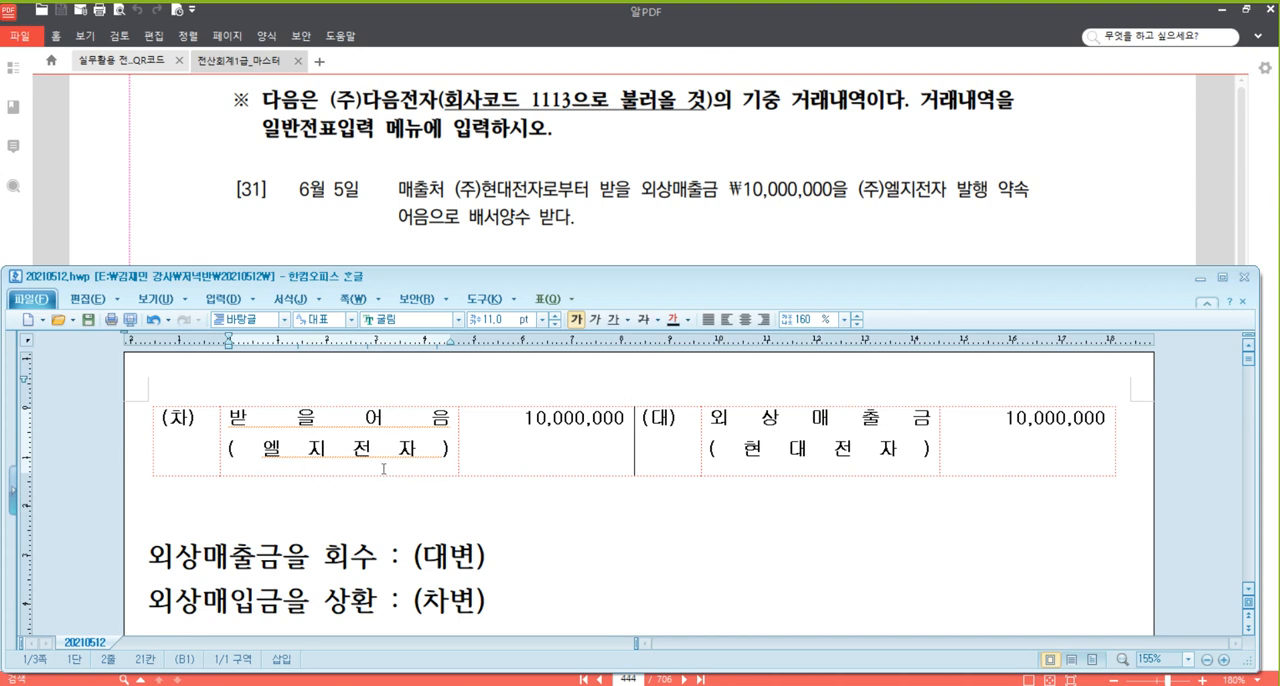
# Bring problem [32] into view in the PDF and place the 20210512.hwp document window just below its text.
pyautogui.click(714, 212)
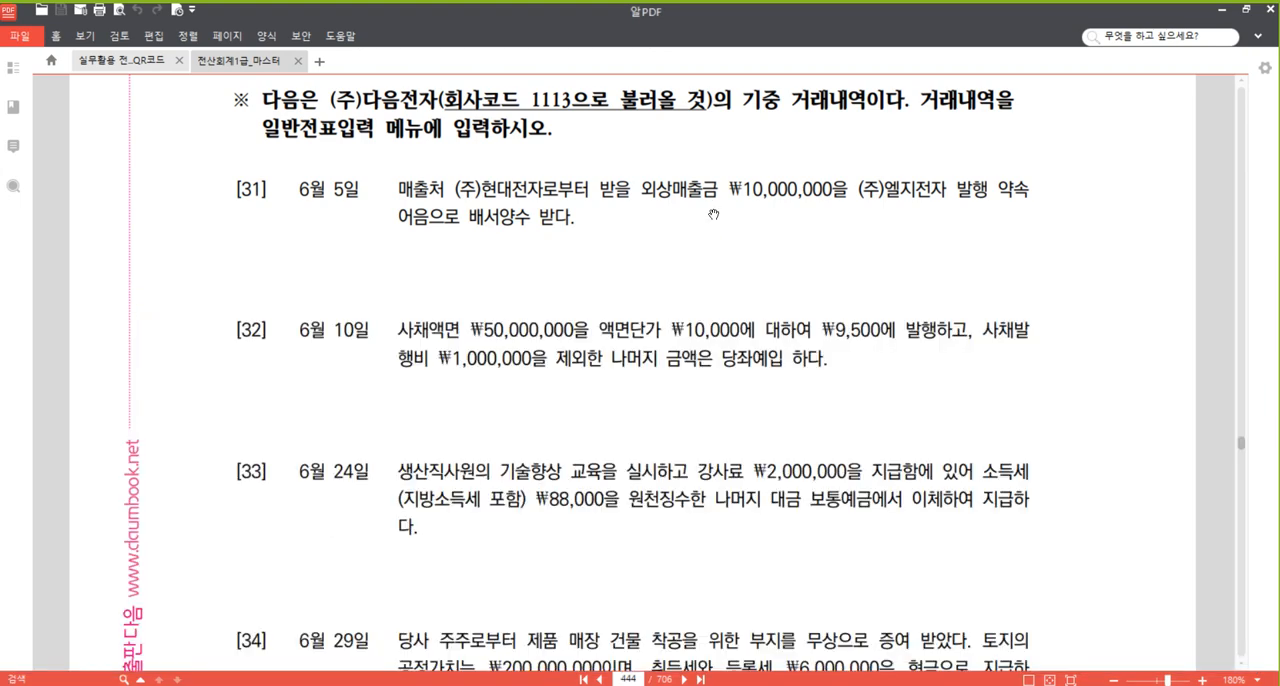
pyautogui.scroll(-3, 638, 417)
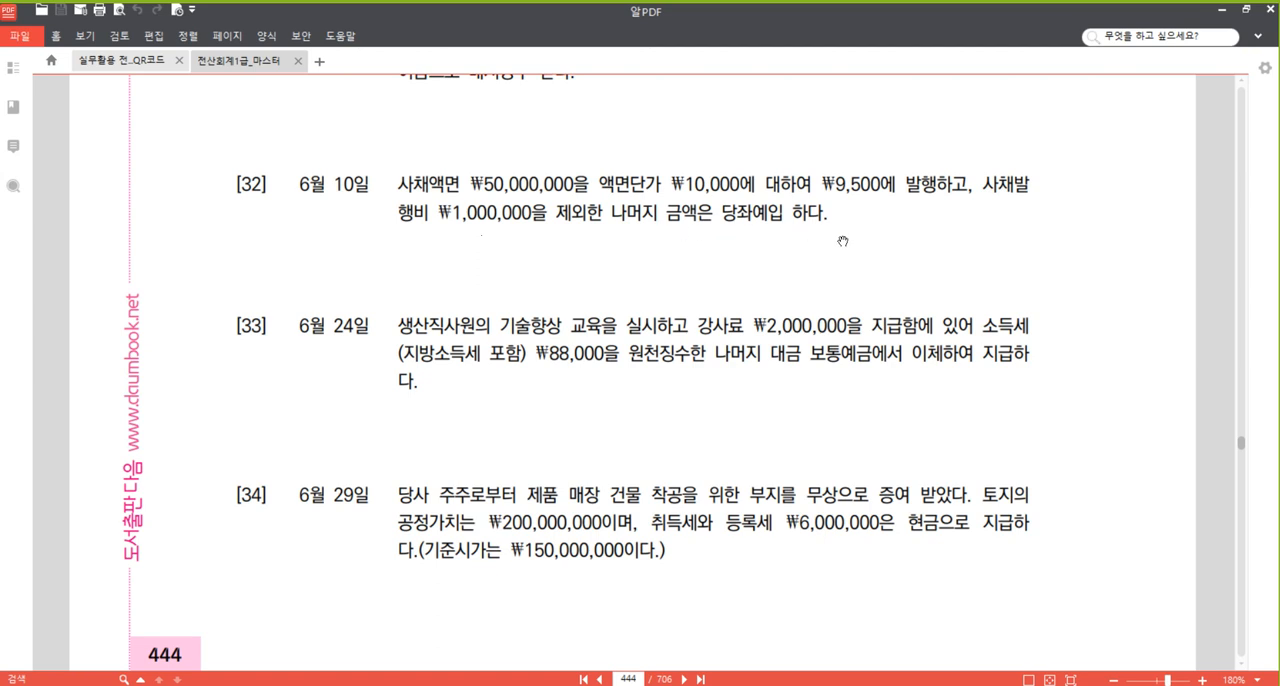
pyautogui.scroll(-1, 840, 275)
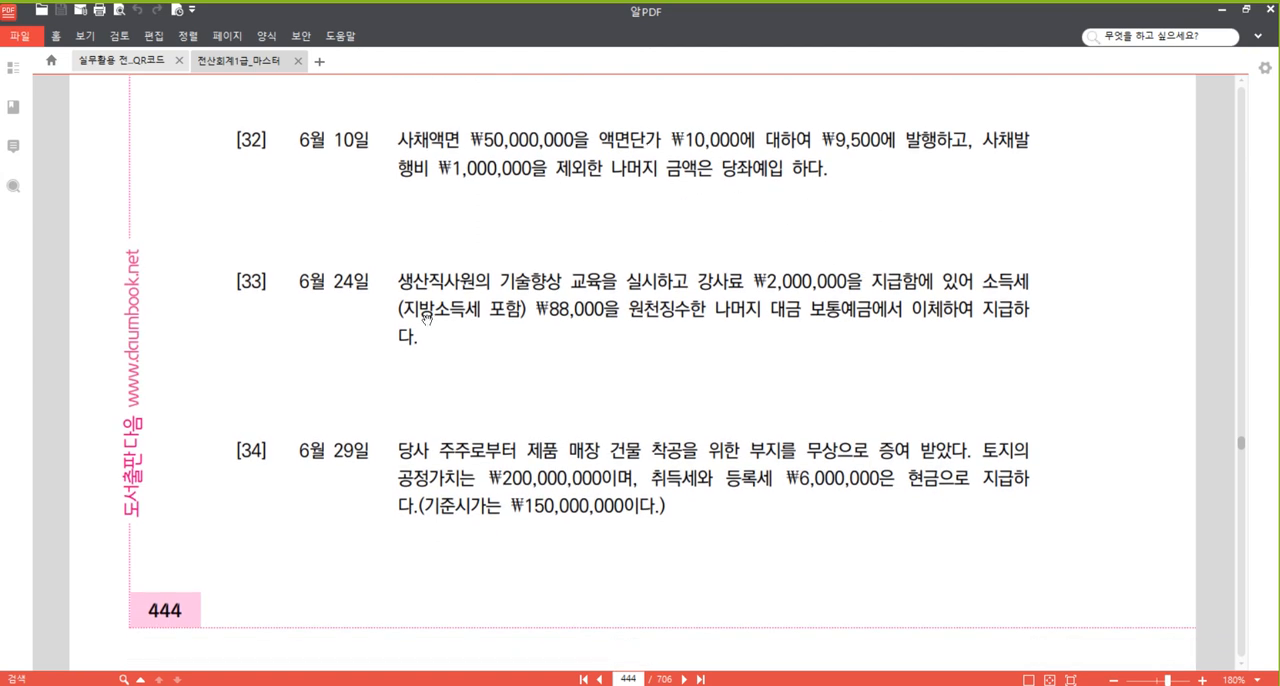
pyautogui.click(309, 684)
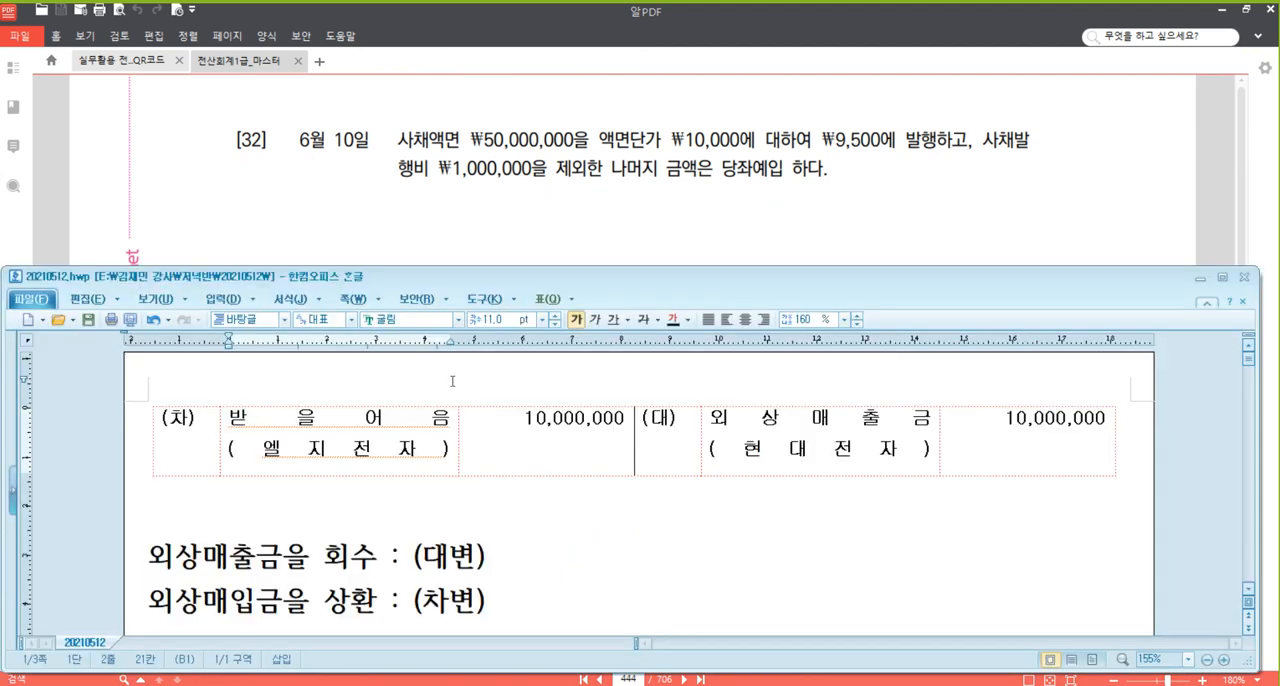
pyautogui.moveTo(533, 280); pyautogui.dragTo(530, 221)
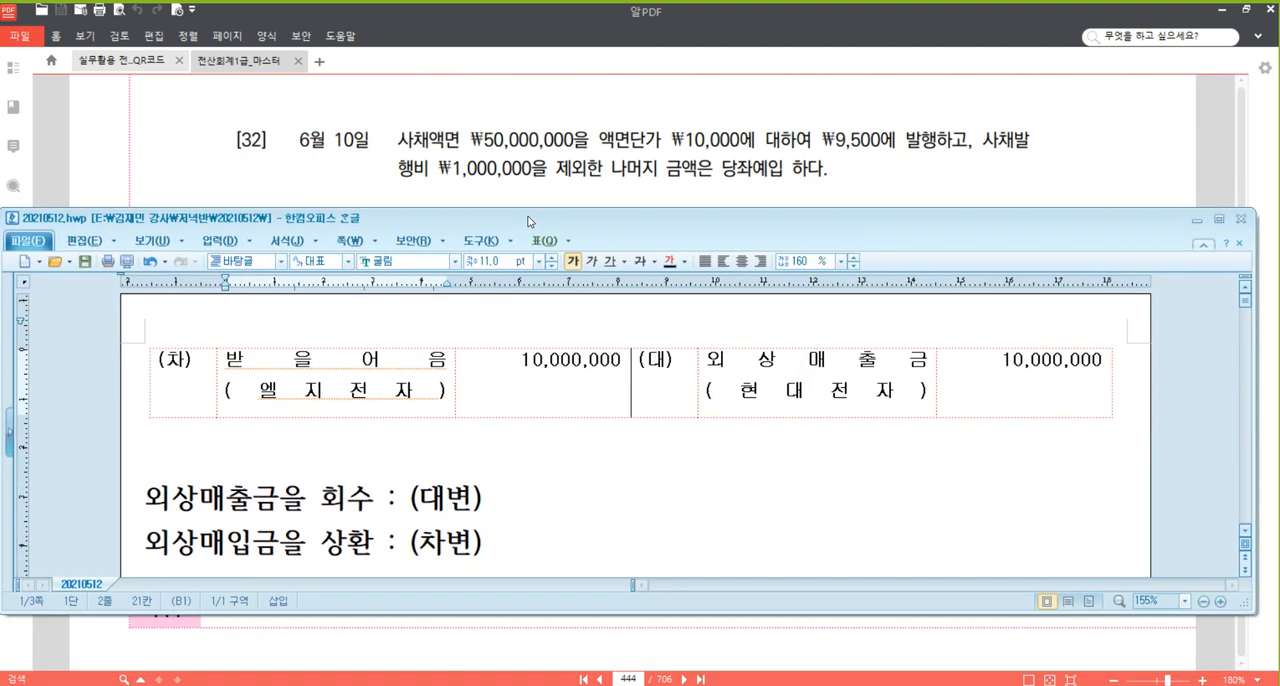
# Fill the next blank journal table with 사채 50,000,000 on the (대) side and the account 당좌예금 on the (차) side.
pyautogui.scroll(-5, 335, 465)
pyautogui.click(307, 464)
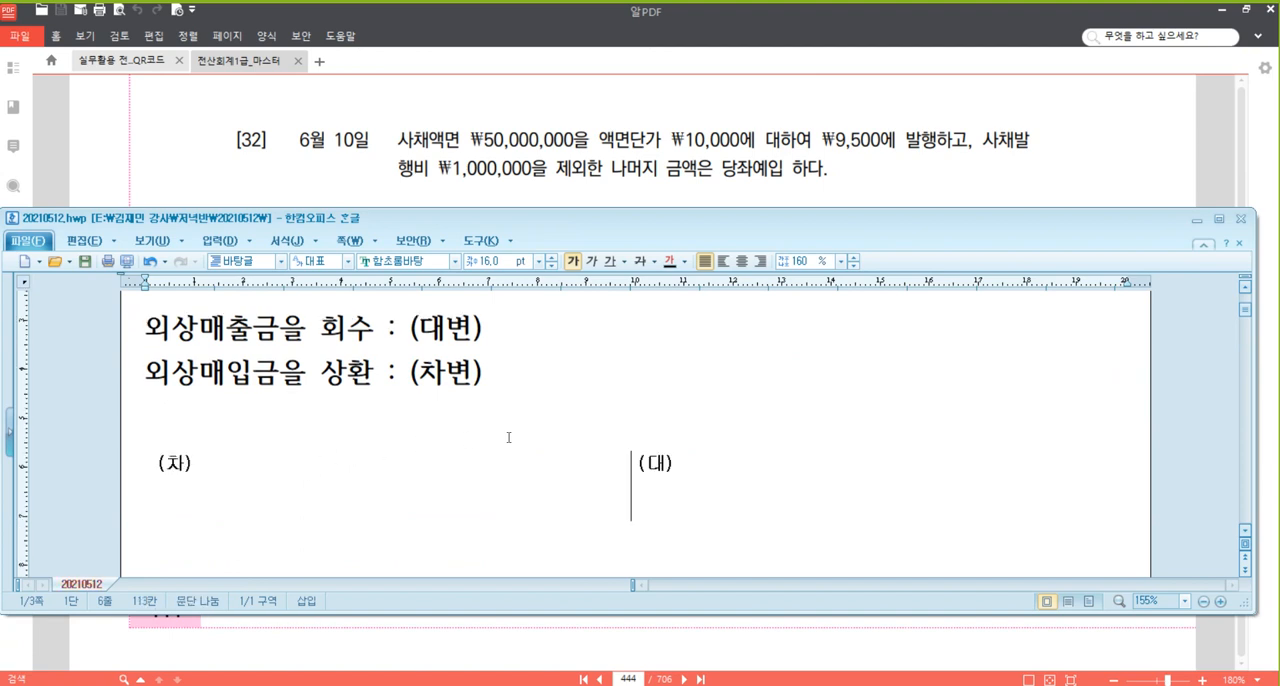
pyautogui.scroll(-4, 508, 437)
pyautogui.click(749, 357)
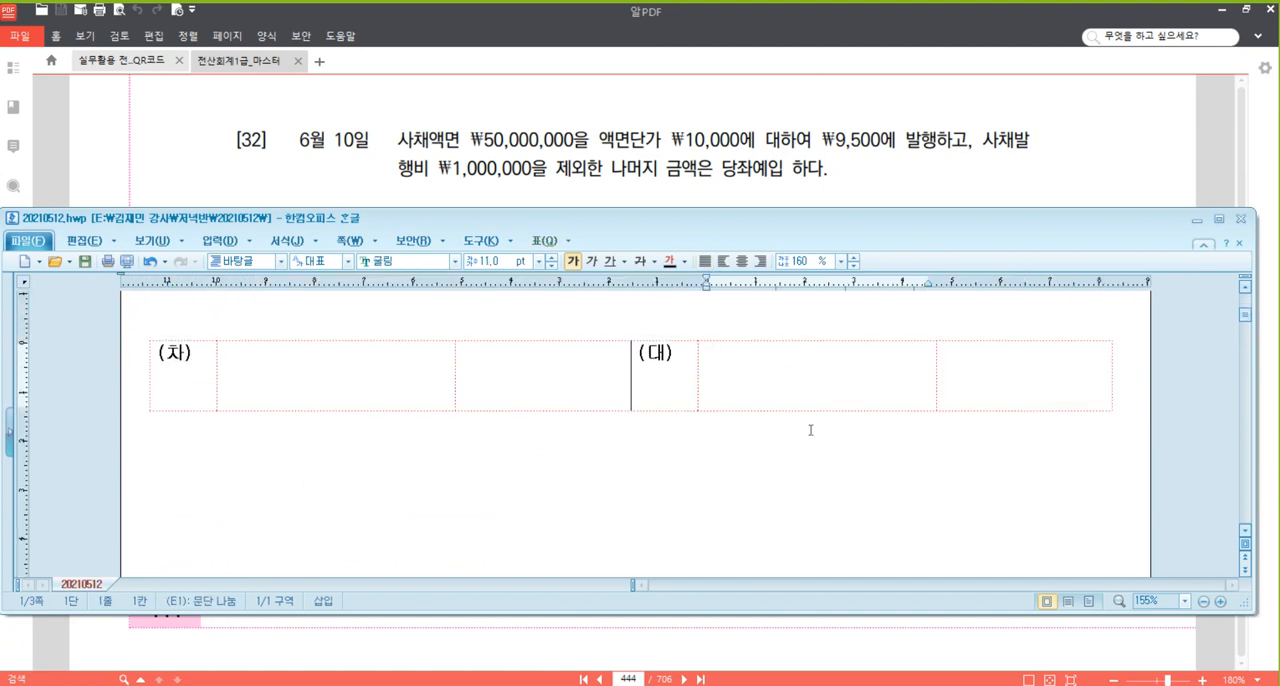
pyautogui.write('사채')
pyautogui.press('Tab')
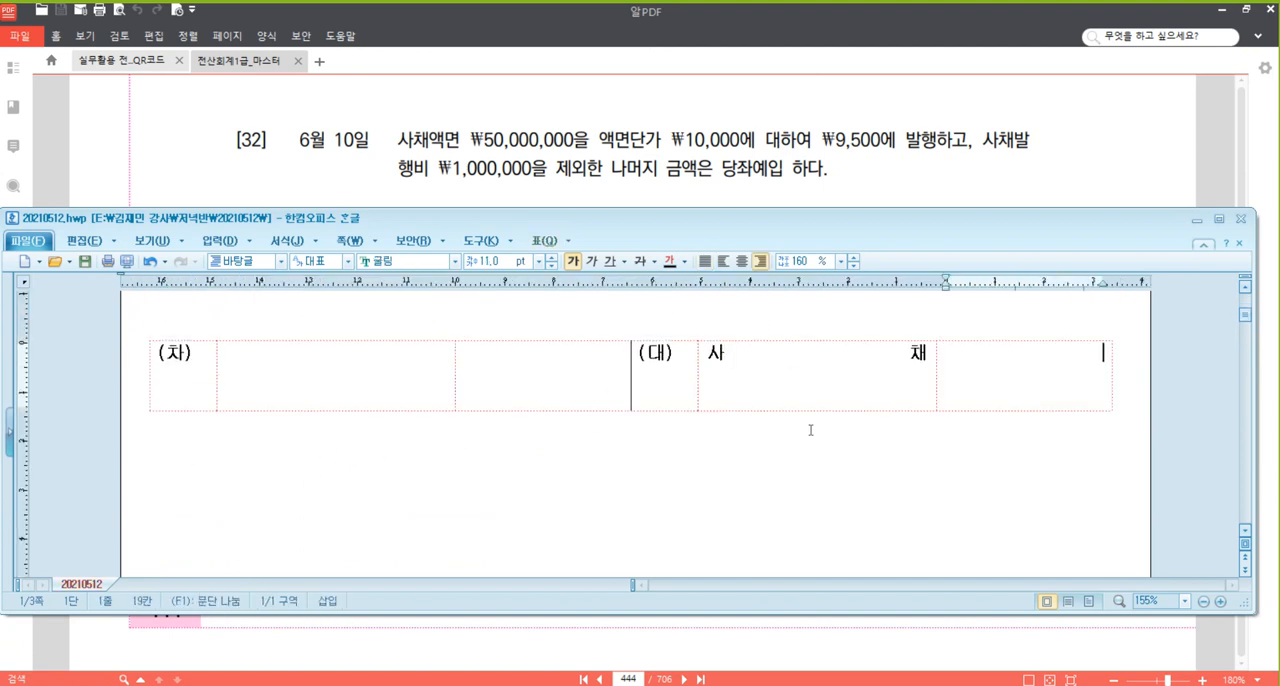
pyautogui.write('50,000,000')
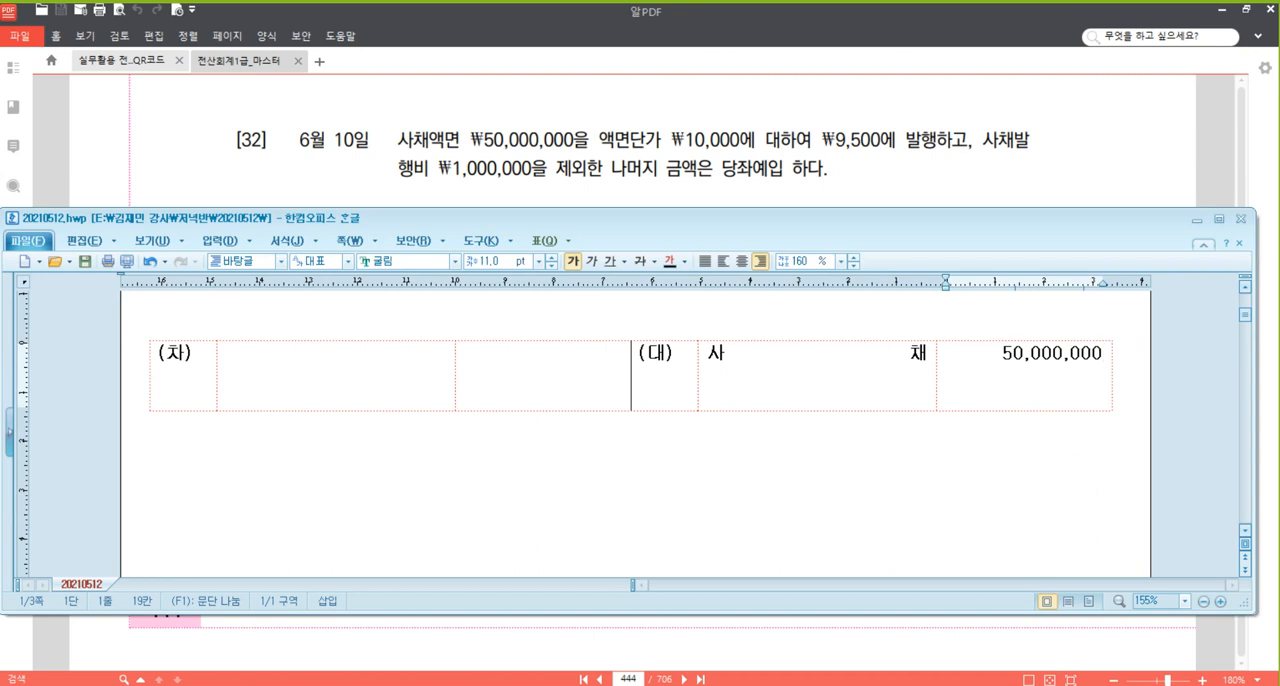
pyautogui.click(348, 380)
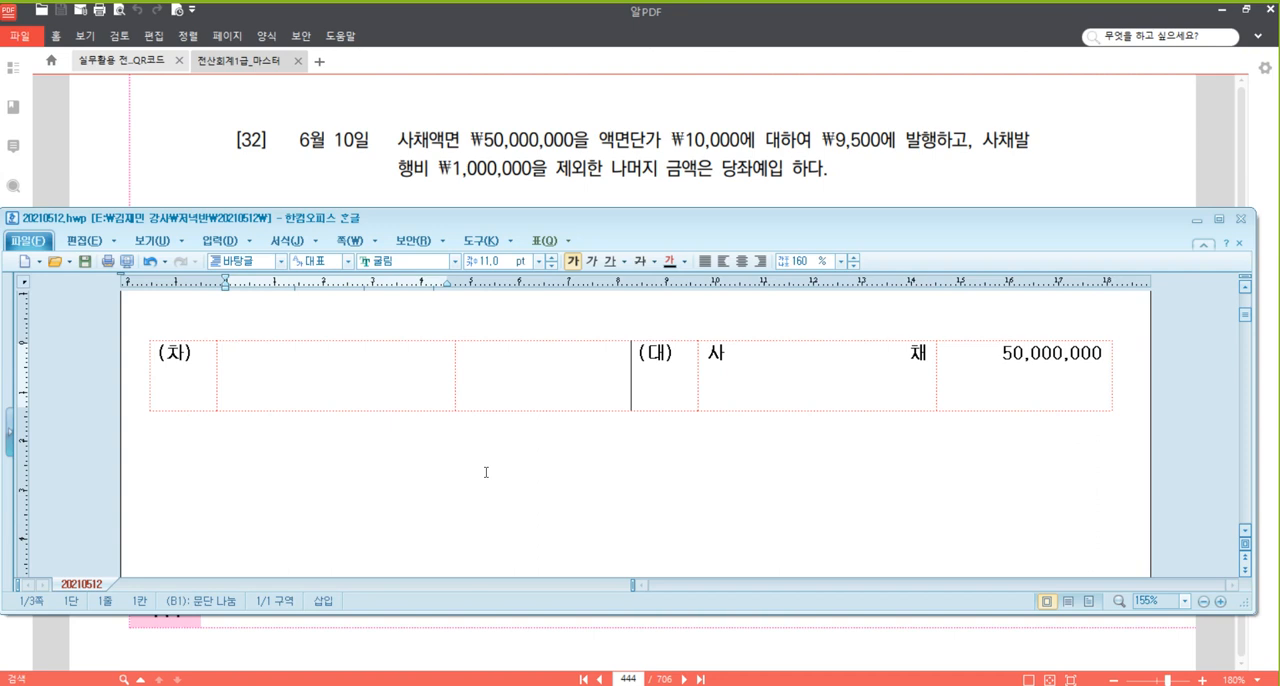
pyautogui.write('당좌예금')
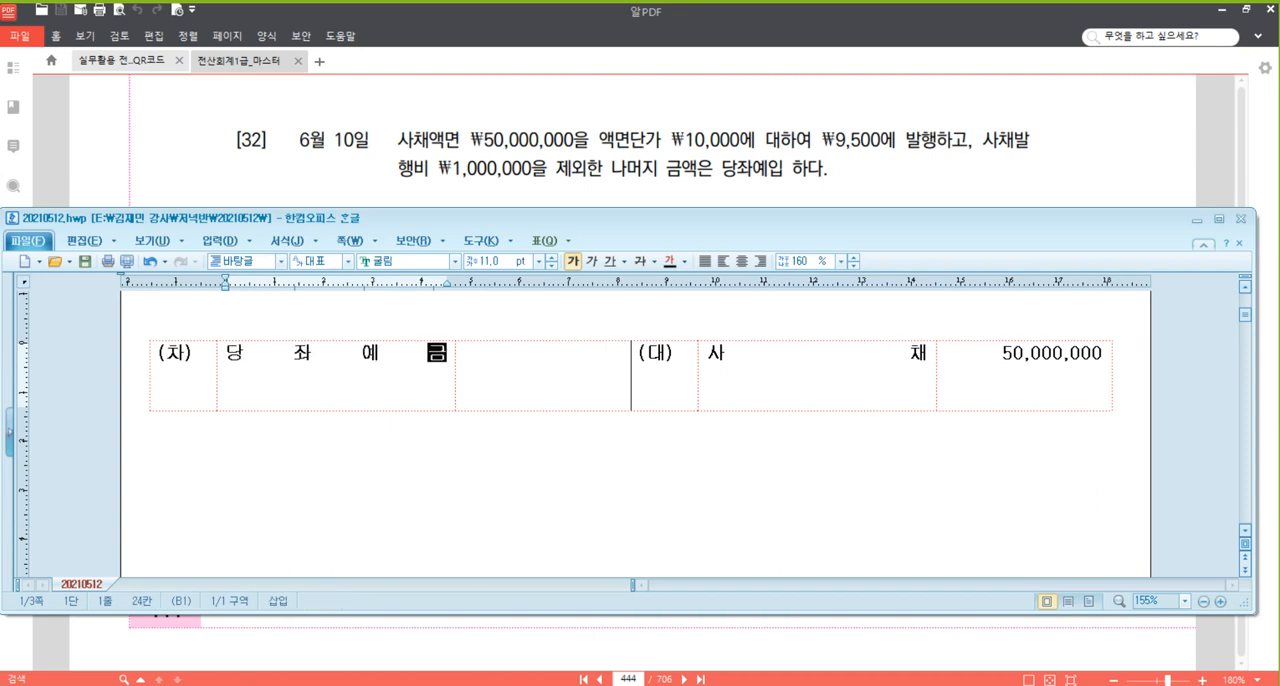
pyautogui.click(486, 471)
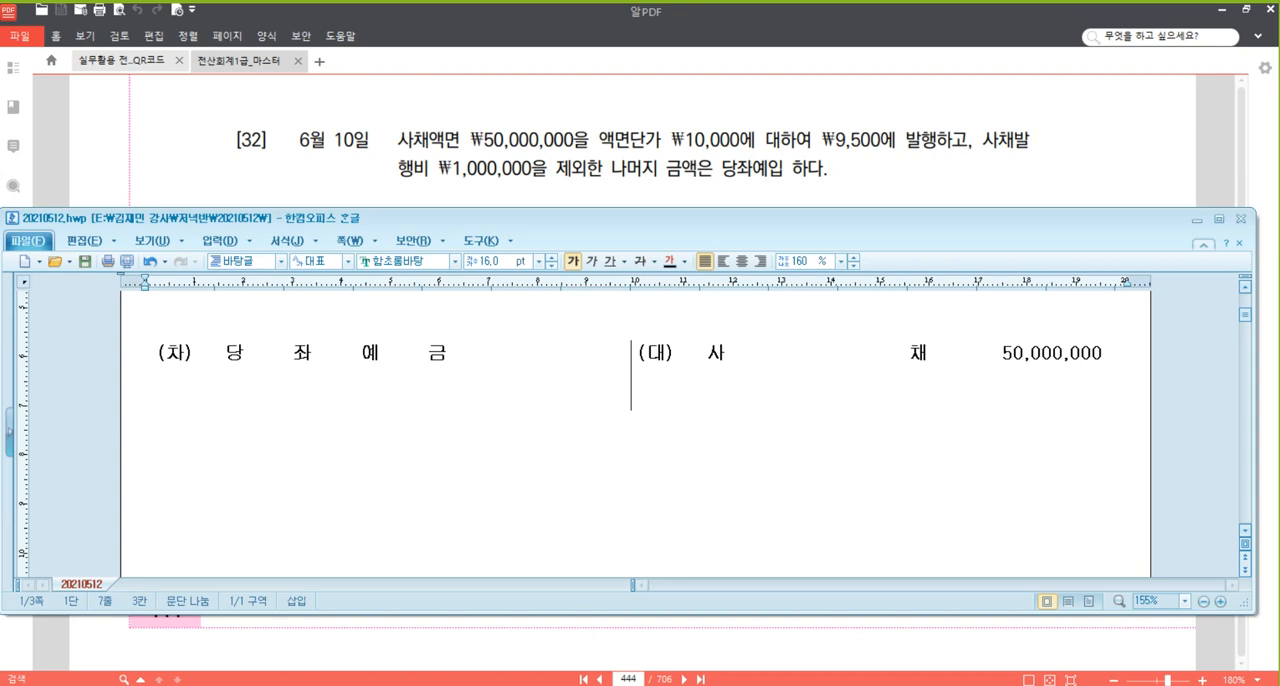
pyautogui.write('액')
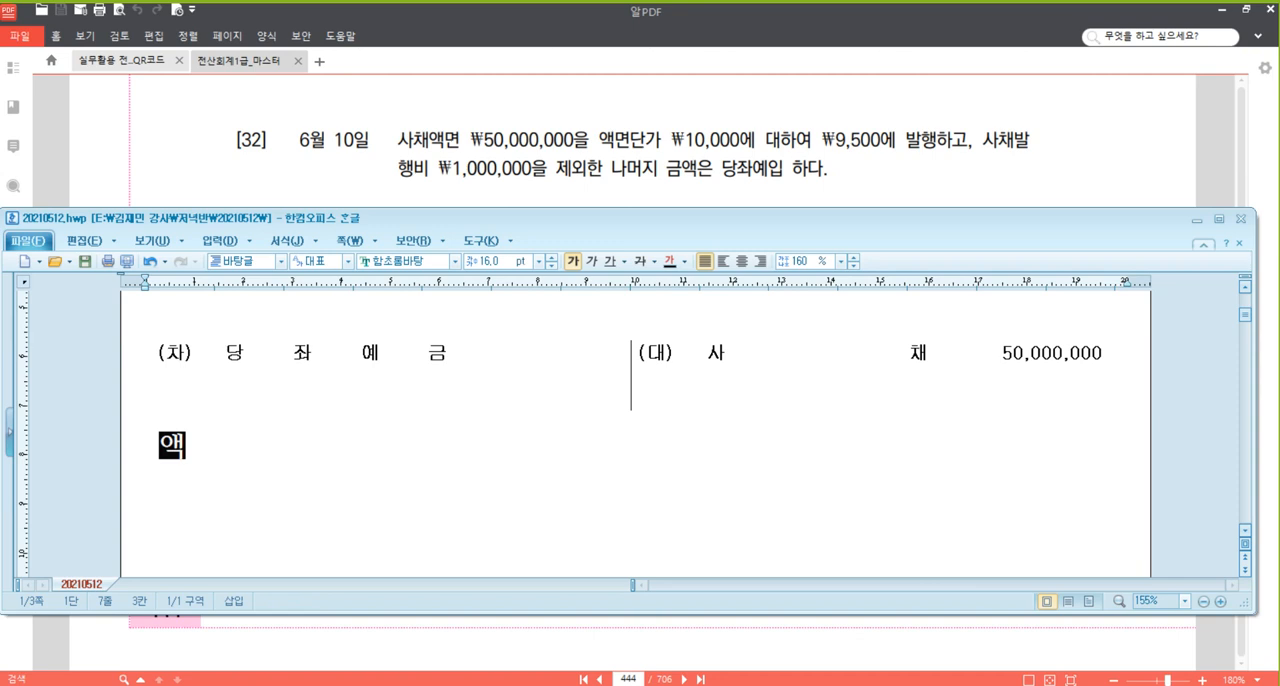
pyautogui.write('면가 ')
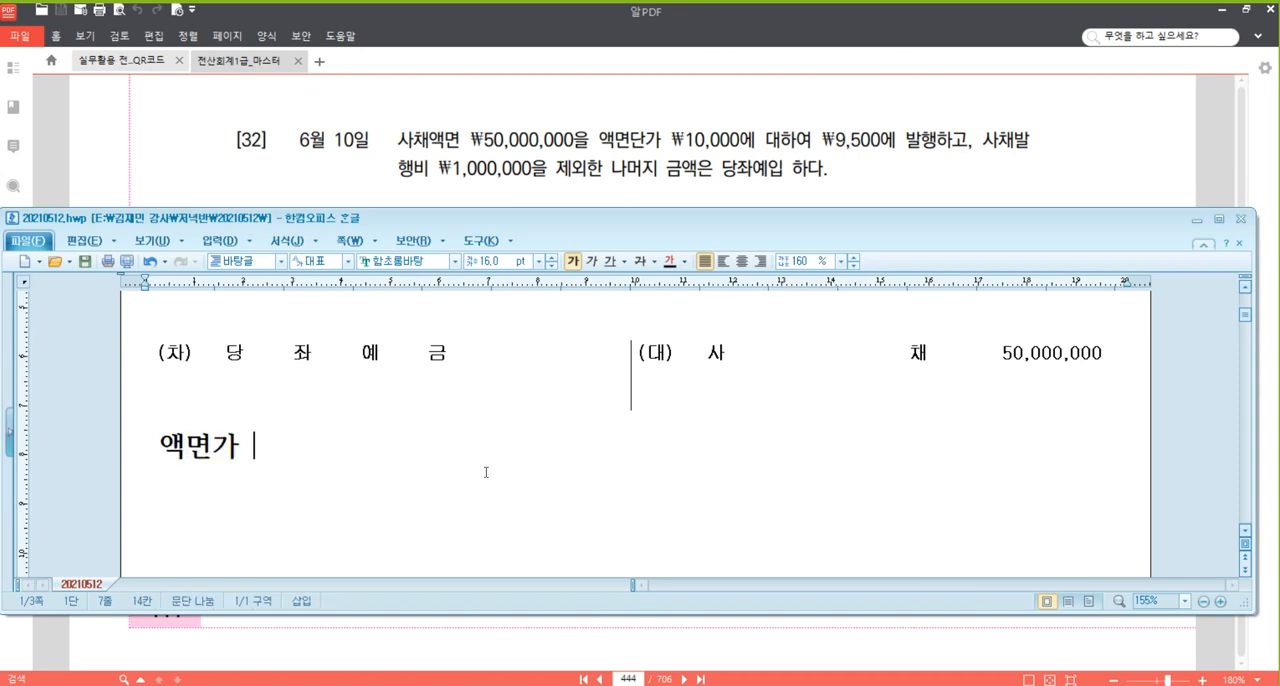
pyautogui.write(': 50,00')
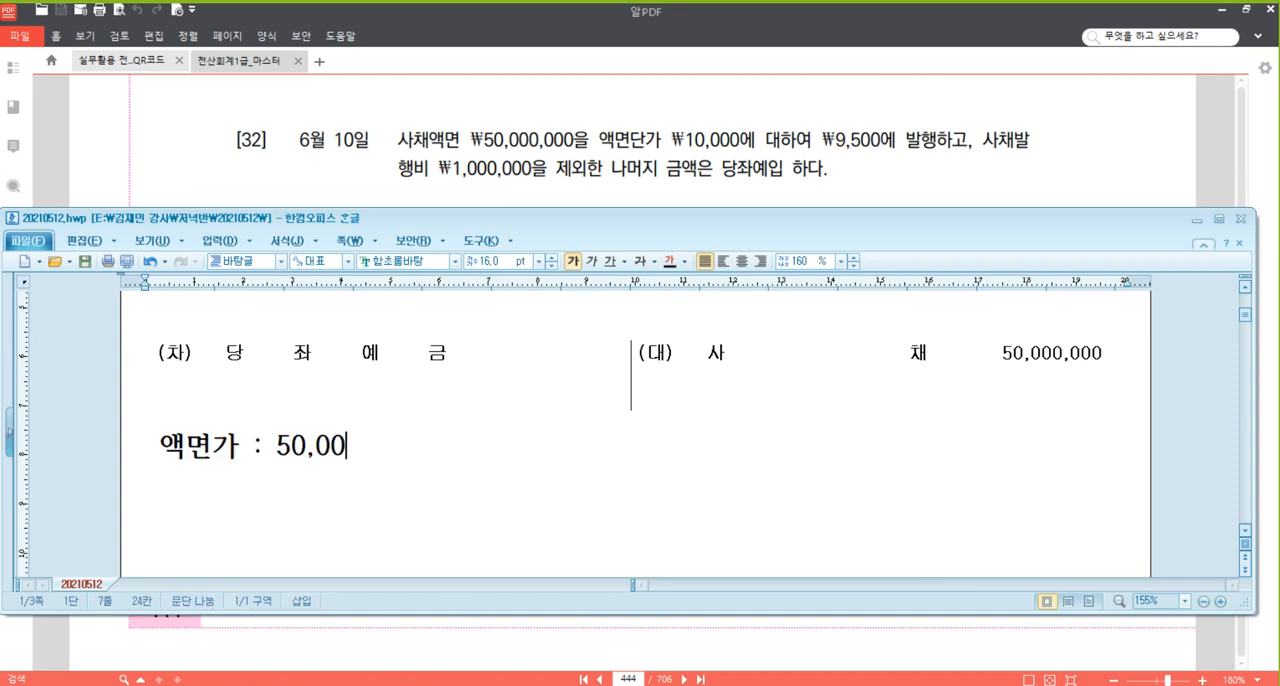
pyautogui.write('0,000 =')
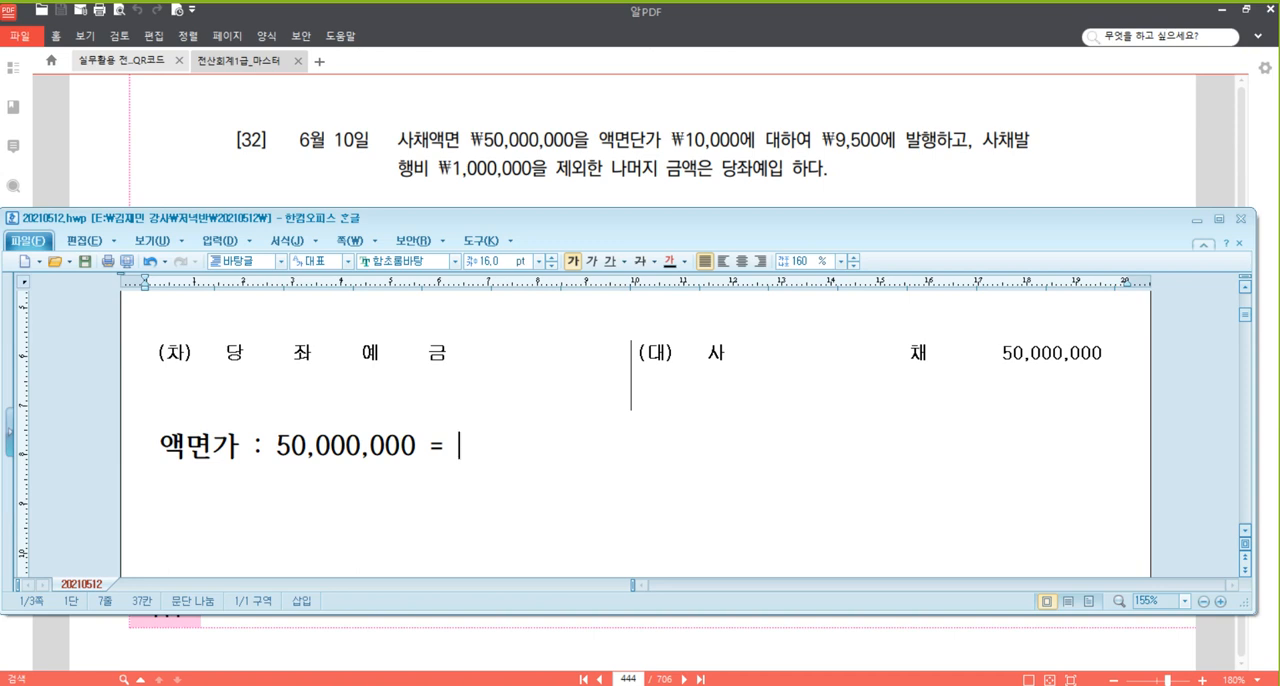
pyautogui.write('@10,000 ')
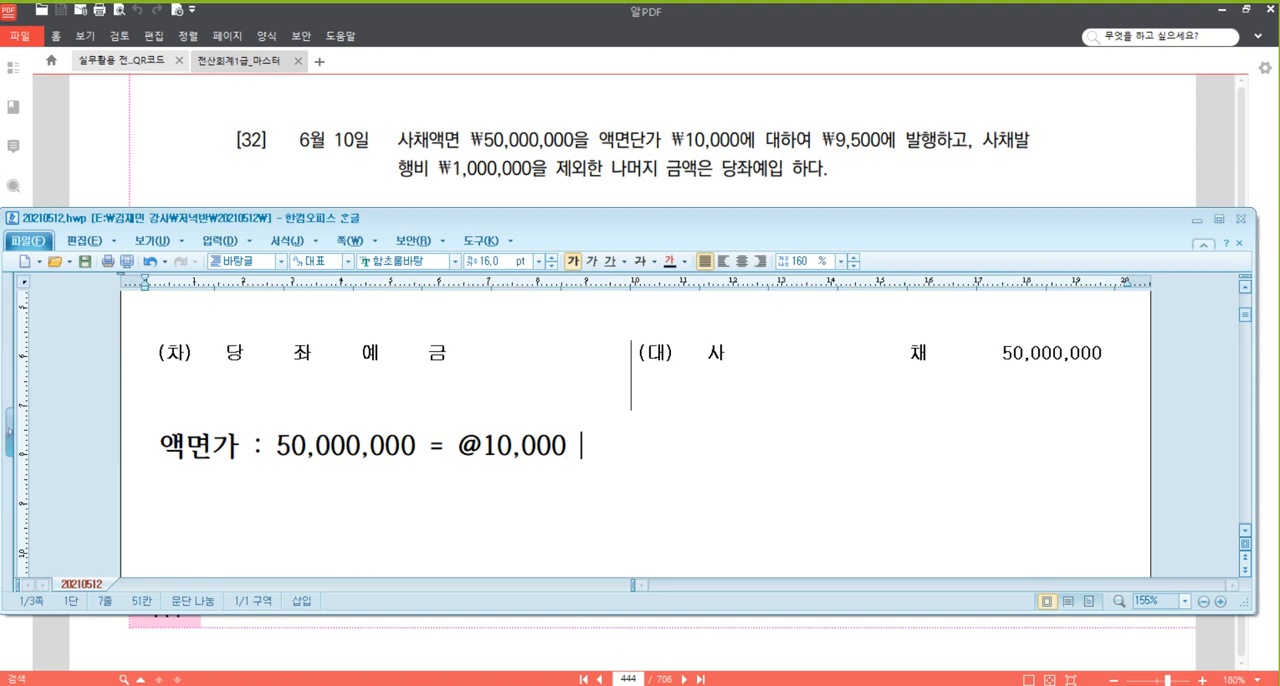
pyautogui.write('ㅌ')
pyautogui.write(' 5,000주')
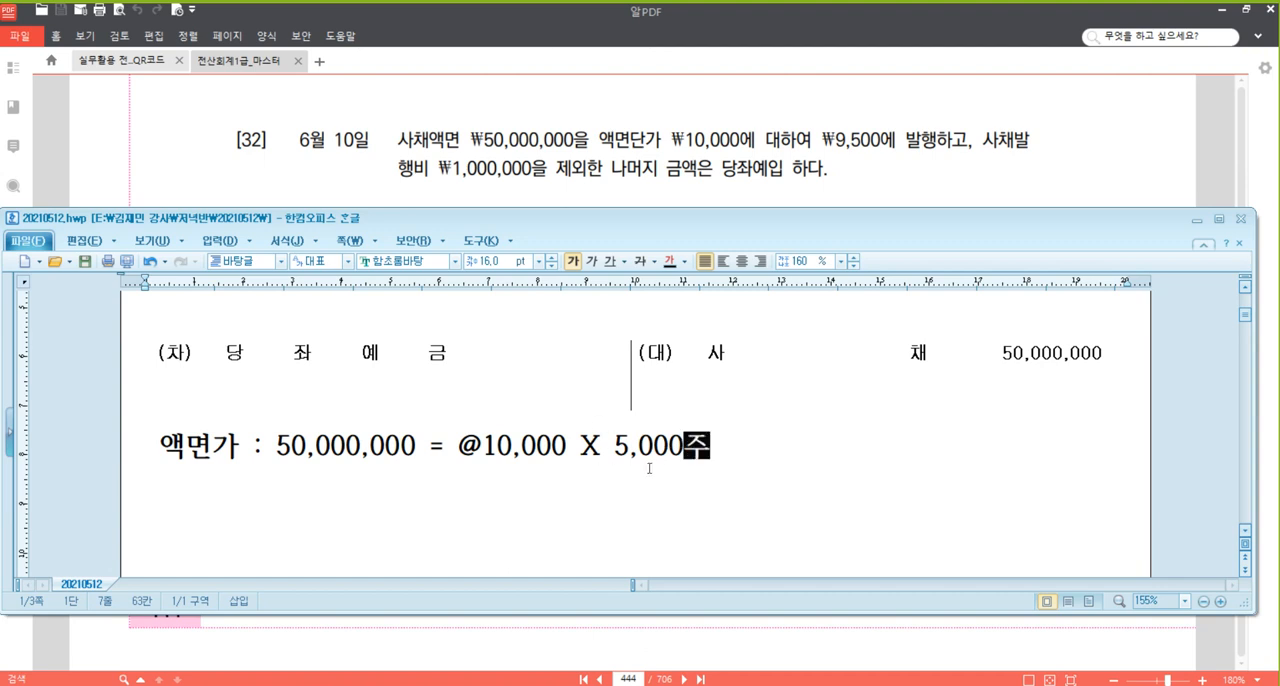
pyautogui.press('Return')
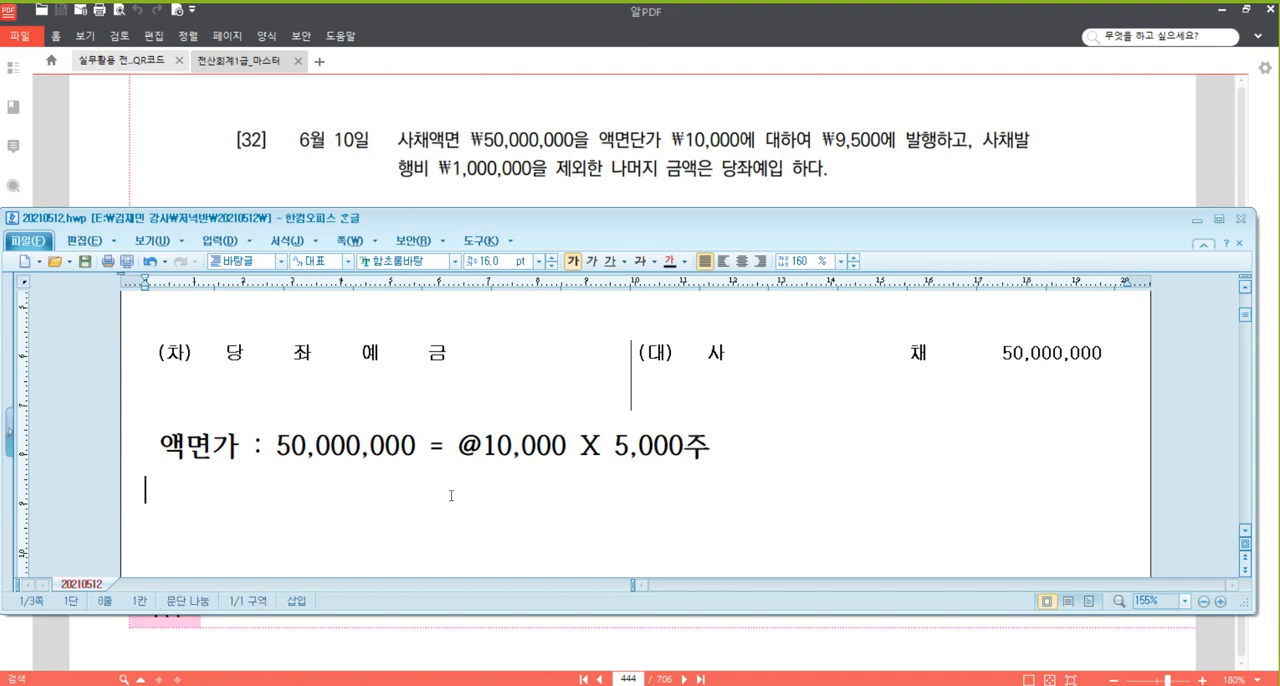
pyautogui.write('발행가 ')
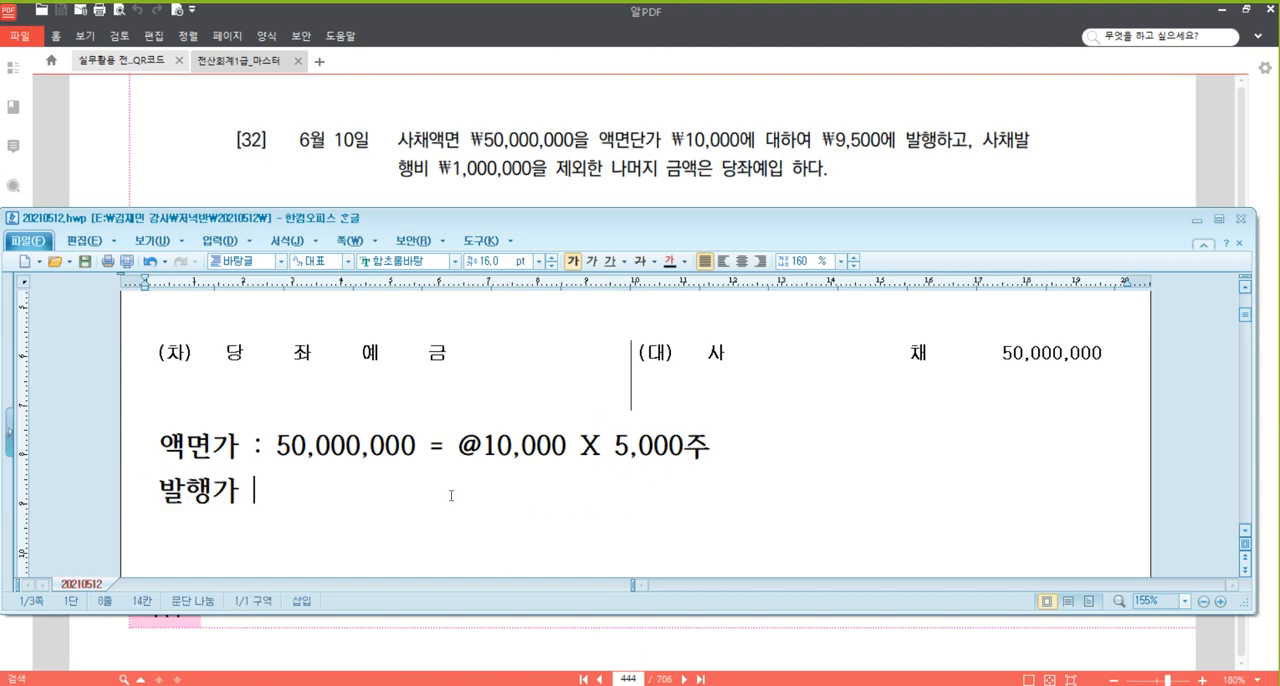
pyautogui.write(': 5,000주 ')
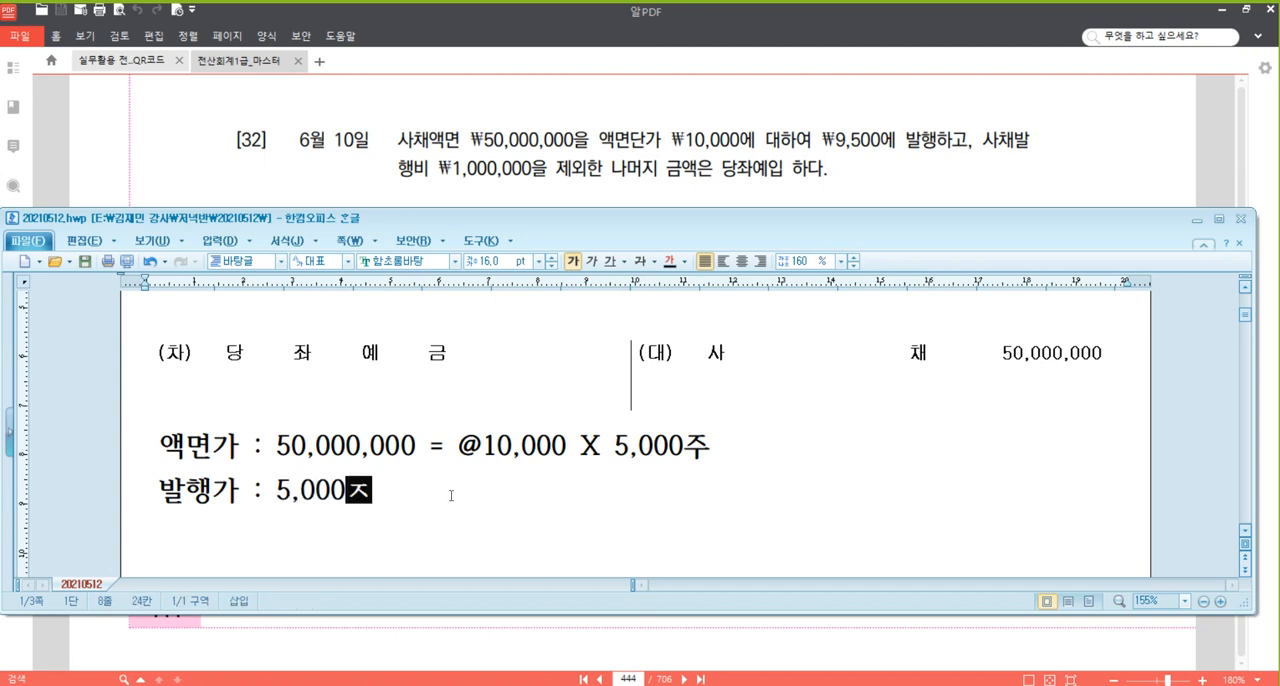
pyautogui.write('X ')
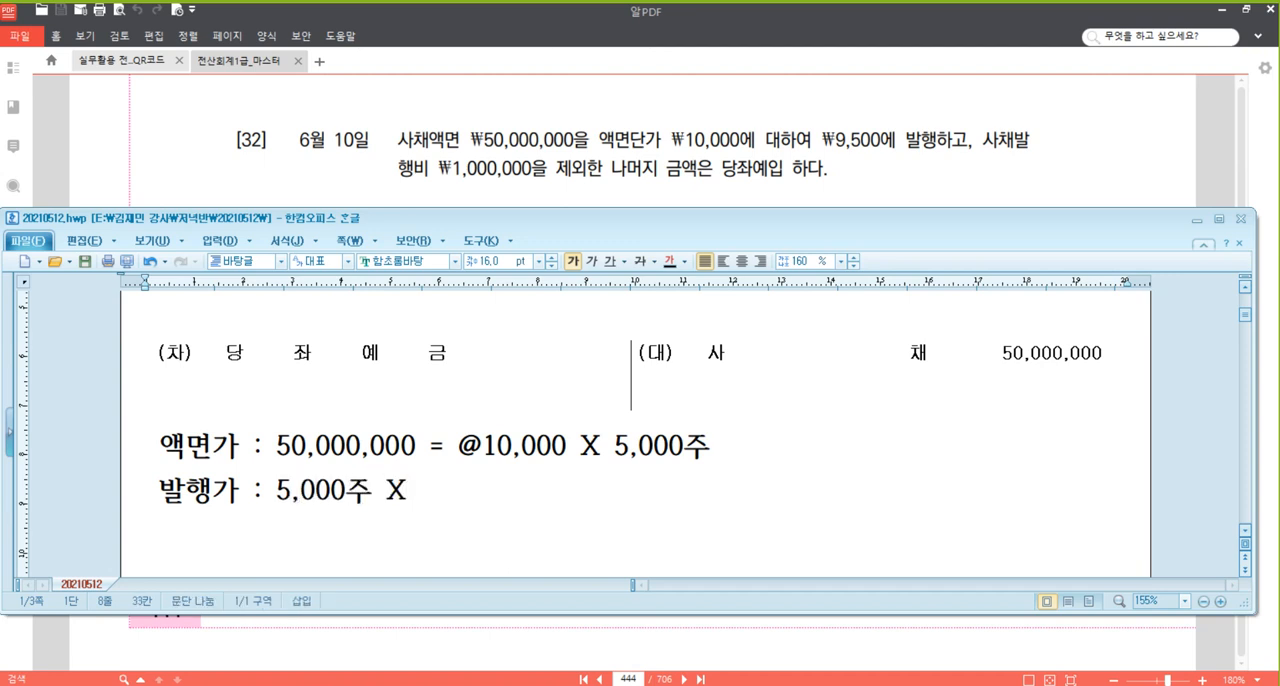
pyautogui.write('9')
pyautogui.press('BackSpace')
pyautogui.write('@95,000')
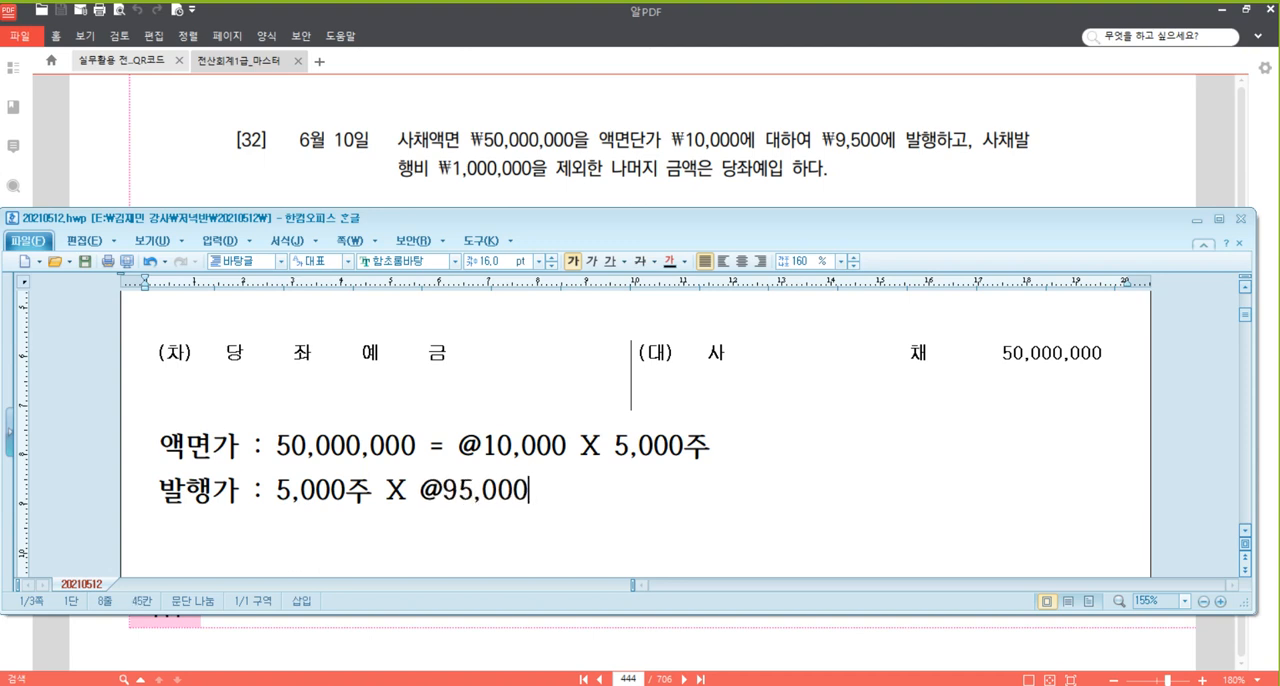
# Correct the unit price in the 발행가 line to @9,500 and complete the line with "= 47,500,000".
pyautogui.press('Left')
pyautogui.press('Left')
pyautogui.press('Left')
pyautogui.press('Left')
pyautogui.press('Delete')
pyautogui.press('Left')
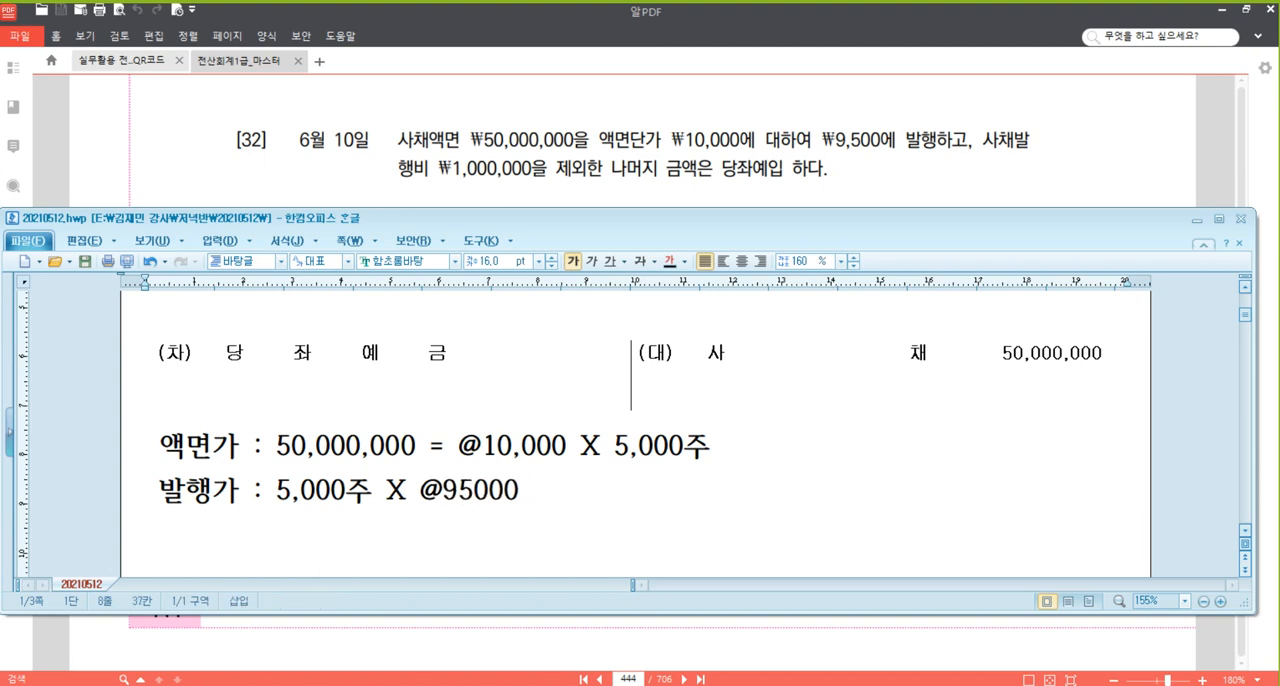
pyautogui.write(',')
pyautogui.press('End')
pyautogui.press('BackSpace')
pyautogui.write('= ')
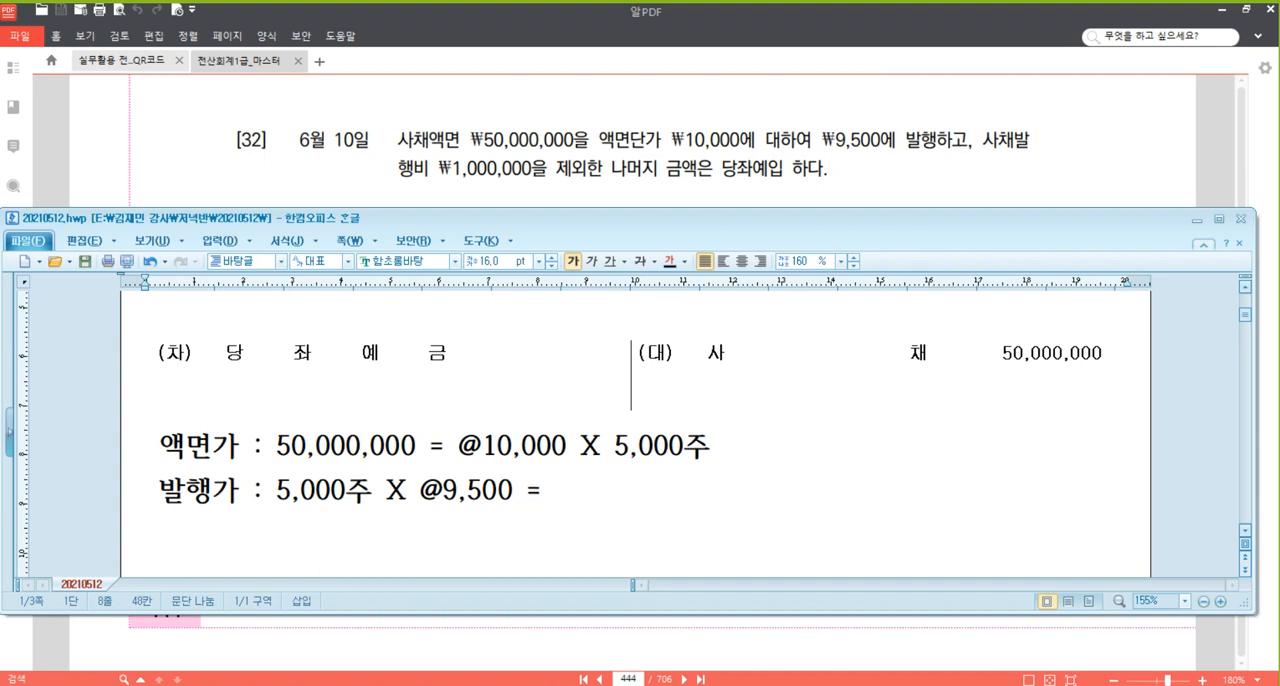
pyautogui.write('47,500,000')
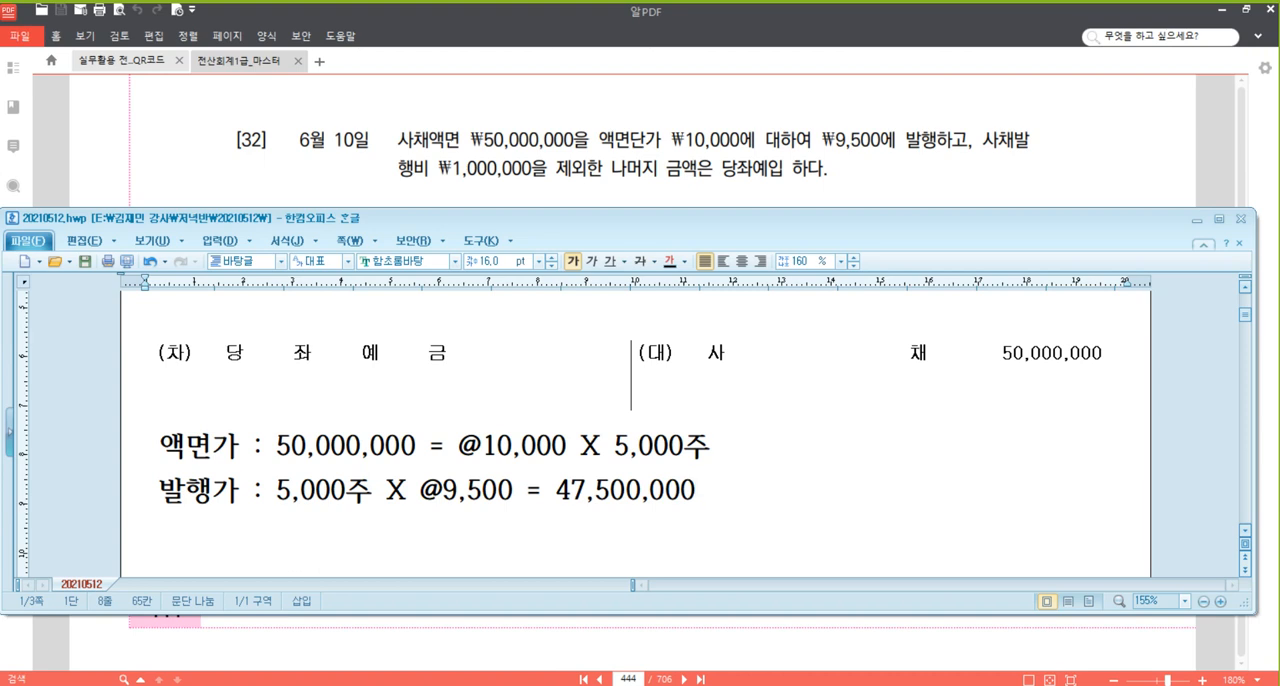
# Add the deposit calculation "당좌예입 : 47,500,000 - 1,000,000 = 46,500,000" on the line below 발행가.
pyautogui.scroll(-1, 505, 437)
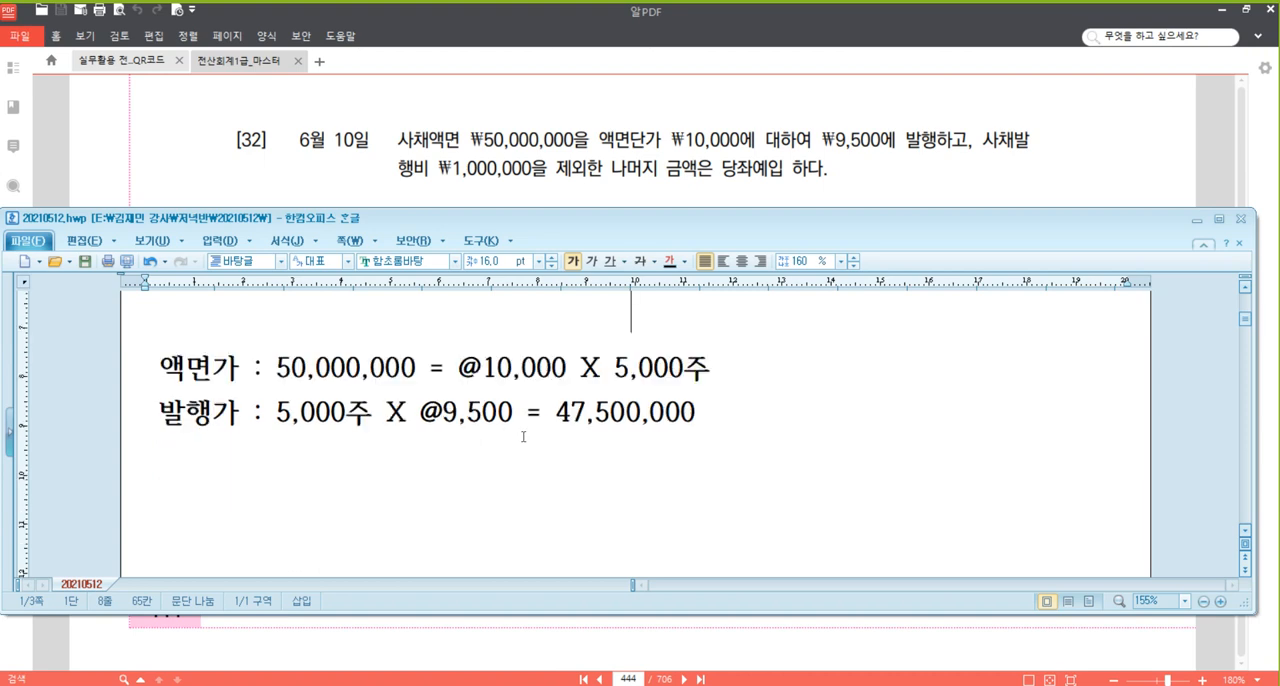
pyautogui.click(619, 455)
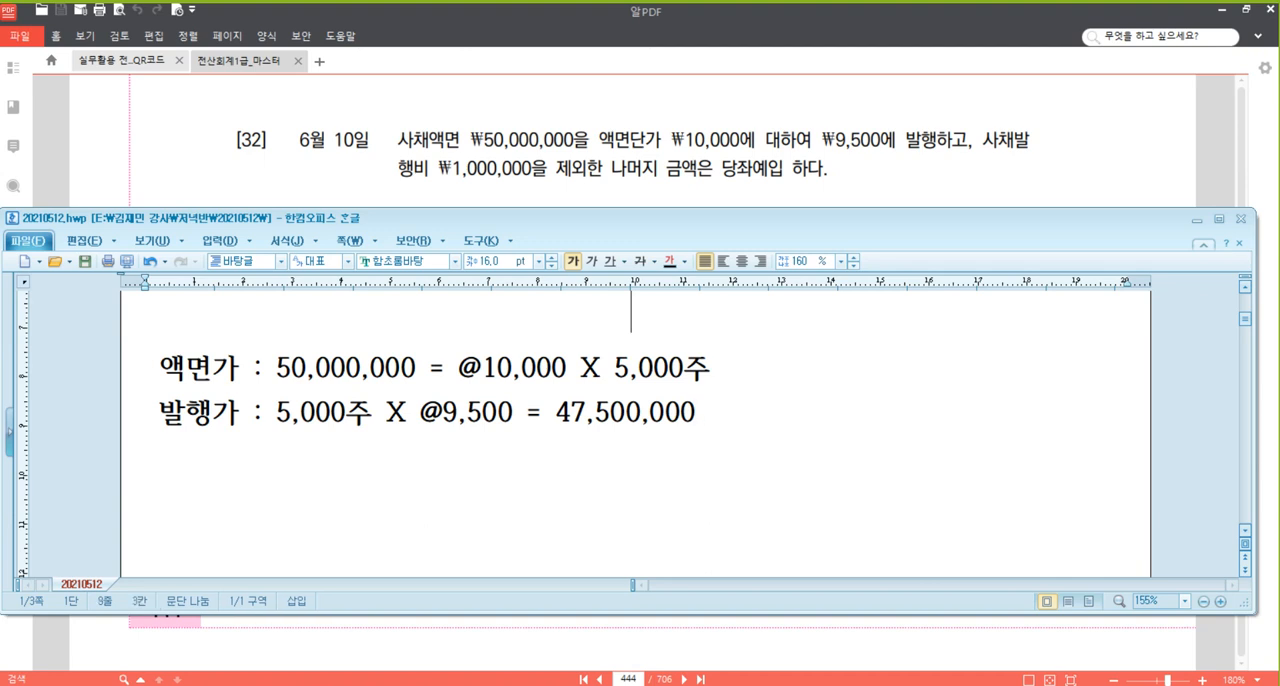
pyautogui.write('wk')
pyautogui.press('BackSpace')
pyautogui.press('BackSpace')
pyautogui.press('Hangul')
pyautogui.write('자')
pyautogui.press('BackSpace')
pyautogui.press('BackSpace')
pyautogui.write('당좌예')
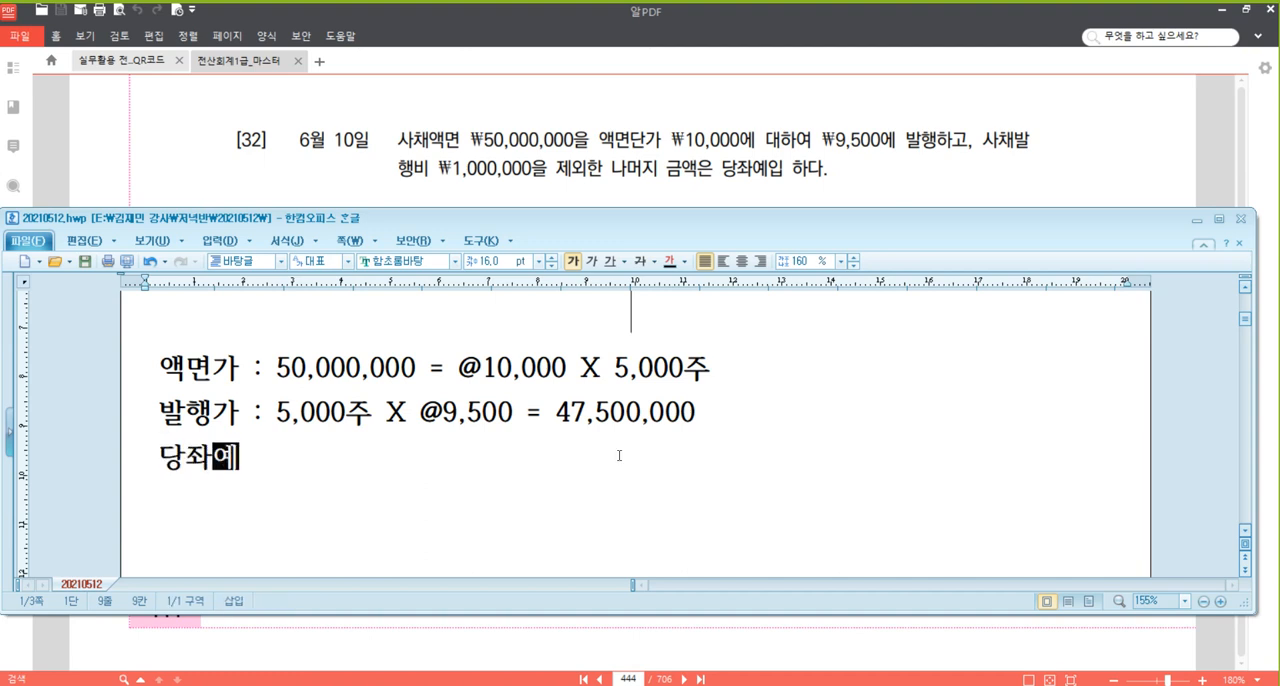
pyautogui.write('이ㅂ : ')
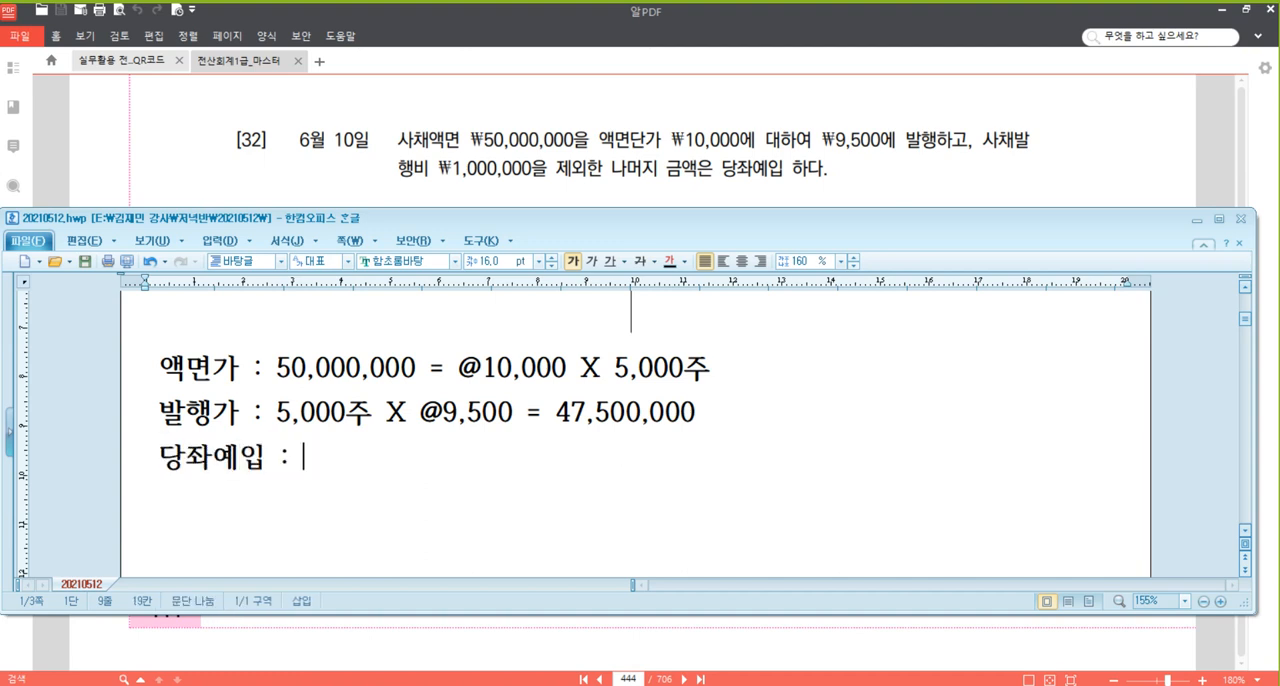
pyautogui.write('47,500,00')
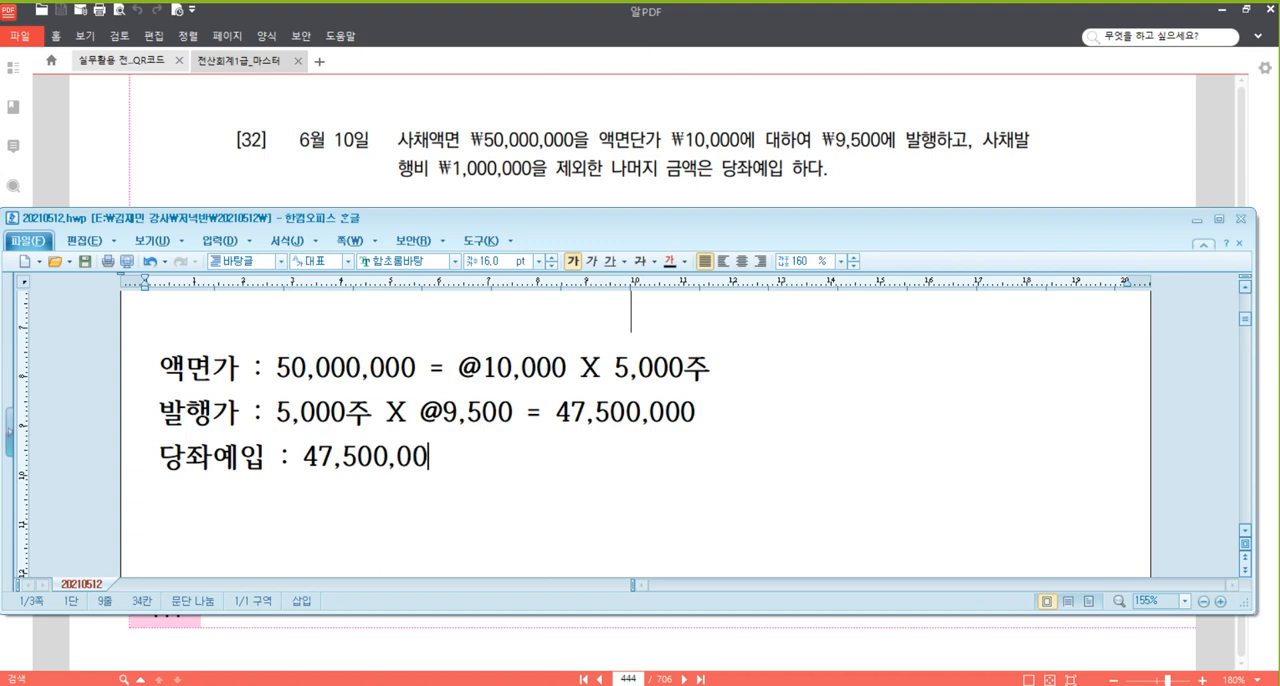
pyautogui.write('0 - 1,000,000 = 46,')
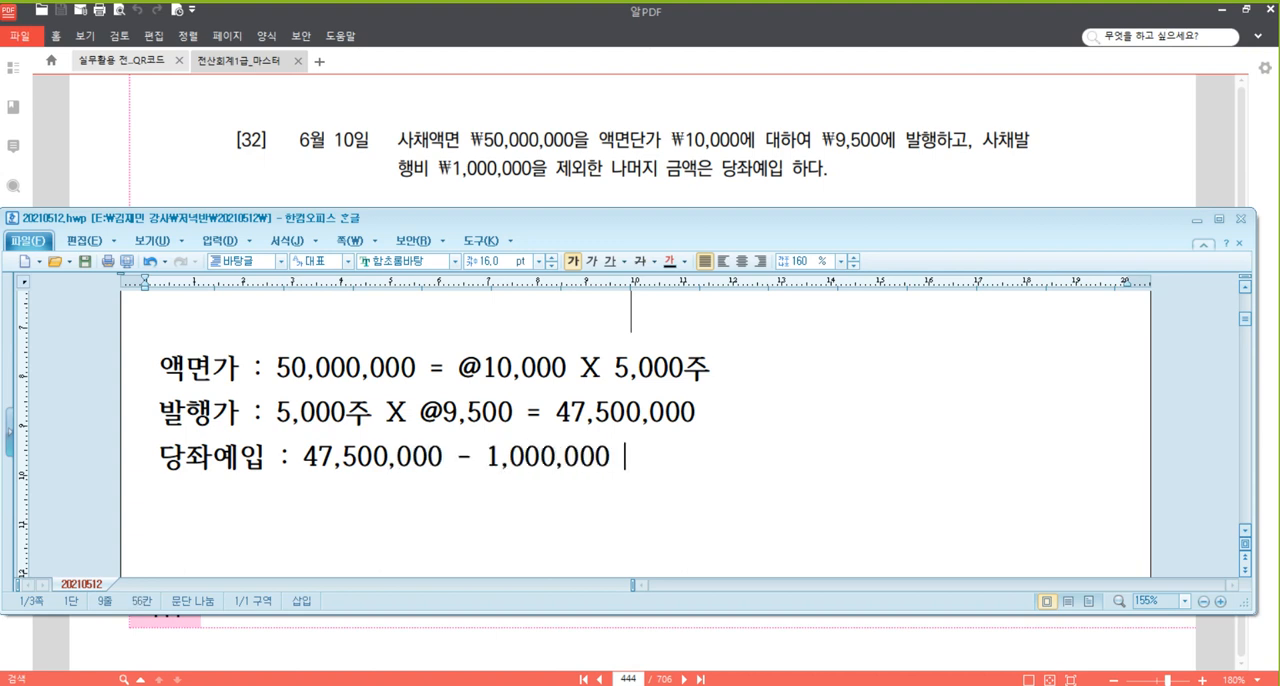
pyautogui.write('500,000')
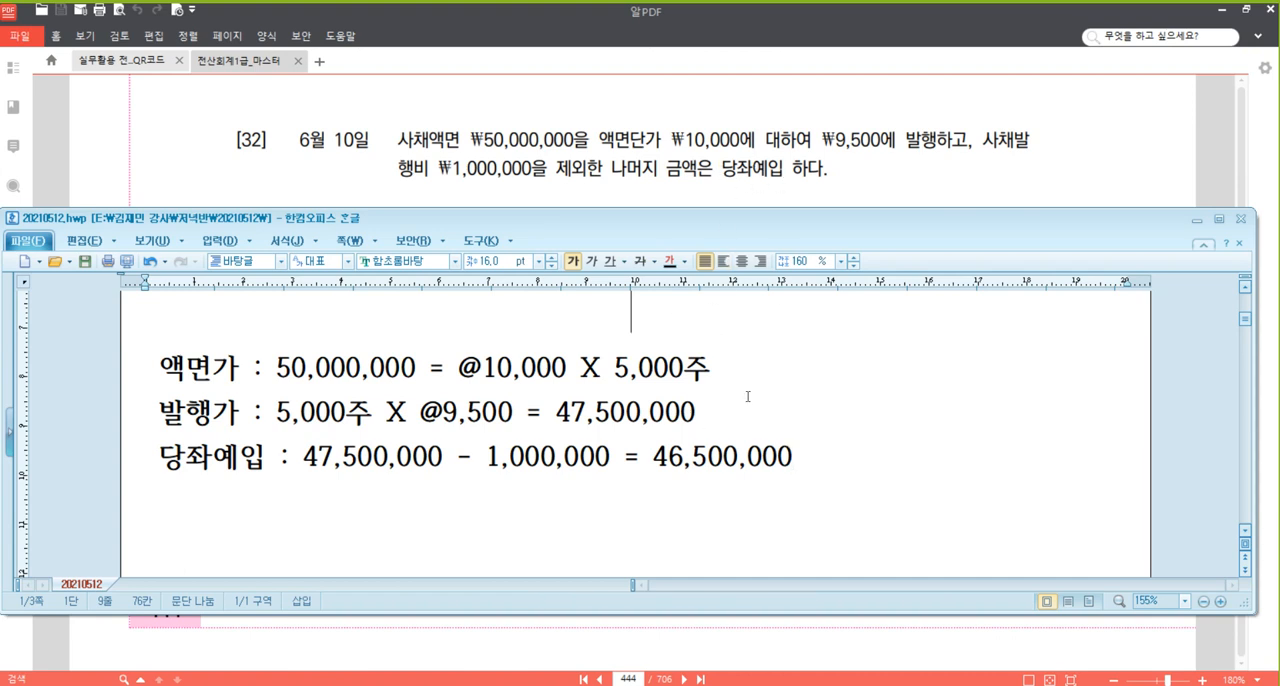
pyautogui.scroll(-2, 747, 399)
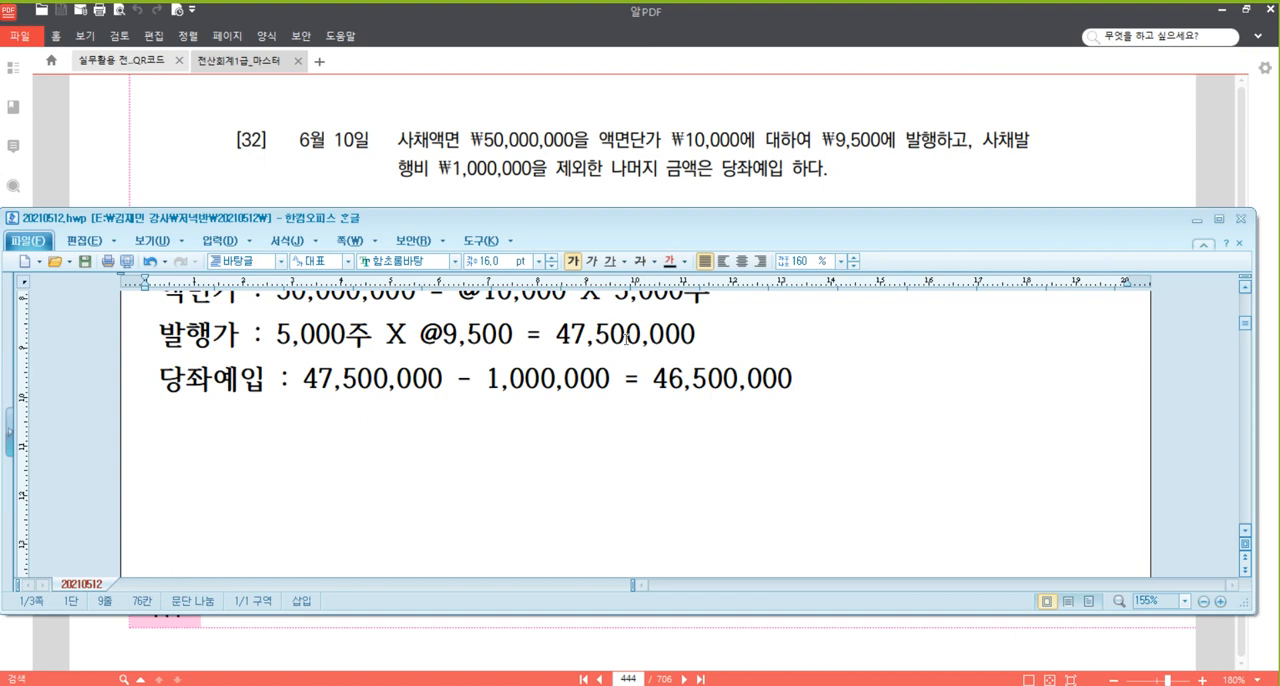
pyautogui.click(609, 338)
pyautogui.scroll(1, 609, 338)
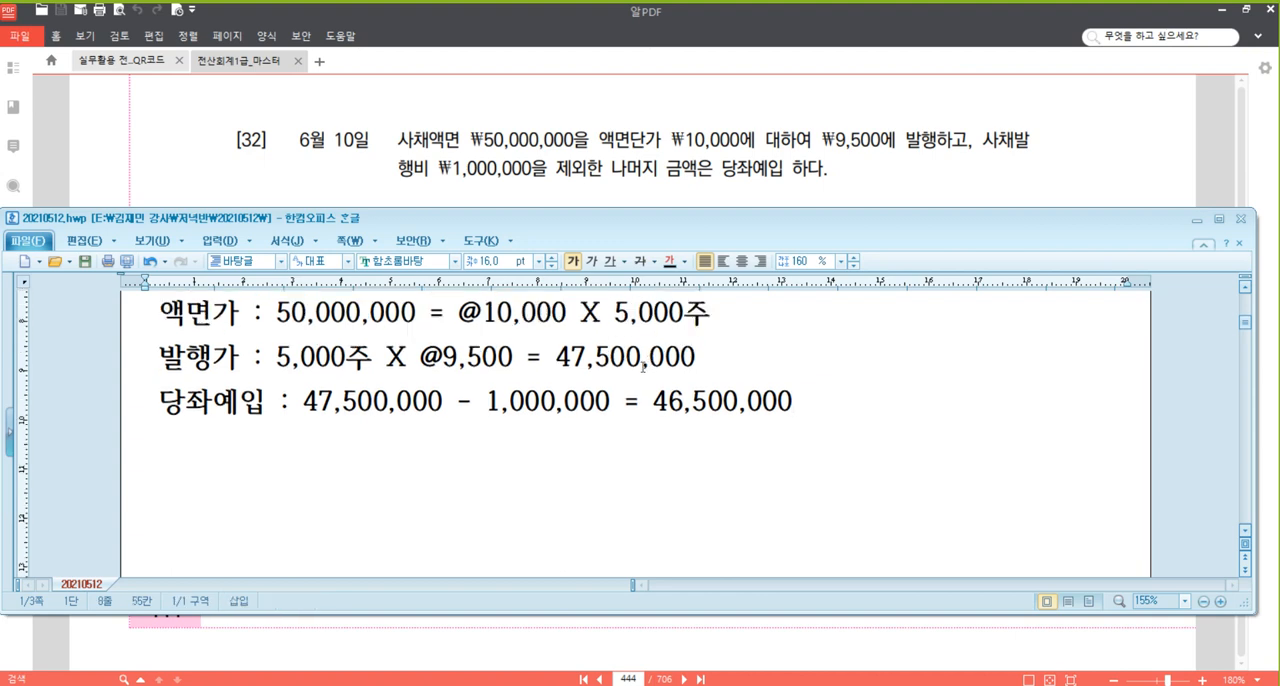
# Enter 46,500,000 as the debit amount for 당좌예금 in the journal table of problem [32].
pyautogui.click(565, 402)
pyautogui.click(726, 404)
pyautogui.scroll(1, 725, 393)
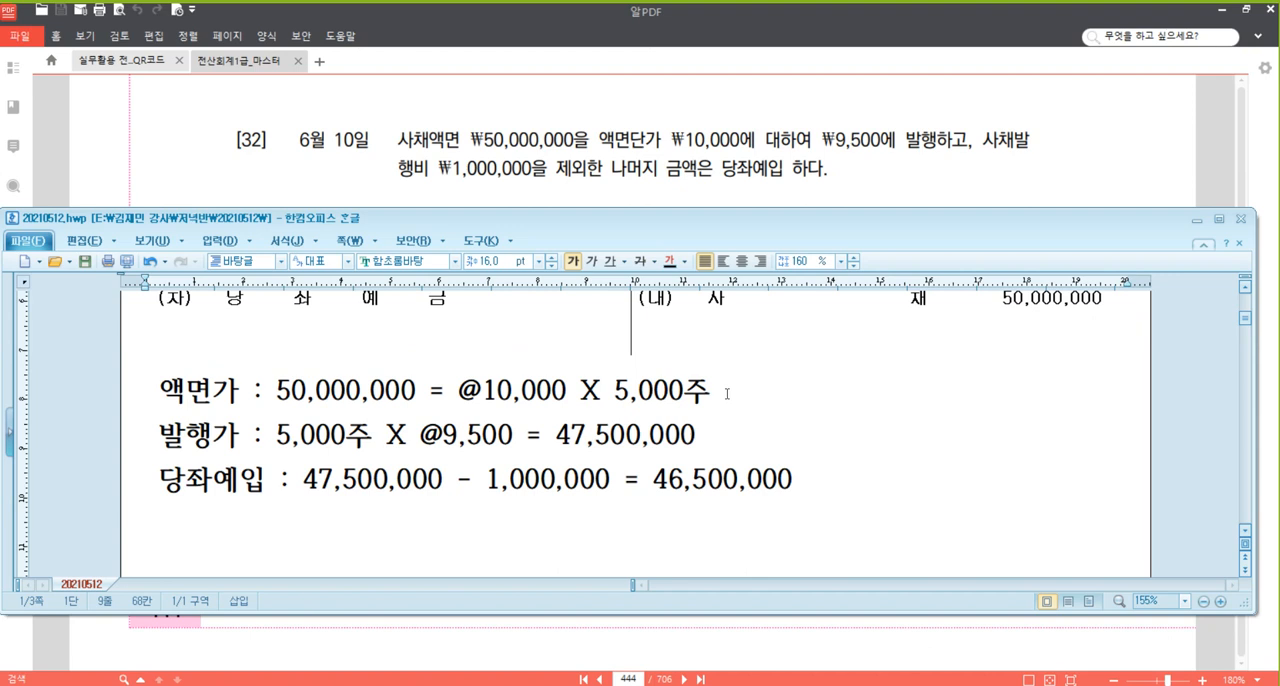
pyautogui.click(603, 322)
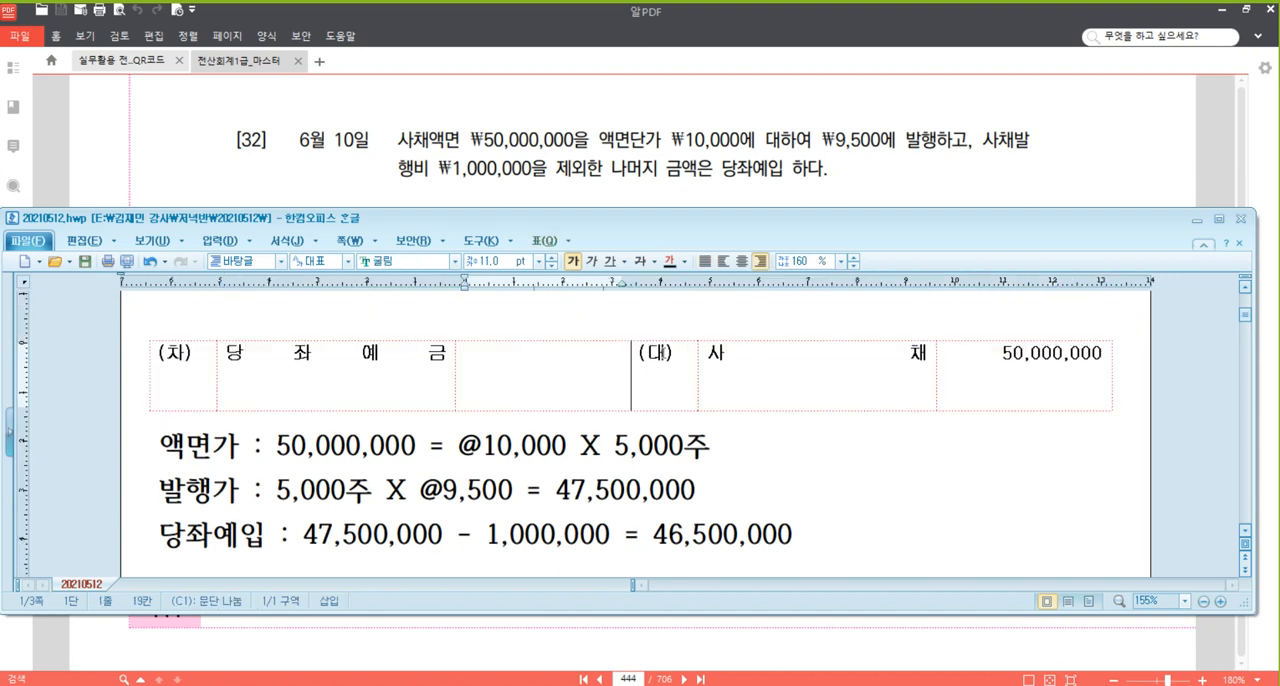
pyautogui.write('46,500,000')
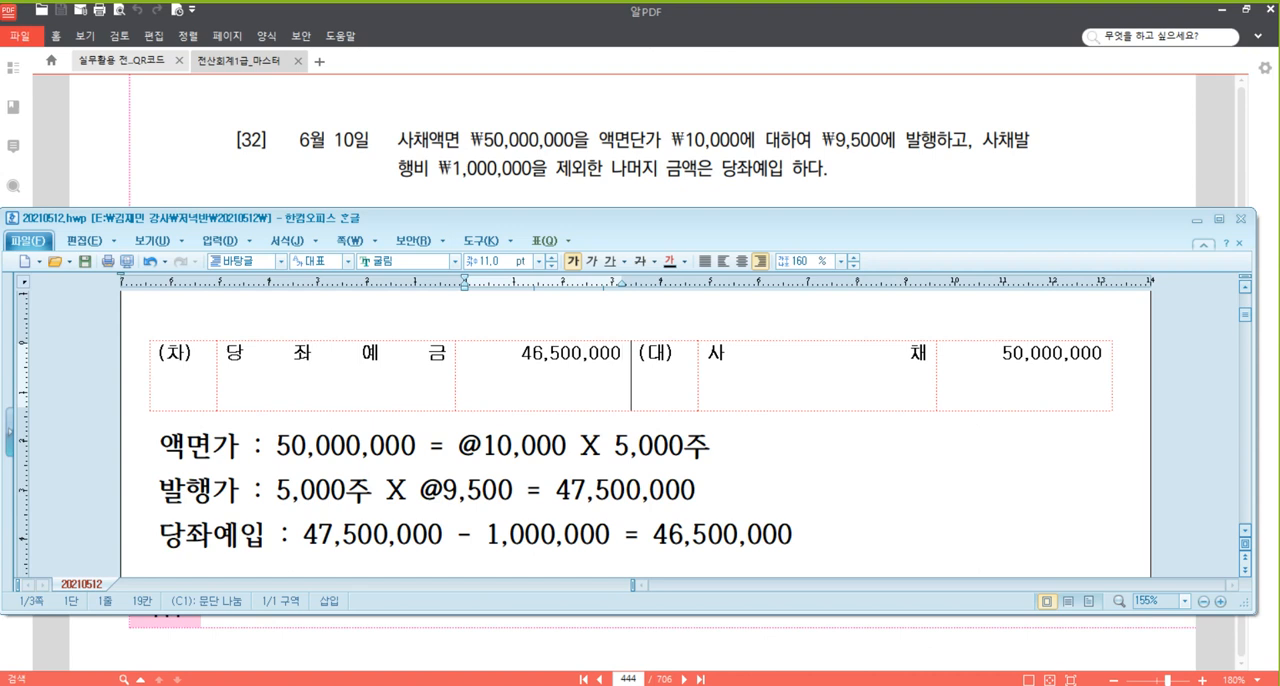
# Add a second debit line with the amount 3,500,000 and the account 사채할인발행차금 below 당좌예금.
pyautogui.press('Return')
pyautogui.write(',500,000')
pyautogui.press('Up')
pyautogui.press('Home')
pyautogui.press('Left')
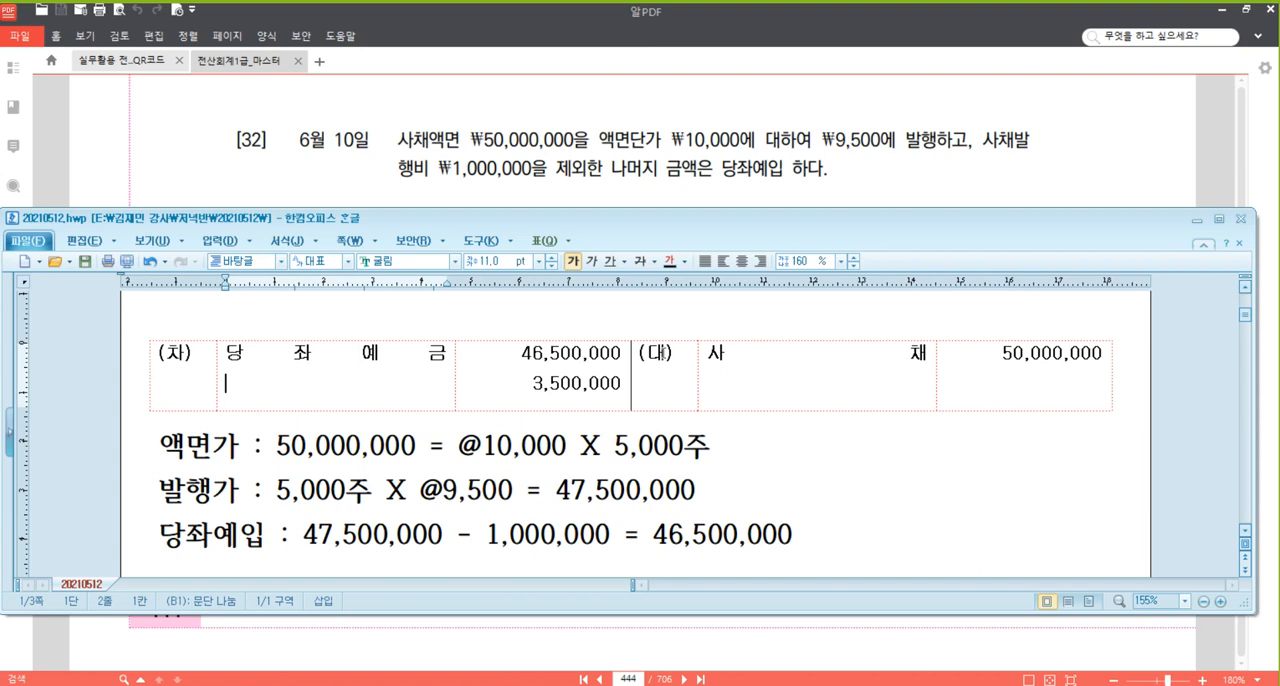
pyautogui.write('사채할인발행')
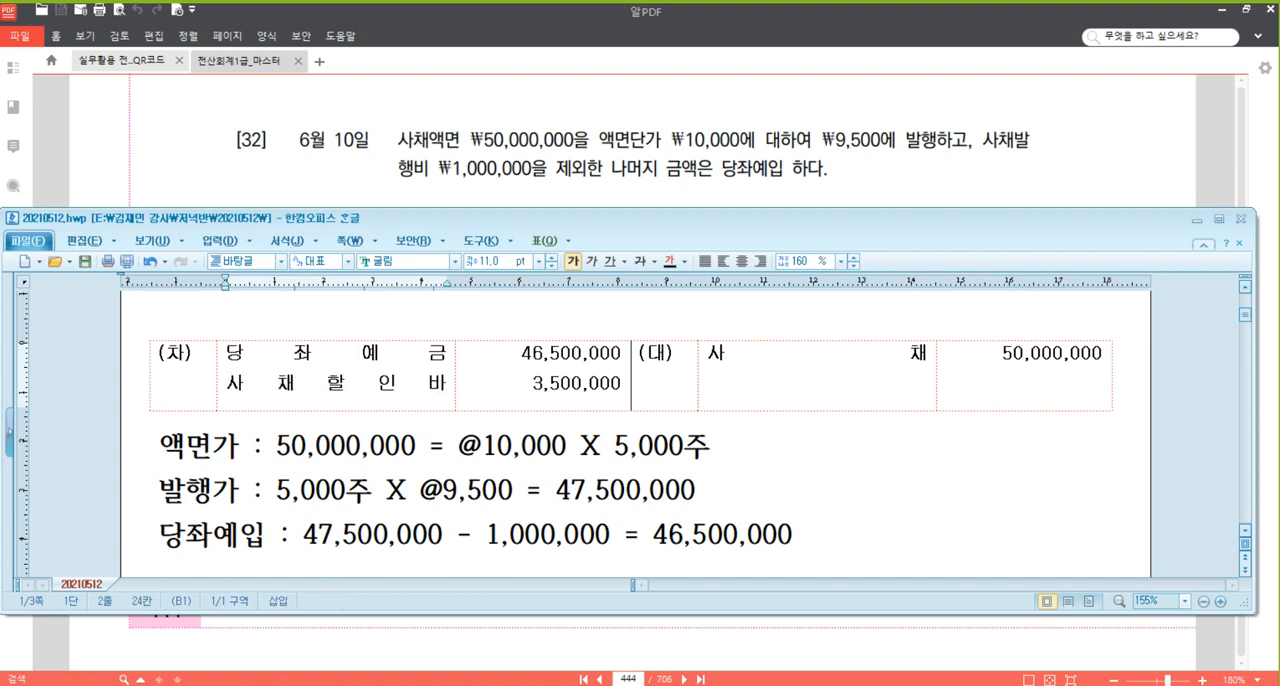
pyautogui.write('차금')
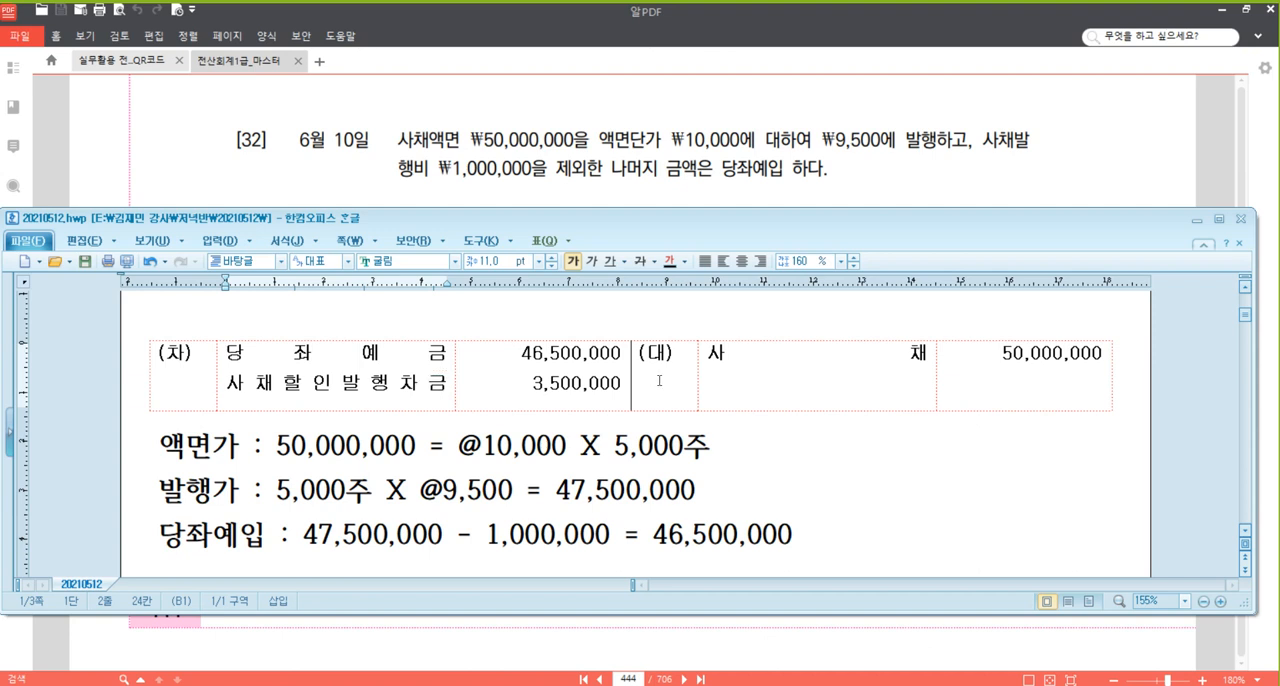
# Switch to the textbook in 알PDF and bring problem [33], dated 6월 24일, up to the head of the view.
pyautogui.click(933, 172)
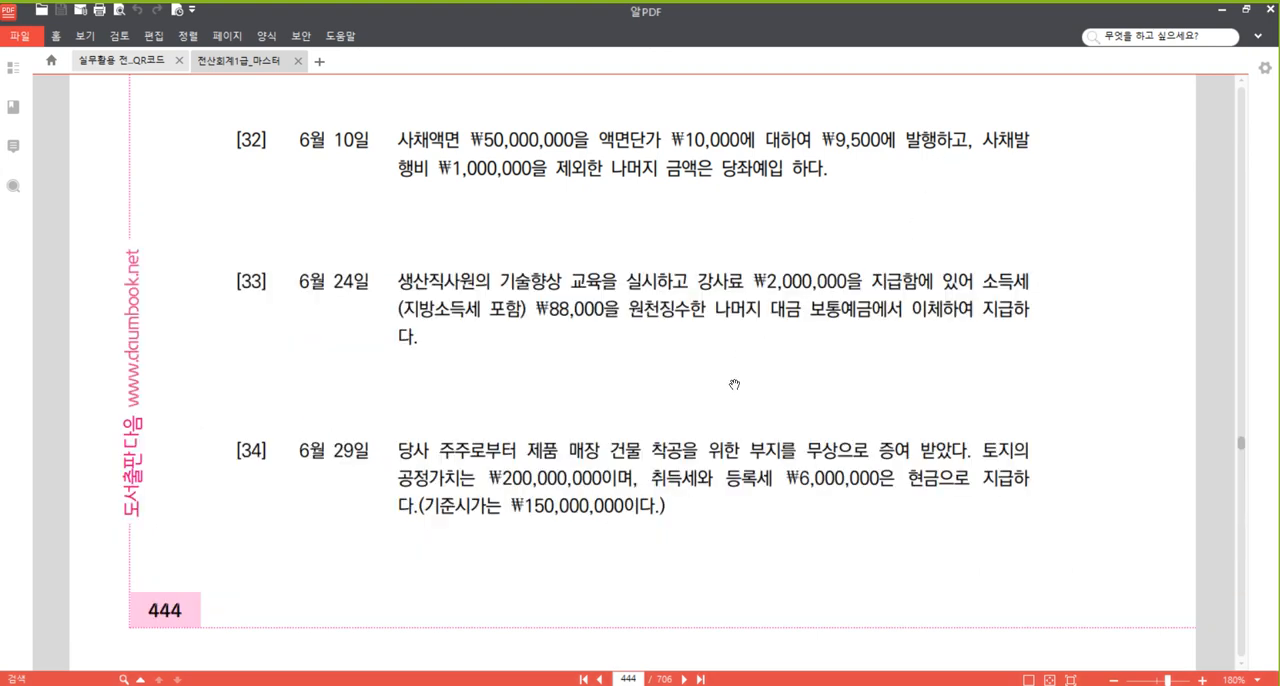
pyautogui.scroll(-3, 734, 384)
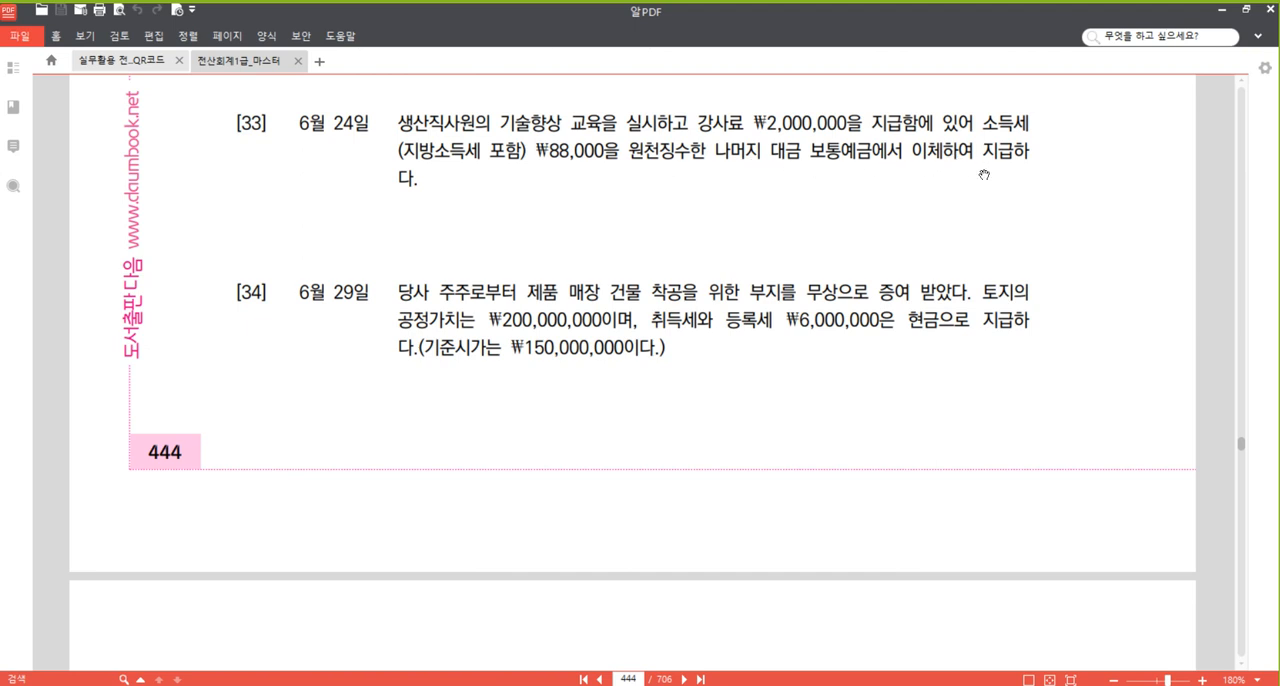
pyautogui.moveTo(595, 235); pyautogui.dragTo(598, 230)
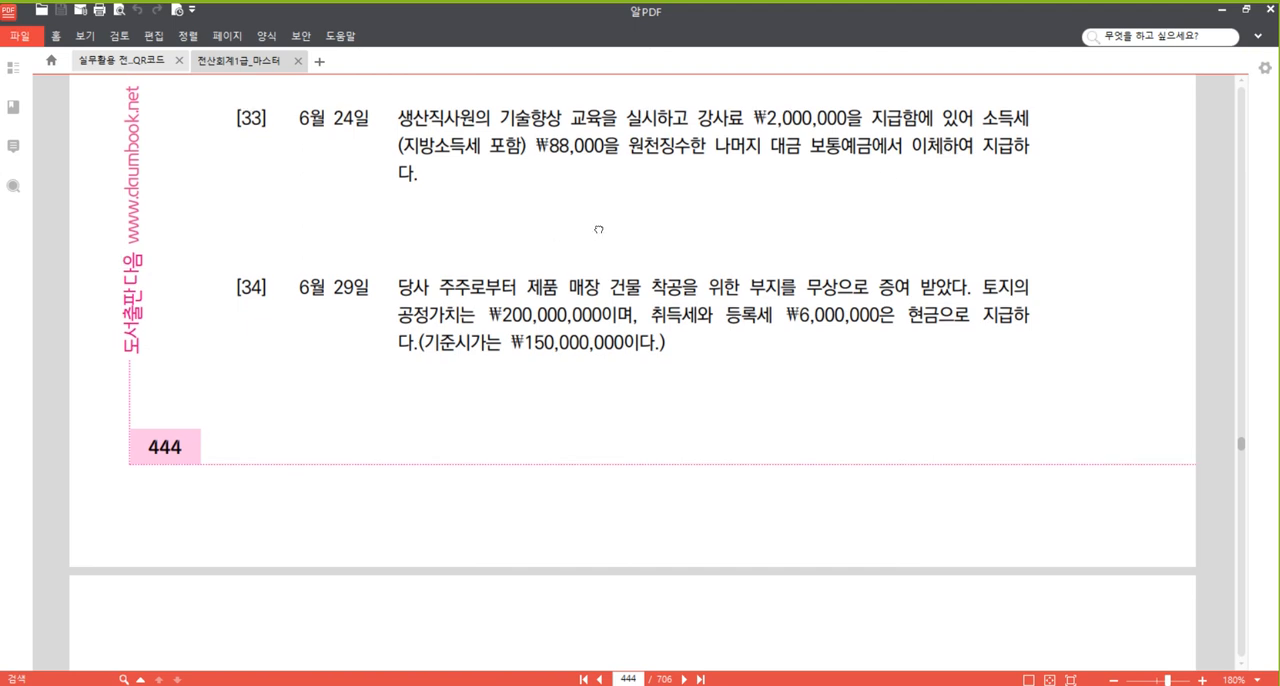
# Return to the Hangul document and paste a blank (차)/(대) journal table below the 당좌예입 calculation.
pyautogui.moveTo(431, 685)
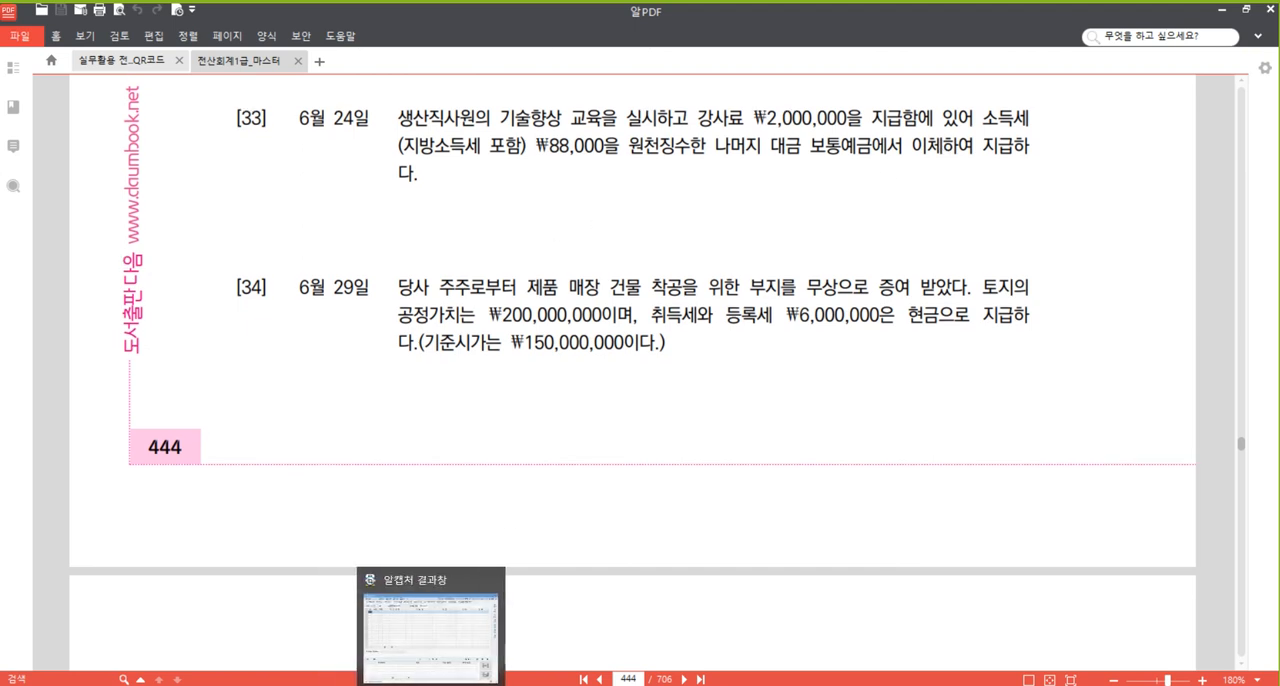
pyautogui.click(354, 685)
pyautogui.scroll(-3, 530, 434)
pyautogui.click(288, 461)
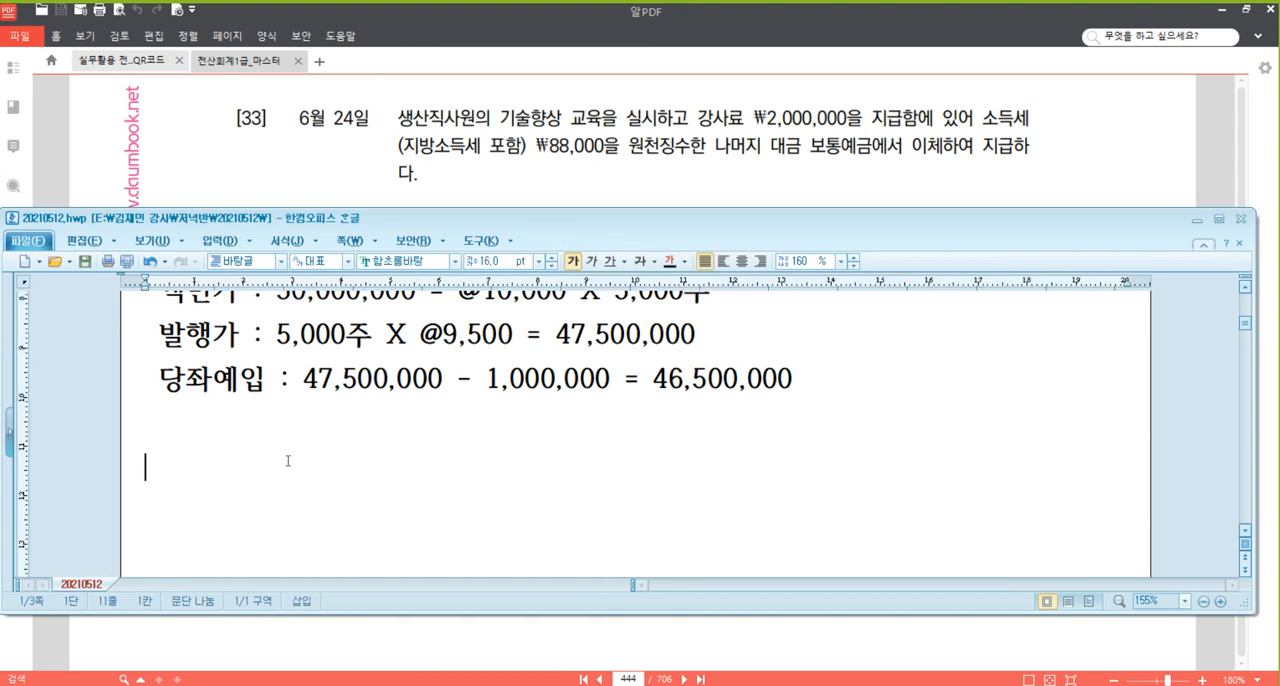
pyautogui.write('(차)\t(대)')
pyautogui.scroll(-1, 383, 439)
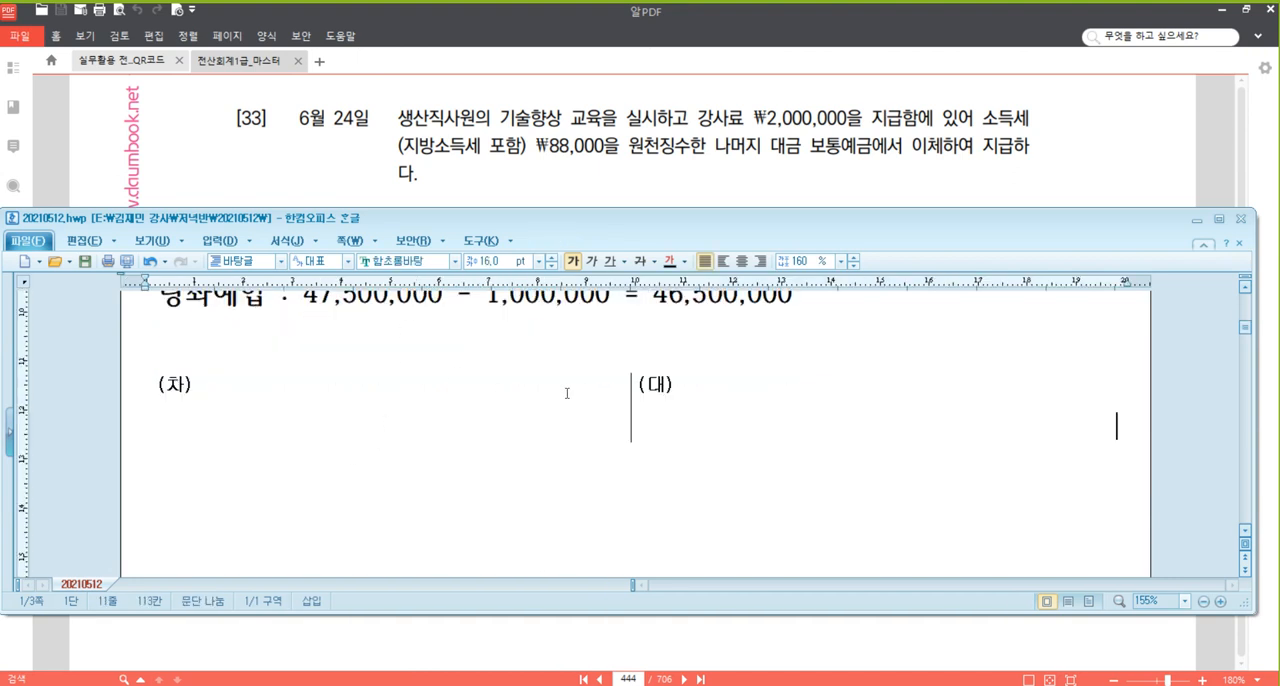
pyautogui.scroll(-1, 560, 380)
# Enter 보통예금 as the credit account in the blank journal table for problem [33].
pyautogui.click(545, 358)
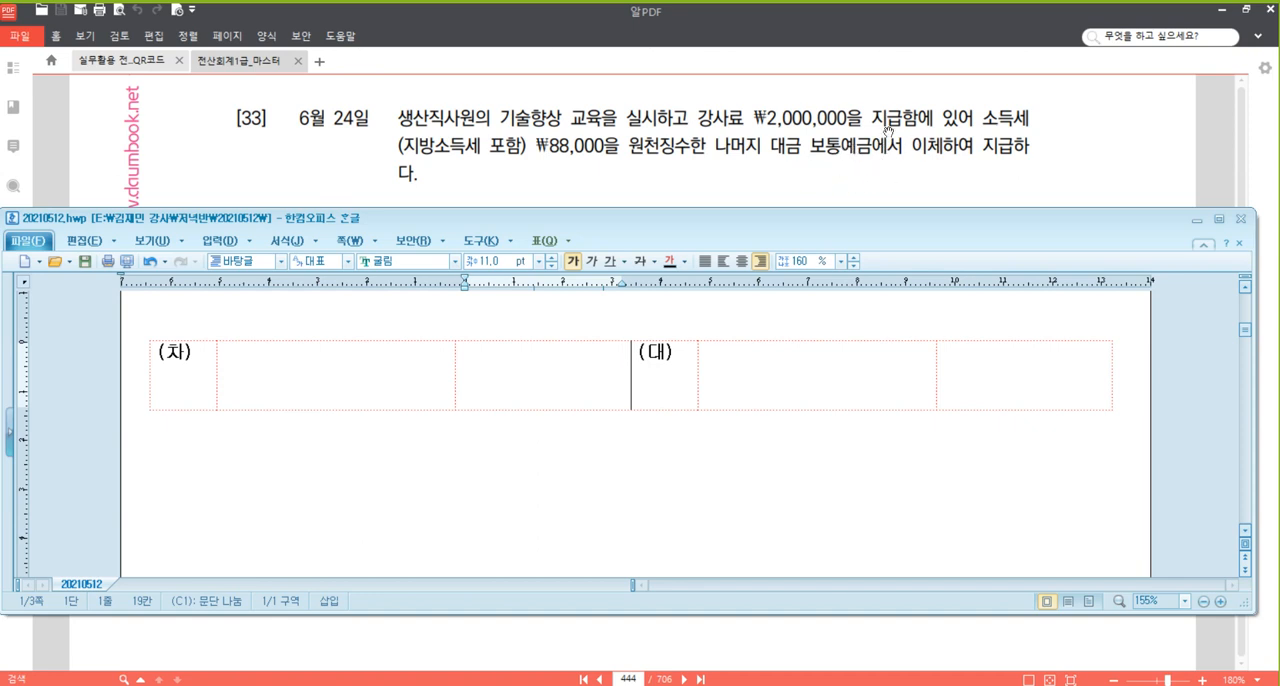
pyautogui.click(808, 359)
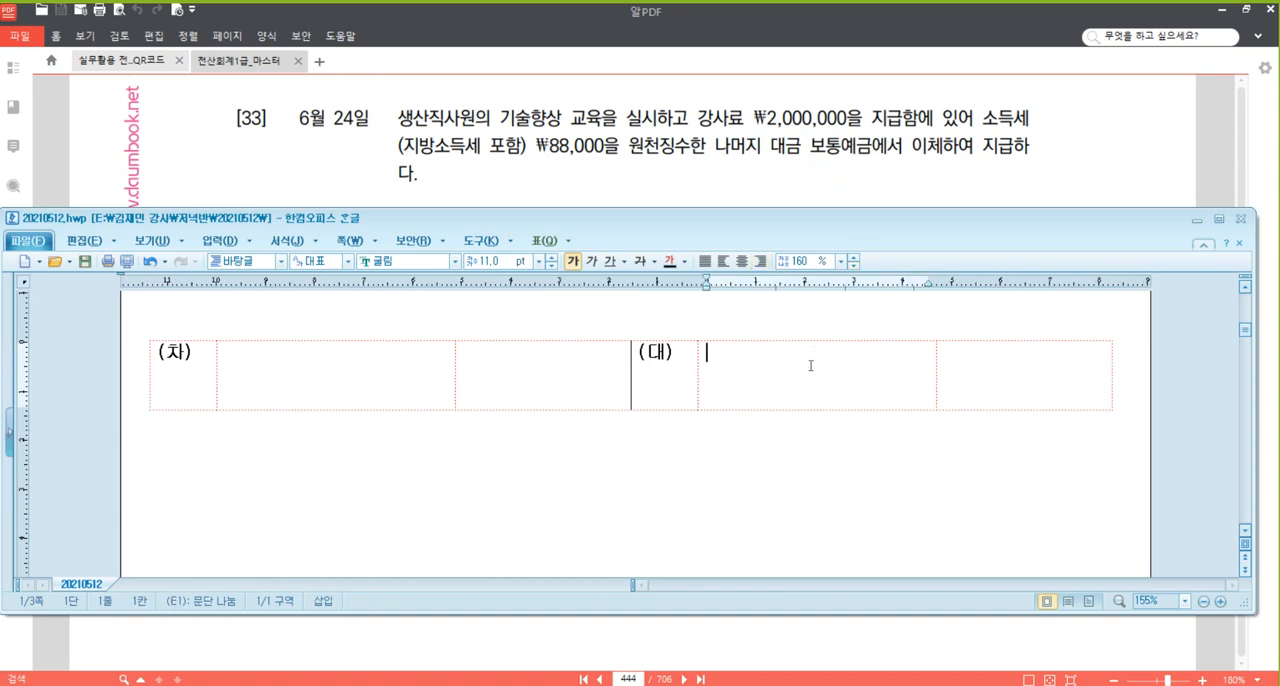
pyautogui.write('보통예금')
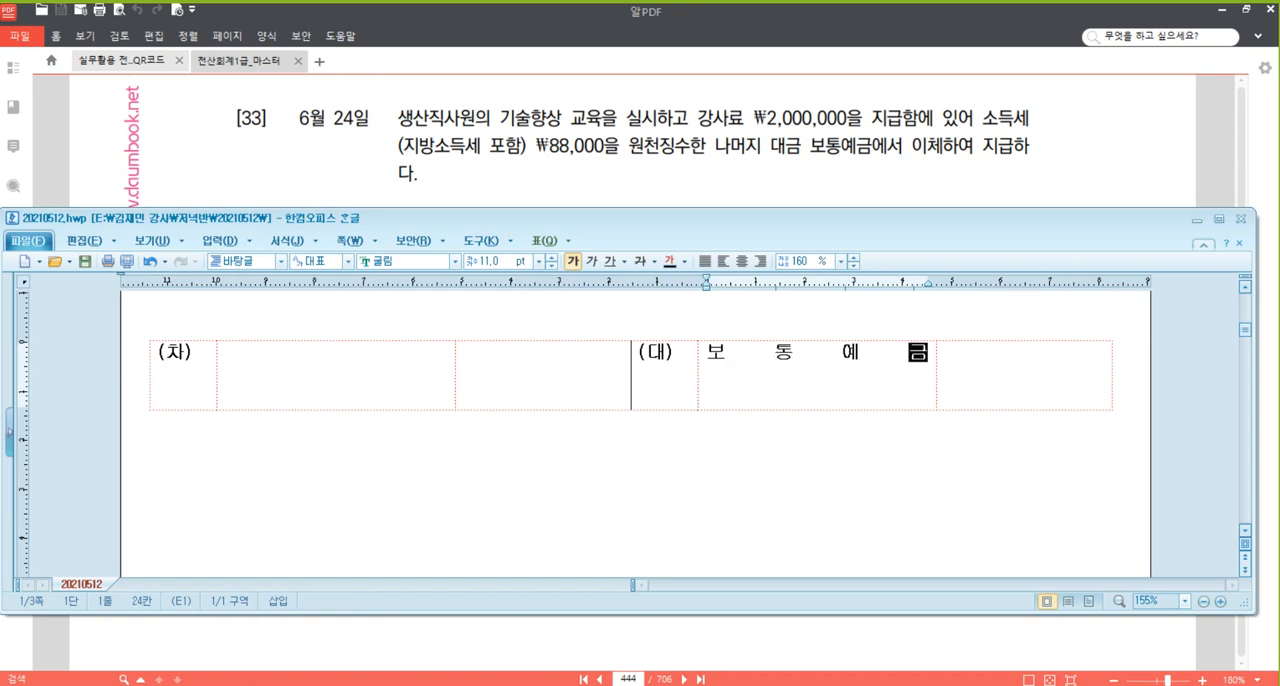
pyautogui.click(771, 353)
# Enter 교육훈련비 as the debit account and add the code (500) on the line beneath it.
pyautogui.click(381, 385)
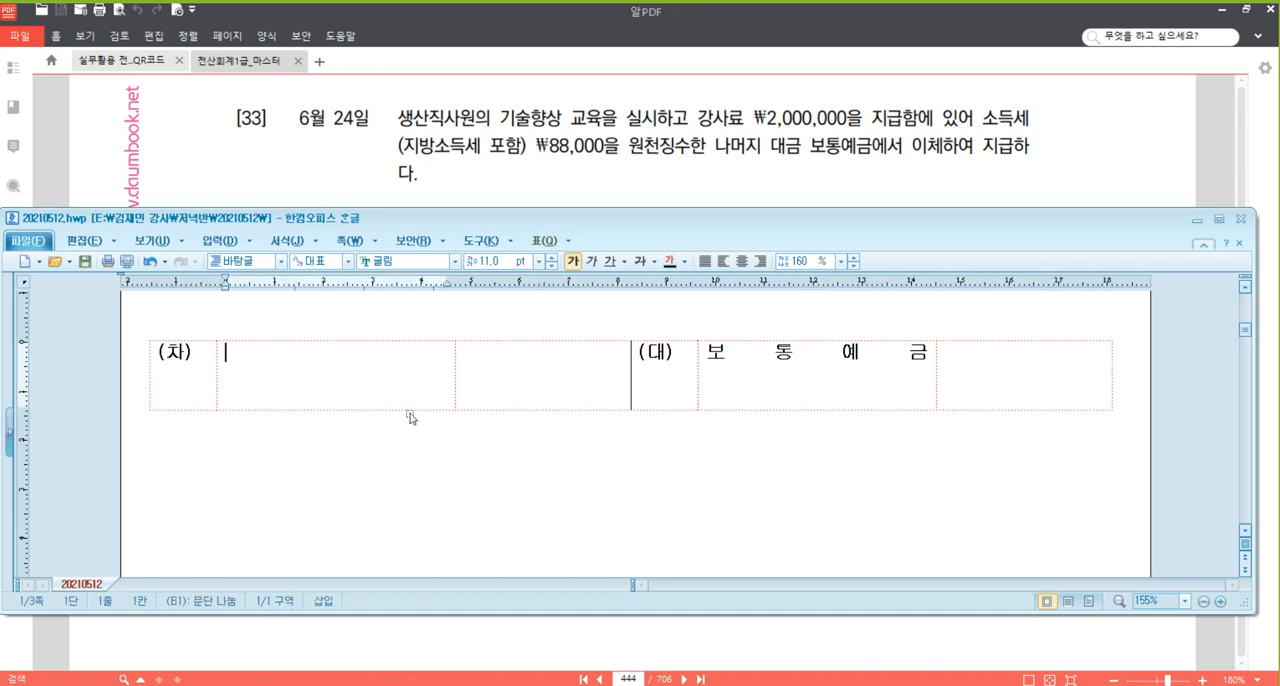
pyautogui.write('교육')
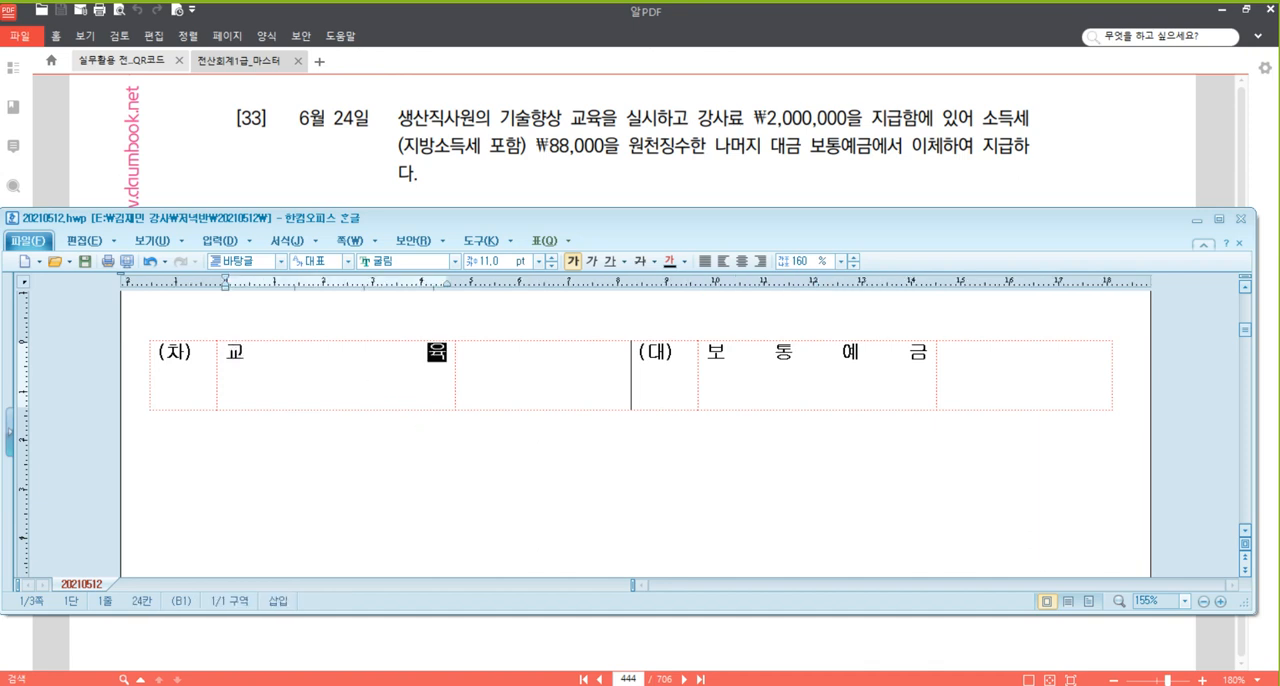
pyautogui.write('훈련비')
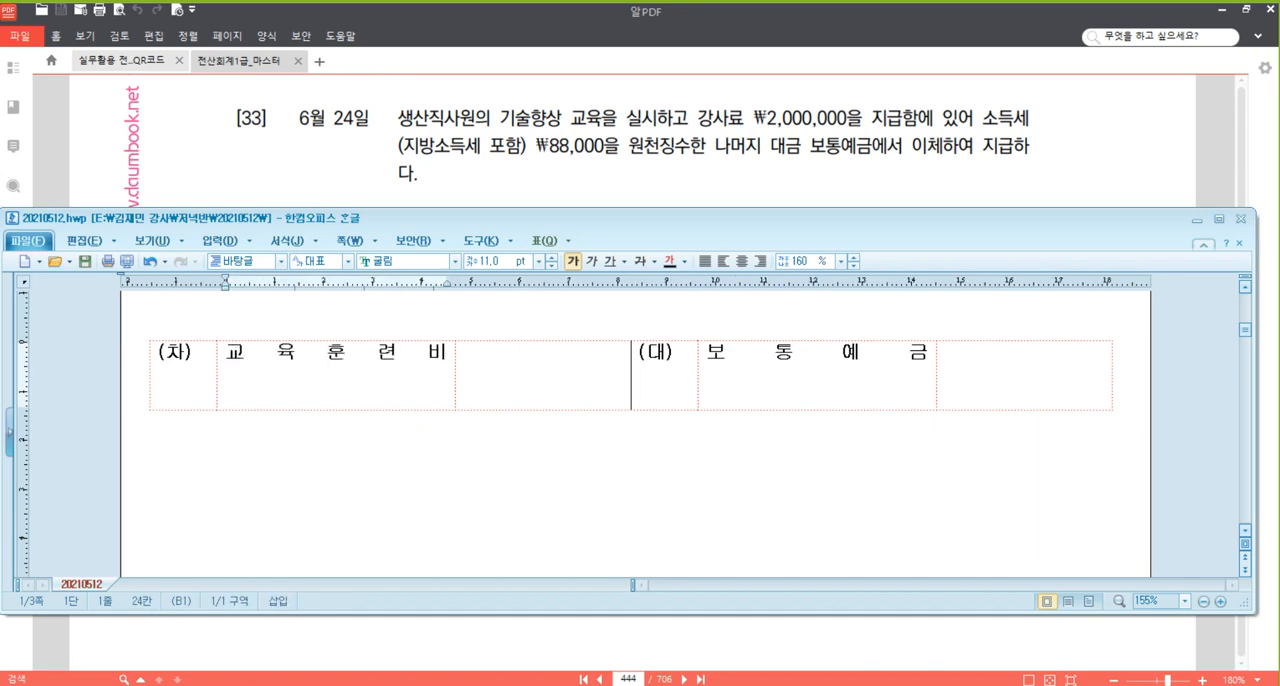
pyautogui.press('Return')
pyautogui.write('(')
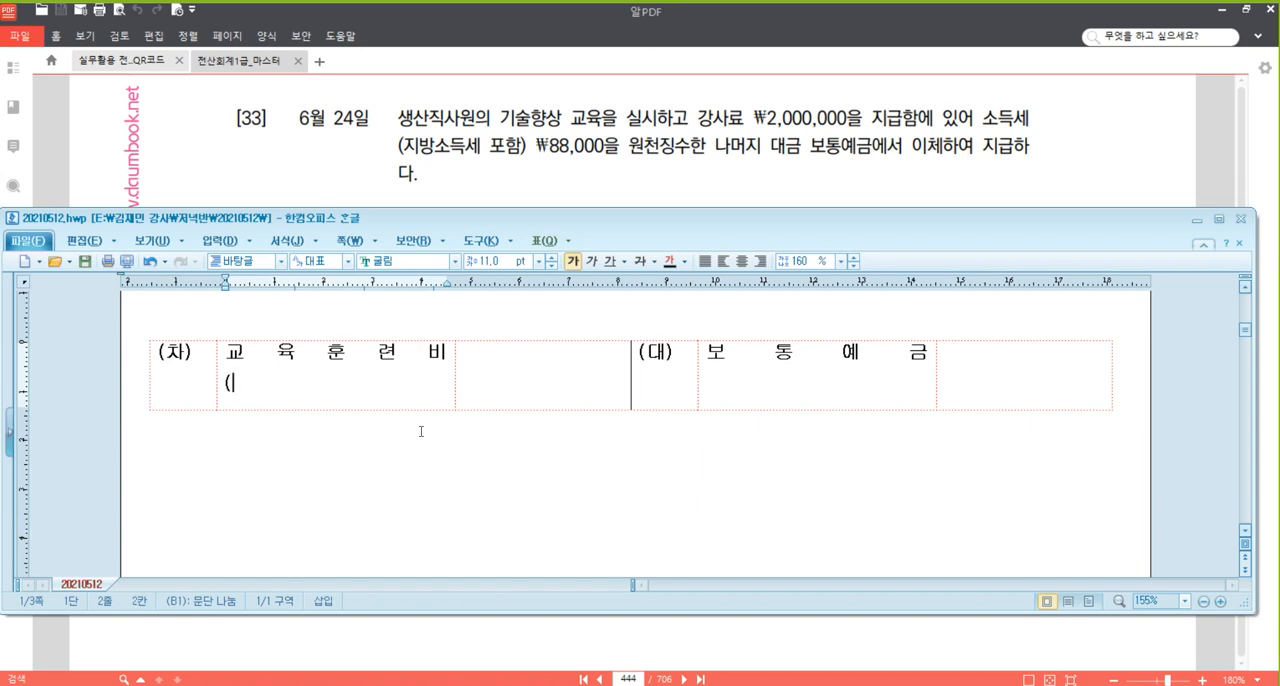
pyautogui.write('500)')
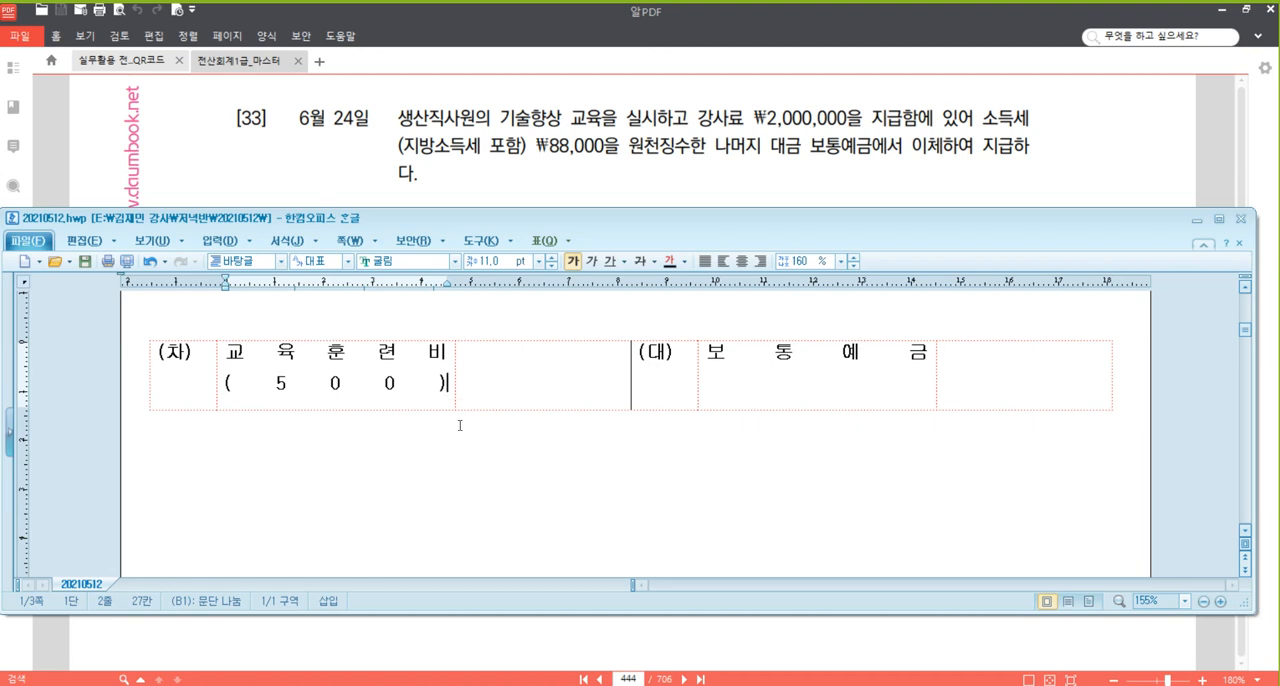
# Enter 2,000,000 as the debit amount for 교육훈련비.
pyautogui.click(577, 378)
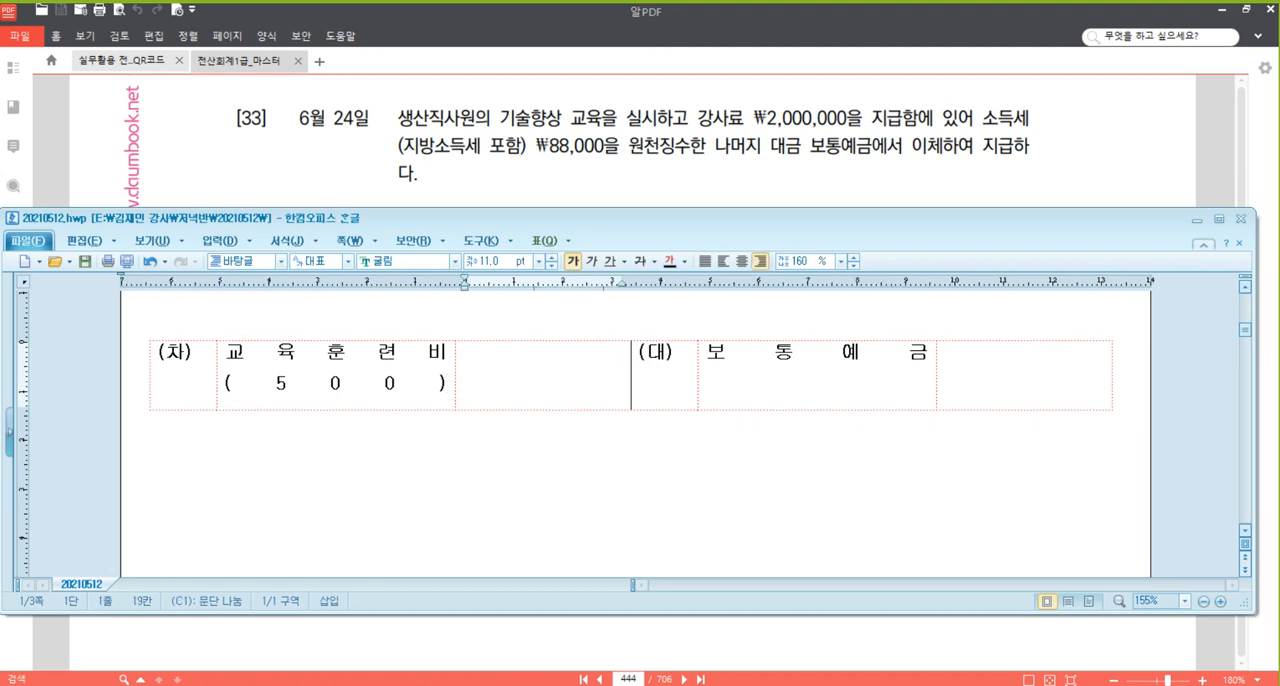
pyautogui.write('2,000,000')
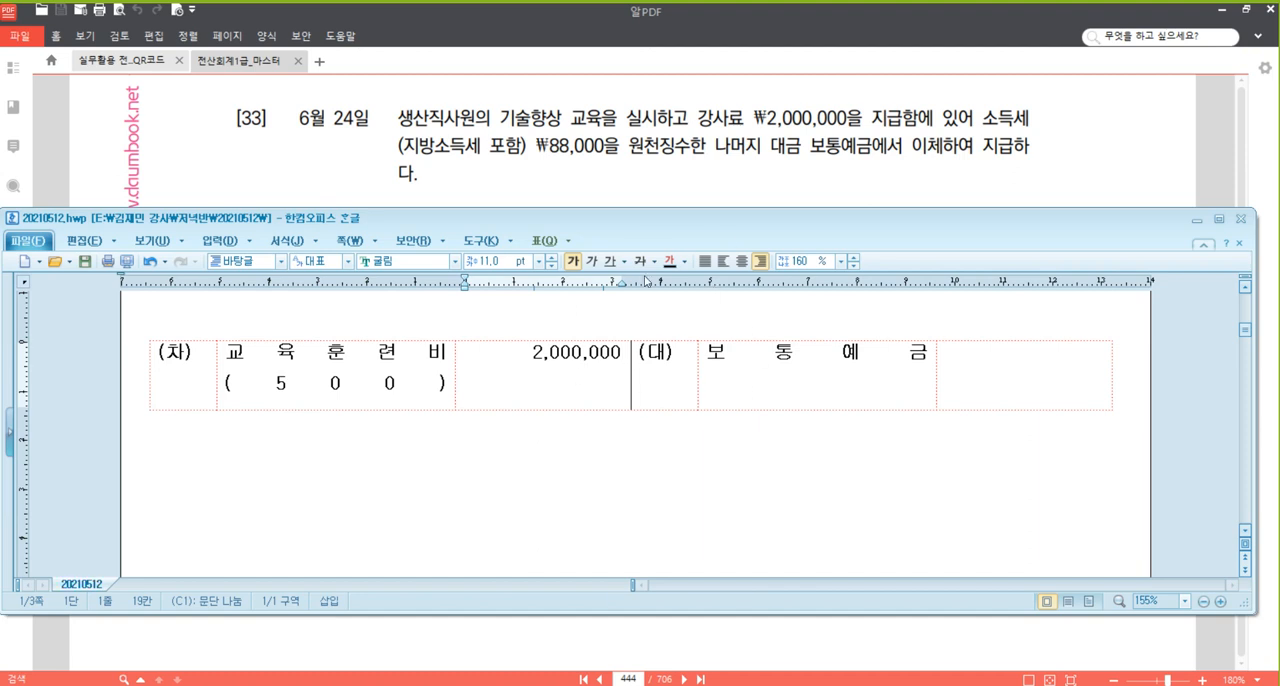
# Complete the credit side with 1,912,000 for 보통예금 and a second line of 88,000 for 예수금.
pyautogui.click(903, 355)
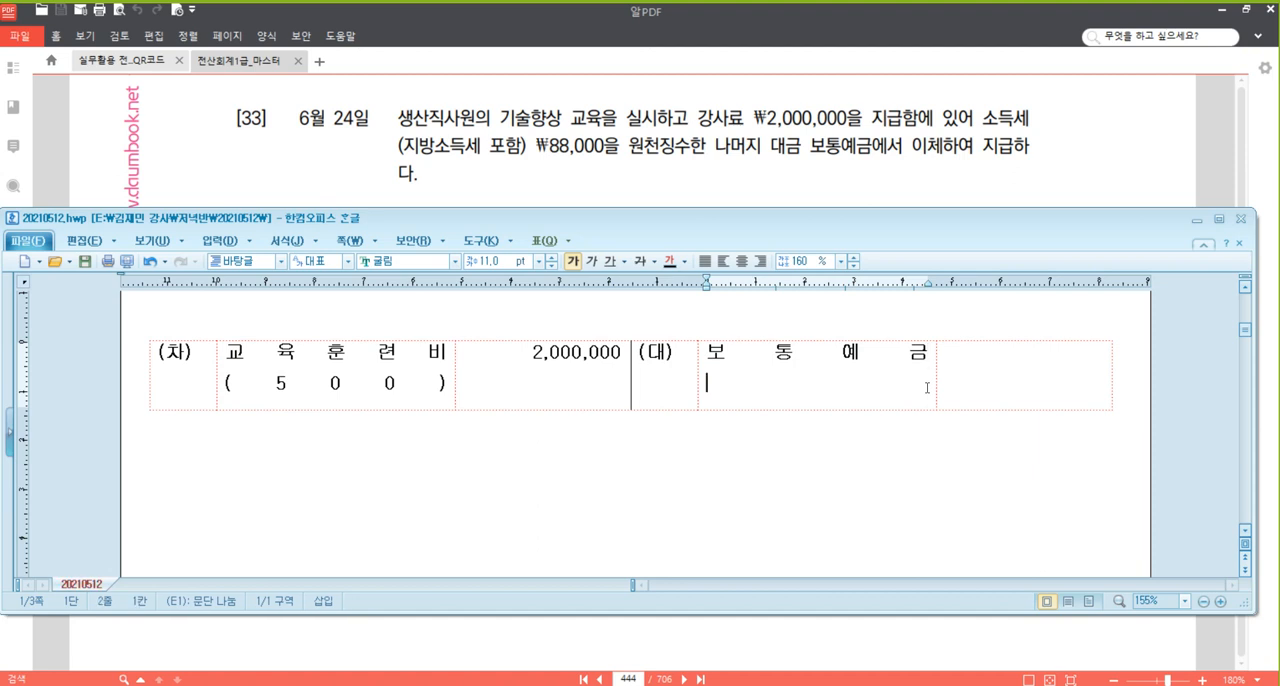
pyautogui.press('Tab')
pyautogui.write('8')
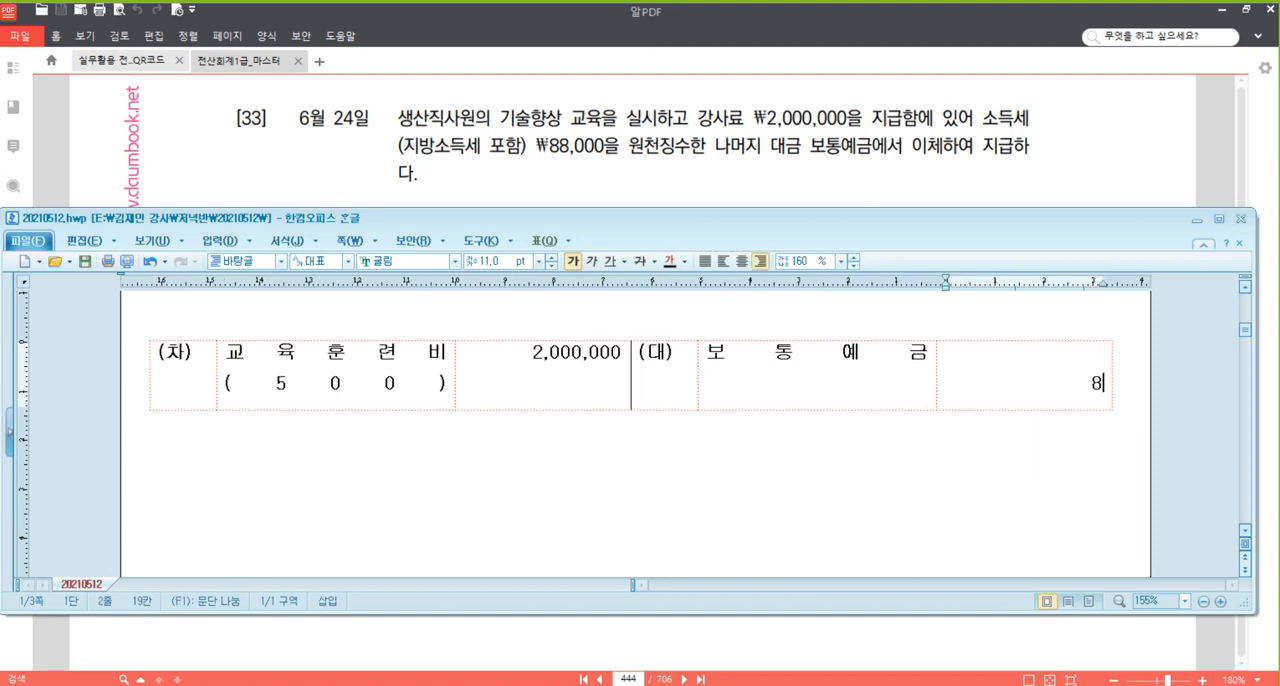
pyautogui.write('8,000')
pyautogui.write('1,912,000')
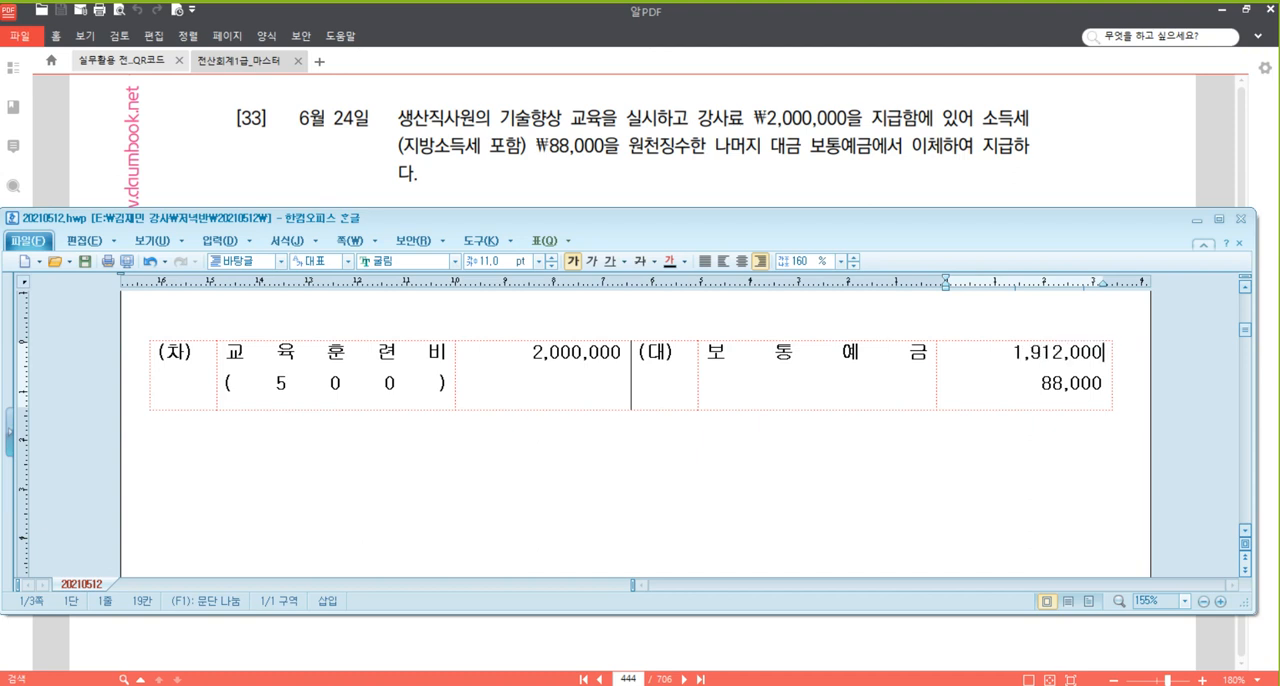
pyautogui.click(927, 387)
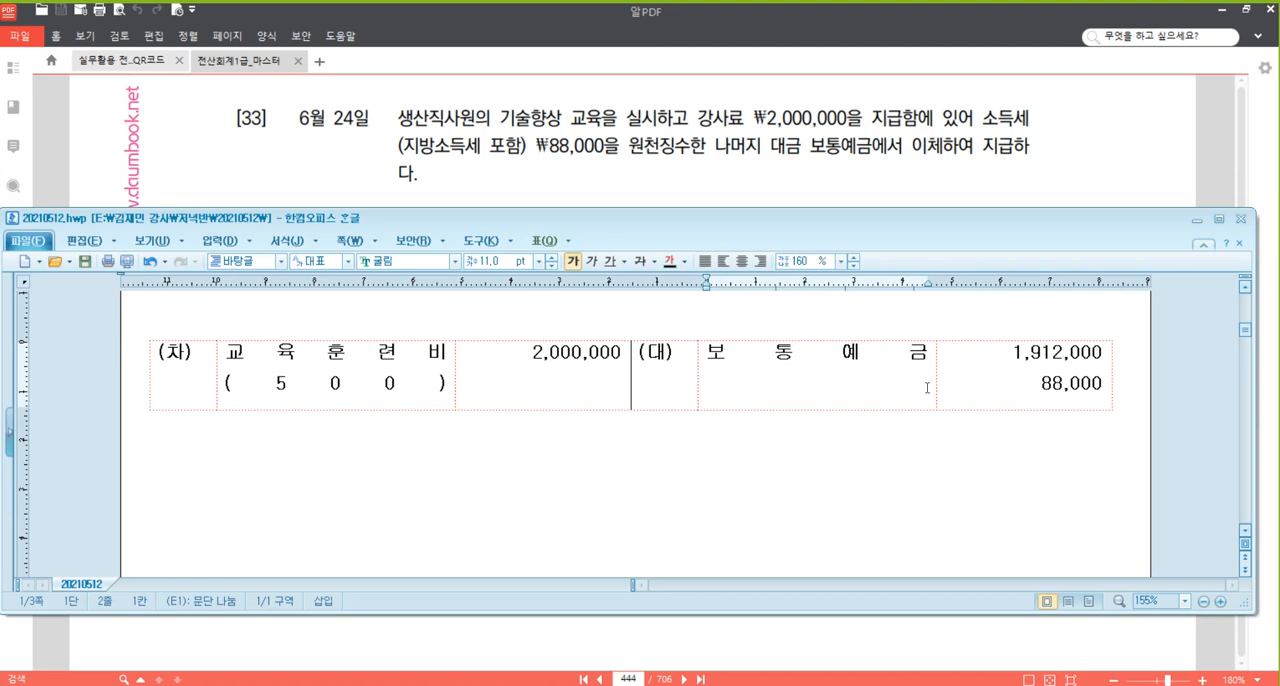
pyautogui.write('예수금')
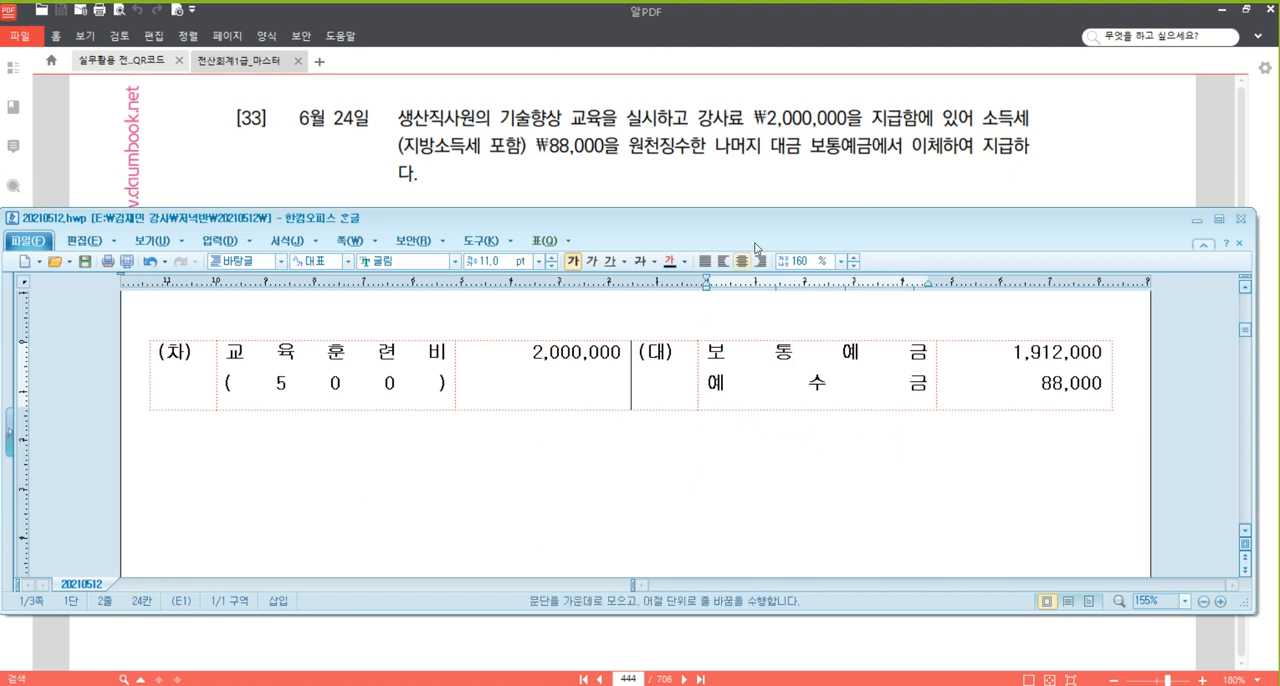
# Switch to the textbook in 알PDF and bring problem [34], dated 6월 29일, up to the head of the view.
pyautogui.click(1090, 154)
pyautogui.scroll(-3, 703, 530)
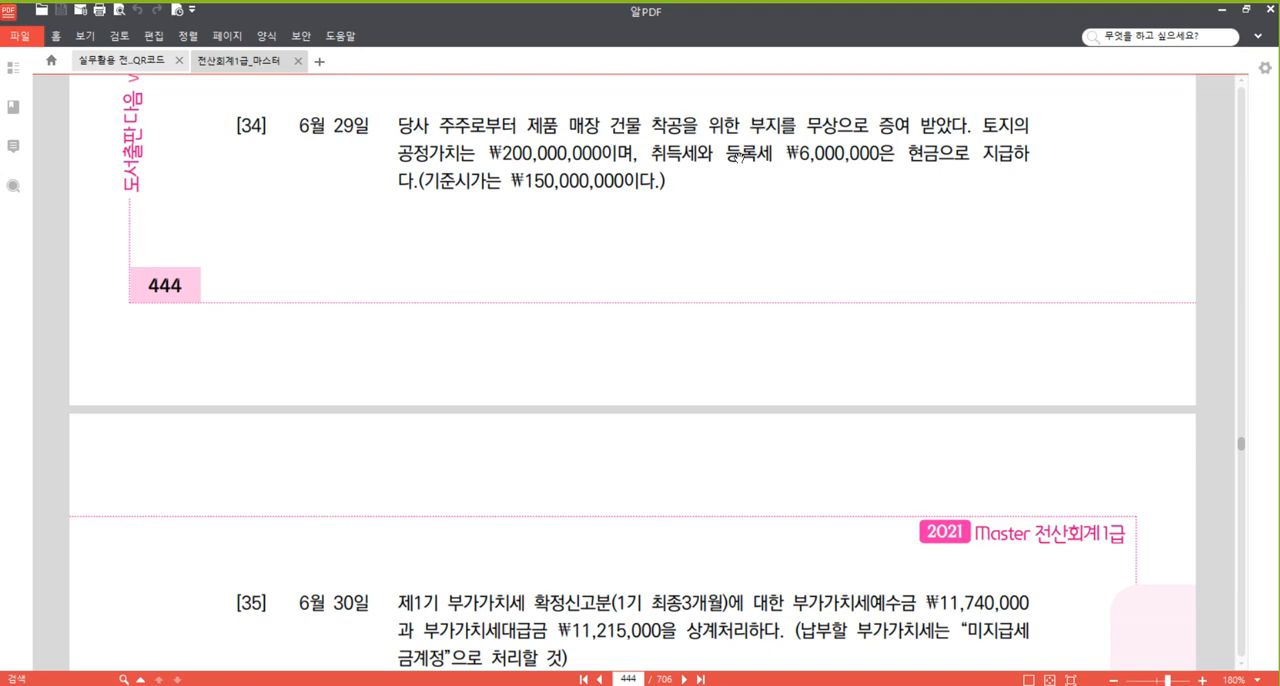
pyautogui.scroll(-1, 748, 252)
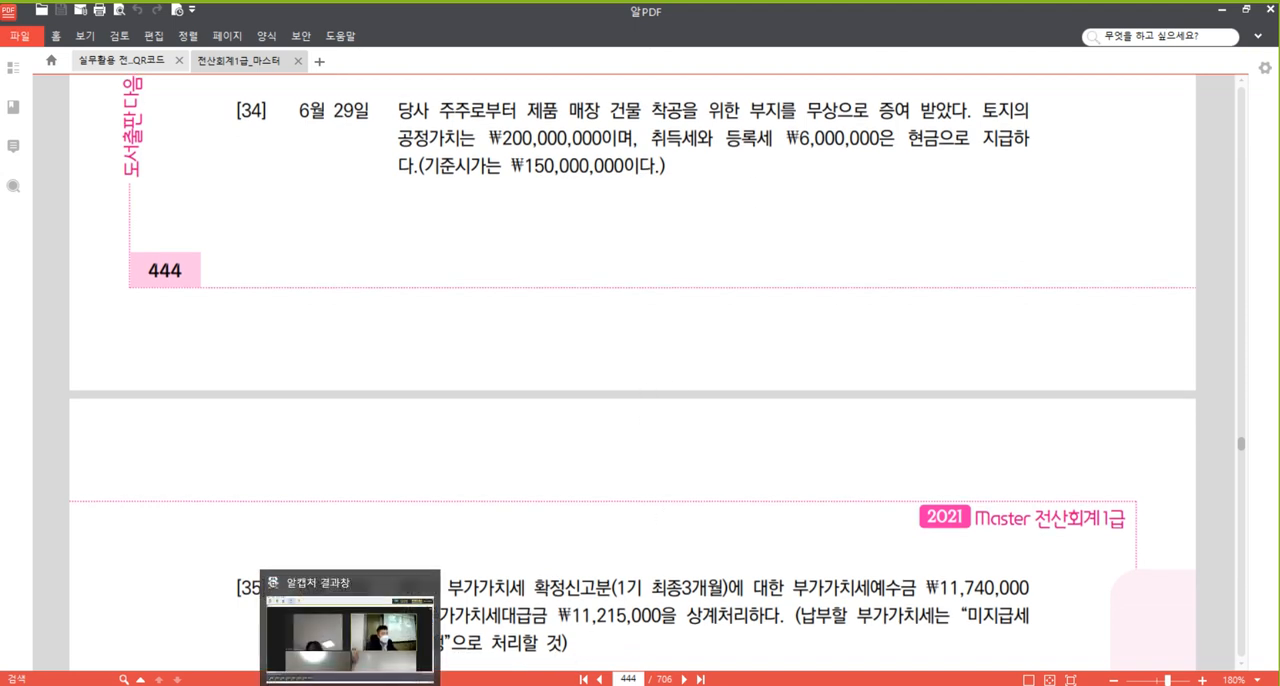
# Return to the Hangul document and paste a blank (차)/(대) journal table below the 교육훈련비 entry.
pyautogui.click(390, 685)
pyautogui.click(413, 461)
pyautogui.write('(차)\t(대)')
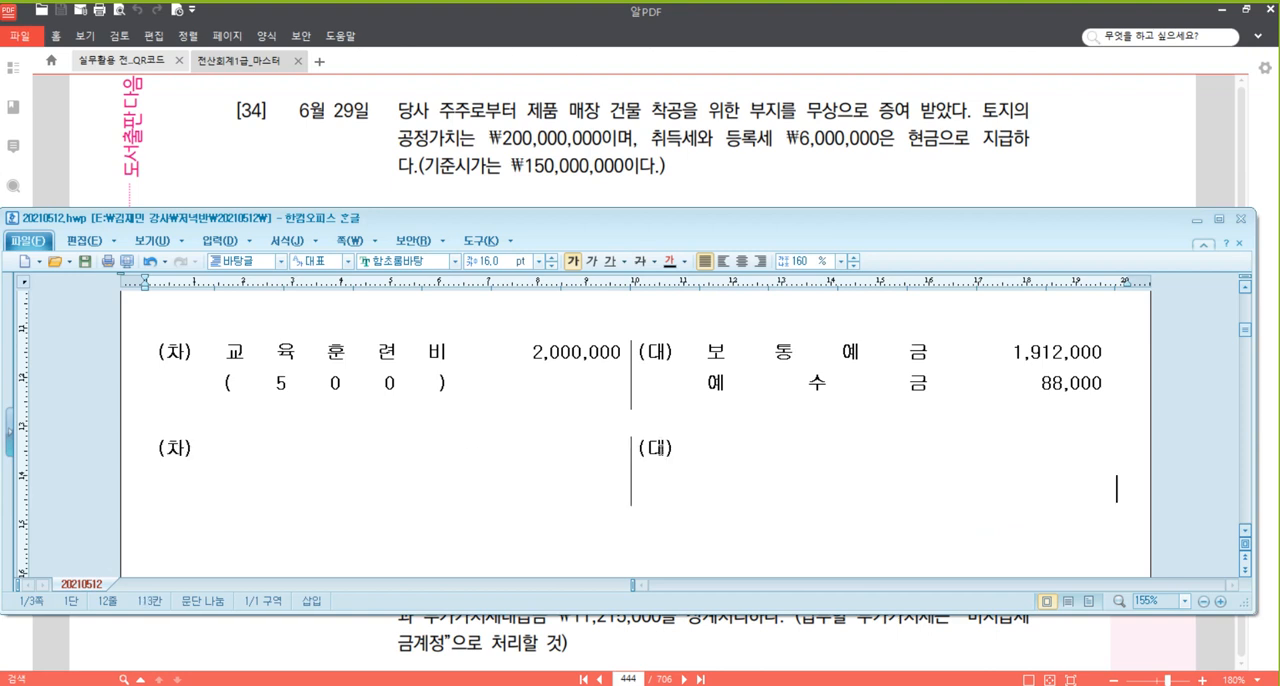
pyautogui.scroll(-2, 660, 449)
# Enter 토지 as the debit account in the blank journal table for problem [34].
pyautogui.click(355, 320)
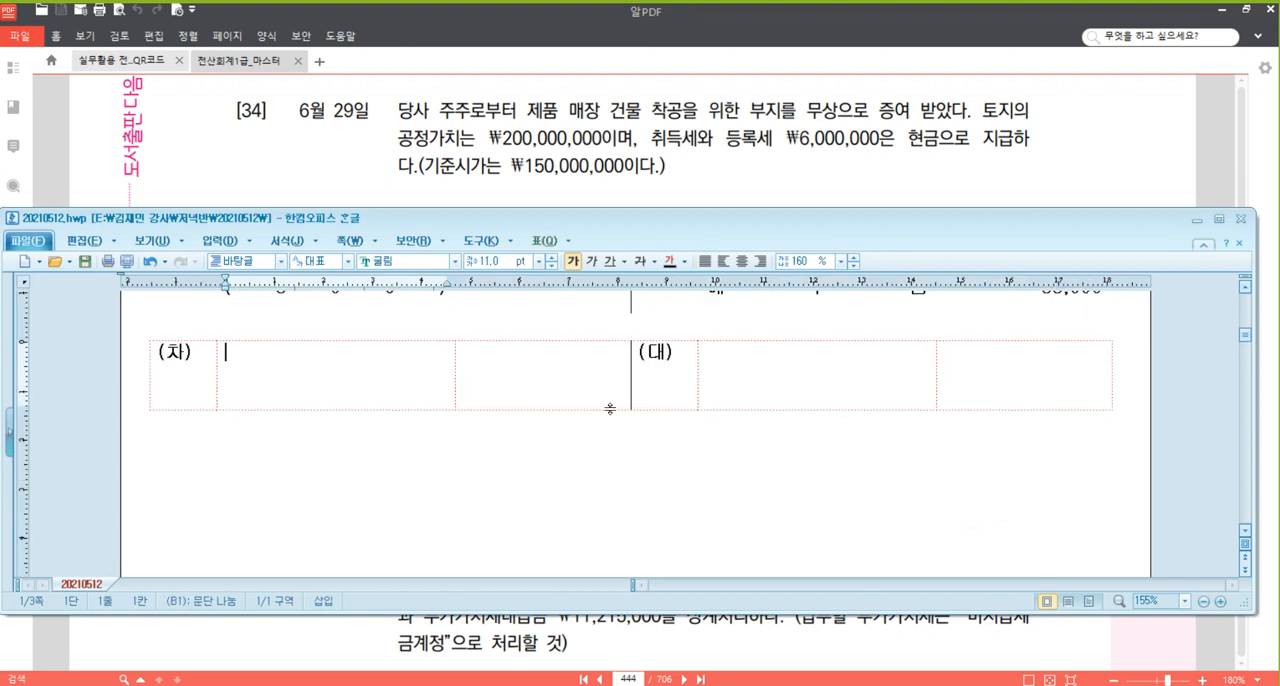
pyautogui.write('토')
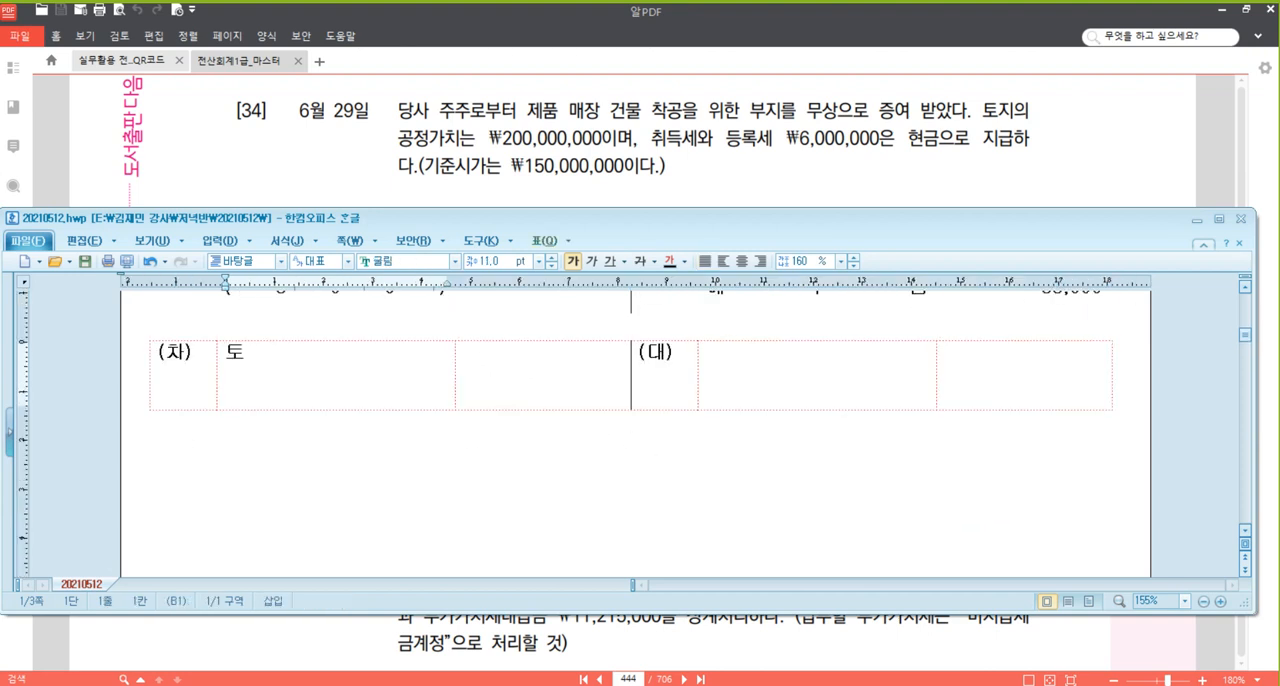
pyautogui.write('                      지')
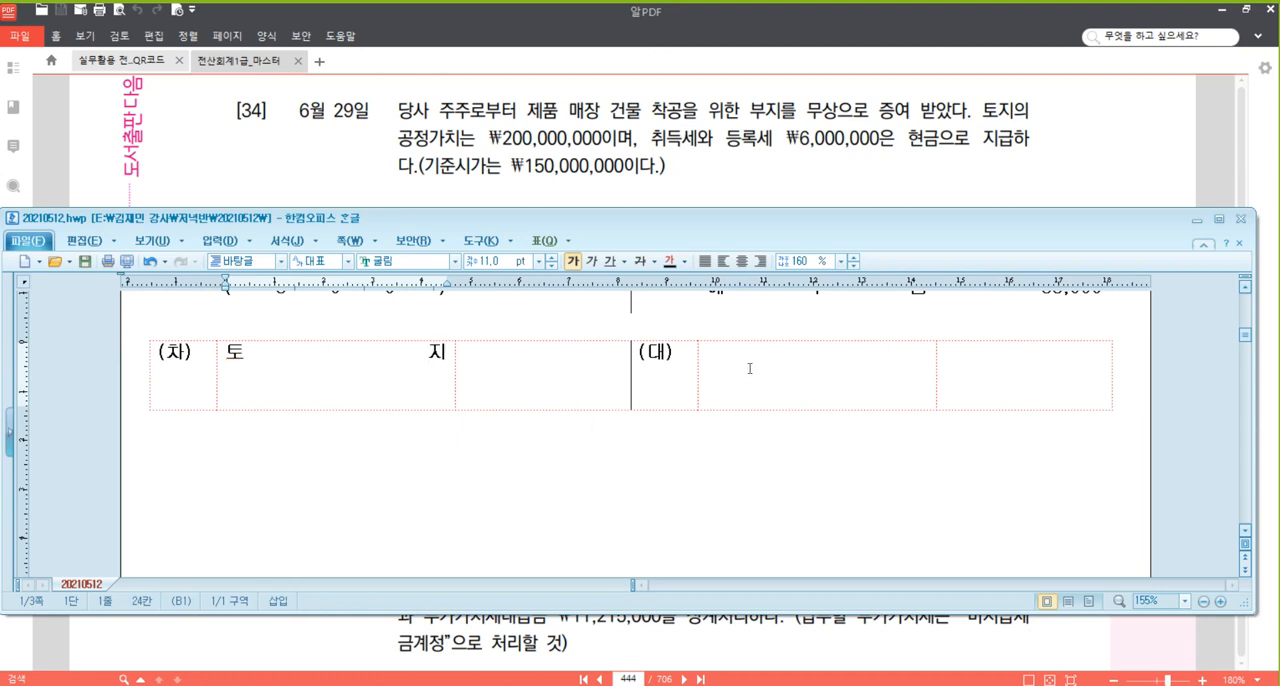
# Enter 자산수증이익 as the credit account with an amount of 200,000,000.
pyautogui.click(789, 356)
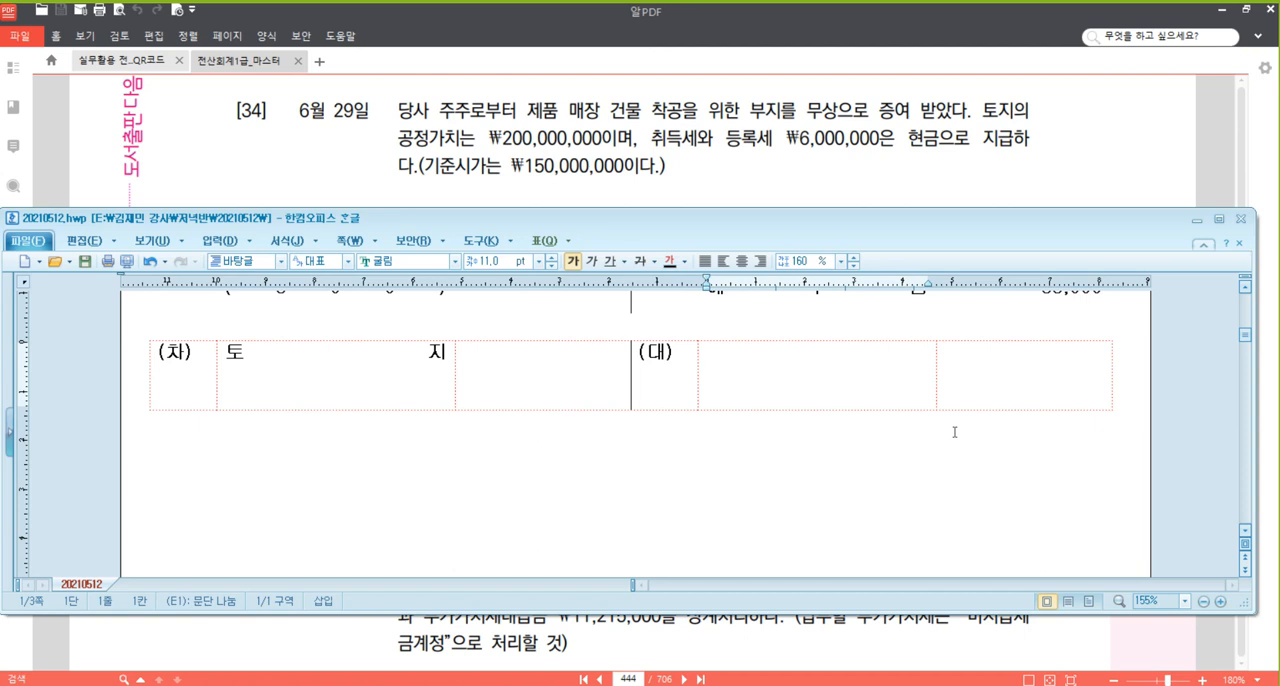
pyautogui.write('자산수증')
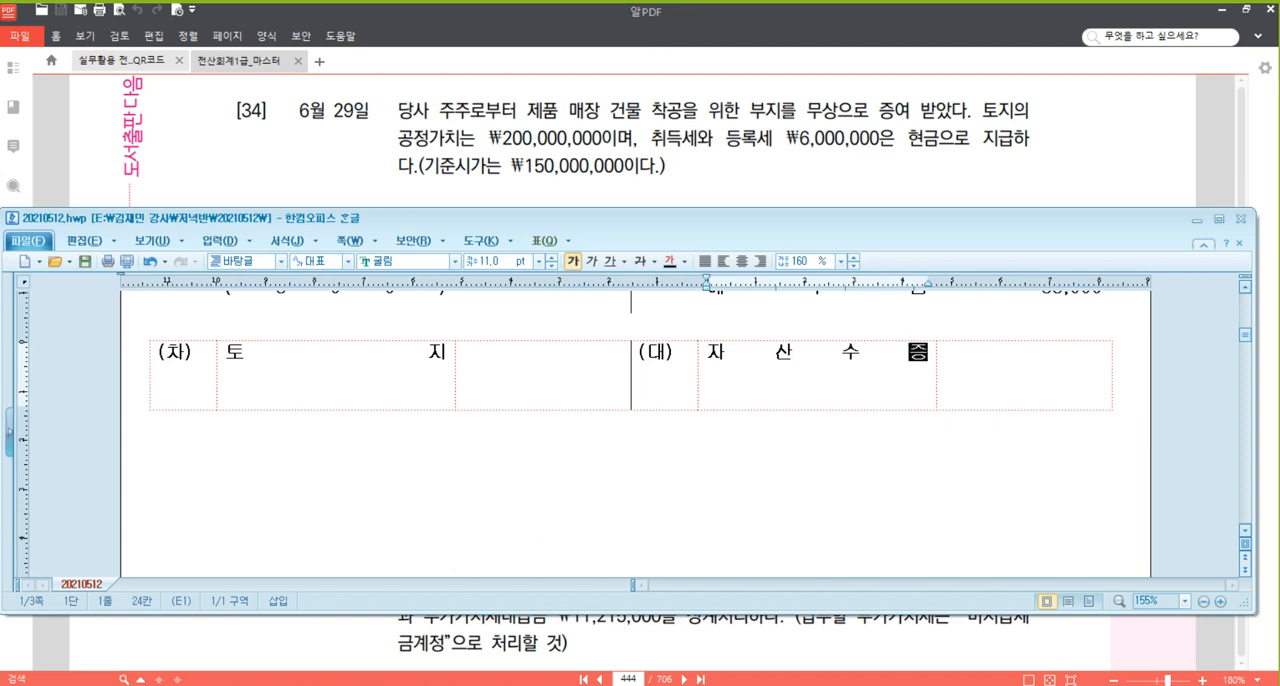
pyautogui.write('ㅇ이익')
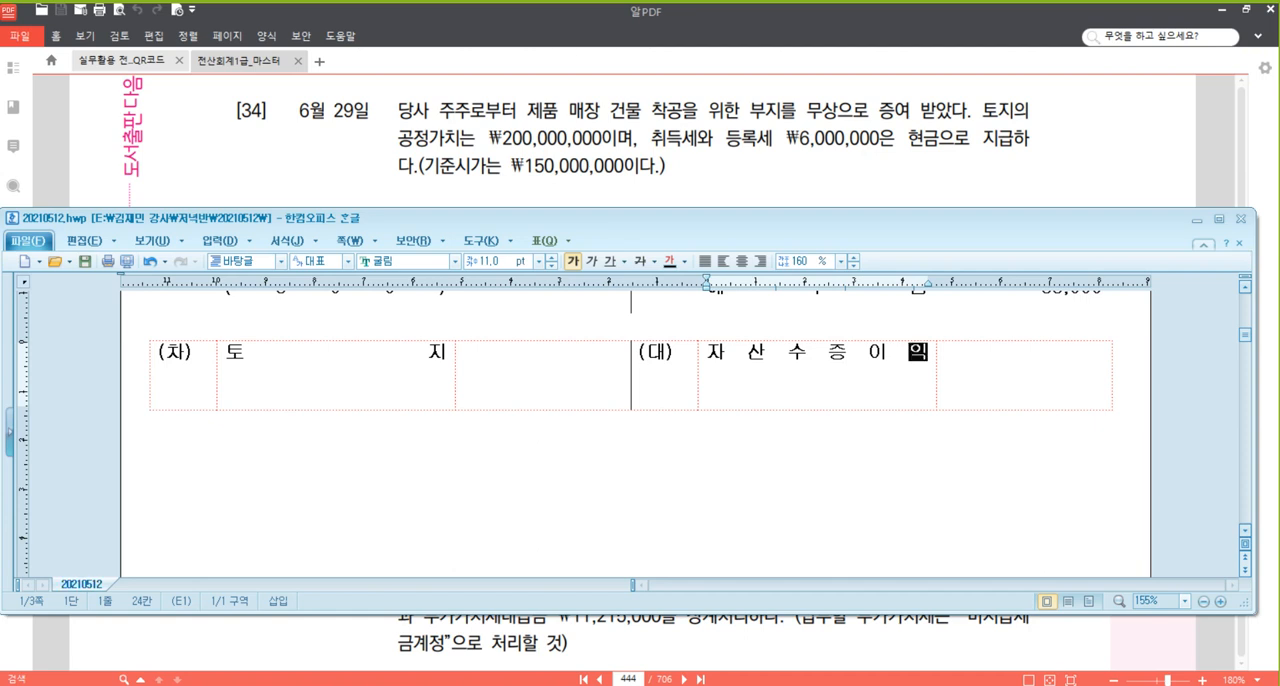
pyautogui.press('Tab')
pyautogui.write('2')
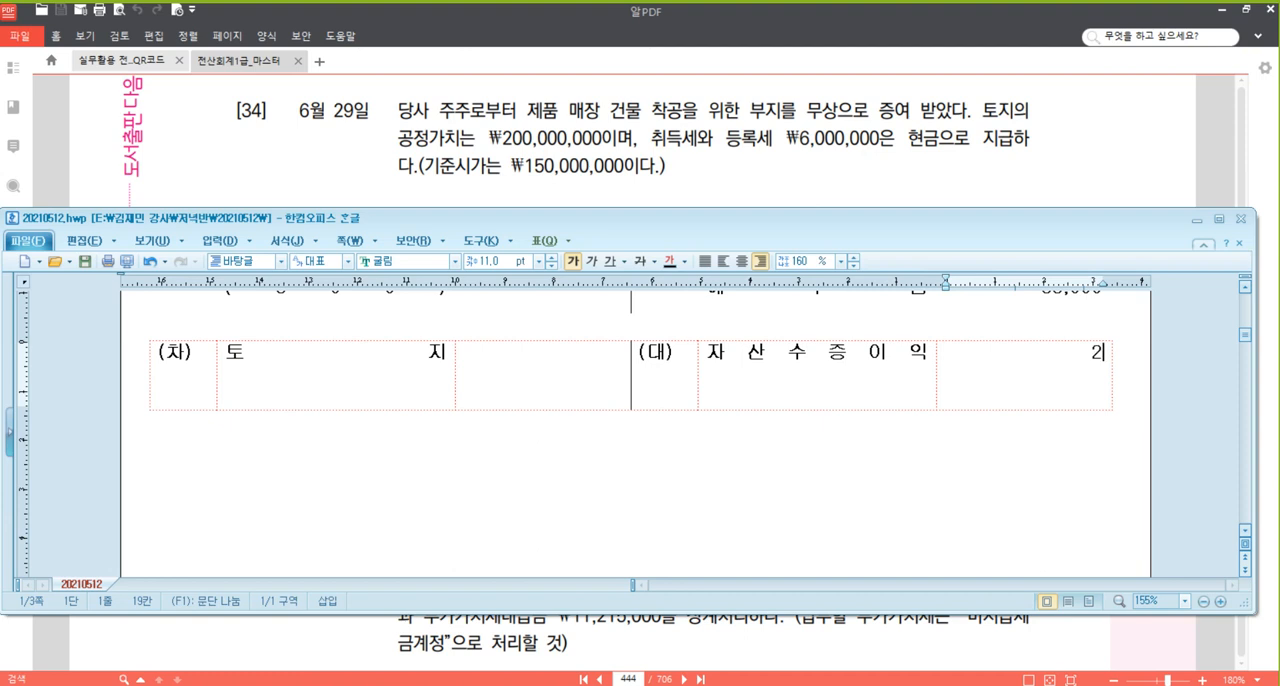
pyautogui.write('00,000,000')
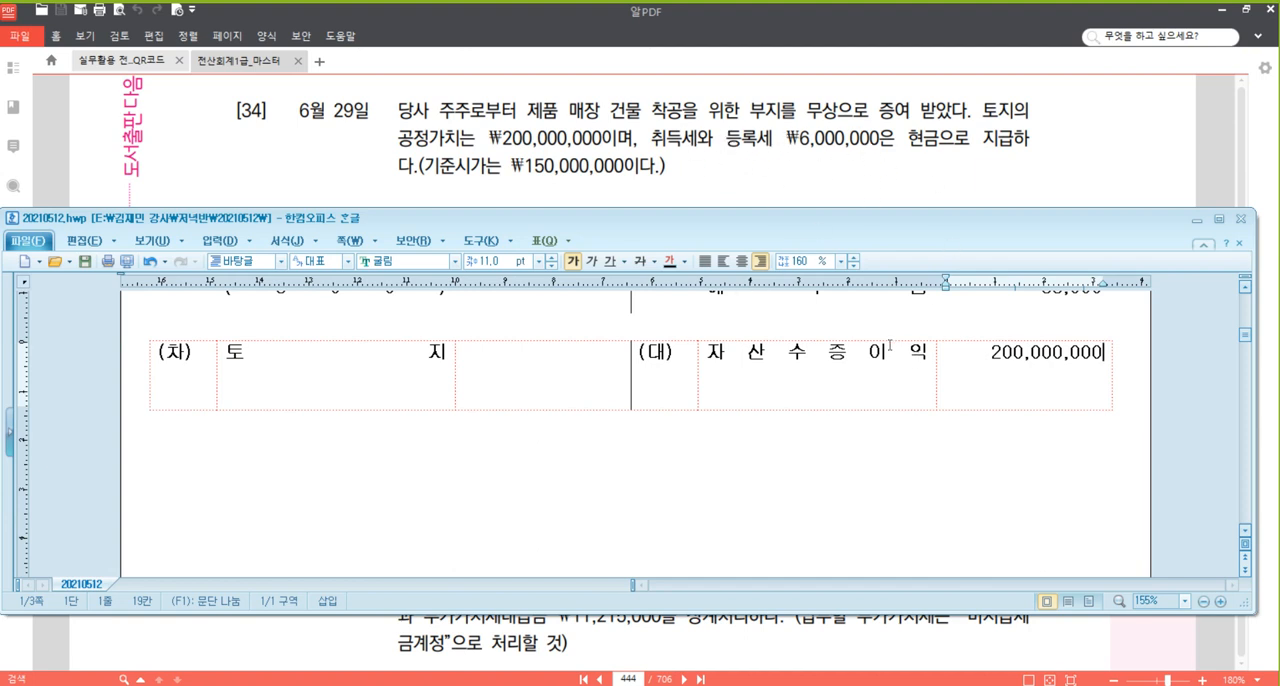
# Add a second credit line for 현금 with an amount of 6,000,000.
pyautogui.click(923, 356)
pyautogui.press('Return')
pyautogui.write('현금')
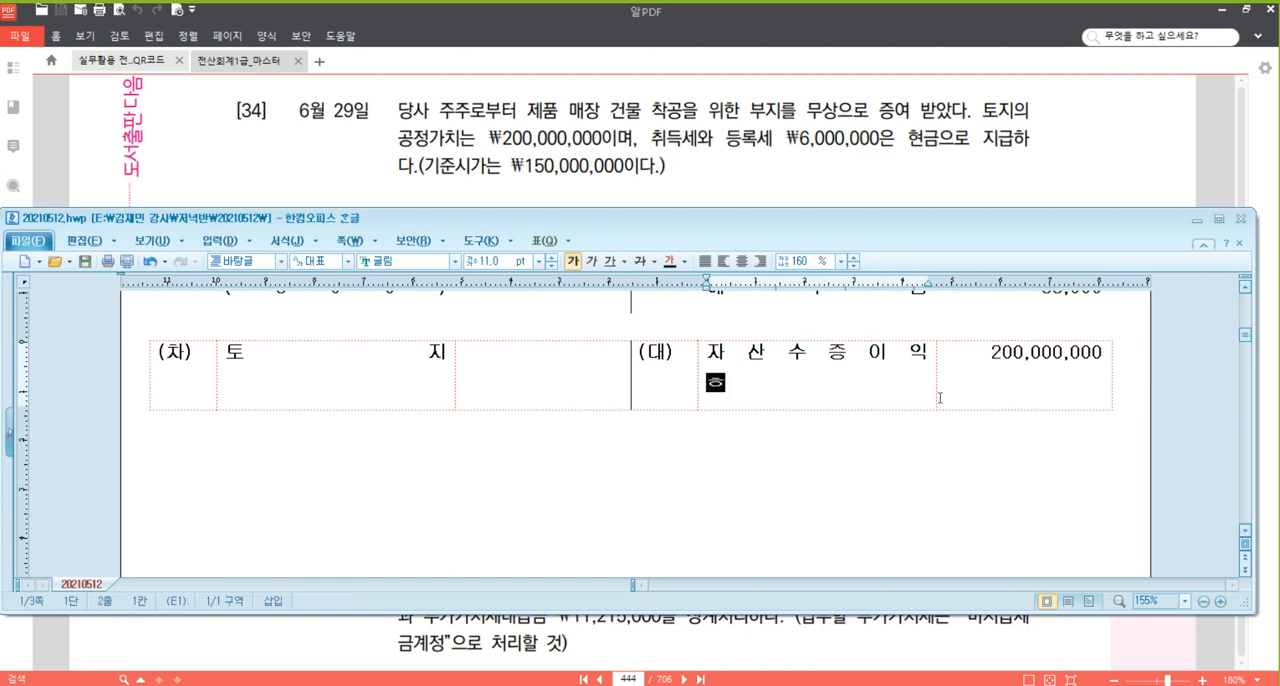
pyautogui.click(940, 398)
pyautogui.press('Return')
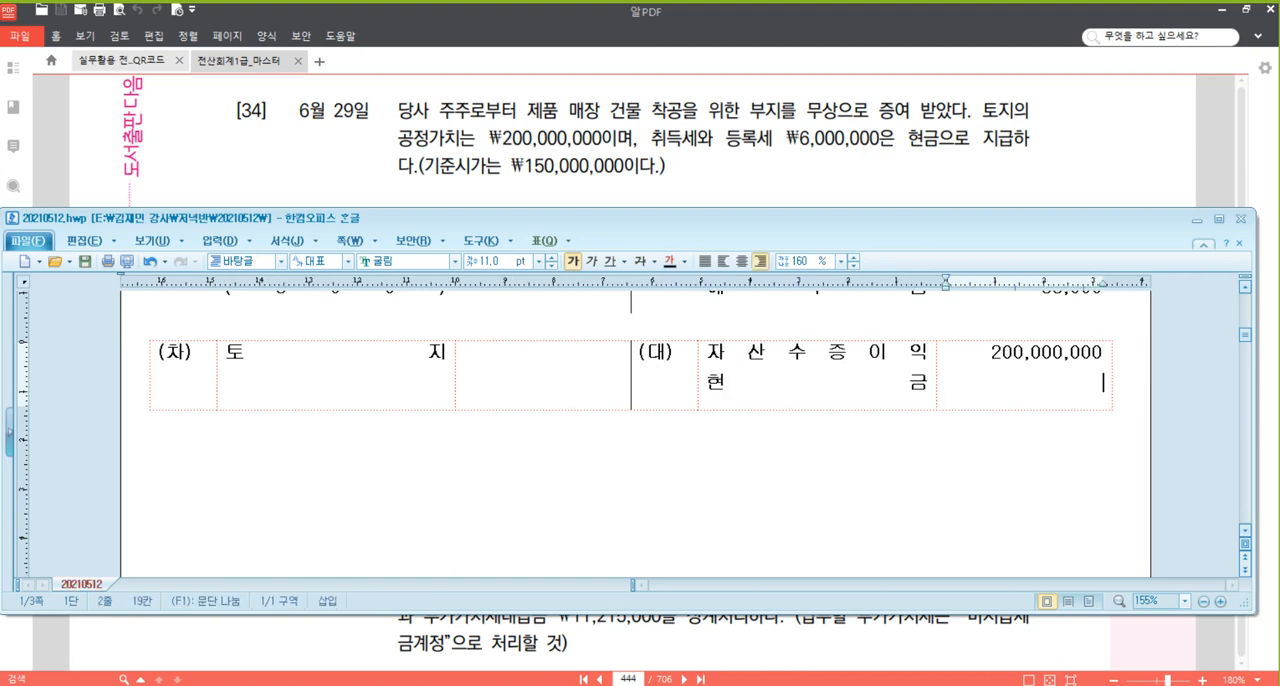
pyautogui.write('6,000,000')
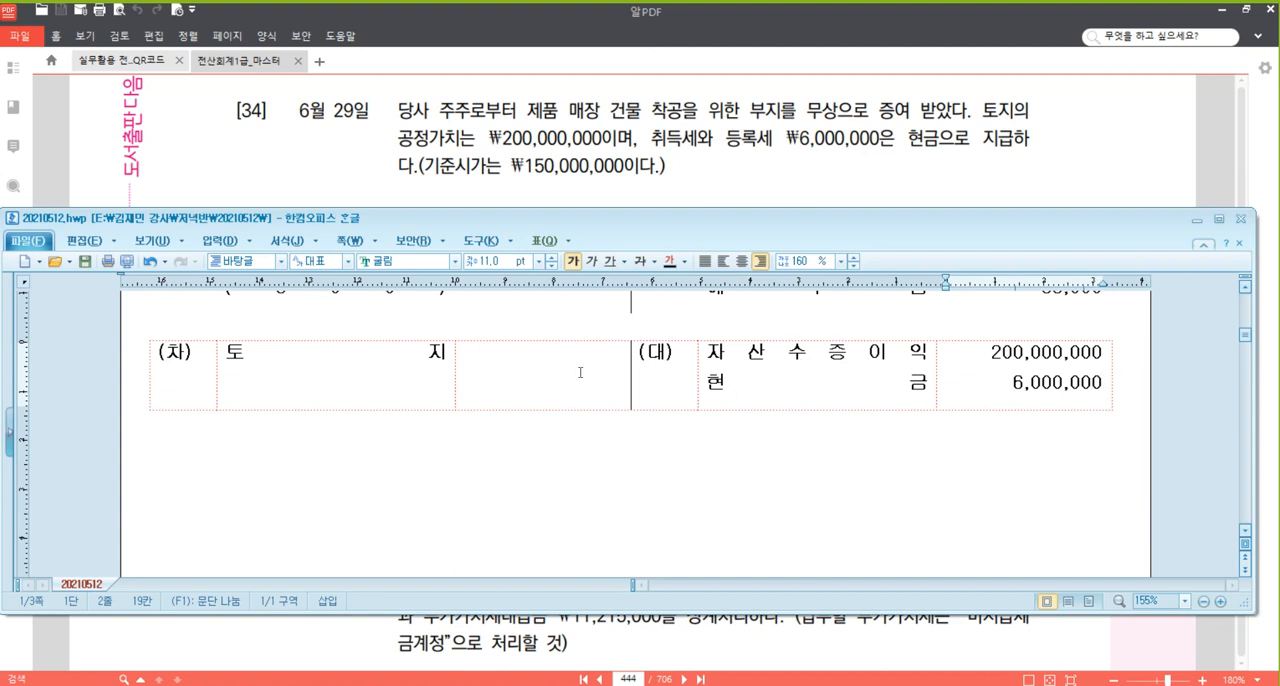
# Enter 206,000,000 as the debit amount for 토지.
pyautogui.click(616, 364)
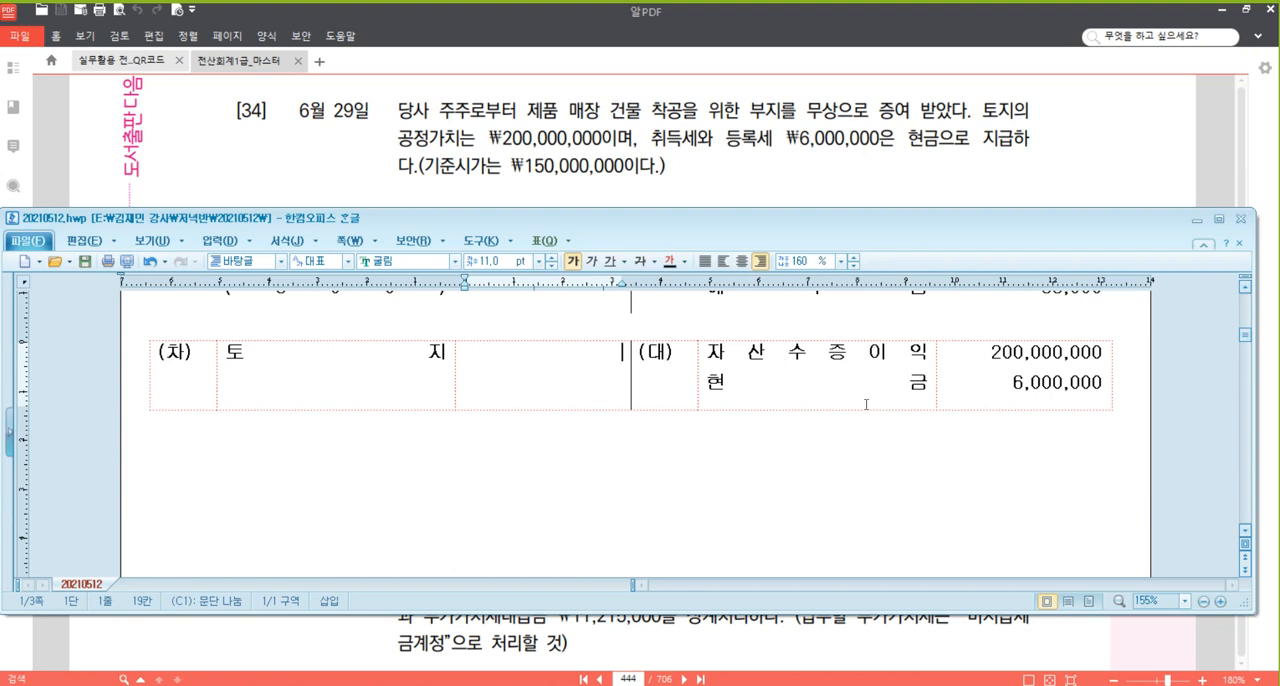
pyautogui.click(1044, 354)
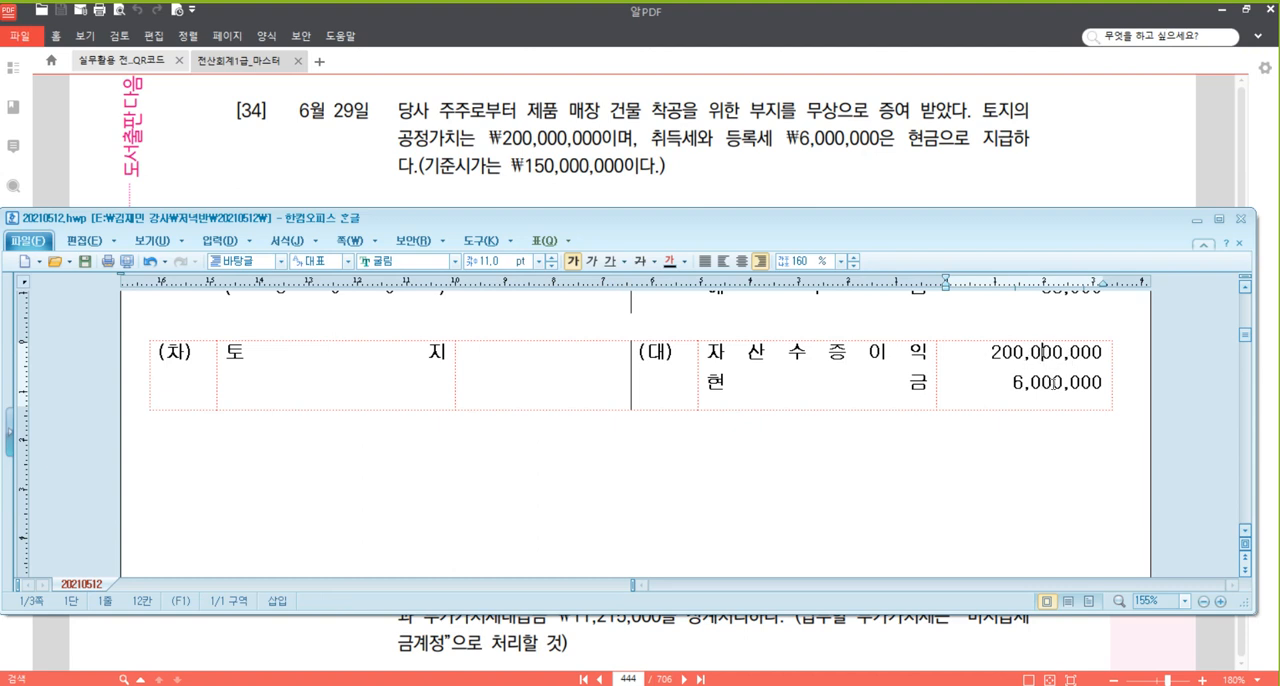
pyautogui.click(608, 362)
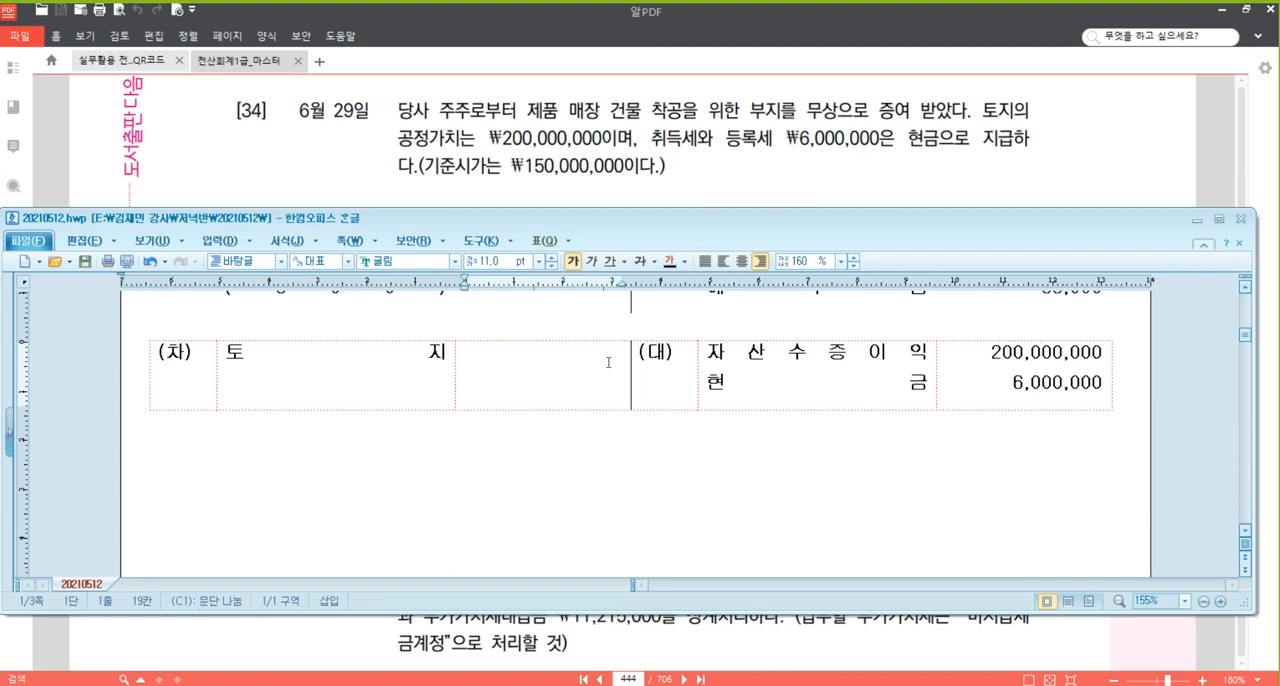
pyautogui.write('206,000,000')
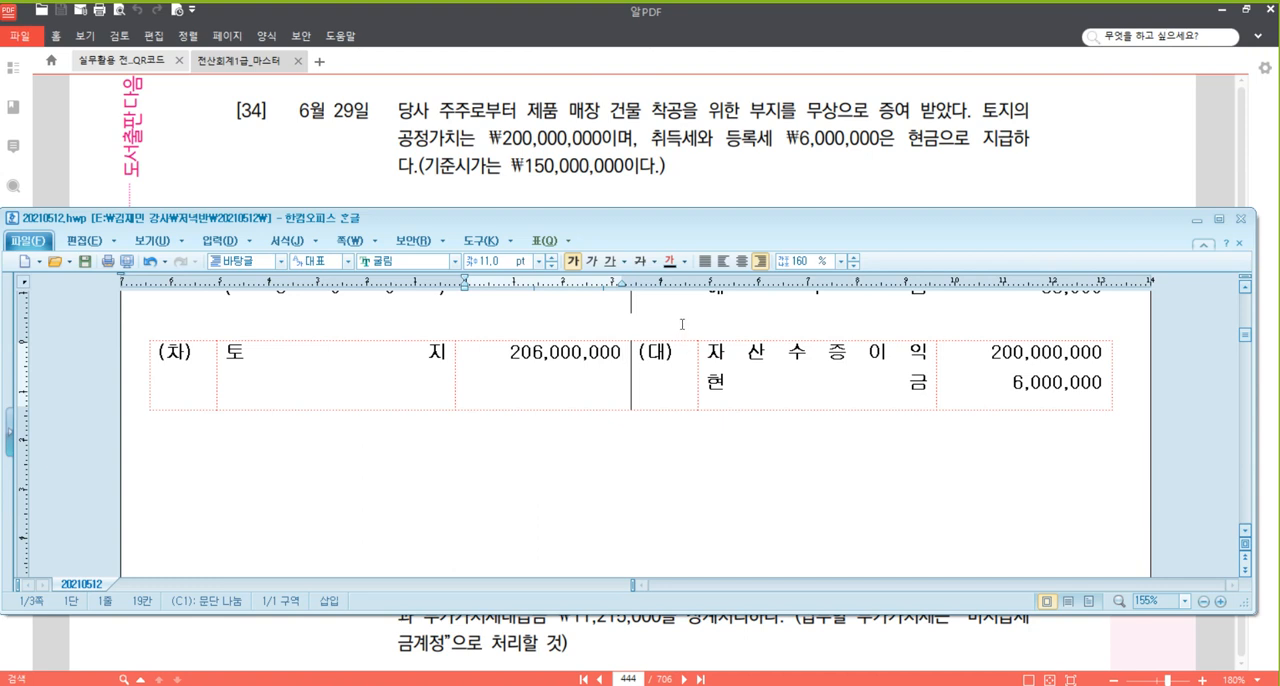
# Switch to the textbook in 알PDF and bring problem [35], dated 6월 30일, up to the head of the view.
pyautogui.click(819, 165)
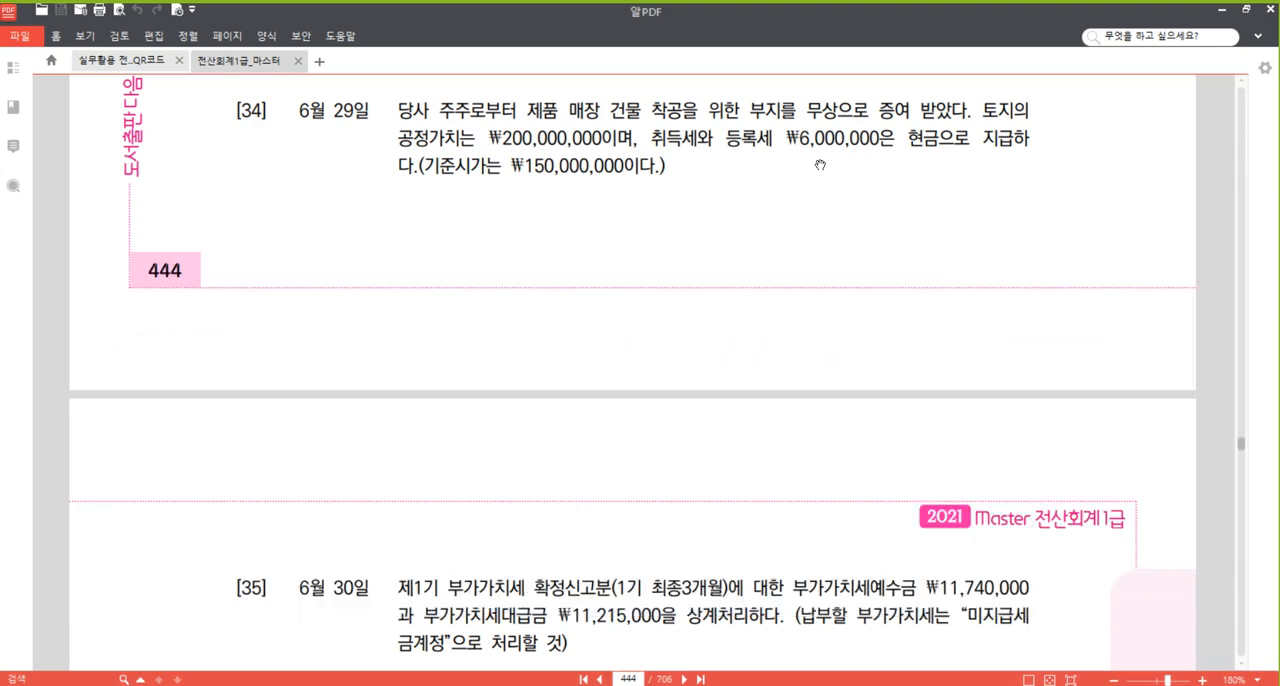
pyautogui.scroll(-5, 770, 260)
pyautogui.scroll(-2, 768, 247)
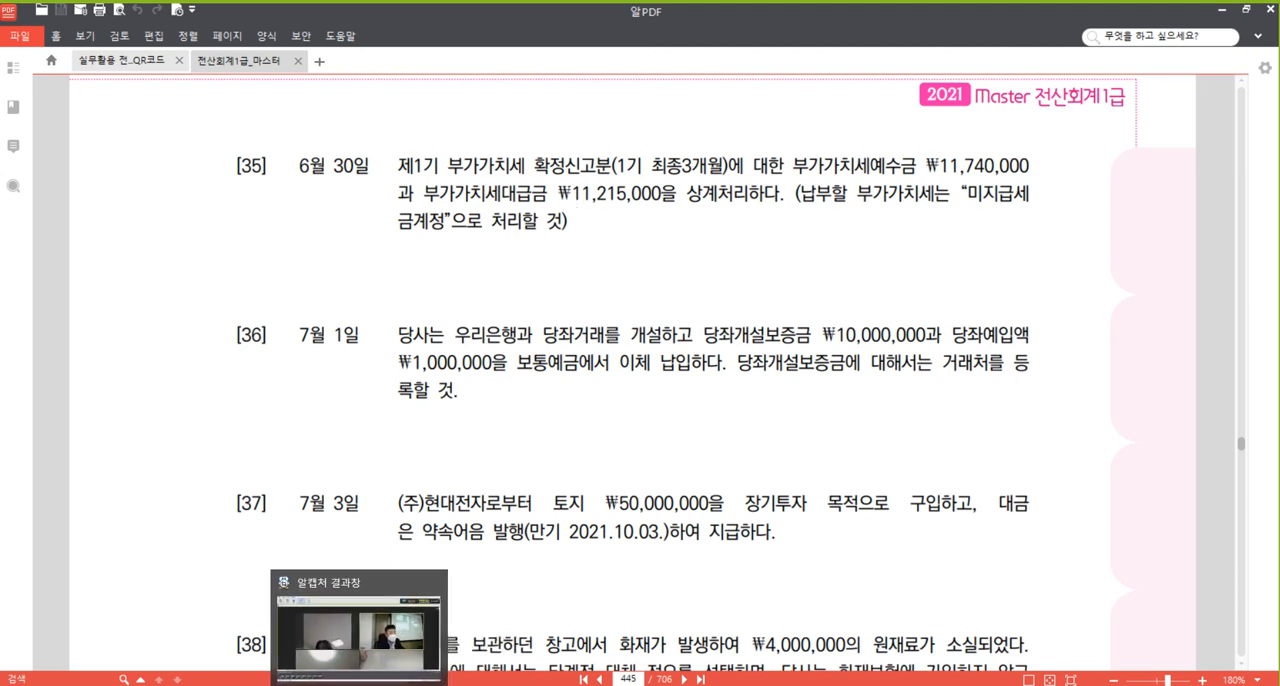
pyautogui.click(322, 684)
pyautogui.click(542, 150)
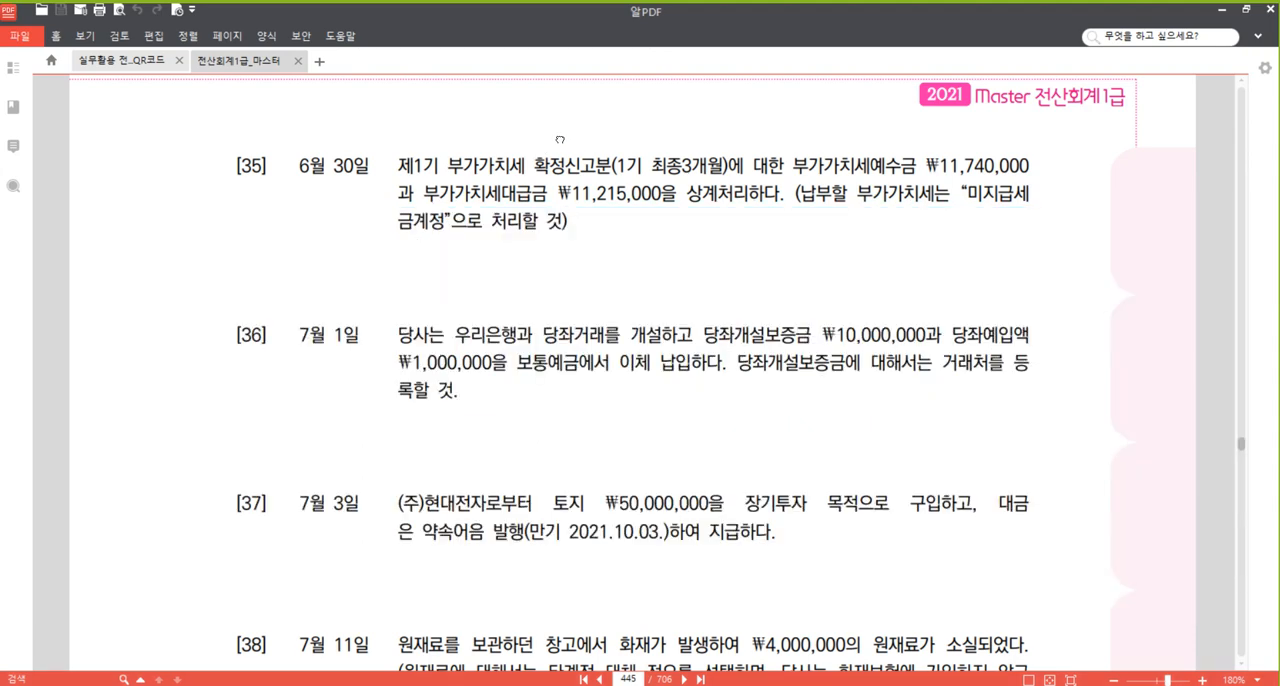
pyautogui.scroll(-2, 586, 210)
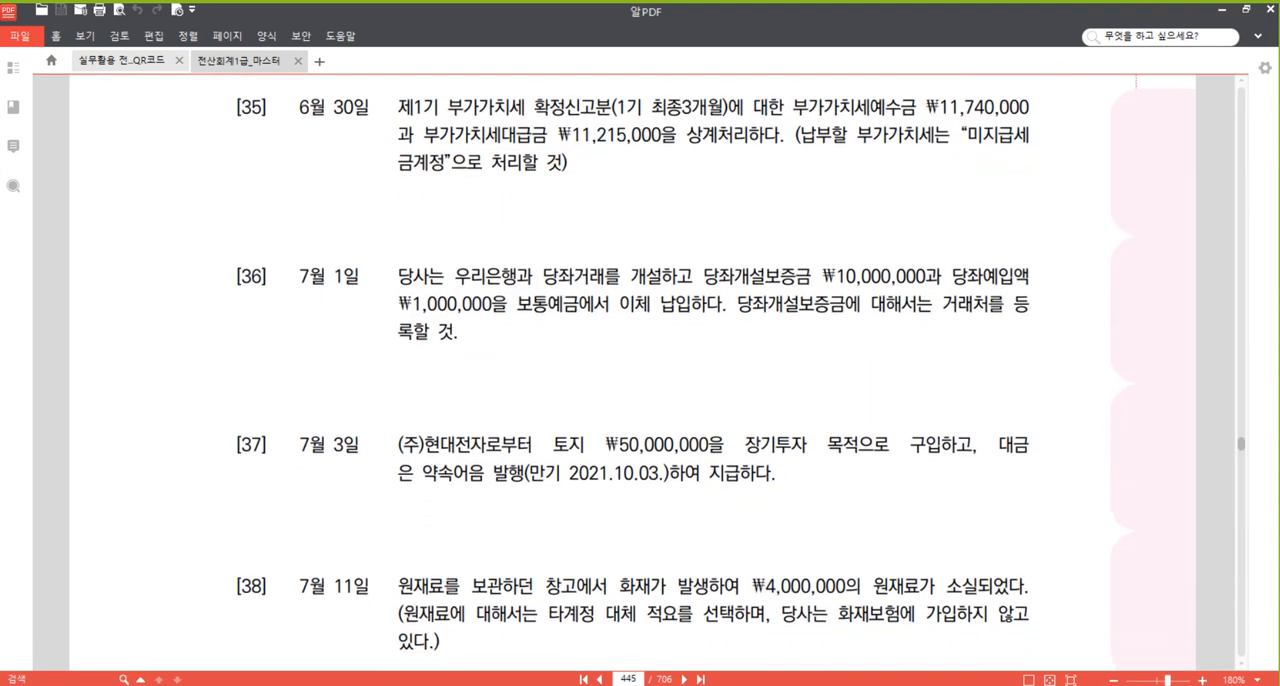
# Return to the Hangul document and write "부가가치세 = 매출세액 - 매입세액" below the 토지 journal entry.
pyautogui.click(322, 684)
pyautogui.scroll(-1, 328, 403)
pyautogui.click(328, 403)
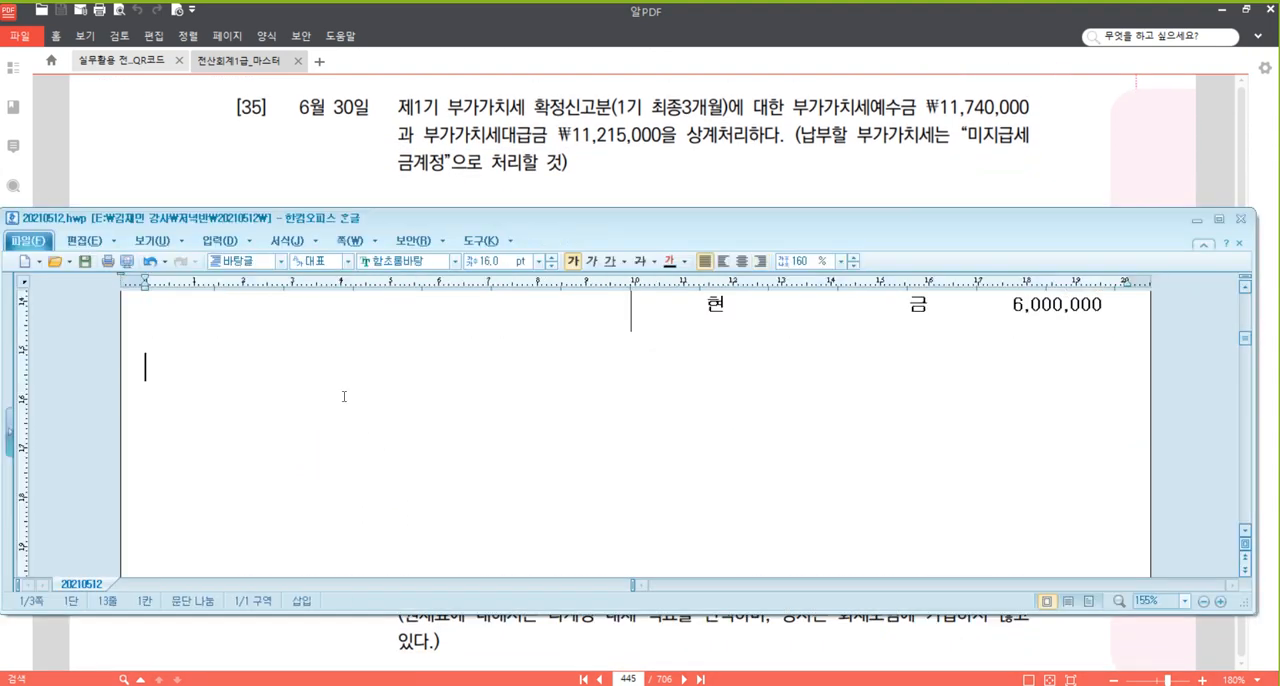
pyautogui.press('Return')
pyautogui.press('BackSpace')
pyautogui.write('부')
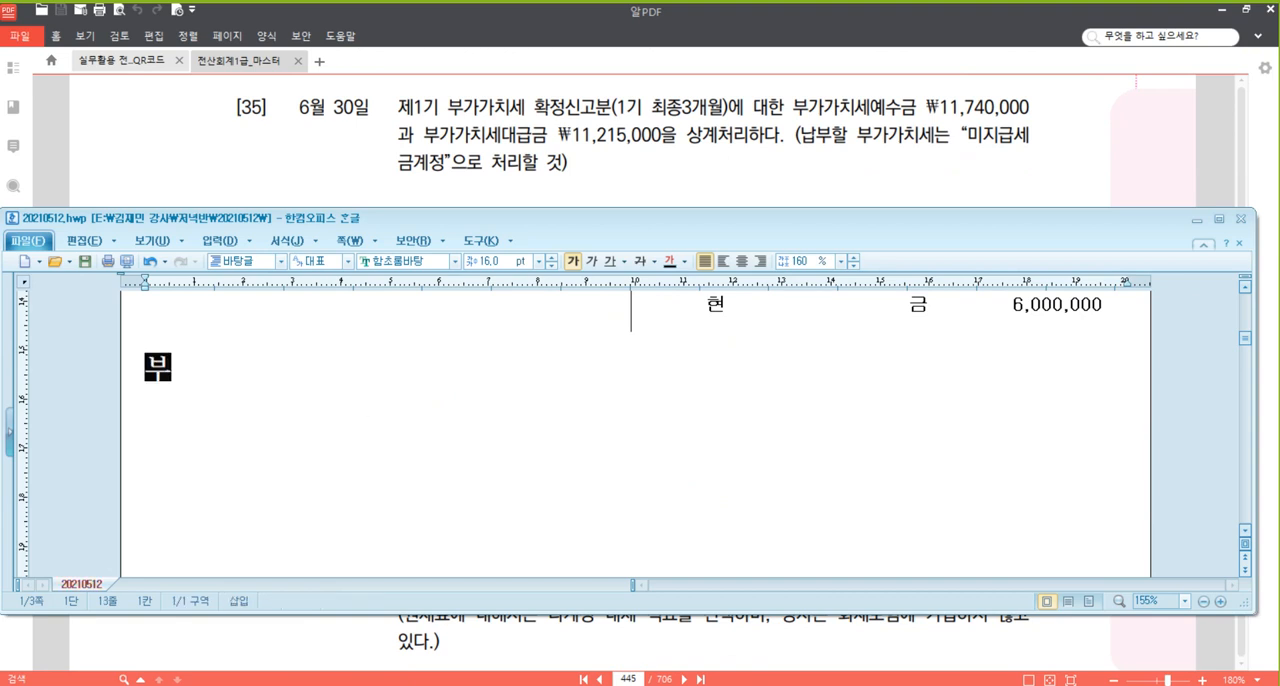
pyautogui.write('가가치세 ')
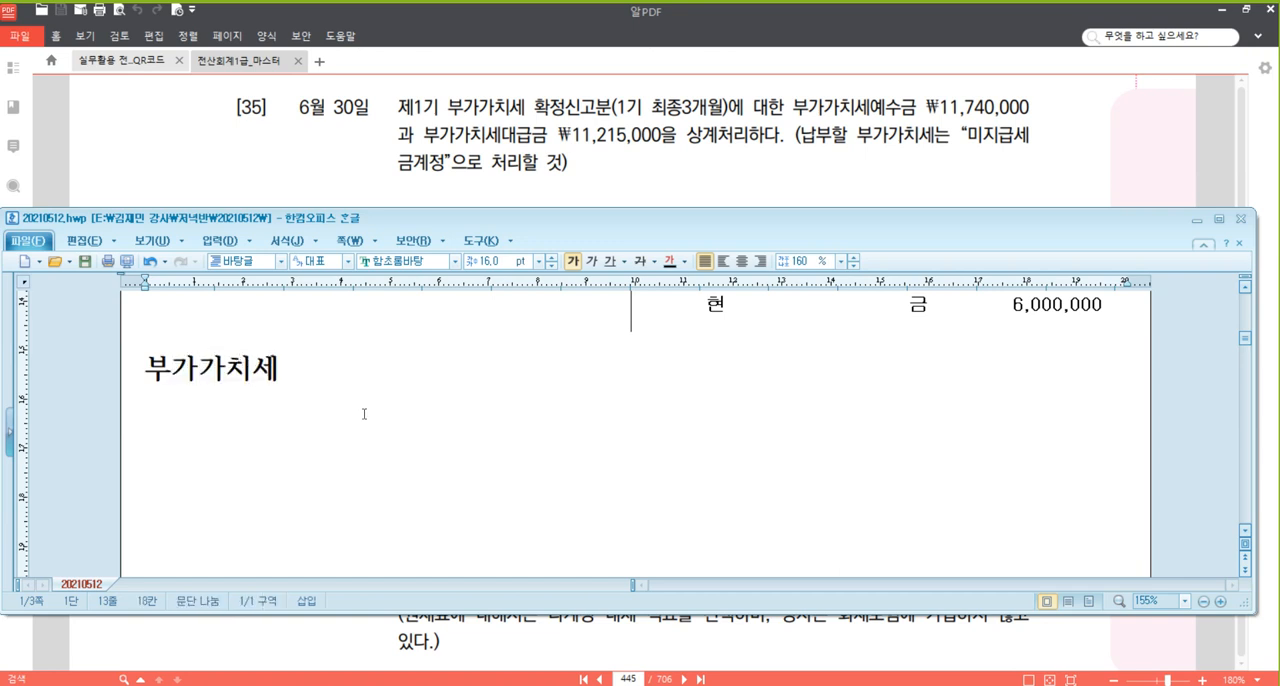
pyautogui.write('= 매출')
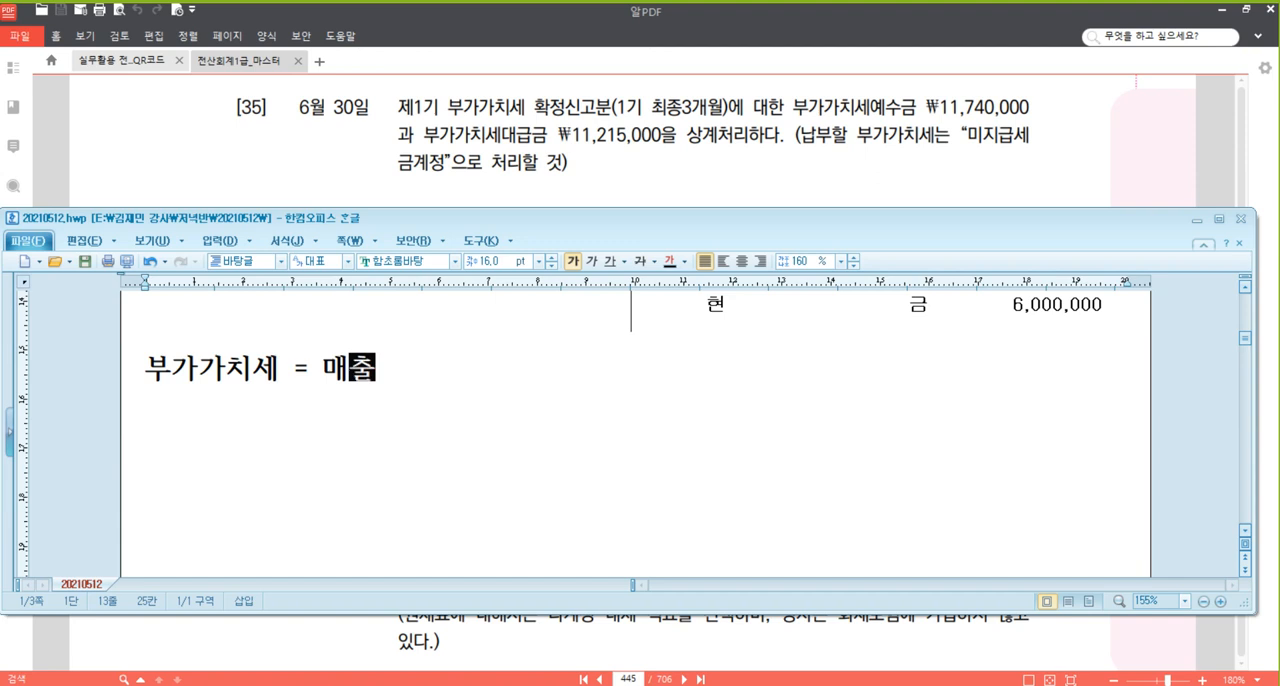
pyautogui.write('세액 - ')
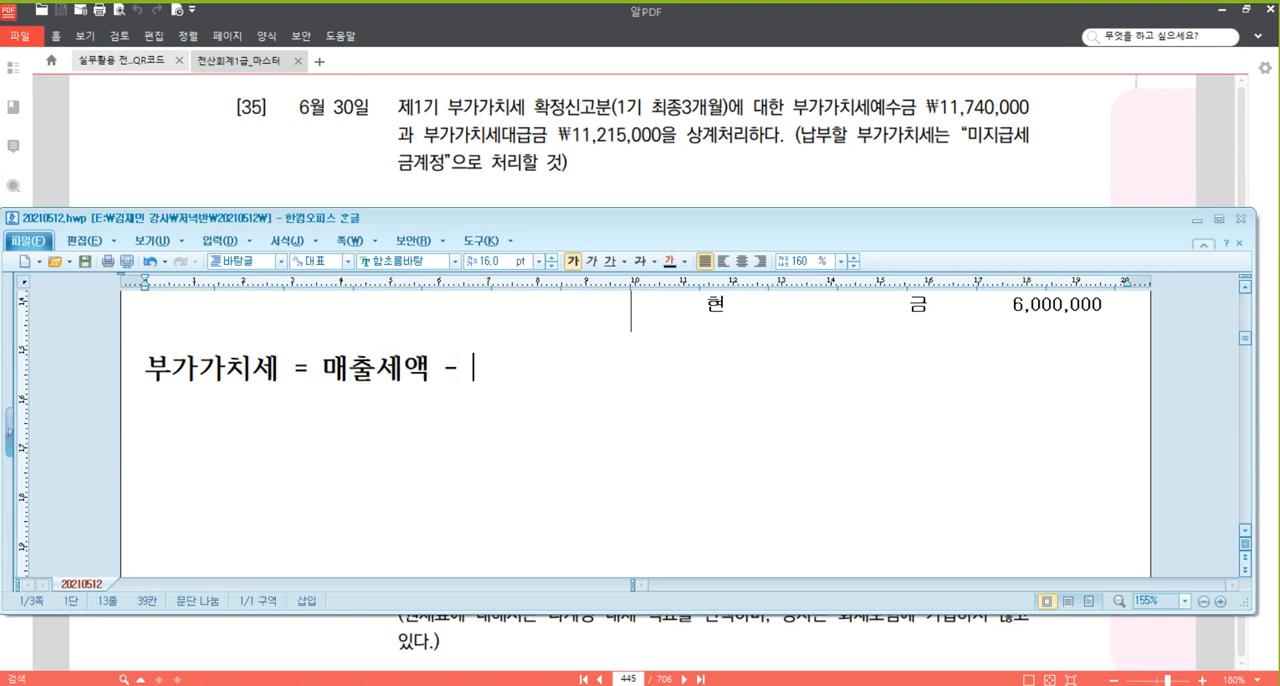
pyautogui.write('매입세액')
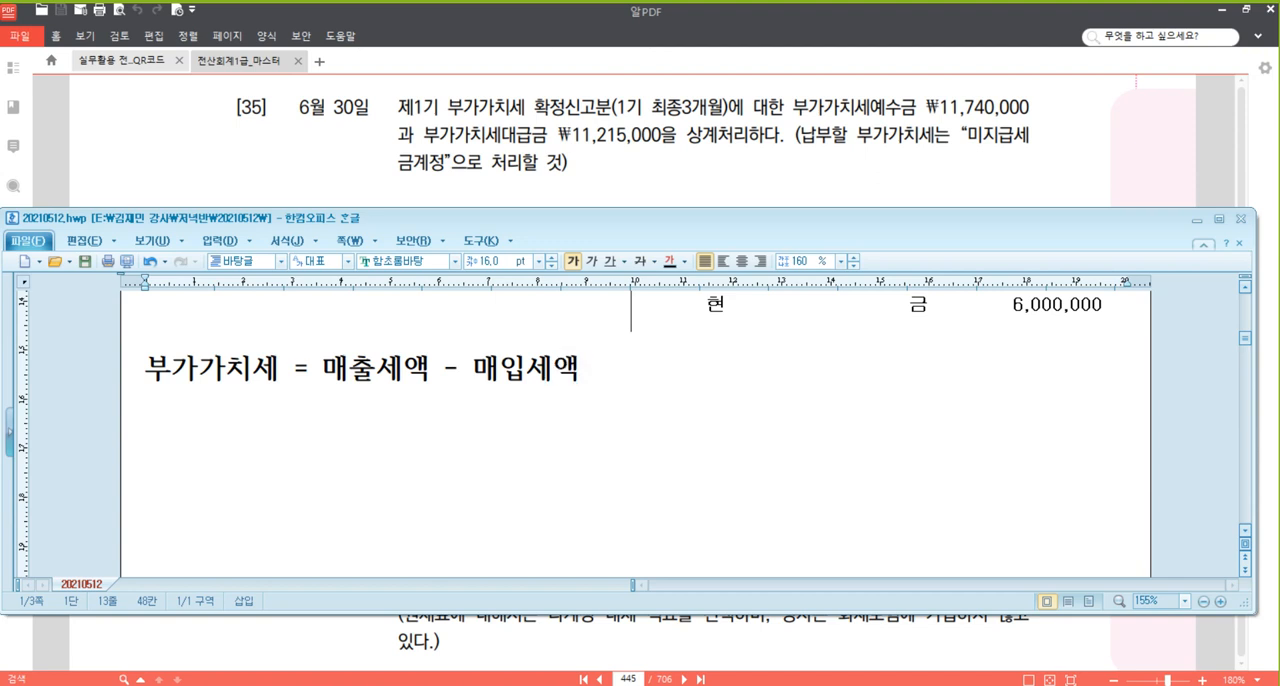
# Replace the equals sign after 부가가치세 with a colon.
pyautogui.press('Left')
pyautogui.press('Left')
pyautogui.press('Left')
pyautogui.press('Left')
pyautogui.press('BackSpace')
pyautogui.write(':')
pyautogui.press('End')
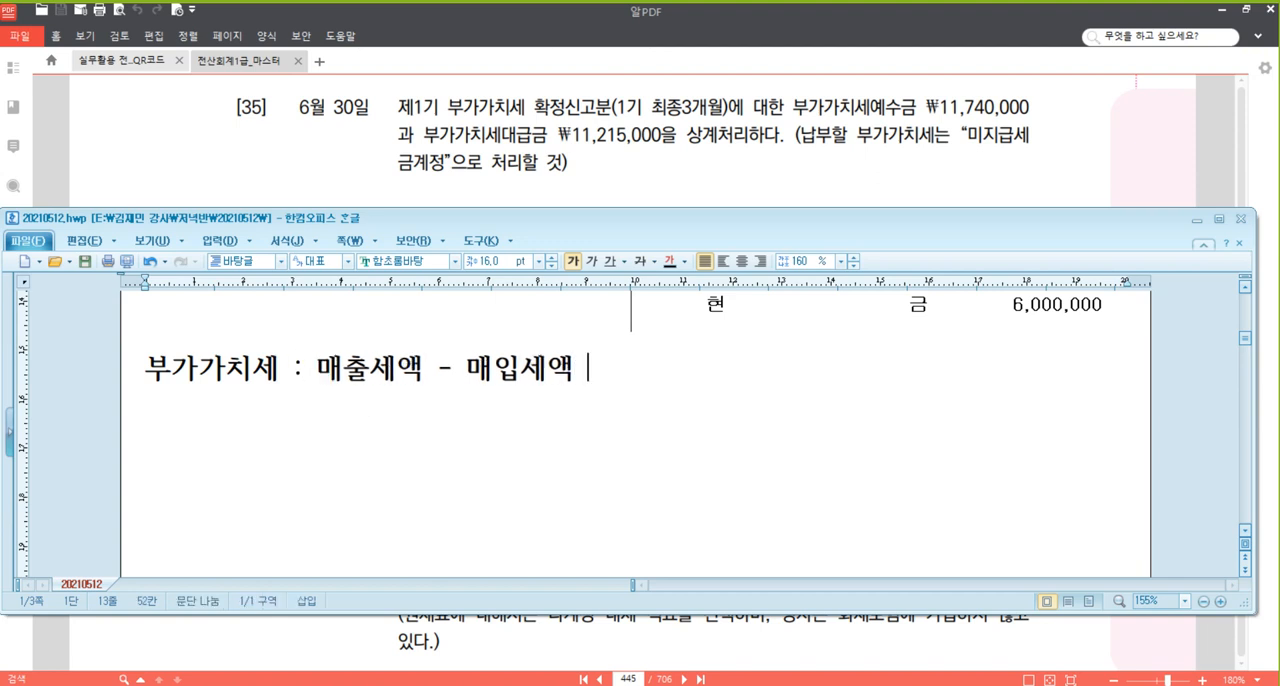
# Complete the 부가가치세 line with "= (+) 납부할세액 , (-) 환급세액".
pyautogui.write('= (+) 납')
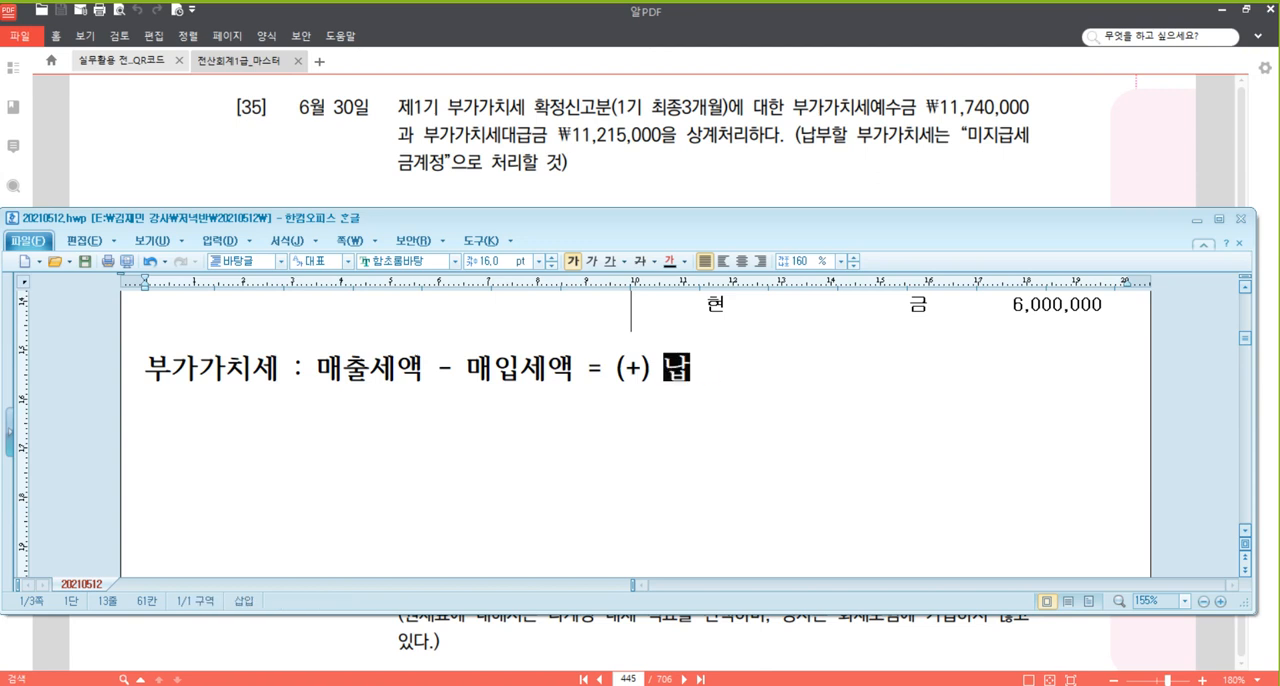
pyautogui.write('부할셍액 , ')
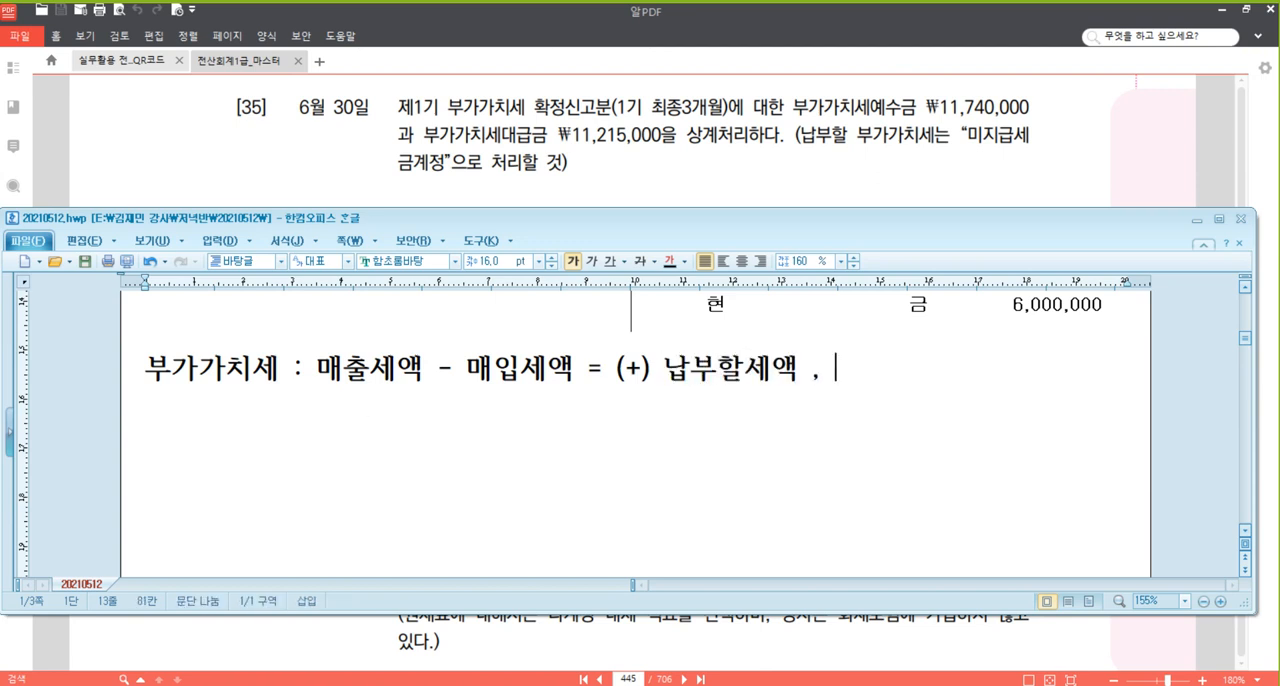
pyautogui.write('(-) 환ㄱ')
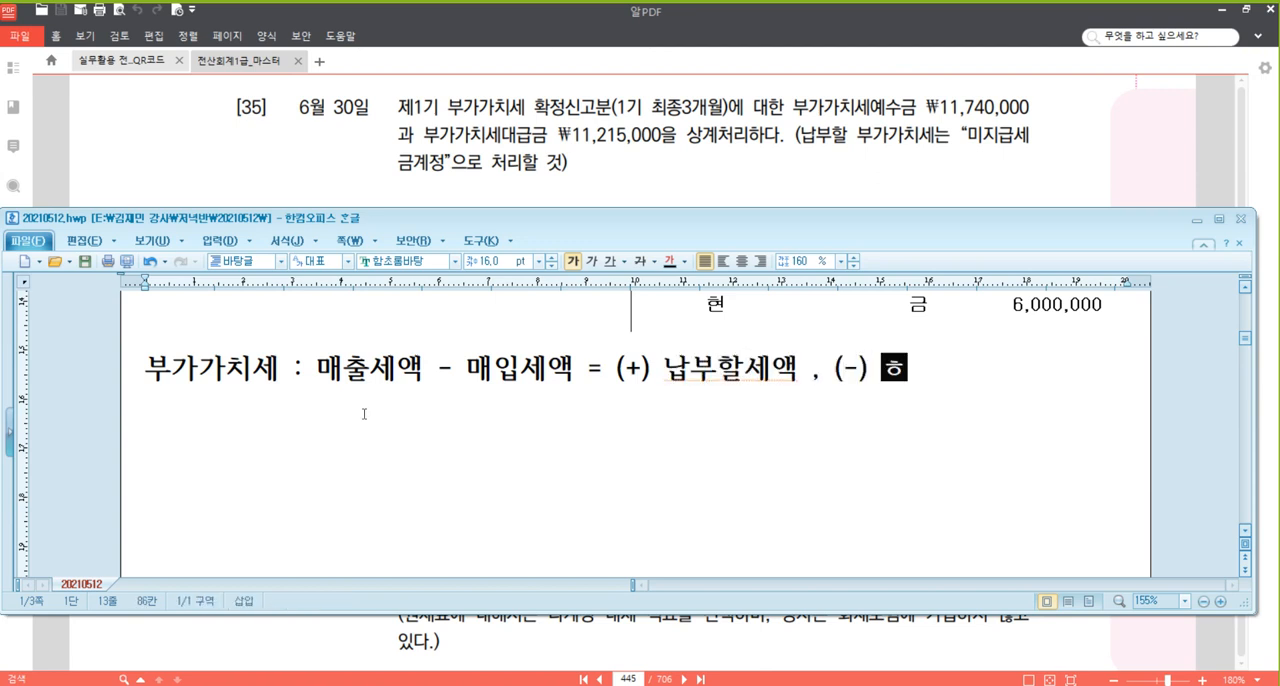
pyautogui.write('급세액')
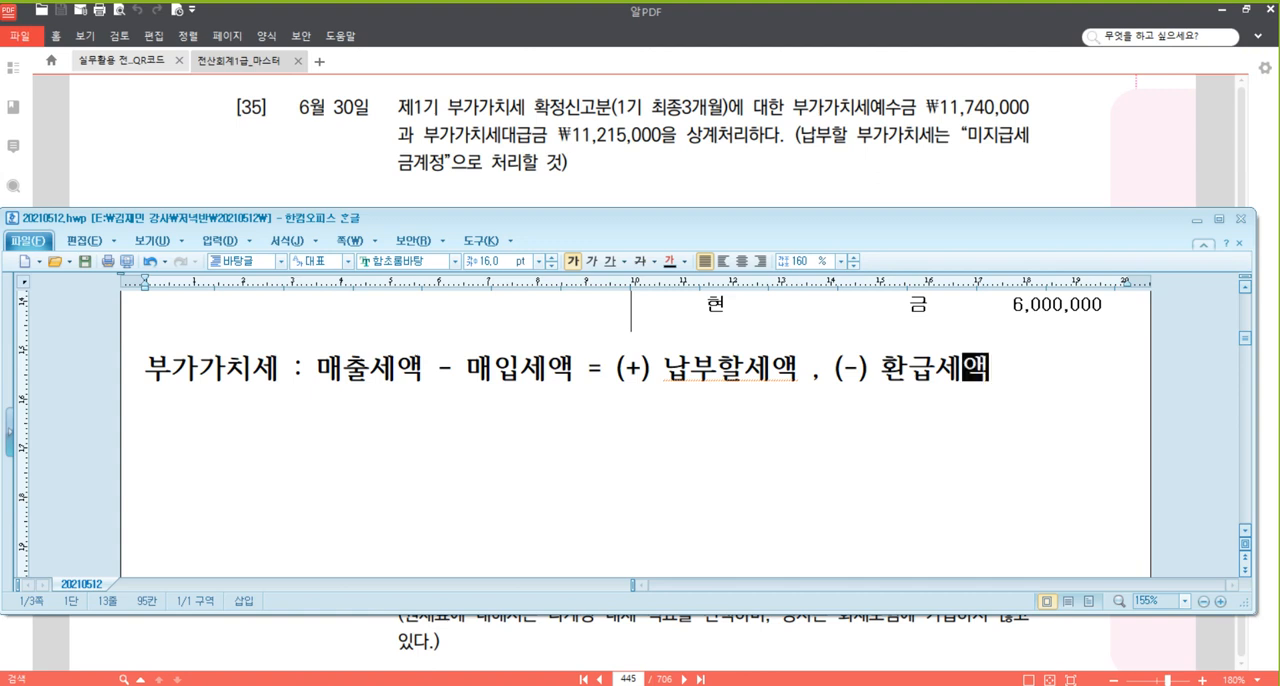
# Add the line "* 매출세액 : 부가세예수금 (부채 : 대변)" below the 부가가치세 formula.
pyautogui.click(377, 373)
pyautogui.click(358, 405)
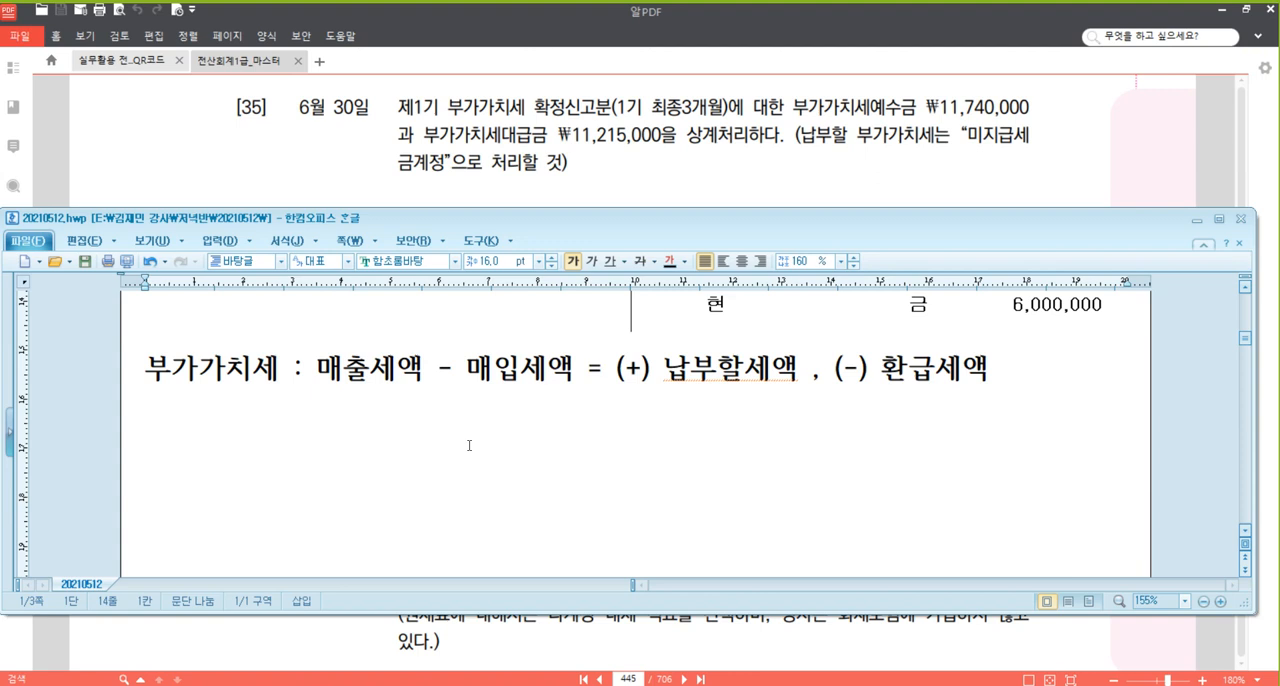
pyautogui.write('* 매출세액')
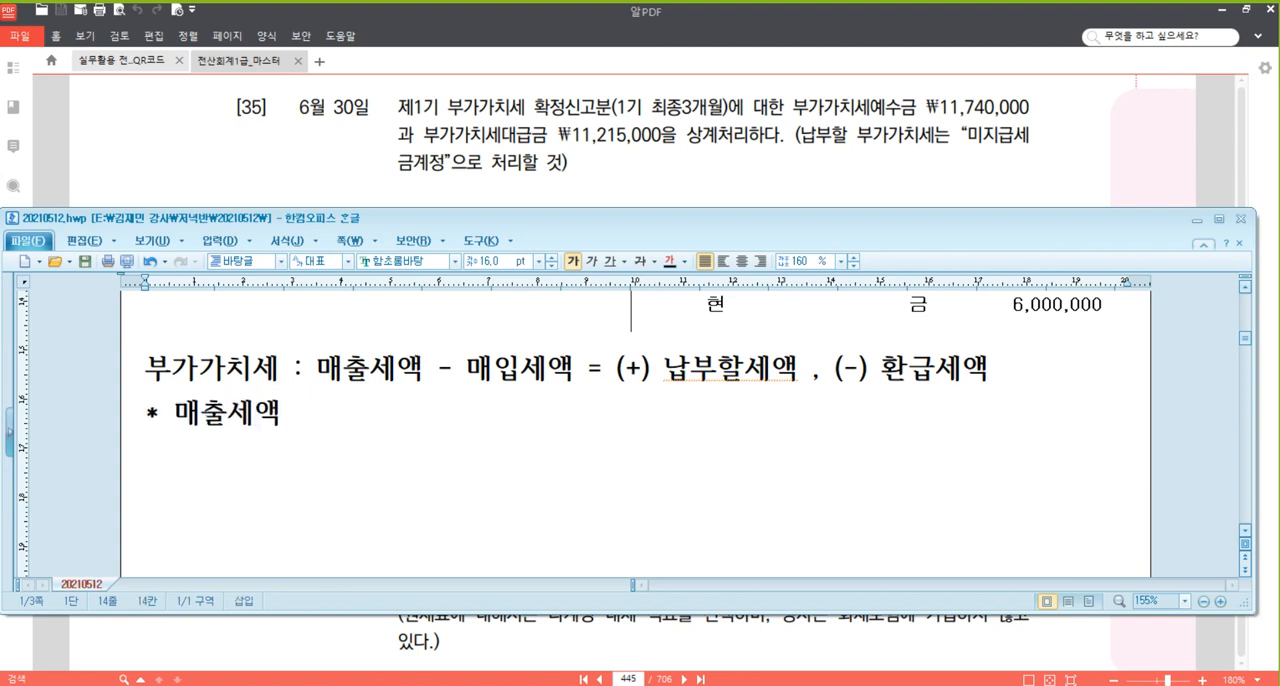
pyautogui.write(' : 부가세')
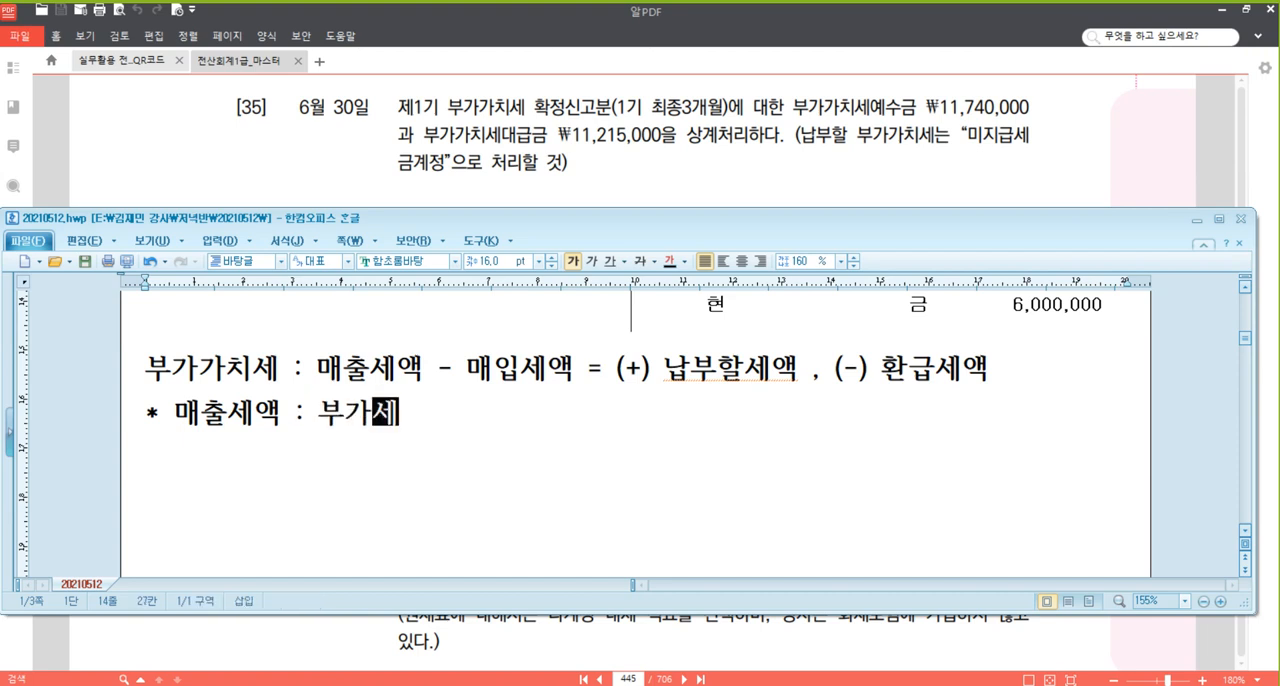
pyautogui.write('예수금 (')
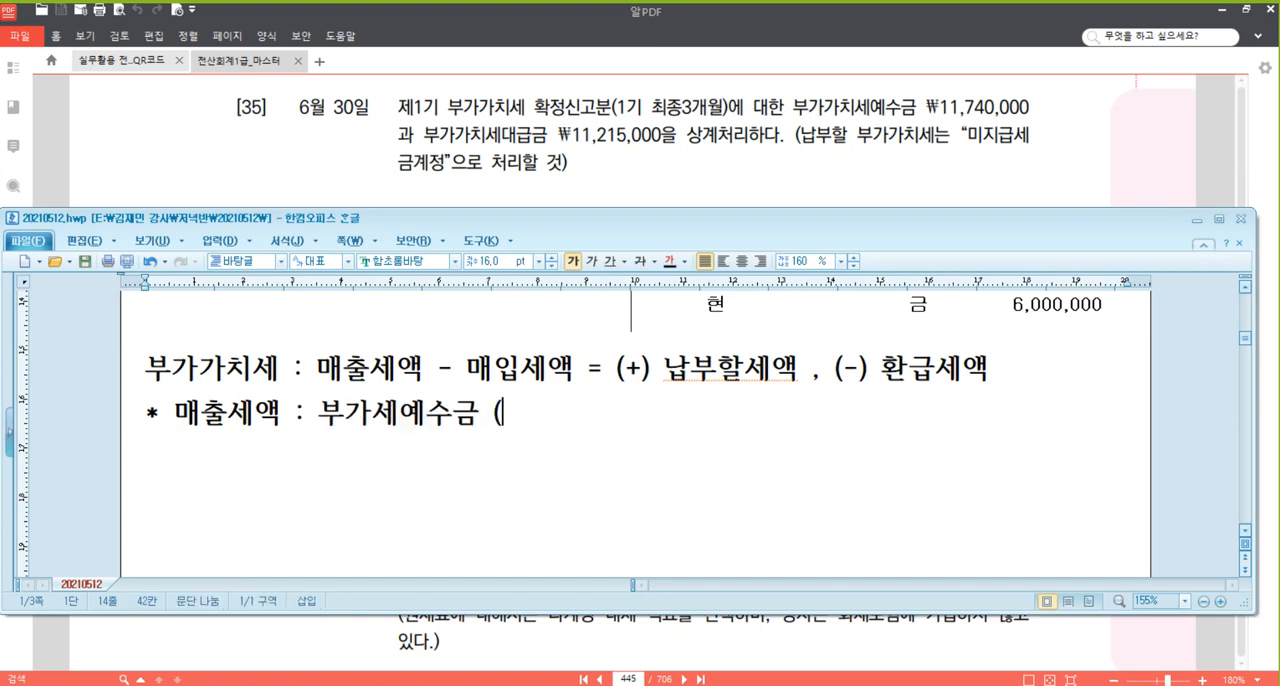
pyautogui.write('부채')
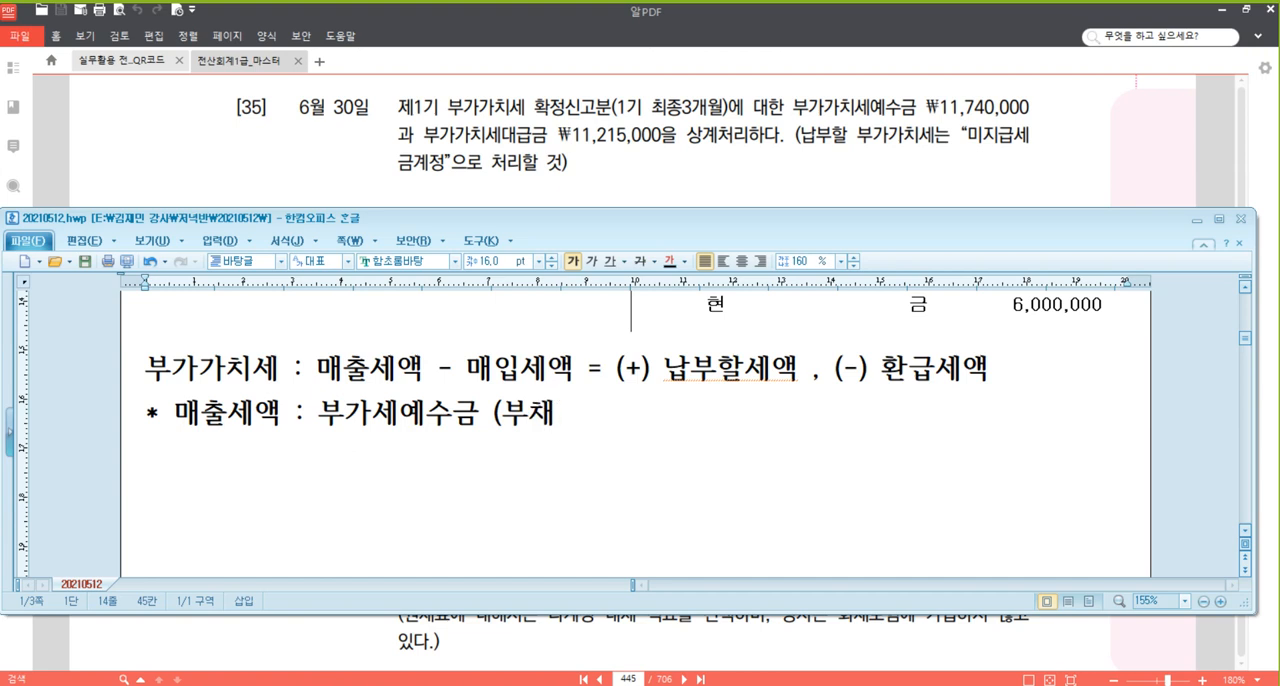
pyautogui.write(' : 대변)')
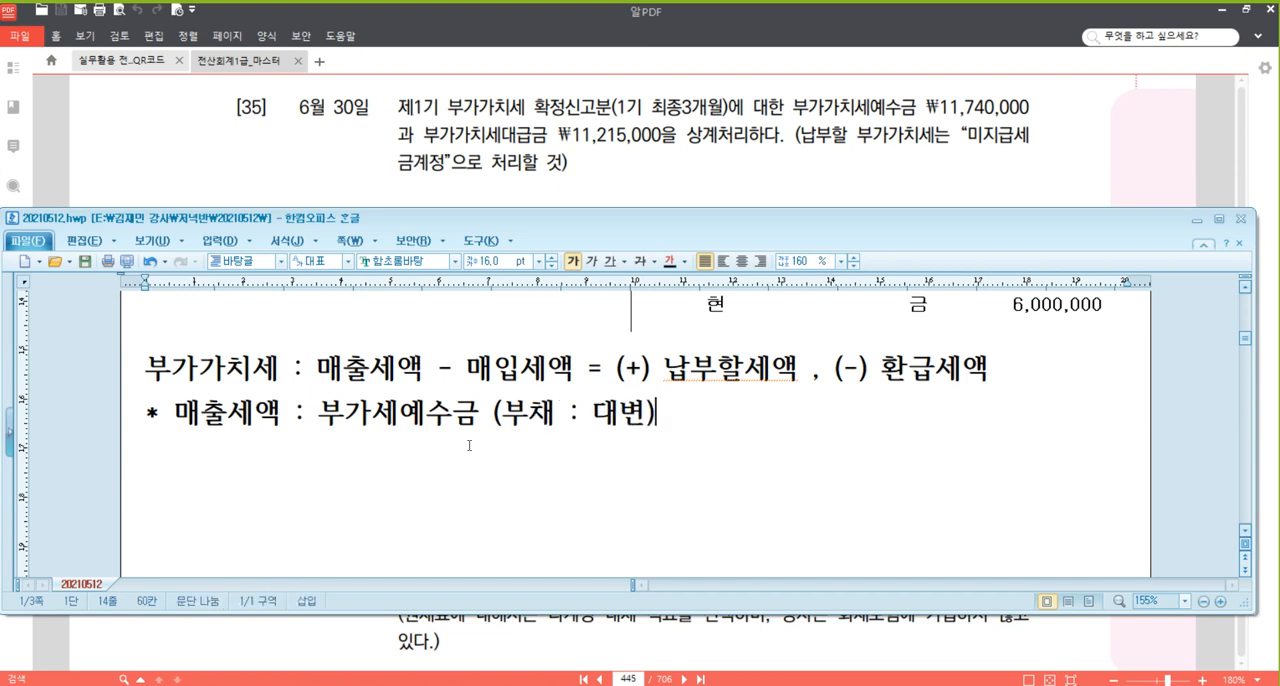
pyautogui.press('Return')
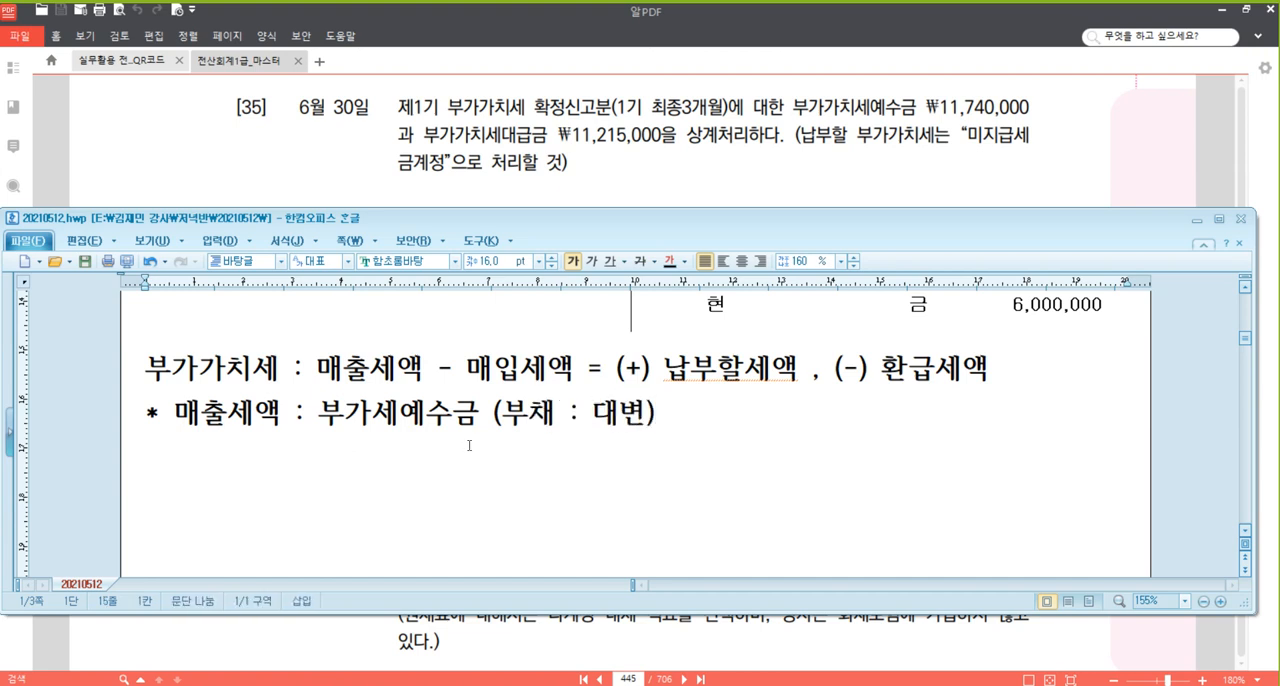
# Add the line "* 매입세액 : 부가세대급금 (자산 : 차변)" below the 매출세액 line.
pyautogui.write('*매입세액 ')
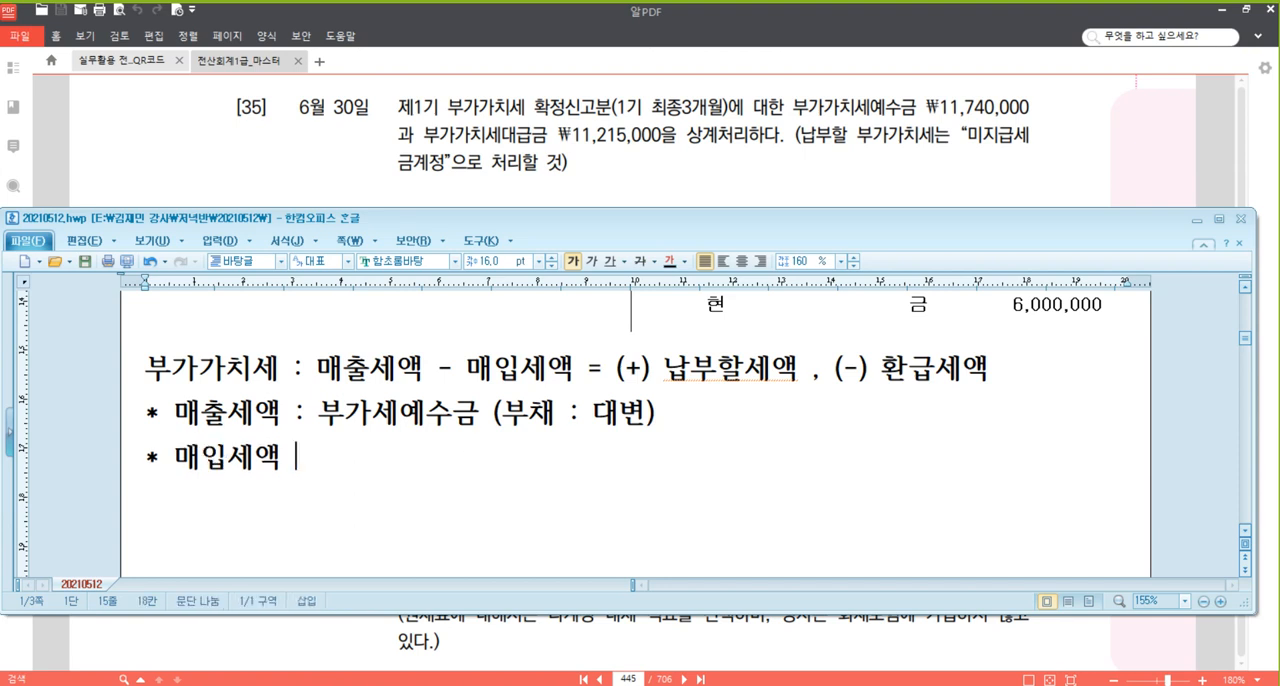
pyautogui.write(': 부가세')
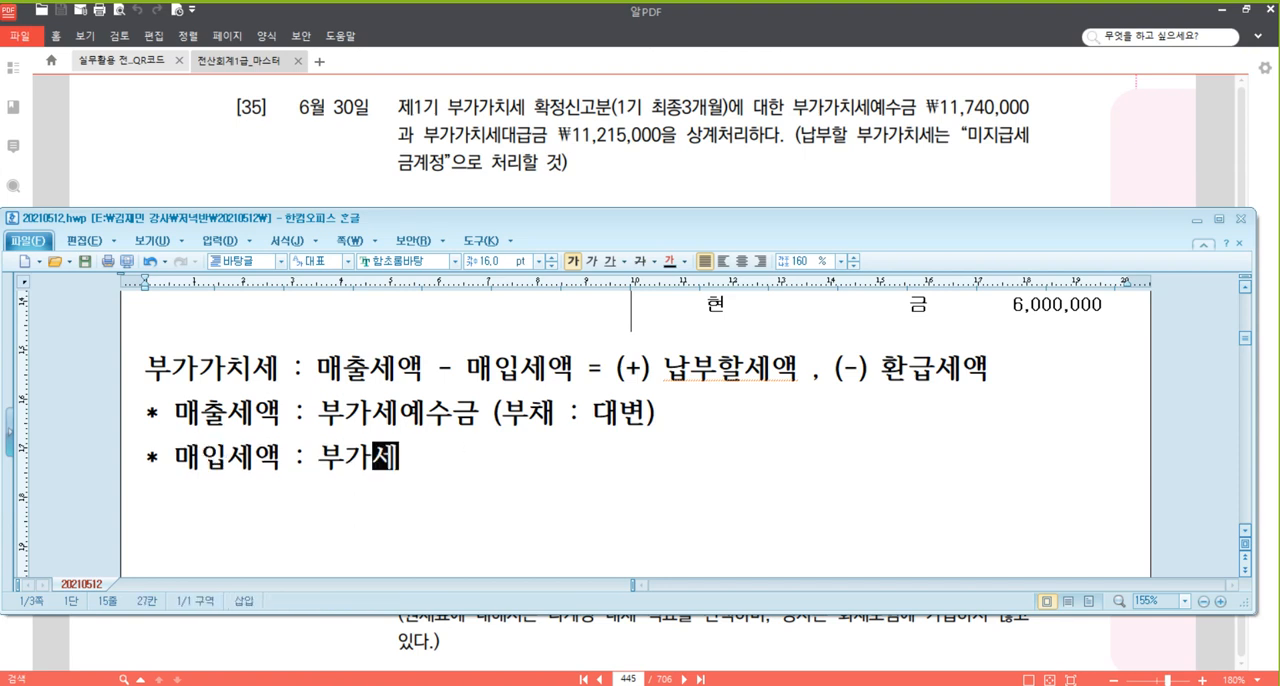
pyautogui.write('대그ㅂ금 (')
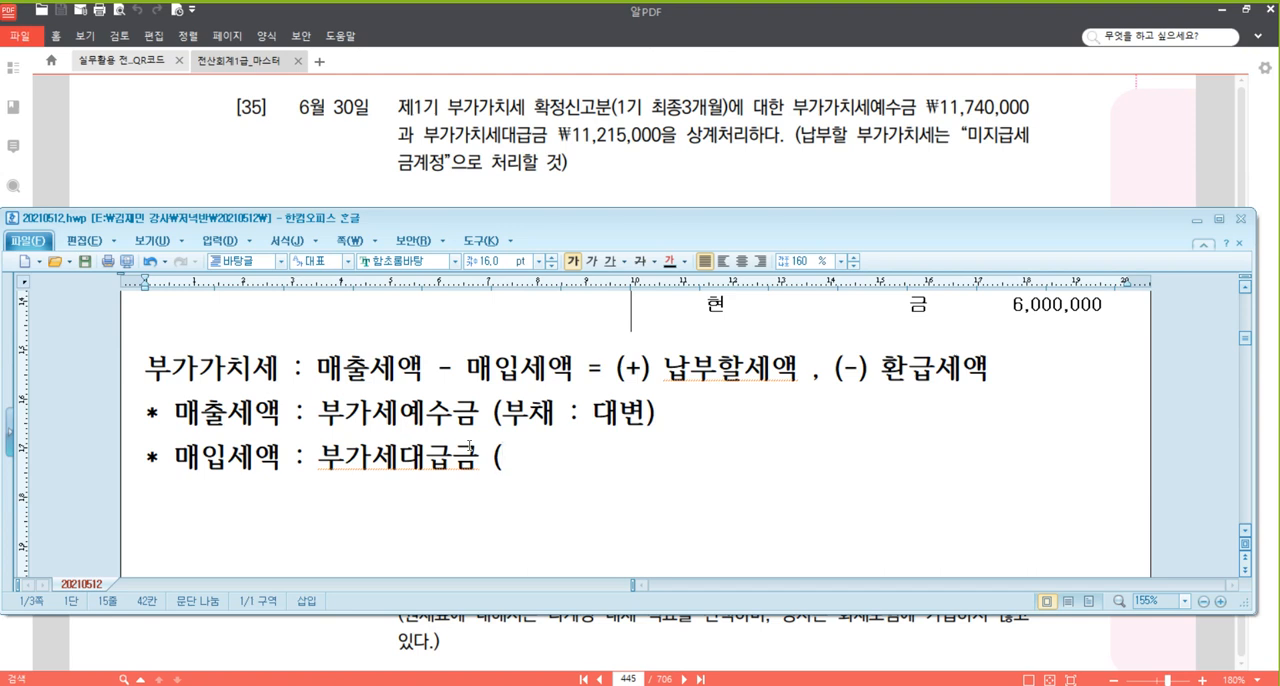
pyautogui.write('잣')
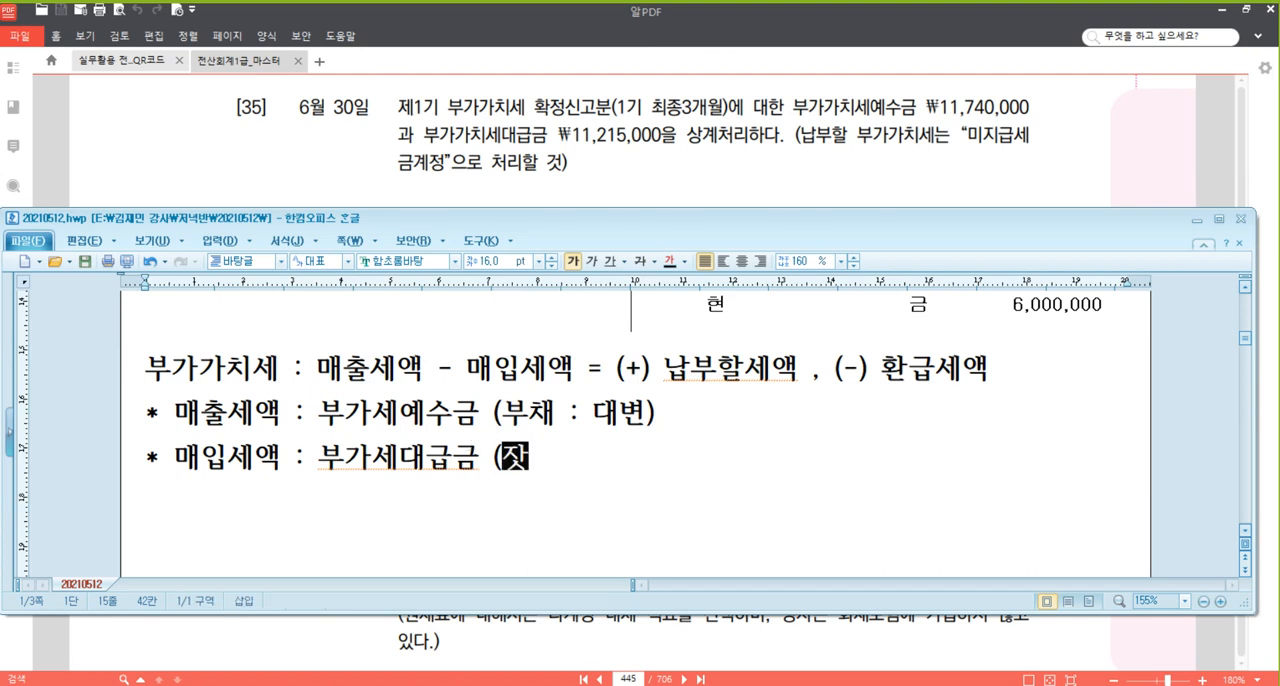
pyautogui.write('산 : ')
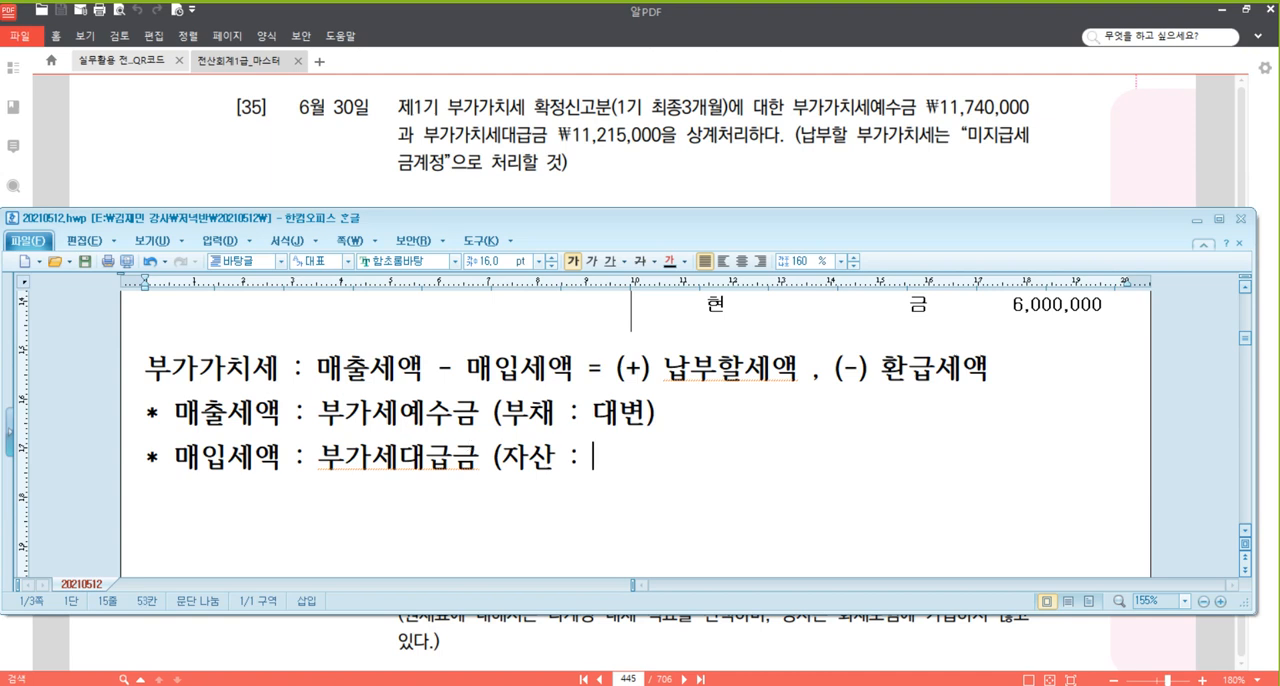
pyautogui.write('차변)')
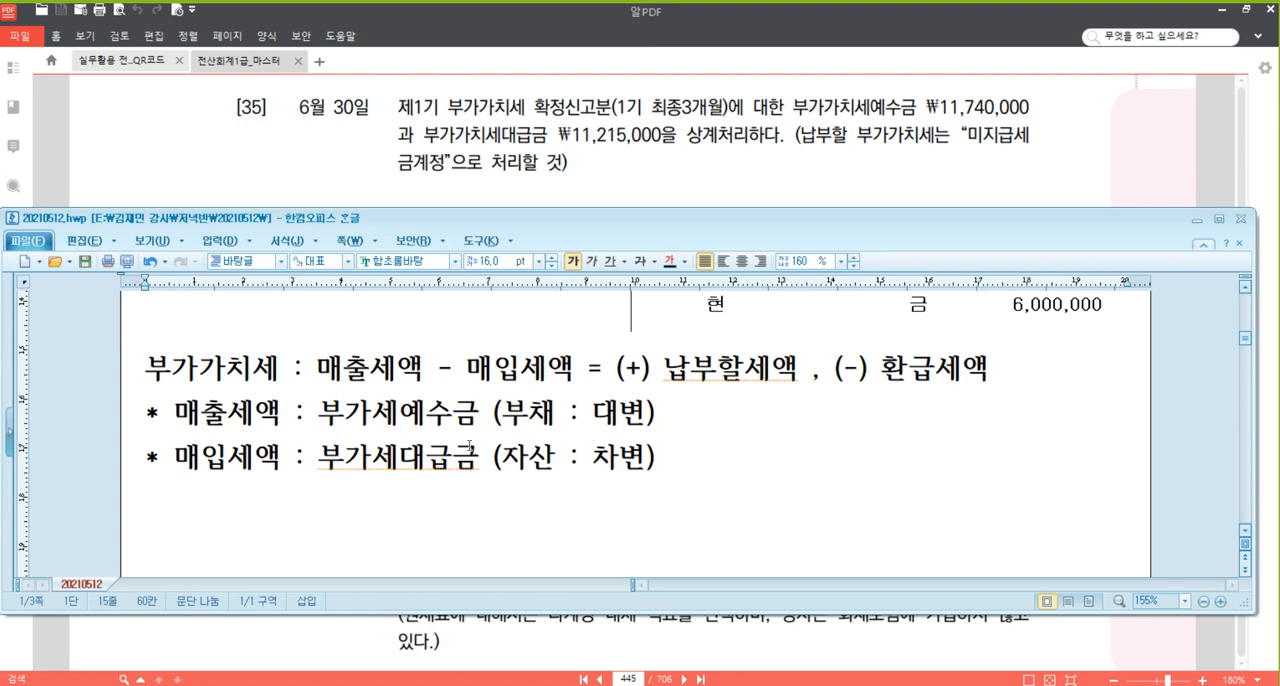
pyautogui.press('Return')
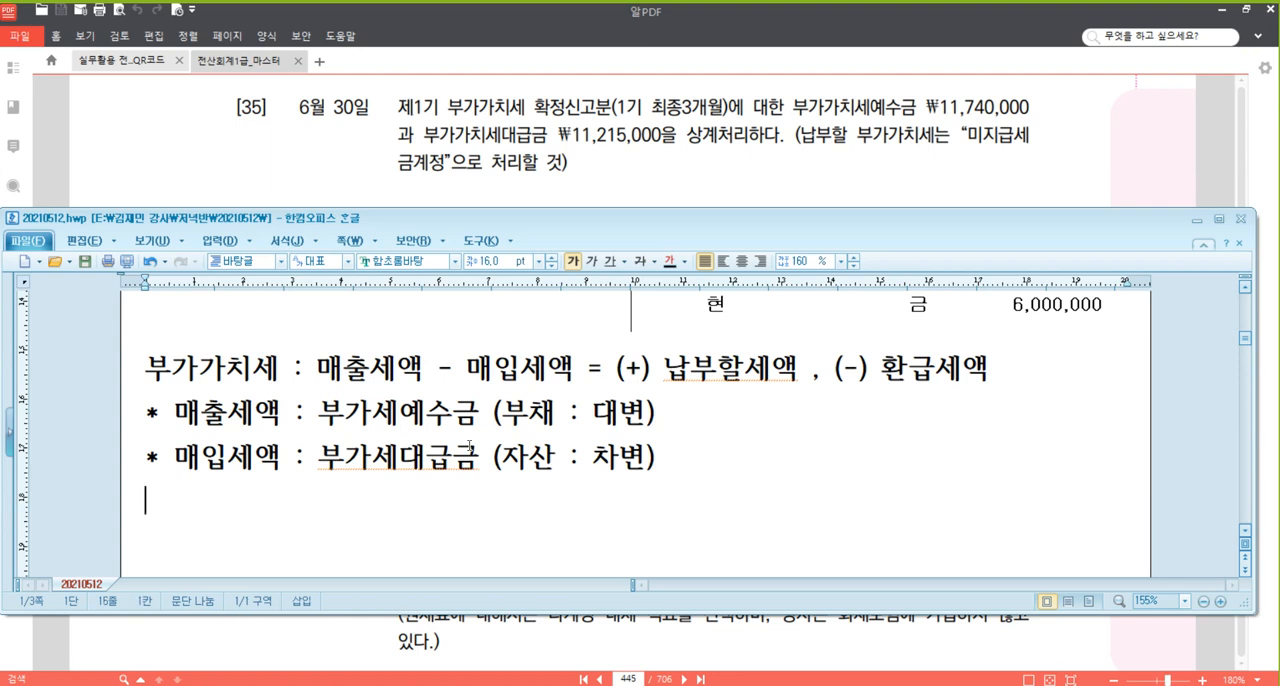
# Add the filing deadline line "* 예정신고기간 또는 과세기간 종료일 다음달 25일까지 신고, 납부" below the 매입세액 line.
pyautogui.write('* 예정시')
pyautogui.write('ㄴ고기간 또는 ')
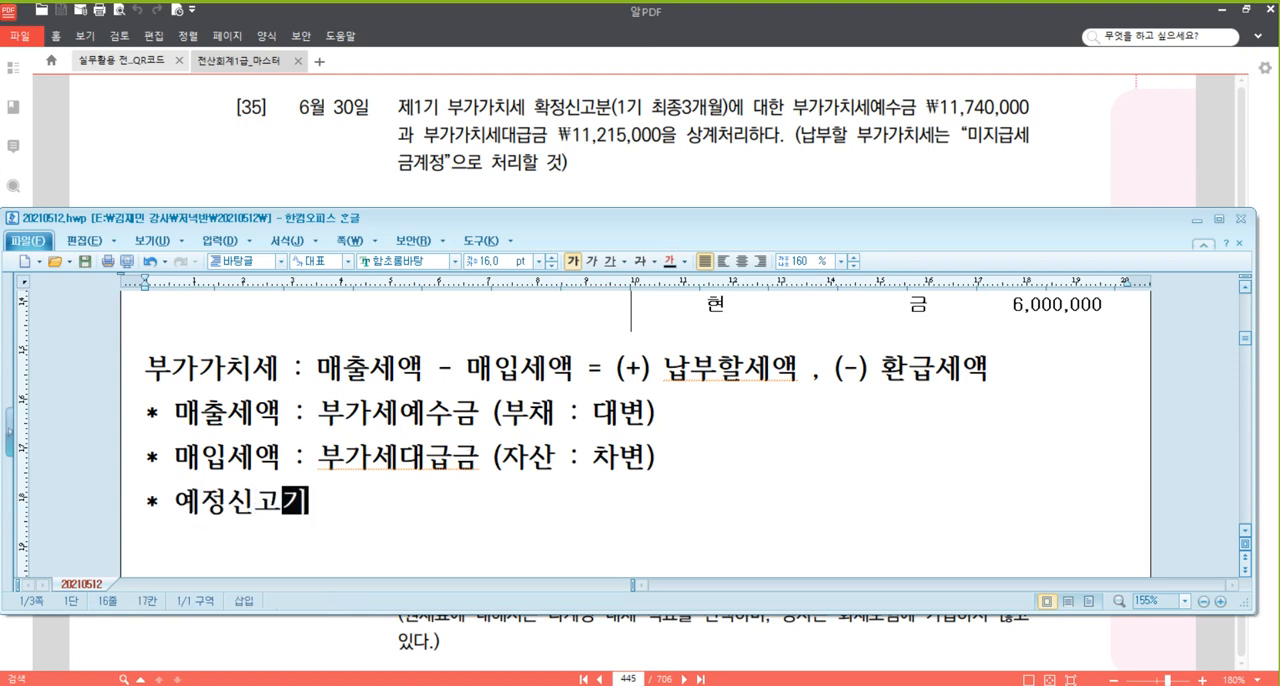
pyautogui.write('과')
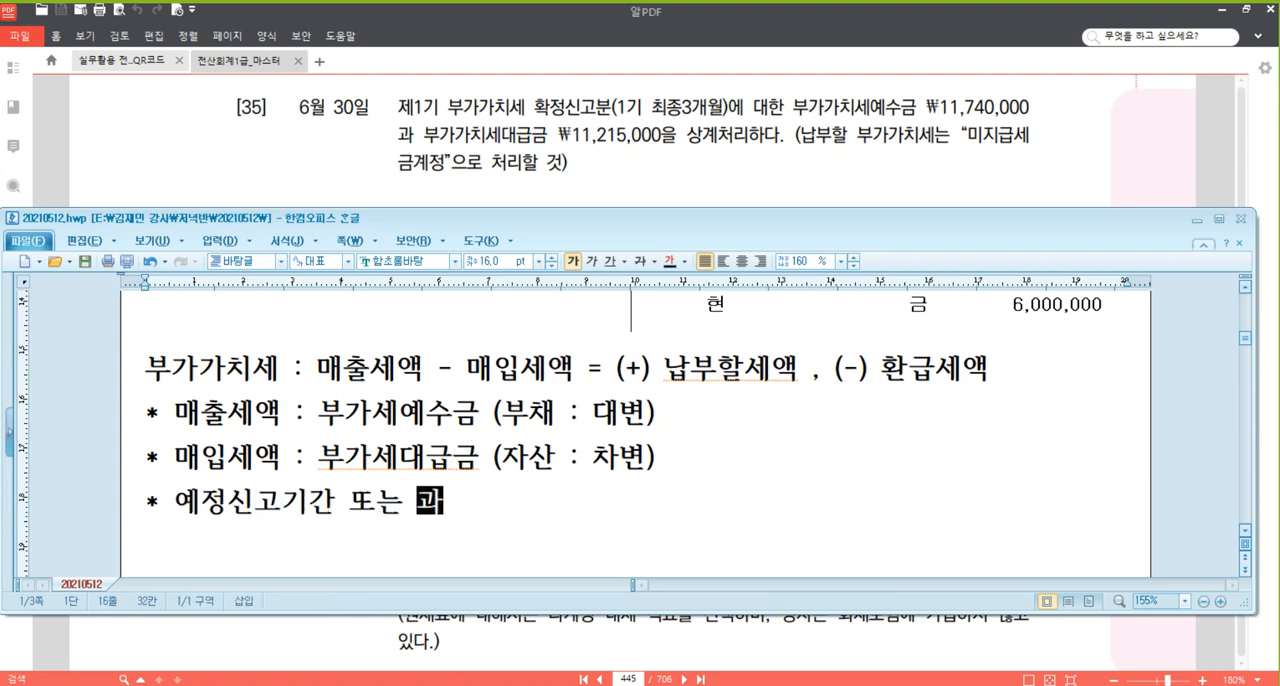
pyautogui.write('세기간 조ㅇ료일 다음')
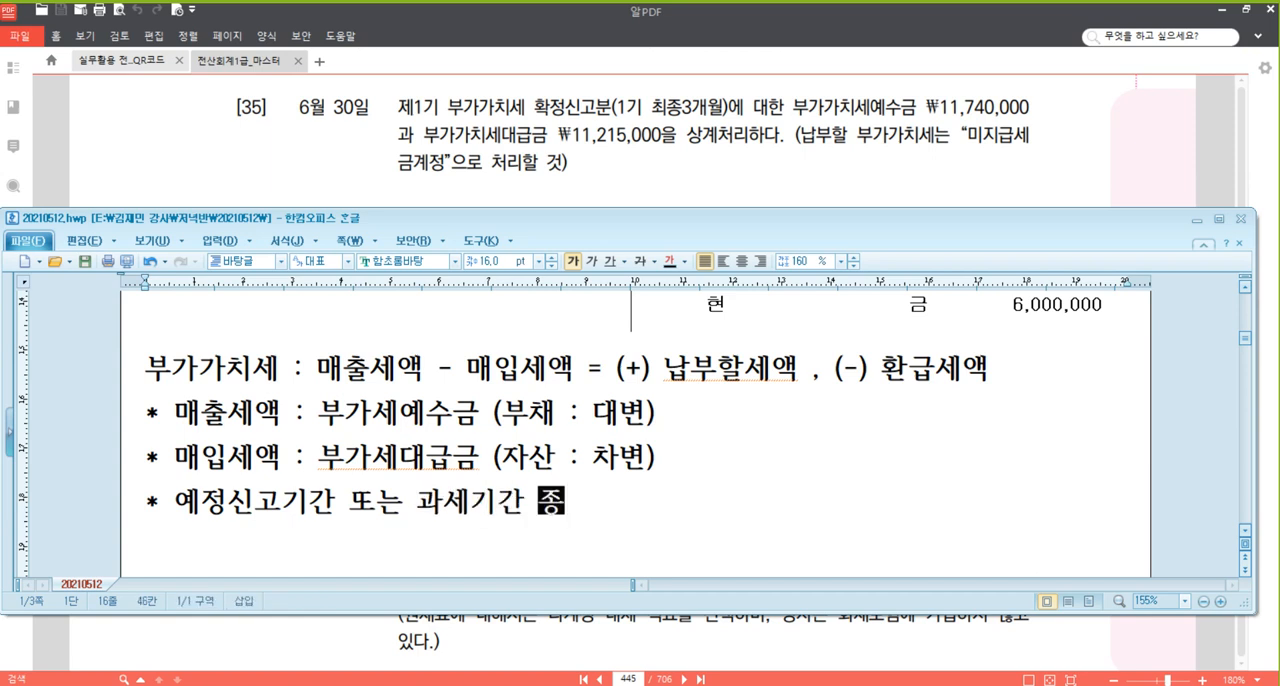
pyautogui.write('달 25일')
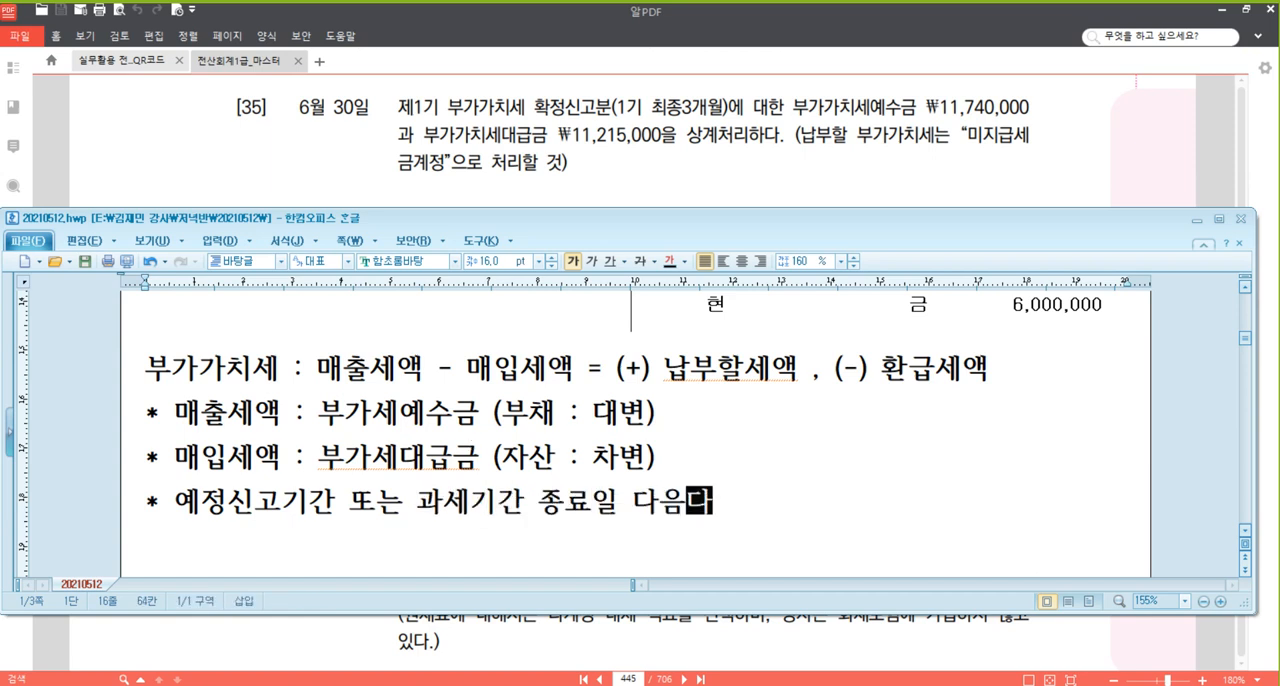
pyautogui.write('까지 신고')
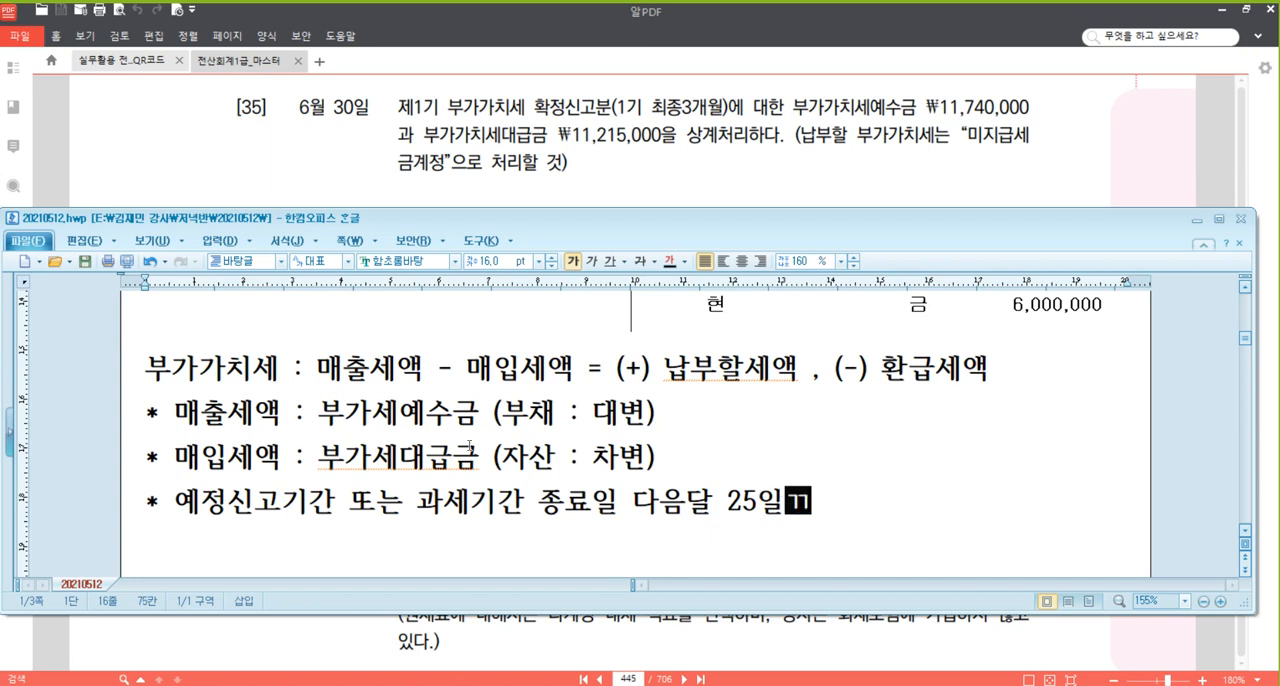
pyautogui.write(', 납부')
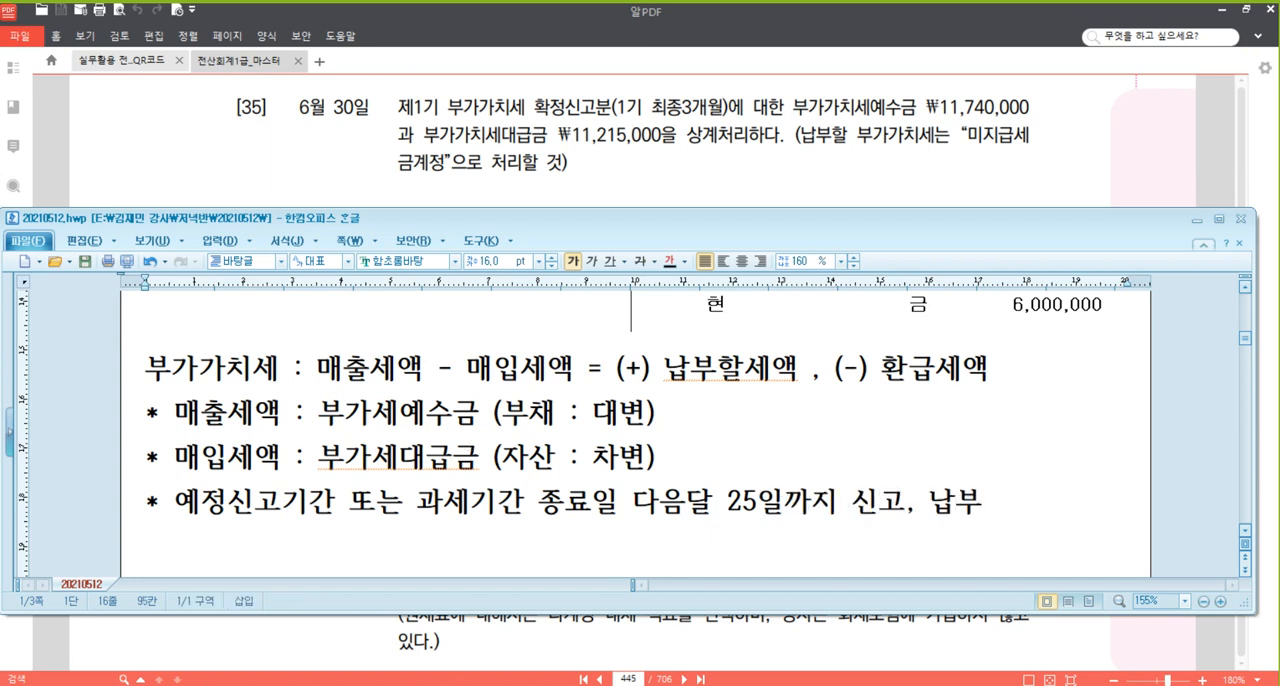
pyautogui.scroll(-1, 473, 422)
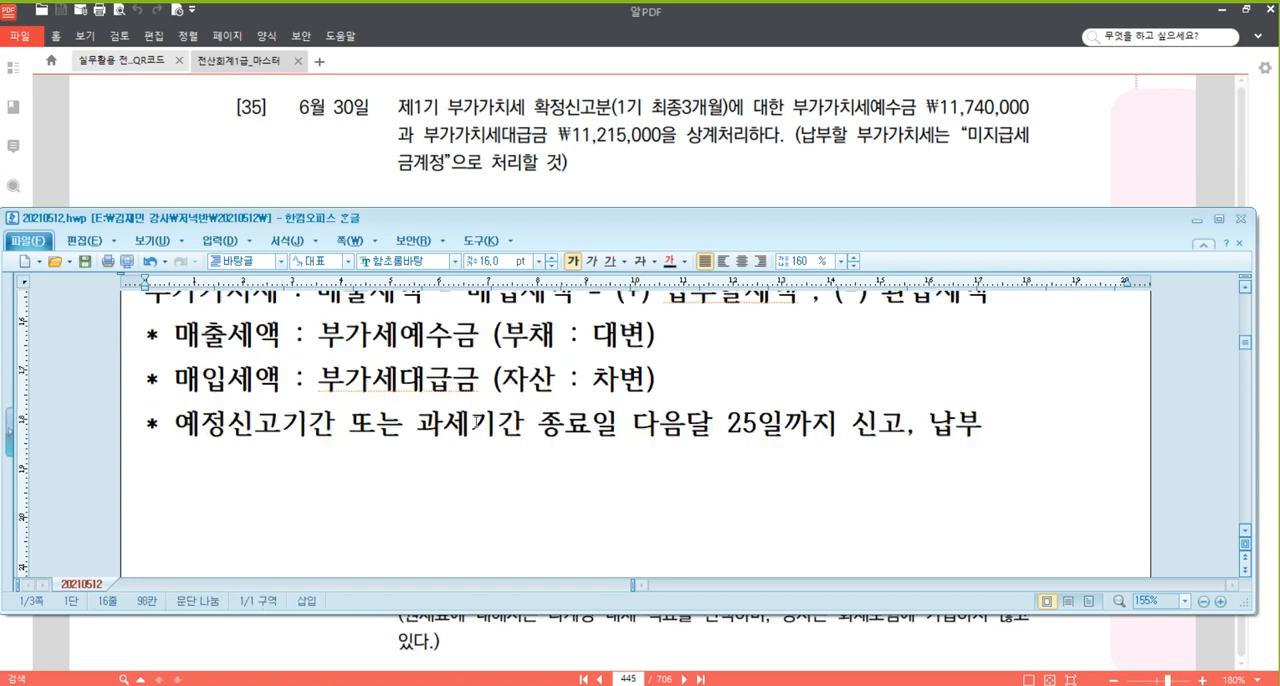
pyautogui.press('Return')
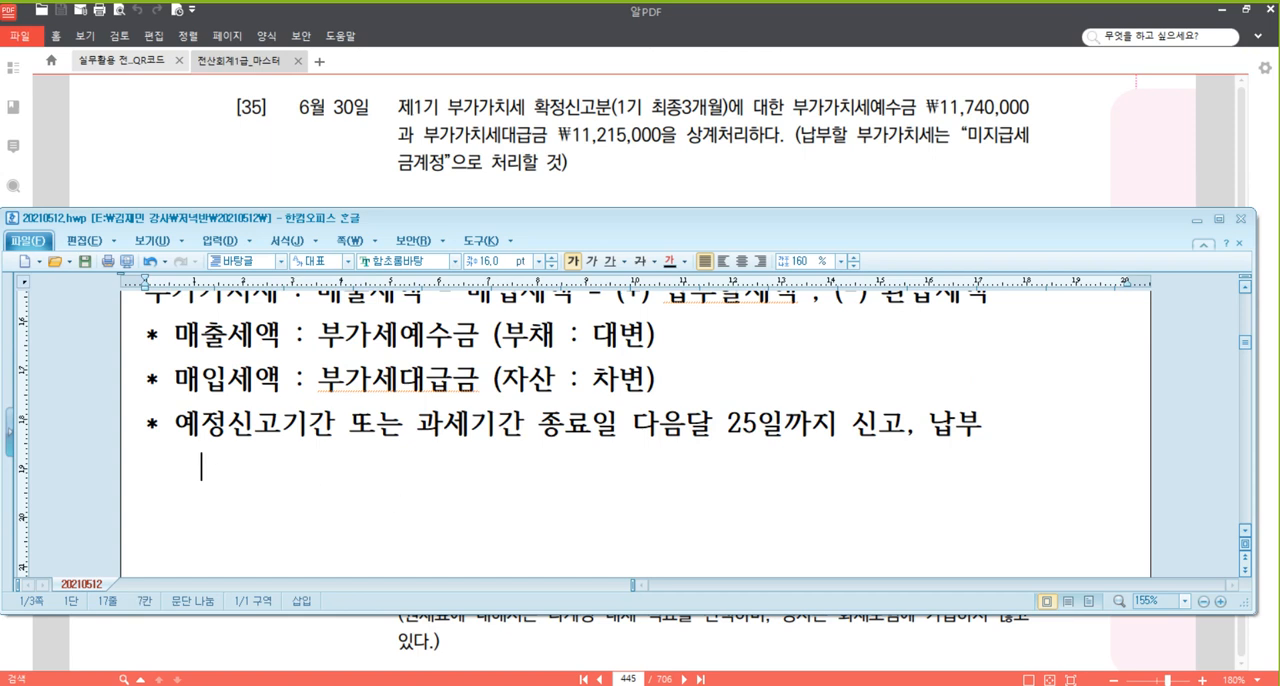
# Underline 예정신고기간 and 과세기간 종료일 in the filing deadline line.
pyautogui.moveTo(175, 425); pyautogui.dragTo(329, 425)
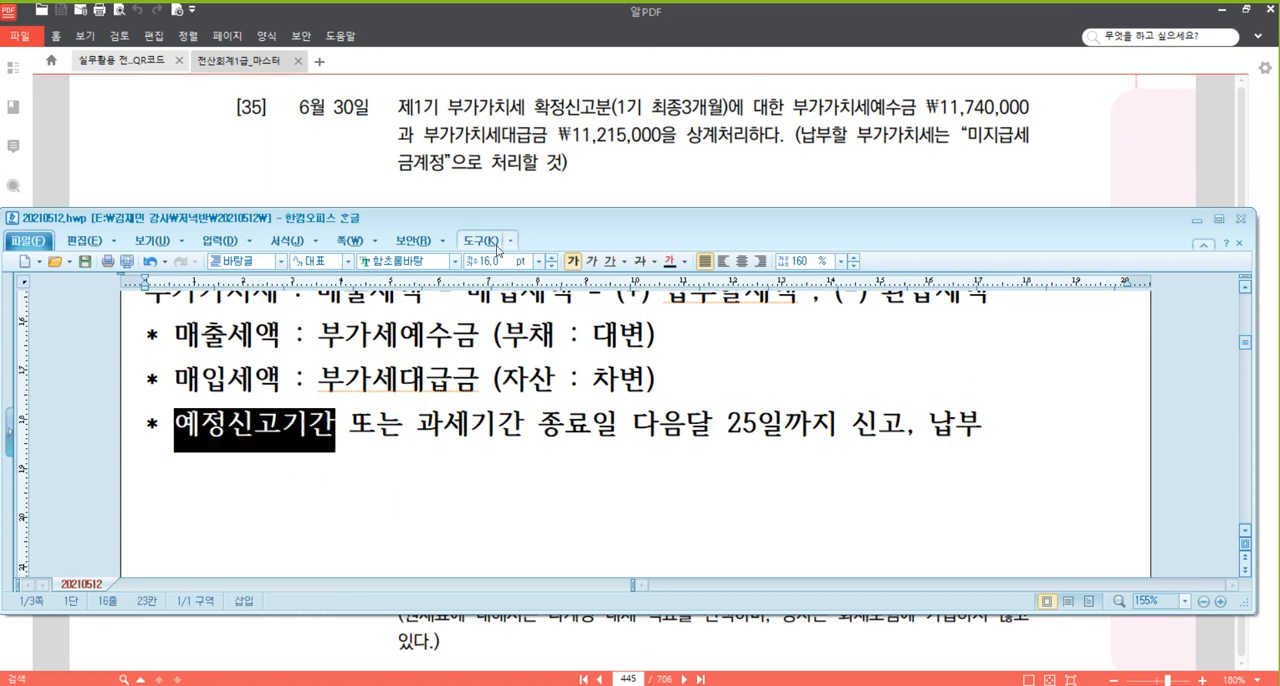
pyautogui.hotkey('ctrl', 'u')
pyautogui.moveTo(418, 425); pyautogui.dragTo(618, 425)
pyautogui.click(611, 262)
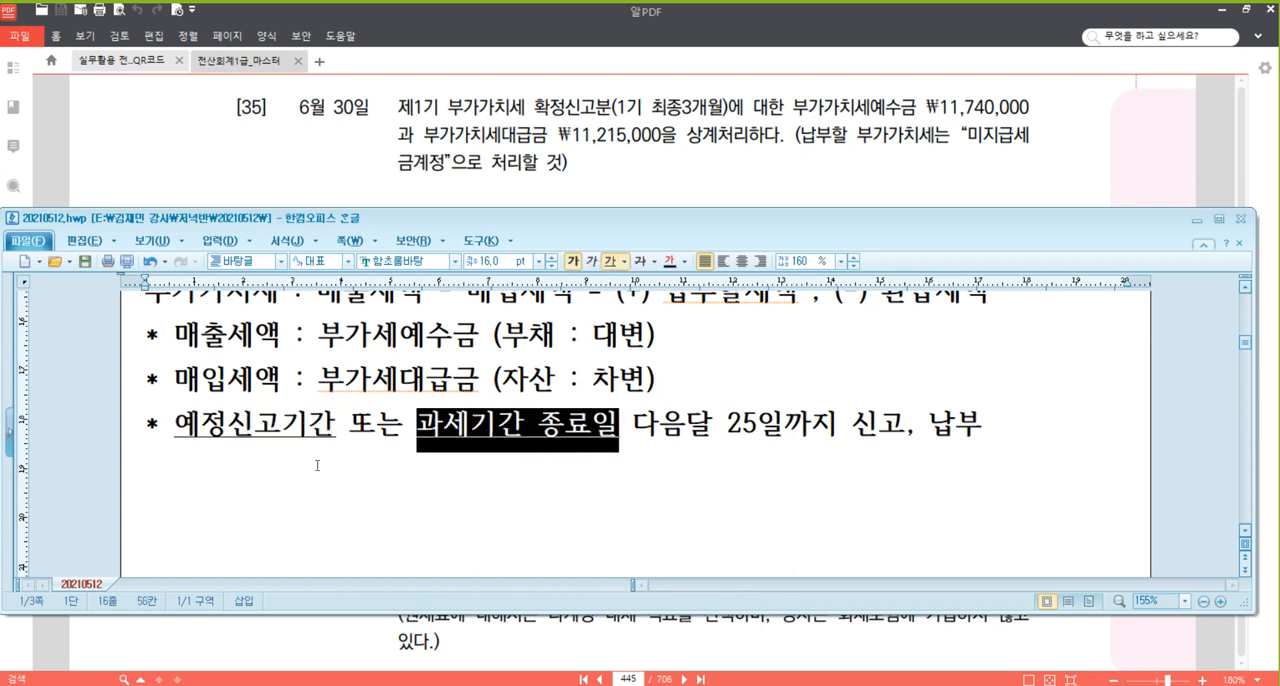
pyautogui.click(497, 433)
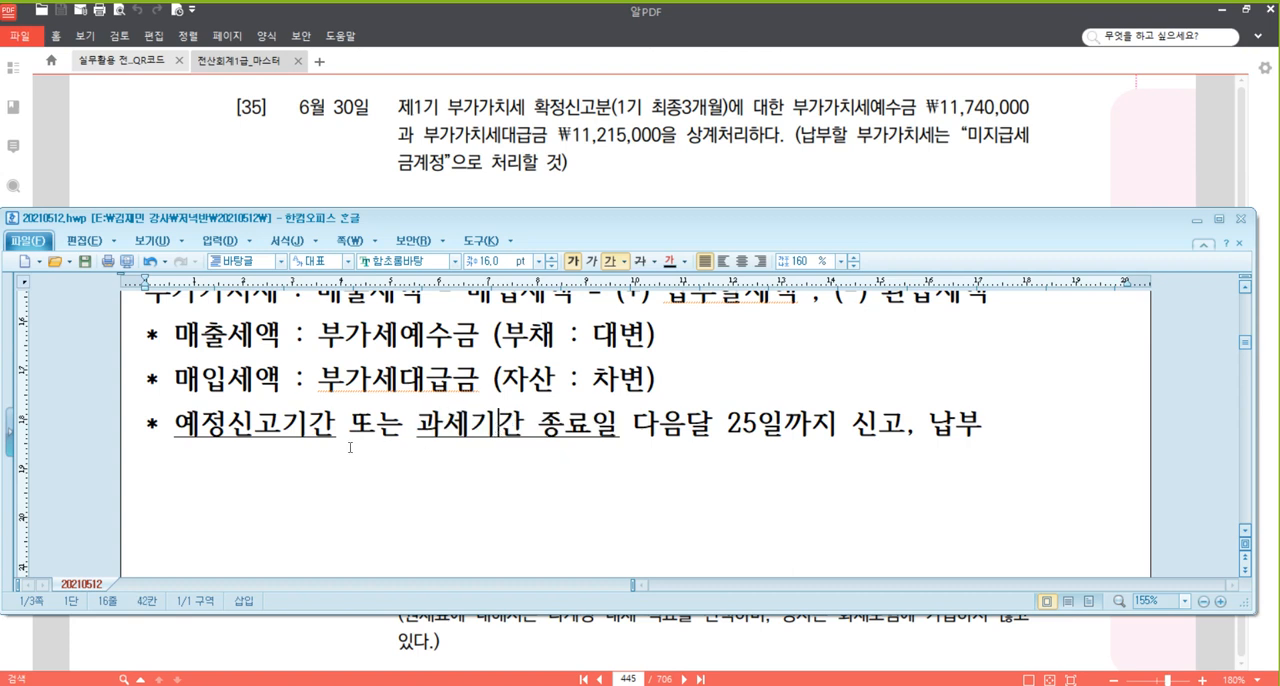
# Write the dates "3/31, 9/30" beneath 예정신고기간 and reduce the indent so they sit under the term.
pyautogui.press('End')
pyautogui.press('Return')
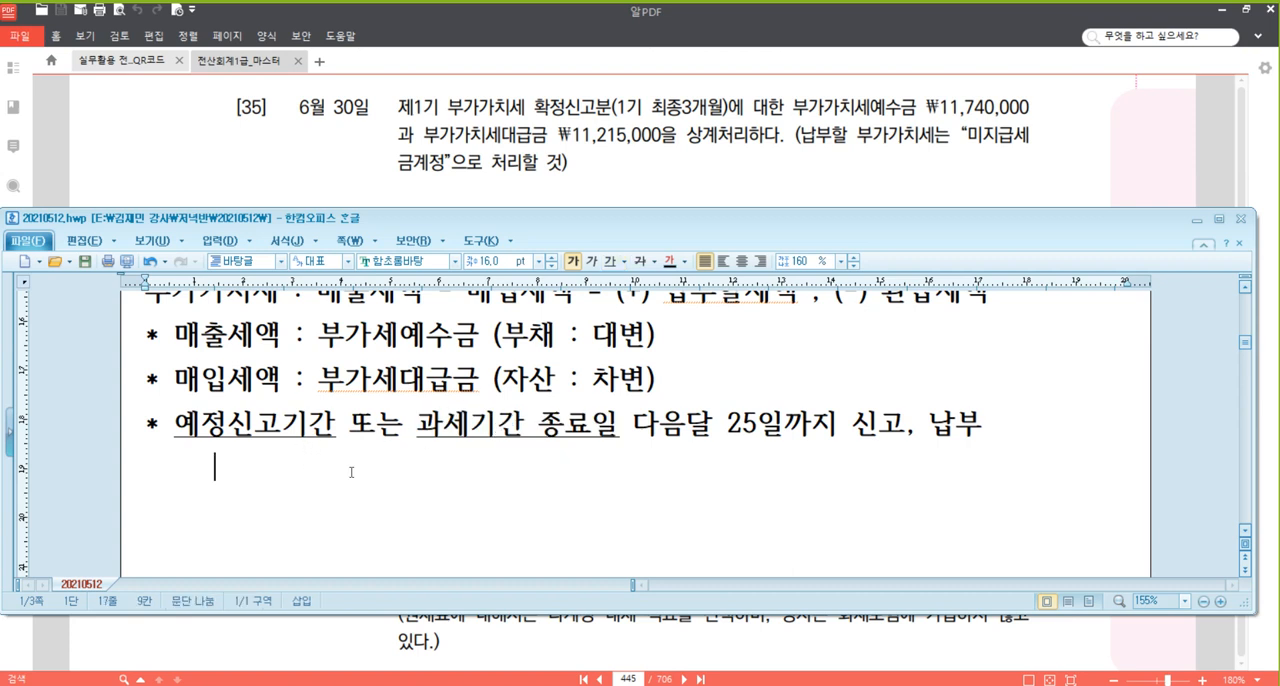
pyautogui.write('3/31')
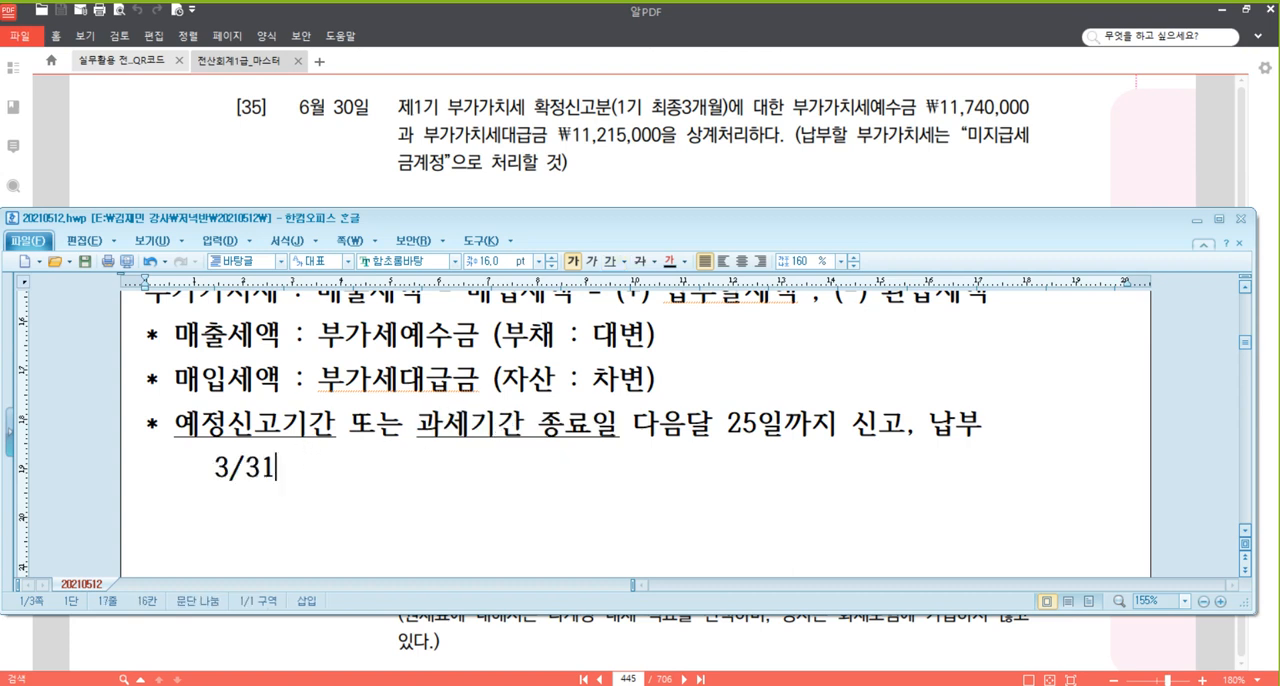
pyautogui.write(', 9/30')
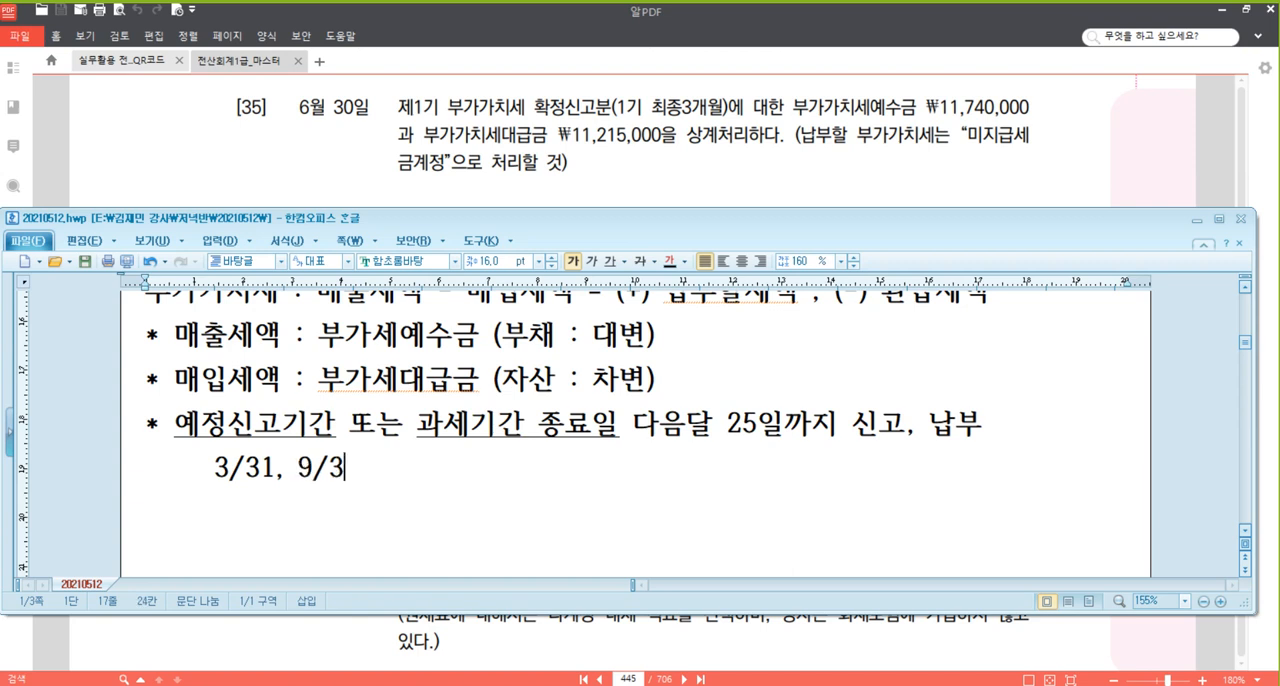
pyautogui.press('Home')
pyautogui.press('Delete')
pyautogui.press('Delete')
pyautogui.press('Delete')
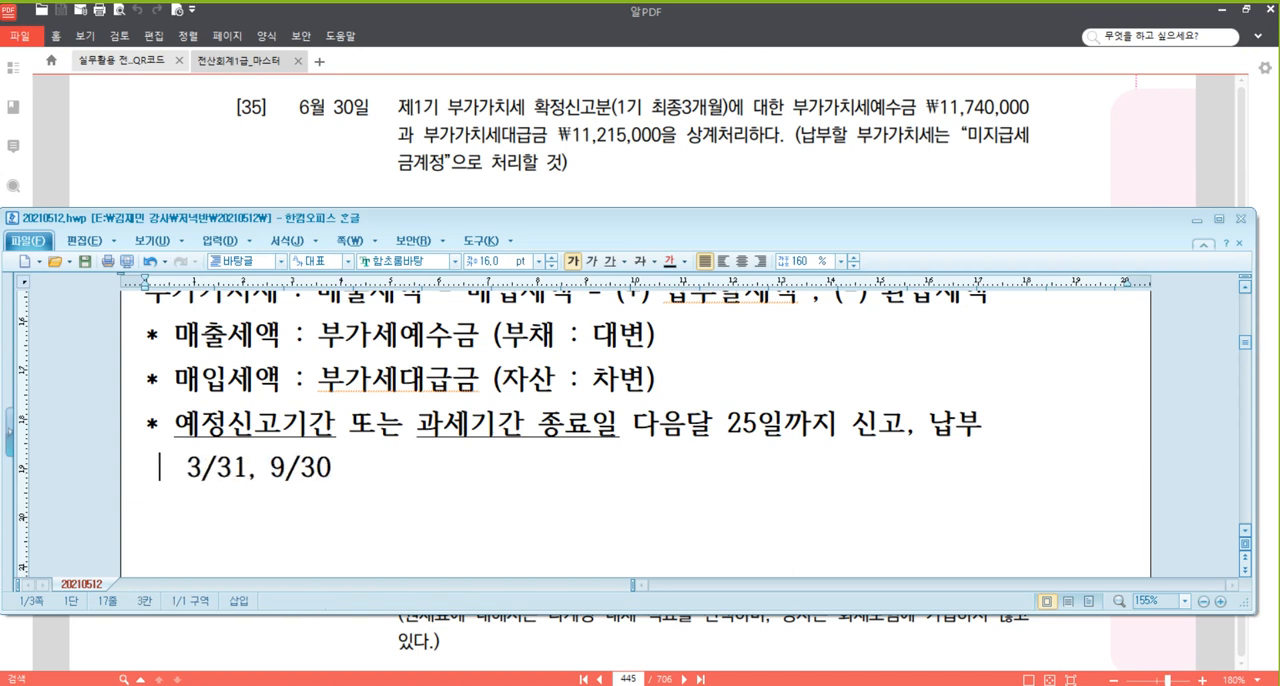
# Write the dates "6/30, 12/31" aligned beneath 과세기간 종료일 and start an empty line below them.
pyautogui.press('End')
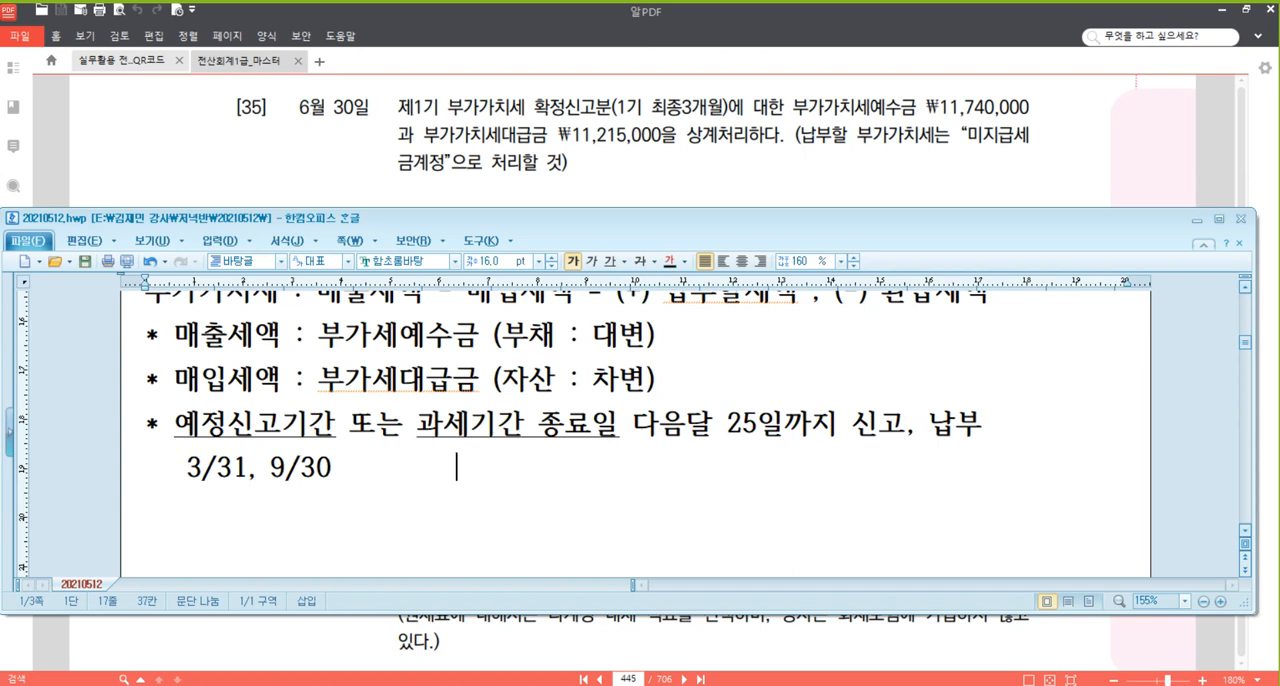
pyautogui.write('6/30')
pyautogui.write('12/31')
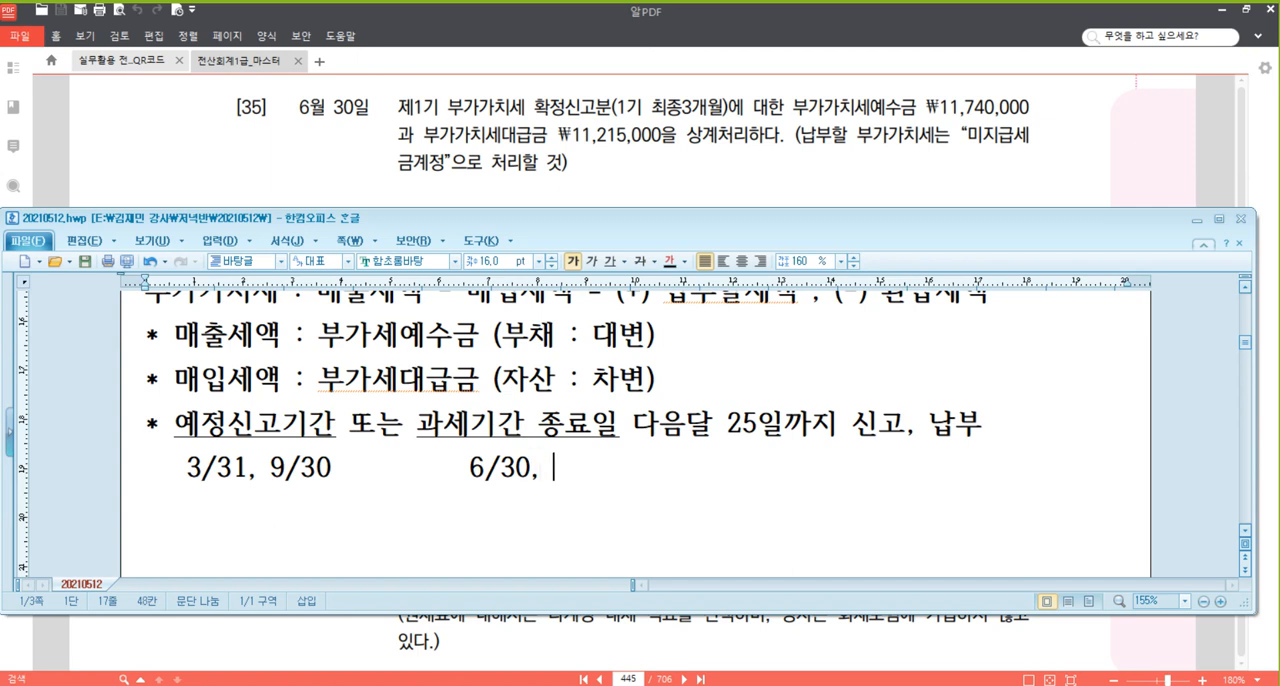
pyautogui.press('Left')
pyautogui.press('Left')
pyautogui.press('Left')
pyautogui.press('Left')
pyautogui.press('Left')
pyautogui.press('Left')
pyautogui.press('Left')
pyautogui.press('Left')
pyautogui.press('Left')
pyautogui.press('Left')
pyautogui.press('Left')
pyautogui.press('Left')
pyautogui.press('Left')
pyautogui.press('Left')
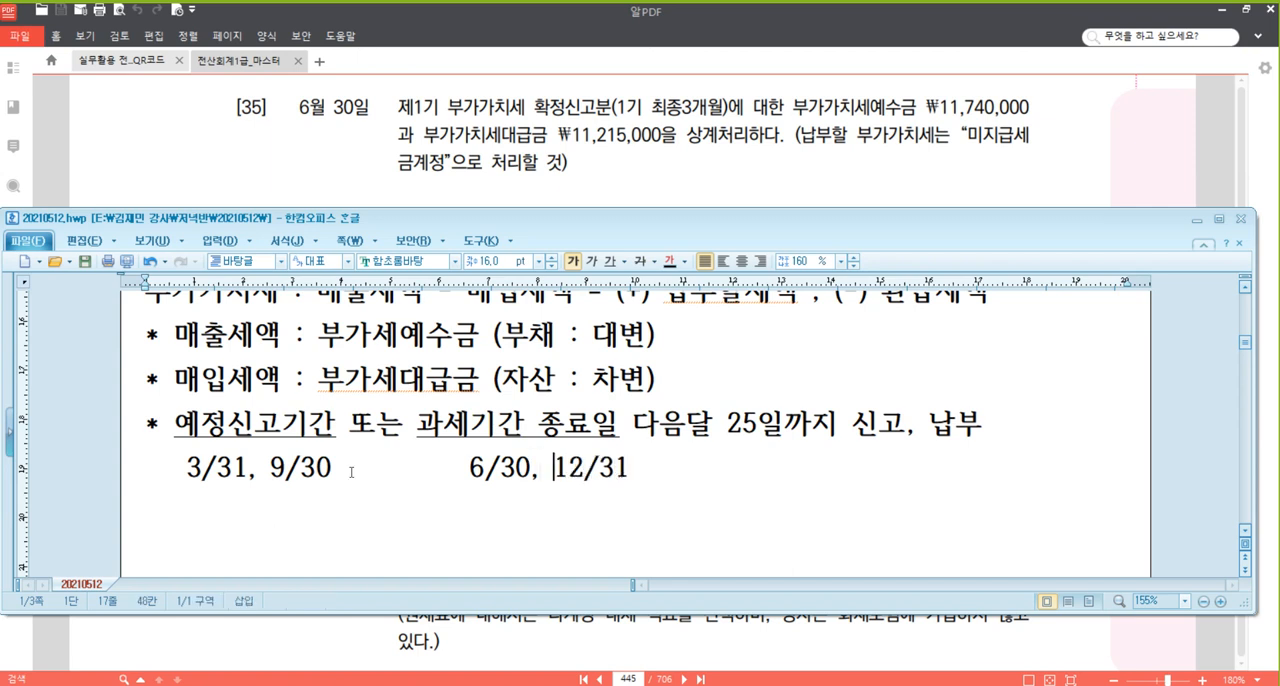
pyautogui.press('Delete')
pyautogui.press('Delete')
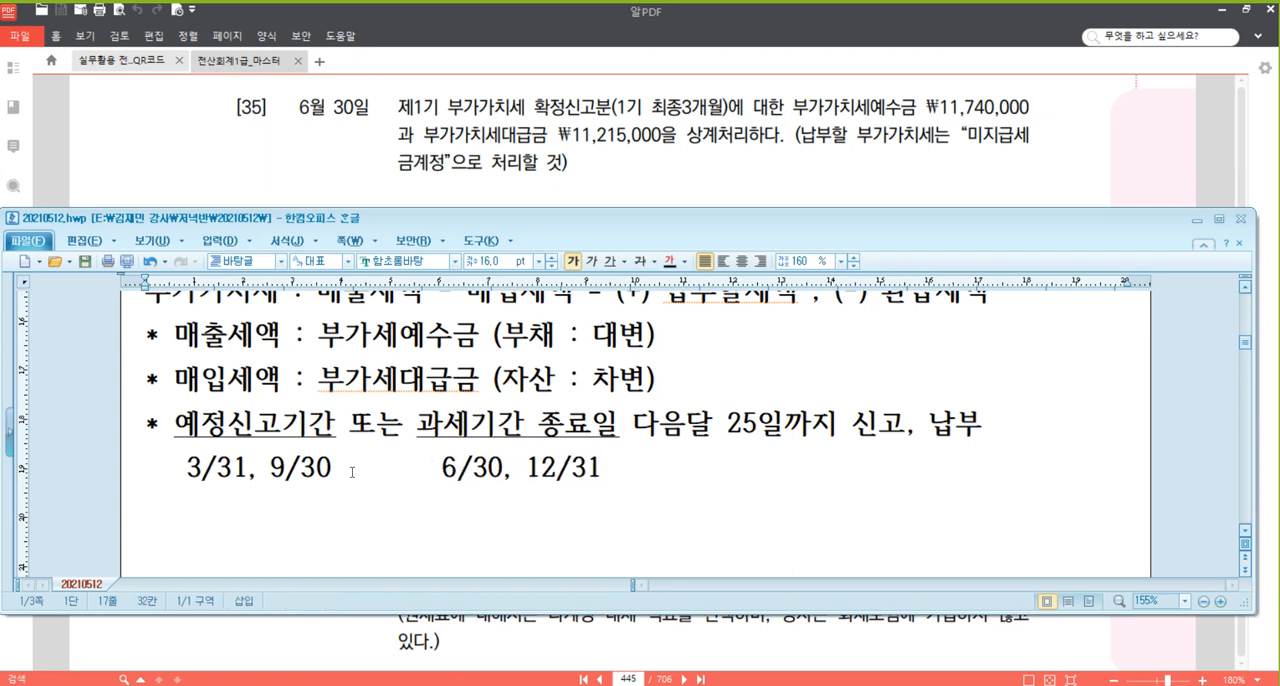
pyautogui.scroll(-1, 352, 472)
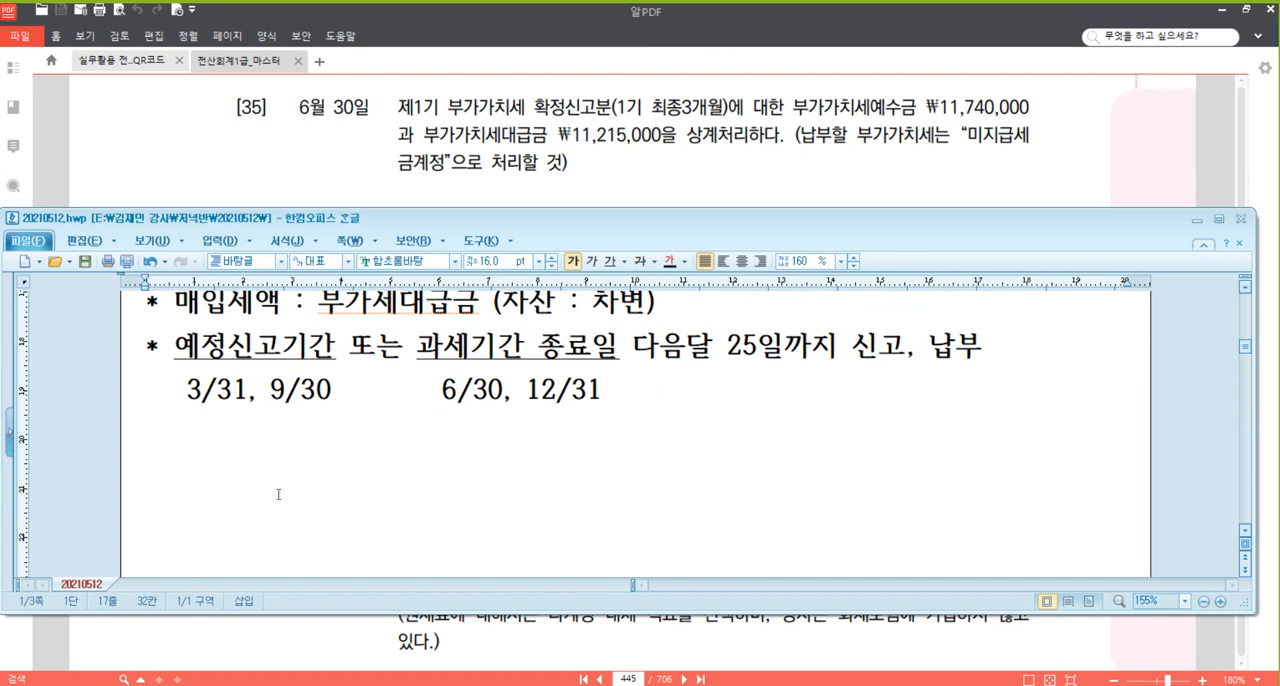
pyautogui.click(250, 459)
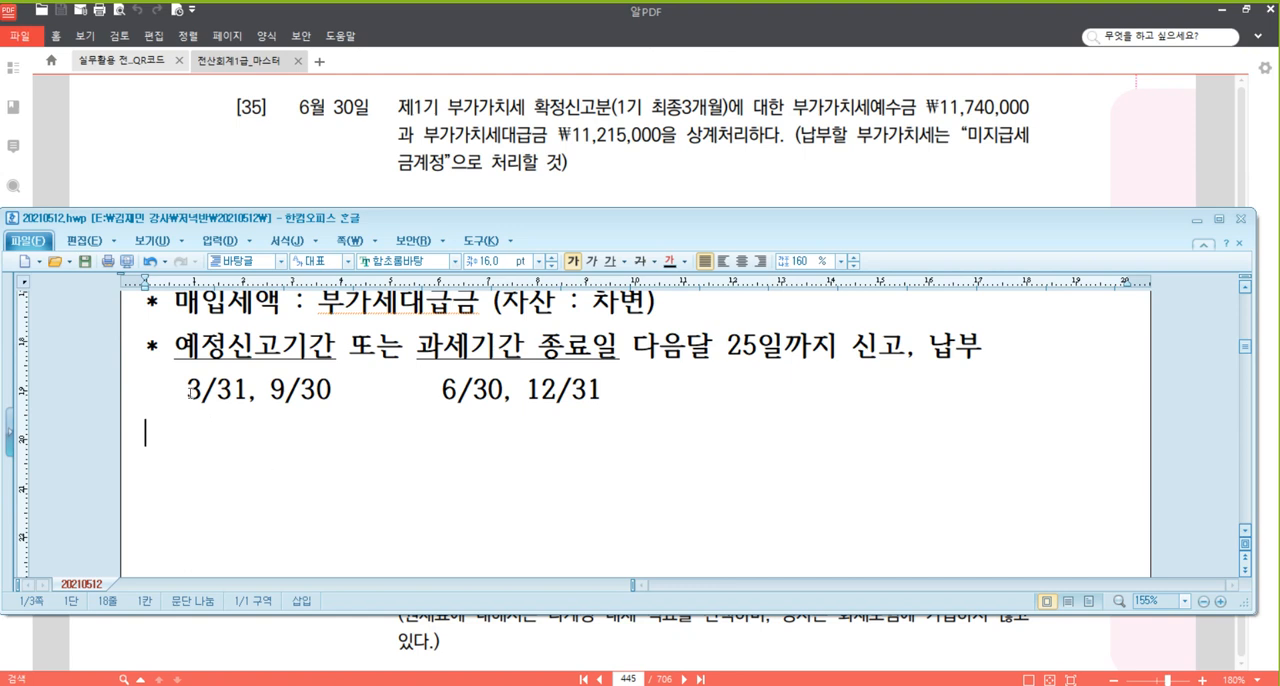
# Change the font colour of the date line "3/31, 9/30" and "6/30, 12/31" to red.
pyautogui.moveTo(187, 388); pyautogui.dragTo(629, 376)
pyautogui.click(684, 261)
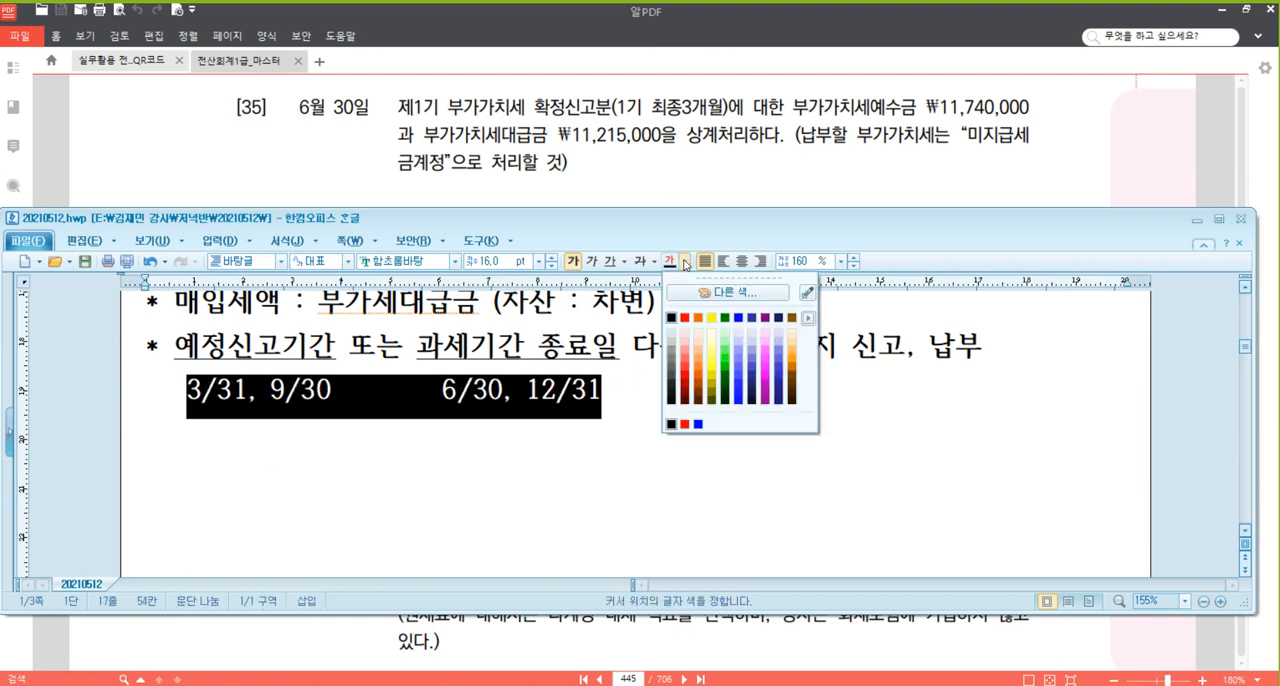
pyautogui.click(684, 424)
pyautogui.click(501, 448)
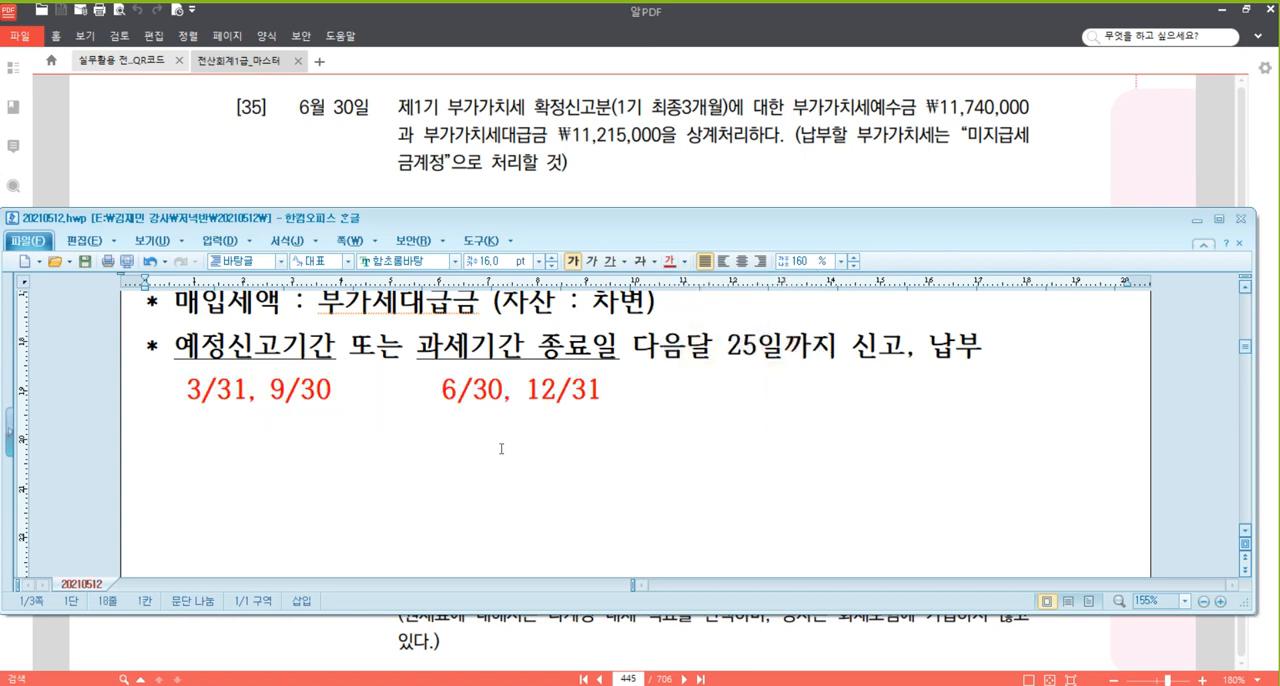
# Add the line "* 부가가치세 정리분계 (부가세예수금, 부가세대급금 상계)" below the red dates and start an empty line.
pyautogui.write('* 부가가')
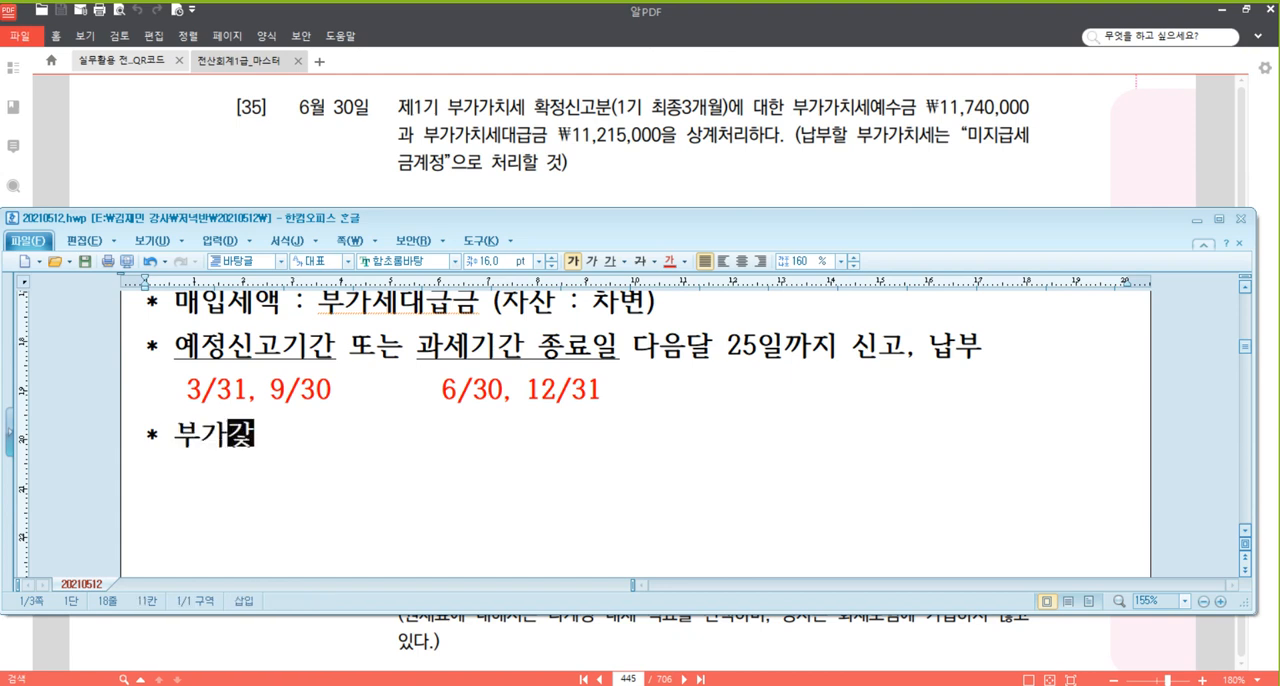
pyautogui.write('치세 정리부')
pyautogui.write('ㄴ계 (')
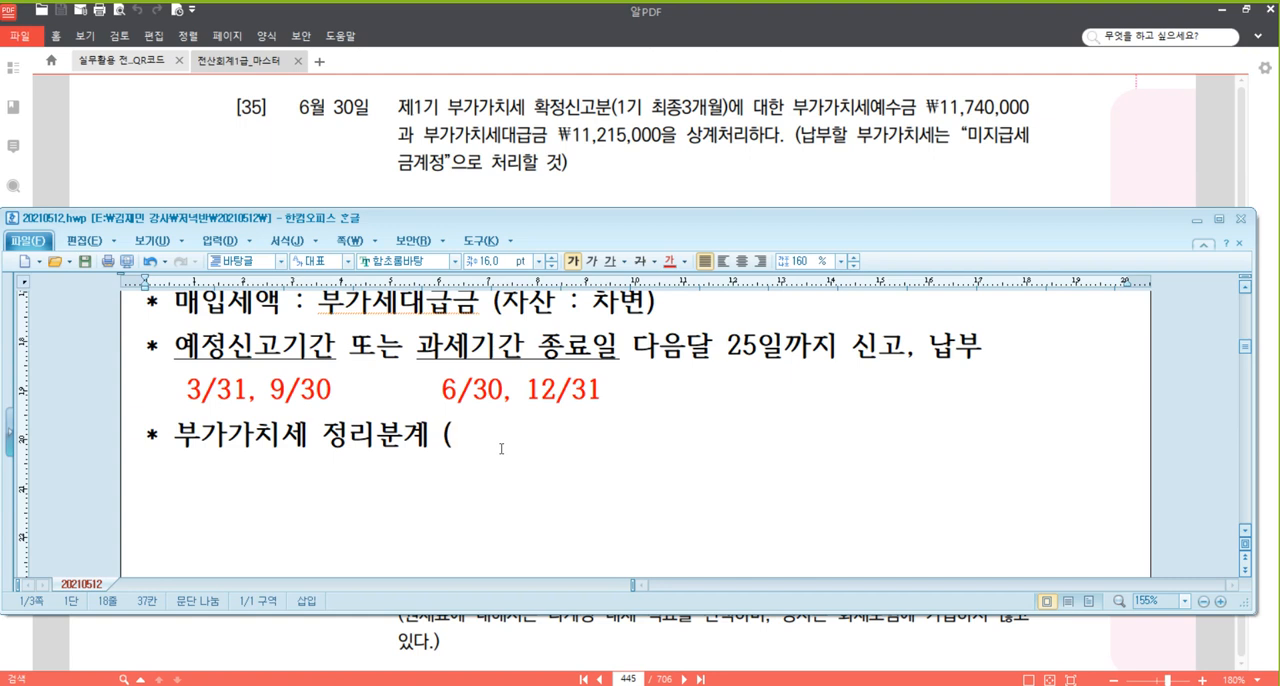
pyautogui.write('부가세예수금, ')
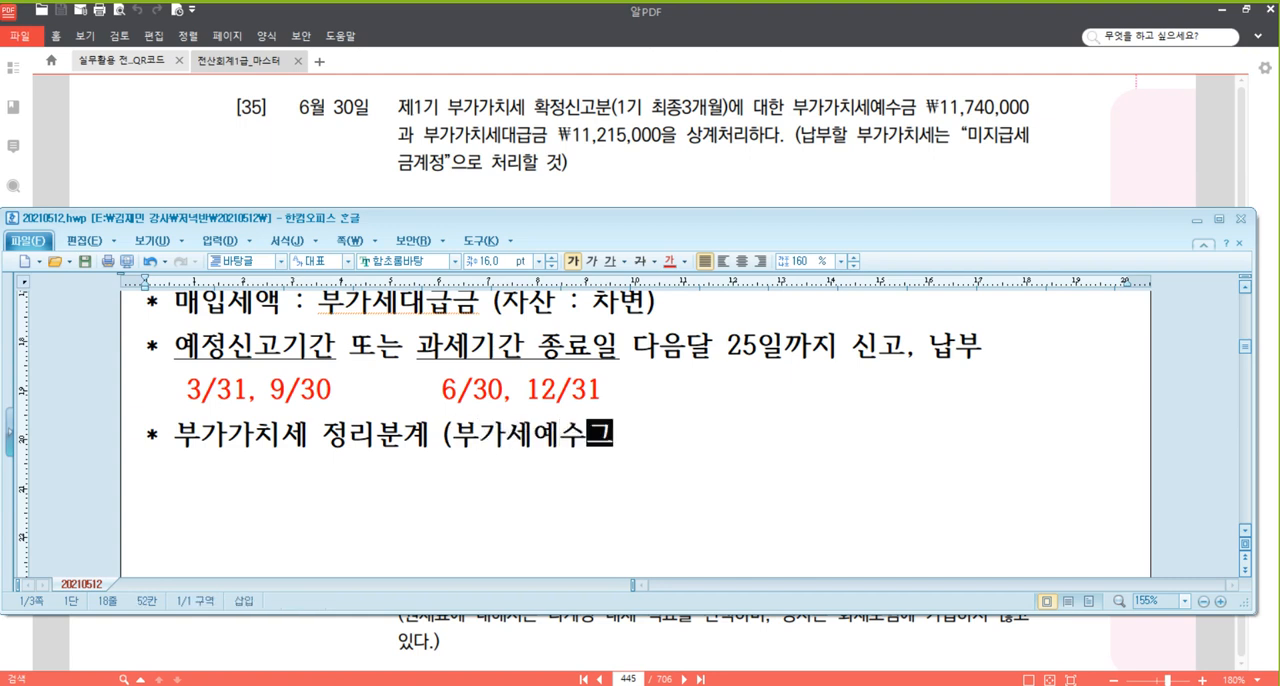
pyautogui.write('부가세대급그')
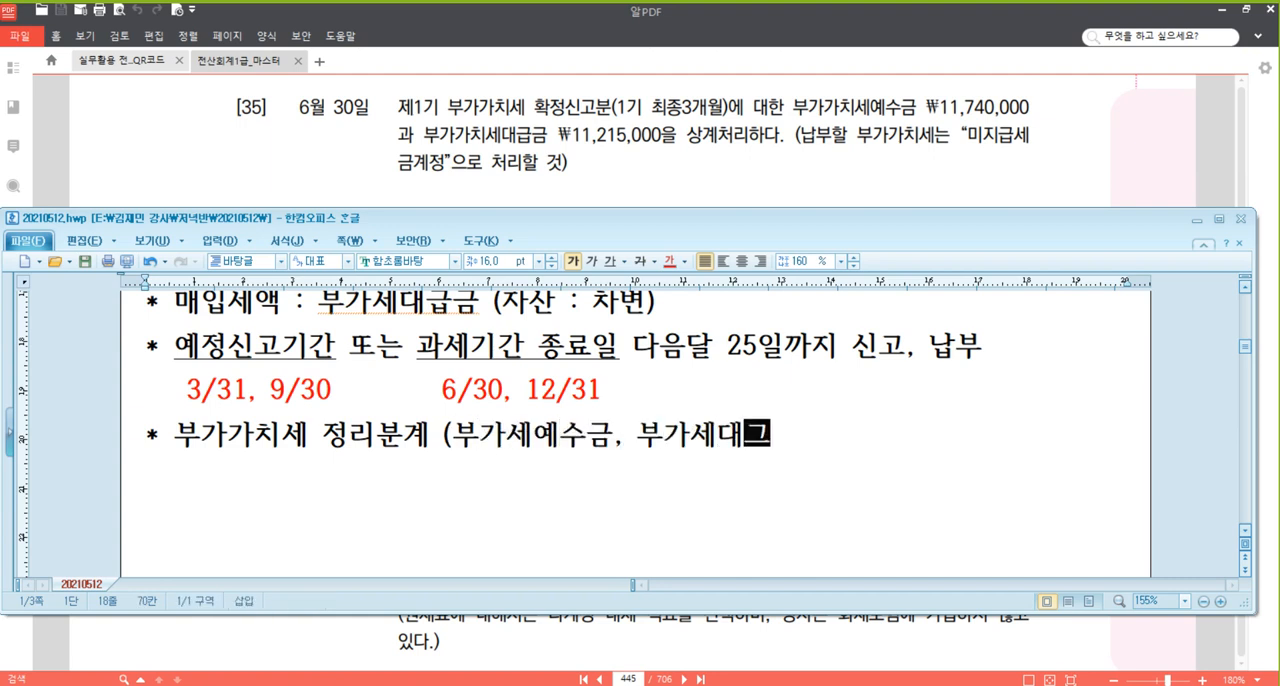
pyautogui.write('ㅁ 상계)')
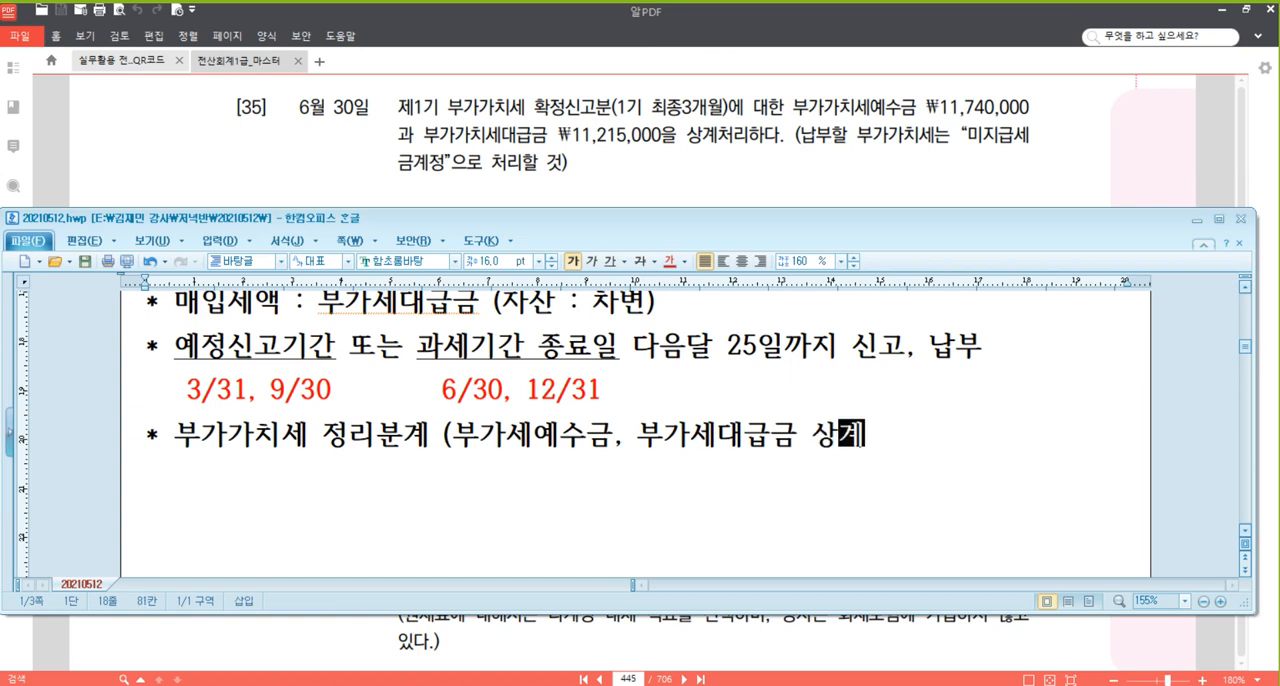
pyautogui.press('Return')
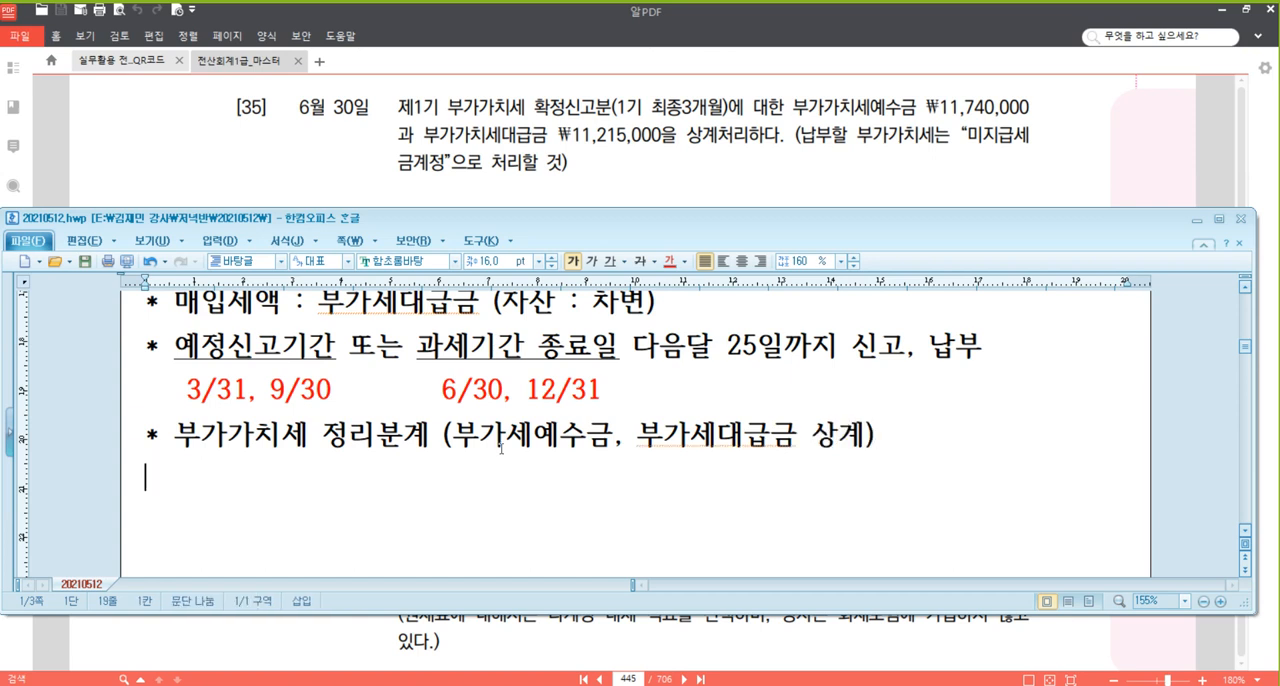
# Maximize the document window and place the cursor on the empty line below the 부가가치세 정리분계 line.
pyautogui.click(1220, 219)
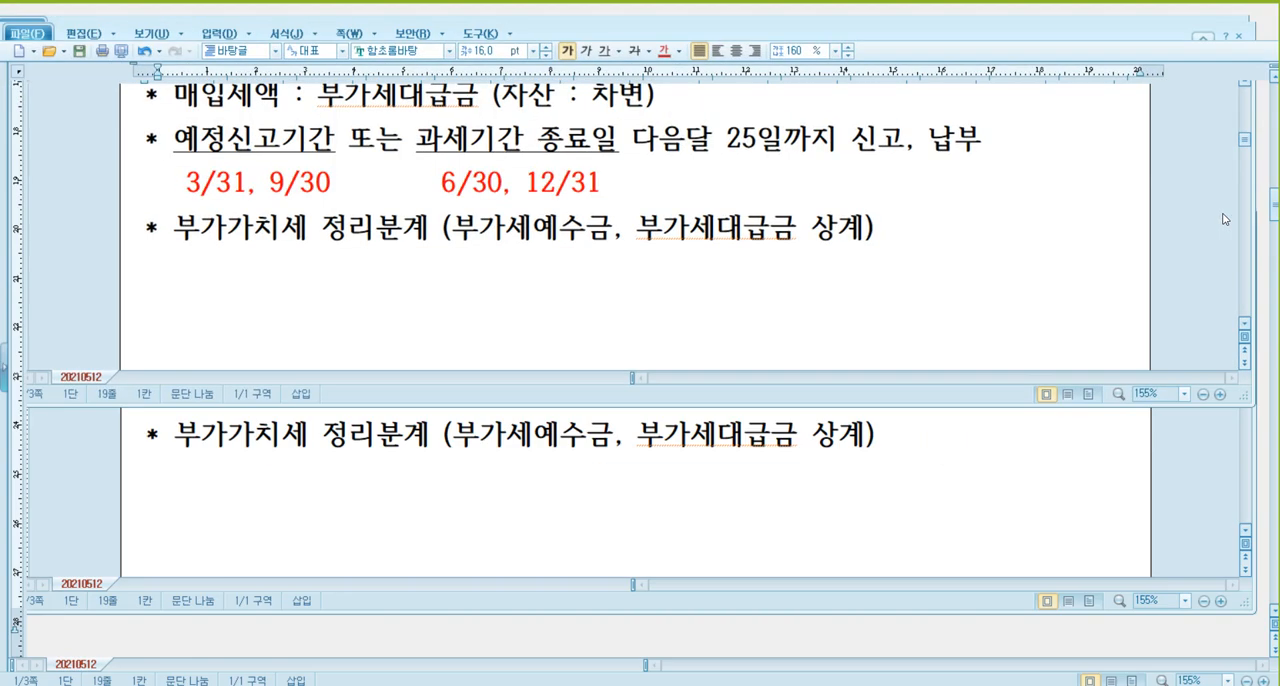
pyautogui.scroll(3, 826, 277)
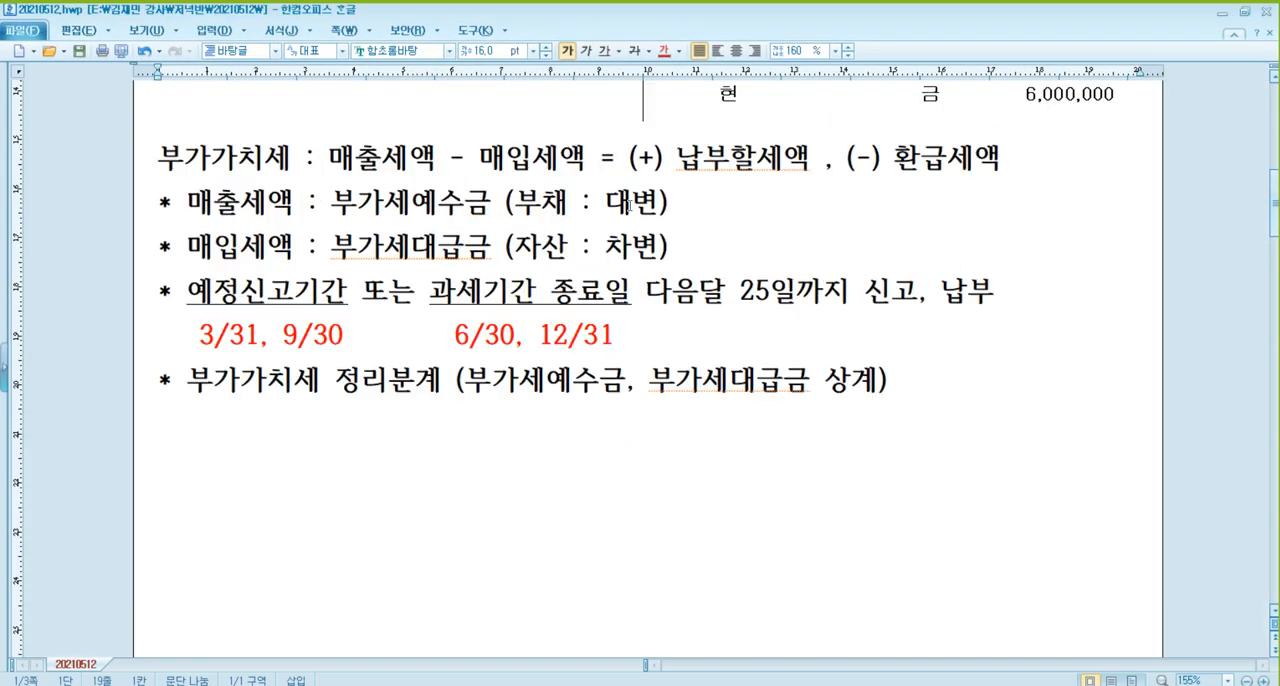
pyautogui.click(225, 331)
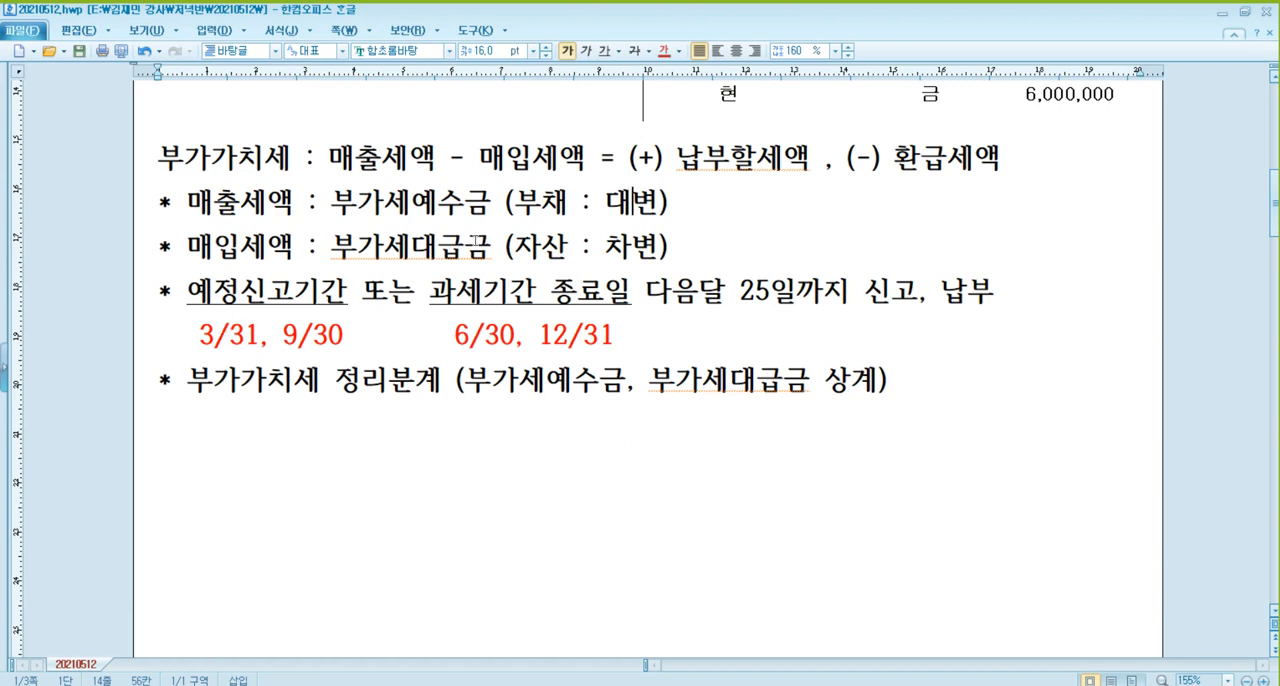
pyautogui.click(717, 418)
# Write "* 납부할세액 (부가세예수금 > 부가세대급금)" on the line below the 정리분계 note.
pyautogui.write('* 납부')
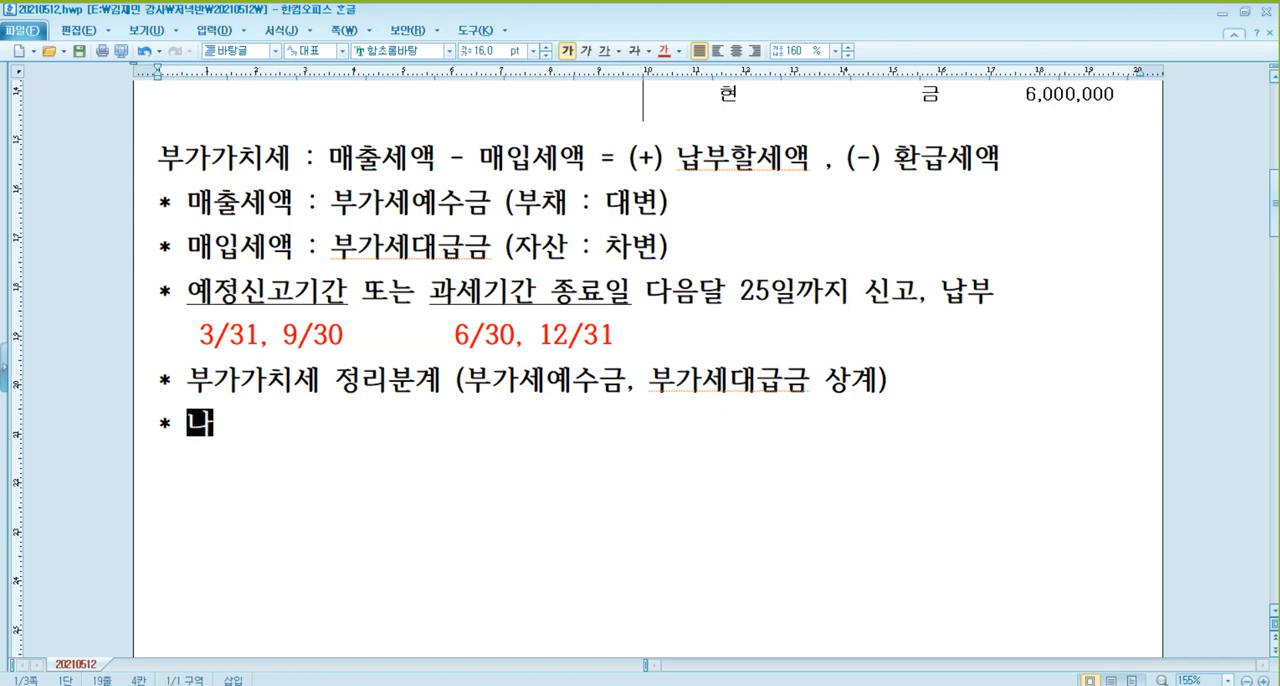
pyautogui.write('할세')
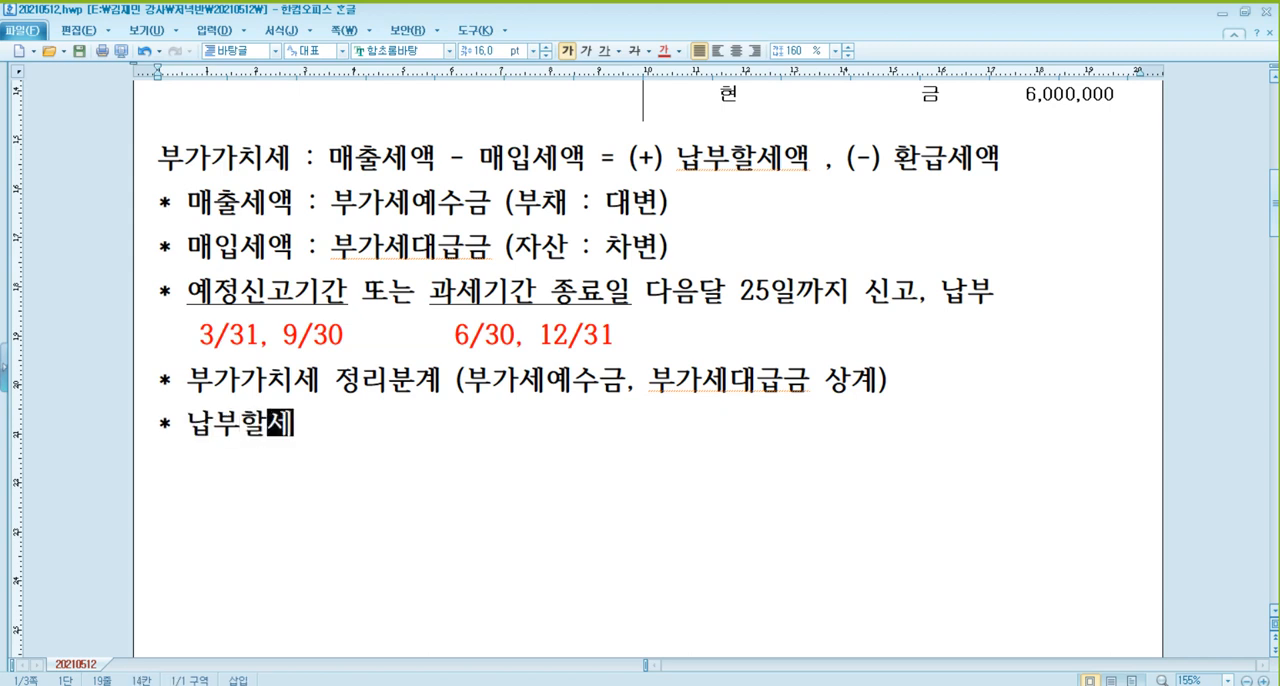
pyautogui.write('액 (')
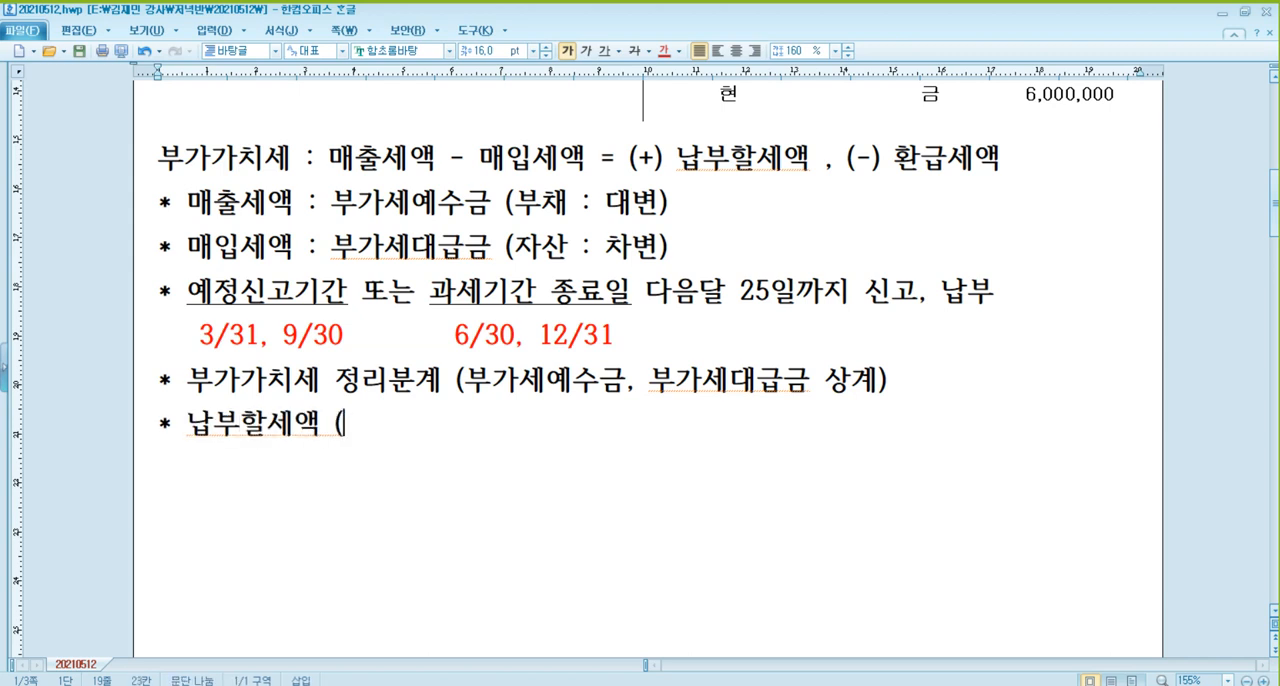
pyautogui.write('부가세예수금 ')
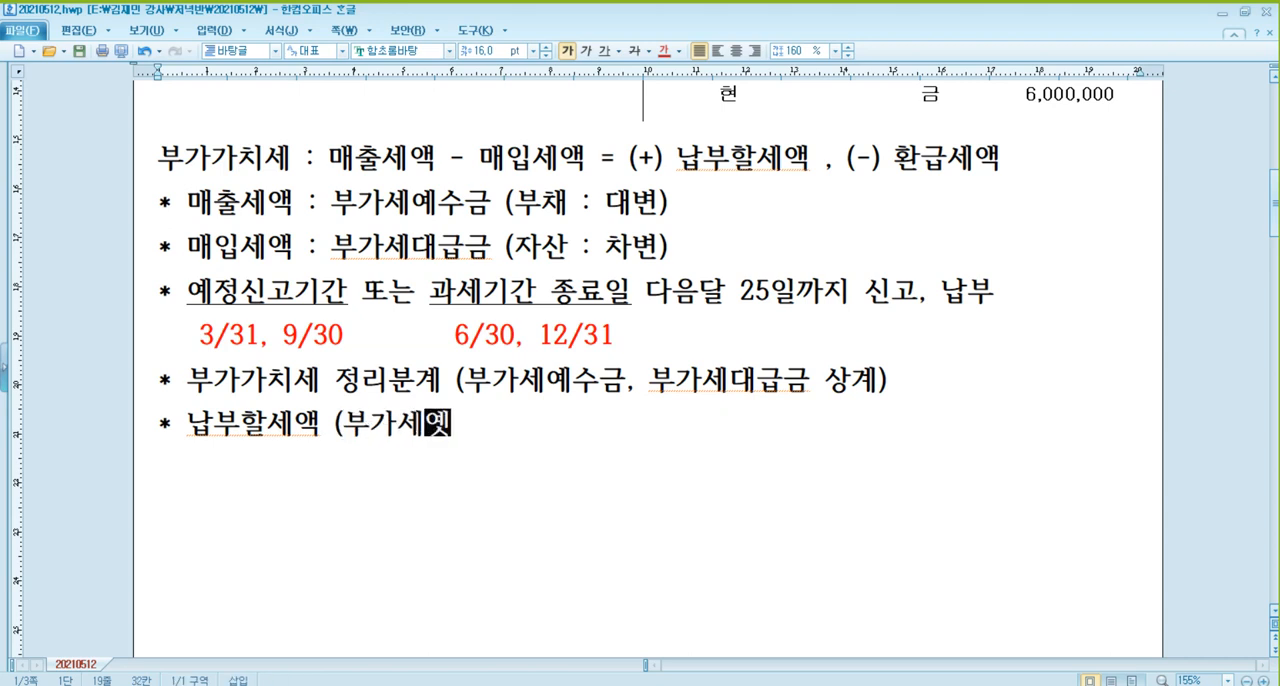
pyautogui.write('> 붓ㄱ')
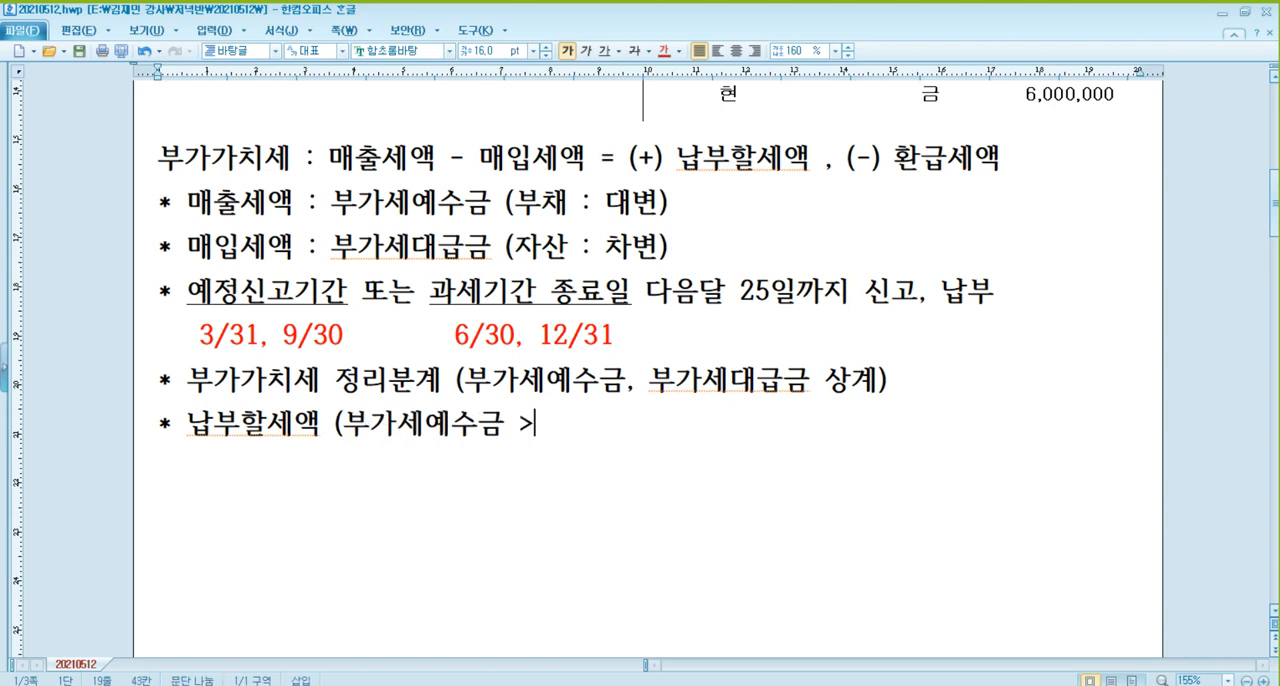
pyautogui.press('BackSpace')
pyautogui.press('BackSpace')
pyautogui.write('부가세대급그')
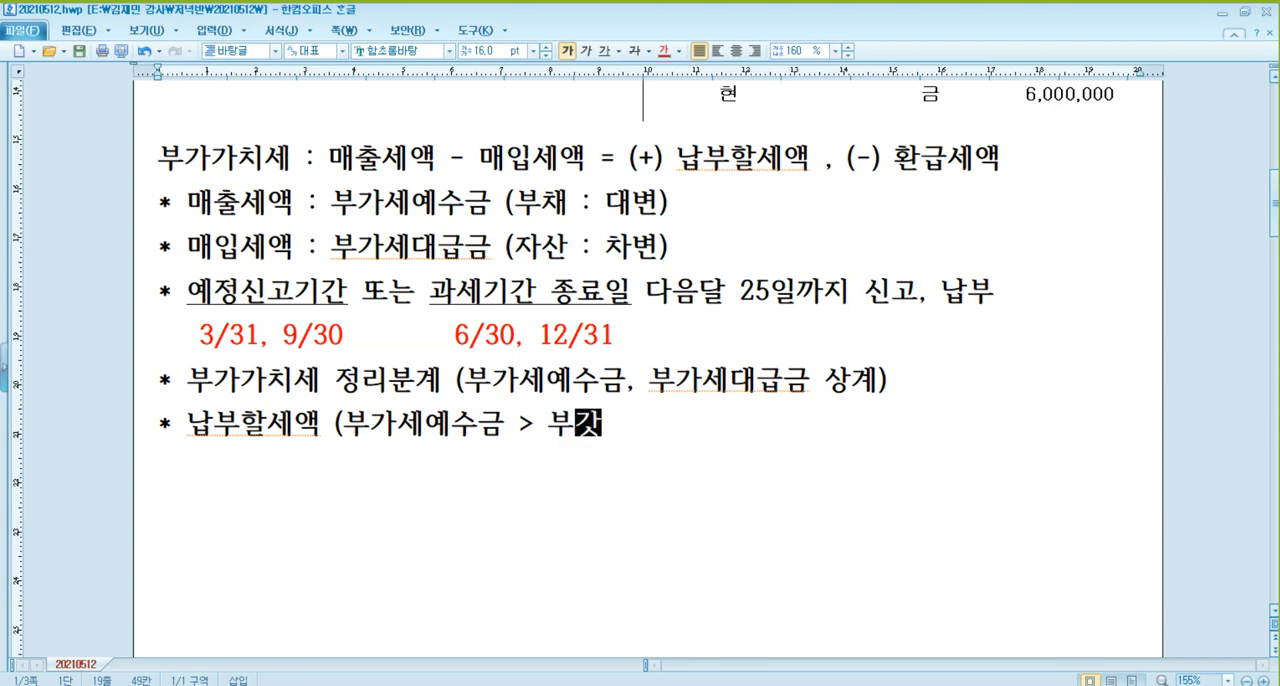
pyautogui.write('금)')
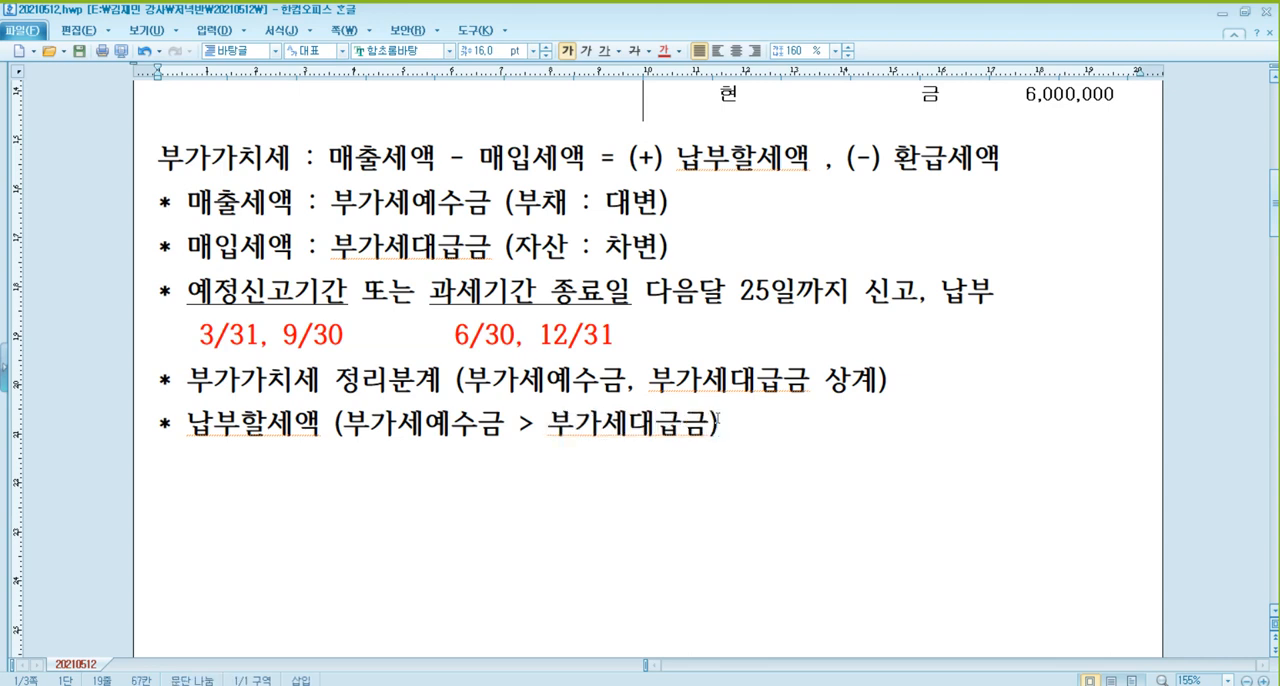
pyautogui.write(' : 미지급')
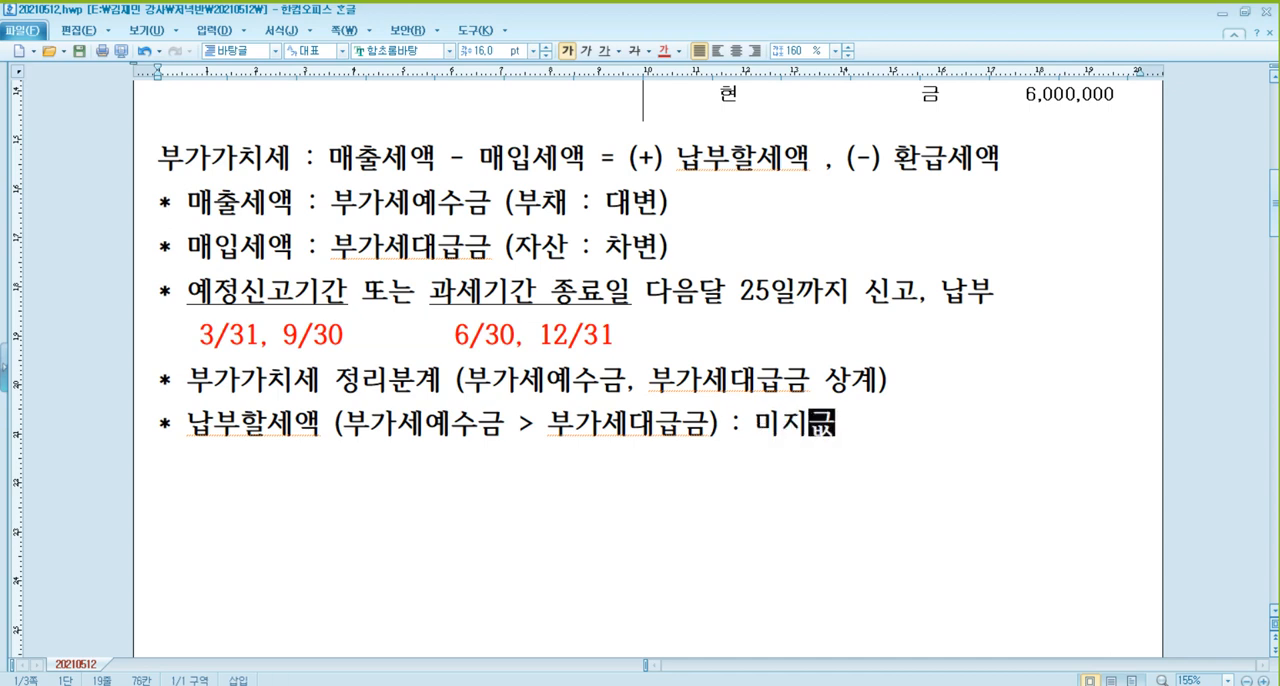
pyautogui.write('세금 (대본')
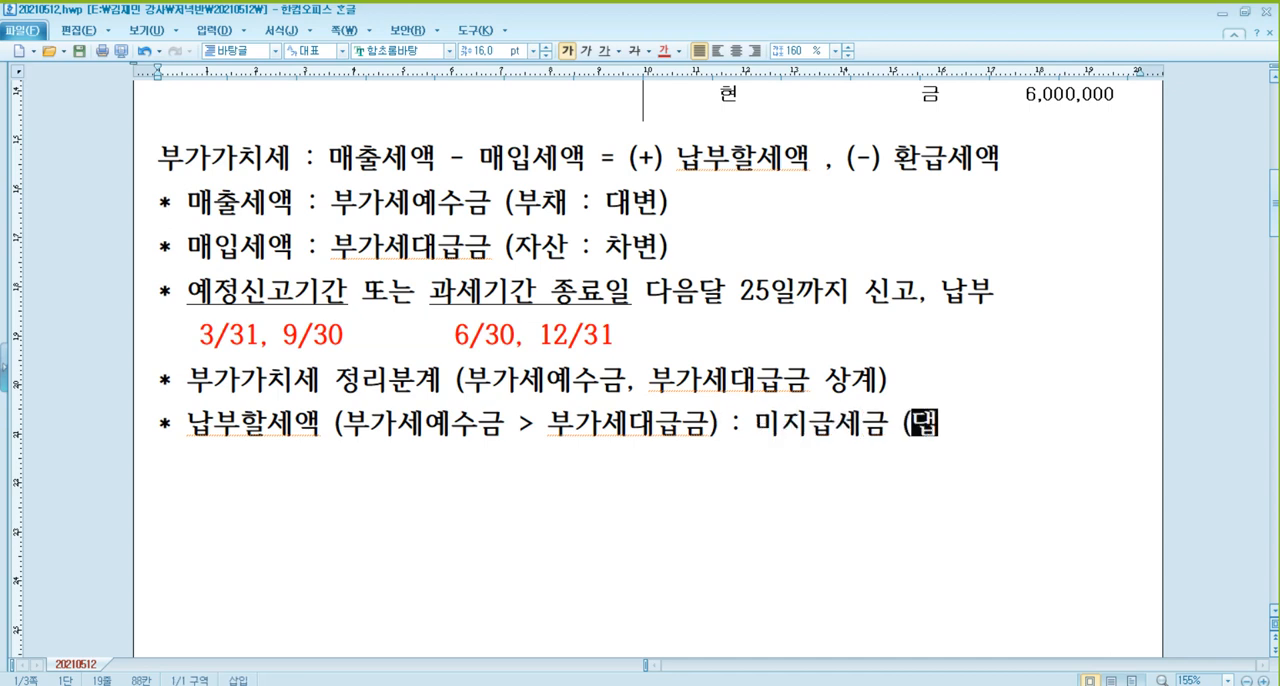
# Complete the 납부할세액 line with the account " : 미지급세금 (대변)".
pyautogui.press('BackSpace')
pyautogui.press('BackSpace')
pyautogui.write('변)')
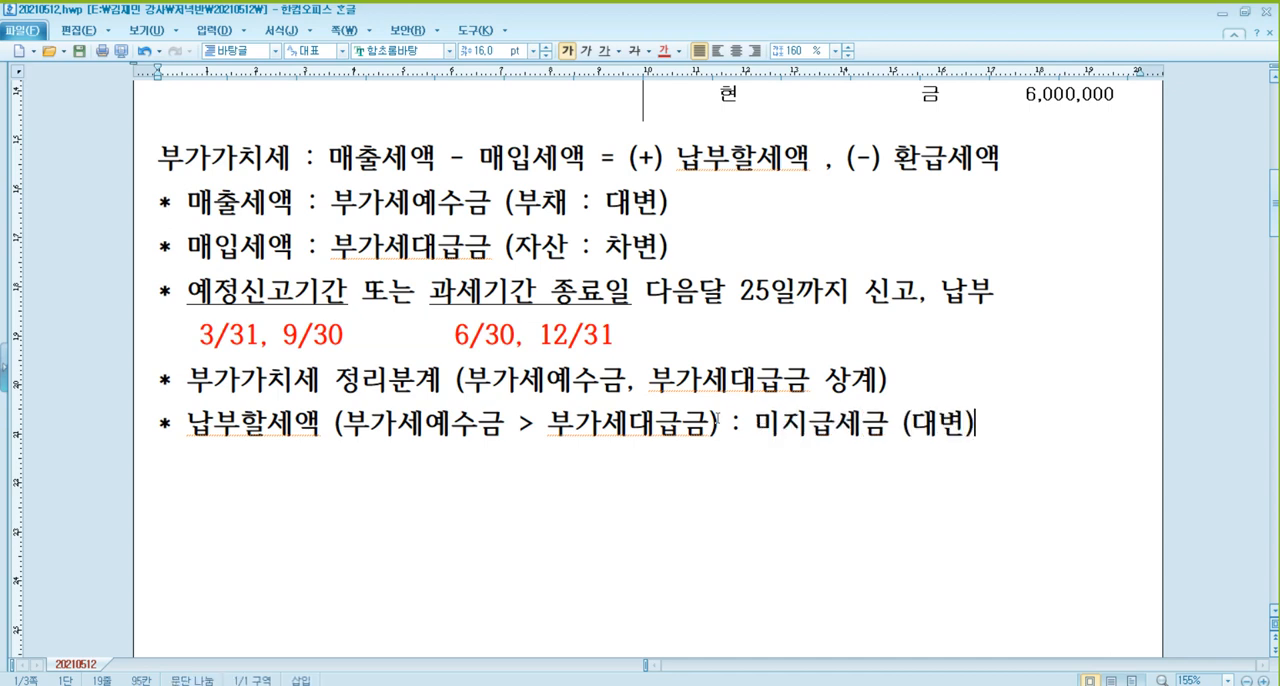
# Add a new line reading "* 환급세액 (부가세예수금 < 부가세대급금) :" below the 납부할세액 line.
pyautogui.press('Return')
pyautogui.write('* 환급세액 ')
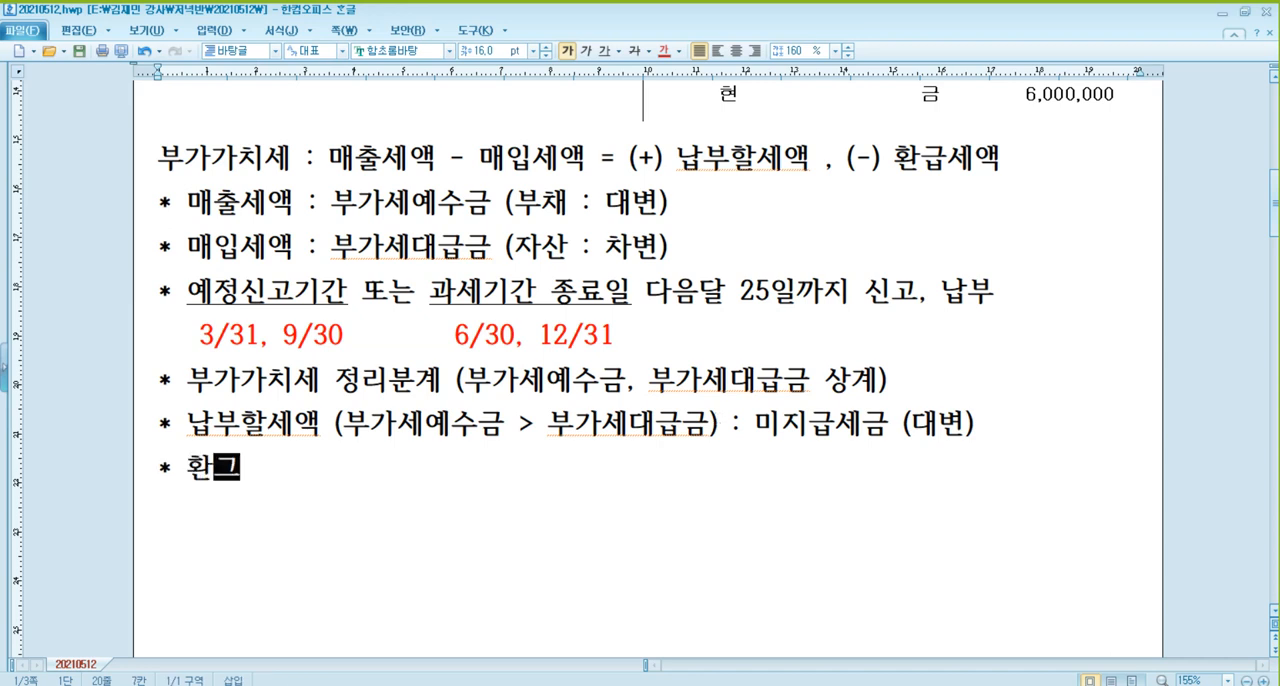
pyautogui.write('(부가세대급')
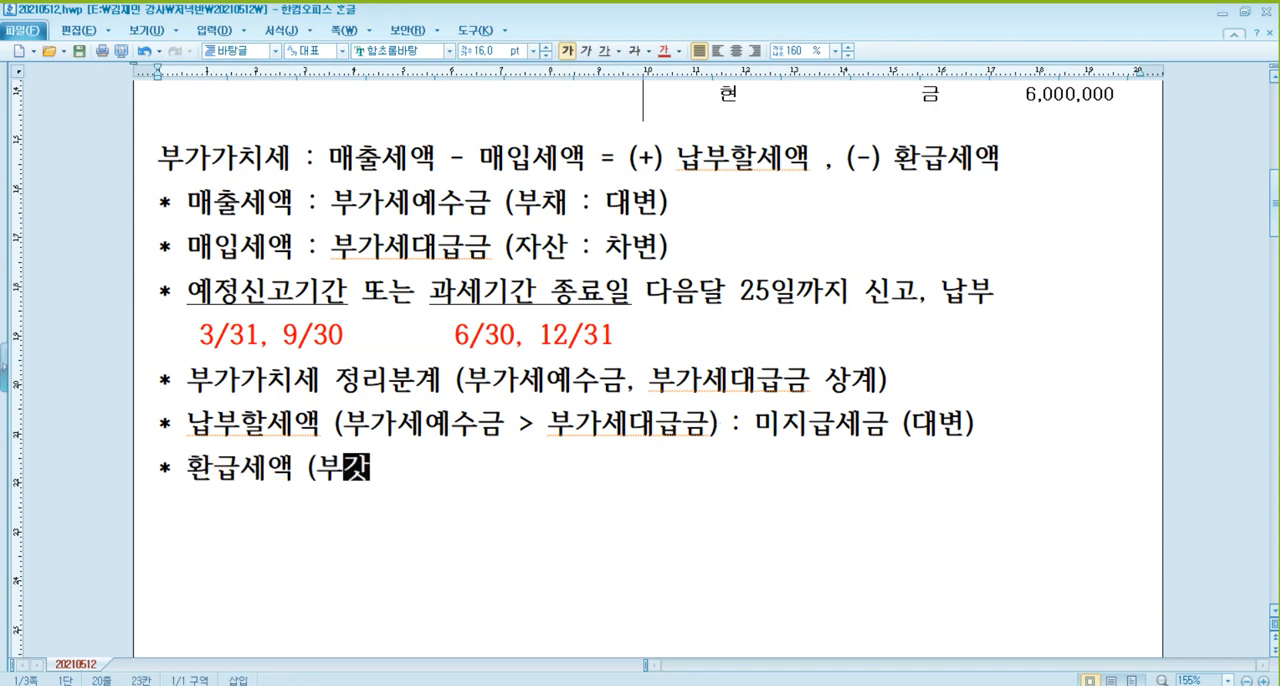
pyautogui.write('금')
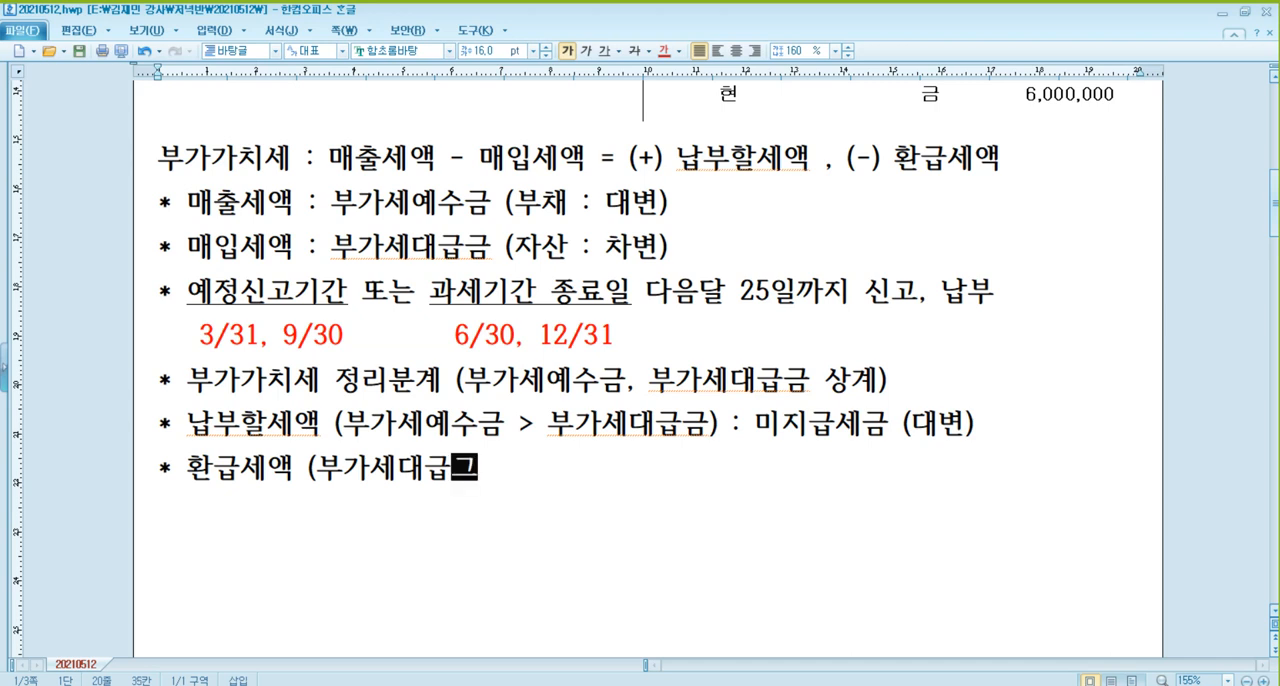
pyautogui.press('BackSpace')
pyautogui.press('BackSpace')
pyautogui.press('BackSpace')
pyautogui.press('BackSpace')
pyautogui.write('예수금 ')
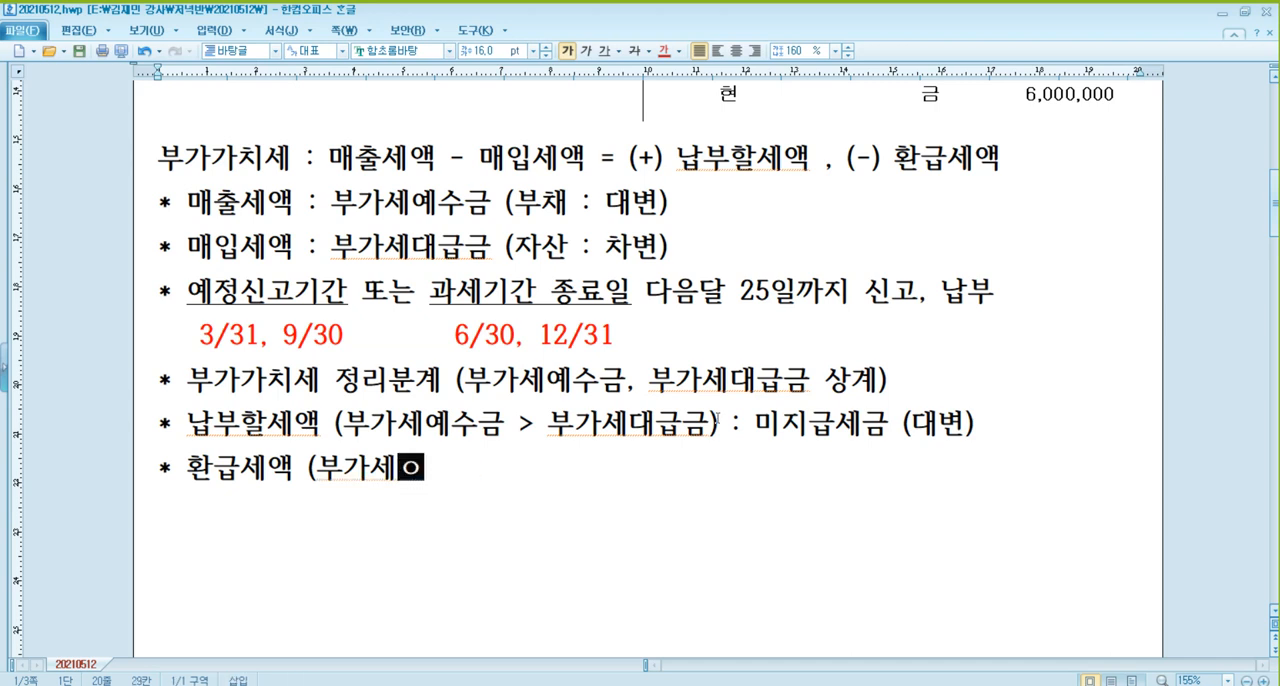
pyautogui.write('< 부')
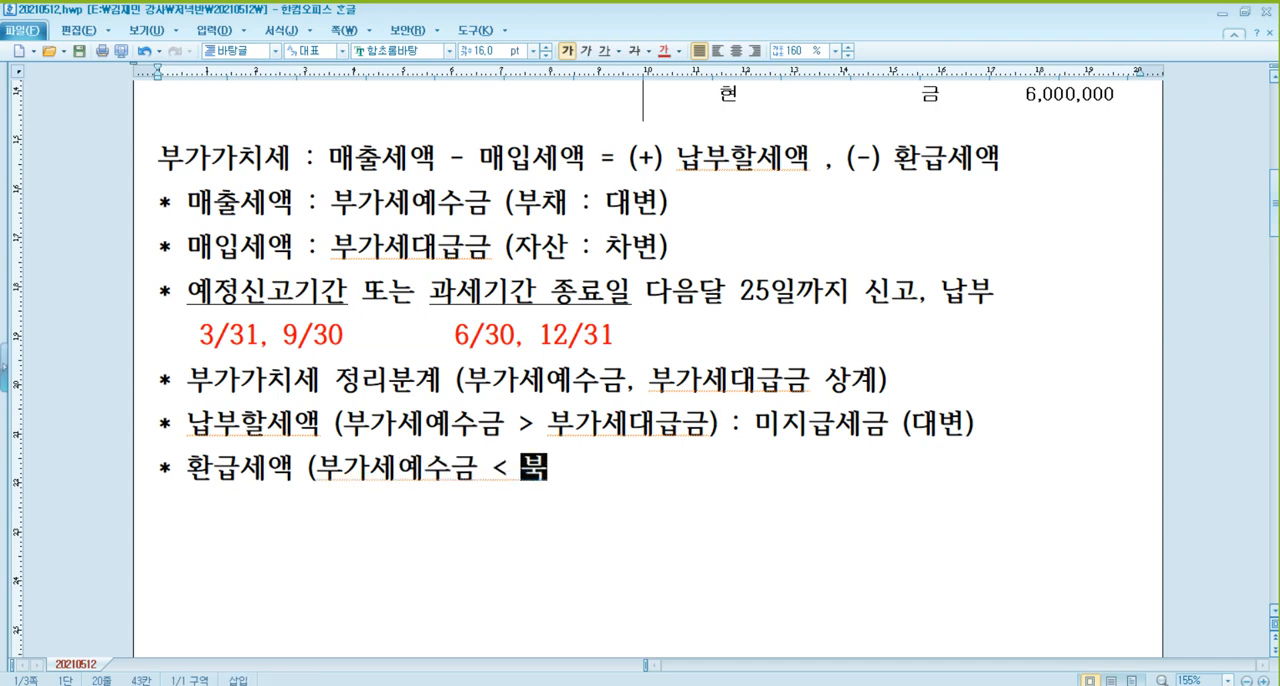
pyautogui.write('가세대급금')
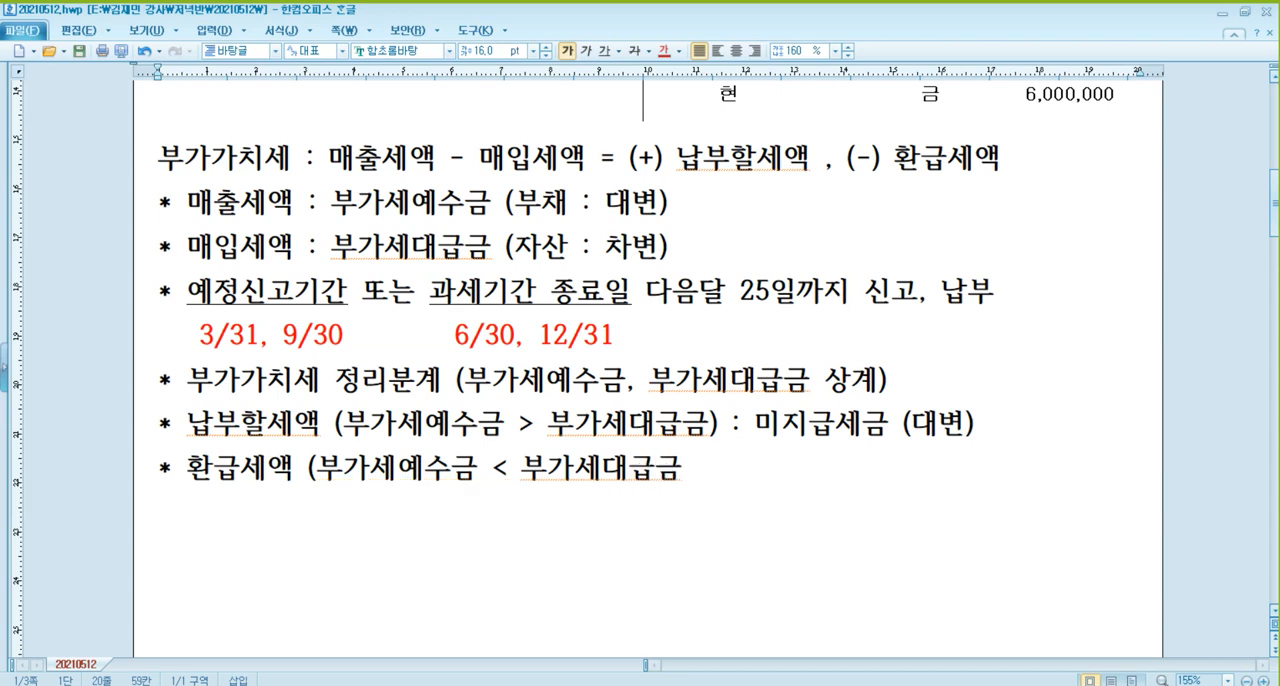
pyautogui.write(') : 미수금 (ㅊ')
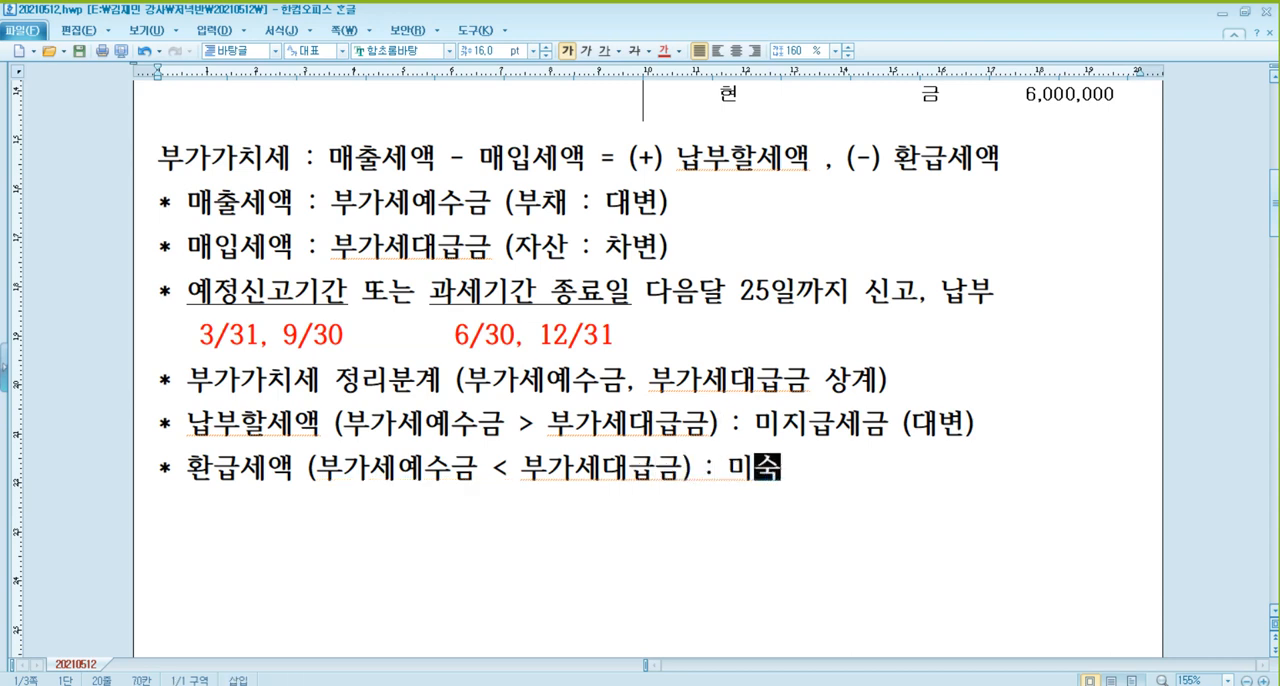
pyautogui.write('ㅏ변)')
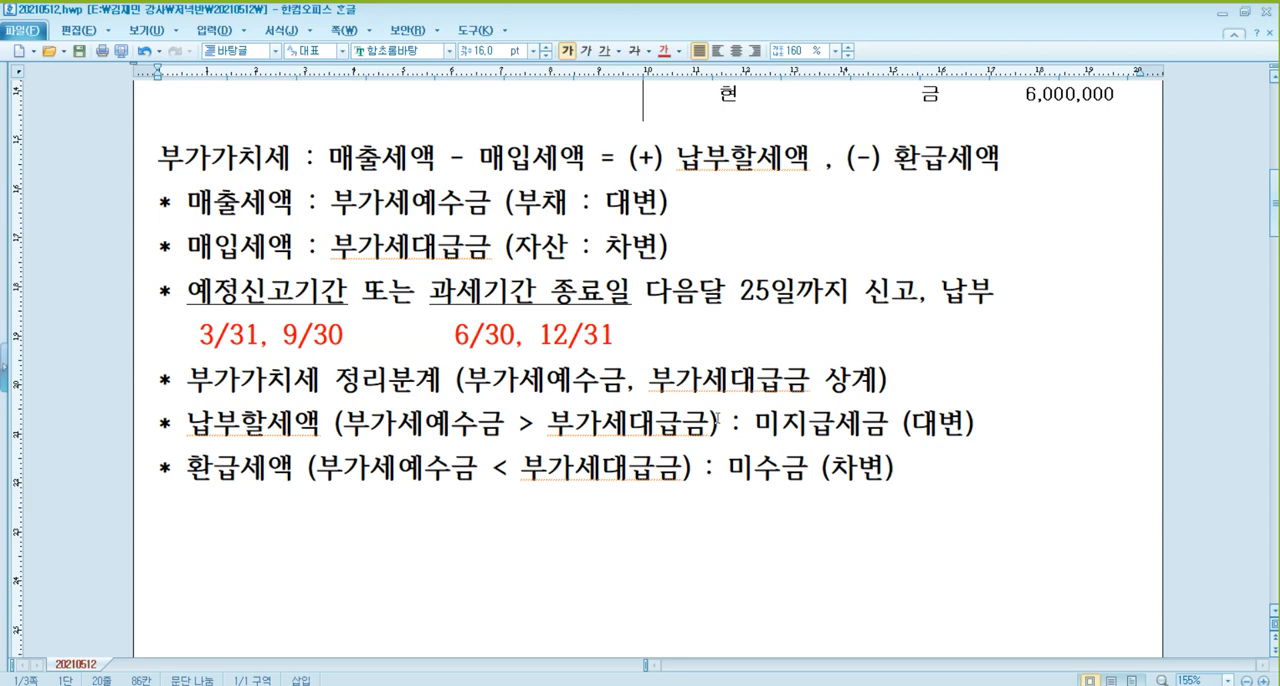
# Complete the 환급세액 line with the account "미수금 (차변)" and start an empty line below it.
pyautogui.press('Return')
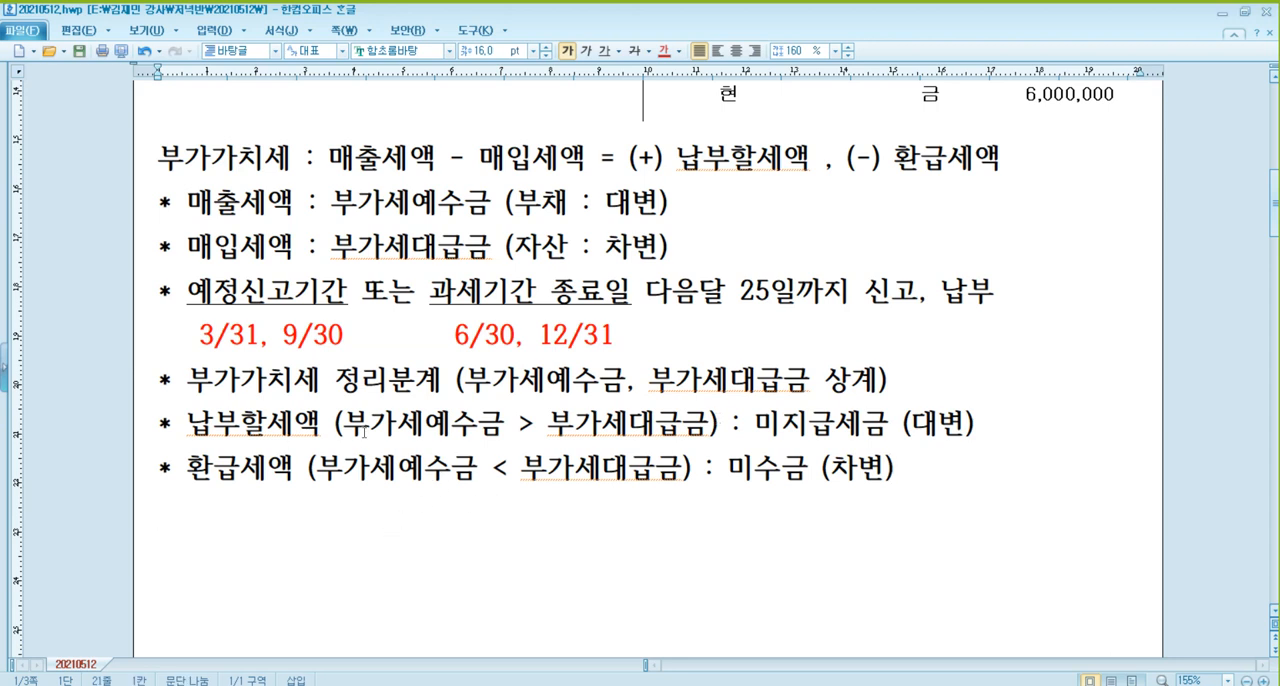
# Paste the blank (차)/(대) journal entry table between the 납부할세액 and 환급세액 lines.
pyautogui.click(1015, 421)
pyautogui.press('Return')
pyautogui.hotkey('ctrl', 'v')
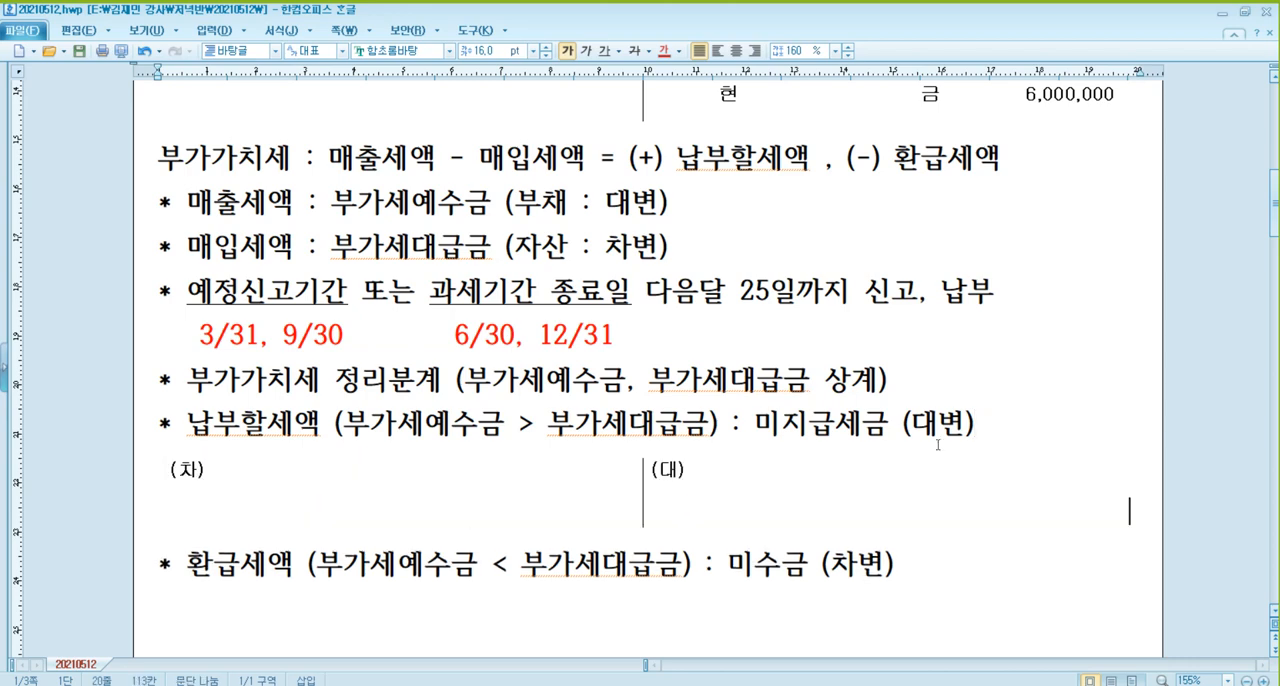
# Fill the debit side of the table under the 납부할세액 line with 부가세예수금 and the amount XXXXX.
pyautogui.scroll(-3, 808, 420)
pyautogui.scroll(2, 525, 178)
pyautogui.click(436, 522)
pyautogui.write('부가세예수금')
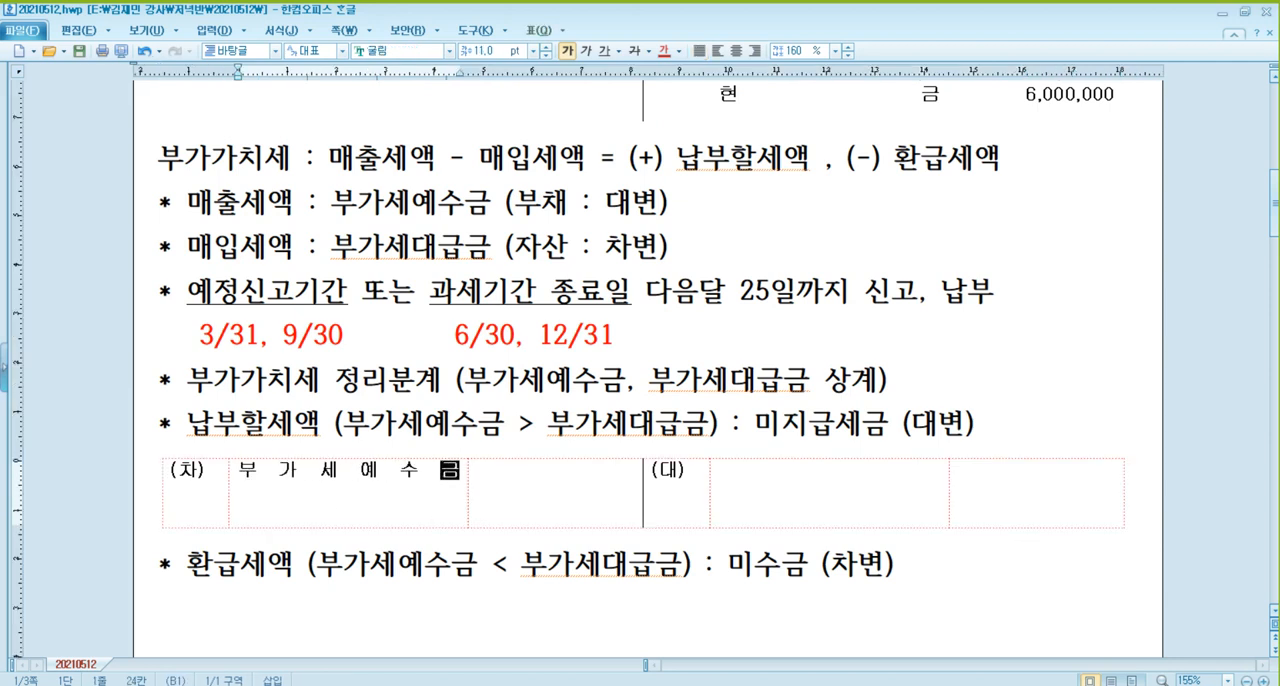
pyautogui.press('Tab')
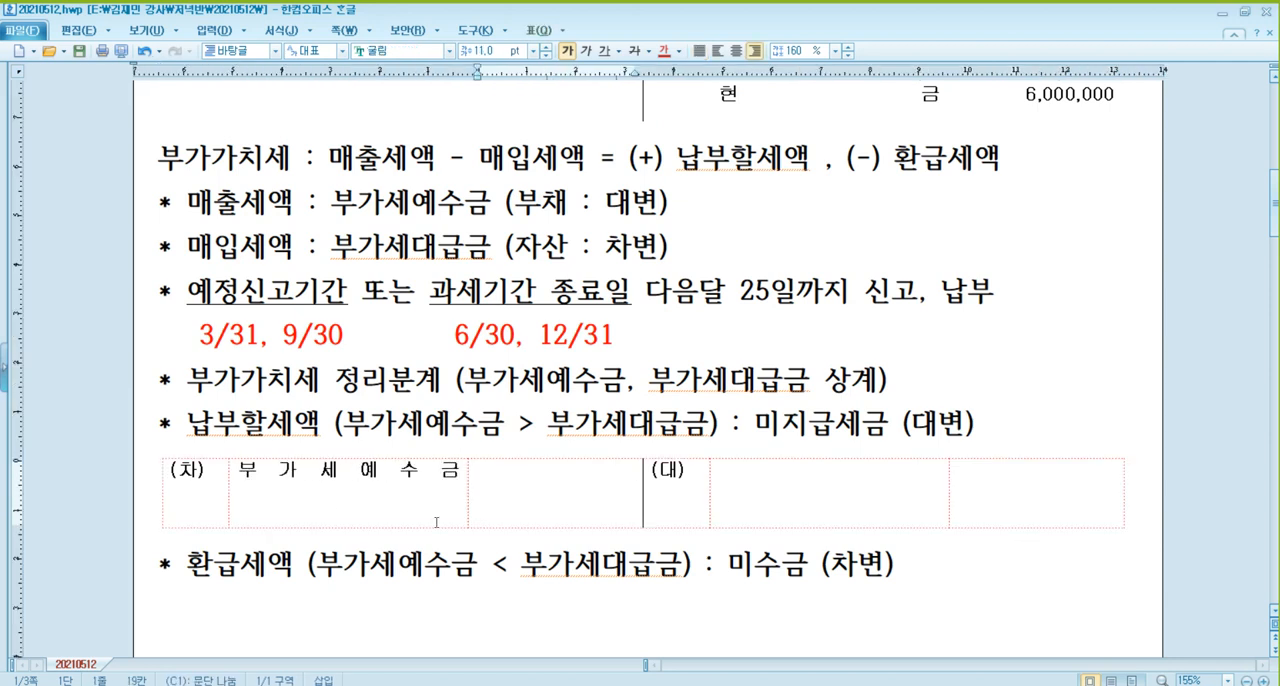
pyautogui.write('XXXXX')
pyautogui.press('Tab')
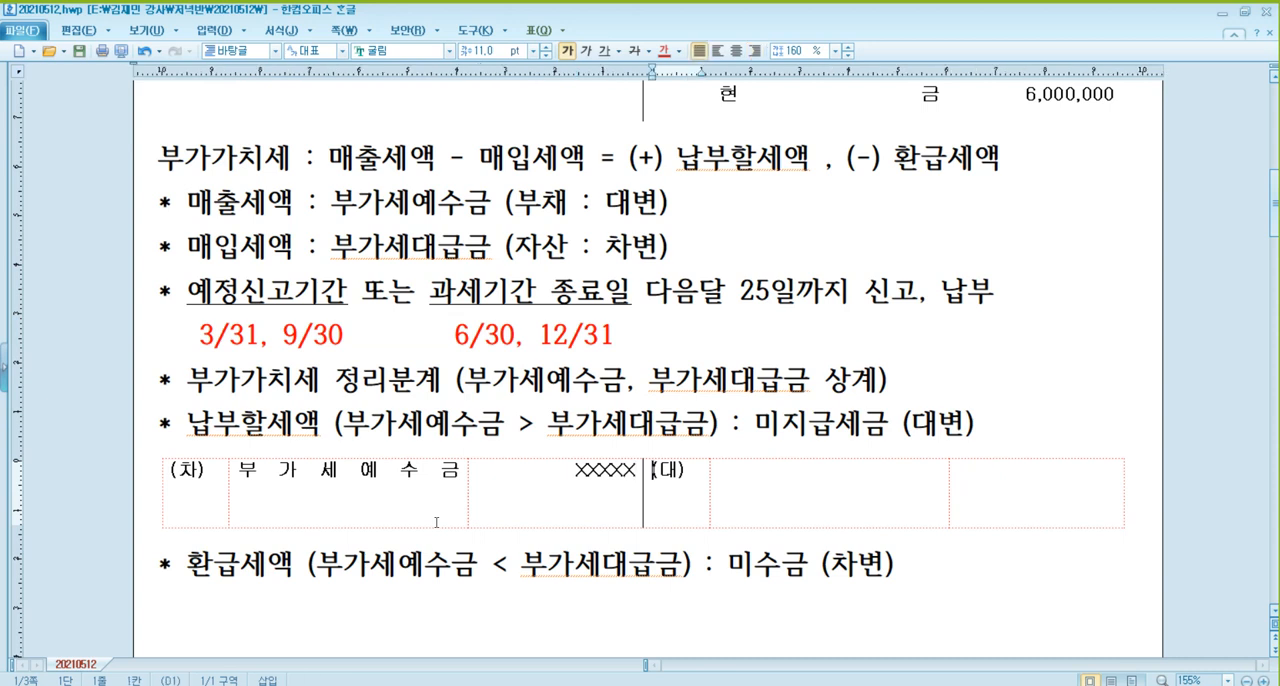
# Enter 부가세대급금 with amount XXXX on the credit side of the 납부할세액 entry, plus XXX on a second amount line.
pyautogui.press('Tab')
pyautogui.write('부가세대급금')
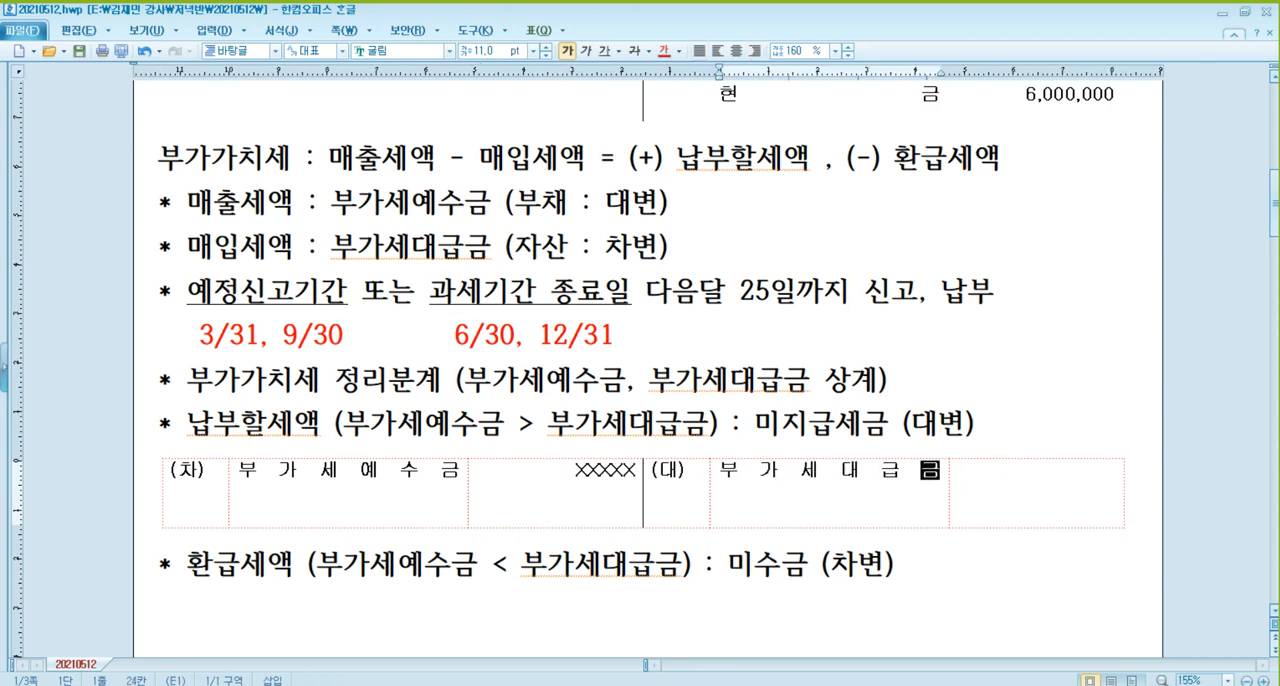
pyautogui.press('Tab')
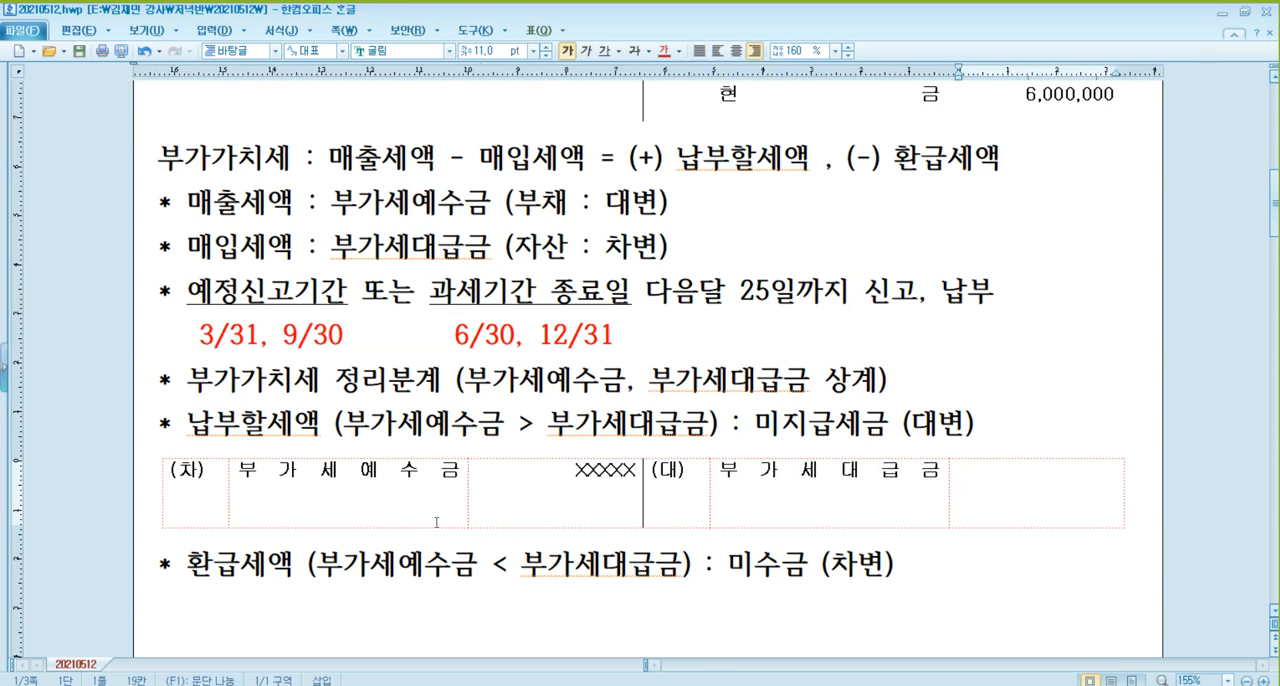
pyautogui.write('XXXXXX')
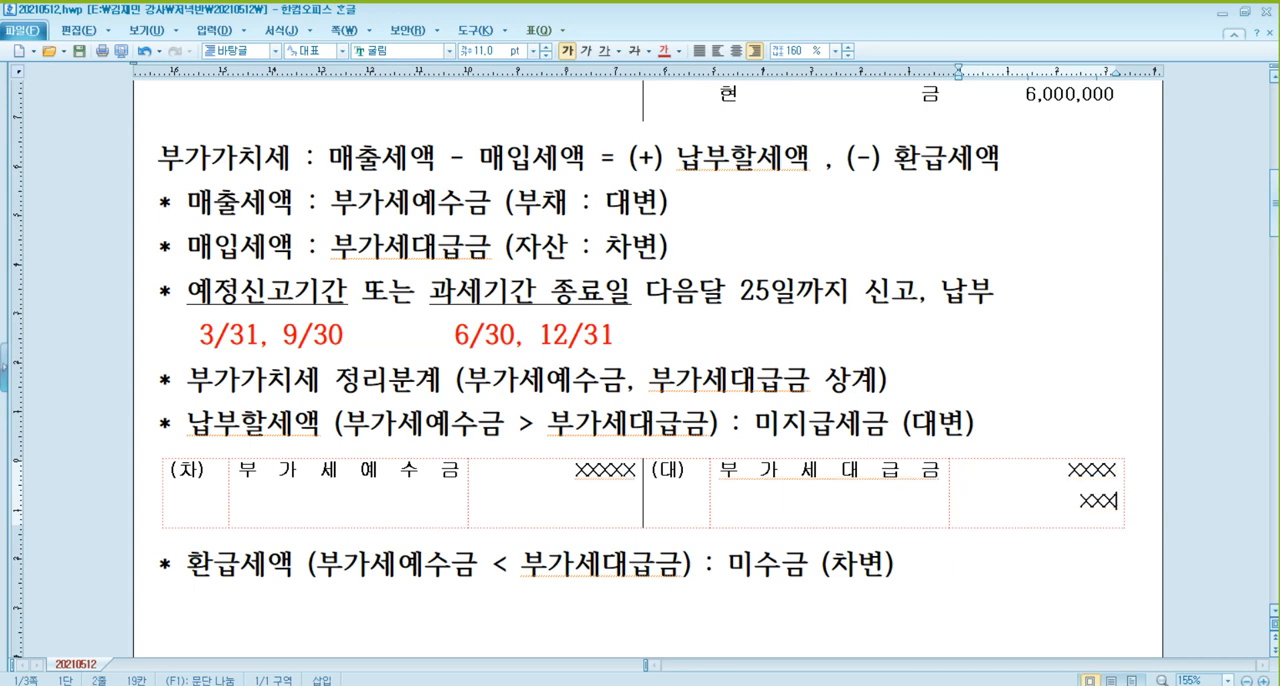
# Add 미지급세금 as the second credit account of the 납부할세액 entry, beside the XXX amount.
pyautogui.press('Up')
pyautogui.press('Home')
pyautogui.press('Left')
pyautogui.press('Return')
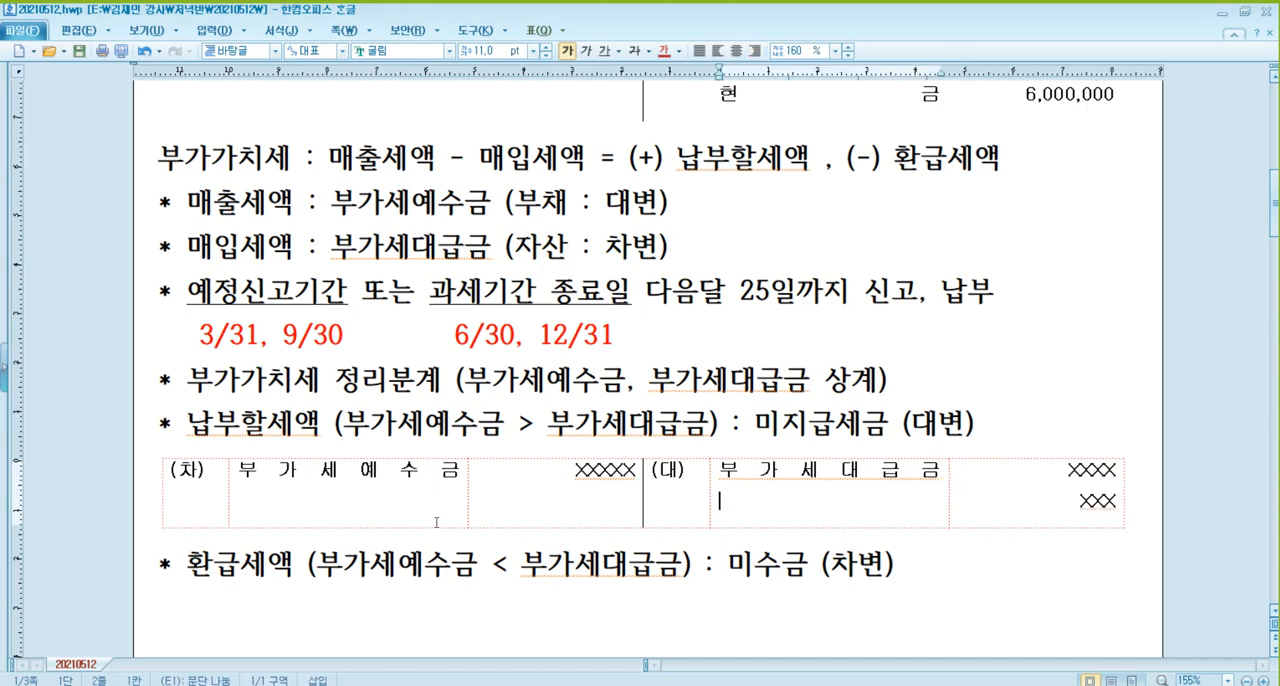
pyautogui.write('미지급세금')
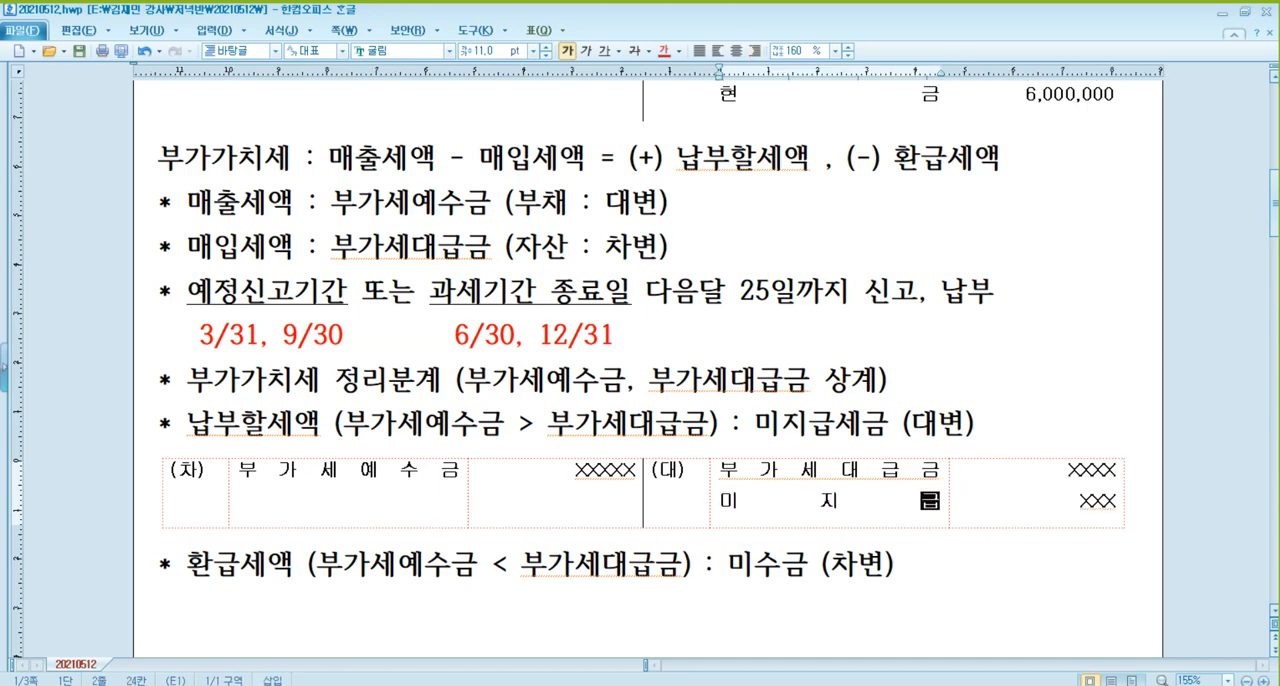
# Paste the blank (차)/(대) journal entry table below the 환급세액 line.
pyautogui.click(366, 597)
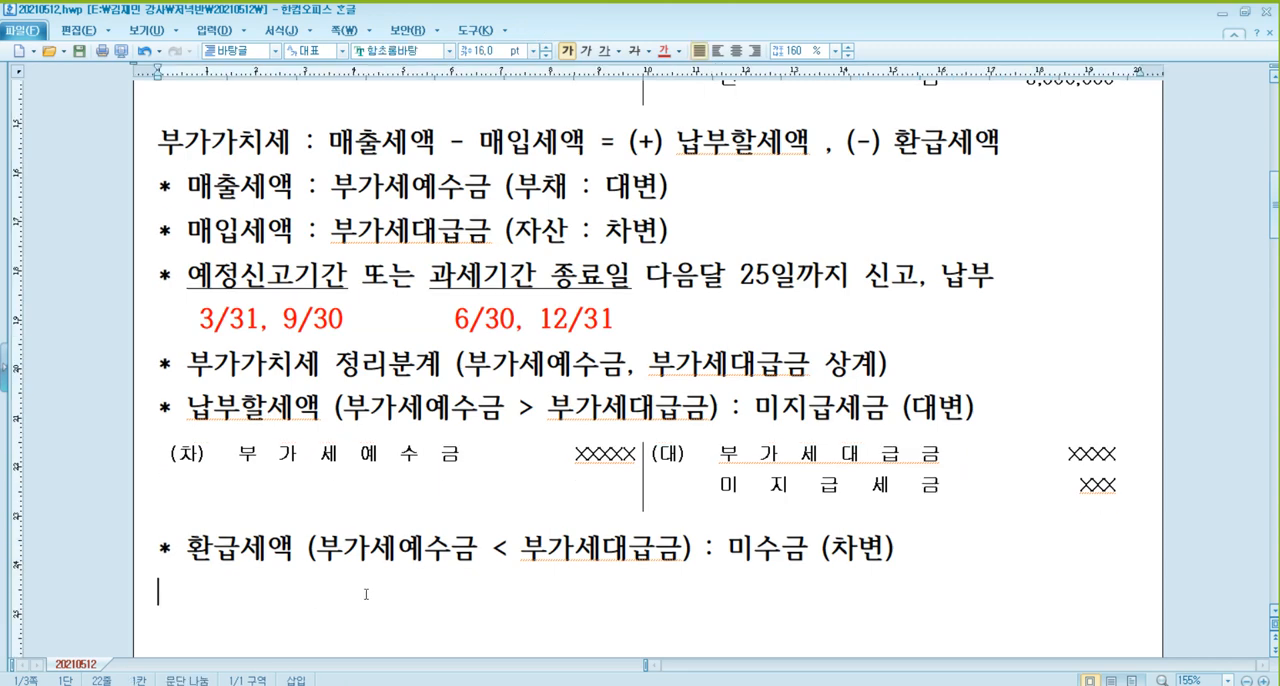
pyautogui.write('(차)\t\t\t(대)')
pyautogui.click(366, 571)
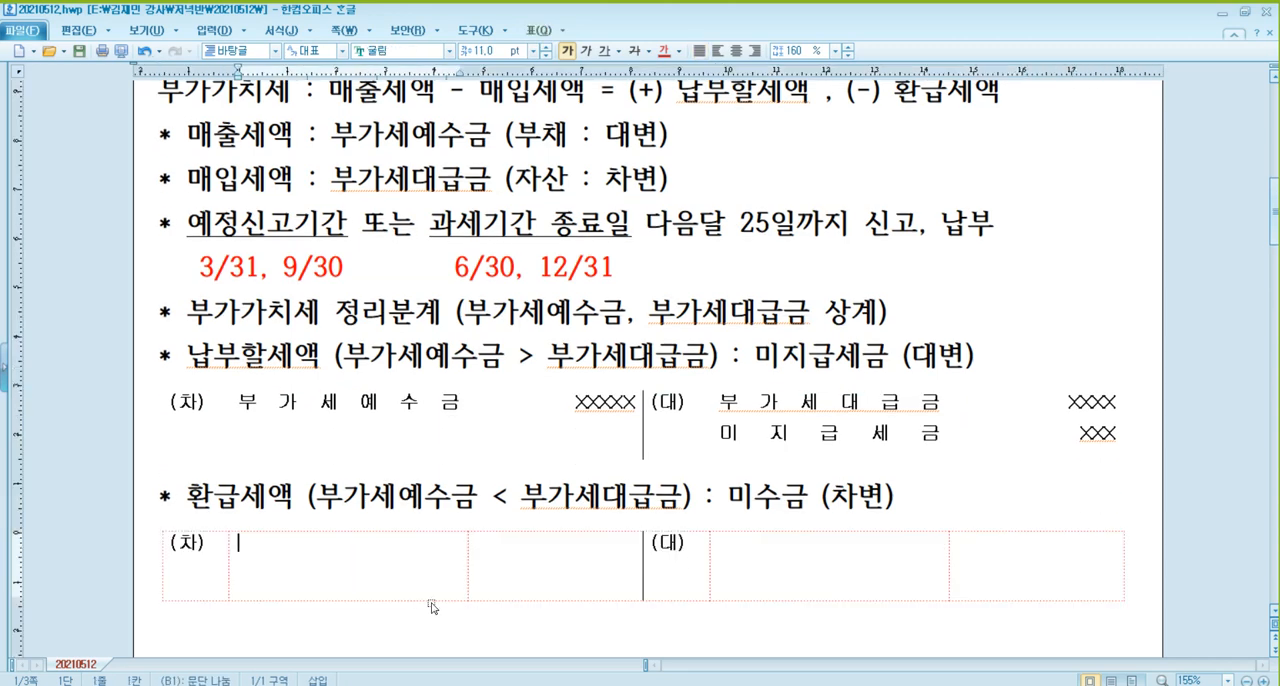
# Fill the debit side of the 환급세액 entry with 부가세예수금 and the amount XXXX.
pyautogui.write('부가세예수금')
pyautogui.press('Tab')
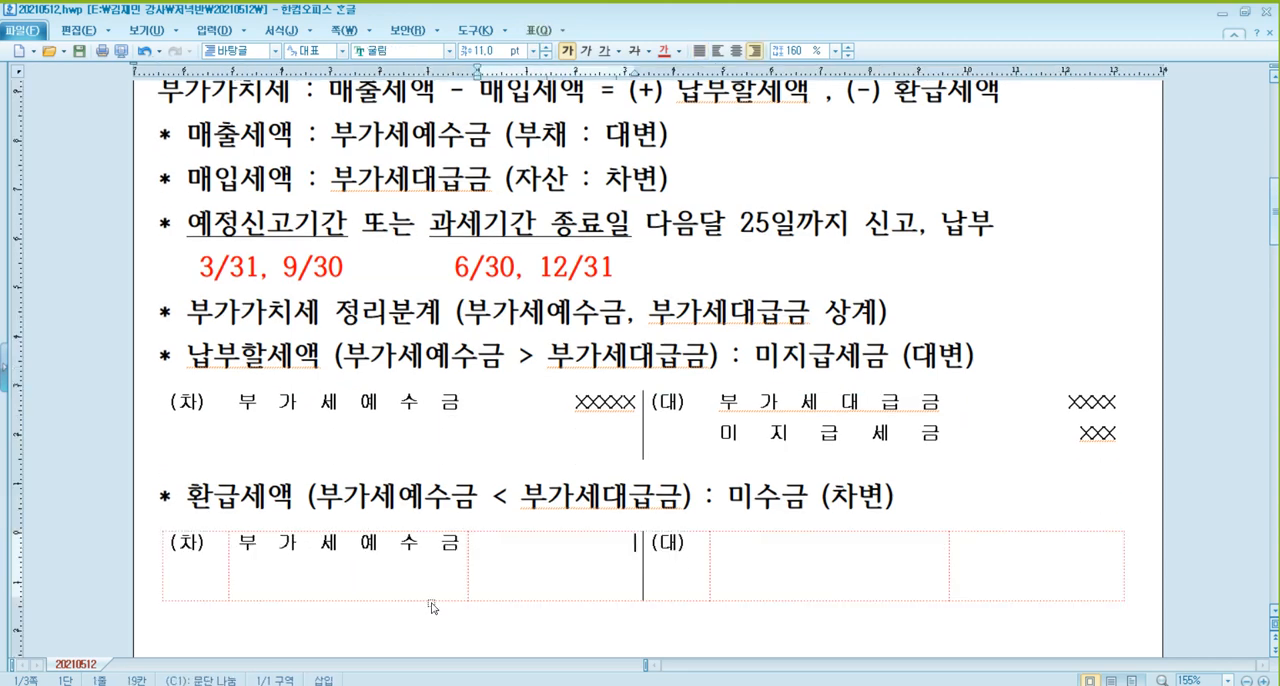
pyautogui.write('XXXX')
pyautogui.press('Tab')
pyautogui.press('Tab')
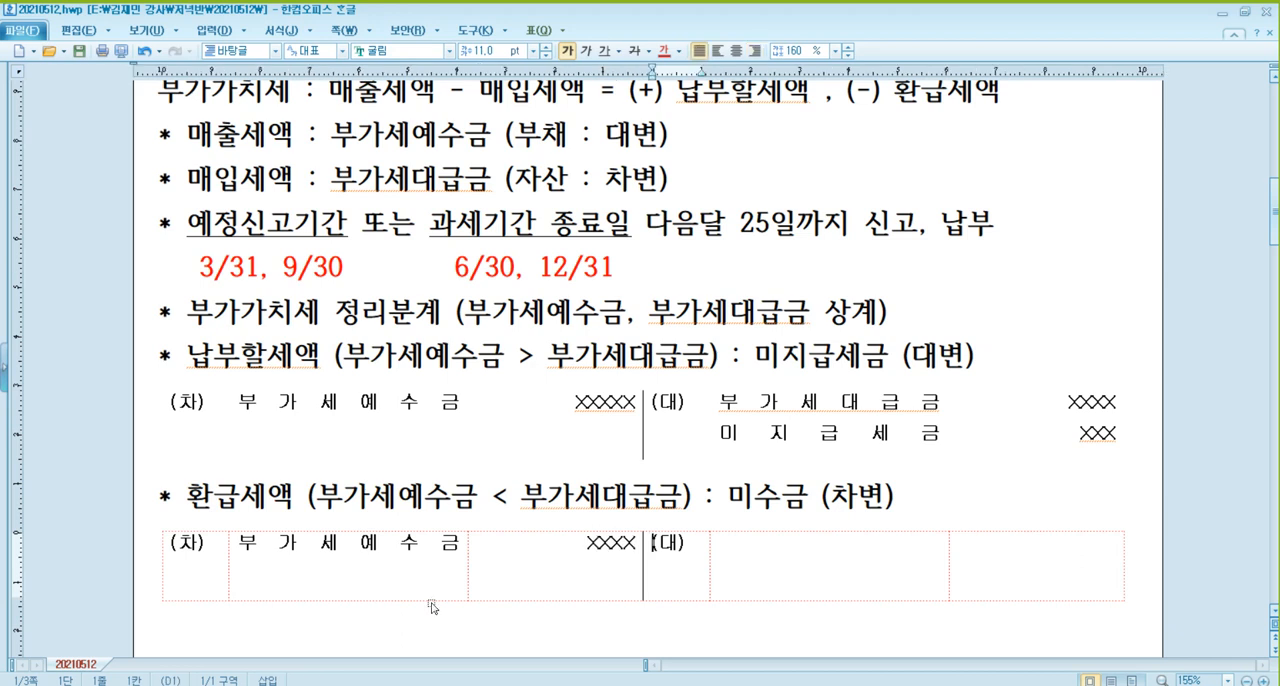
# Enter 부가세대급금 with the amount XXXXX on the credit side of the 환급세액 entry.
pyautogui.write('qnrktpeo')
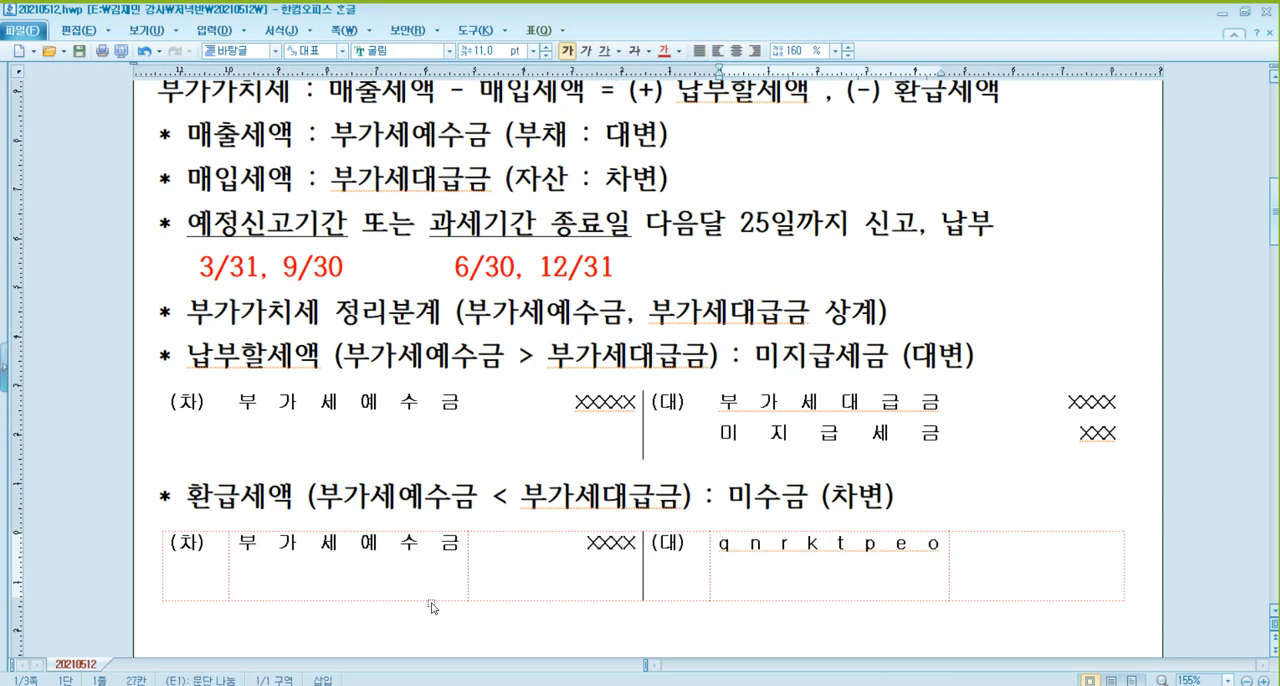
pyautogui.press('BackSpace')
pyautogui.press('BackSpace')
pyautogui.press('BackSpace')
pyautogui.press('BackSpace')
pyautogui.press('BackSpace')
pyautogui.press('BackSpace')
pyautogui.press('BackSpace')
pyautogui.press('BackSpace')
pyautogui.write('부가세대급')
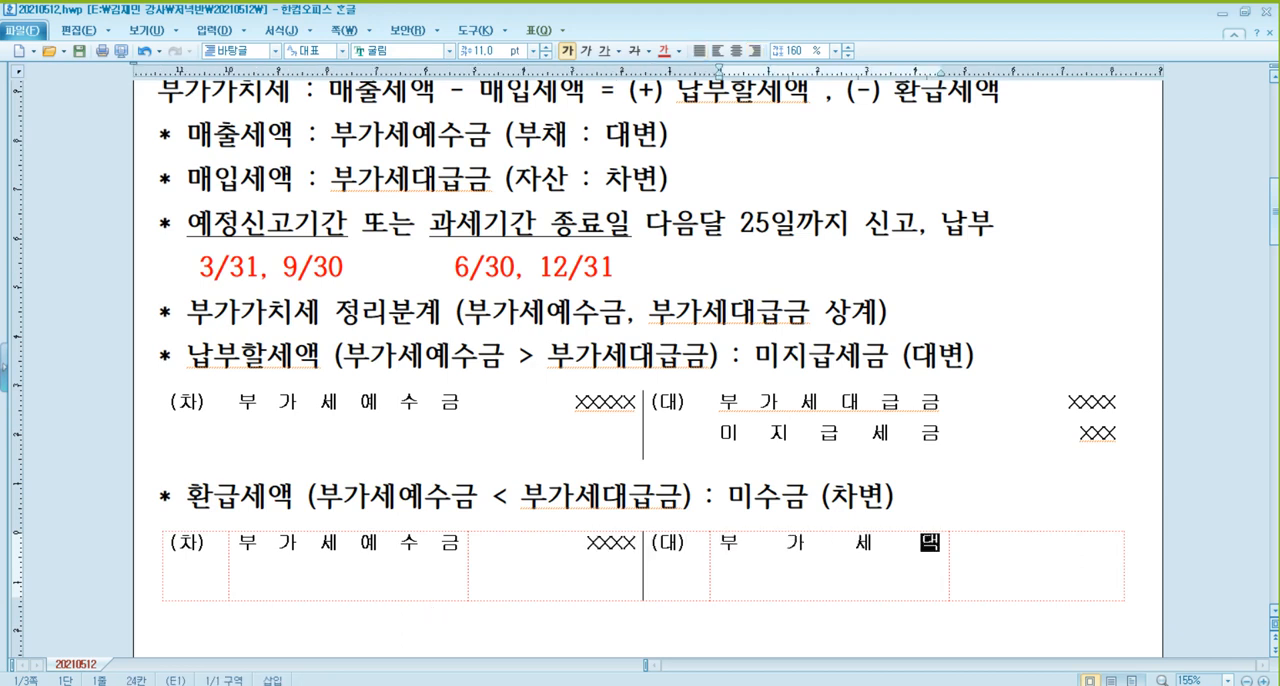
pyautogui.write('금')
pyautogui.press('Tab')
pyautogui.write('X')
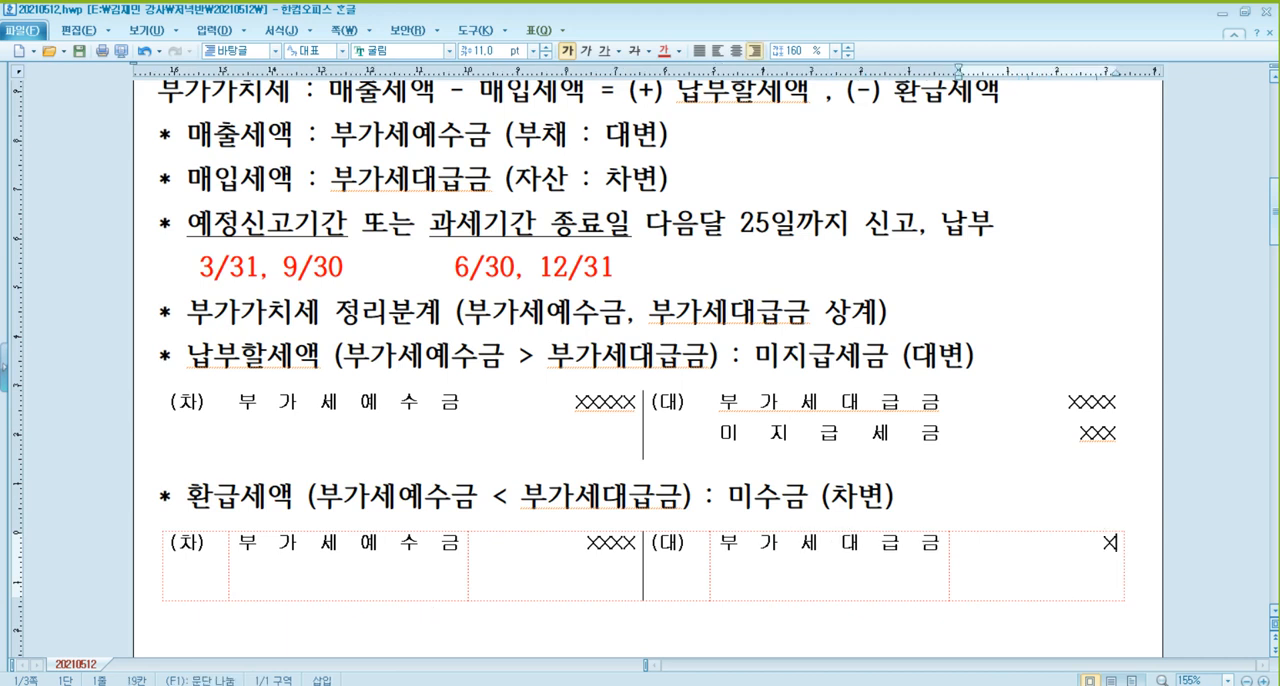
pyautogui.write('XXXX')
# Add a second debit line to the 환급세액 entry with the account 미수금 and the amount XXX.
pyautogui.click(634, 547)
pyautogui.press('Return')
pyautogui.write('XXX')
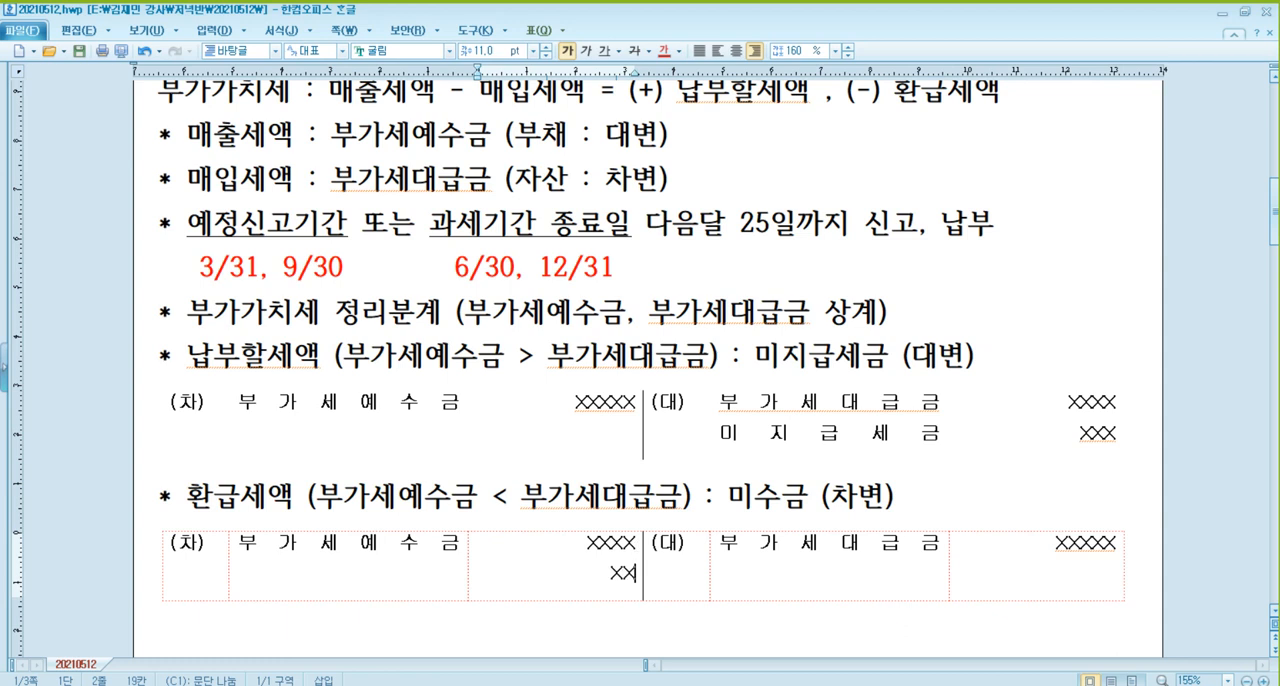
pyautogui.press('Left')
pyautogui.press('Left')
pyautogui.press('Left')
pyautogui.press('Left')
pyautogui.press('Left')
pyautogui.press('Return')
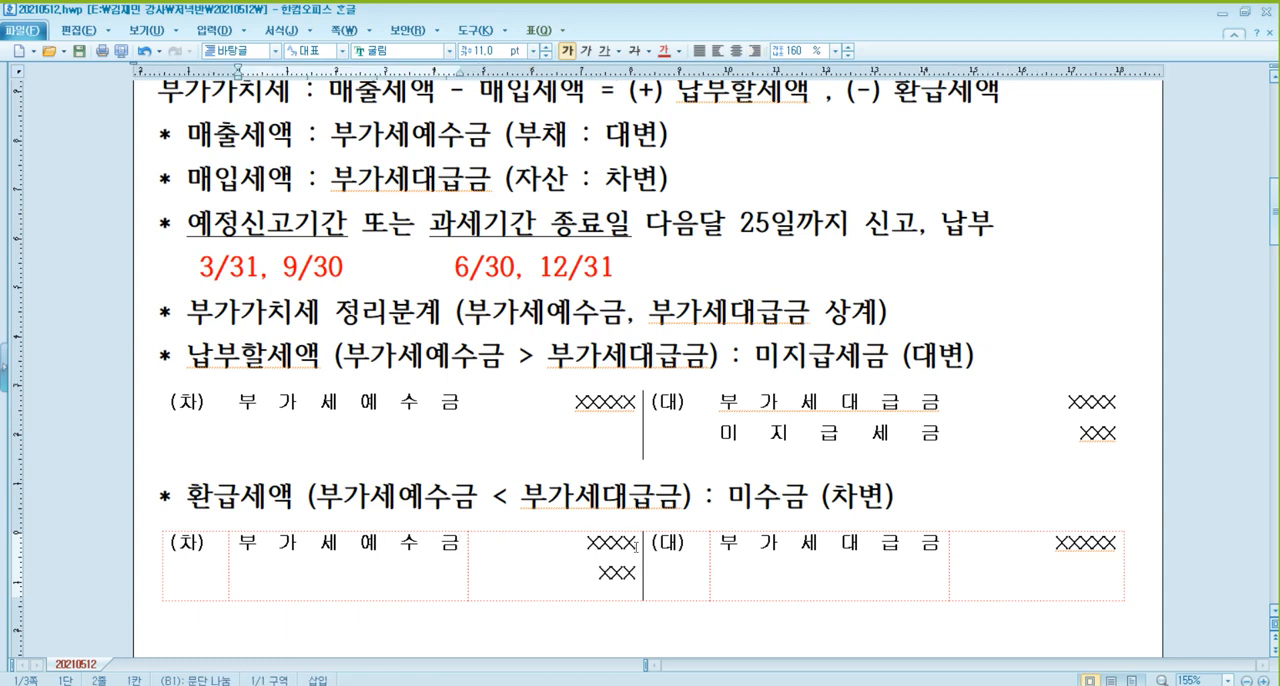
pyautogui.write('미수금')
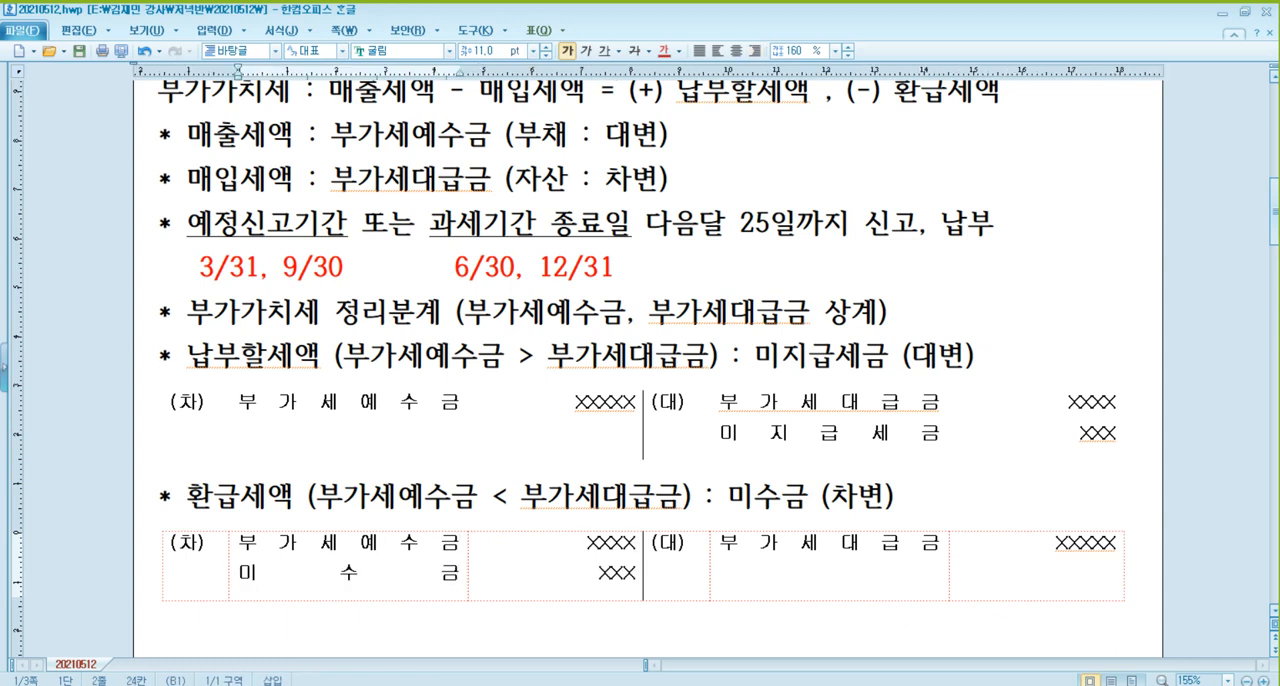
# Review the period-end dates and the debit and credit accounts in the 납부할세액 and 환급세액 journal entries.
pyautogui.scroll(-3, 702, 433)
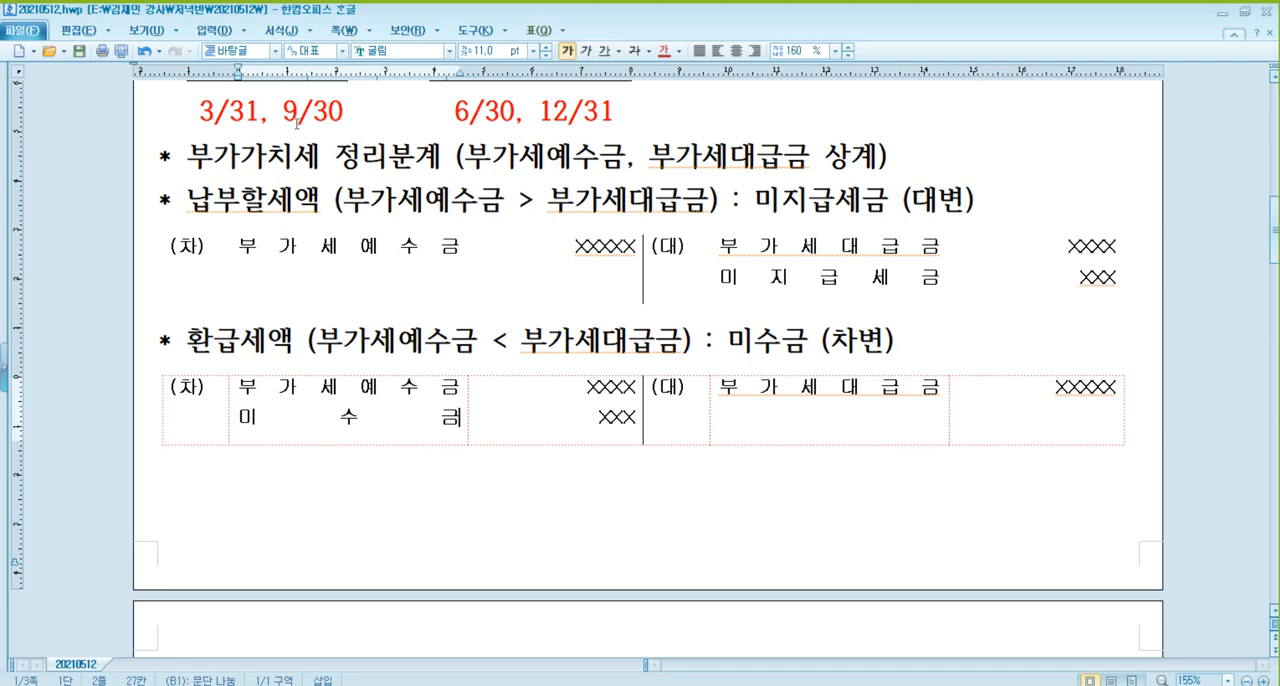
pyautogui.click(584, 117)
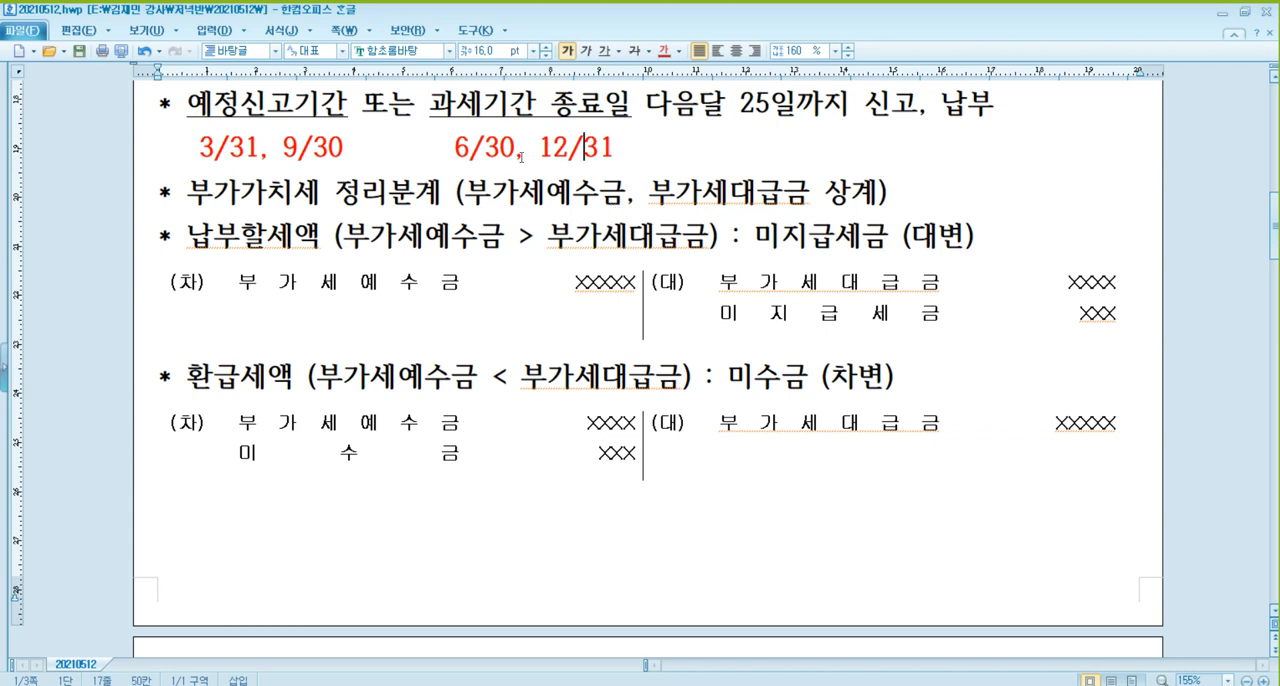
pyautogui.click(457, 140)
pyautogui.click(585, 152)
pyautogui.click(514, 153)
pyautogui.click(604, 157)
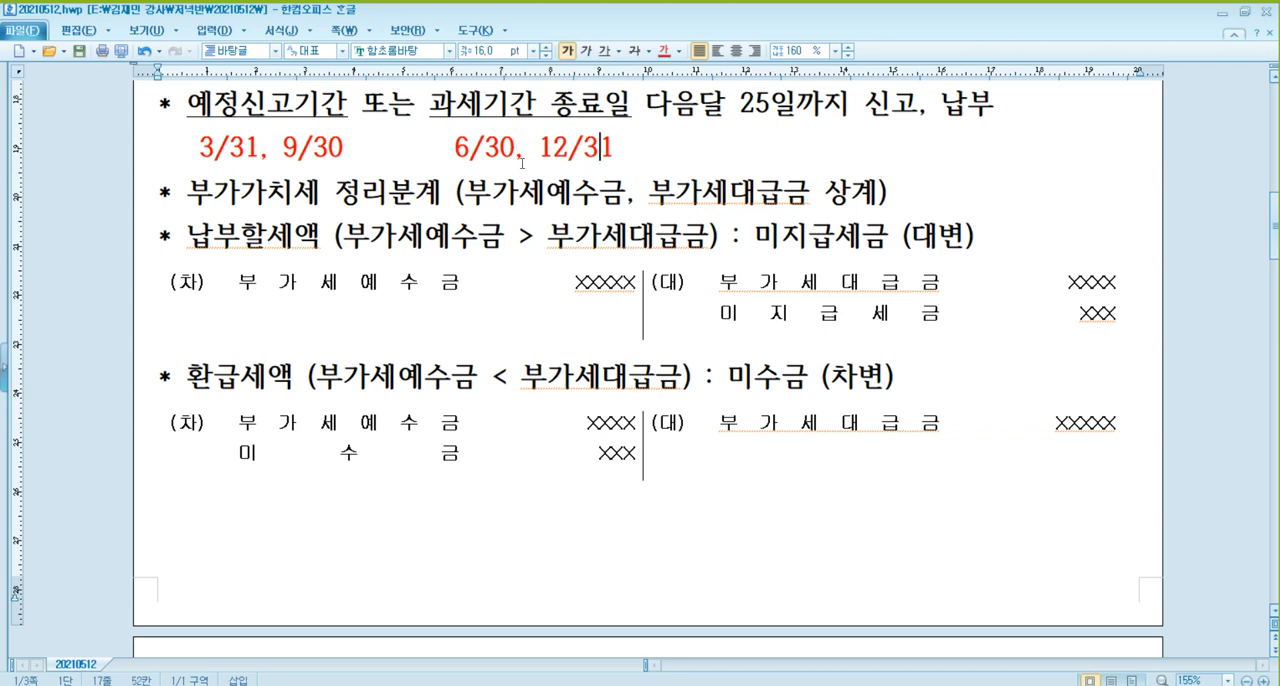
pyautogui.click(408, 289)
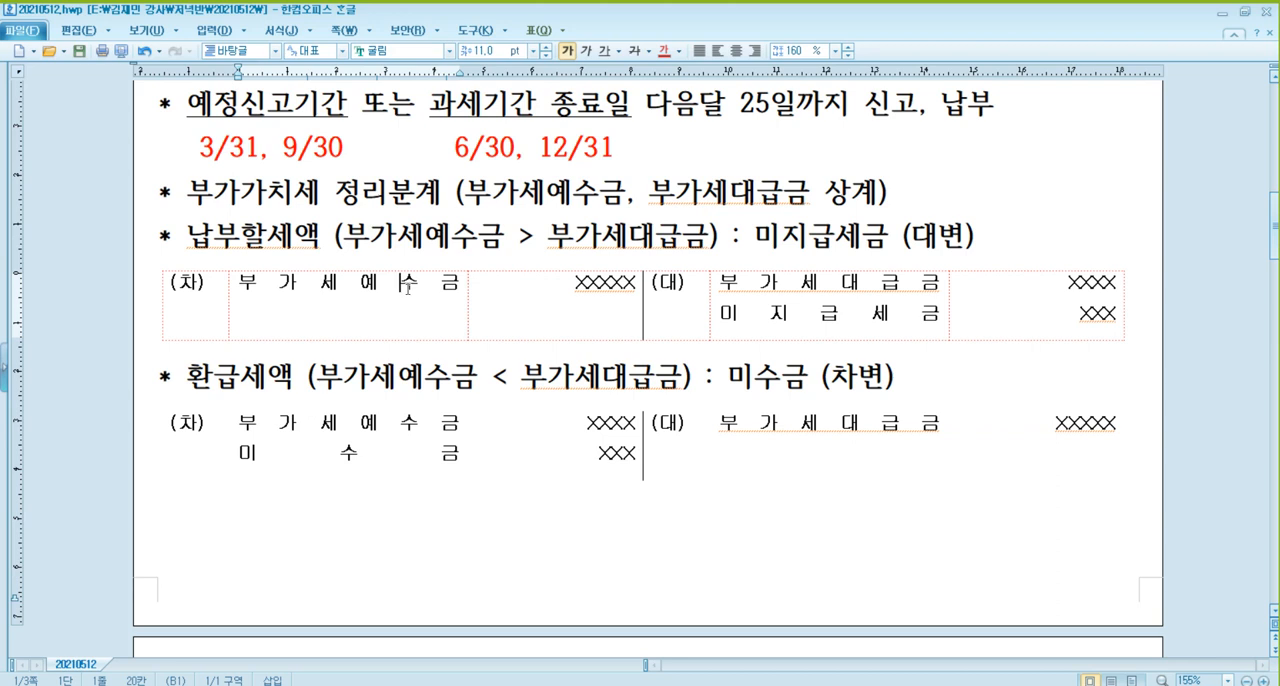
pyautogui.click(904, 289)
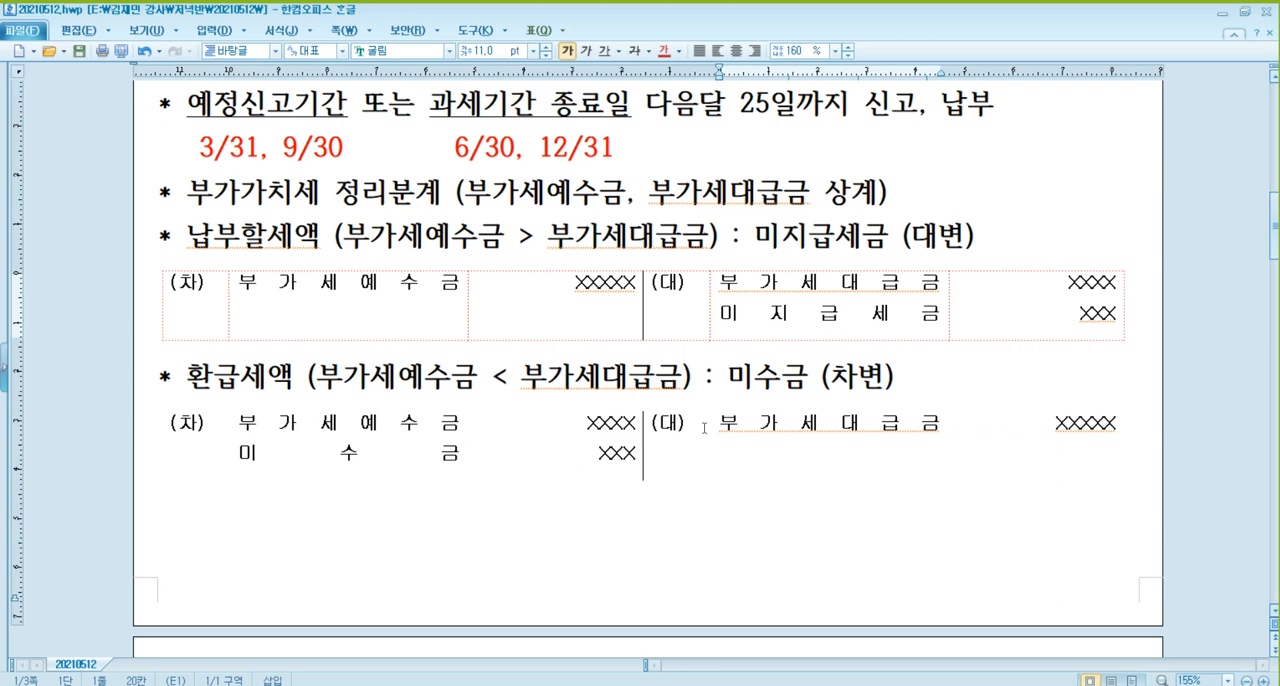
pyautogui.click(390, 299)
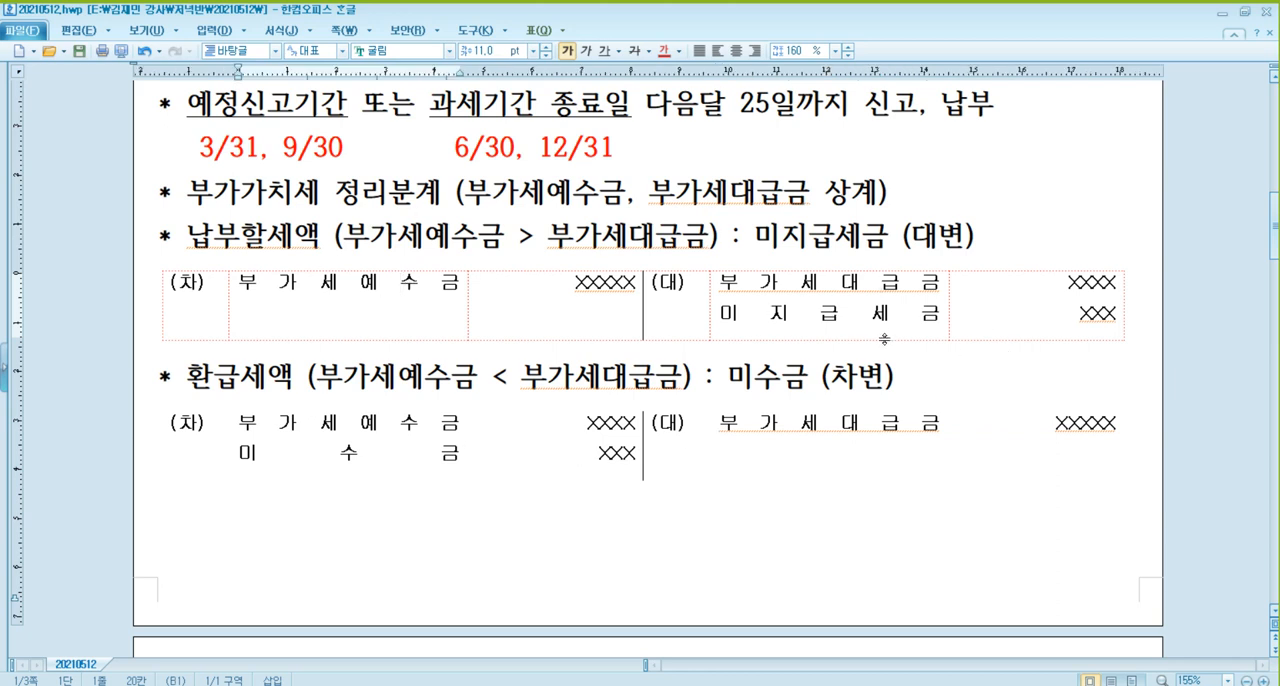
pyautogui.click(868, 317)
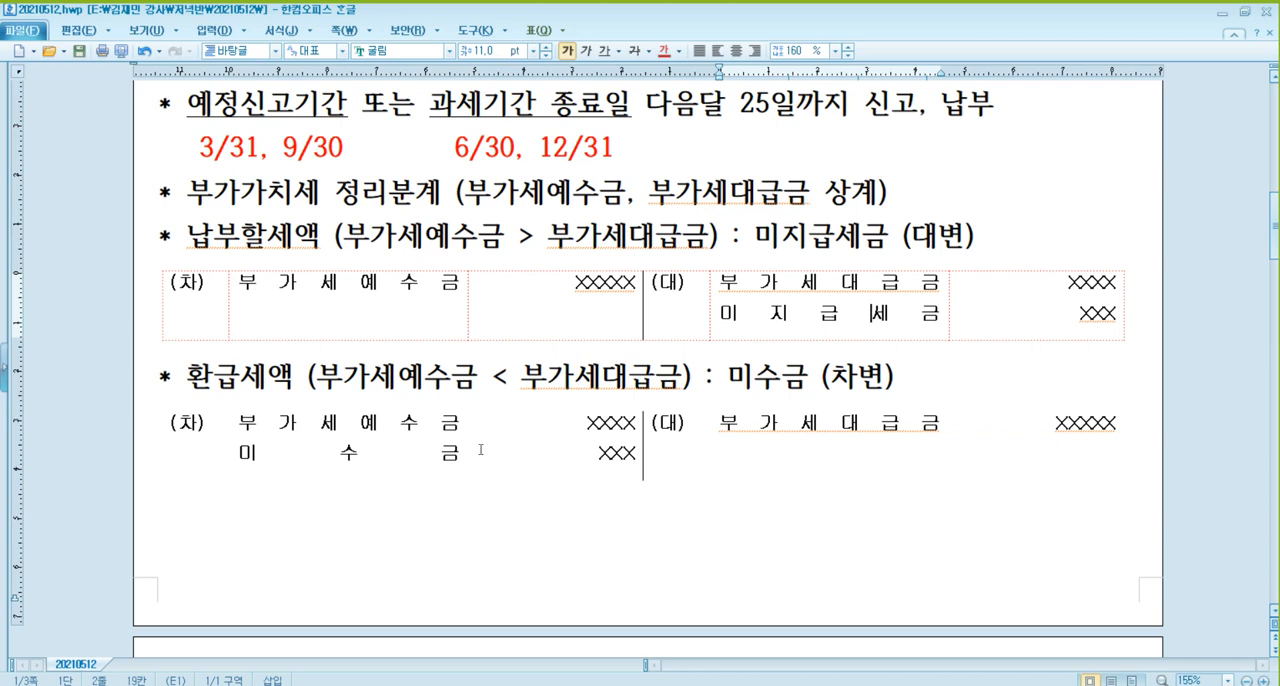
pyautogui.click(446, 456)
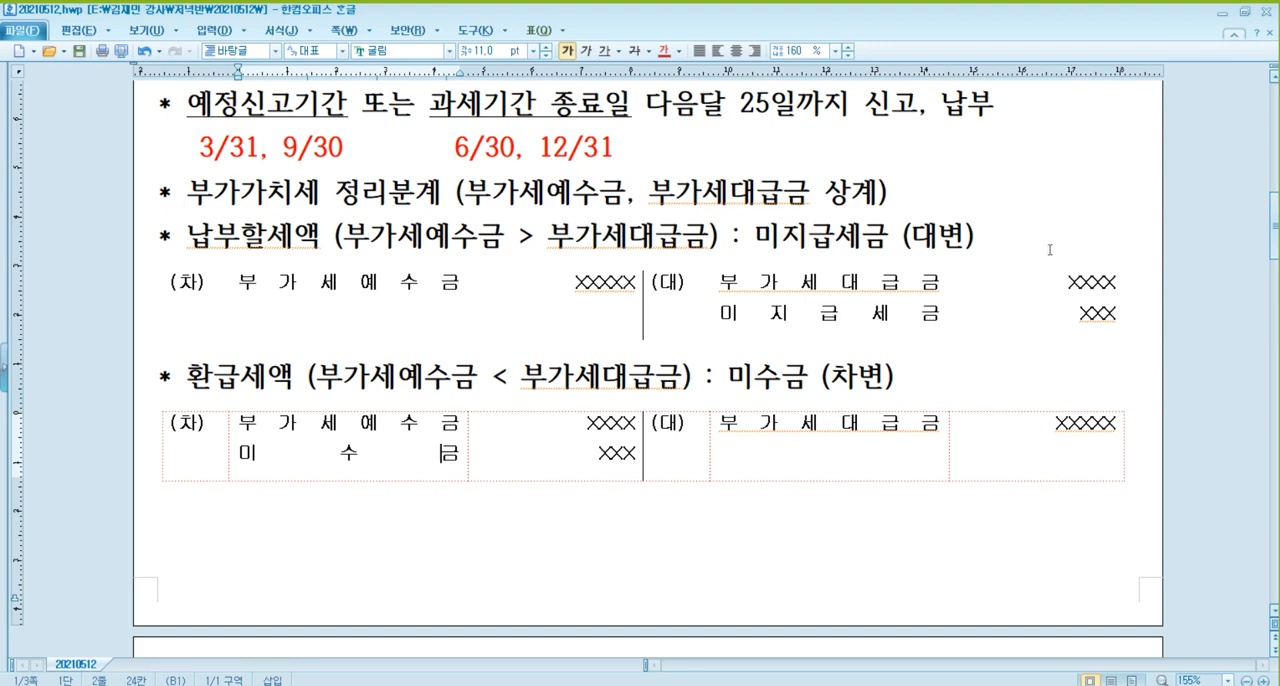
pyautogui.scroll(-1, 1050, 250)
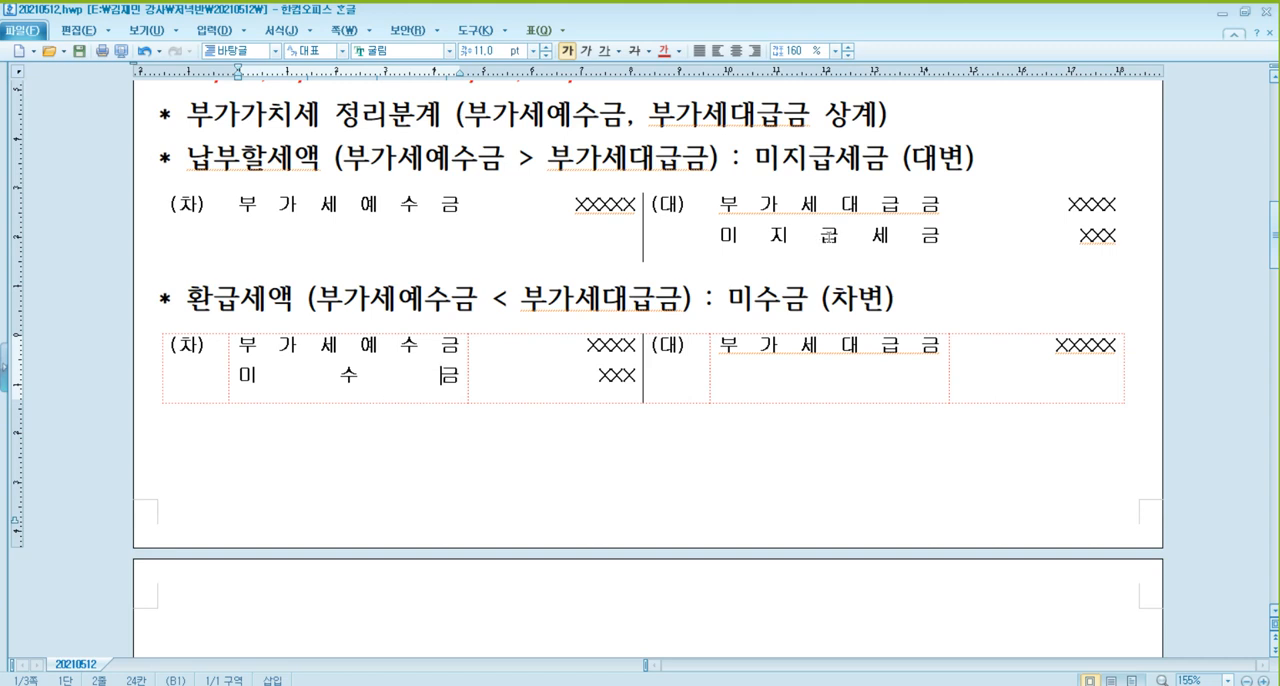
pyautogui.click(828, 207)
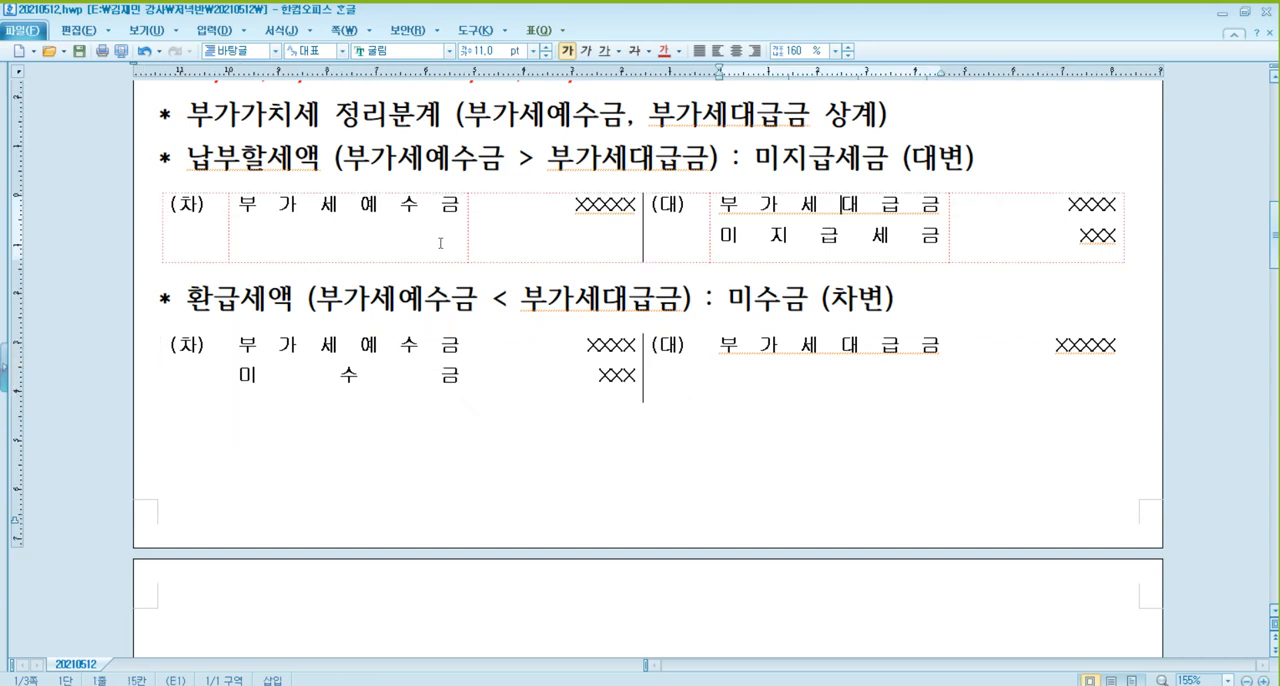
pyautogui.click(389, 215)
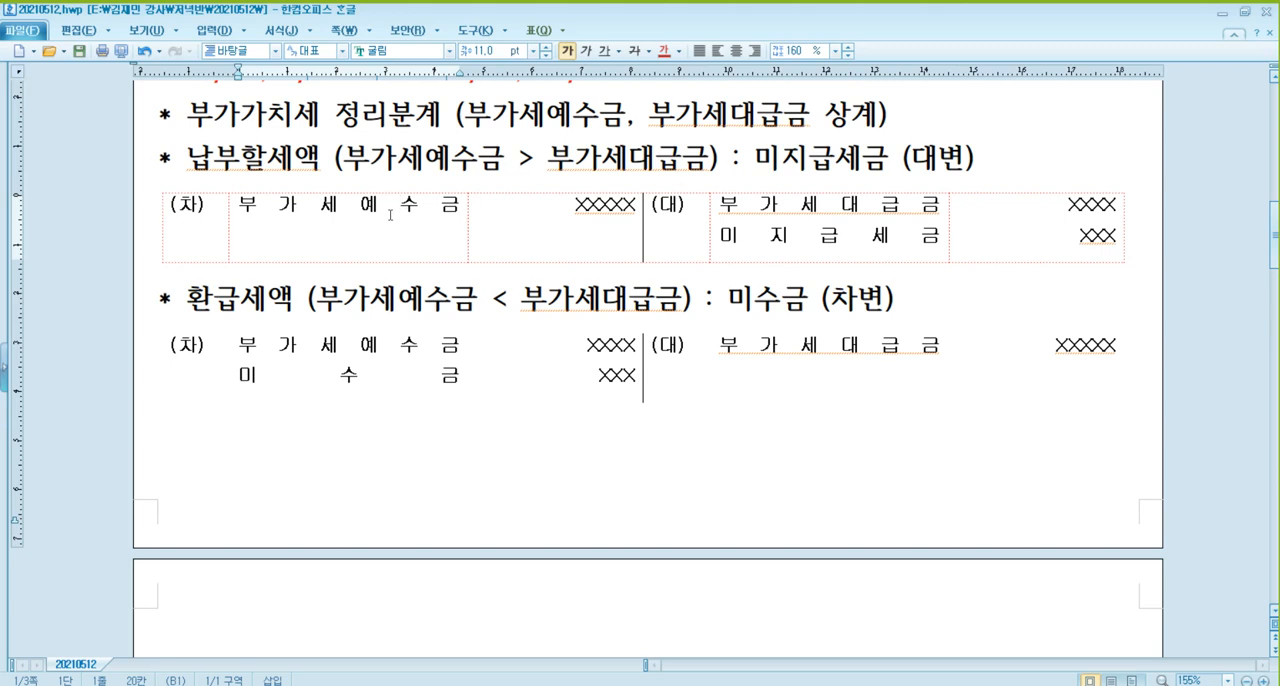
# Reduce the document window from full screen so problem [35] in the textbook PDF can be read above it.
pyautogui.click(1243, 13)
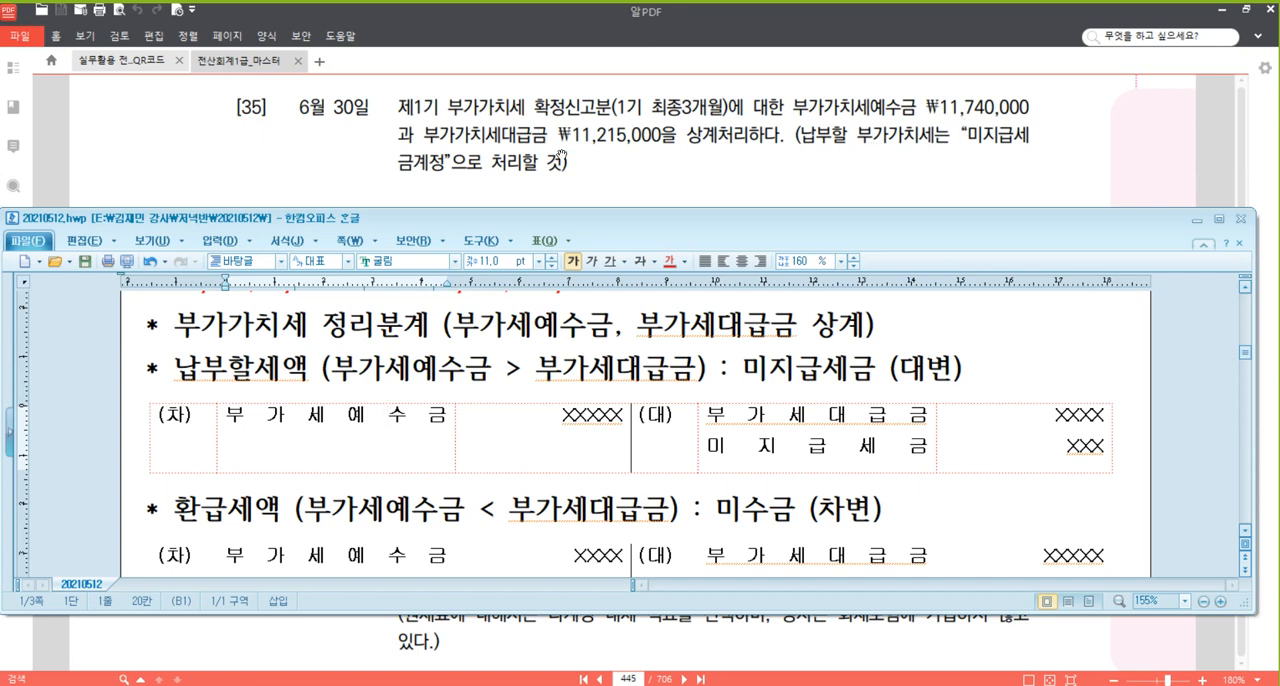
pyautogui.click(788, 414)
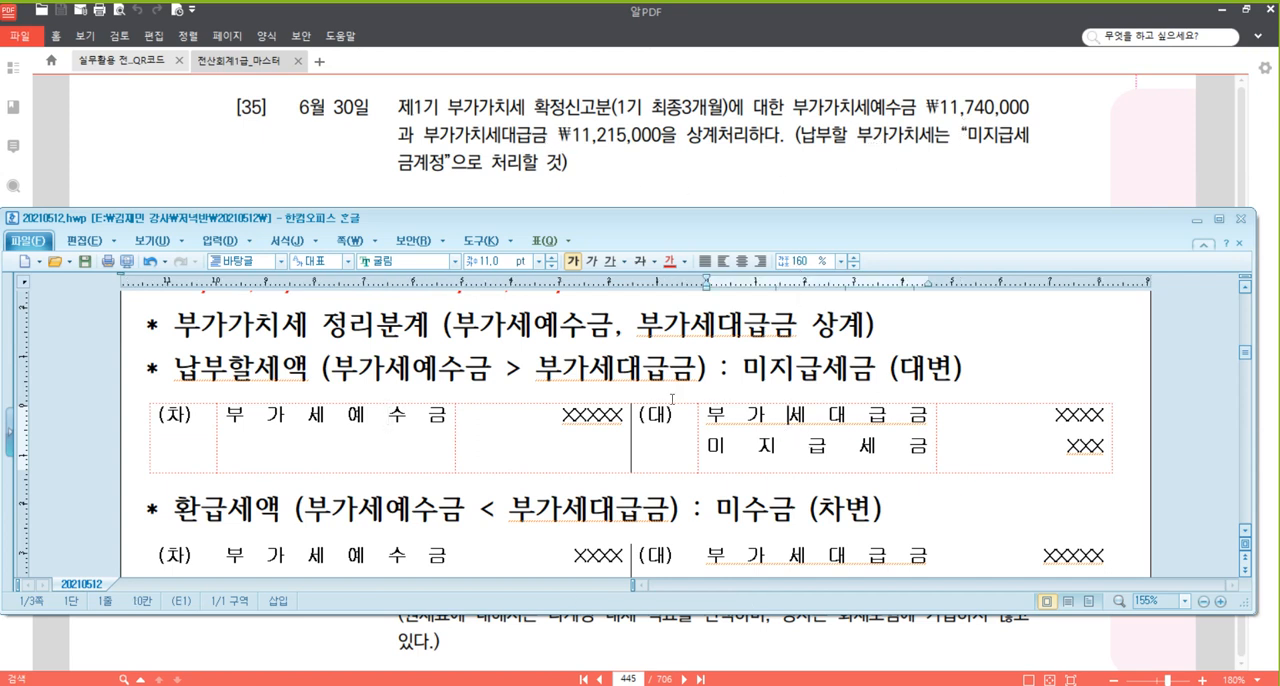
pyautogui.click(414, 367)
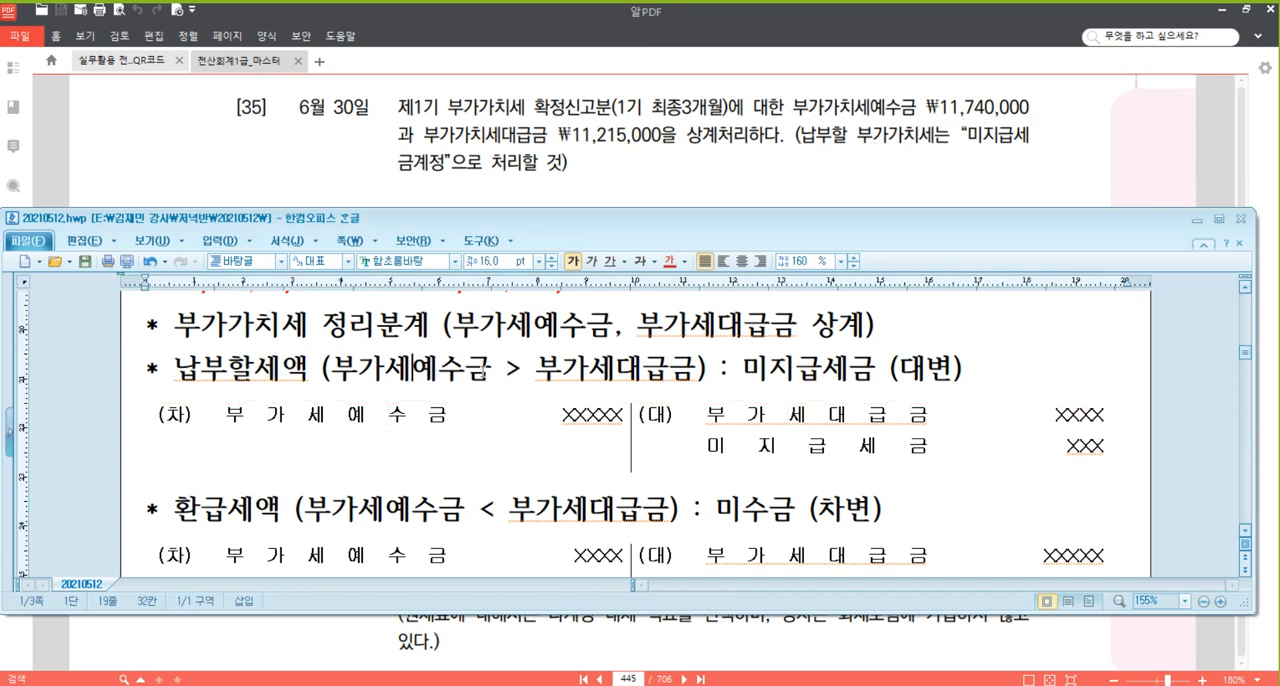
# Paste the blank (차)/(대) journal entry table at the start of the next page for problem [35].
pyautogui.scroll(-5, 480, 400)
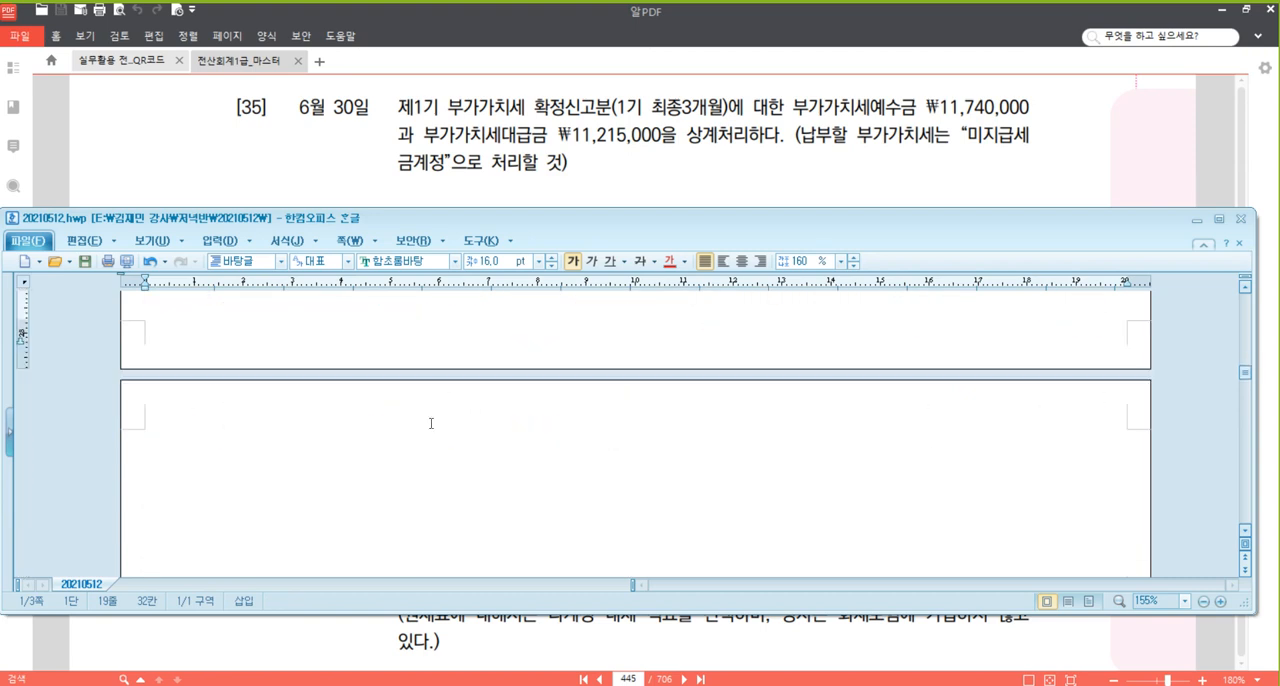
pyautogui.click(424, 436)
pyautogui.write('(차)\t\t\t(대)')
pyautogui.click(340, 320)
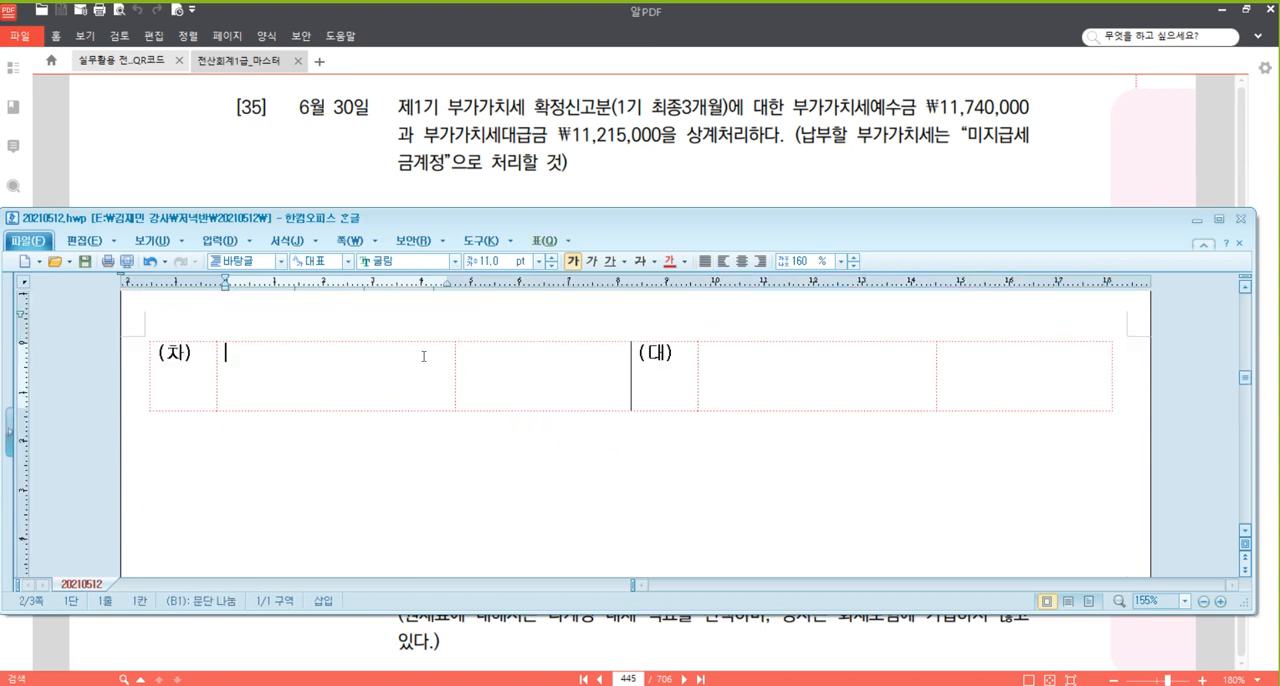
# Fill in the debit line of problem [35]'s journal entry with the account 부가세예수금 and the amount 11,740,000.
pyautogui.write('부가세예수금')
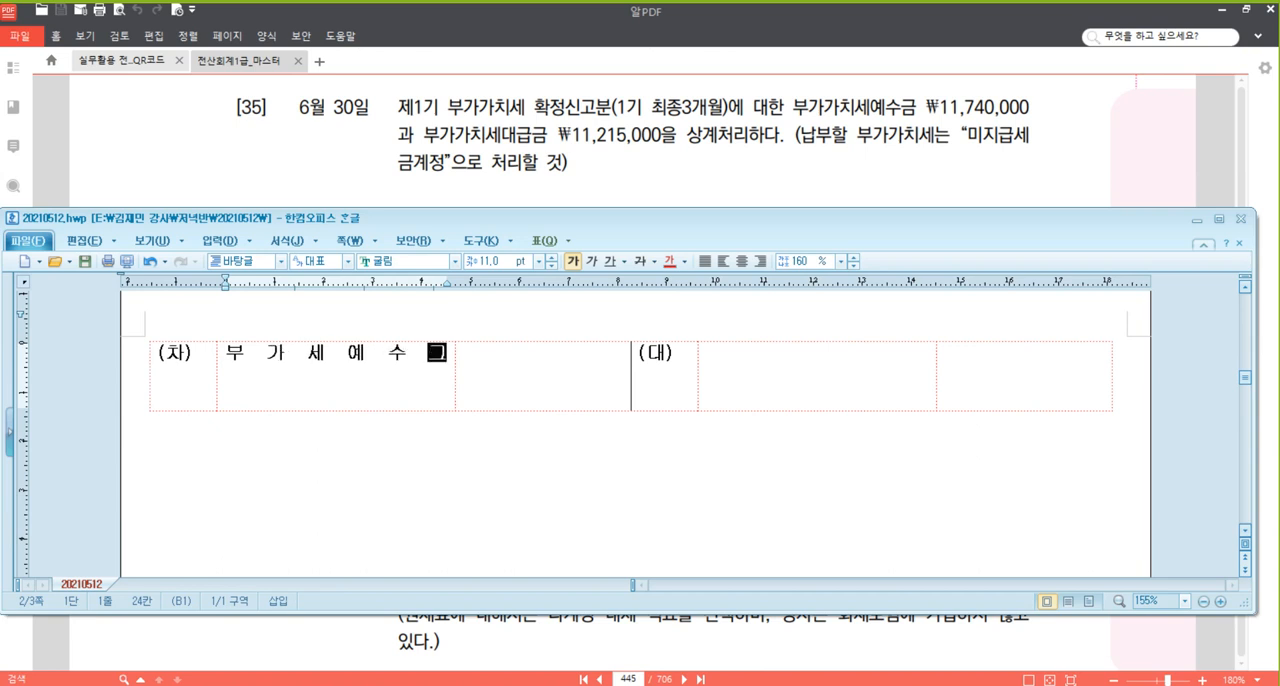
pyautogui.press('Tab')
pyautogui.write('11,7')
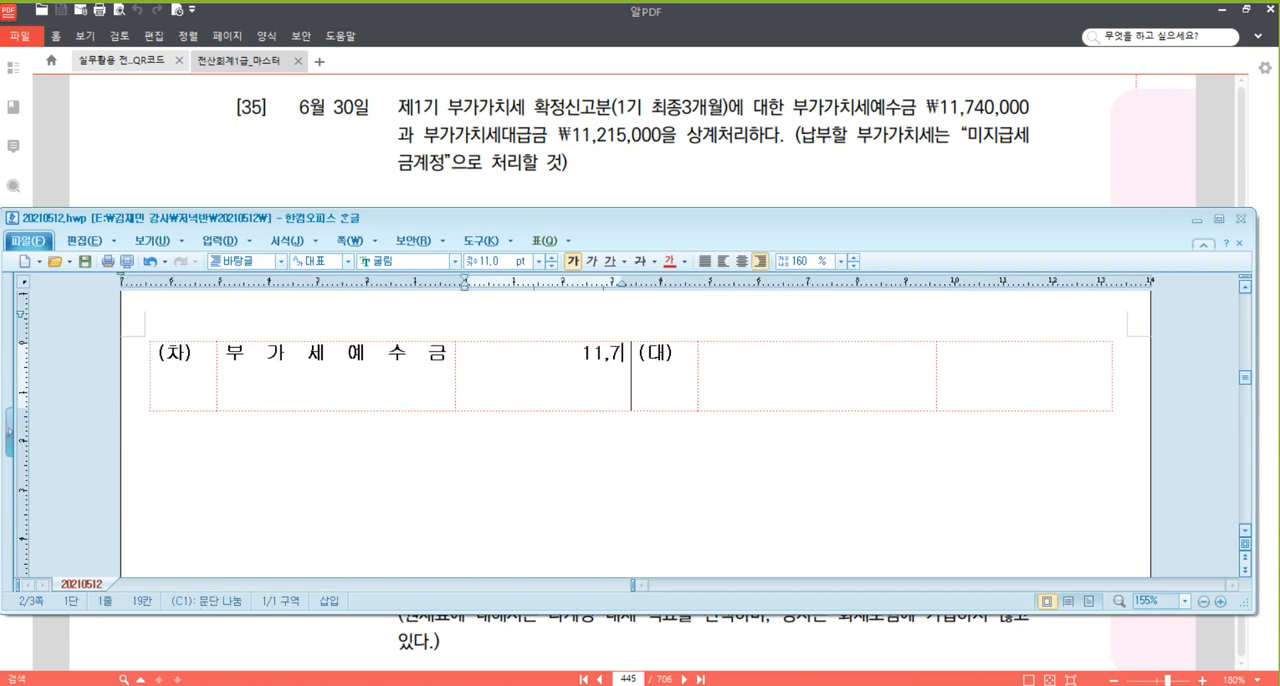
pyautogui.write('40,000')
pyautogui.press('Tab')
pyautogui.press('Tab')
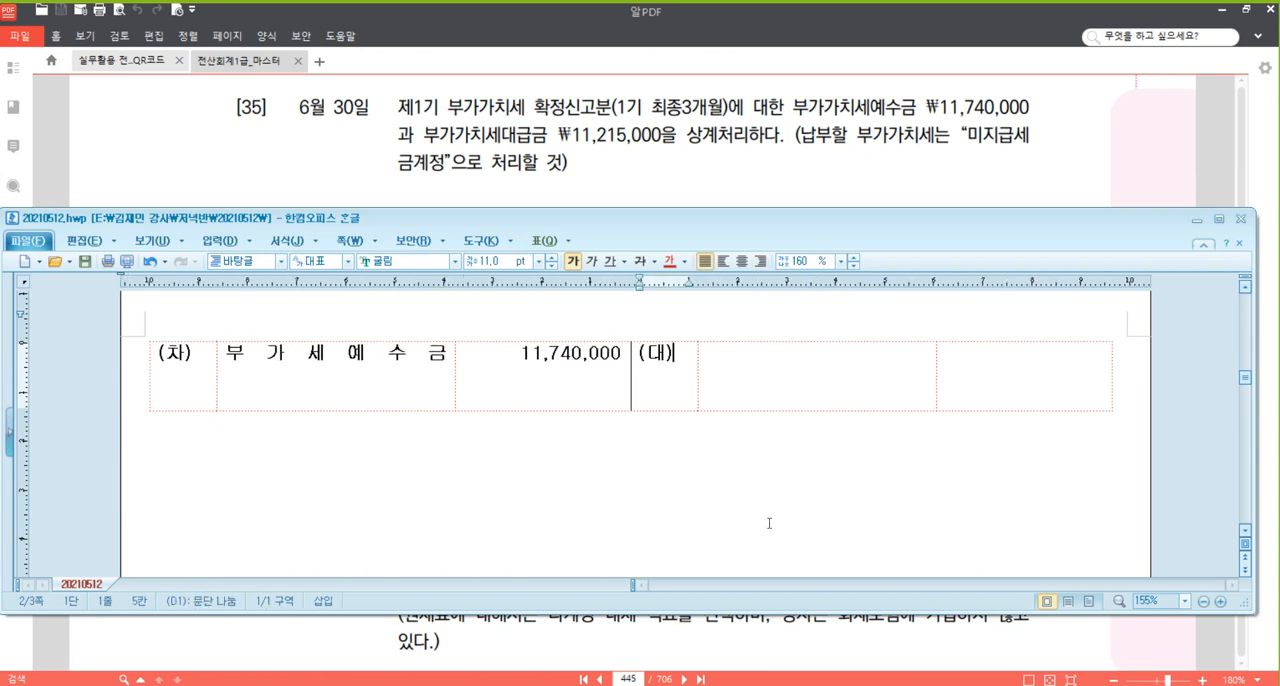
# Fill in the credit line of the same entry with the account 부가세대급금 and the amount 11,215,000.
pyautogui.write('ㅂ부가세댁')
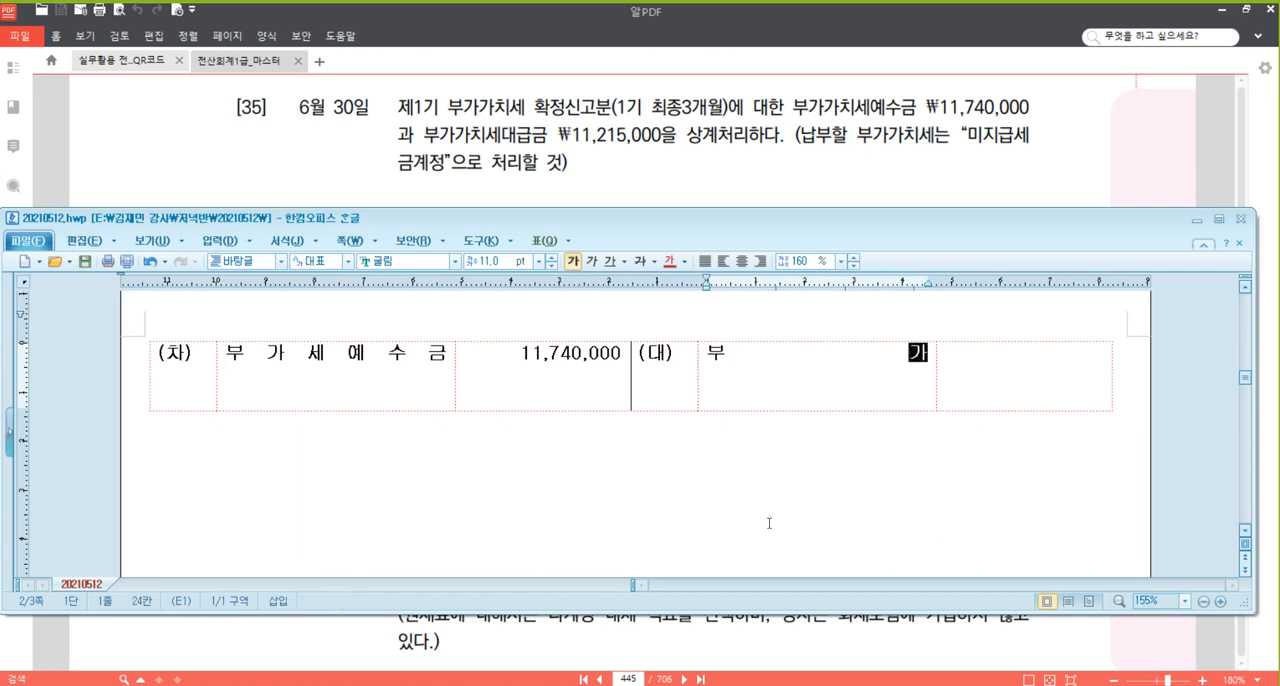
pyautogui.write('급금')
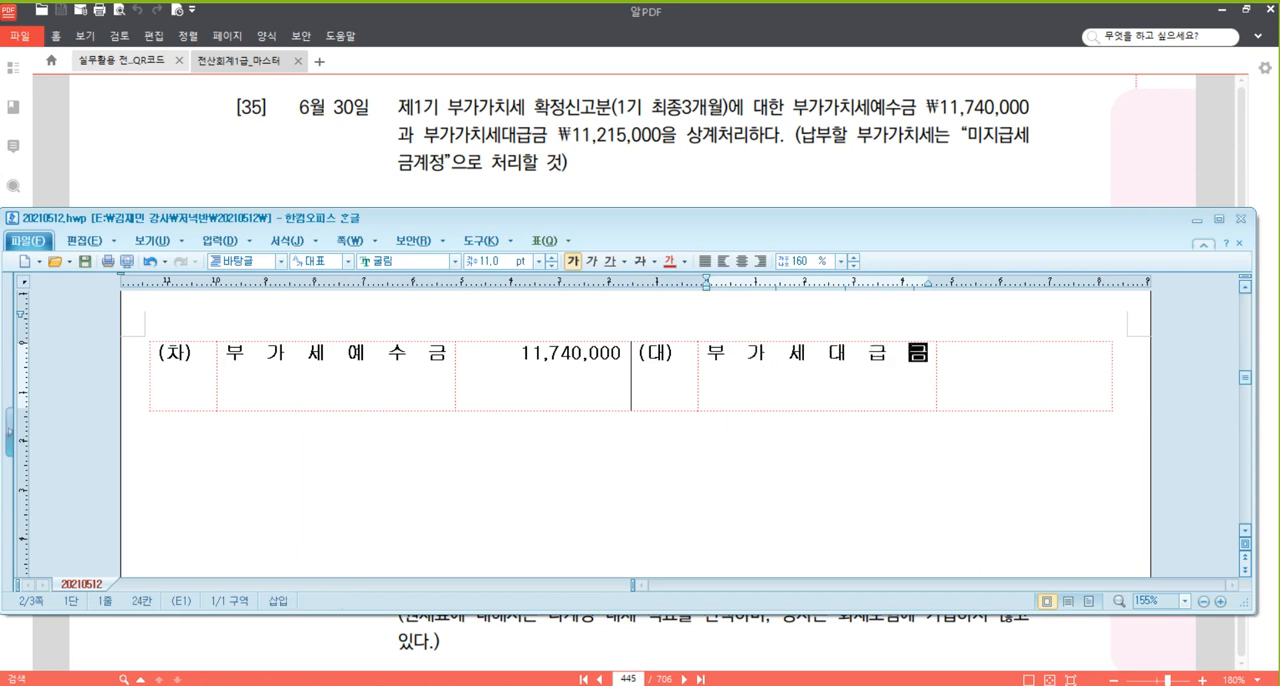
pyautogui.press('Tab')
pyautogui.write('11,215,000')
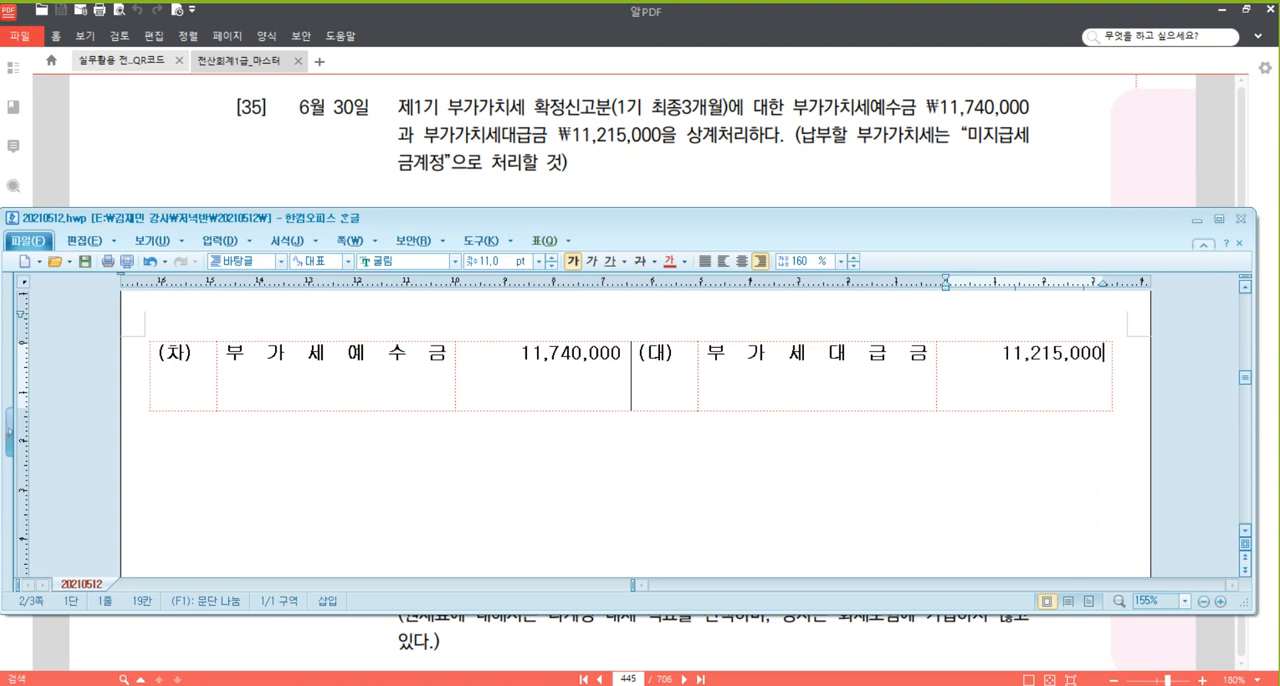
# Add a second credit line to problem [35]'s entry with the account 미지급세금 and the amount 525,000.
pyautogui.press('Return')
pyautogui.write('525,000')
pyautogui.press('Up')
pyautogui.press('Home')
pyautogui.press('Left')
pyautogui.press('Return')
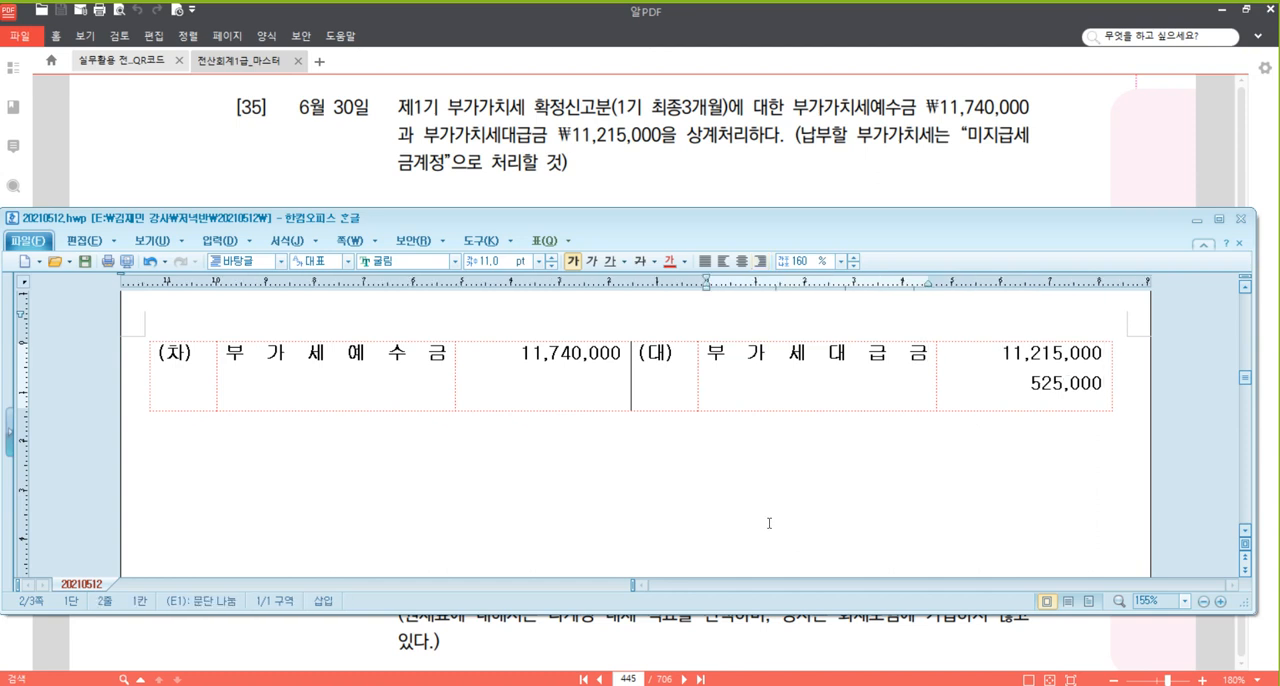
pyautogui.write('미지급세')
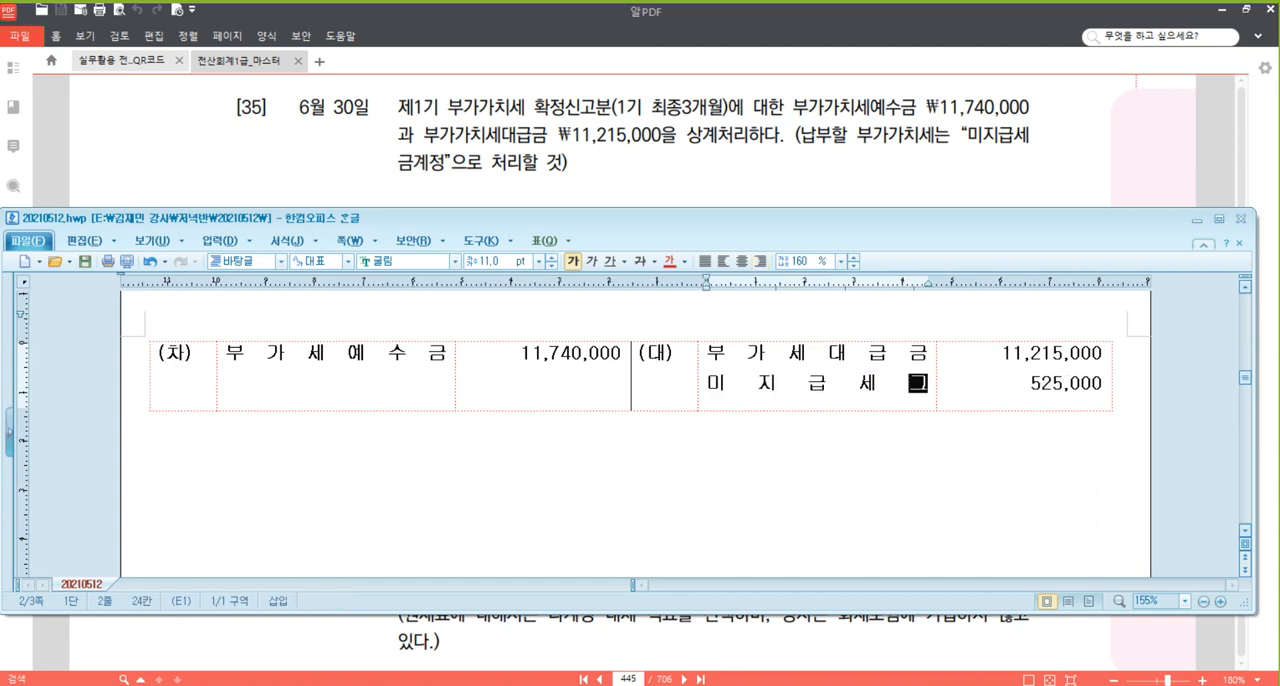
pyautogui.write('금')
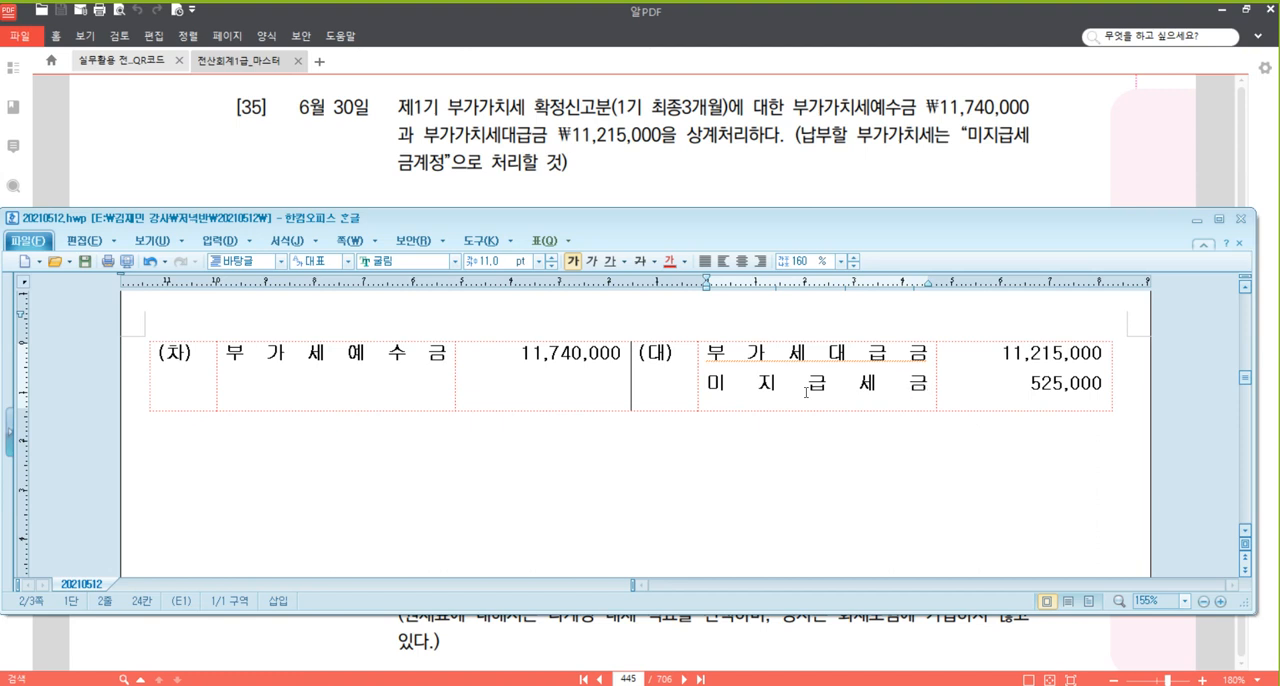
pyautogui.click(442, 355)
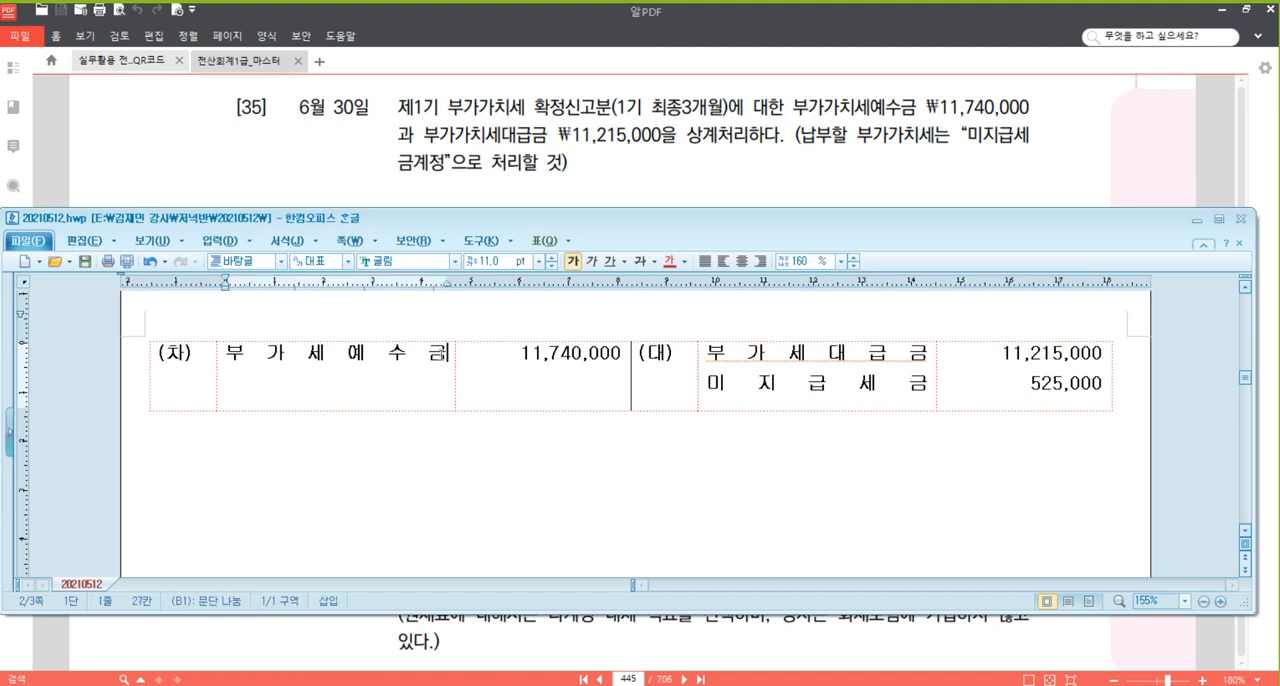
pyautogui.click(828, 350)
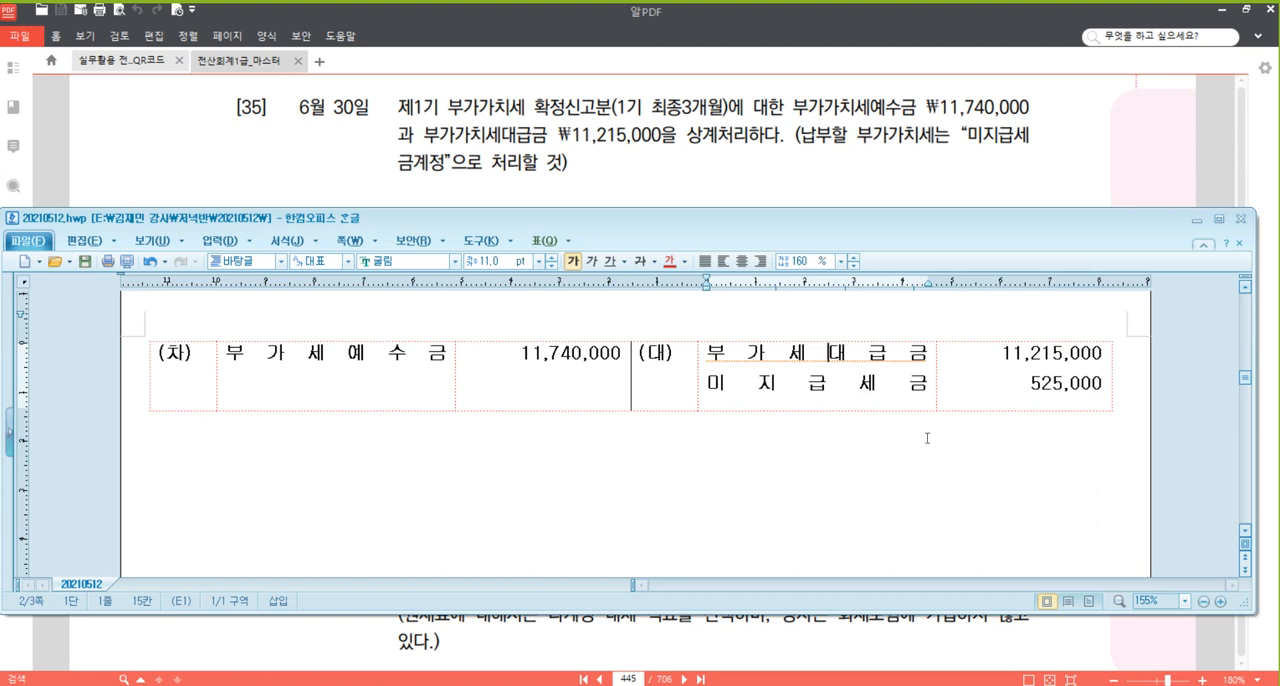
# Switch to the 일반전표입력 window and start a 대변 line for 5 June 2021 with account 0108 외상매출금.
pyautogui.click(754, 150)
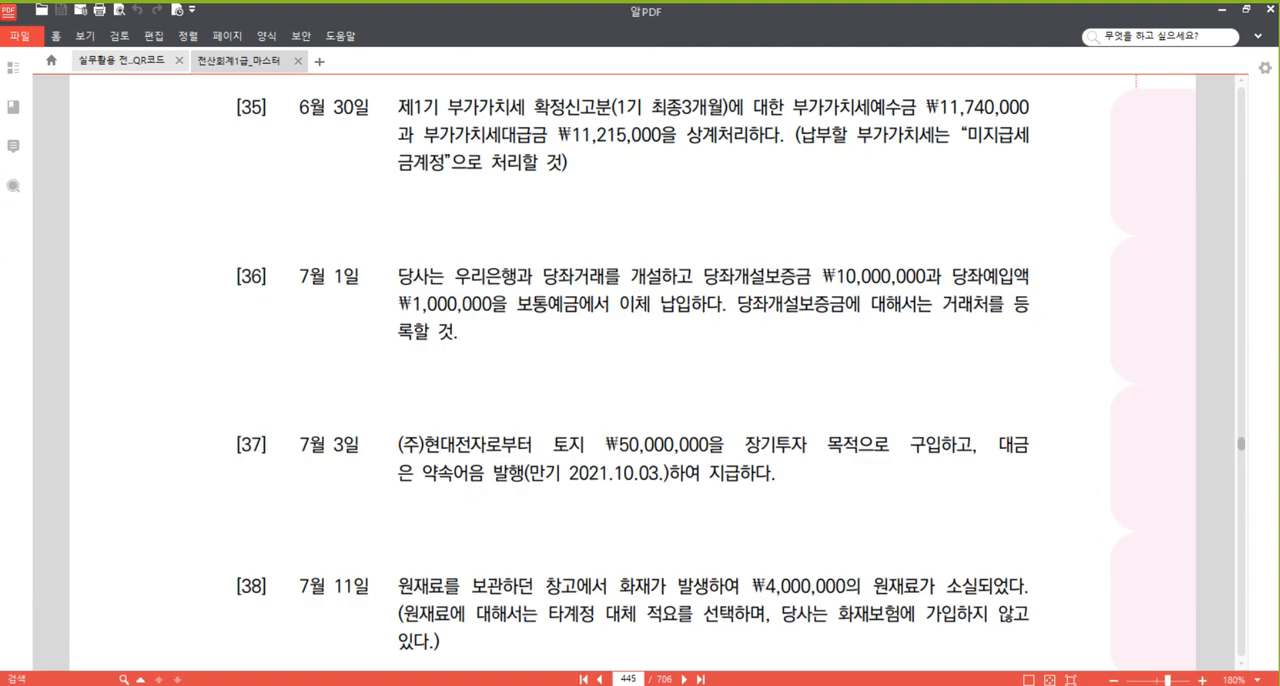
pyautogui.click(433, 684)
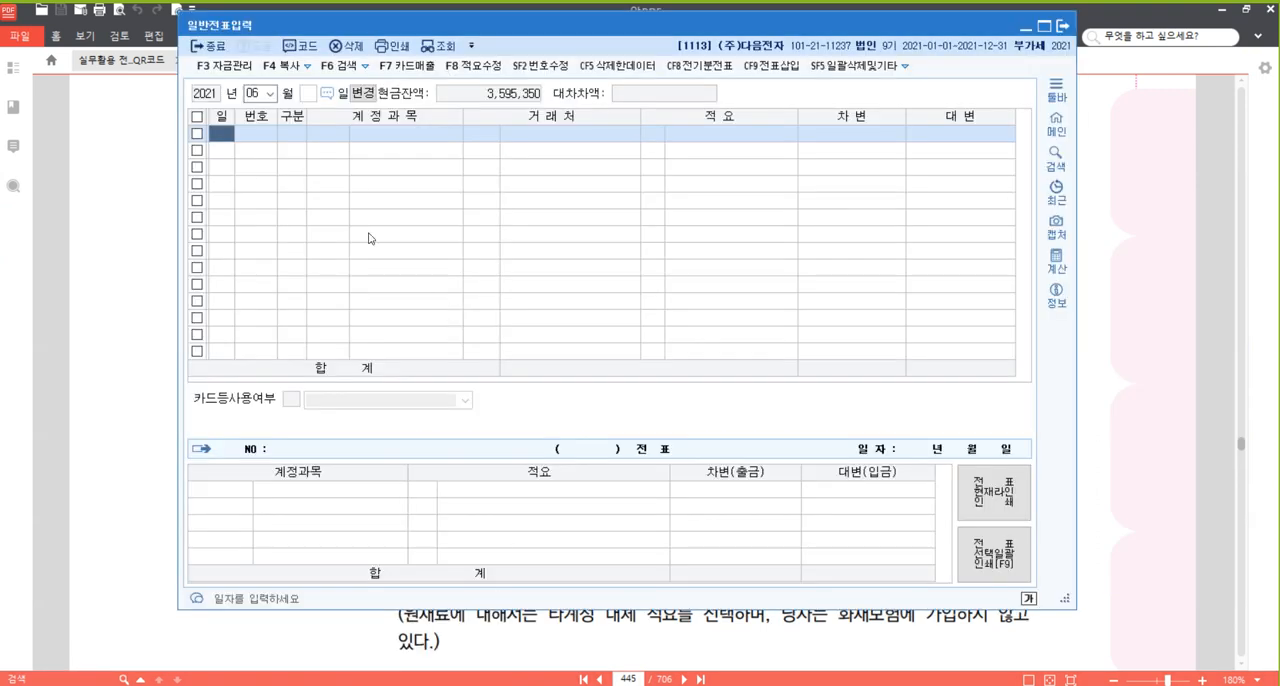
pyautogui.write('5')
pyautogui.press('Return')
pyautogui.write('4')
pyautogui.press('Return')
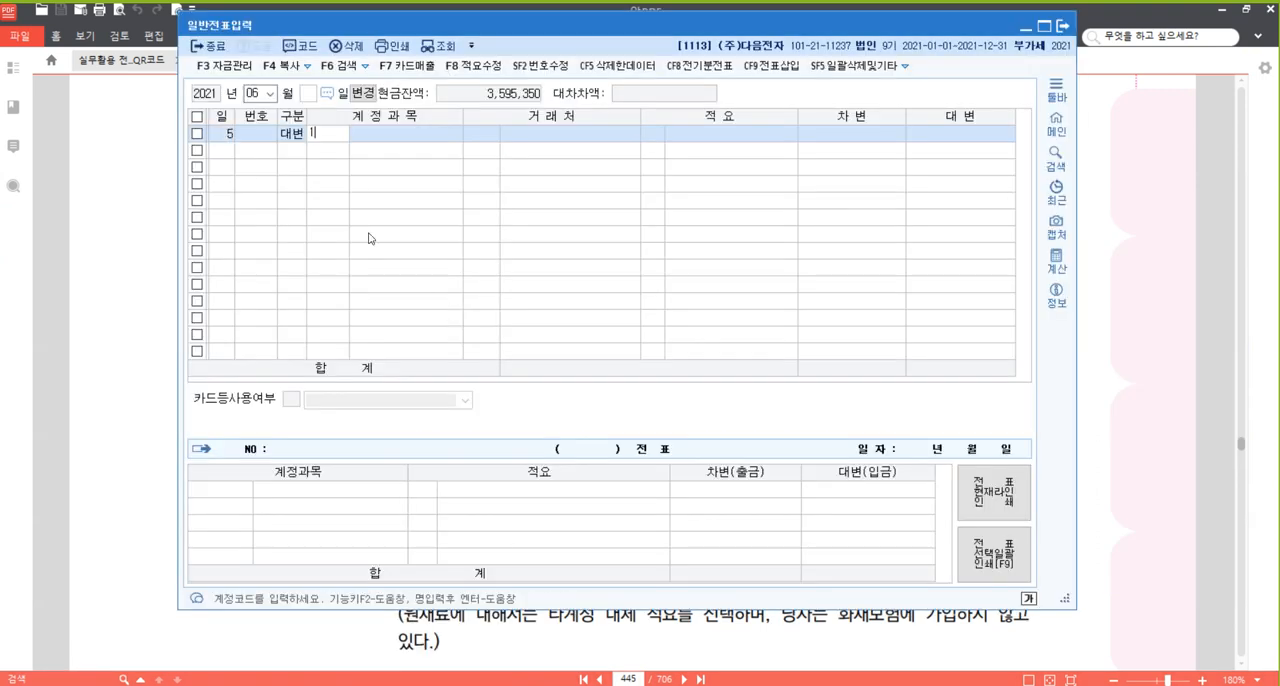
pyautogui.write('108')
pyautogui.press('Return')
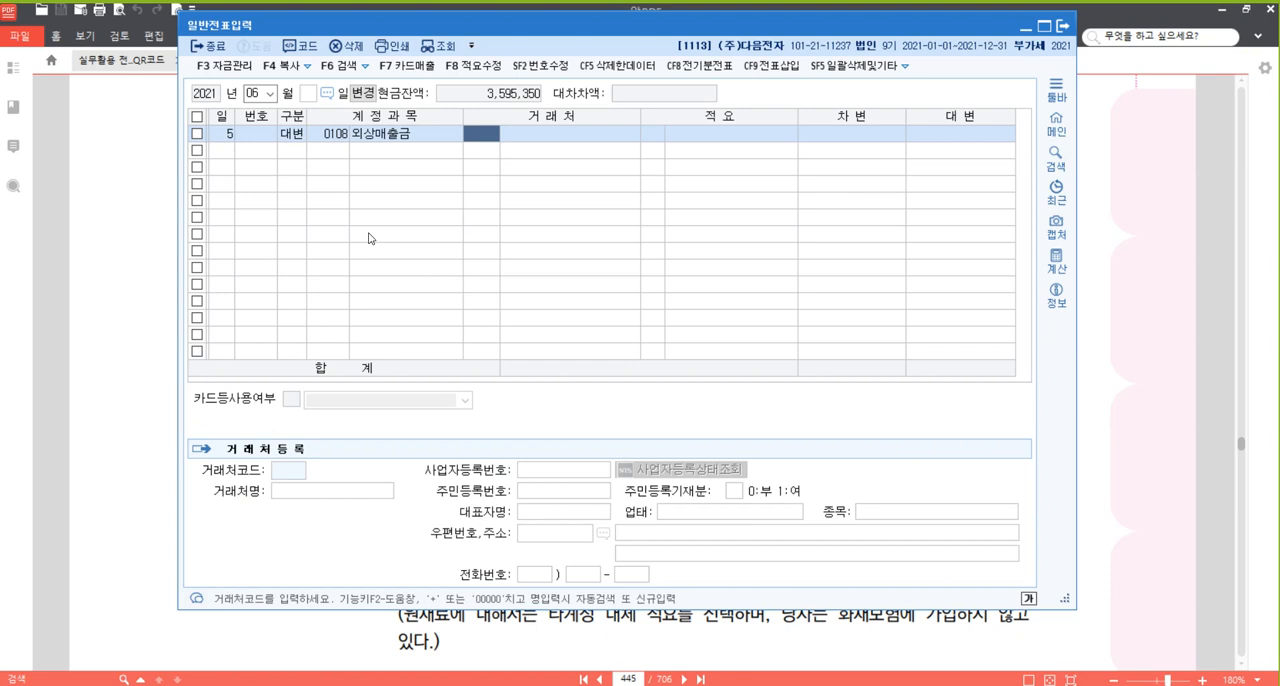
# Set the 외상매출금 line's 거래처 to (주)현대전자 and its credit amount to 10,000,000.
pyautogui.write('현대')
pyautogui.press('Return')
pyautogui.press('Return')
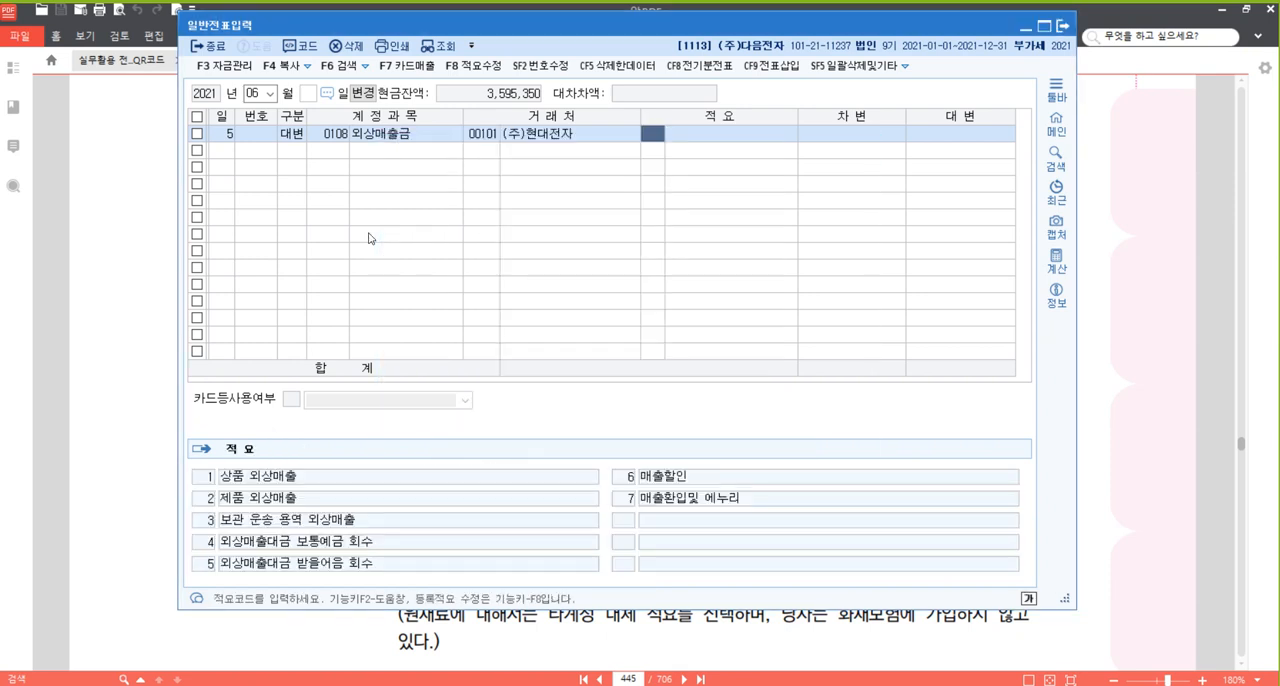
pyautogui.press('Return')
pyautogui.write('10000000')
# Add the 차변 line for 5 June with account 0110 받을어음, 거래처 (주)엘지전자 and amount 10,000,000.
pyautogui.press('Return')
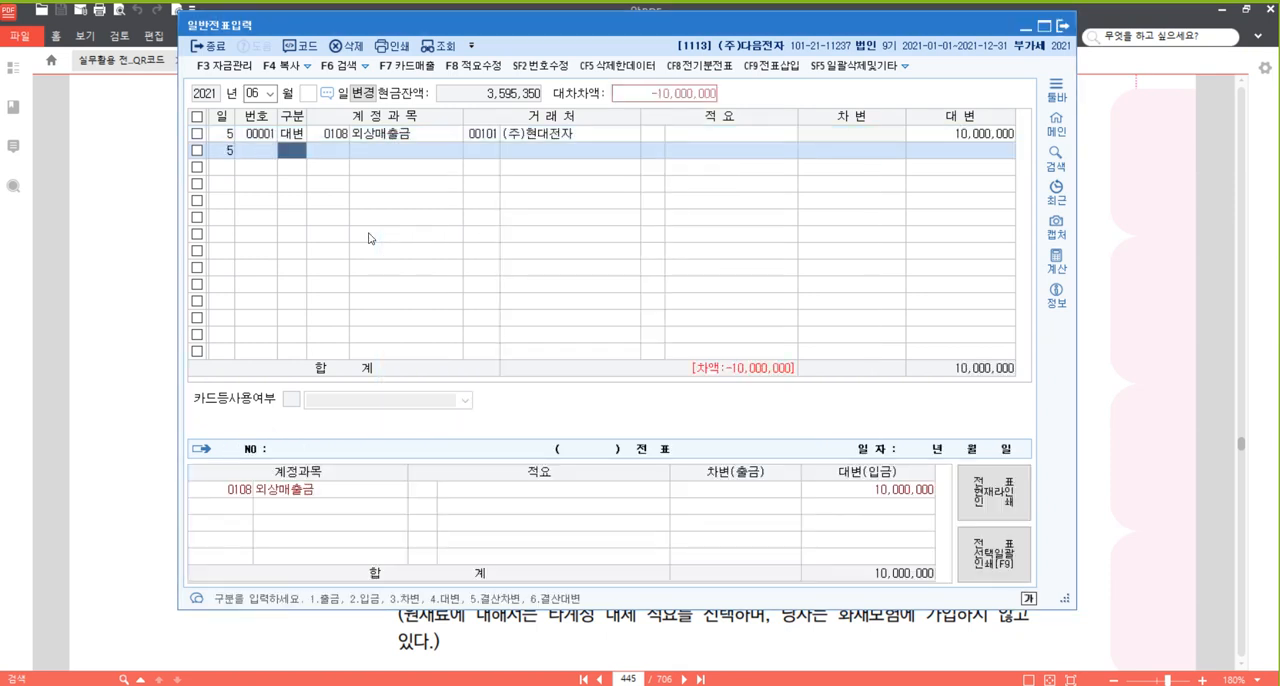
pyautogui.write('3')
pyautogui.press('Return')
pyautogui.write('110')
pyautogui.press('Return')
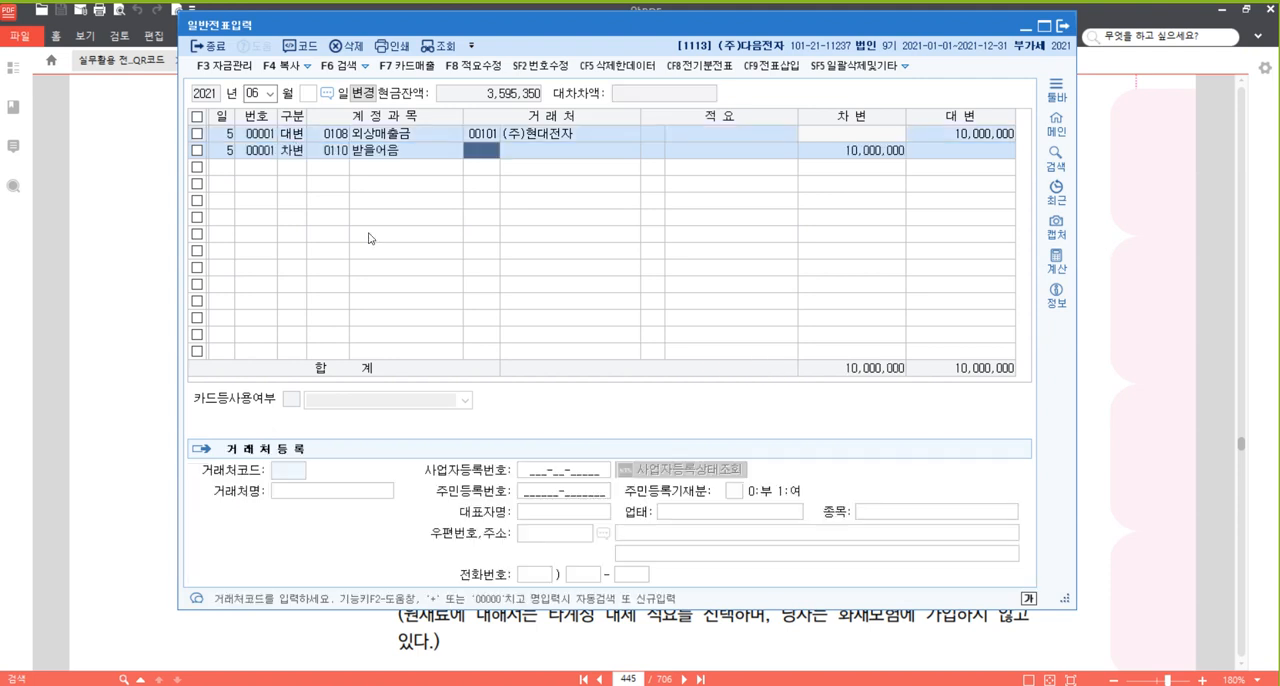
pyautogui.write('엘지')
pyautogui.press('Return')
# Enter a 대변 line for 10 June with account 0291 사채, no 거래처 and the amount 50,000,000.
pyautogui.press('Return')
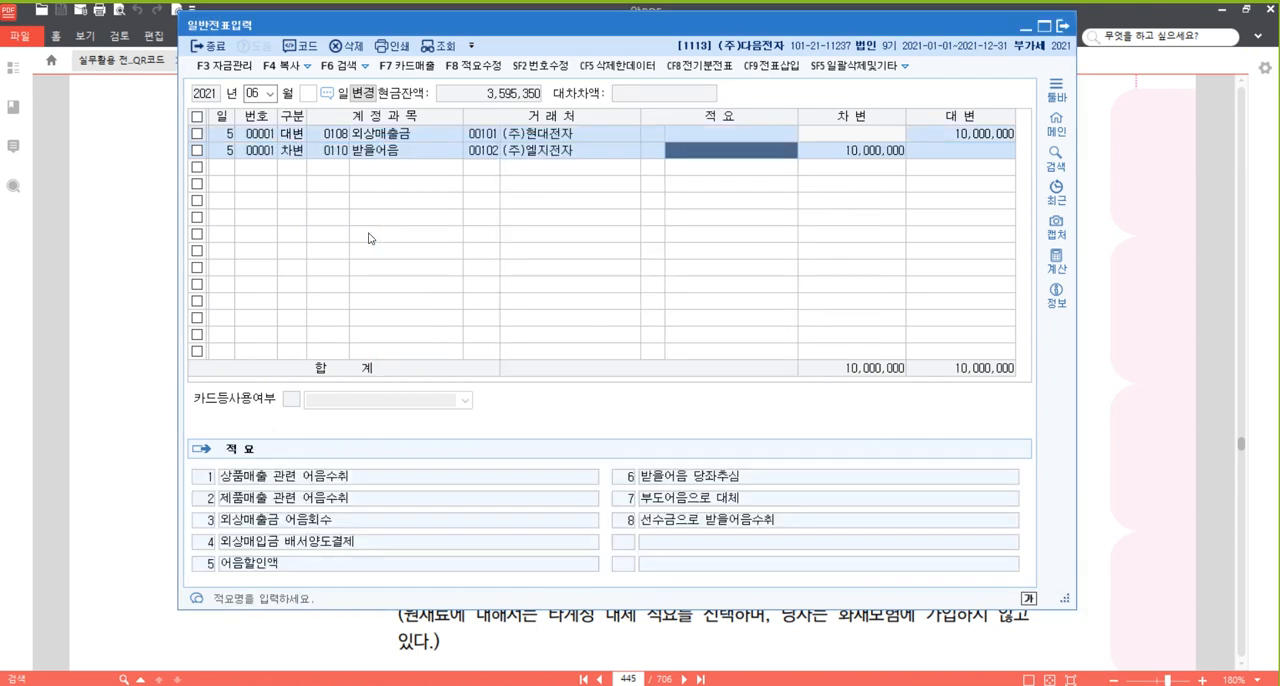
pyautogui.press('Return')
pyautogui.press('Return')
pyautogui.write('10')
pyautogui.press('Return')
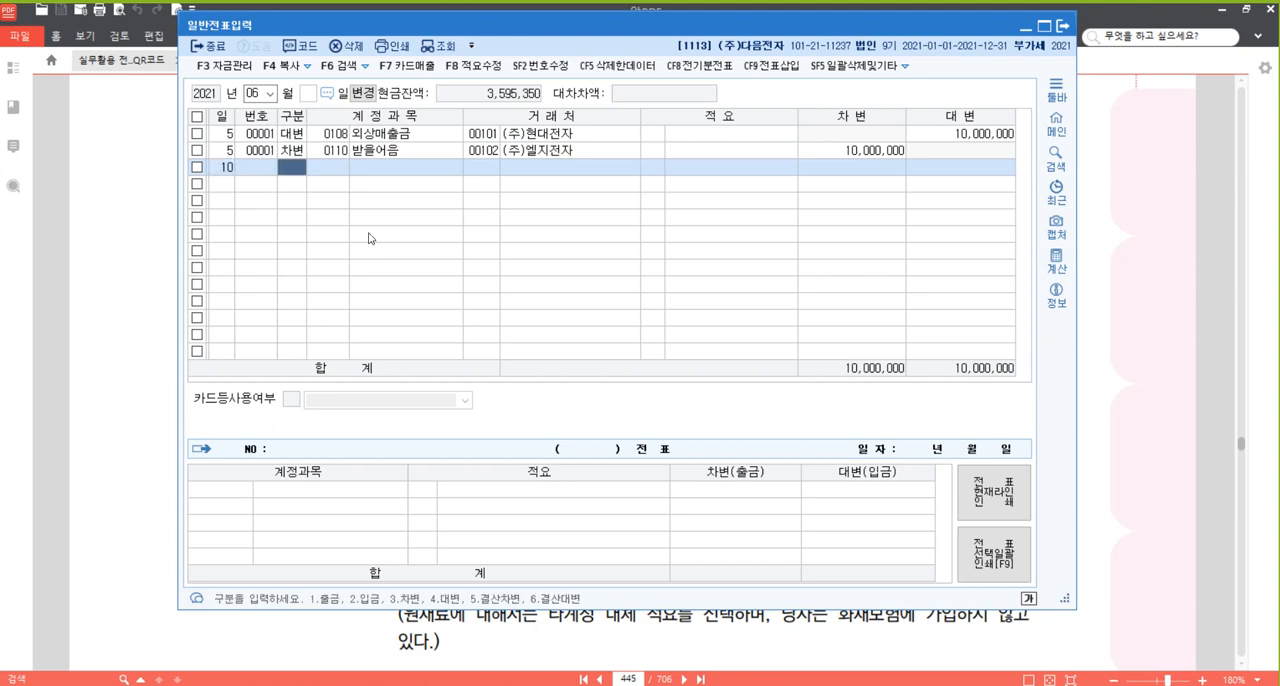
pyautogui.write('4')
pyautogui.press('Return')
pyautogui.write('291')
pyautogui.press('Return')
pyautogui.press('Return')
pyautogui.press('Return')
pyautogui.press('Return')
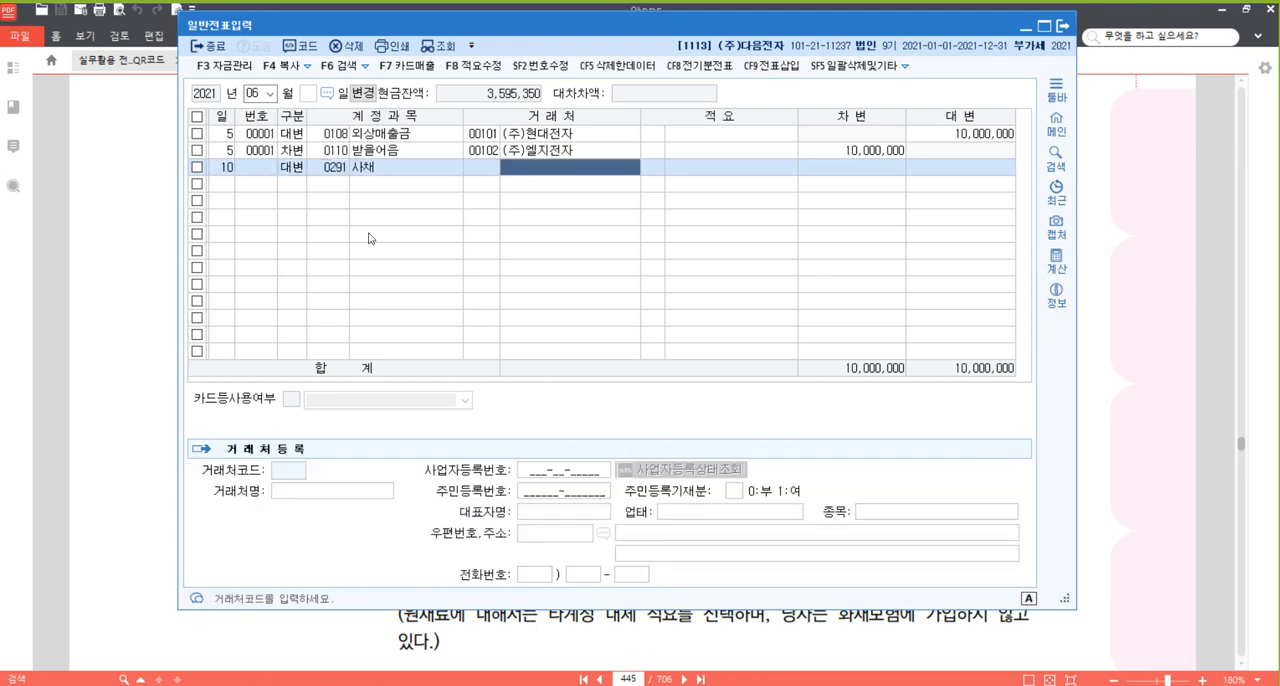
pyautogui.write('50000000')
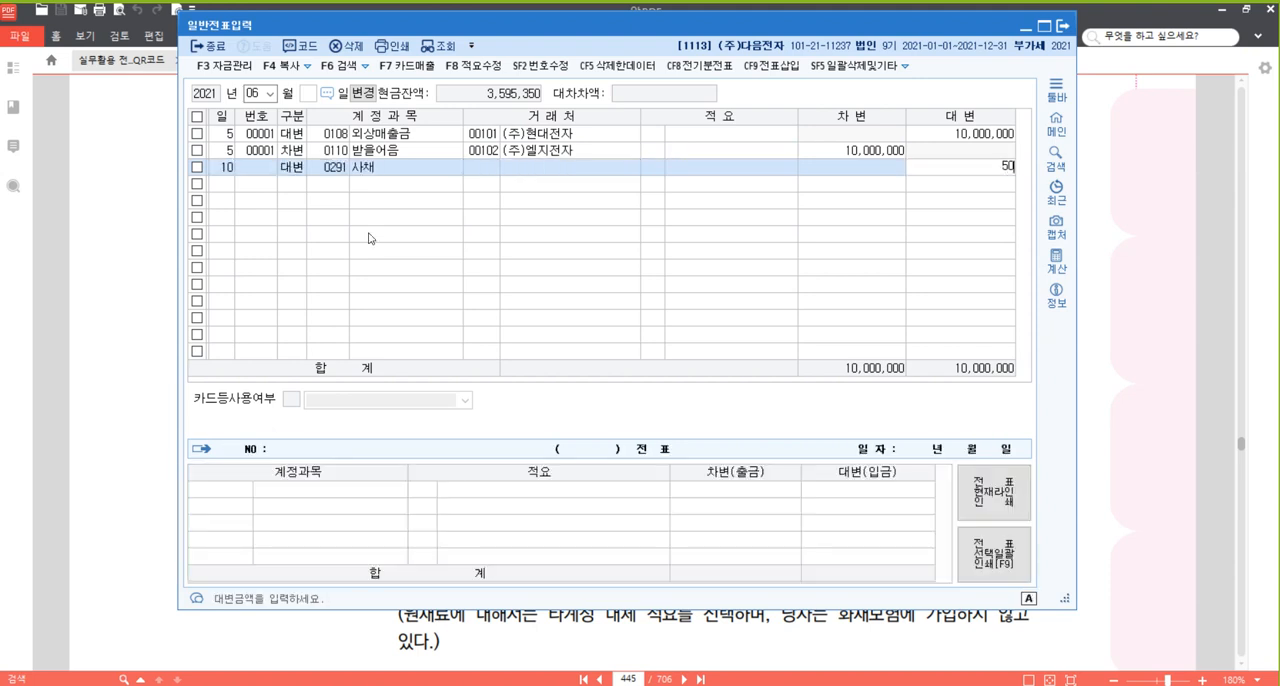
pyautogui.press('Return')
# Add a 차변 line for 10 June with account 0102 당좌예금 and the amount 46,500,000.
pyautogui.write('3')
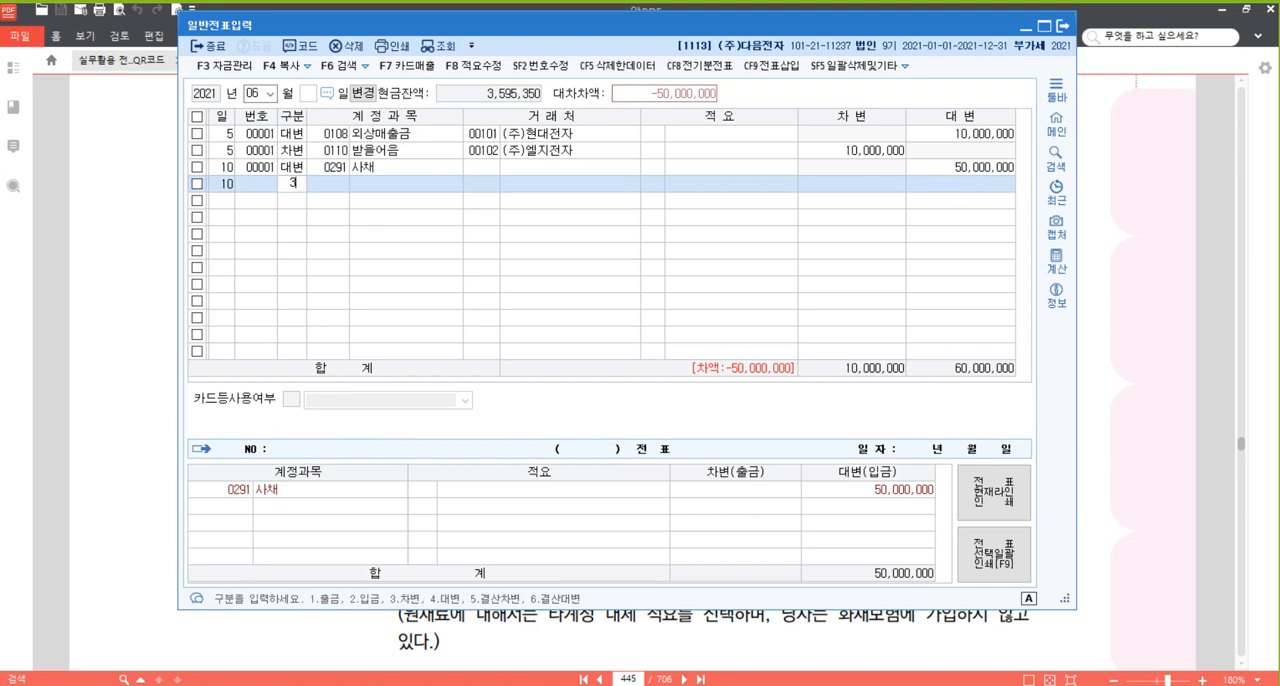
pyautogui.press('Return')
pyautogui.write('102')
pyautogui.press('Return')
pyautogui.press('Return')
pyautogui.press('Return')
pyautogui.press('Return')
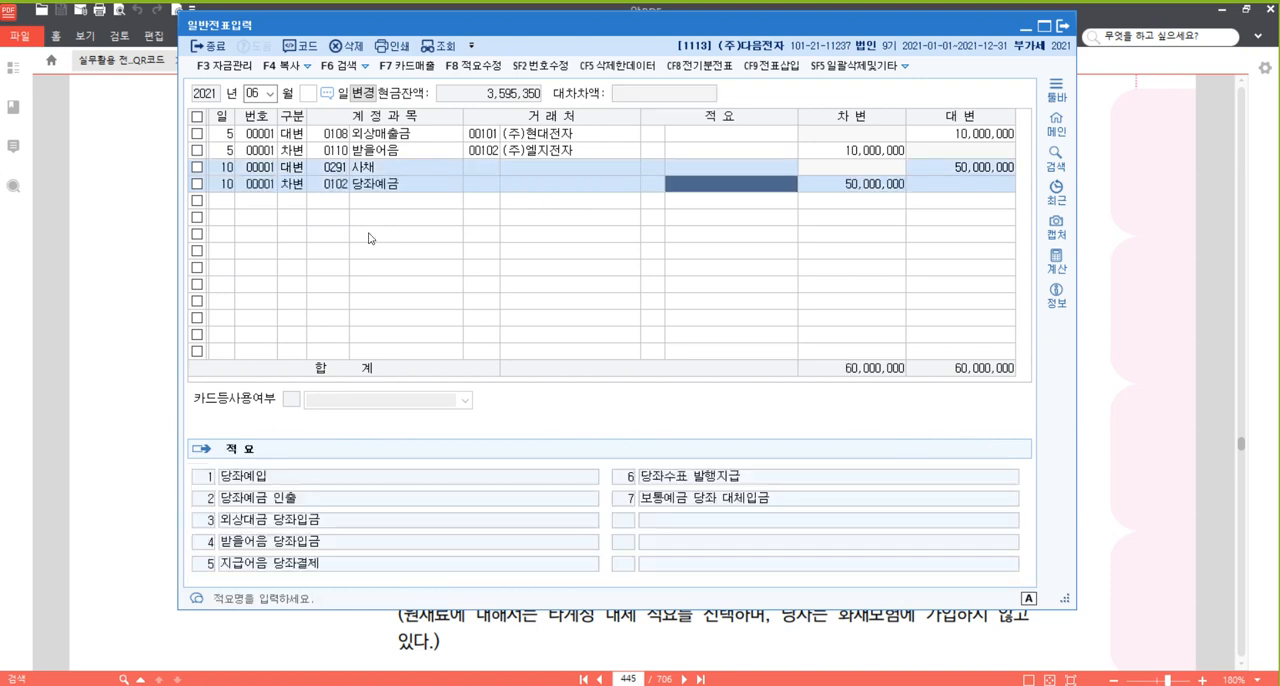
pyautogui.write('46500000')
# Balance the 10 June voucher with a 차변 line for account 0292 사채할인발행차금 and the amount 3,500,000.
pyautogui.press('Return')
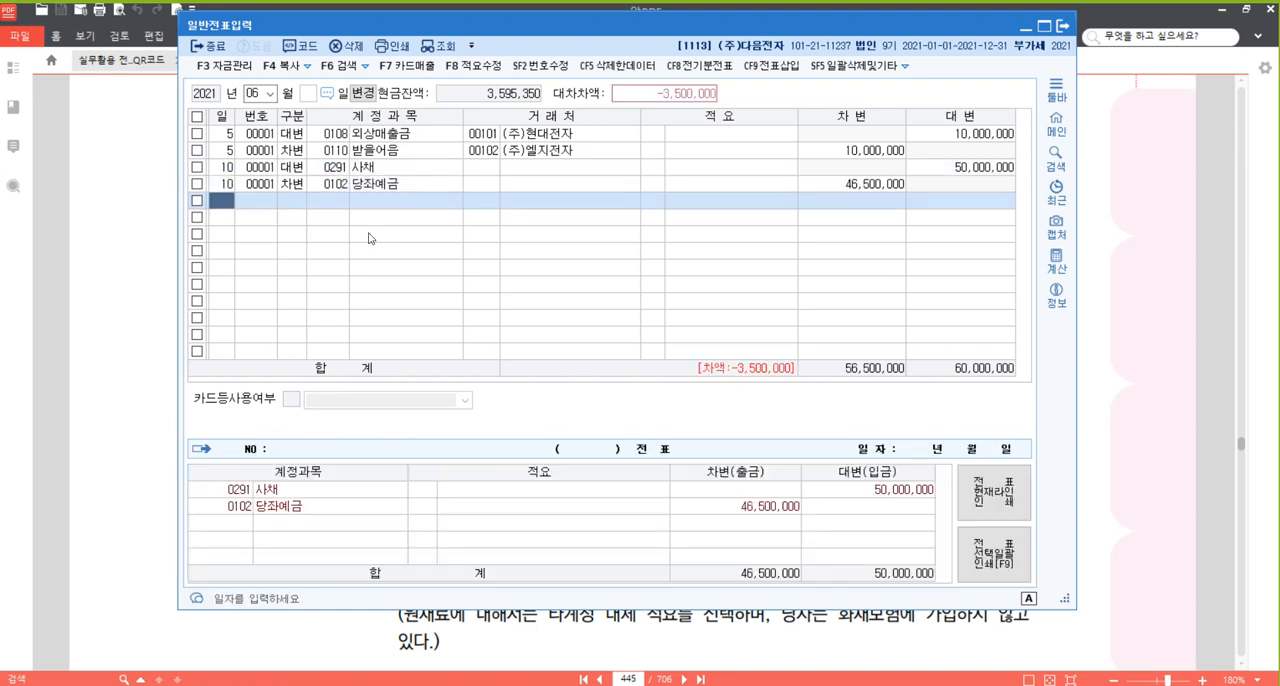
pyautogui.write('3')
pyautogui.press('Return')
pyautogui.write('ㅅ')
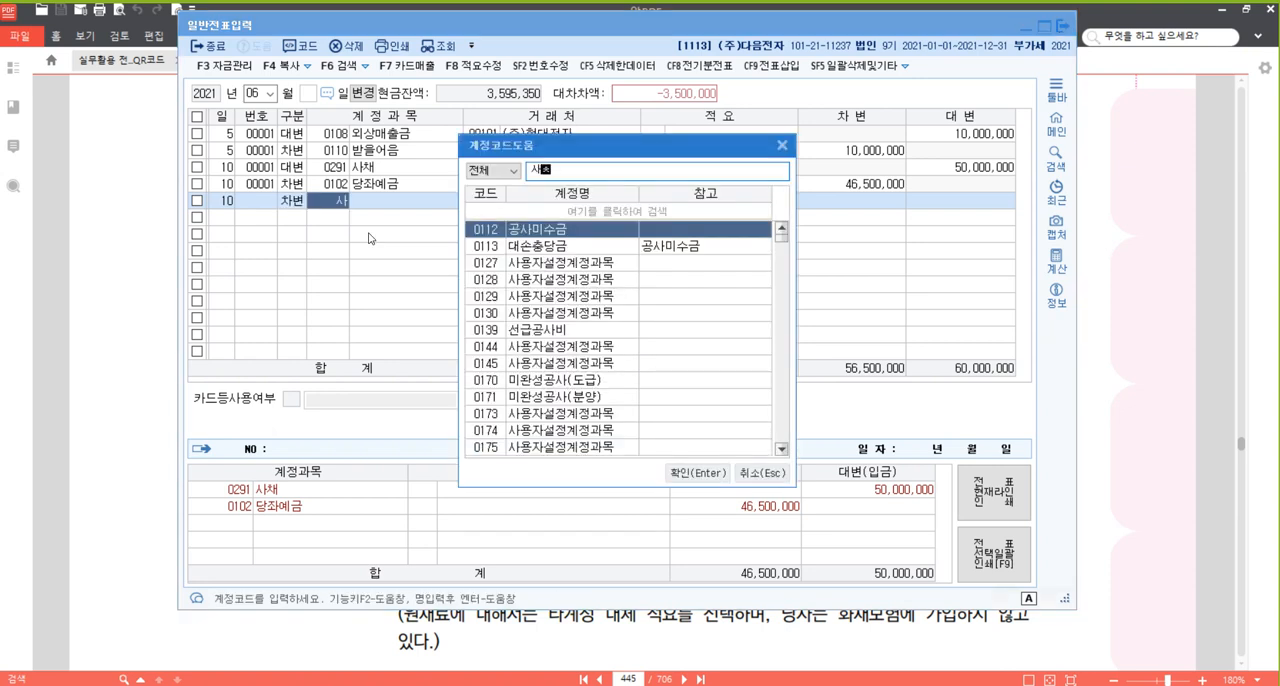
pyautogui.write('ㅏ채할인')
pyautogui.press('Return')
pyautogui.press('Return')
pyautogui.press('Return')
pyautogui.press('Return')
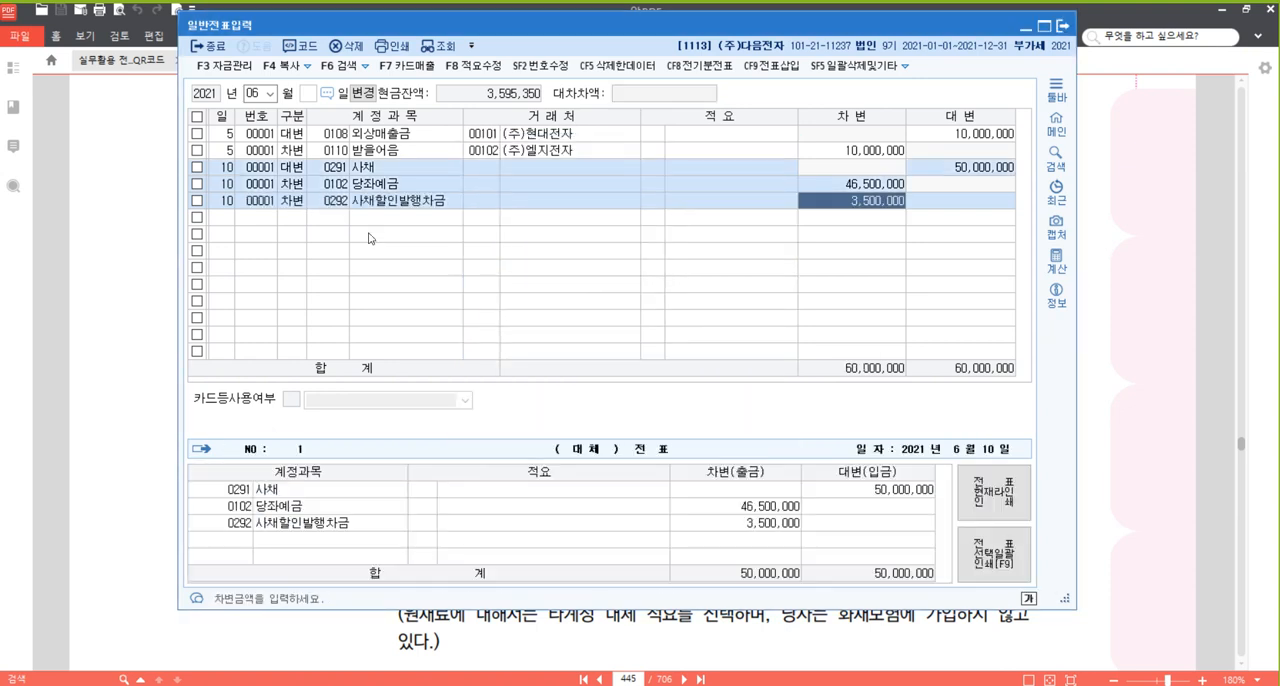
# Enter a 차변 line for 24 June with the manufacturing account 0525 교육훈련비 and the amount 2,000,000.
pyautogui.write('24')
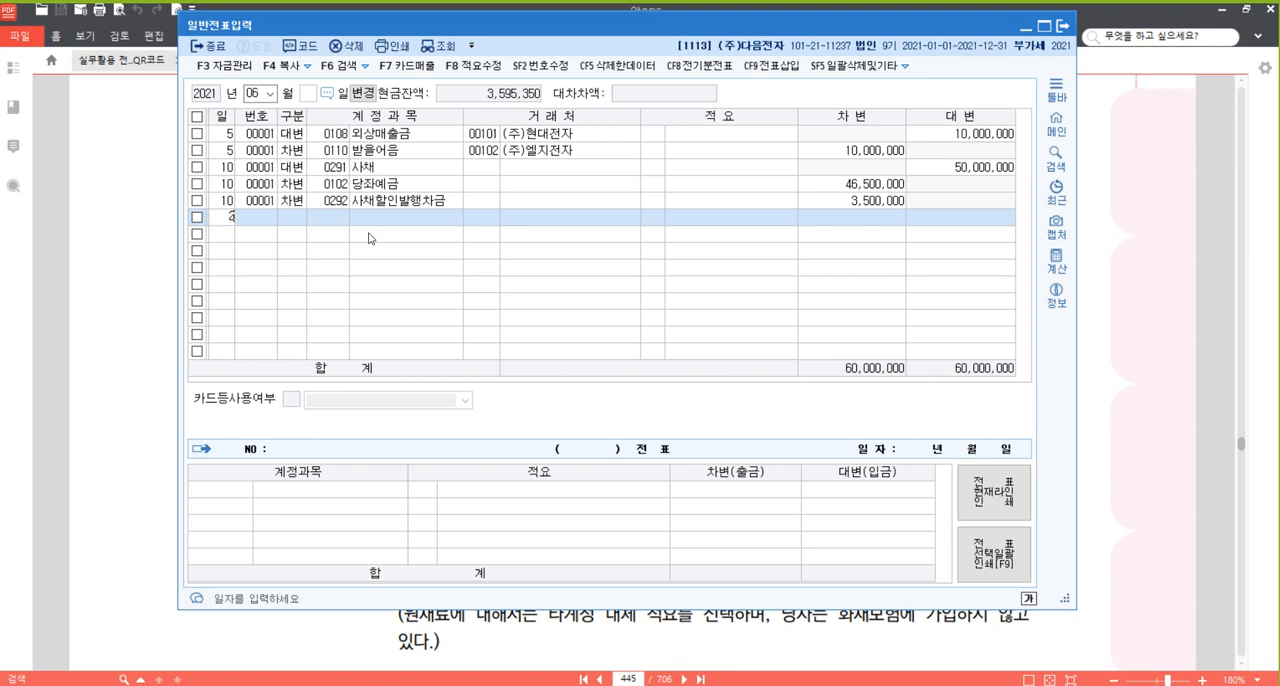
pyautogui.press('Return')
pyautogui.write('3ㄱ교육')
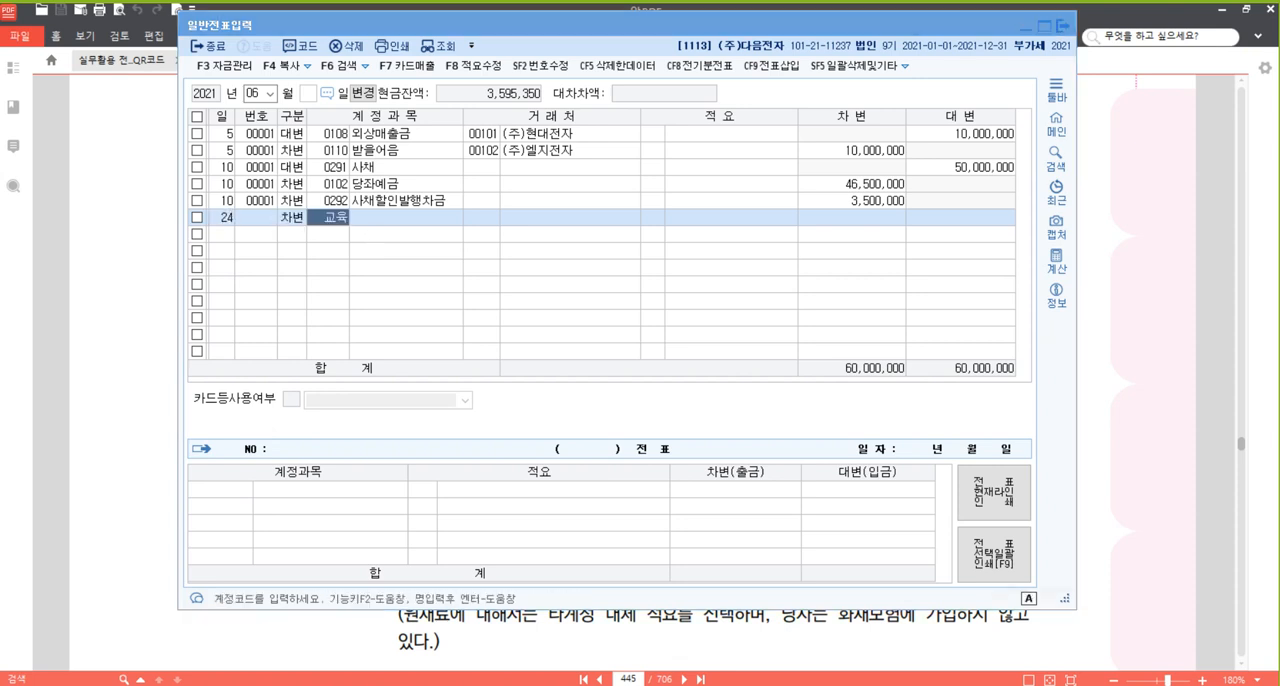
pyautogui.press('Return')
pyautogui.press('Return')
pyautogui.press('Return')
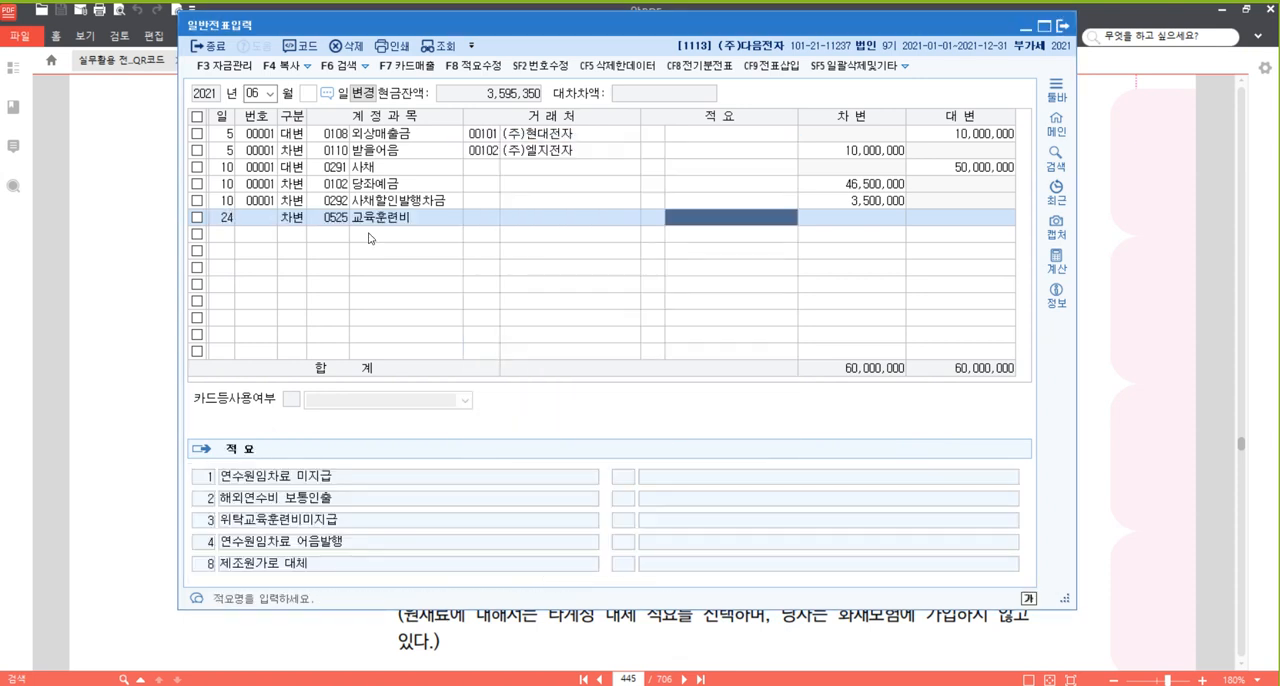
pyautogui.press('Return')
pyautogui.write('2000000')
# Add a 대변 line for 24 June with account 0254 예수금 and the amount 88,000.
pyautogui.press('Return')
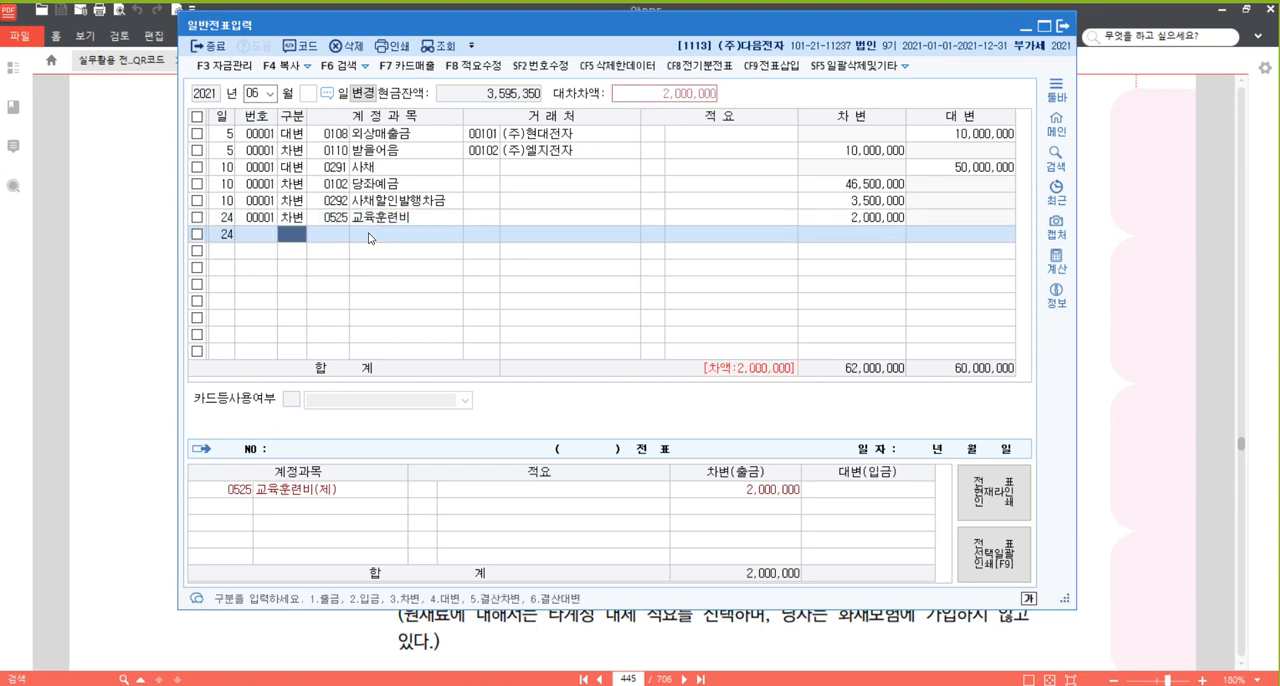
pyautogui.write('4')
pyautogui.press('Return')
pyautogui.write('0254')
pyautogui.press('Return')
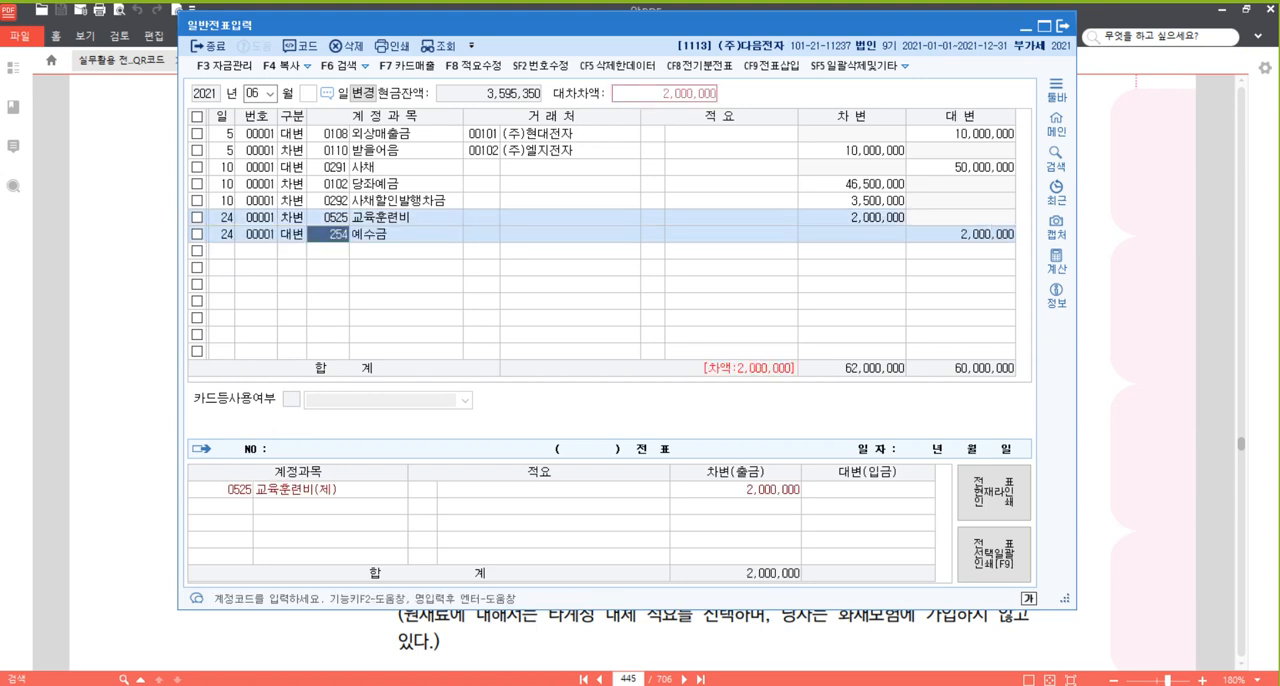
pyautogui.press('Return')
pyautogui.press('Return')
pyautogui.write('88000')
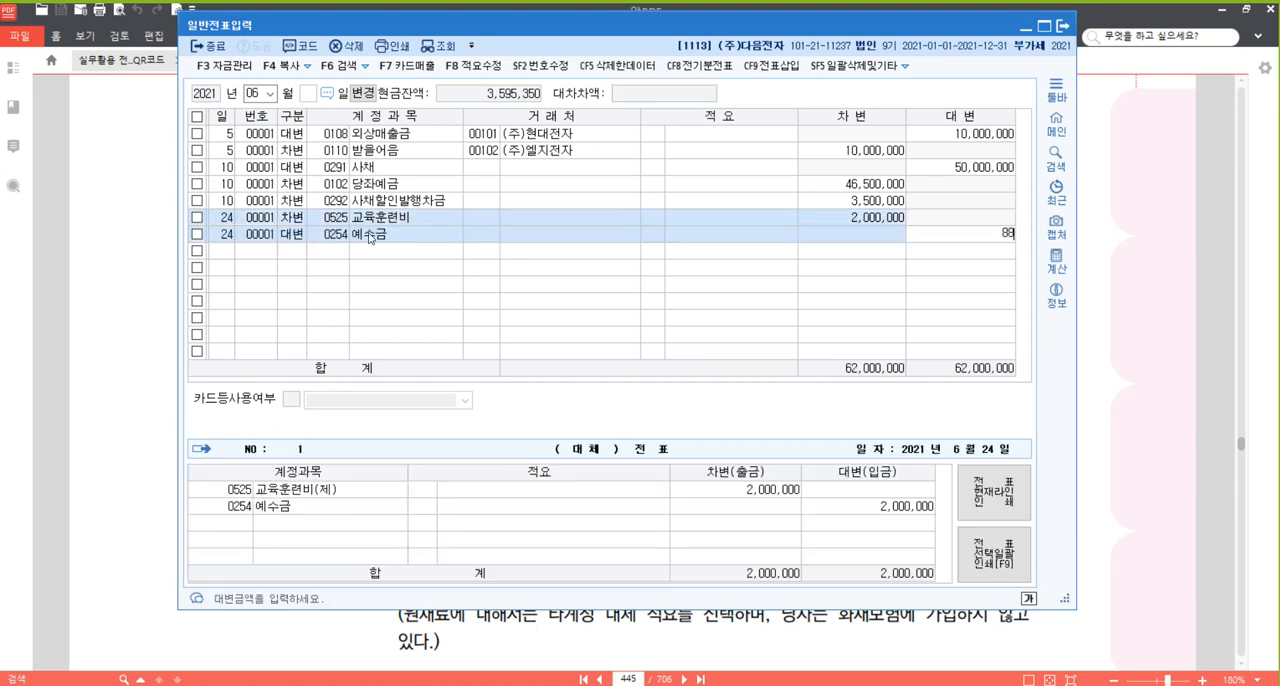
pyautogui.press('Return')
# Balance the 24 June voucher with a 대변 line for account 0103 보통예금 and the amount 1,912,000.
pyautogui.write('4')
pyautogui.press('Return')
pyautogui.write('0103')
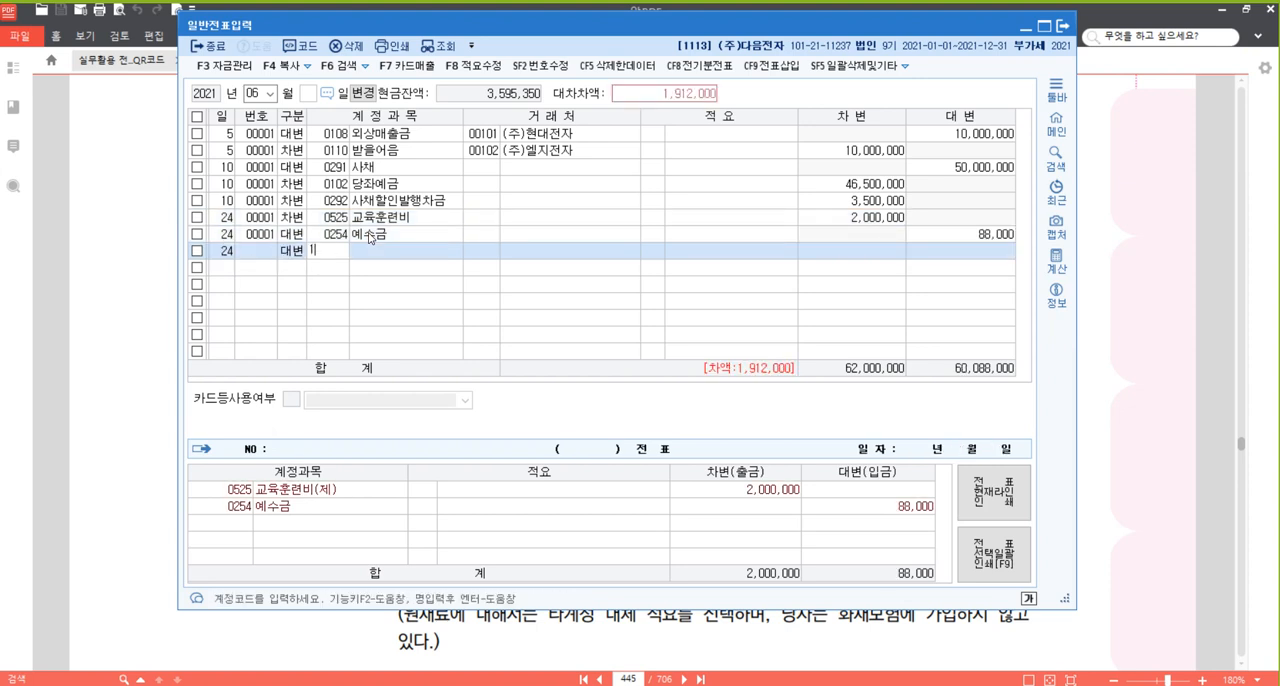
pyautogui.press('Return')
pyautogui.press('Return')
# Enter a 대변 line for 29 June with account 0917 자산수증이익 and the amount 200,000,000.
pyautogui.press('Return')
pyautogui.press('Return')
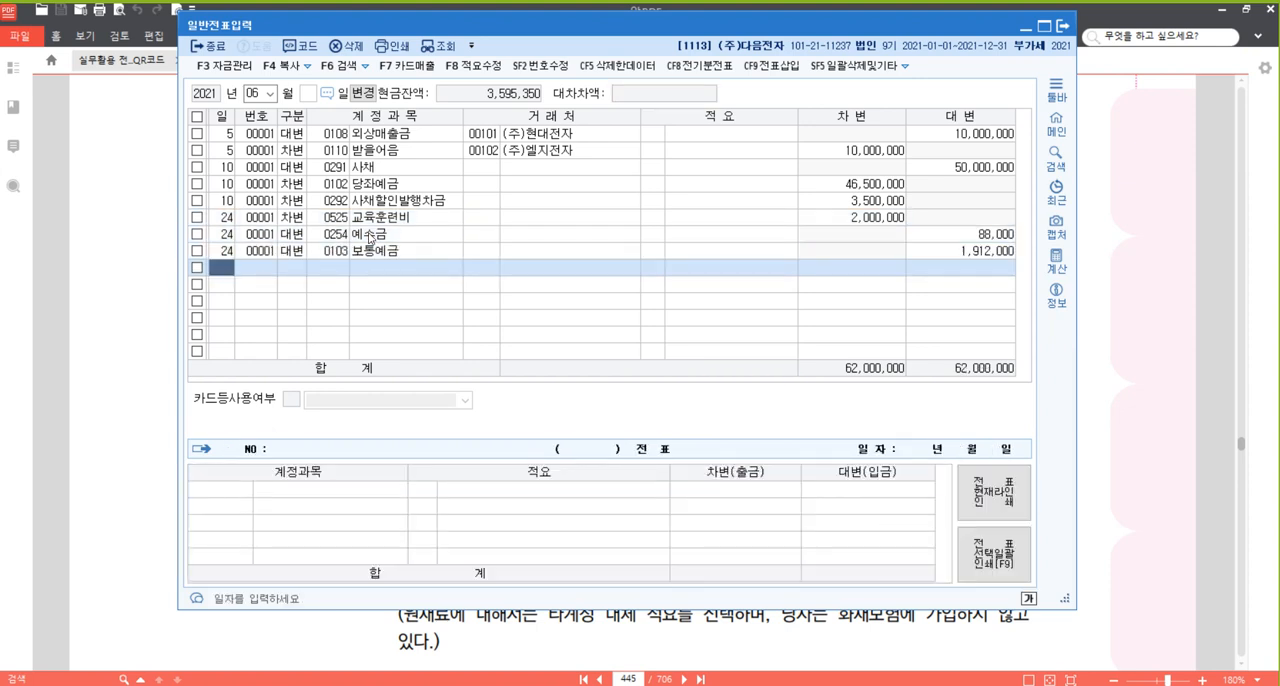
pyautogui.write('29')
pyautogui.press('Return')
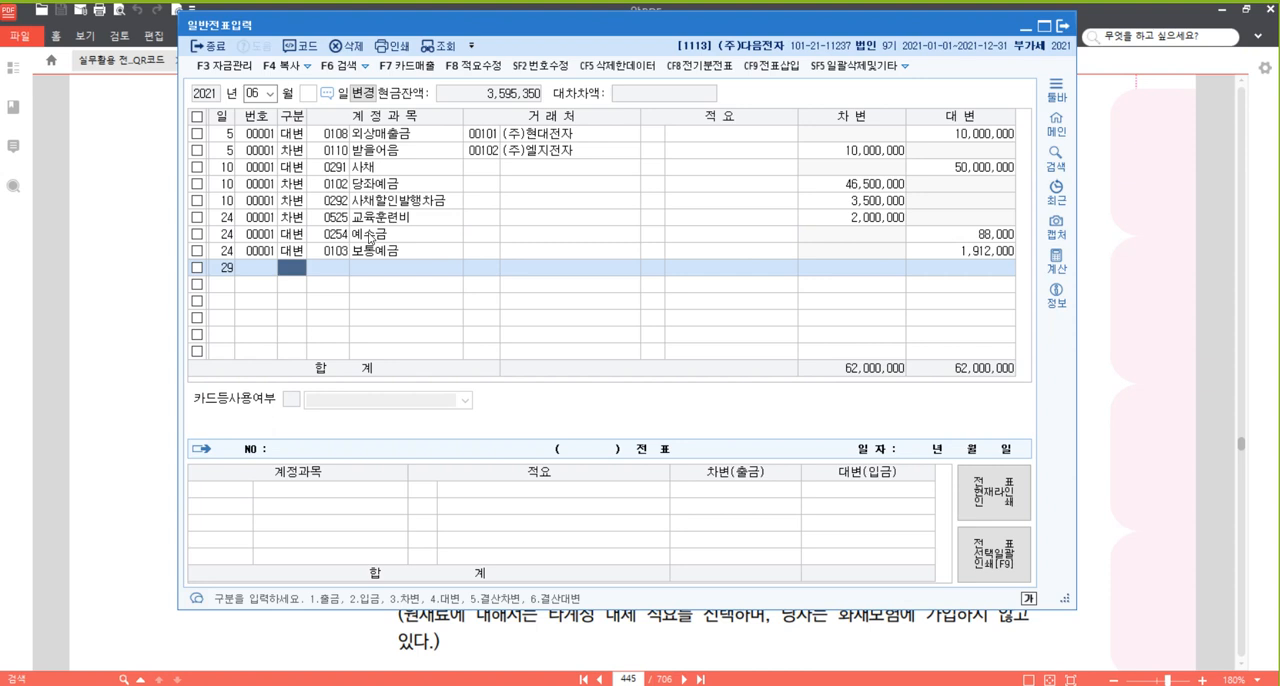
pyautogui.write('4')
pyautogui.press('Return')
pyautogui.write('자산')
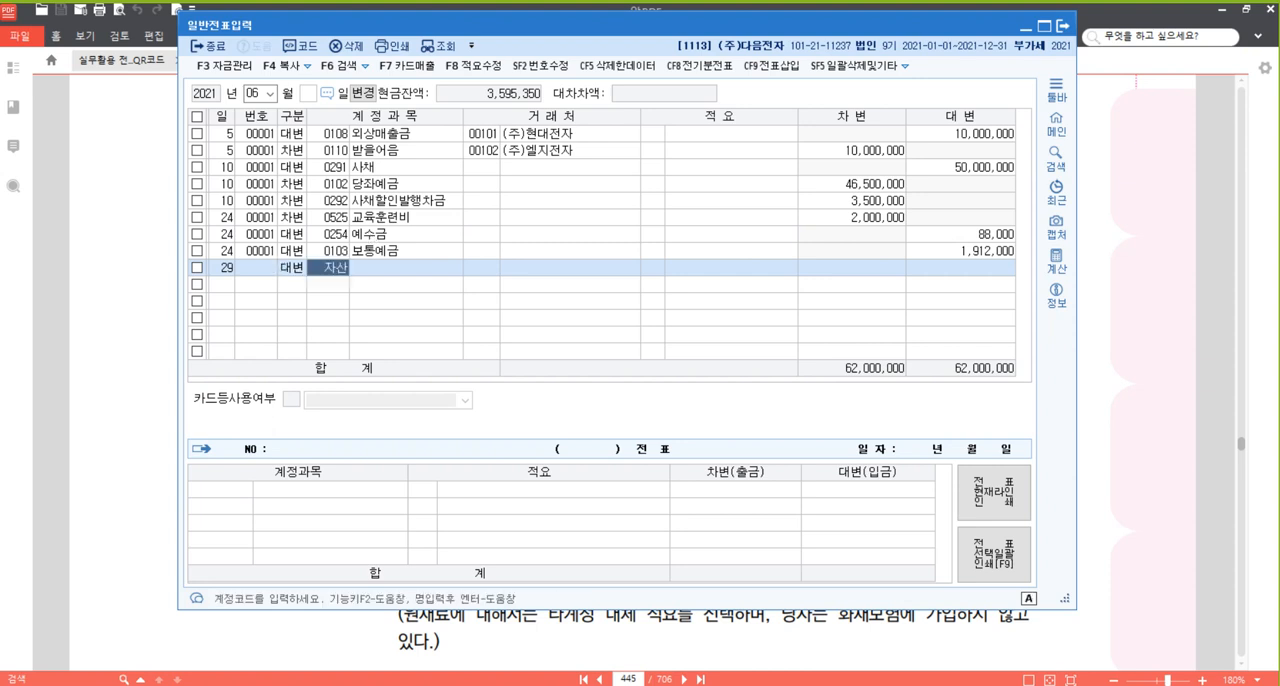
pyautogui.press('Return')
pyautogui.write('수')
pyautogui.press('Return')
pyautogui.press('Return')
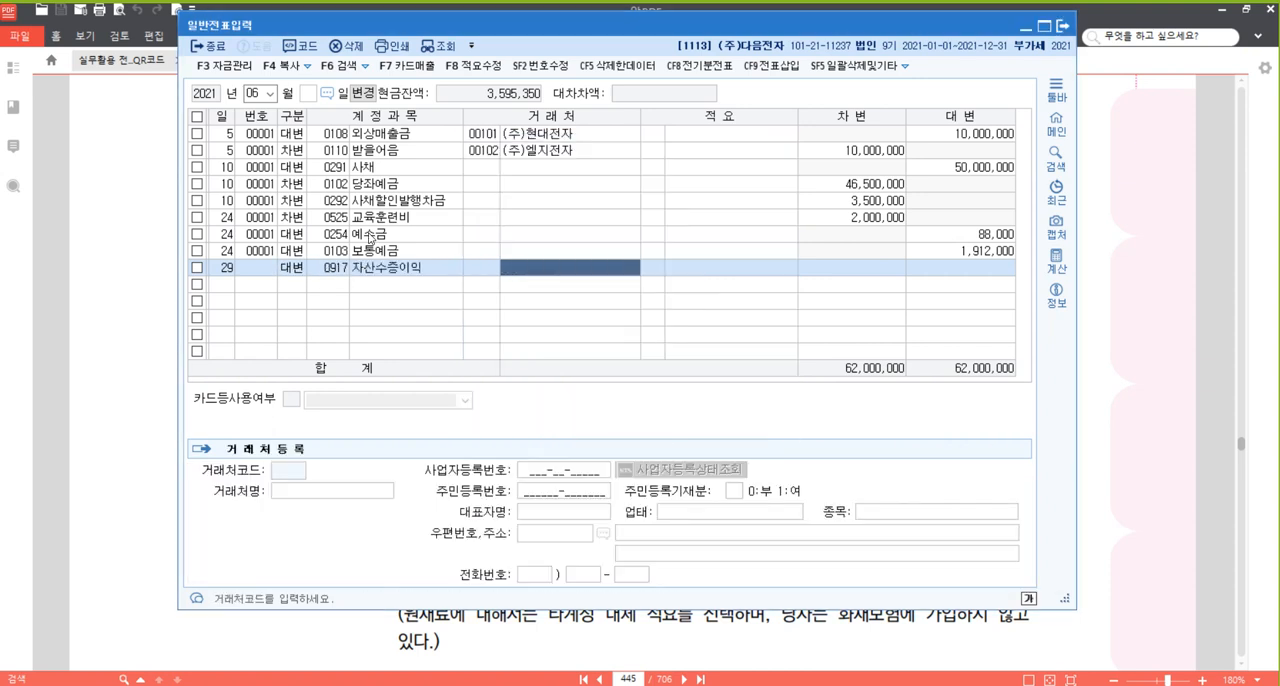
pyautogui.press('Return')
pyautogui.press('Return')
pyautogui.write('200000000')
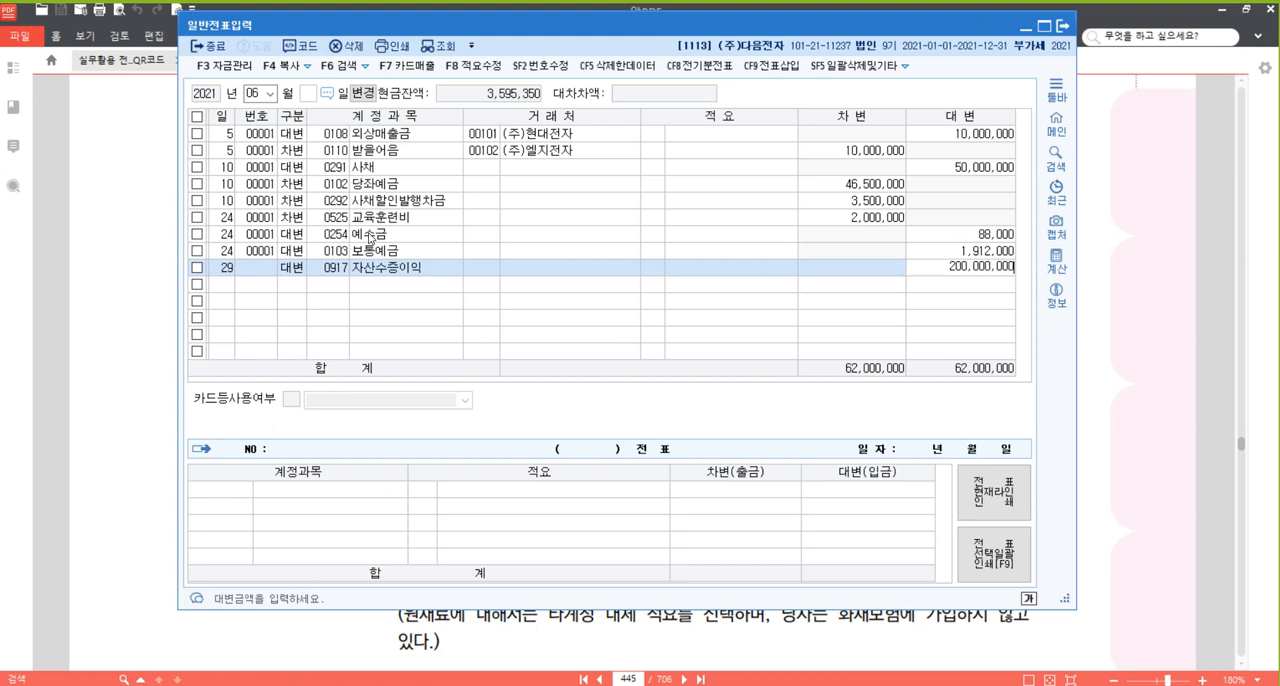
pyautogui.press('Return')
# Add a 대변 line for 29 June with account 0101 현금 and the amount 6,000,000.
pyautogui.press('Return')
pyautogui.write('4')
pyautogui.press('Return')
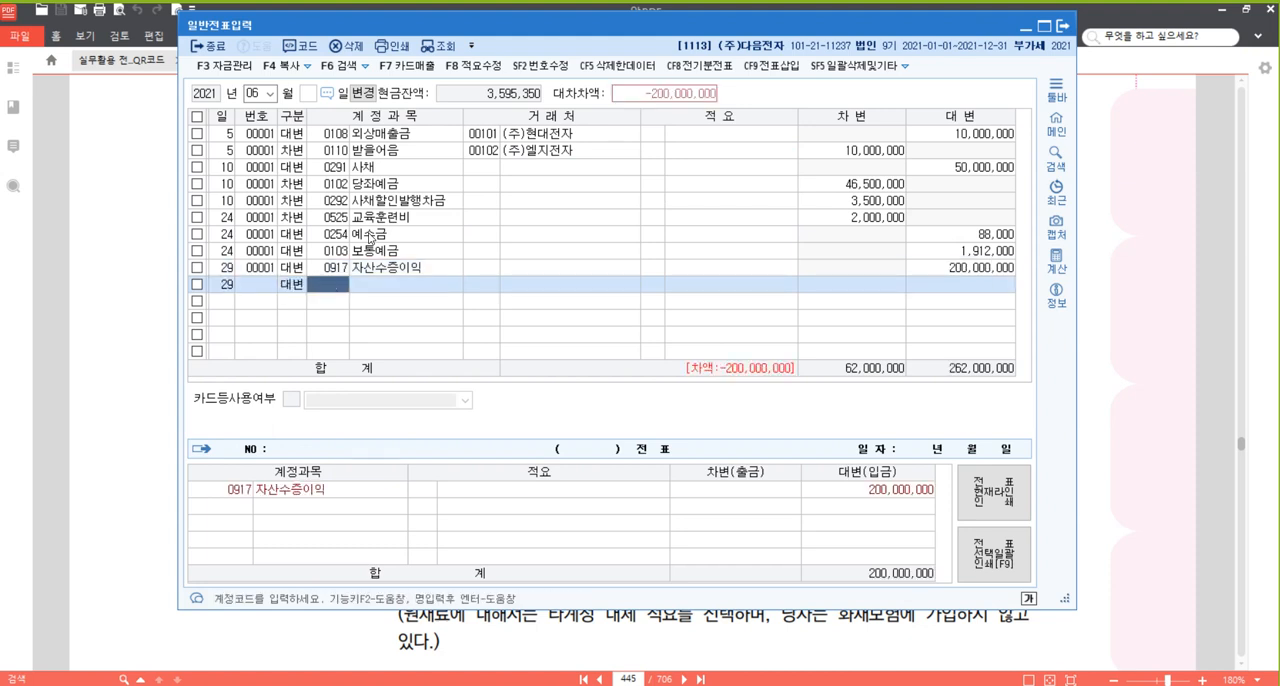
pyautogui.write('101')
pyautogui.press('Return')
pyautogui.press('Return')
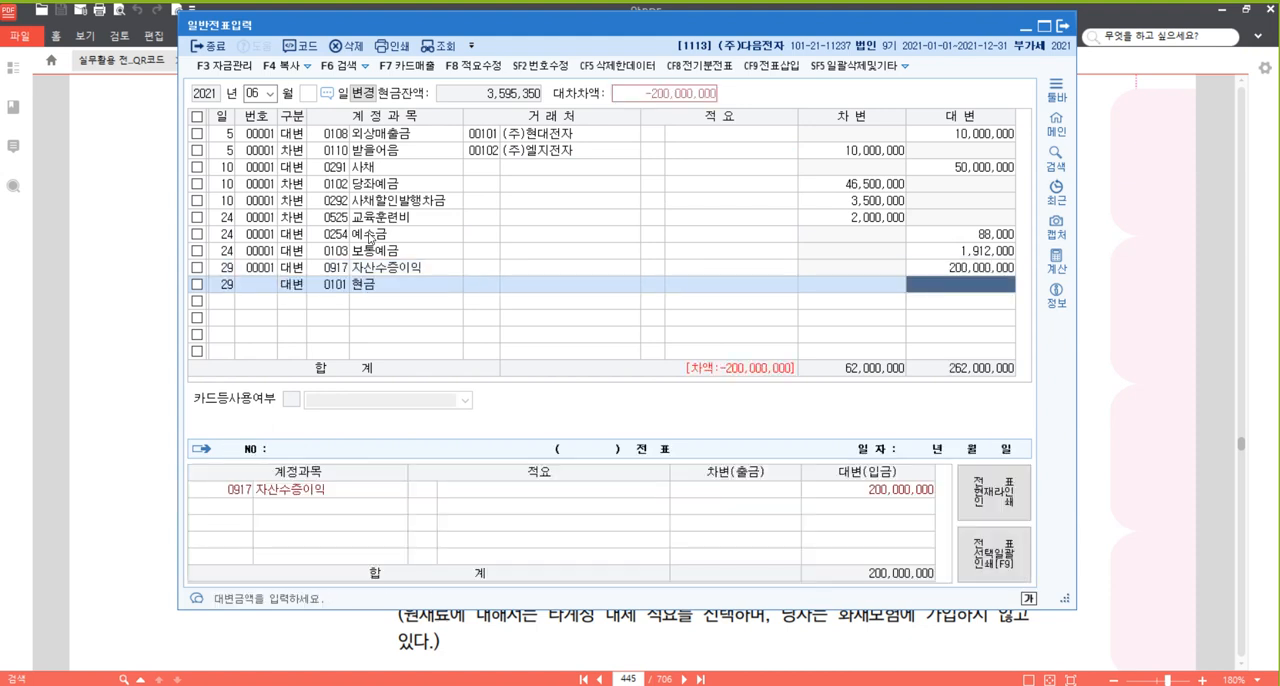
pyautogui.write('6000000')
# Balance the 29 June voucher with a 차변 line for account 0201 토지 and the amount 206,000,000.
pyautogui.press('Return')
pyautogui.press('Return')
pyautogui.write('3')
pyautogui.press('Return')
pyautogui.write('201')
pyautogui.press('Return')
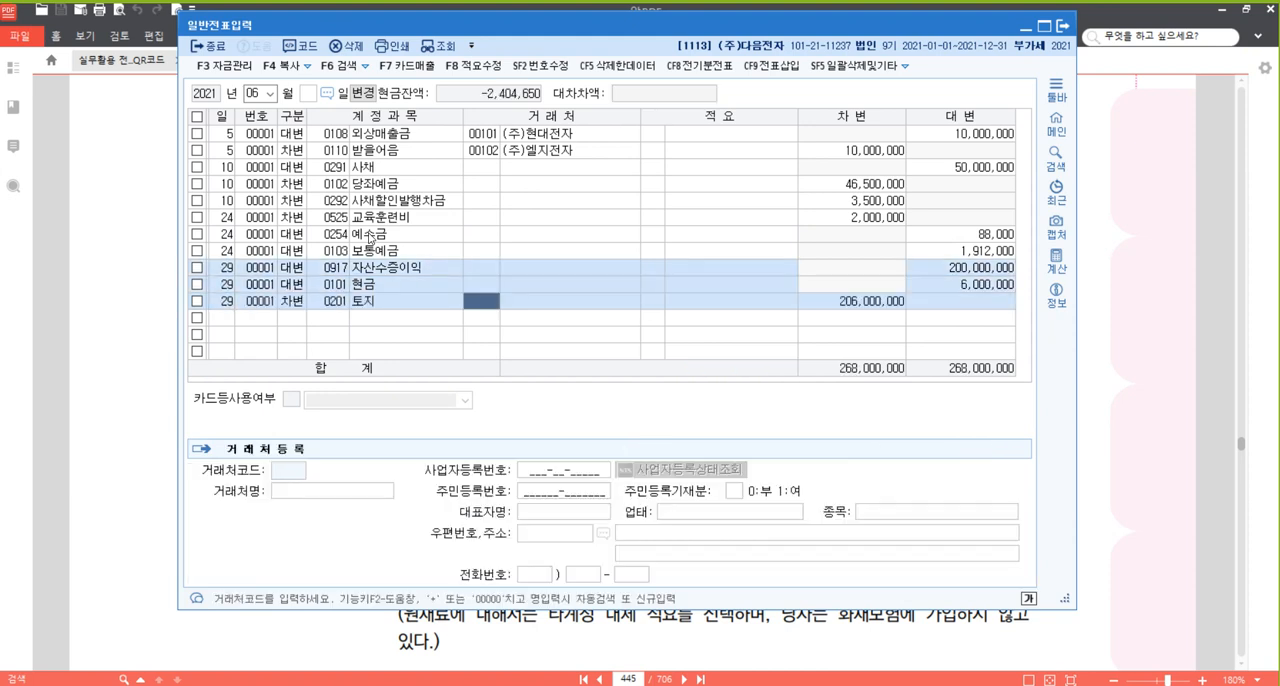
pyautogui.press('Return')
pyautogui.press('Return')
pyautogui.press('Return')
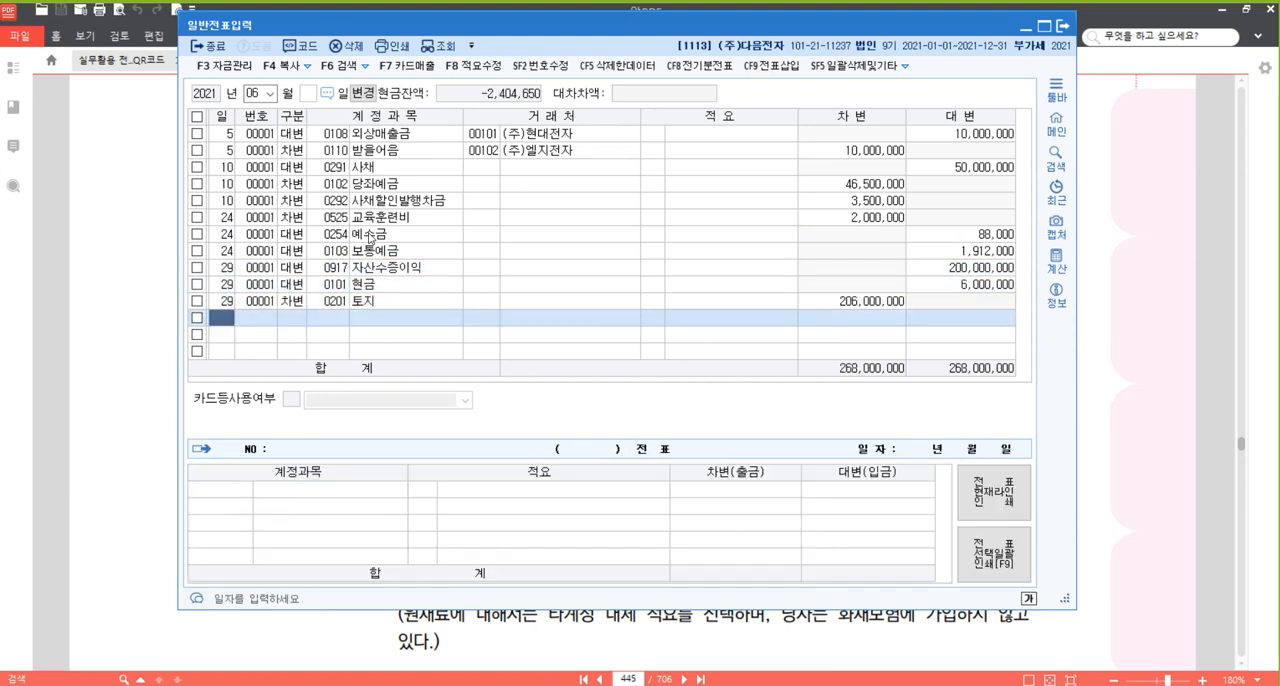
# Enter a 차변 line for 30 June with account 0255 부가세예수금 and the amount 11,740,000.
pyautogui.write('30')
pyautogui.press('Return')
pyautogui.write('3')
pyautogui.press('Return')
pyautogui.write('부가')
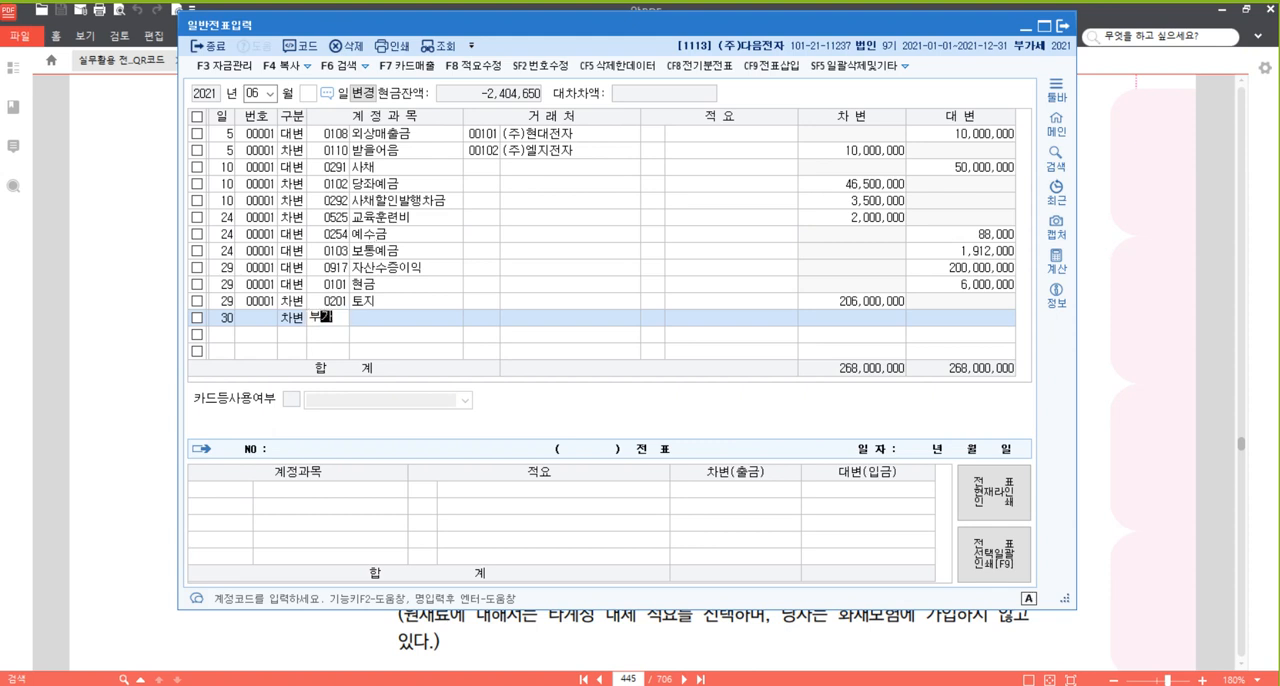
pyautogui.press('Return')
pyautogui.press('Down')
pyautogui.press('Return')
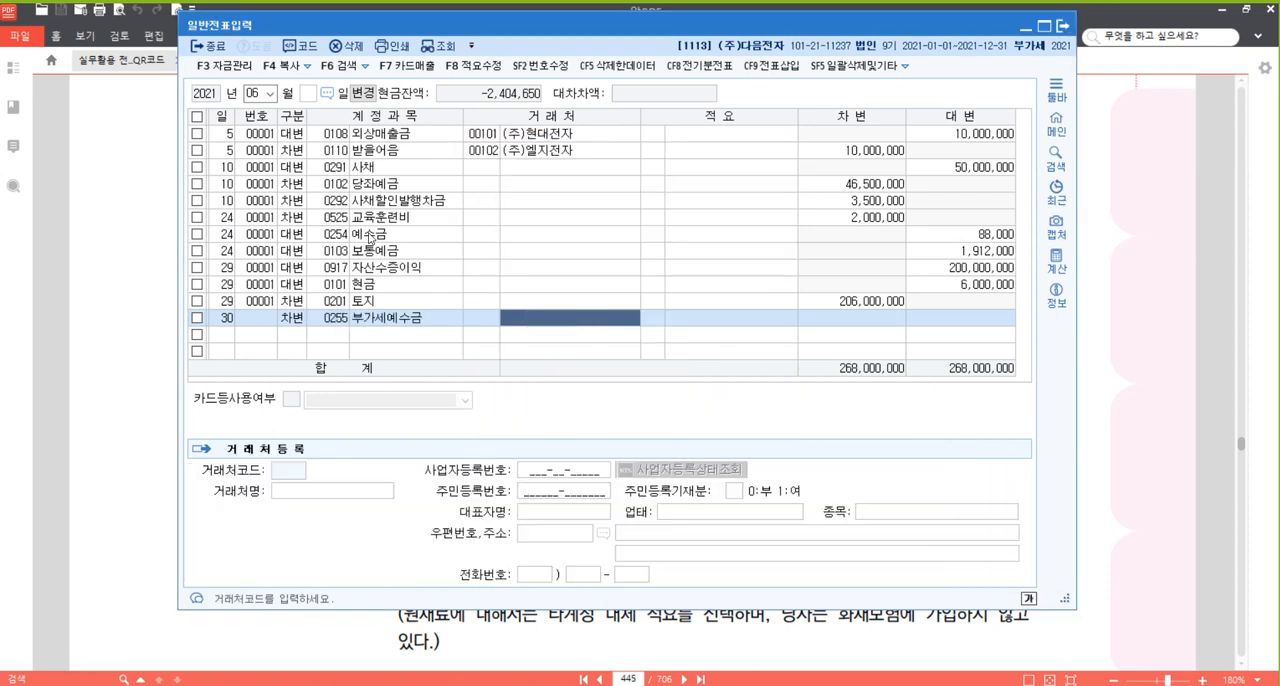
pyautogui.press('Return')
pyautogui.write('11740000')
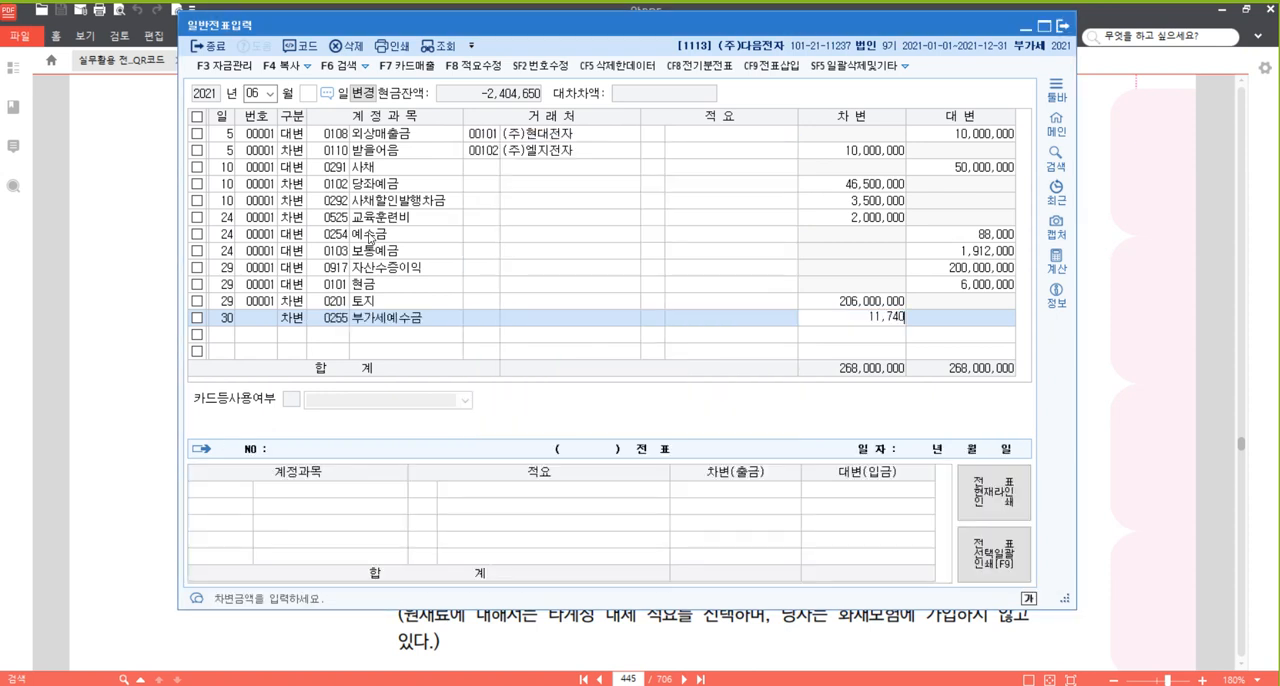
pyautogui.press('Return')
# Add a 대변 line for 30 June with account 0135 부가세대급금 and the amount 11,215,000.
pyautogui.press('Return')
pyautogui.write('4')
pyautogui.press('Return')
pyautogui.write('부가')
pyautogui.press('Return')
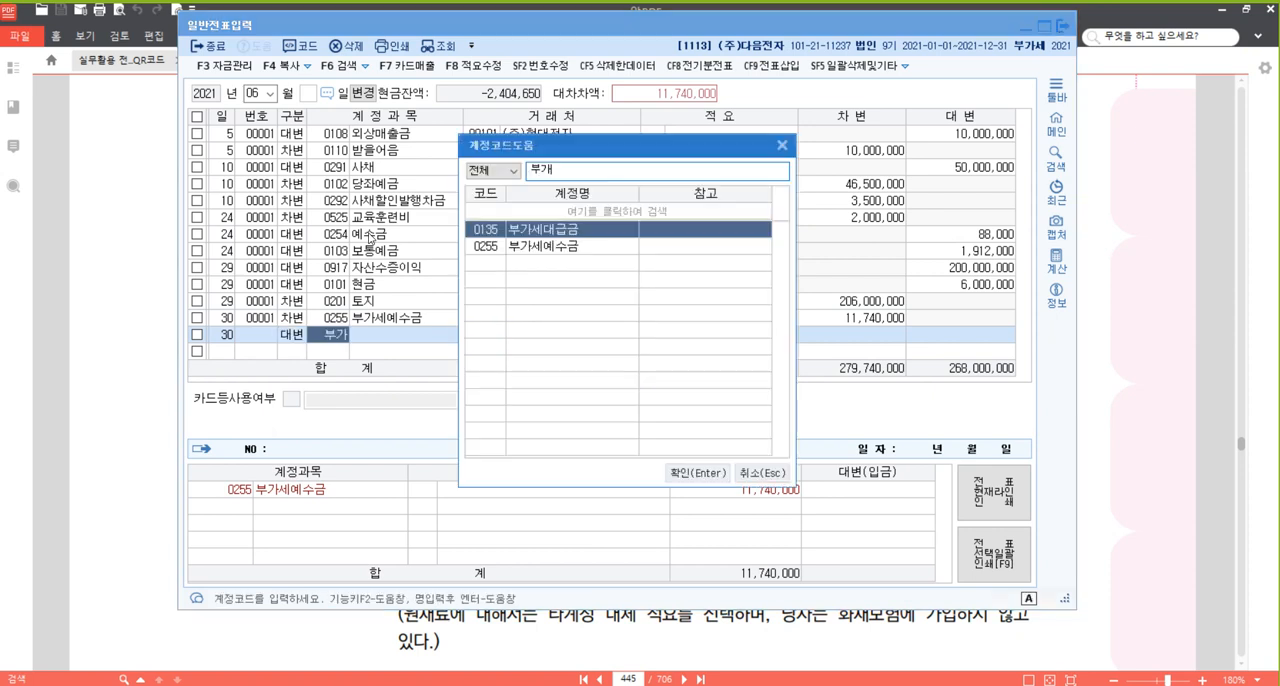
pyautogui.press('Return')
pyautogui.press('Return')
pyautogui.press('Return')
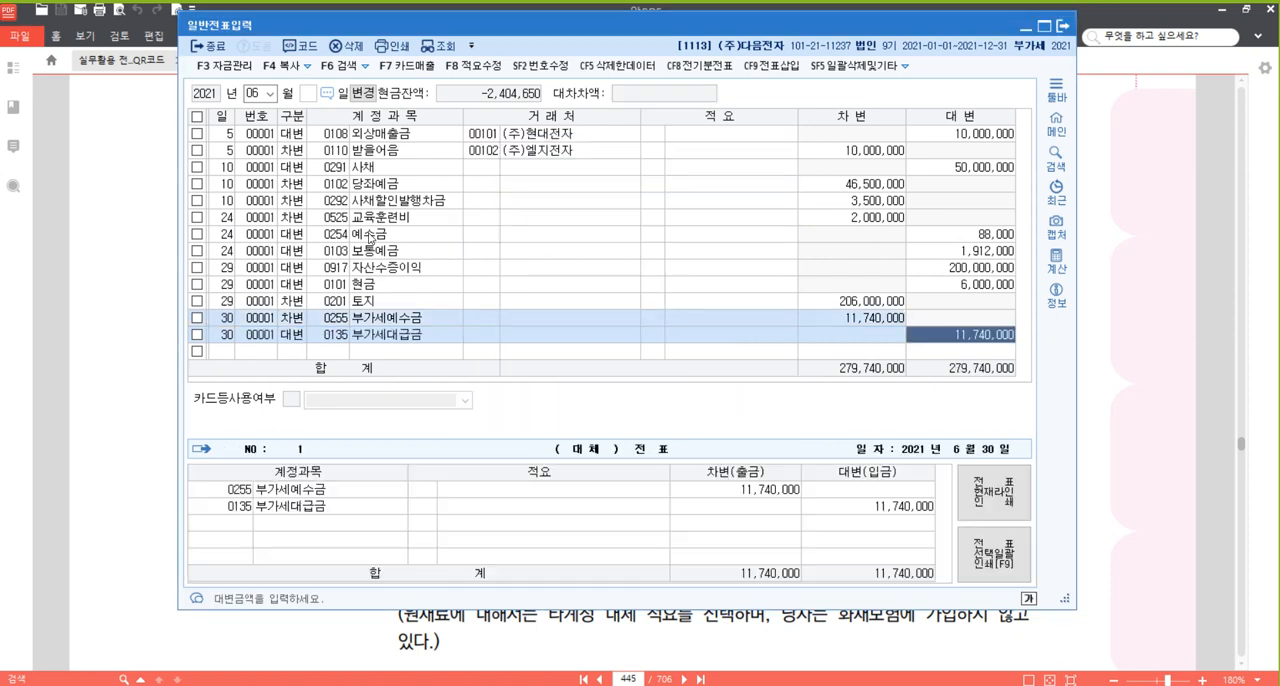
pyautogui.write('11215000')
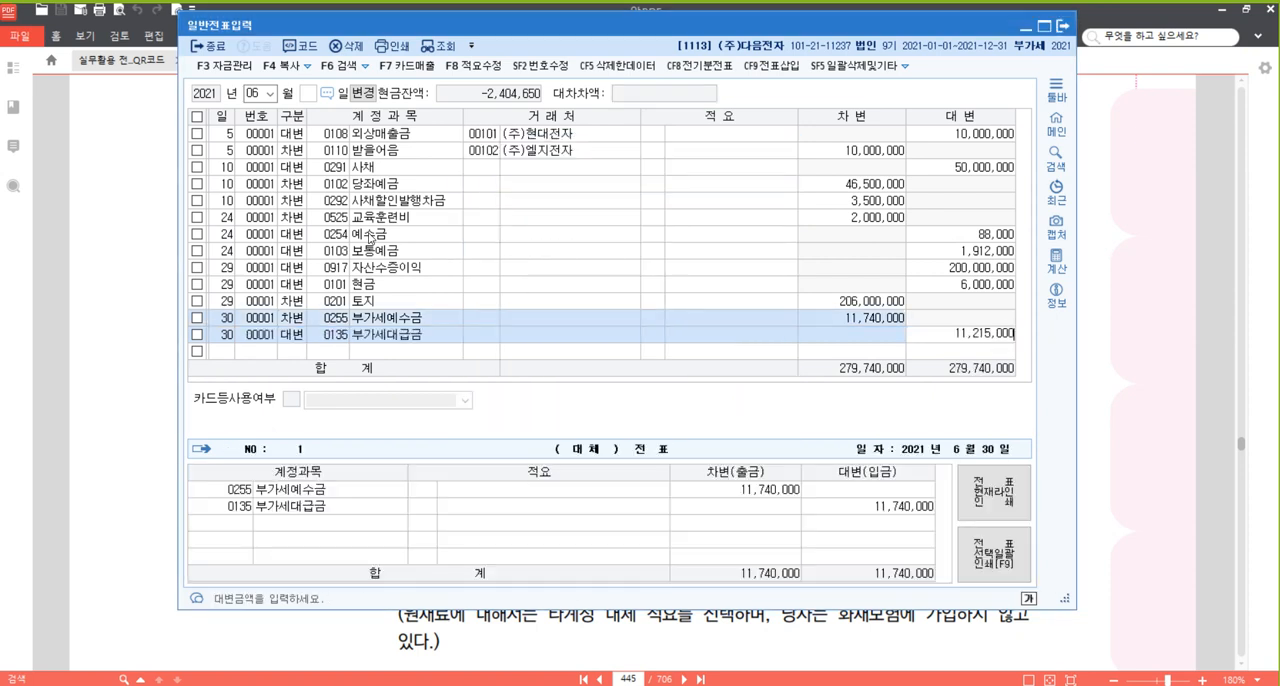
pyautogui.press('Return')
# Balance the 30 June voucher with a 대변 line for account 0261 미지급세금 and the amount 525,000.
pyautogui.write('미지')
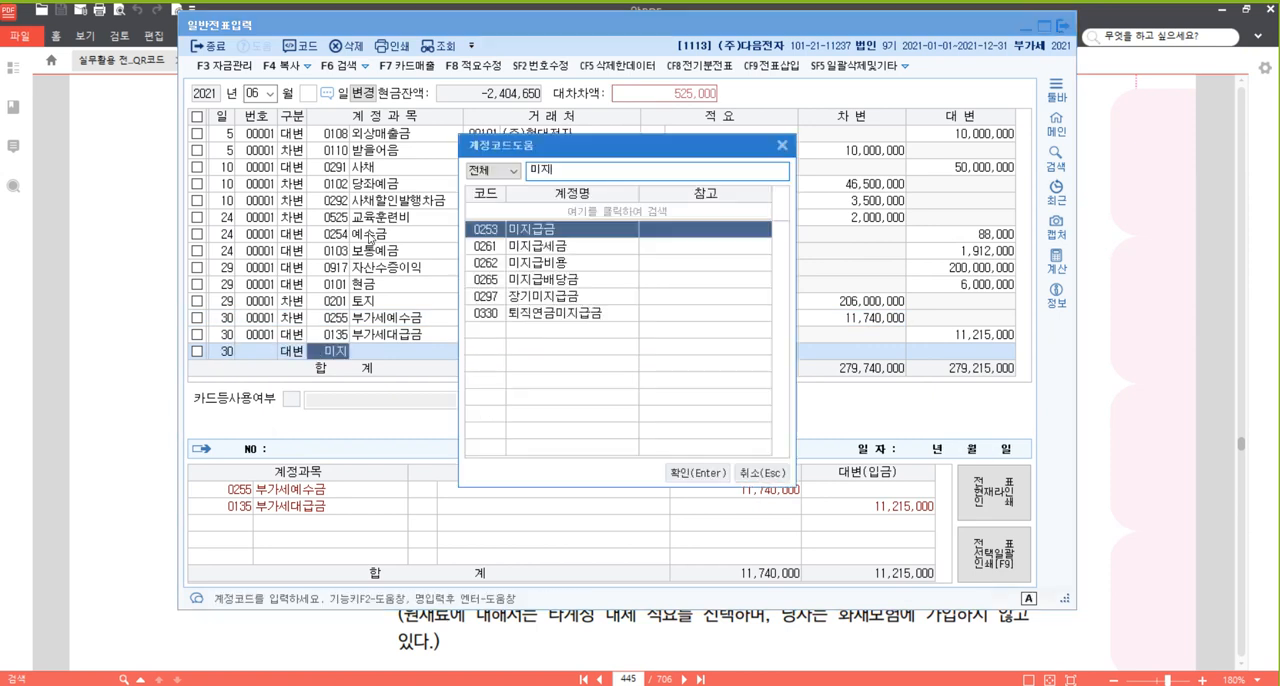
pyautogui.press('Down')
pyautogui.press('Return')
pyautogui.press('Return')
pyautogui.press('Return')
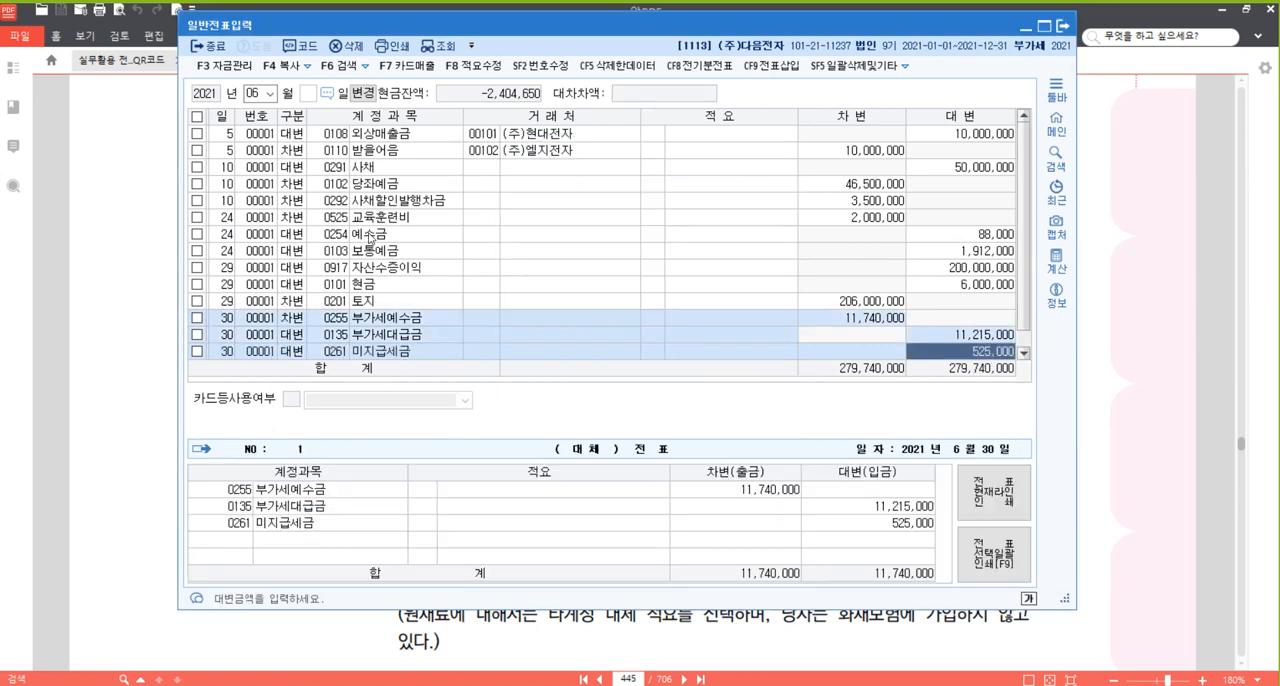
pyautogui.press('Return')
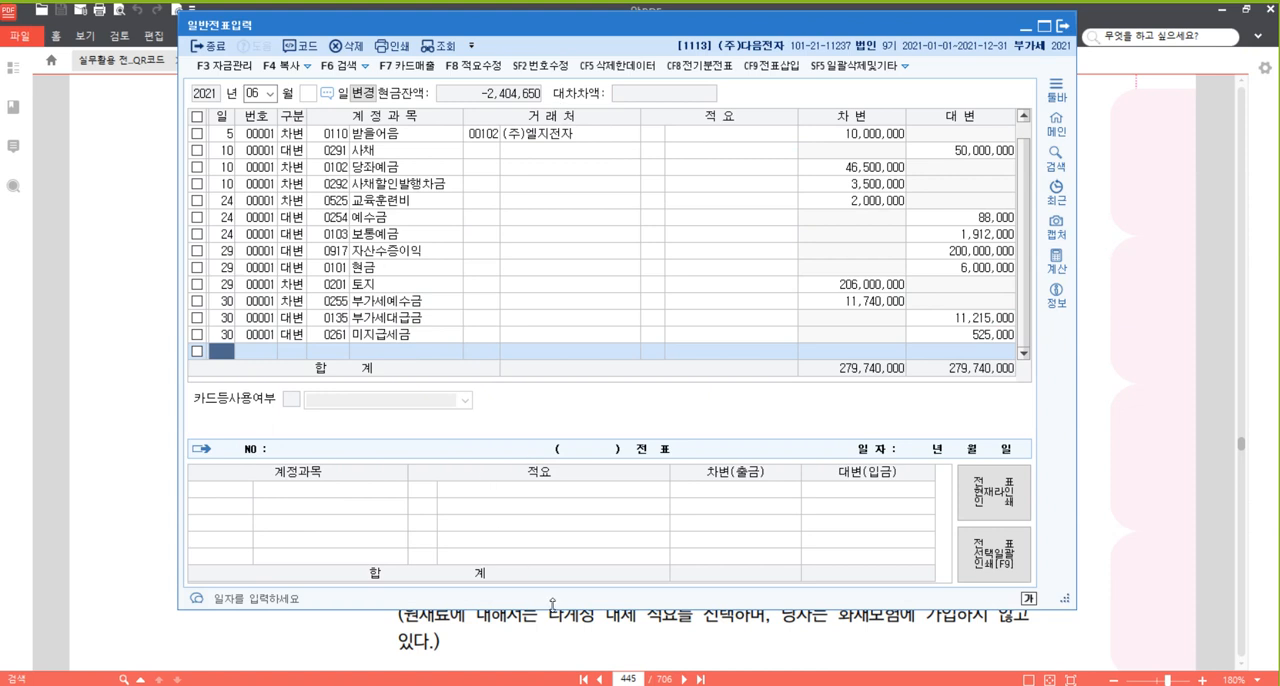
# Make the 일반전표입력 window taller to fit all June lines and check the 24 June voucher.
pyautogui.moveTo(555, 604); pyautogui.dragTo(555, 627)
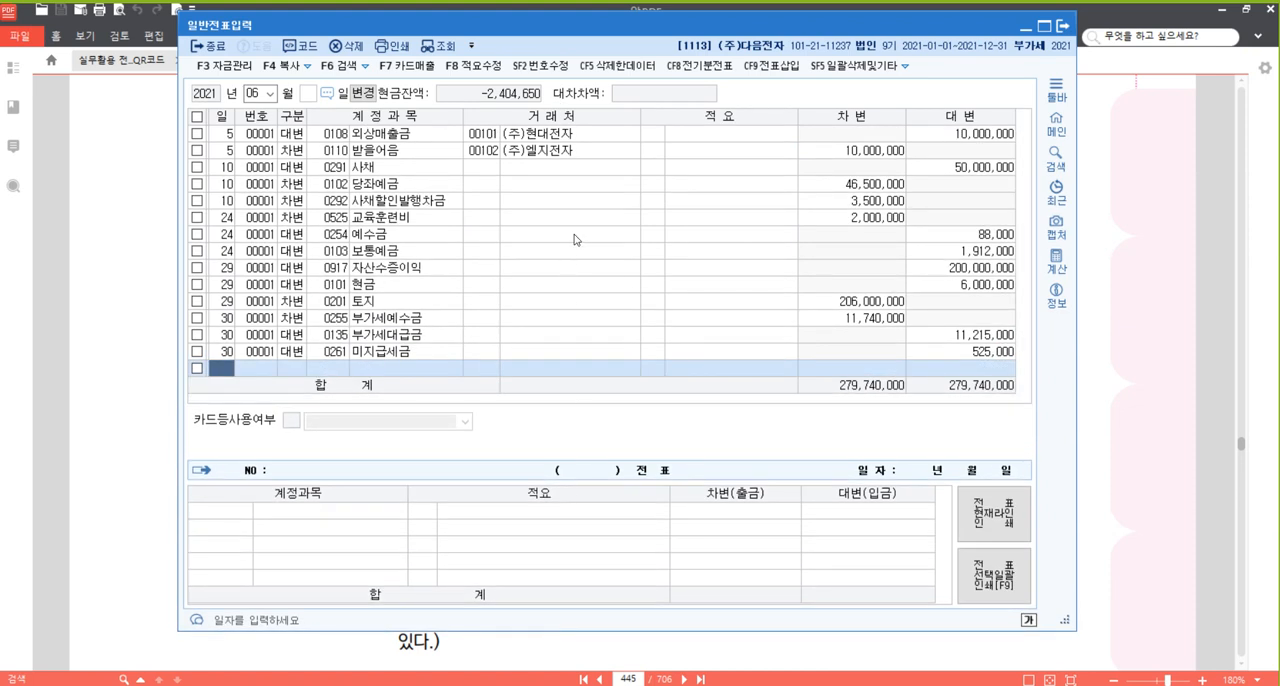
pyautogui.click(854, 257)
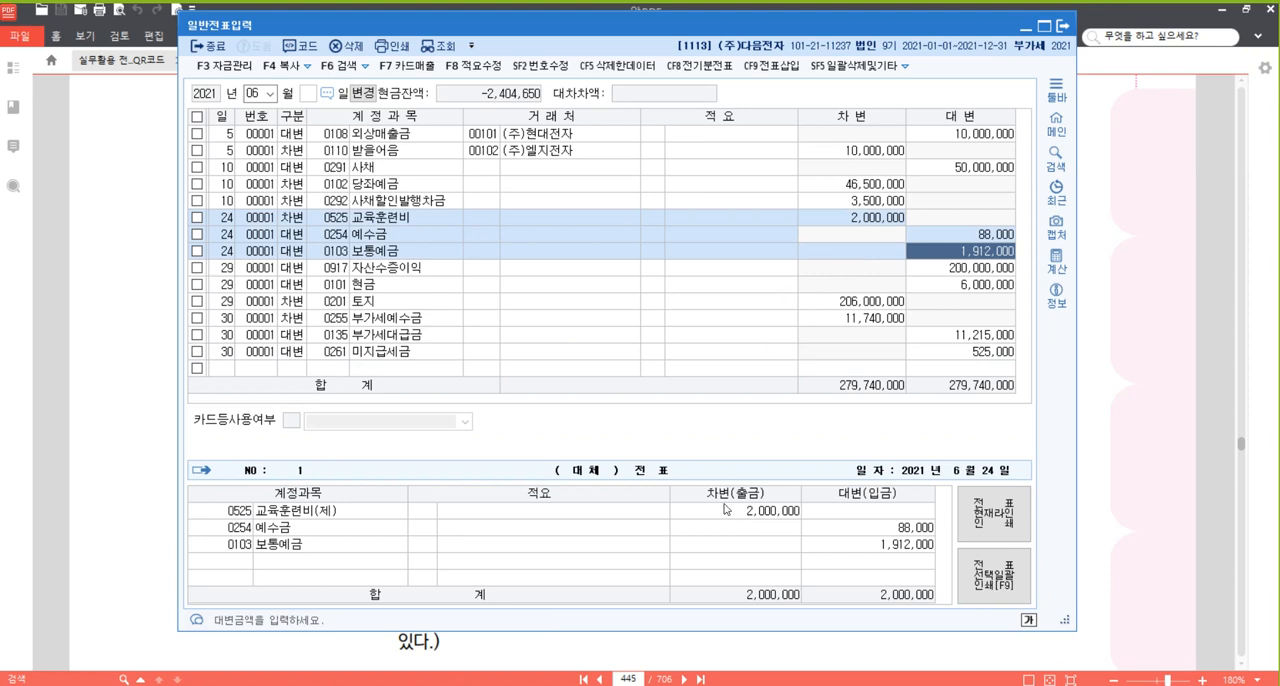
pyautogui.click(476, 372)
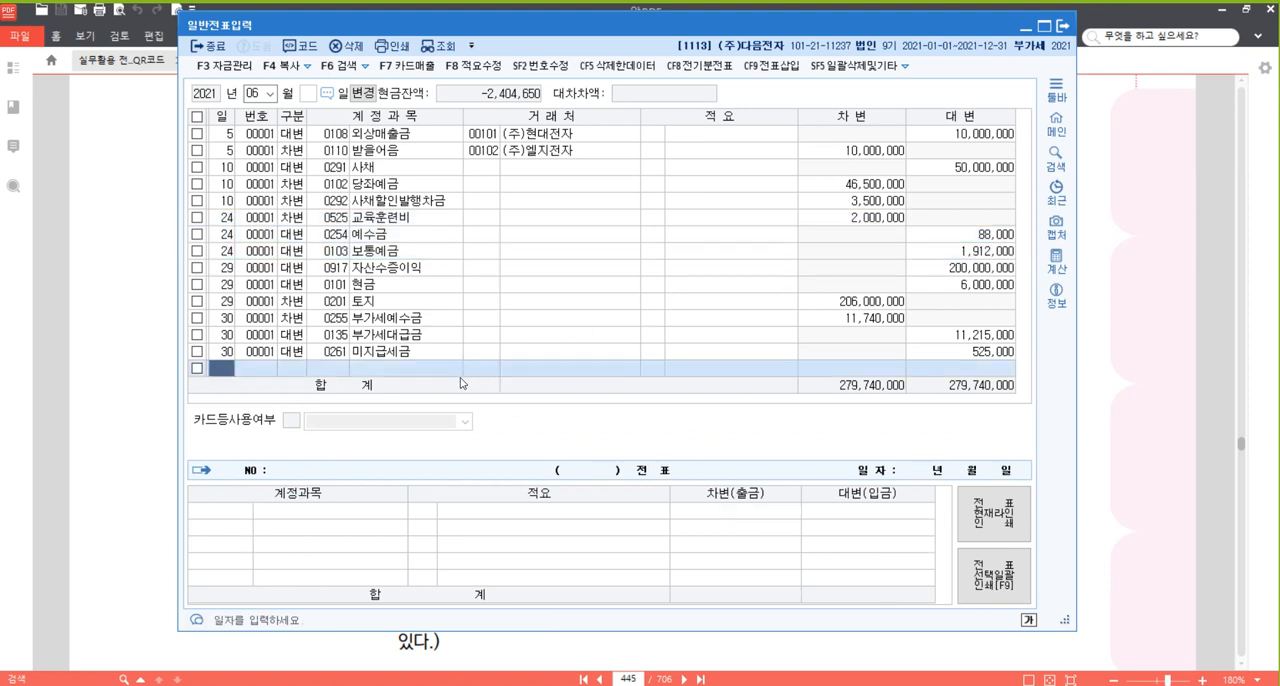
# Switch to the textbook PDF and read problem [36] dated 1 July.
pyautogui.click(1146, 255)
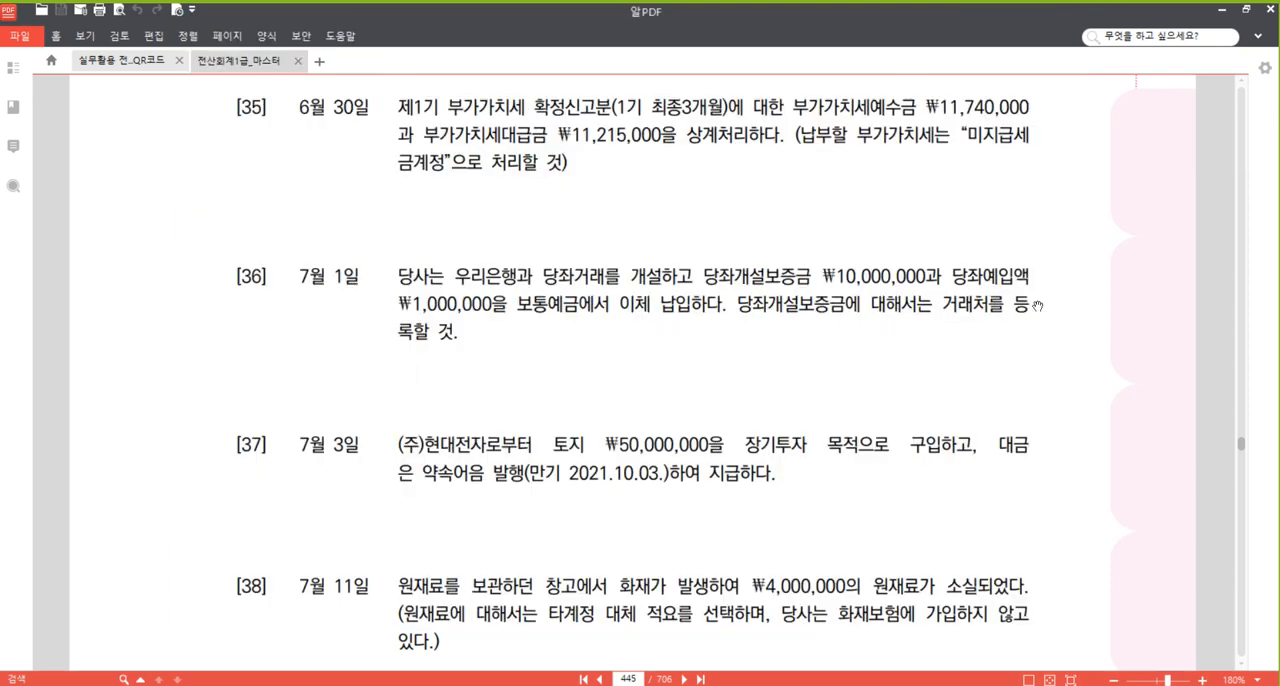
pyautogui.scroll(-3, 800, 340)
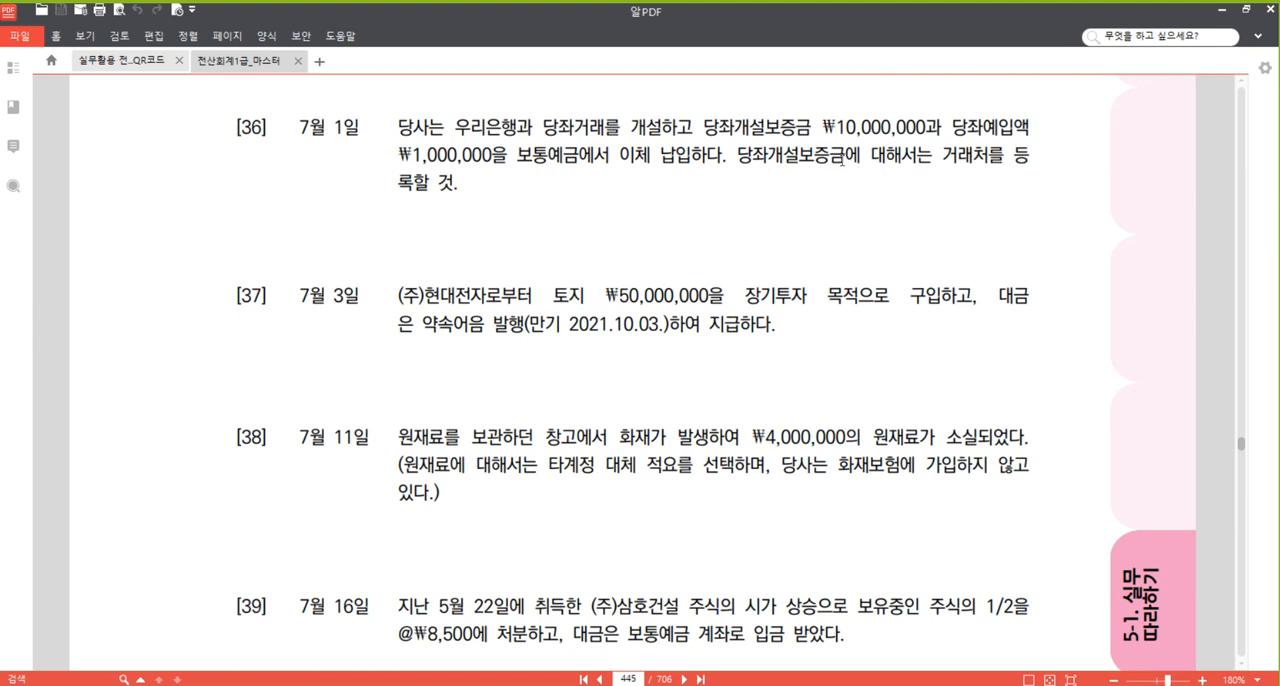
pyautogui.scroll(-1, 742, 214)
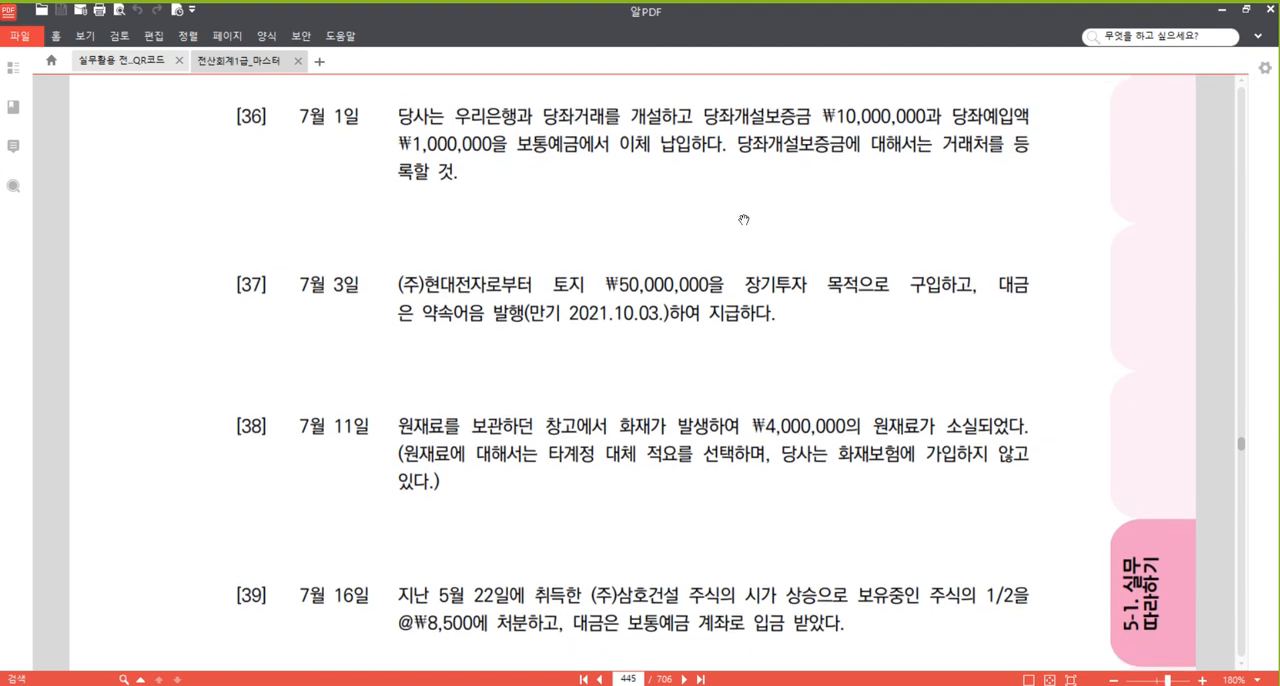
# Switch to the Hangul document and paste a blank 차/대 entry table below the 부가세예수금 entry.
pyautogui.hotkey('alt', 'Tab')
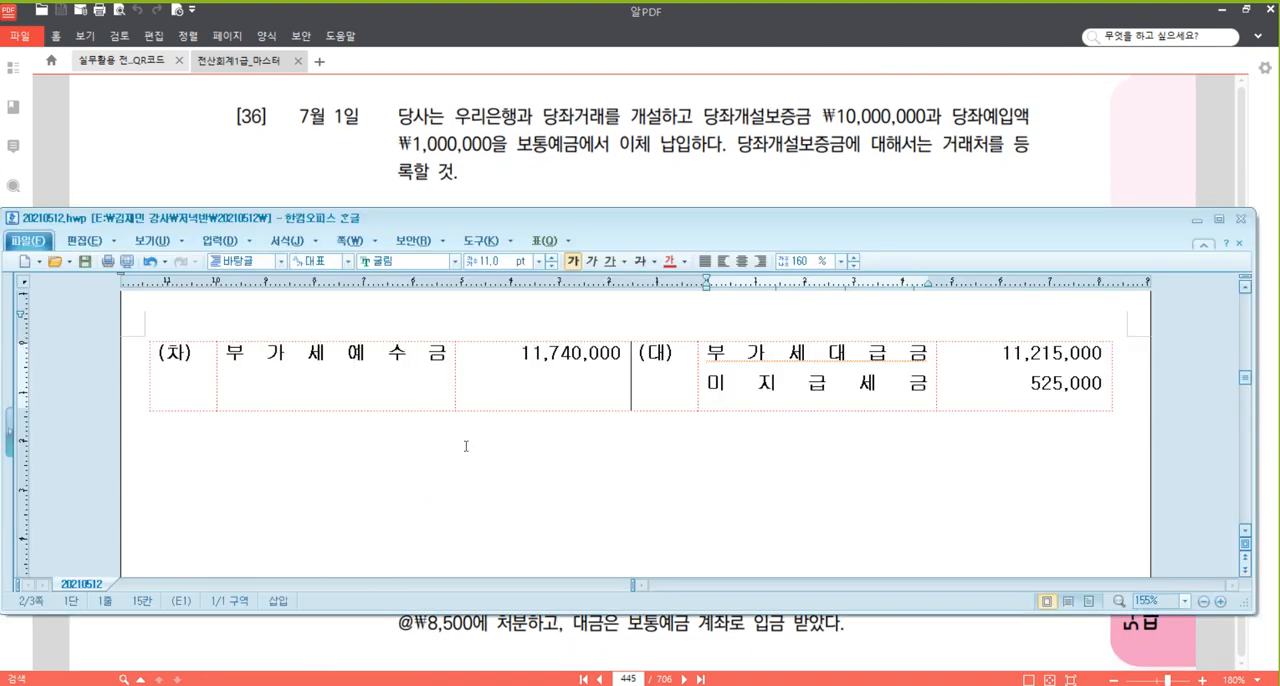
pyautogui.click(360, 467)
pyautogui.hotkey('ctrl', 'v')
pyautogui.scroll(-1, 623, 383)
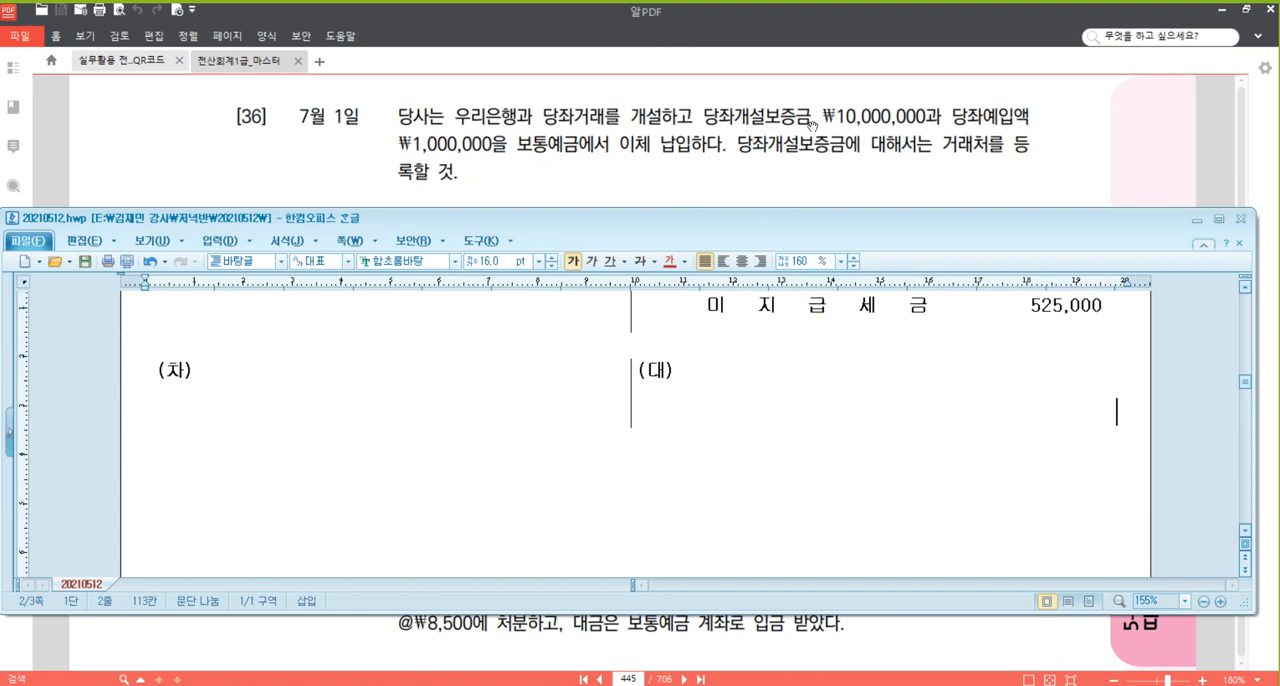
# Fill the 대변 side of the new entry table with 보통예금 and 11,000,000.
pyautogui.click(794, 404)
pyautogui.scroll(-1, 812, 490)
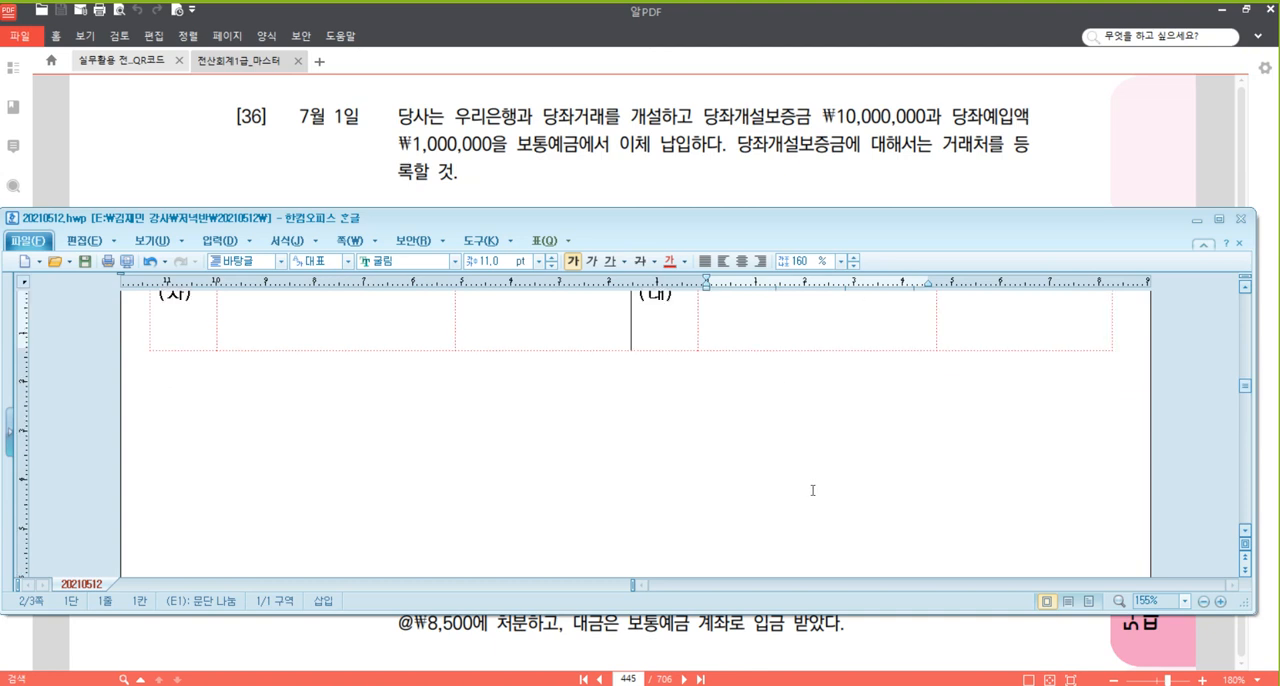
pyautogui.write('보통예금')
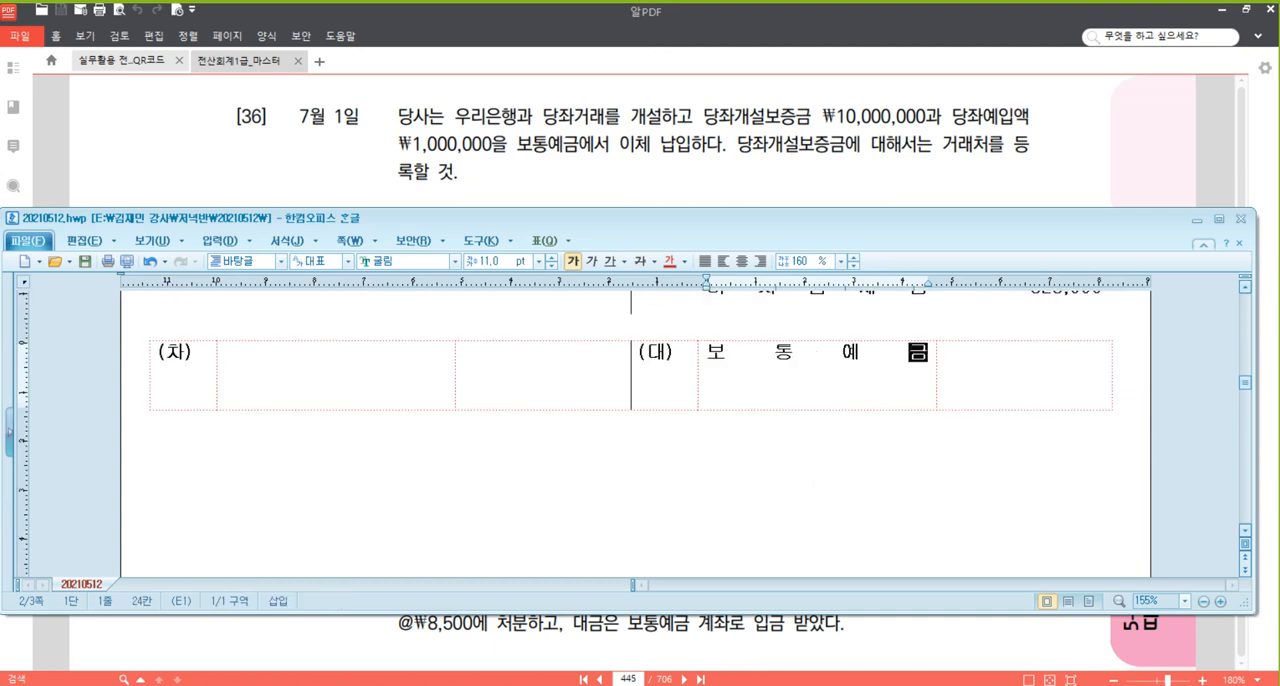
pyautogui.press('Tab')
pyautogui.write('11,000,')
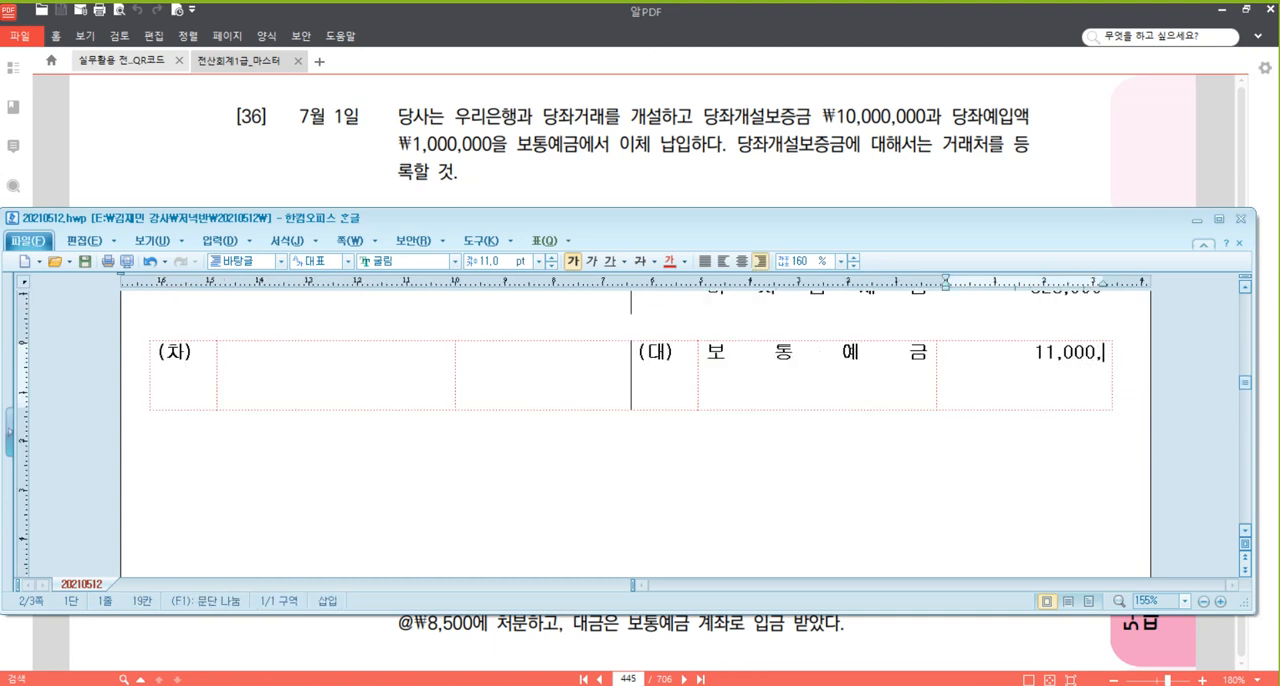
pyautogui.write('000')
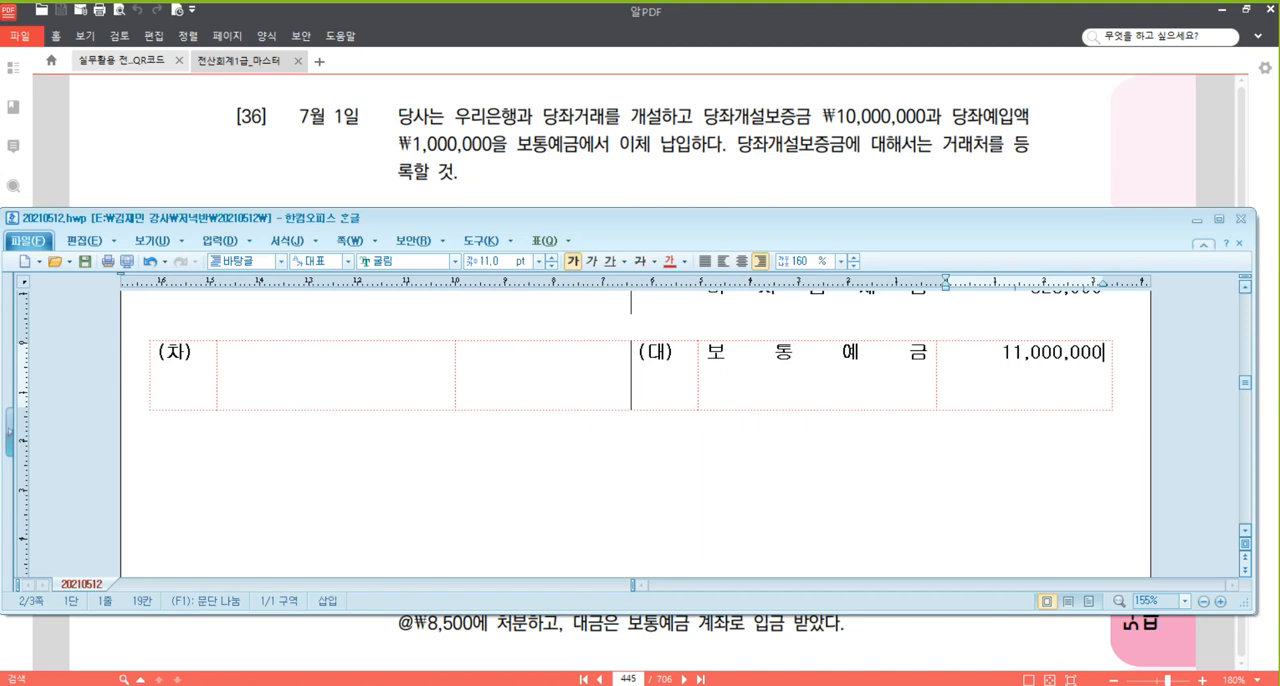
# Fill the 차변 side with 특정현금과예금, (우리은행) on the line beneath it, and the amount 10,000,000.
pyautogui.click(331, 363)
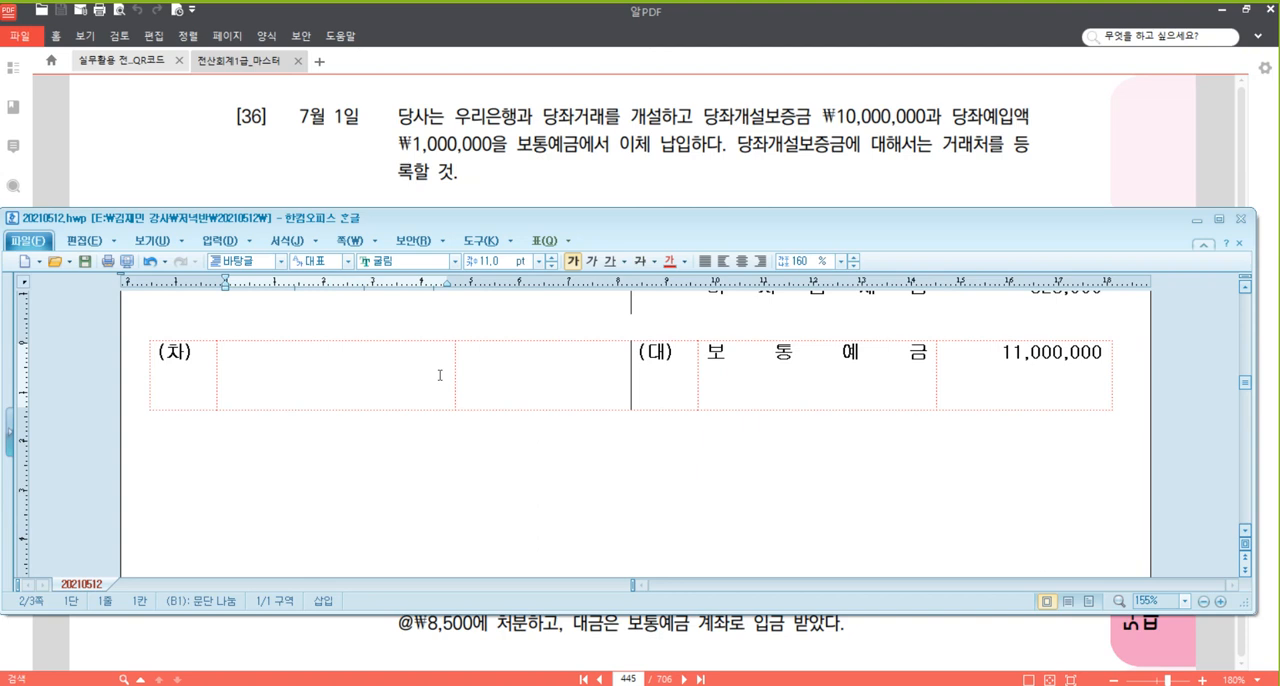
pyautogui.write('특정허')
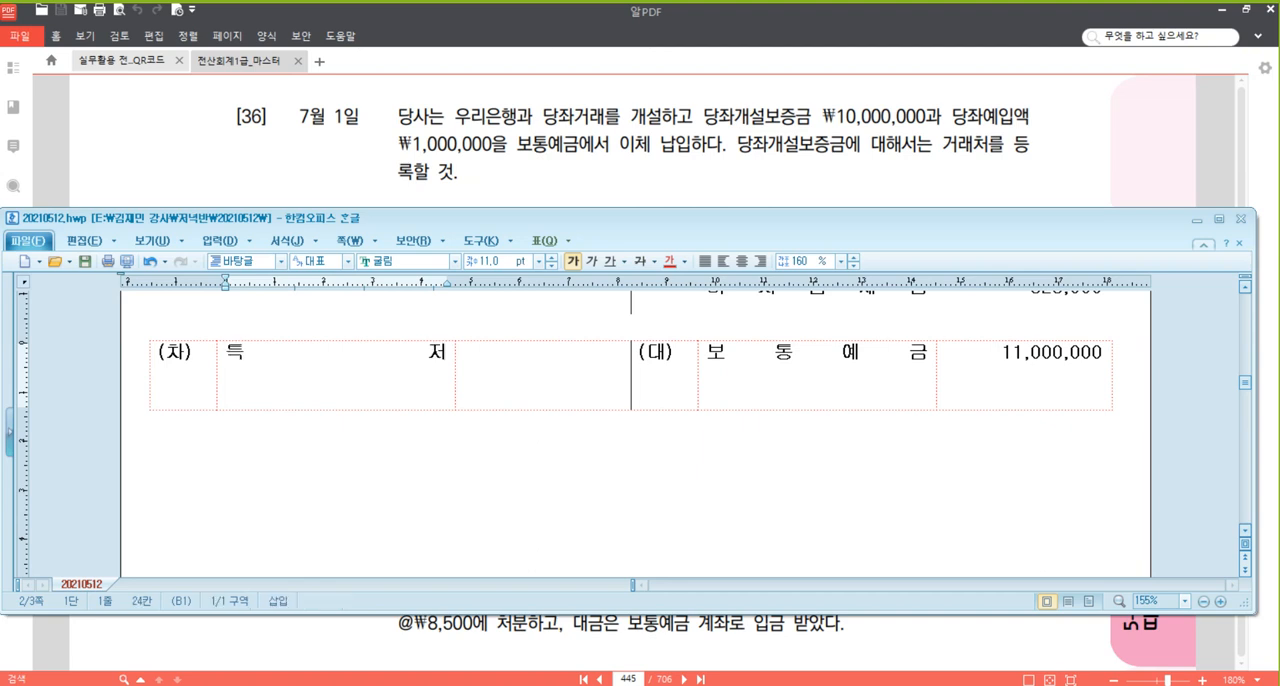
pyautogui.write('ㄴ금과예금')
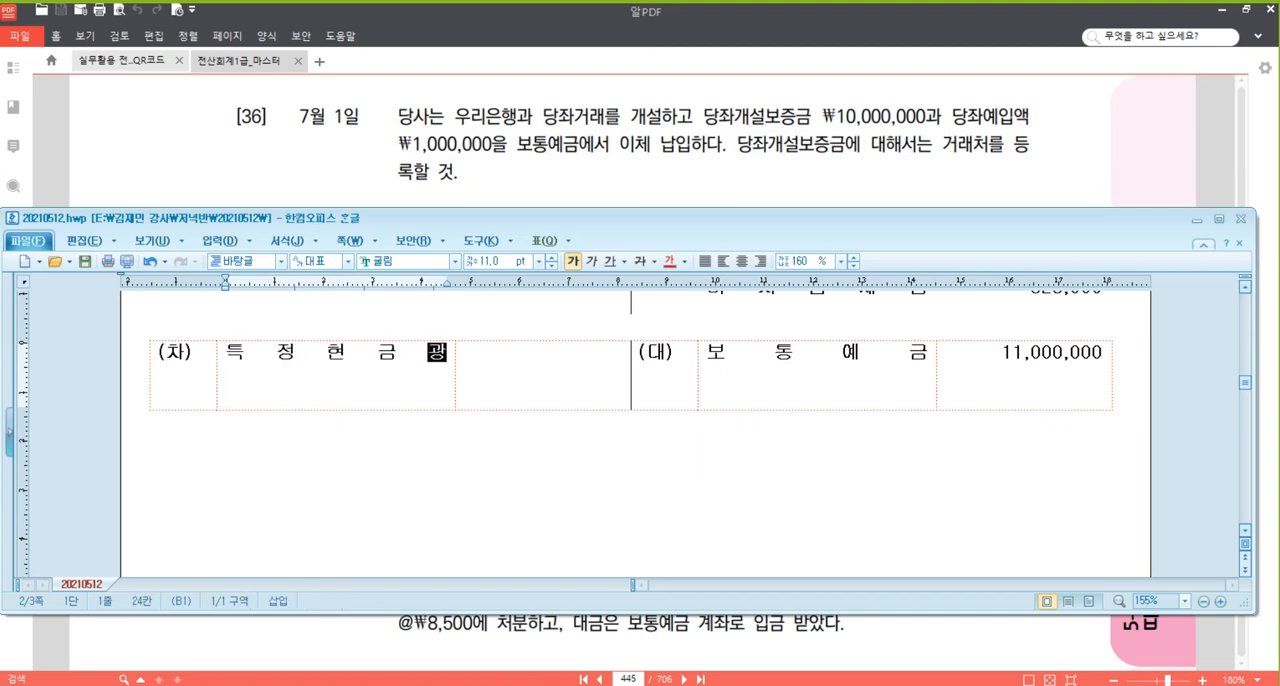
pyautogui.press('Return')
pyautogui.write('(')
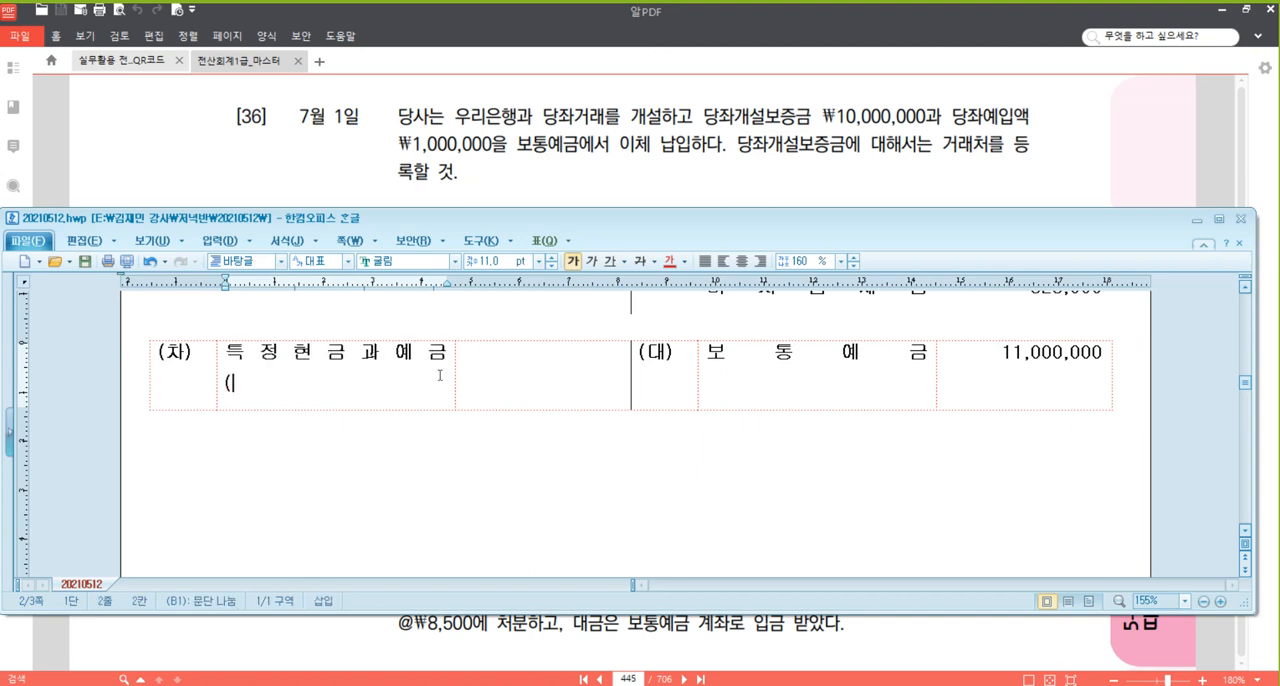
pyautogui.write('우리은해ㅇ)')
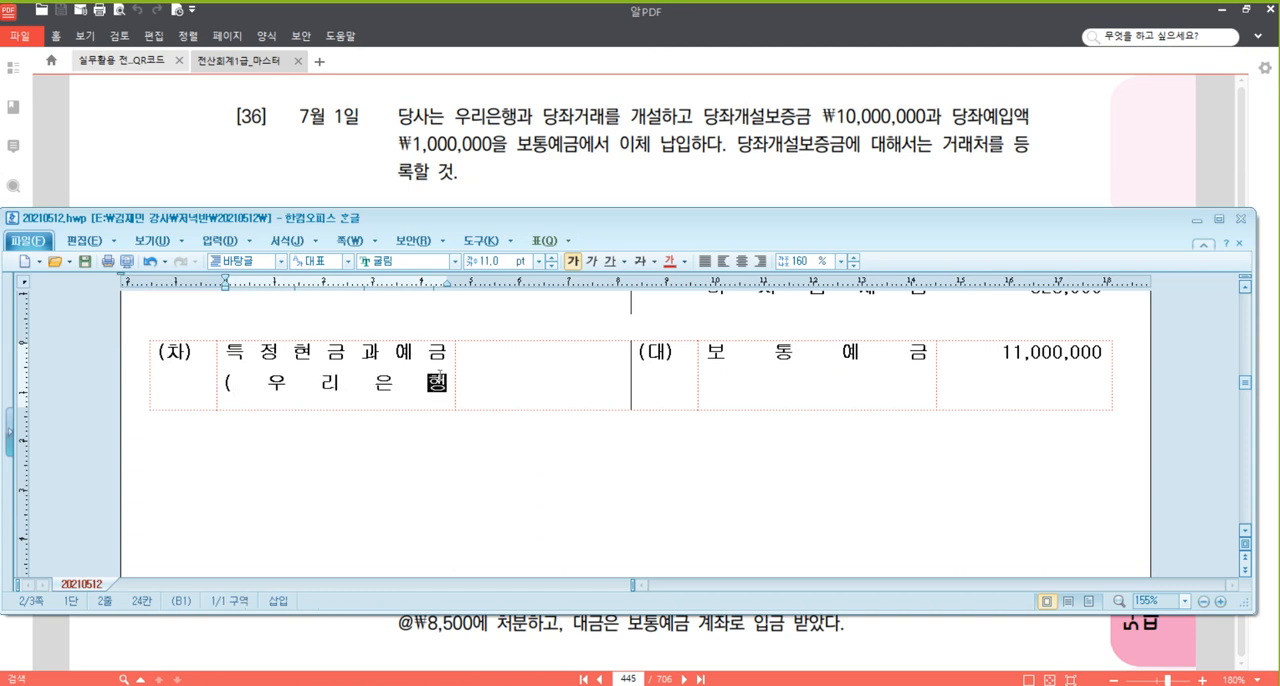
pyautogui.press('Tab')
pyautogui.write('10,000,000')
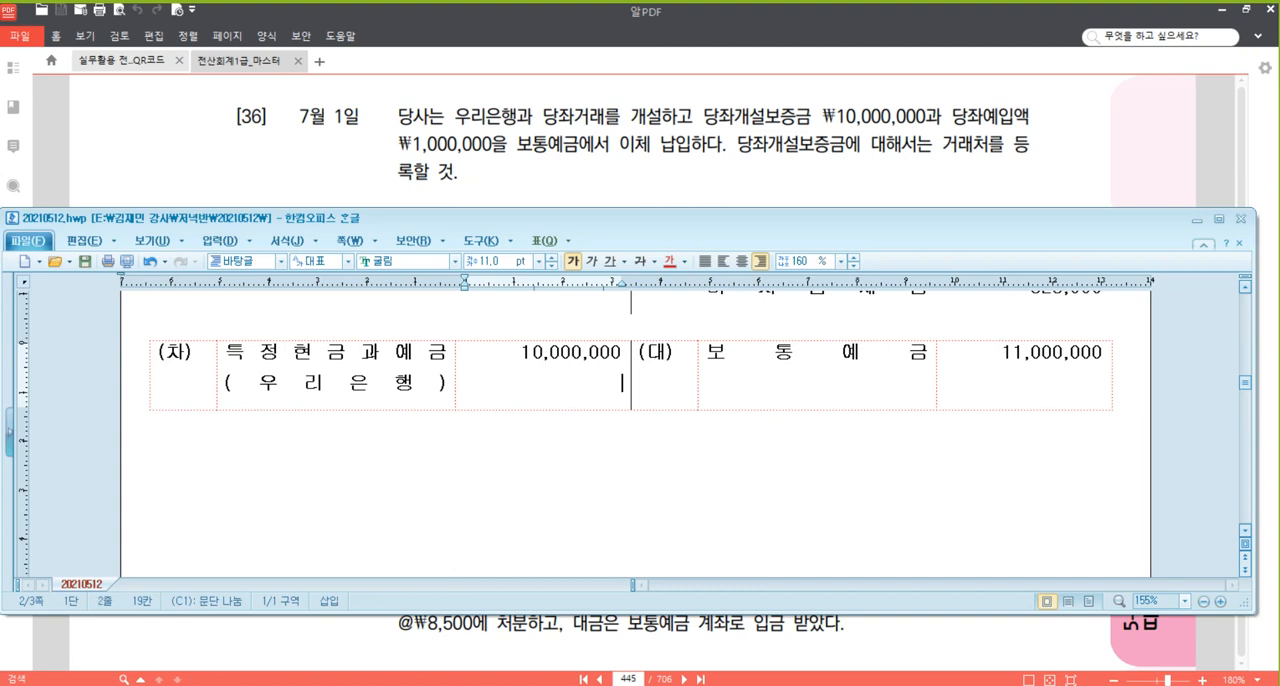
# Add a second 차변 line to the problem [36] entry below (우리은행): 당좌예금 with the amount 1,000,000.
pyautogui.press('Return')
pyautogui.write('1,000,000')
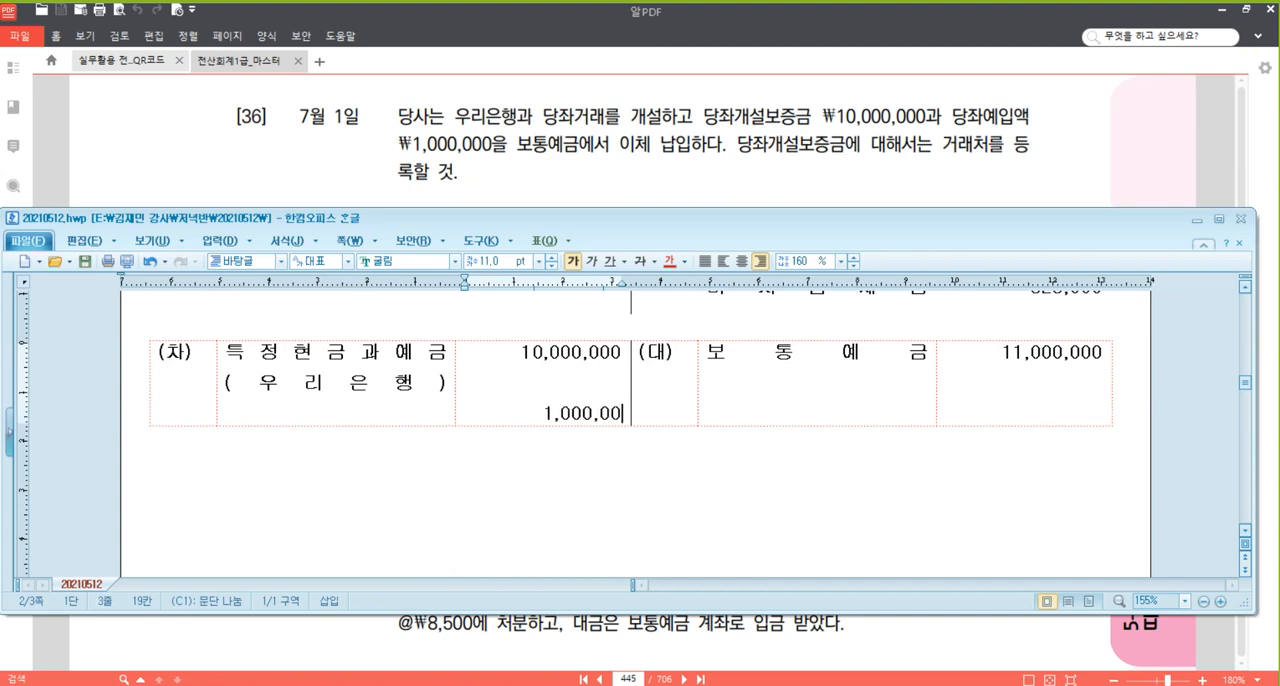
pyautogui.press('Up')
pyautogui.press('Up')
pyautogui.press('Home')
pyautogui.press('Left')
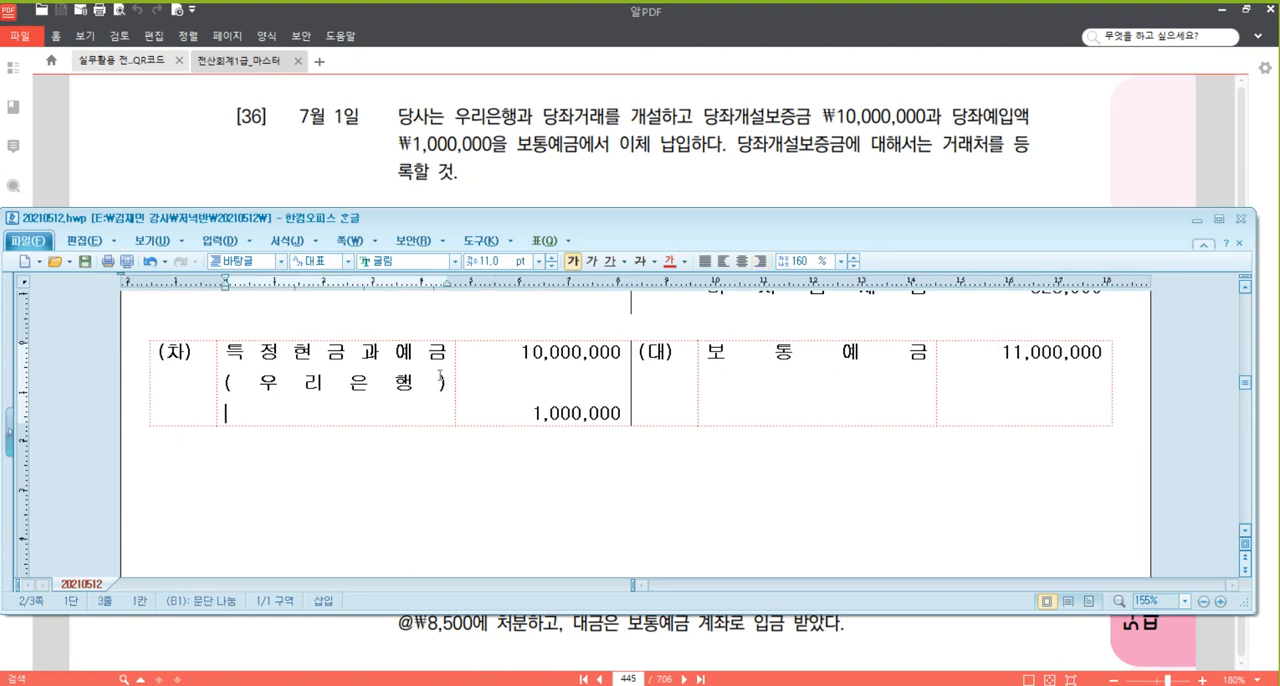
pyautogui.write('당제')
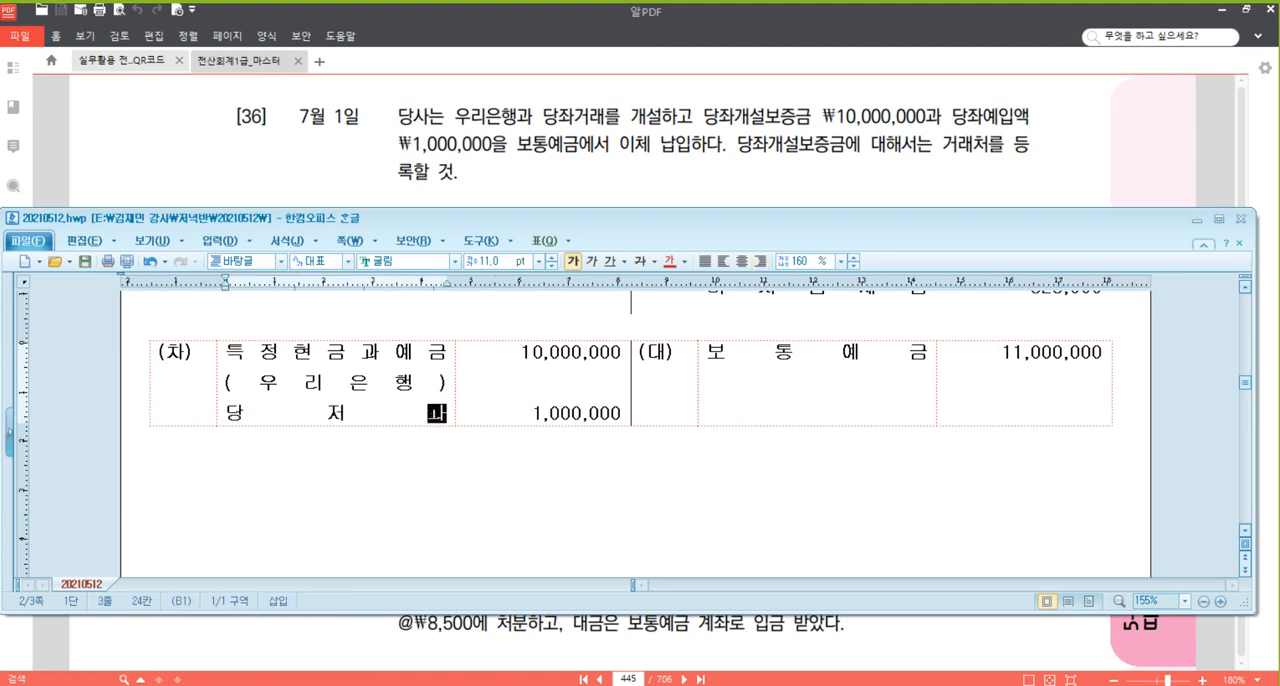
pyautogui.write('예금')
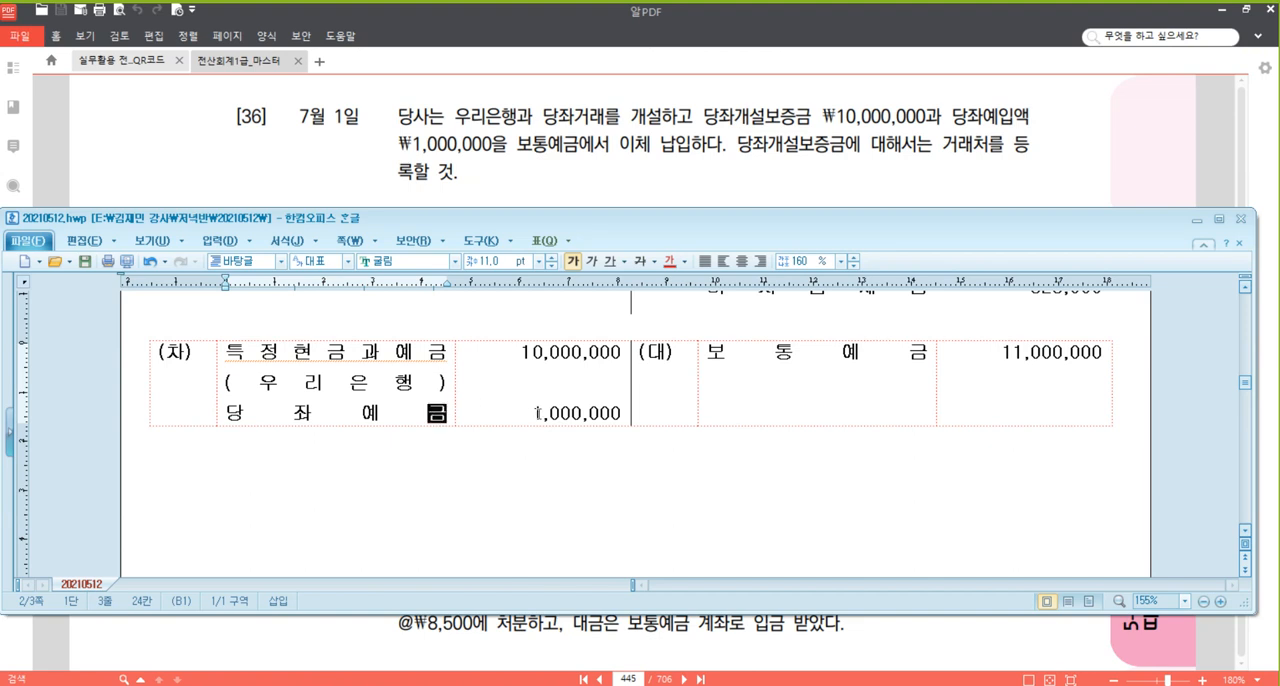
pyautogui.click(512, 453)
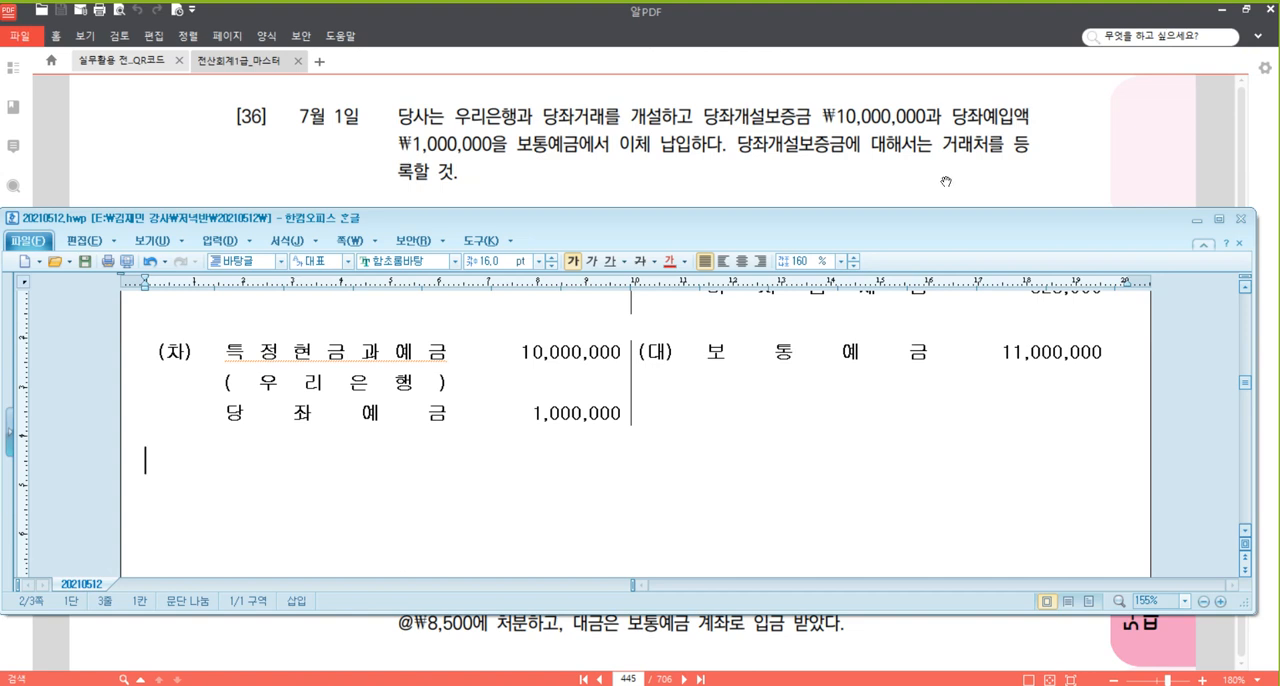
# Switch to the textbook PDF and read problem [37] dated 3 July.
pyautogui.click(1020, 179)
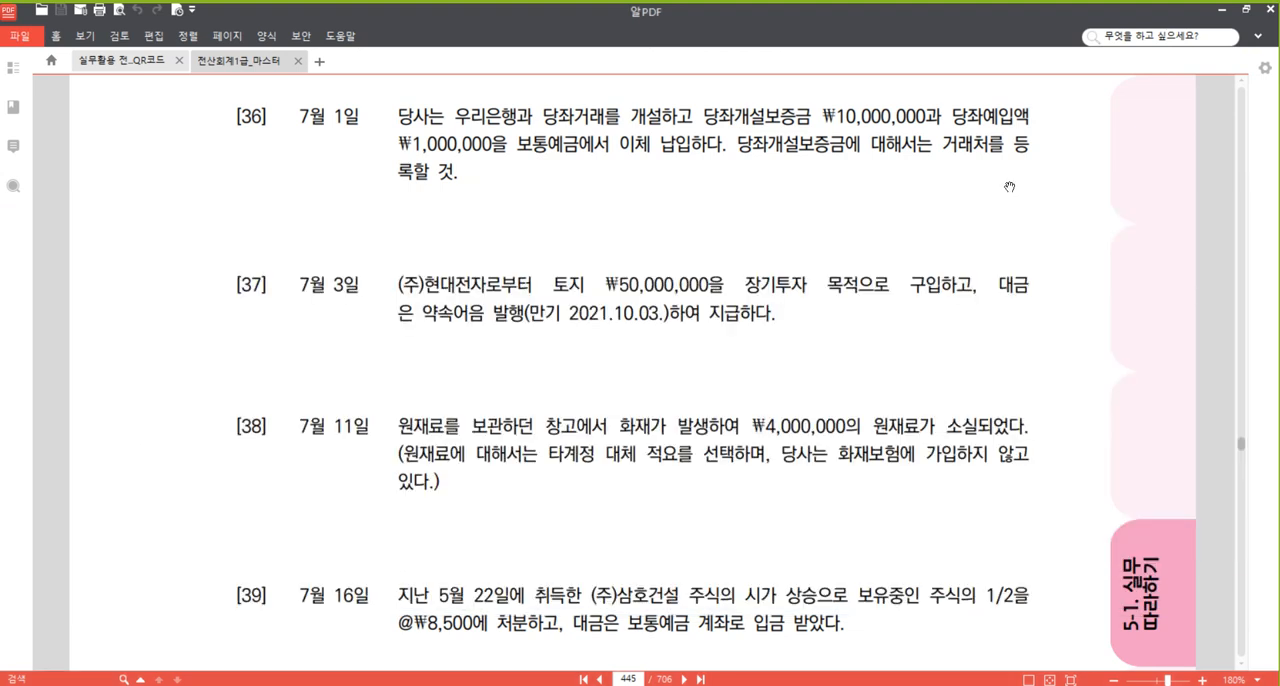
pyautogui.scroll(-3, 825, 400)
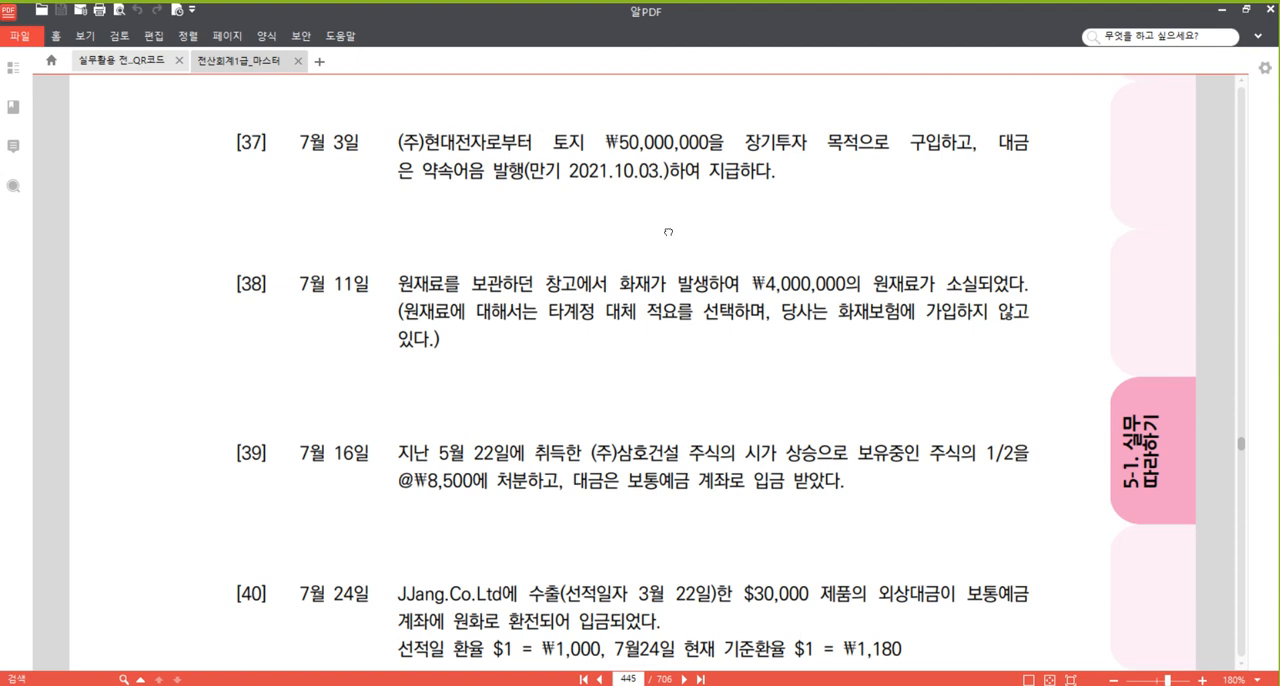
# Switch to the Hangul document and paste a blank (차)/(대) entry table below the problem [36] entry.
pyautogui.scroll(-1, 669, 232)
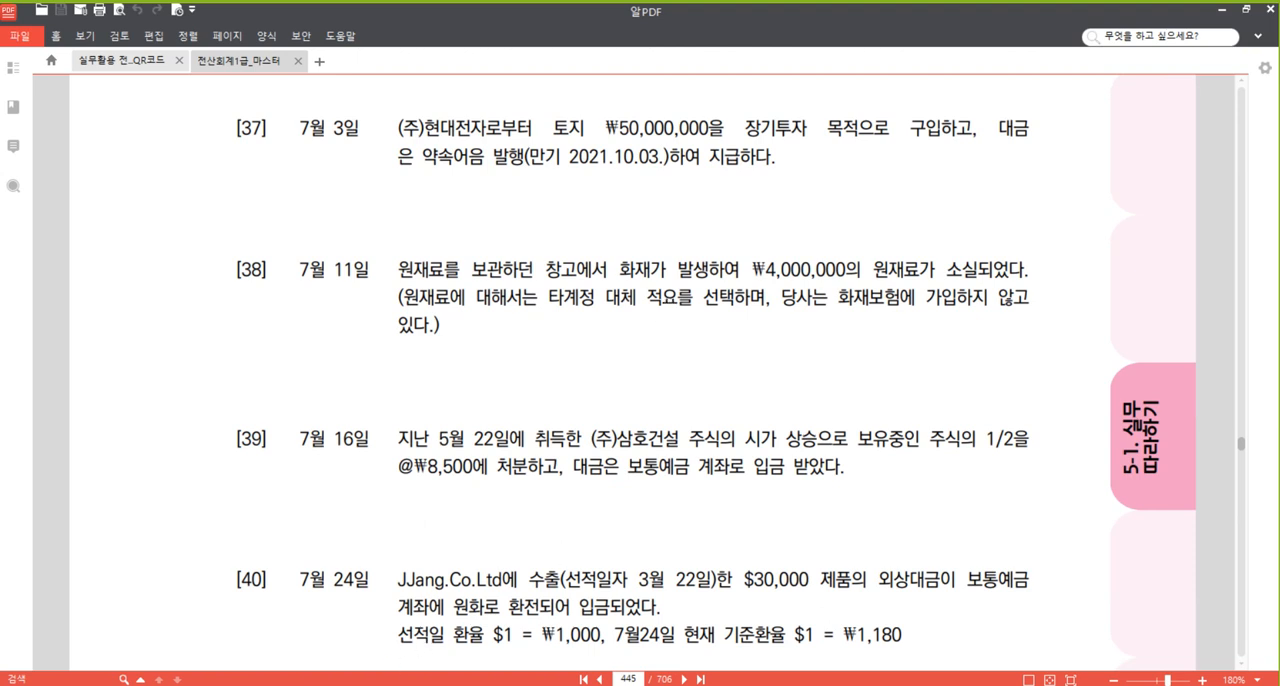
pyautogui.hotkey('alt', 'Tab')
pyautogui.click(581, 467)
pyautogui.write('(차)\t(대)')
pyautogui.scroll(-1, 694, 518)
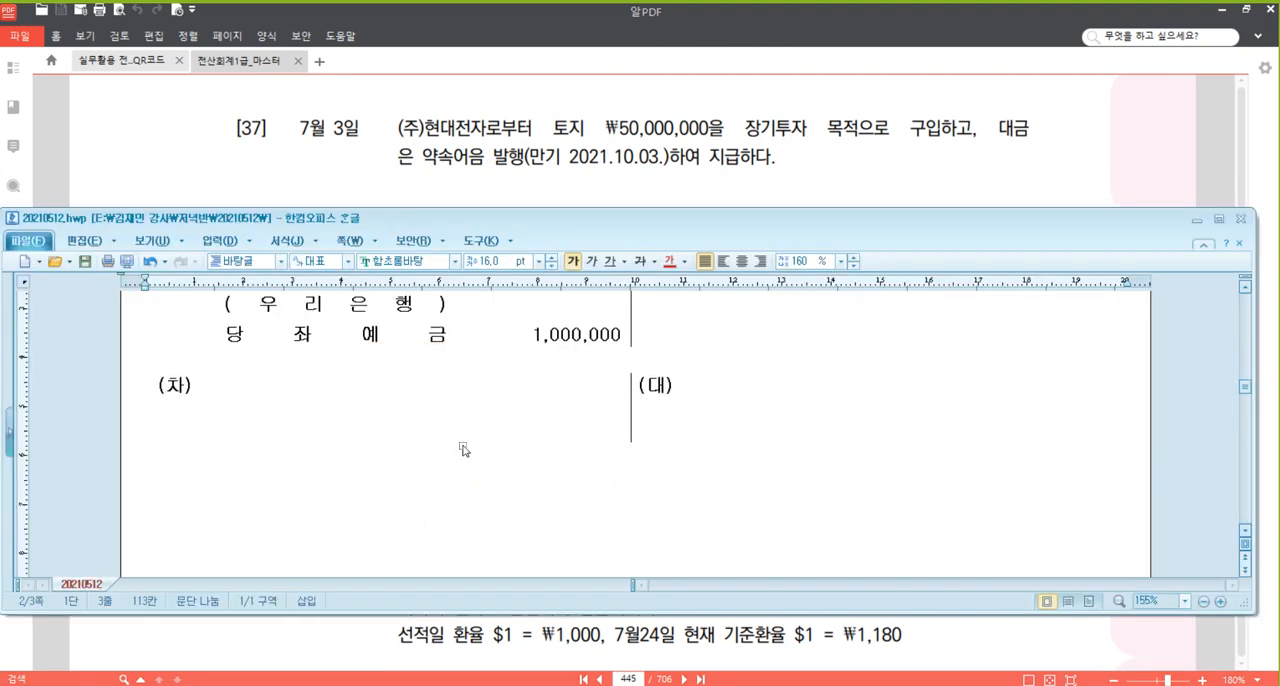
pyautogui.scroll(-1, 460, 447)
# Fill the 차변 side of the new problem [37] table with 투자부동산 and the amount 50,000,000.
pyautogui.click(342, 331)
pyautogui.write('ㅌ')
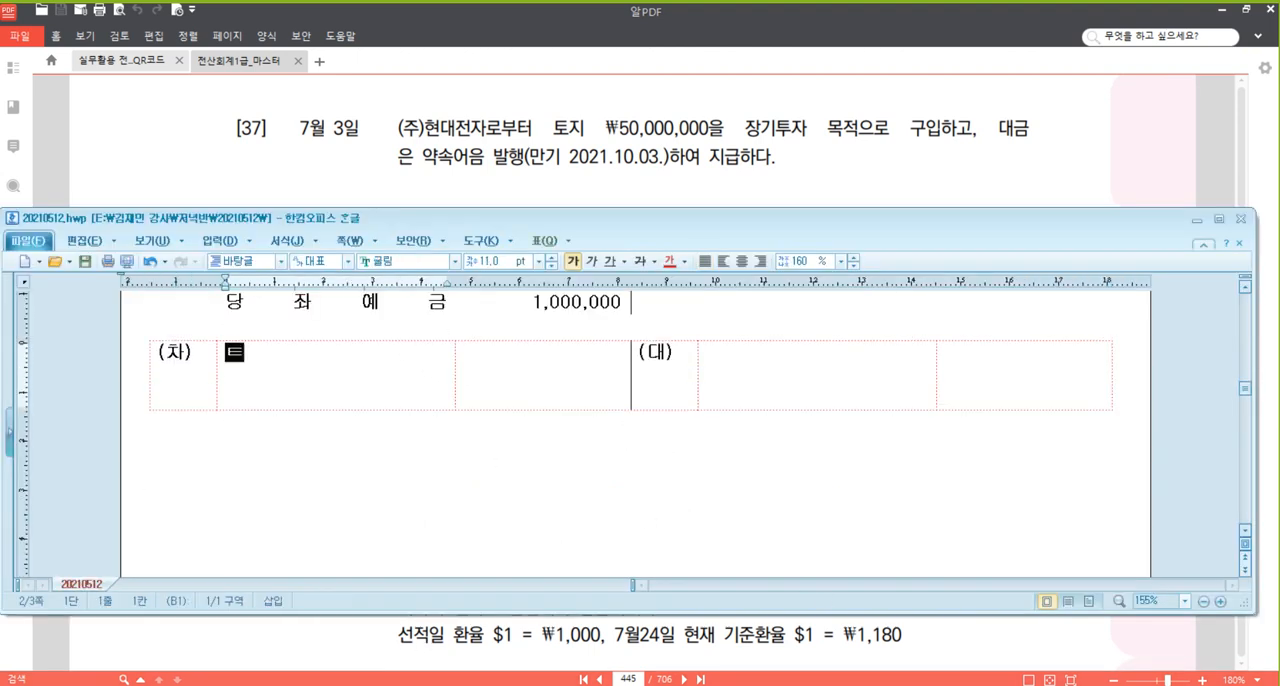
pyautogui.write('ㅜ자부동사')
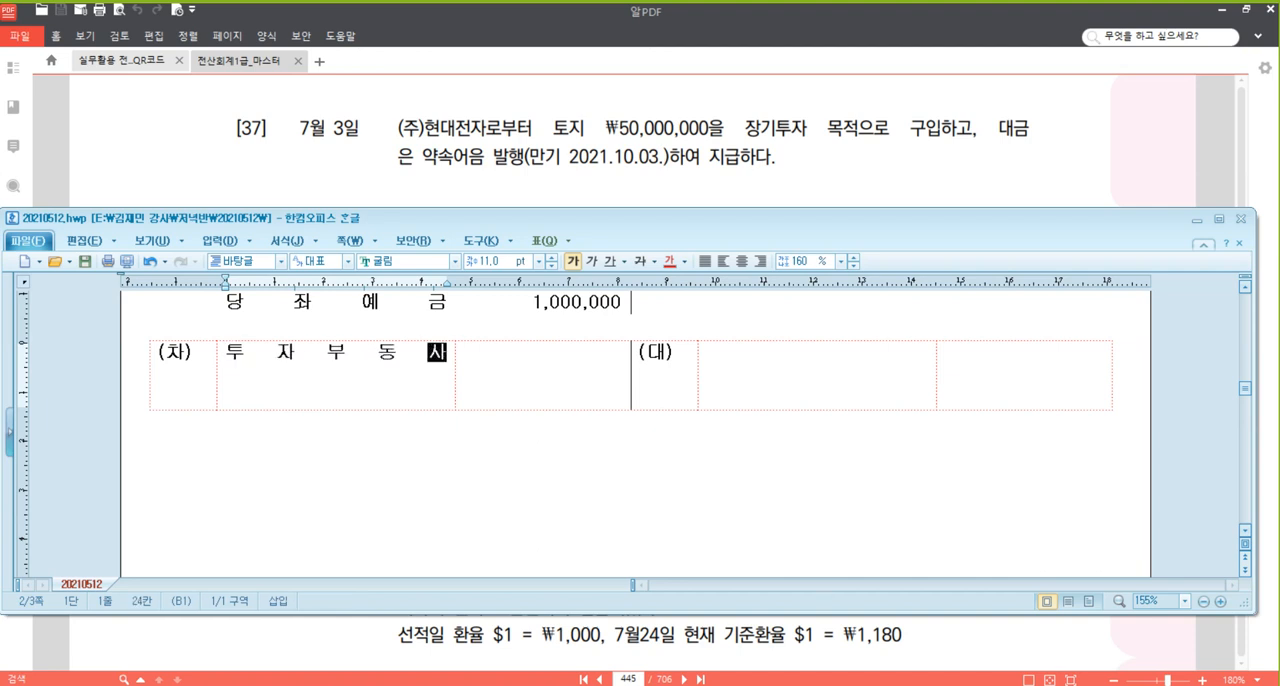
pyautogui.write('ㄴ')
pyautogui.press('Tab')
pyautogui.write('50,000')
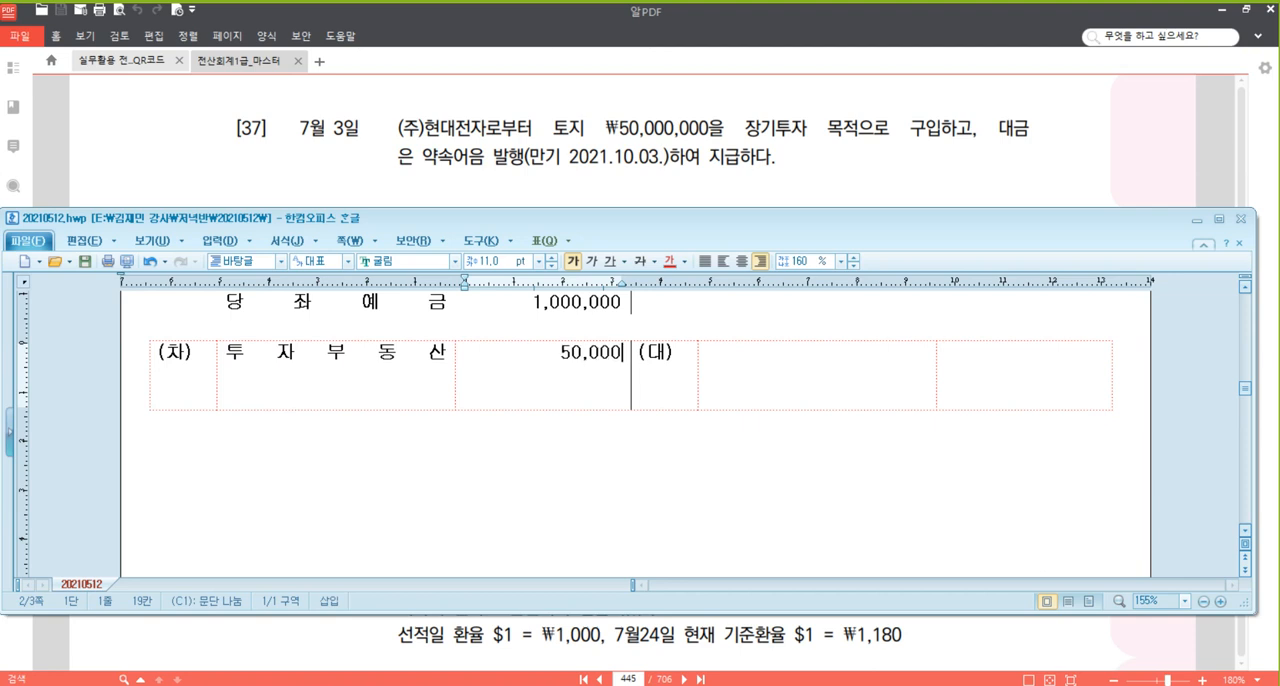
pyautogui.write(',000')
# Fill the 대변 side of the problem [37] entry with 미지급금, (현대전자) on the line beneath it, and the amount 50,000,000.
pyautogui.press('Tab')
pyautogui.press('Tab')
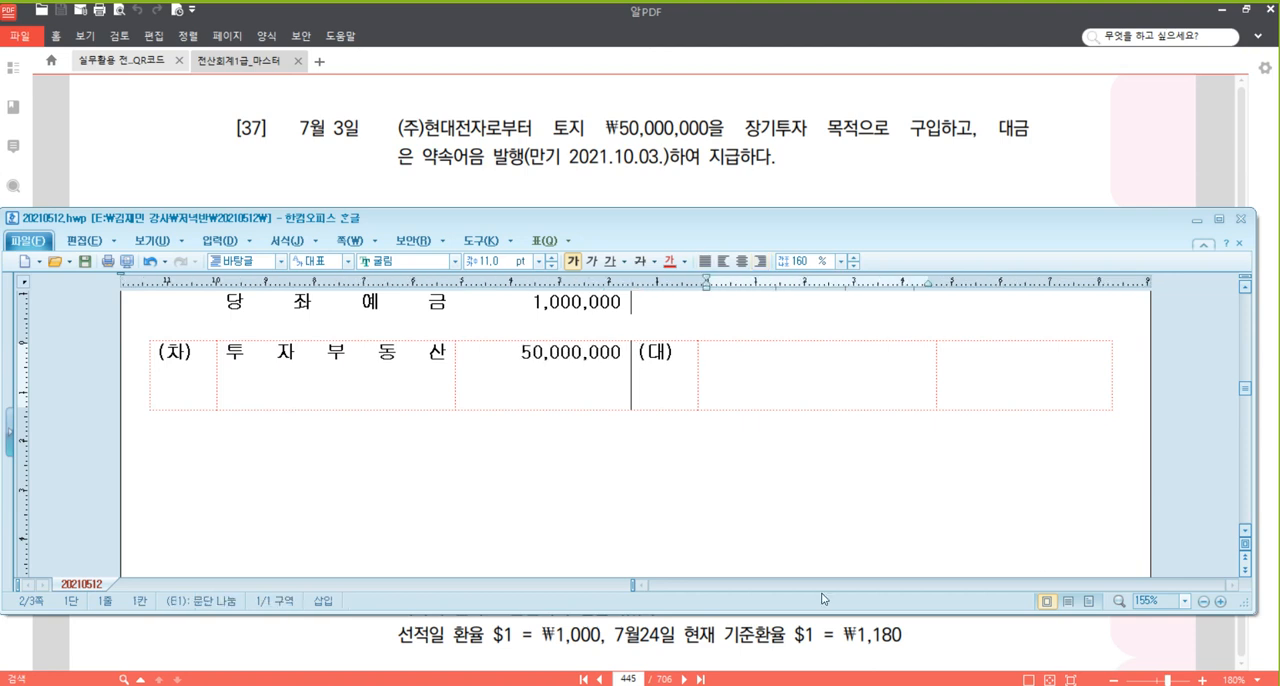
pyautogui.write('미지급')
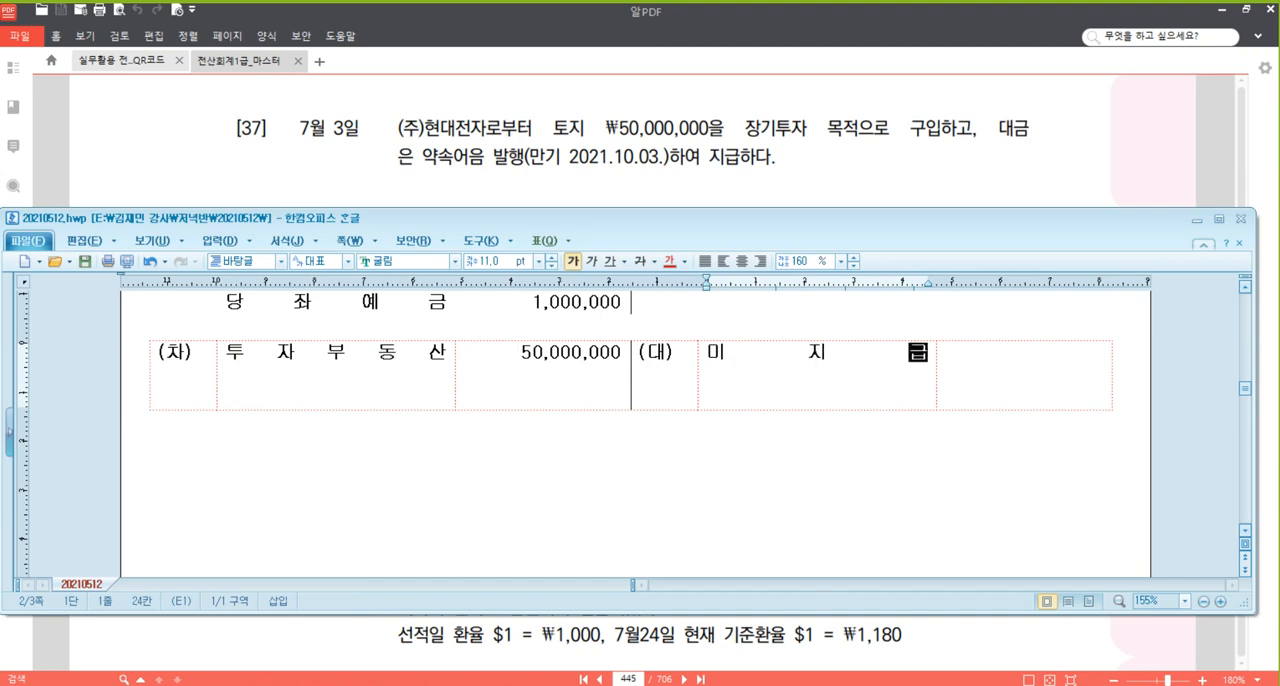
pyautogui.write('ㄱㅡㅁ')
pyautogui.press('Return')
pyautogui.write('(')
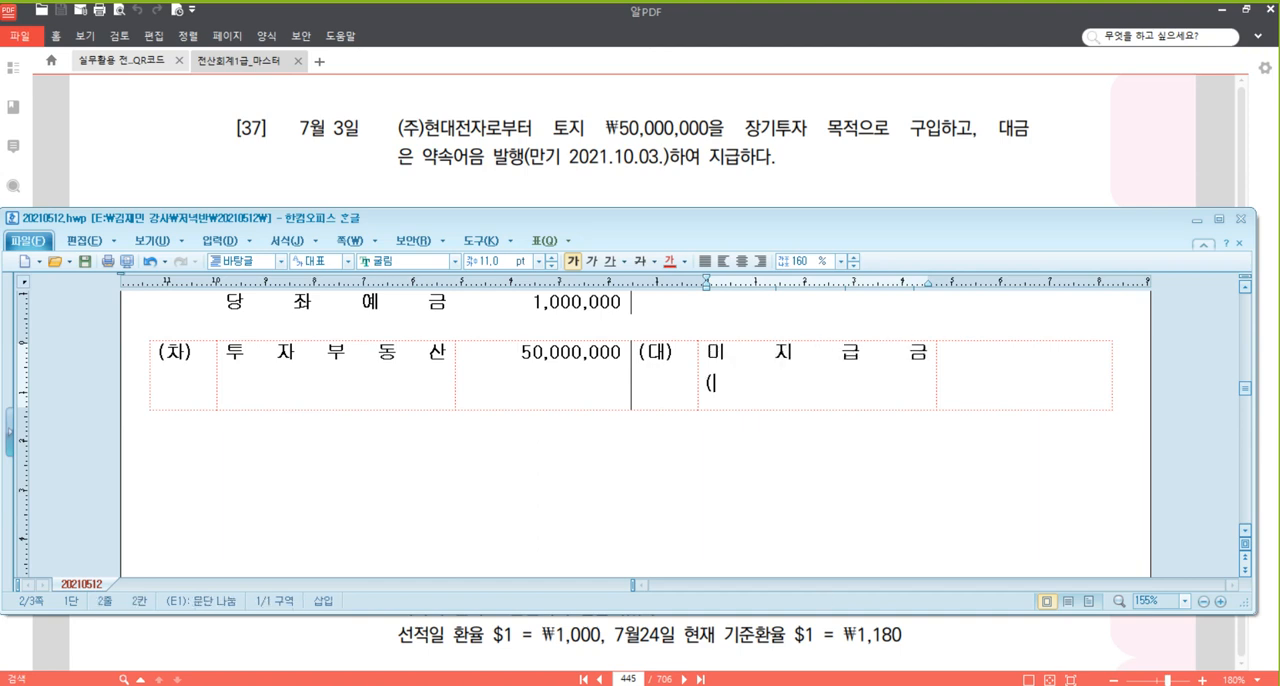
pyautogui.write('현대전자)')
pyautogui.press('Tab')
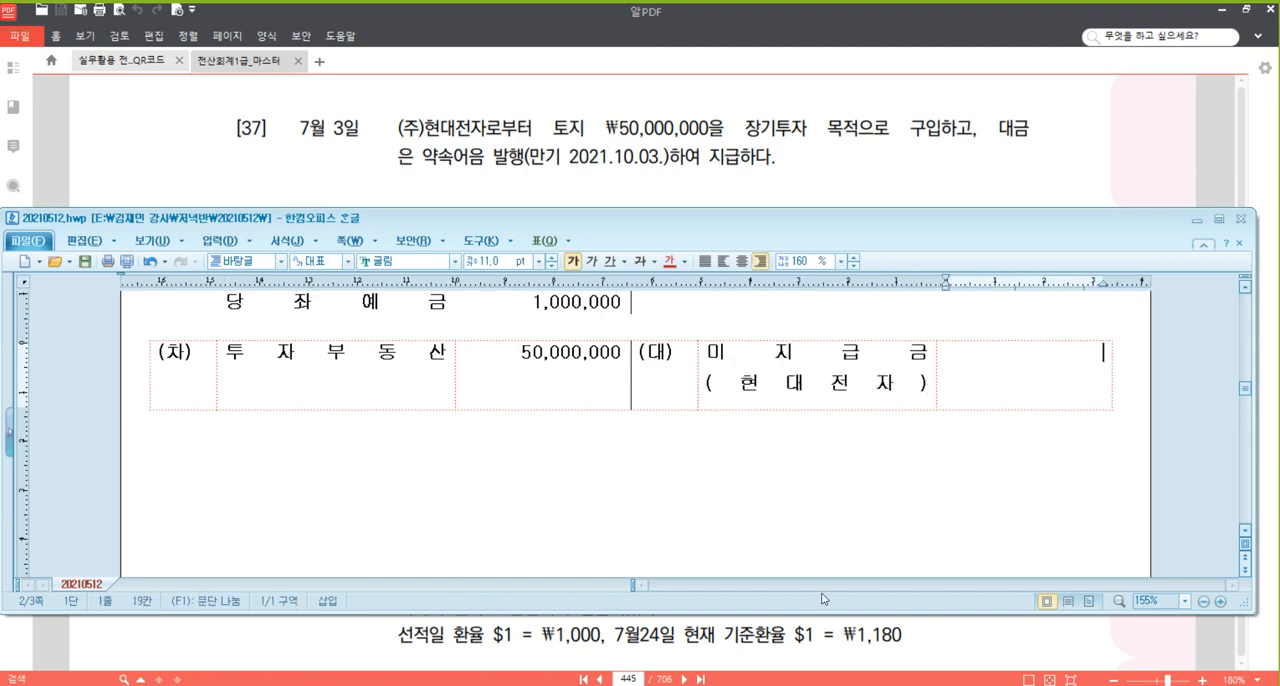
pyautogui.write('50,000,000')
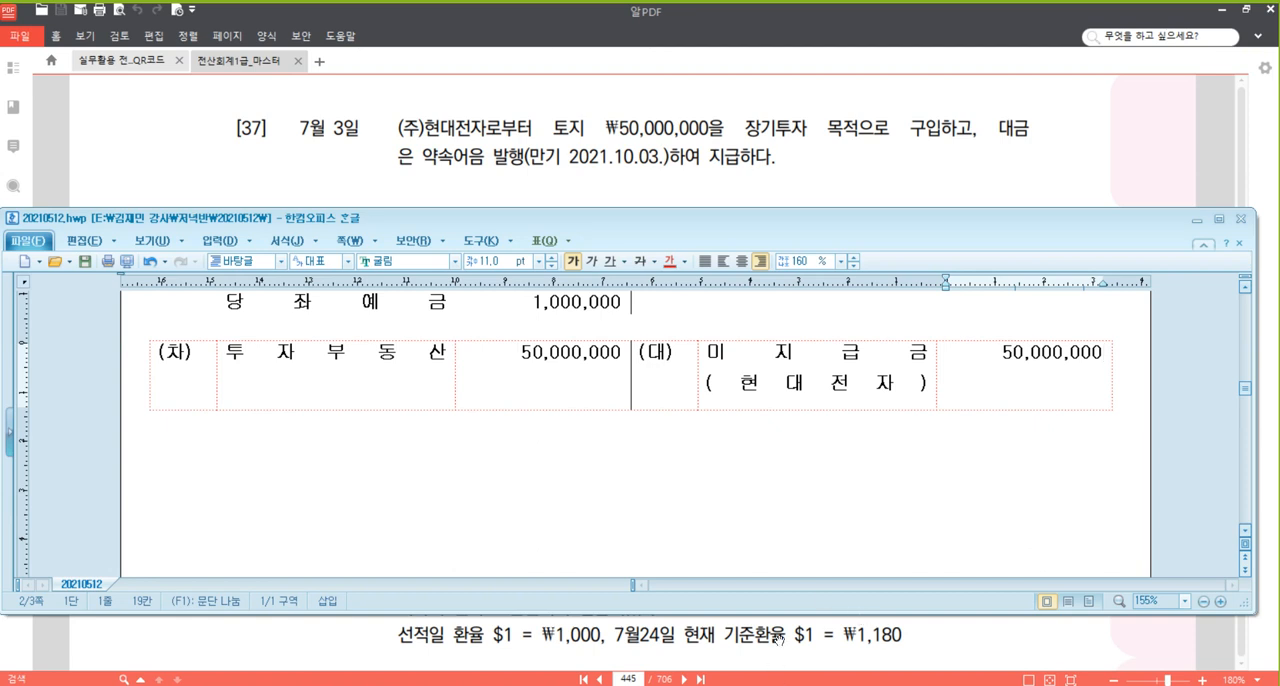
# Switch to the textbook PDF and read problem [38] dated 11 July about the raw materials lost in the fire.
pyautogui.click(896, 168)
pyautogui.scroll(-3, 583, 180)
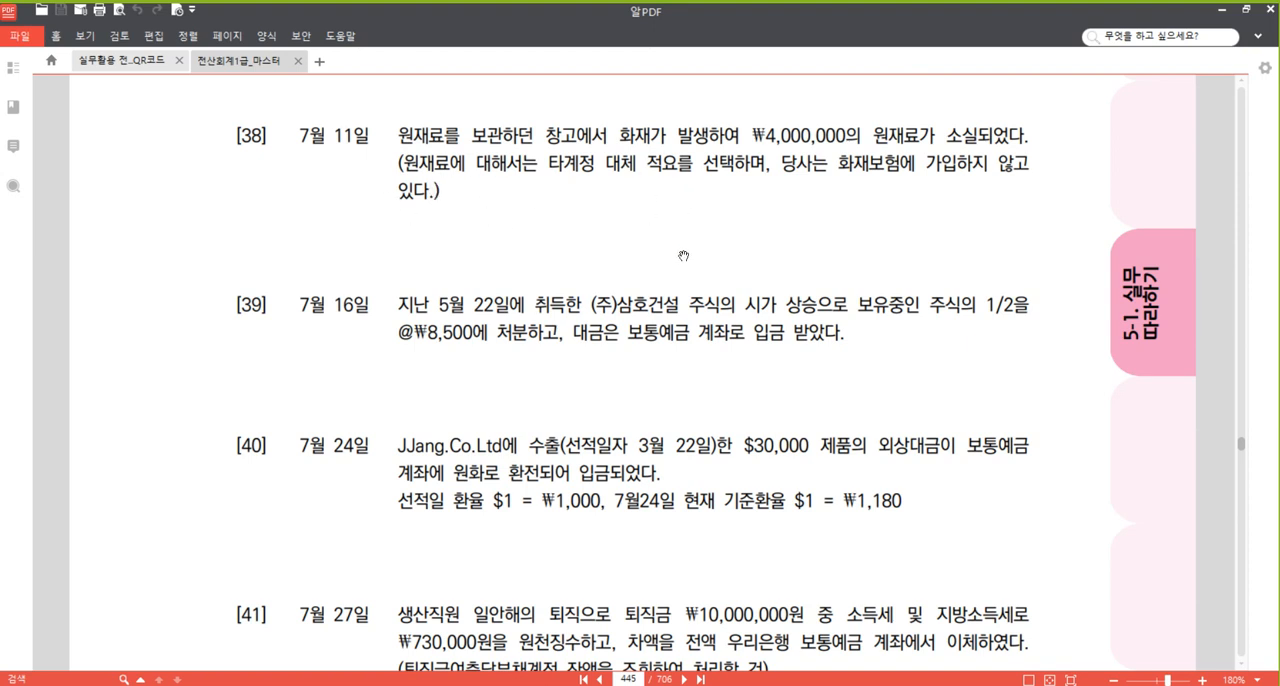
pyautogui.scroll(-1, 660, 245)
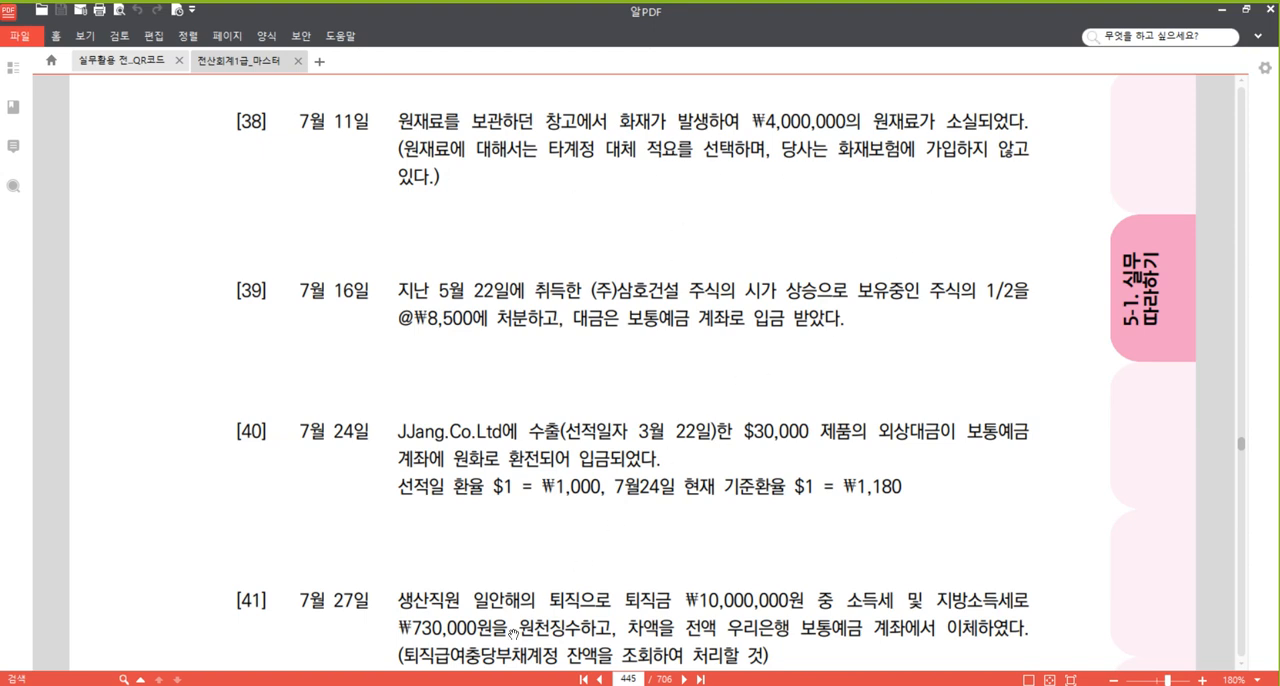
# Switch to the Hangul document and paste another blank entry table below the problem [37] entry.
pyautogui.hotkey('alt', 'Tab')
pyautogui.click(560, 462)
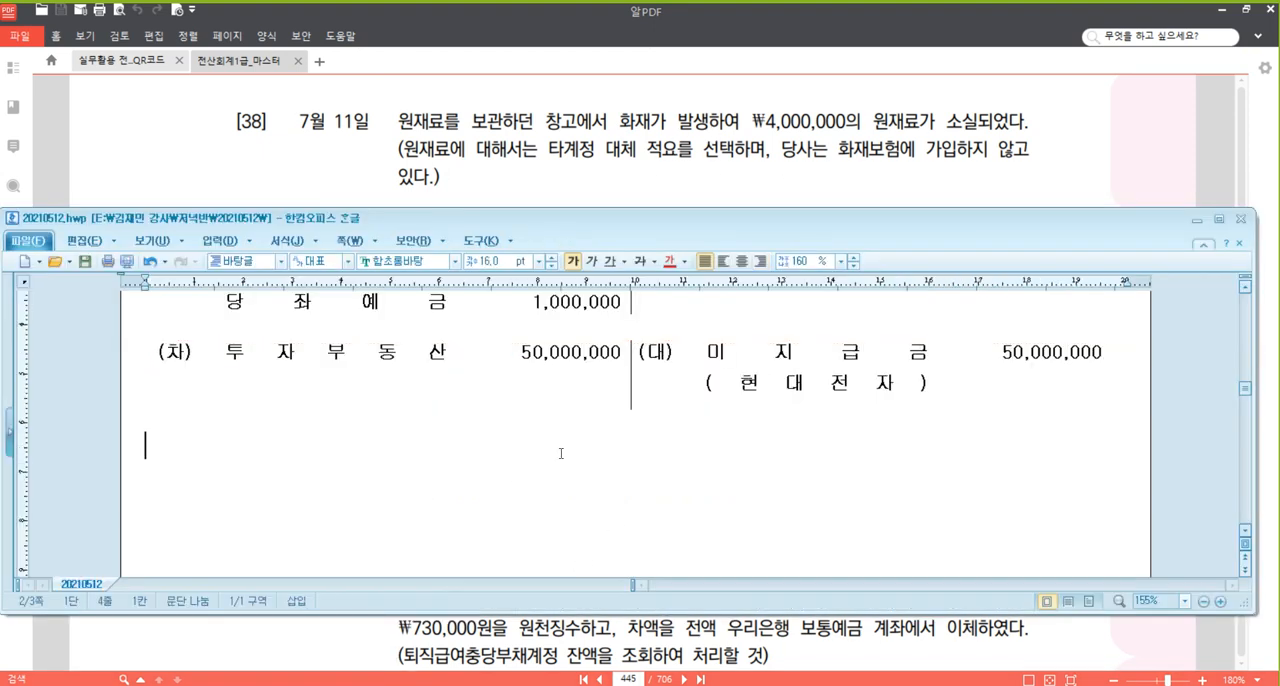
pyautogui.write('(차)\t\t\t(대)')
# Fill the 대변 side of the problem [38] table with 원재료(8) and the amount 4,000,000.
pyautogui.click(781, 461)
pyautogui.scroll(-3, 957, 477)
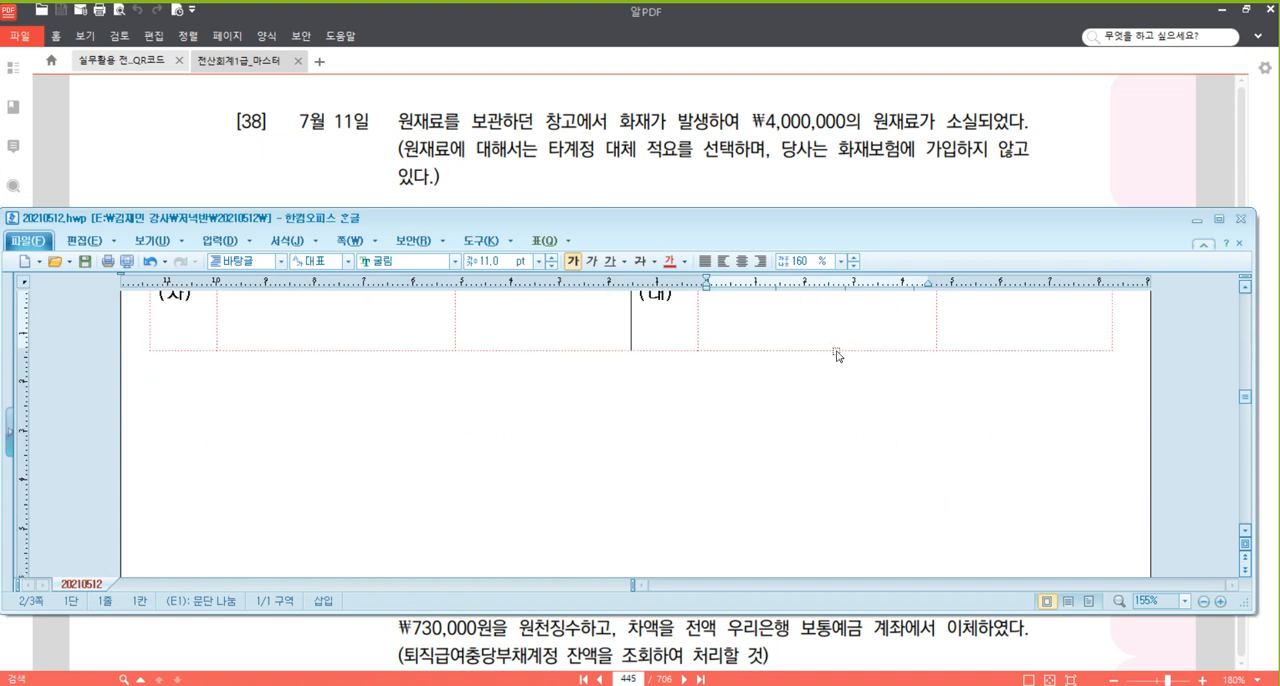
pyautogui.scroll(1, 837, 357)
pyautogui.write('원재료')
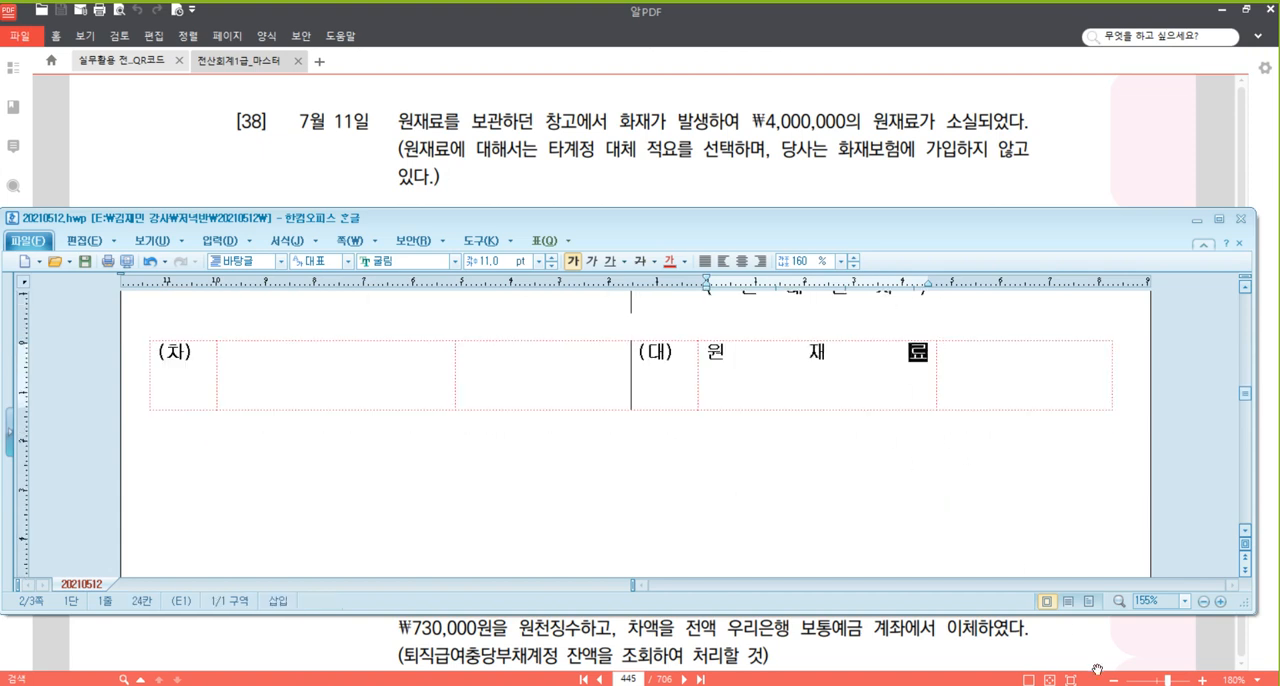
pyautogui.write('(8')
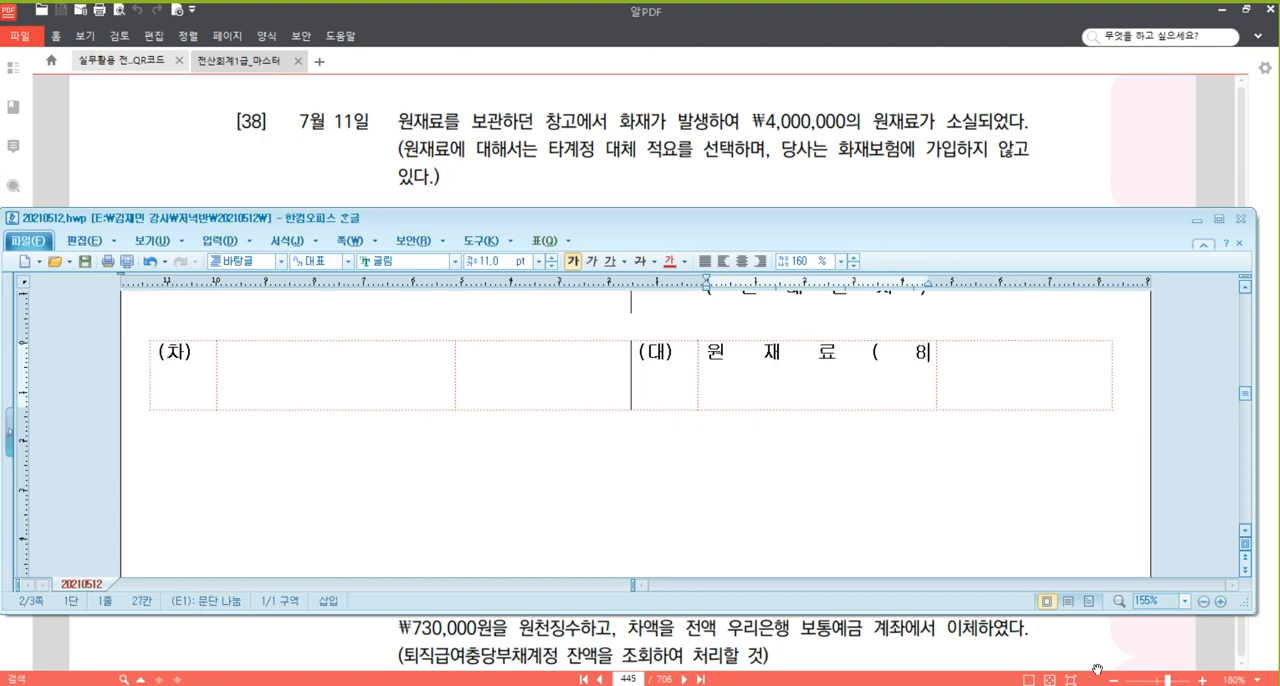
pyautogui.write(')')
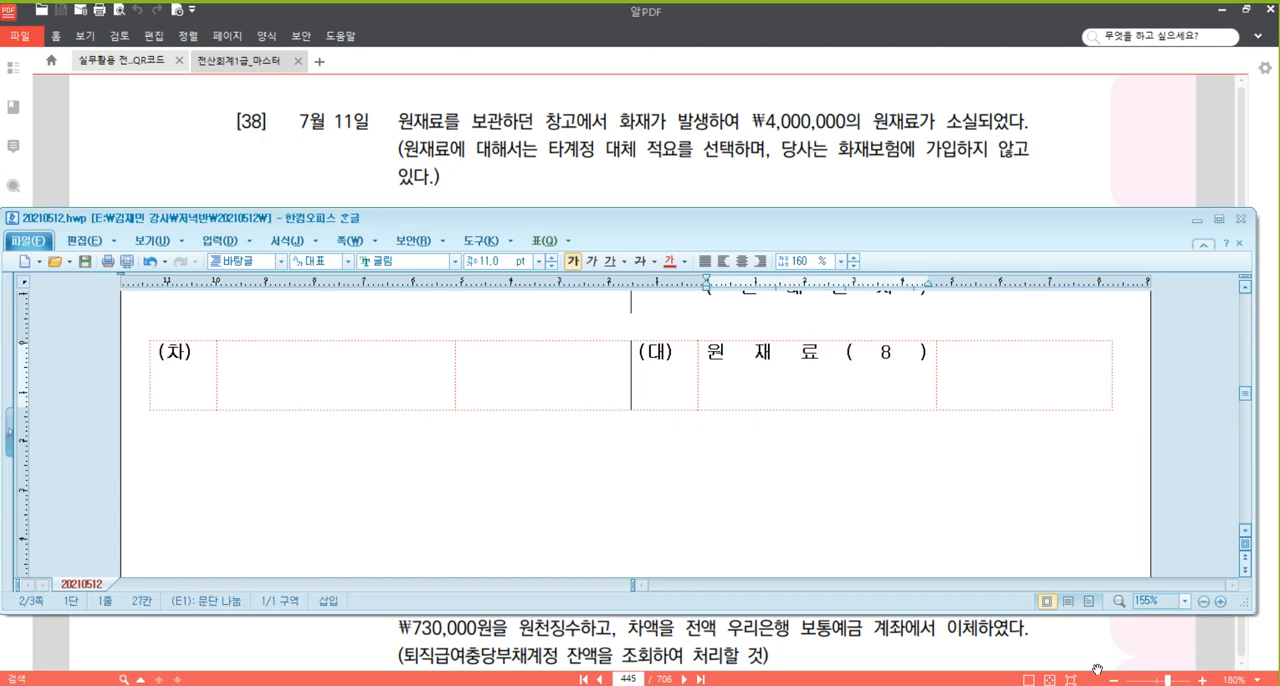
pyautogui.press('Tab')
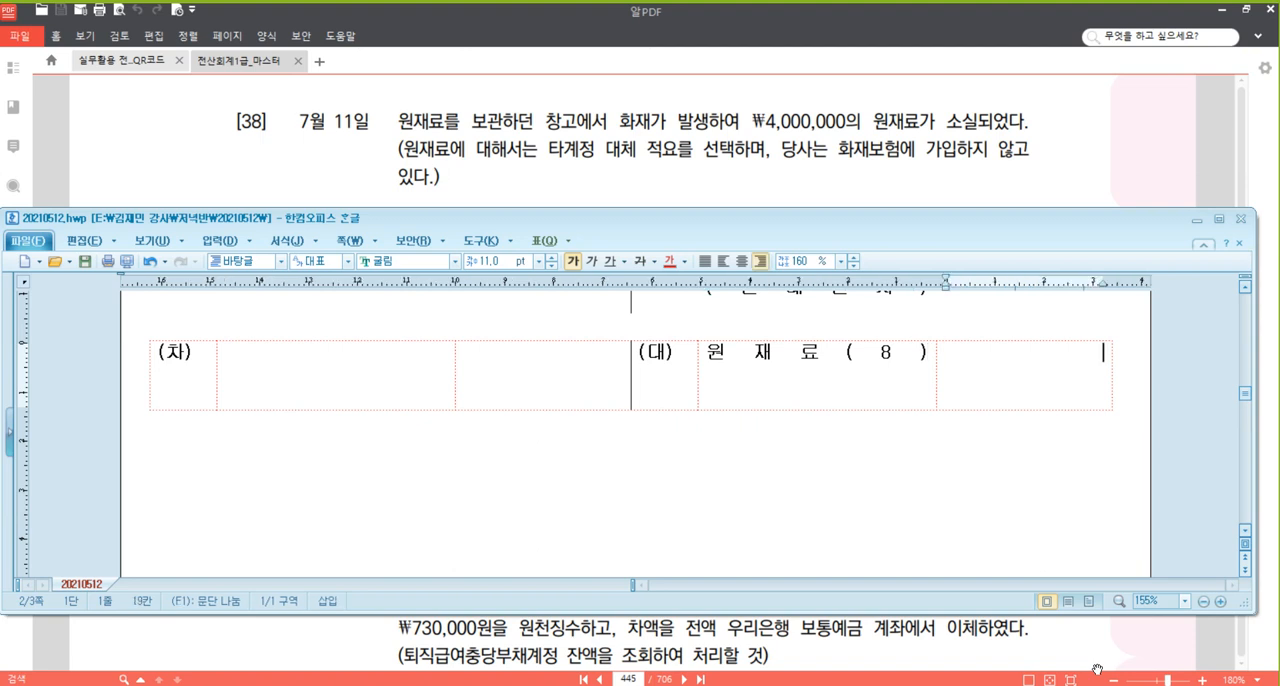
pyautogui.write('4,000,000')
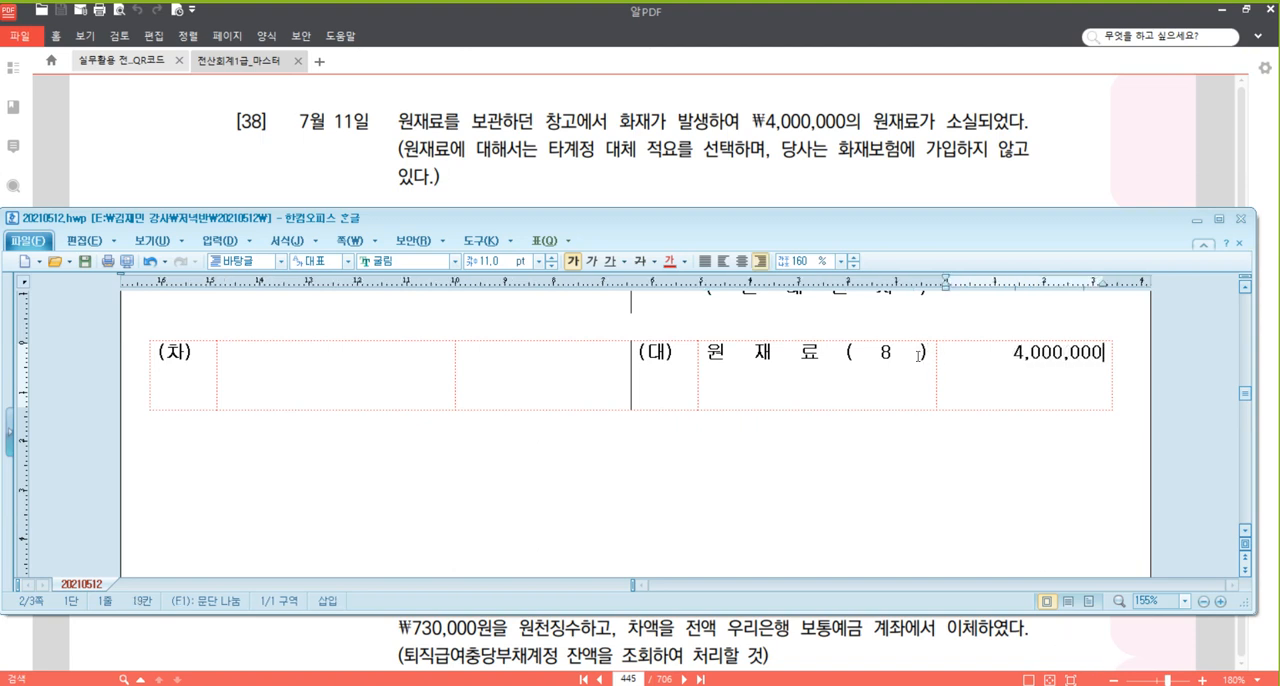
# Fill the 차변 side of the problem [38] entry with 재해손실 and the amount 4,000,000.
pyautogui.click(448, 381)
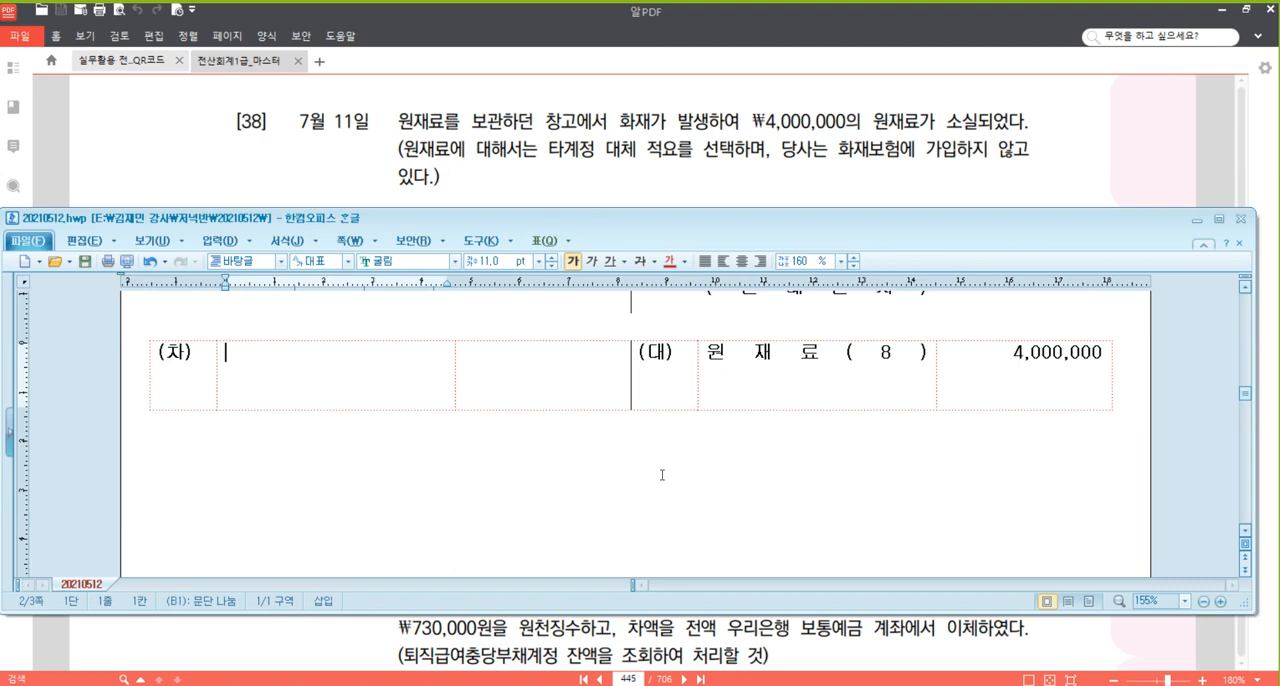
pyautogui.write('재해손실')
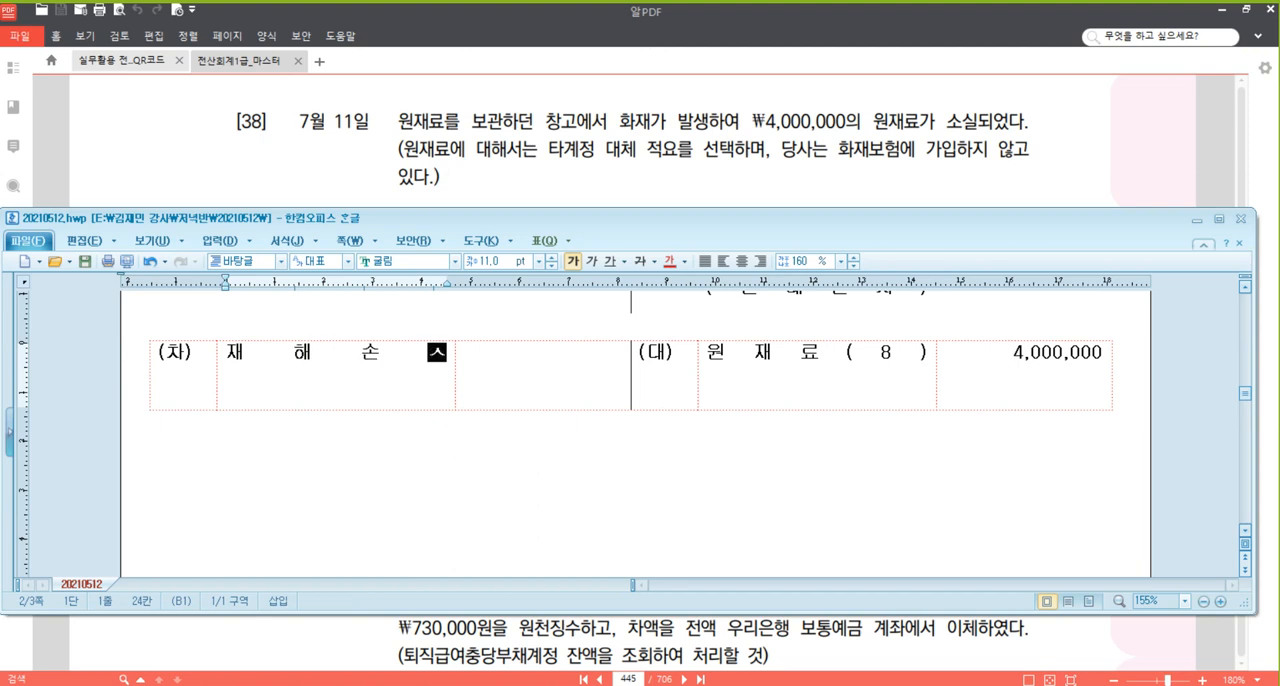
pyautogui.press('Tab')
pyautogui.write('4,000,000')
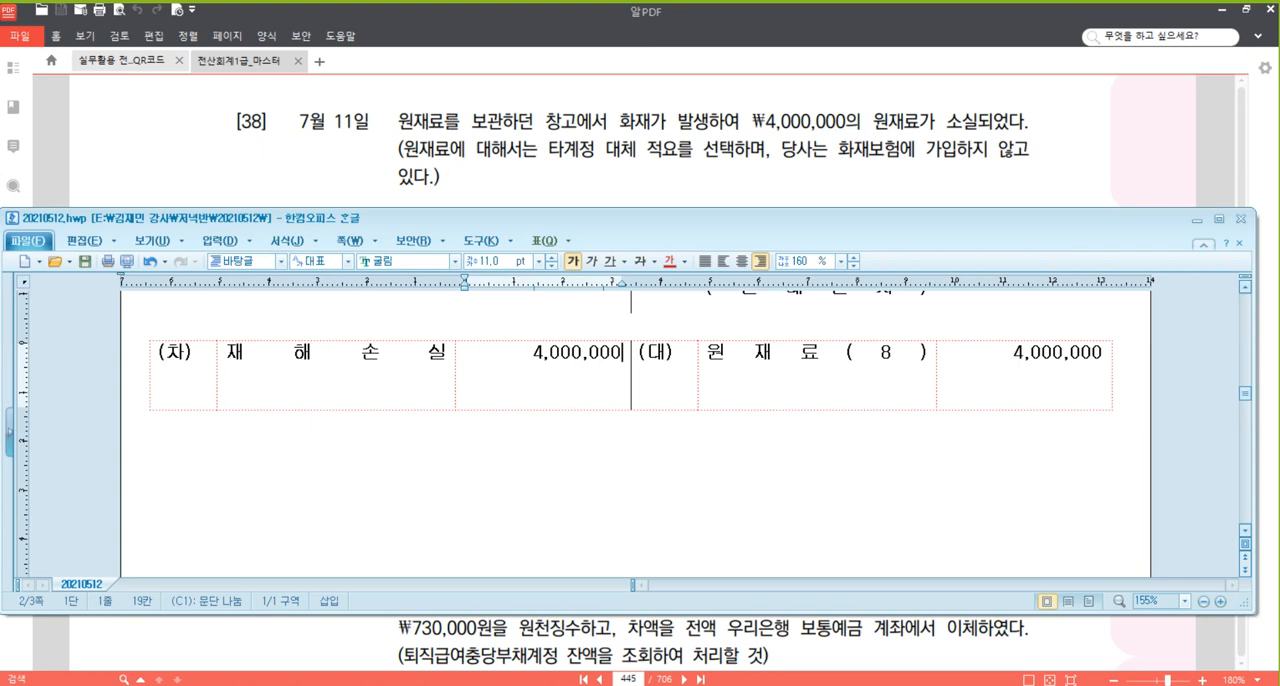
# Switch to the textbook PDF, read problem [39] dated 16 July, and look up the related 22 May share purchase in problem [28].
pyautogui.click(809, 179)
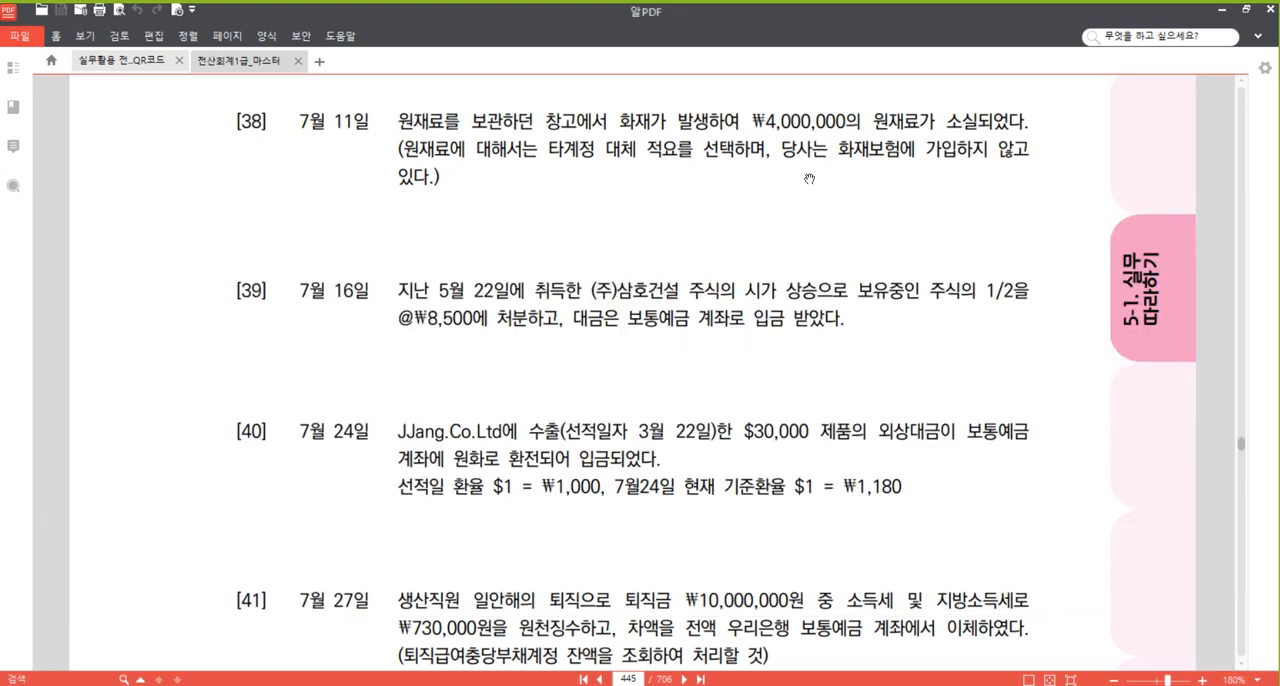
pyautogui.moveTo(737, 380); pyautogui.dragTo(751, 274)
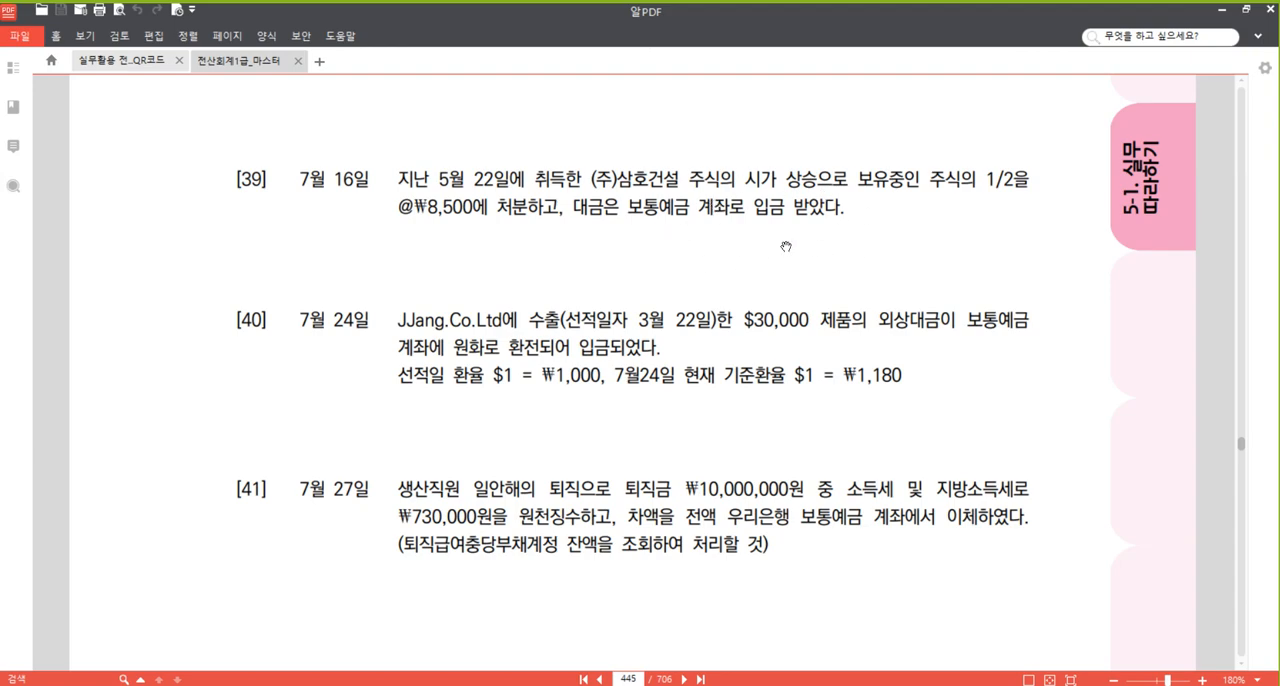
pyautogui.scroll(10, 704, 257)
pyautogui.scroll(12, 704, 257)
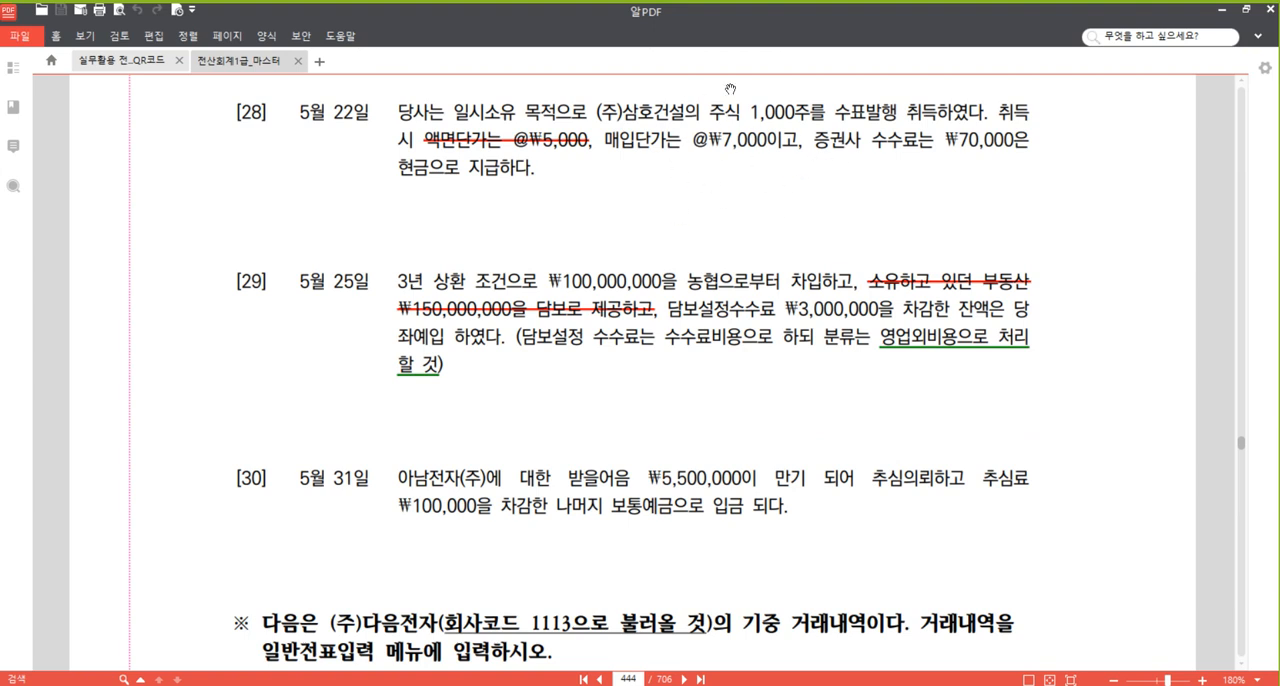
pyautogui.scroll(1, 697, 208)
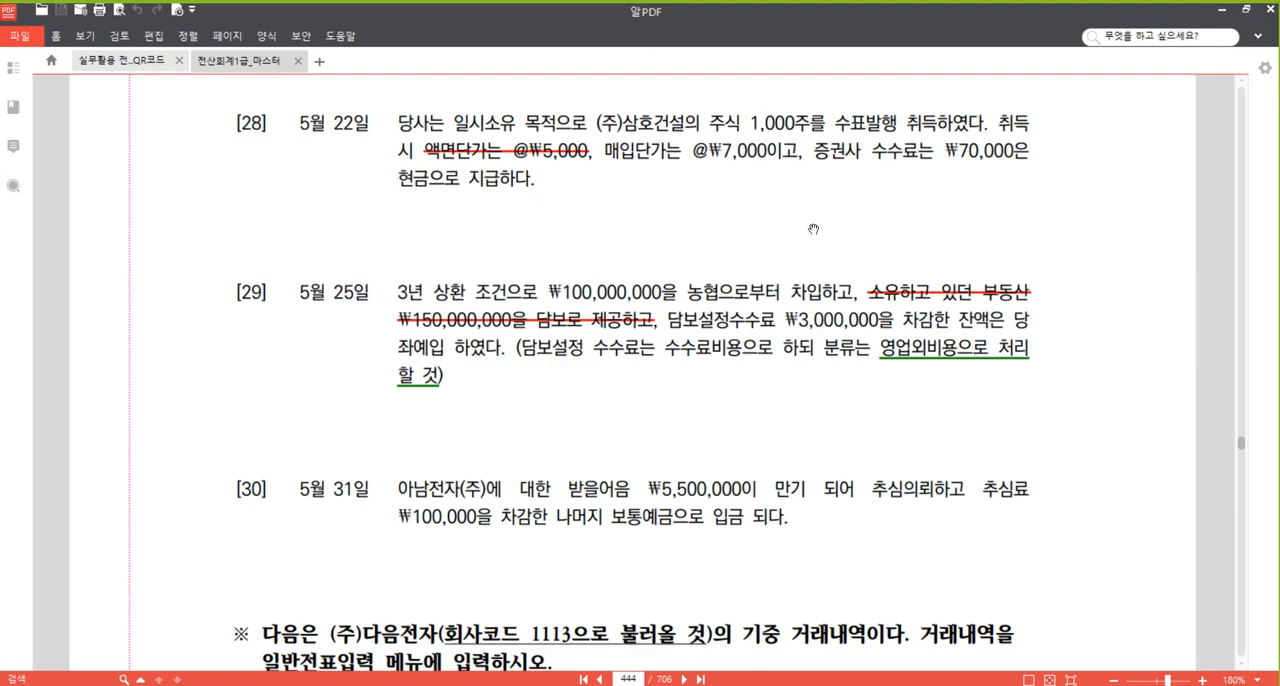
# Return to problem [39] and examine the disposal terms of the (주)삼호건설 shares.
pyautogui.scroll(-15, 813, 229)
pyautogui.scroll(-10, 864, 224)
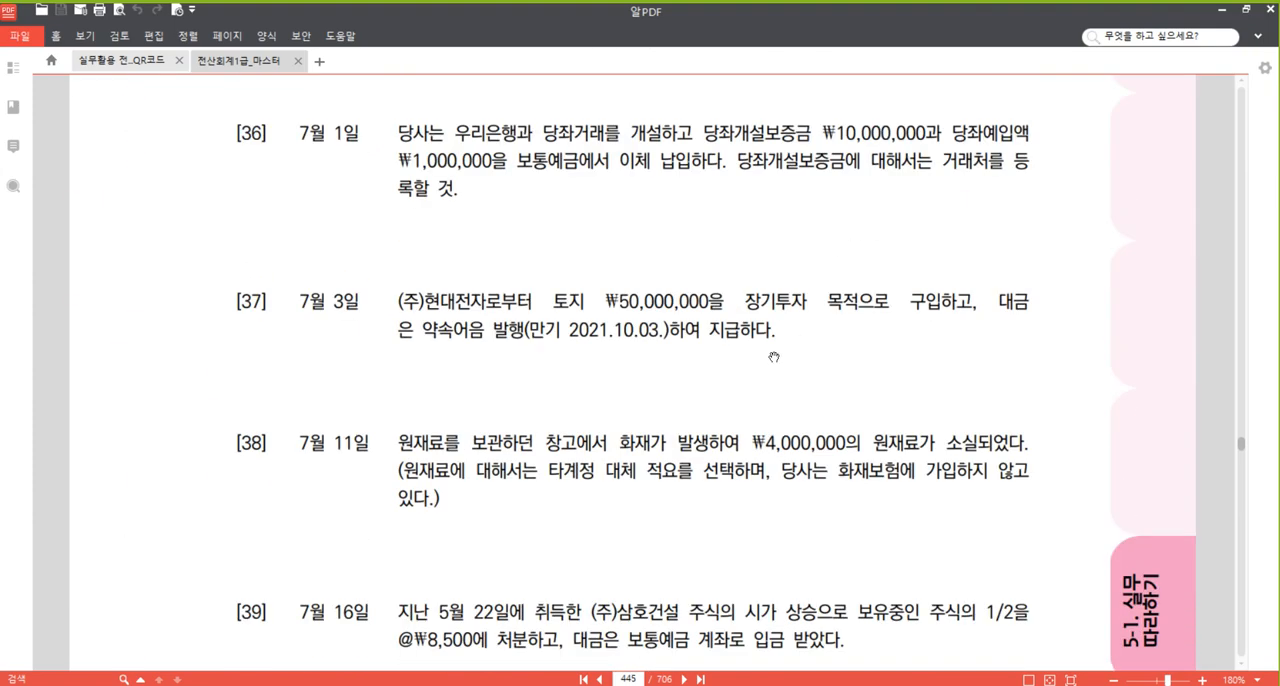
pyautogui.moveTo(824, 420); pyautogui.dragTo(836, 260)
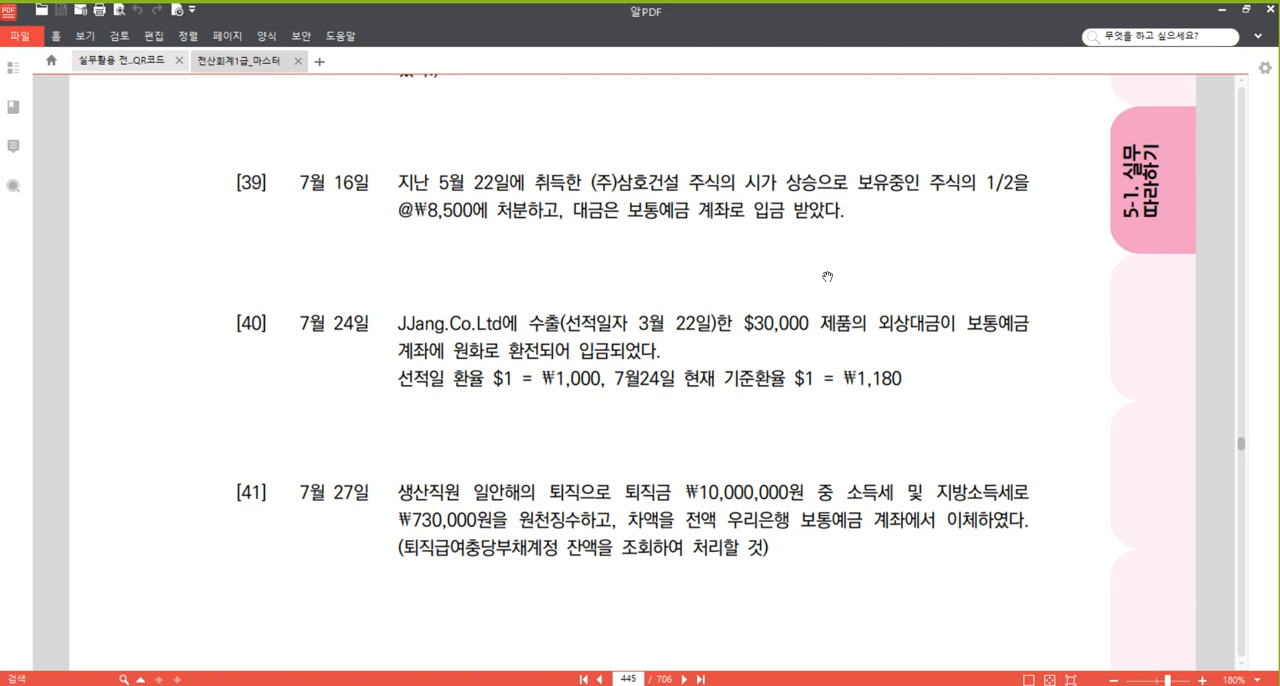
pyautogui.moveTo(712, 450); pyautogui.dragTo(711, 380)
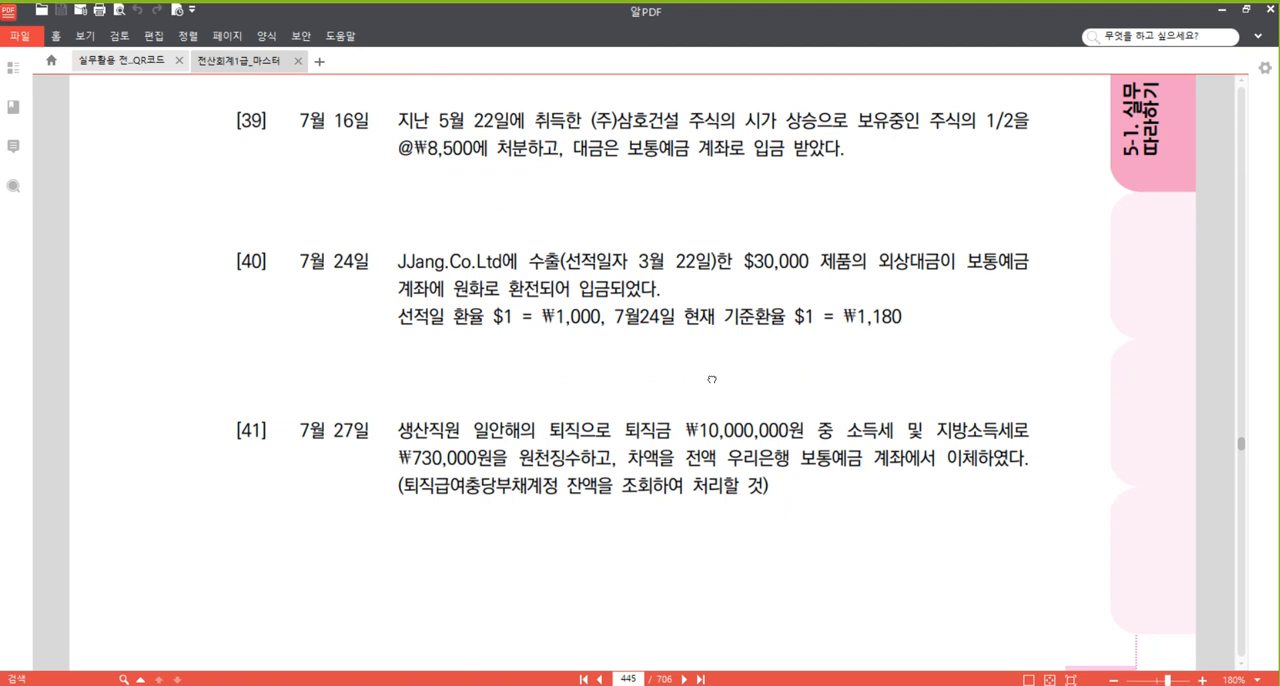
pyautogui.moveTo(735, 287); pyautogui.dragTo(741, 393)
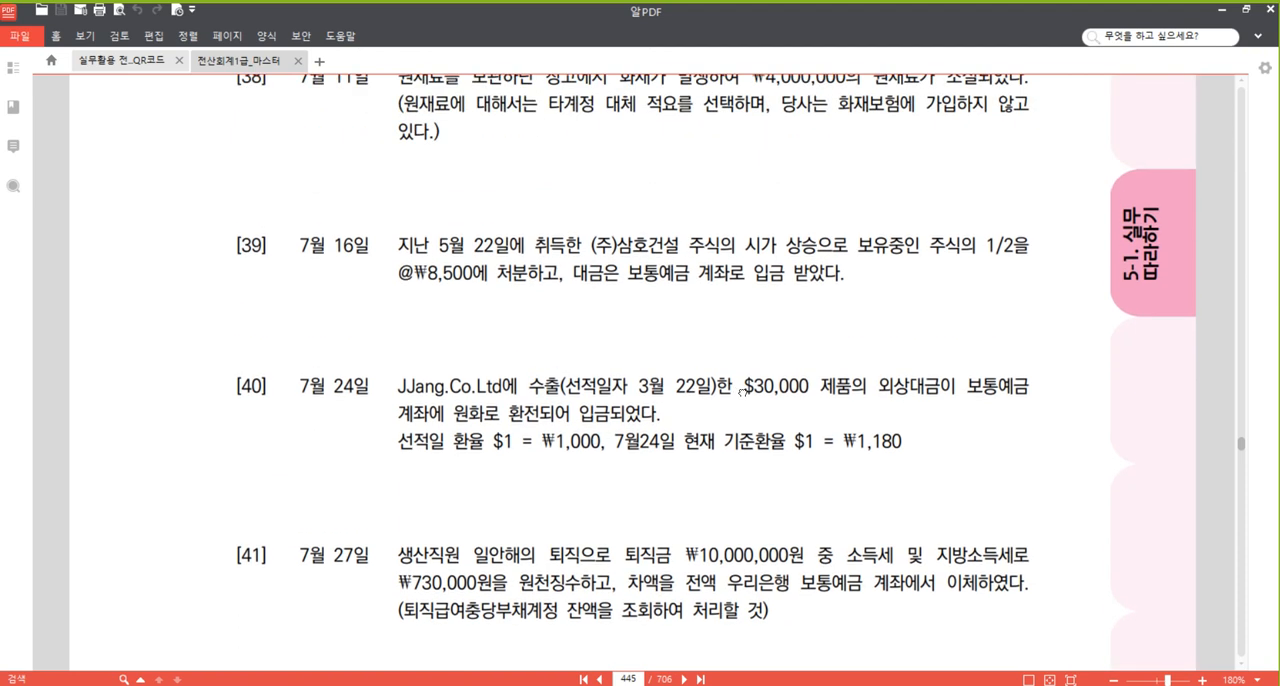
pyautogui.moveTo(749, 316); pyautogui.dragTo(600, 280)
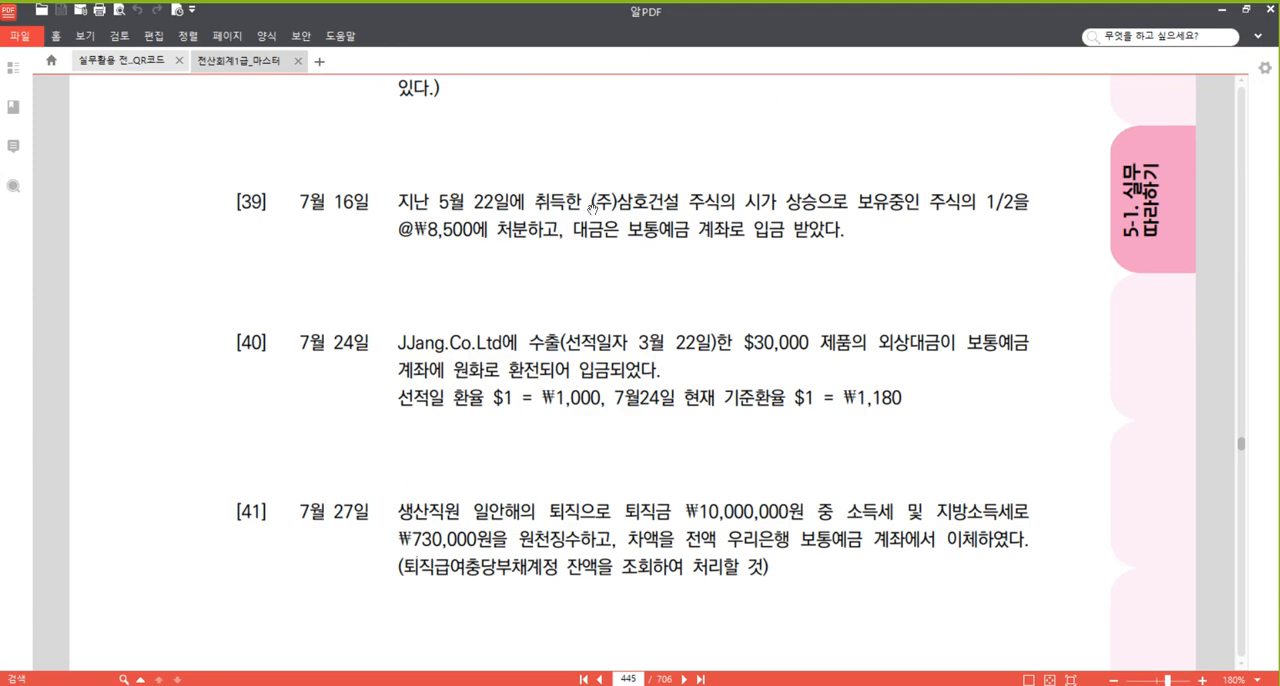
# Recheck the share quantity and purchase price in problem [28], and go back to problem [39].
pyautogui.scroll(10, 640, 300)
pyautogui.scroll(9, 672, 316)
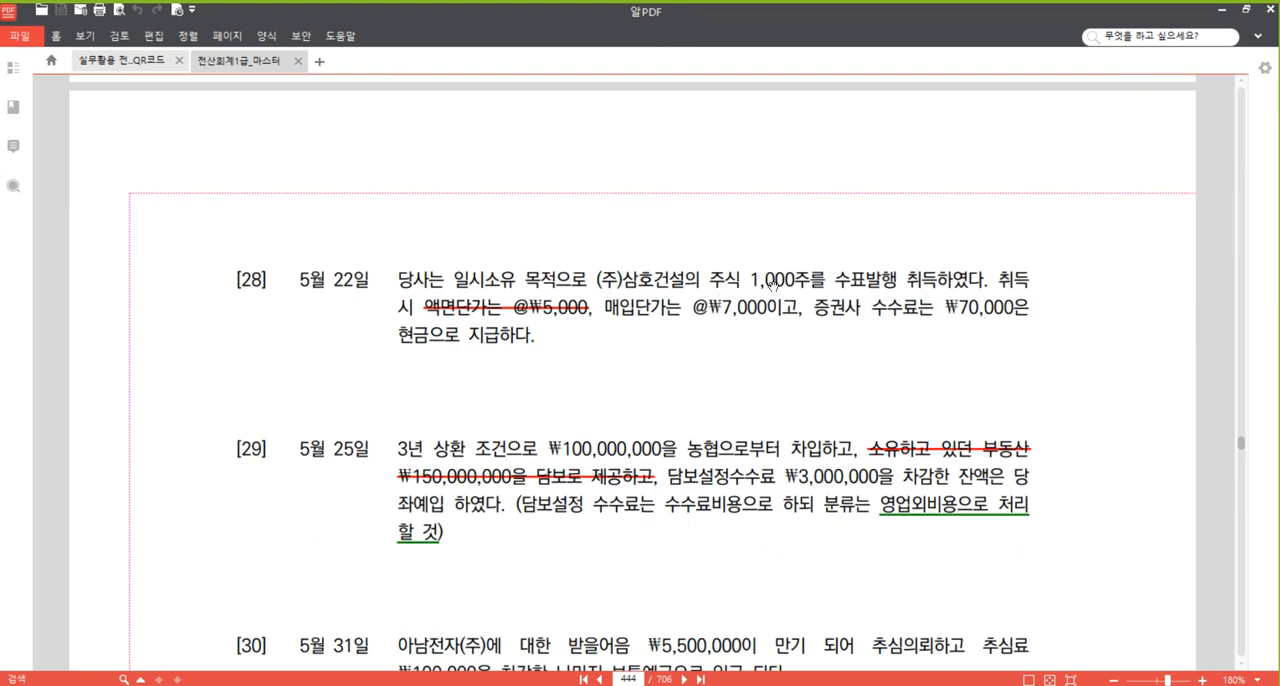
pyautogui.scroll(-9, 772, 293)
pyautogui.scroll(-9, 772, 293)
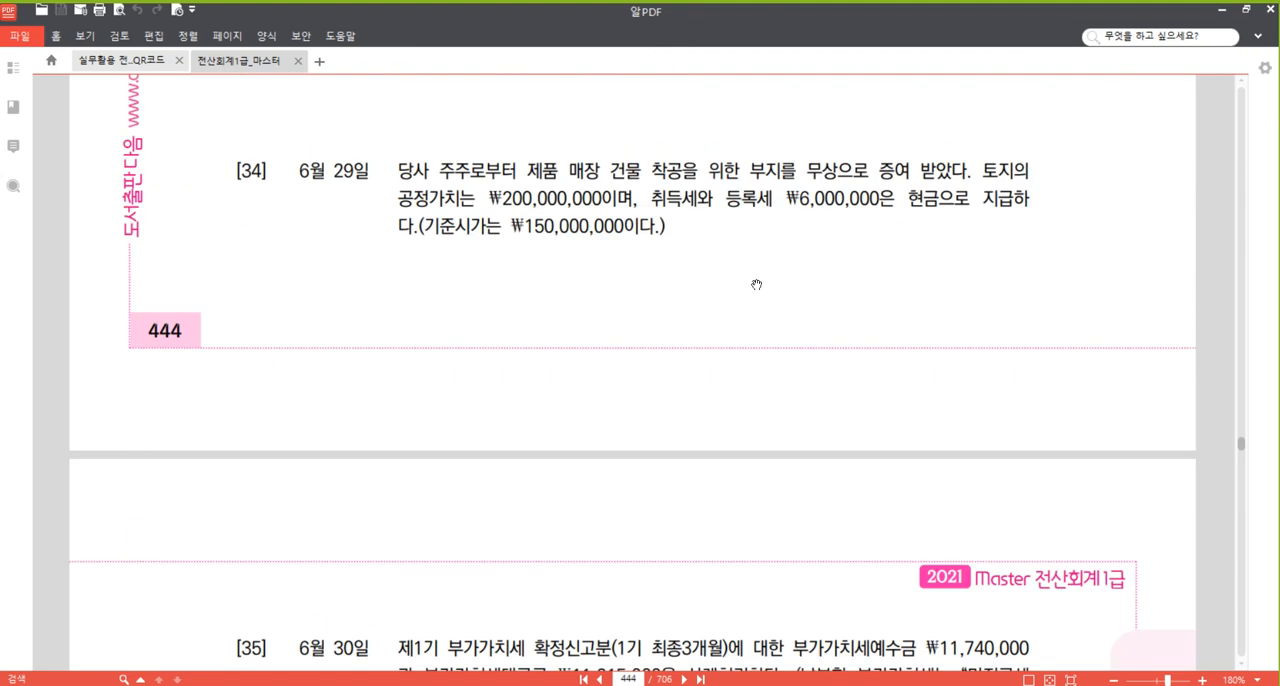
pyautogui.scroll(-10, 748, 289)
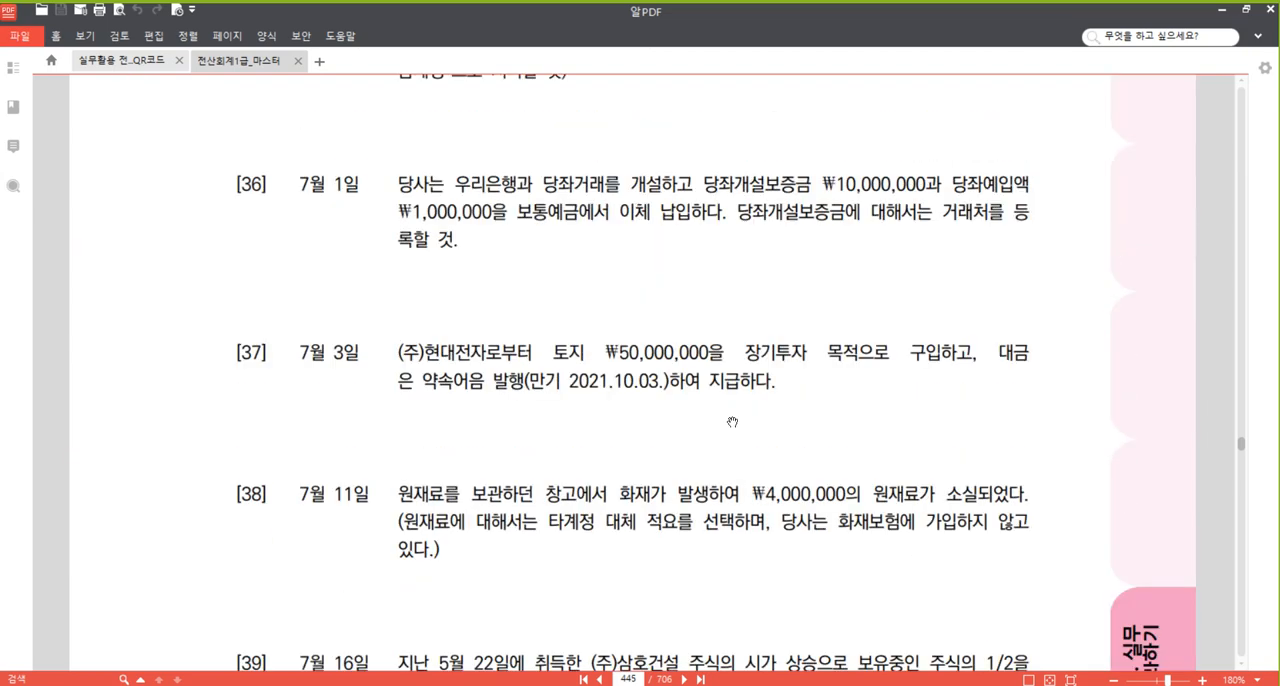
pyautogui.scroll(-4, 712, 399)
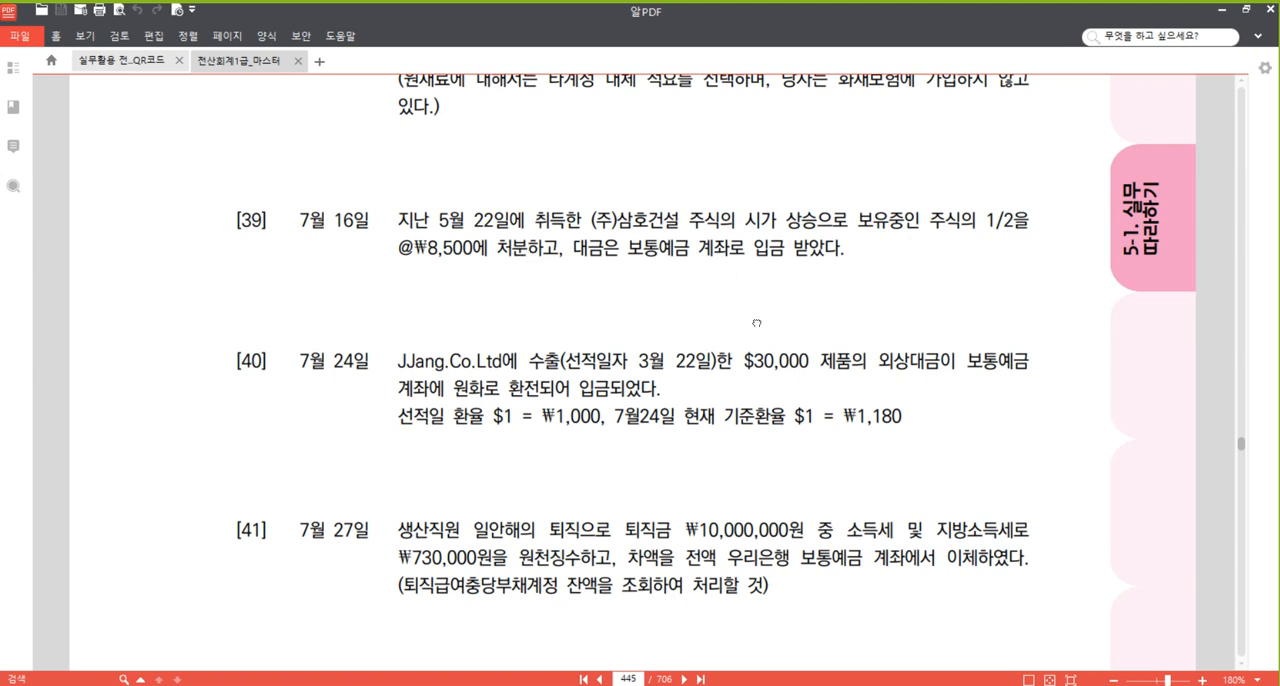
# Switch to the Hangul document, add a blank entry table below the 재해손실 entry, and enter 단기매매증권 as its 대변 account.
pyautogui.moveTo(756, 321); pyautogui.dragTo(765, 246)
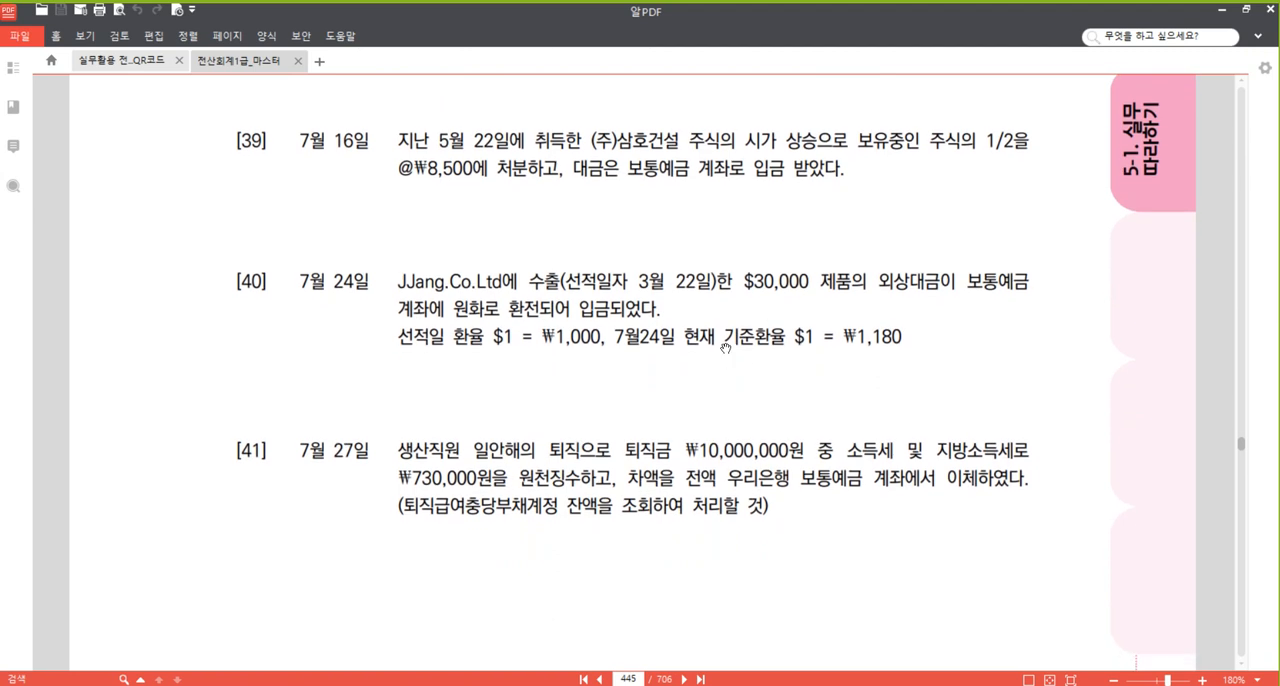
pyautogui.click(343, 684)
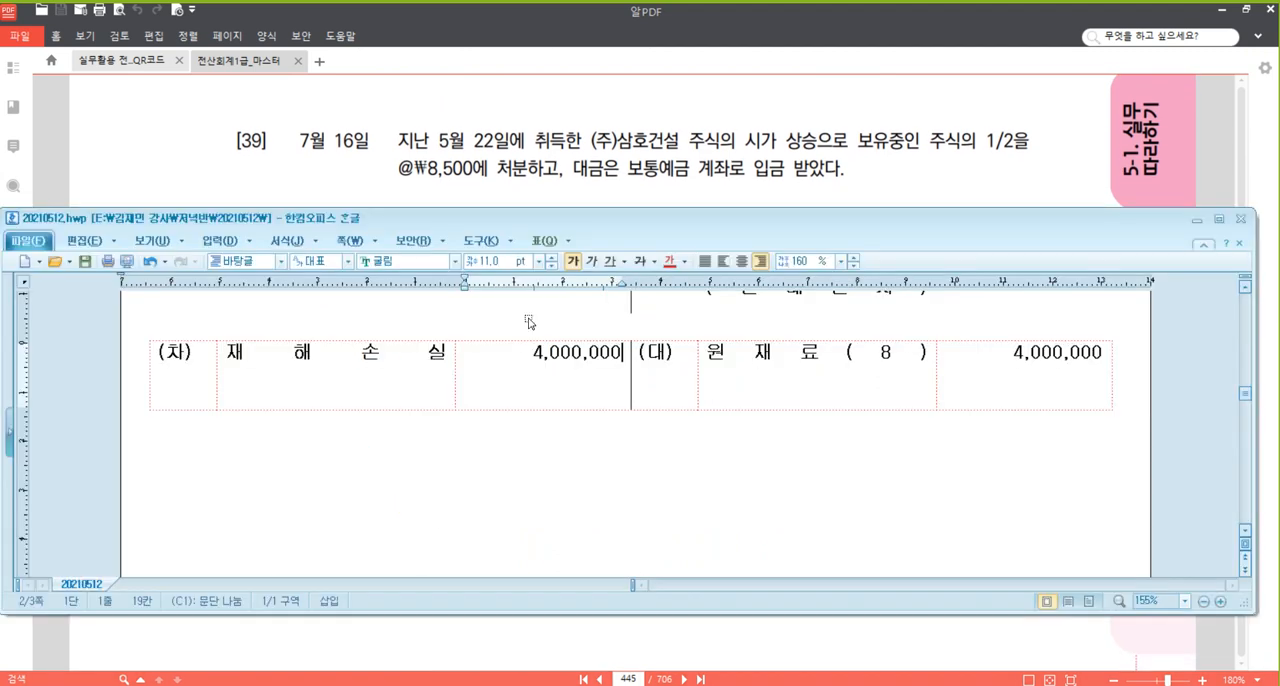
pyautogui.click(514, 460)
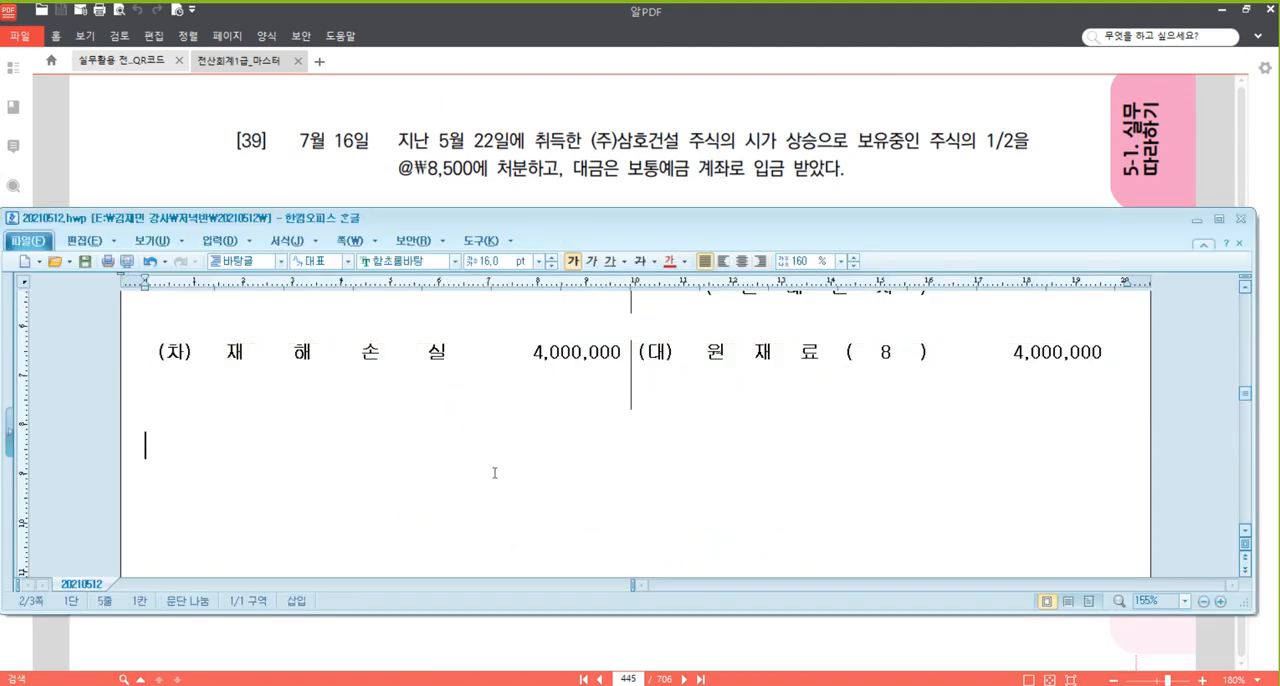
pyautogui.hotkey('ctrl', 'v')
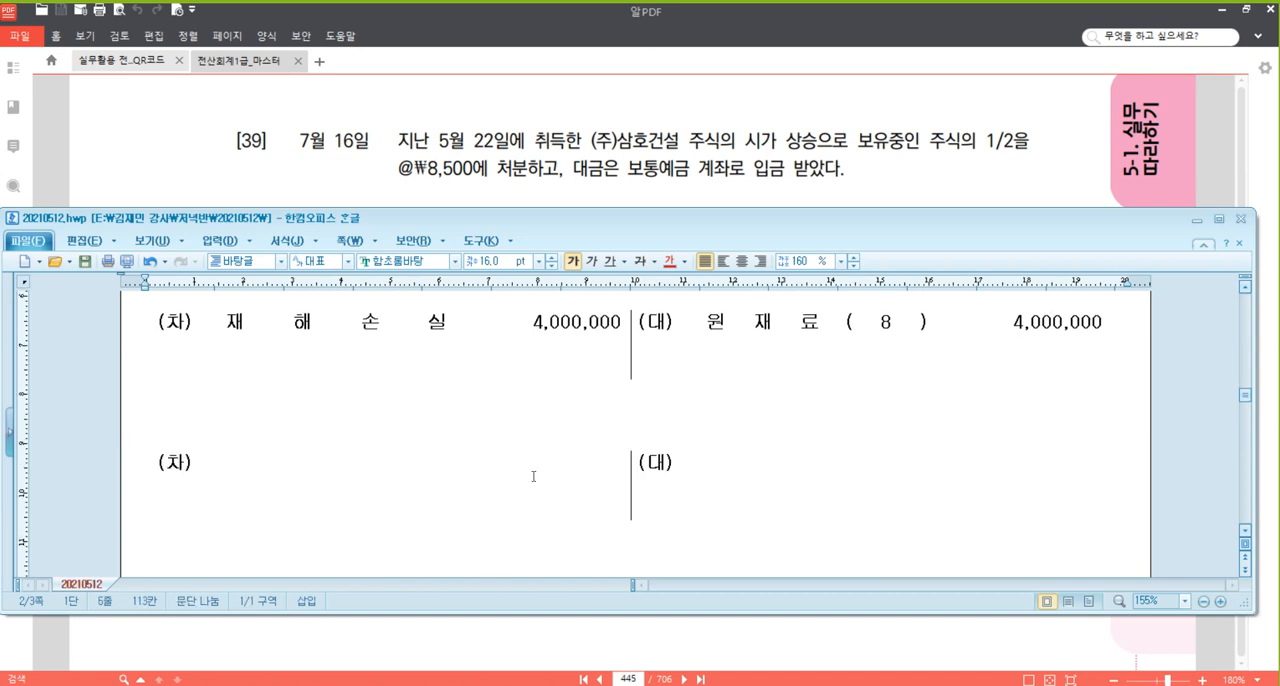
pyautogui.click(722, 386)
pyautogui.write('단기매매증권')
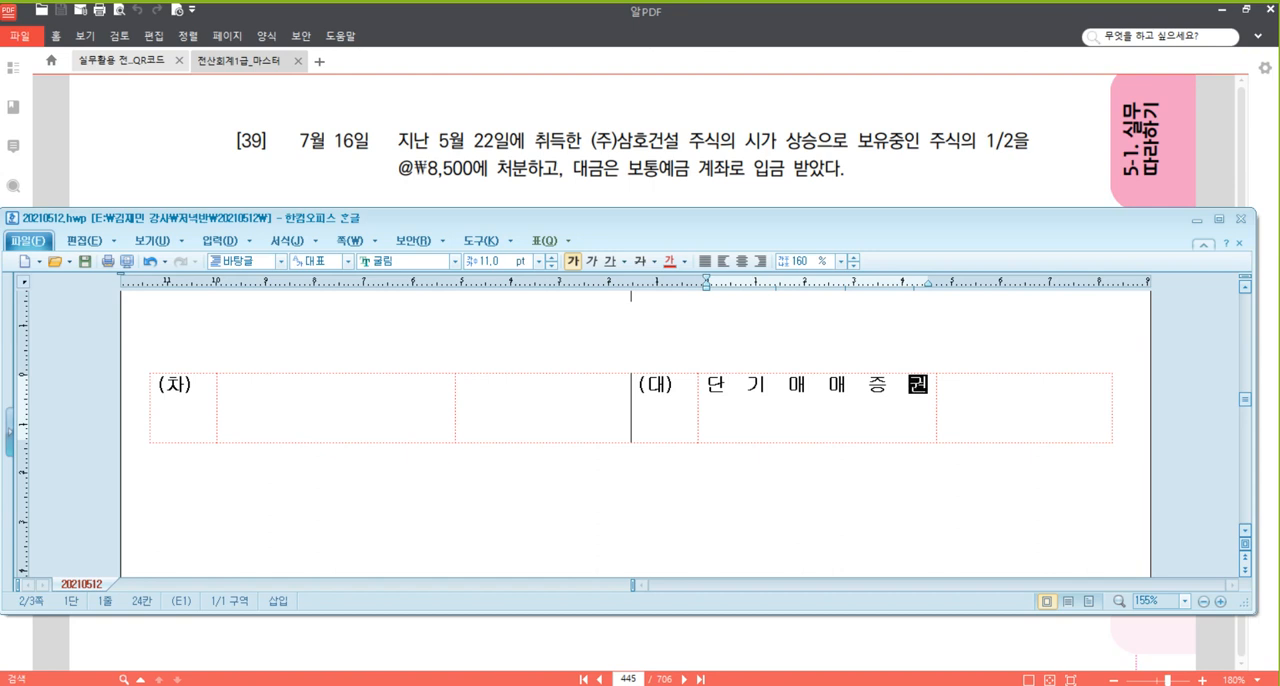
# Note the calculation 7,000,000 / 2 below the problem [39] entry and enter 3,500,000 as the 단기매매증권 amount.
pyautogui.press('Down')
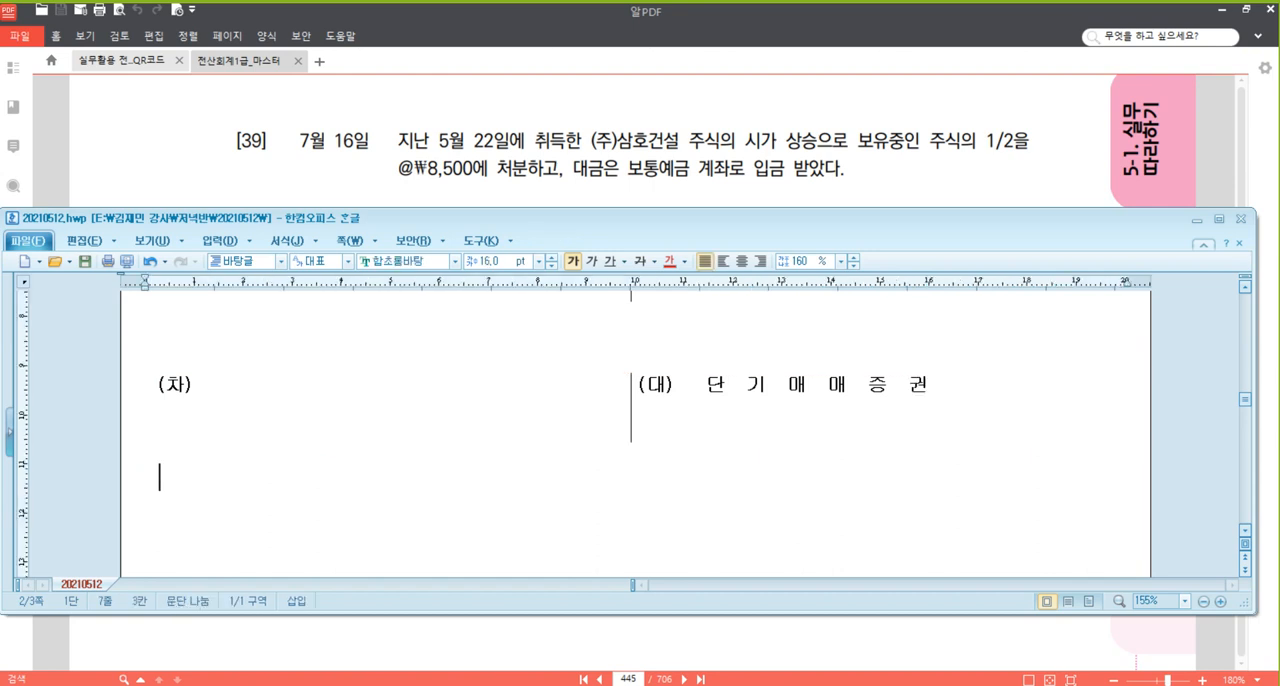
pyautogui.write('7,000,00')
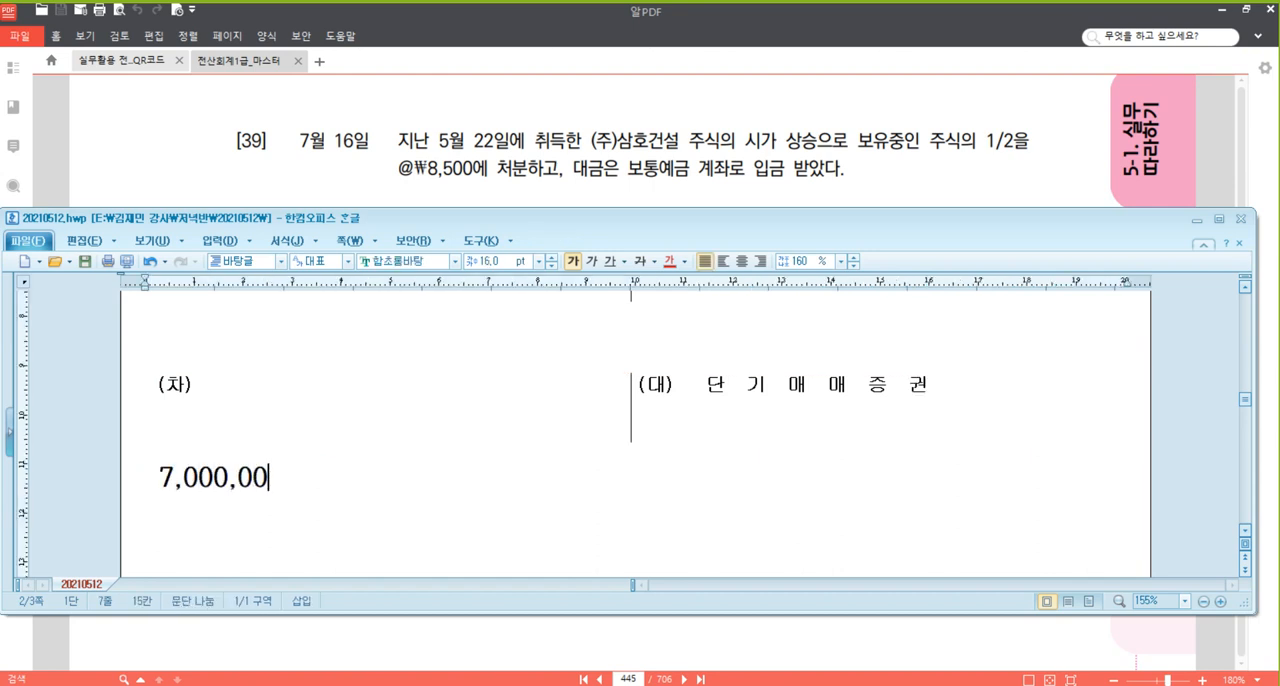
pyautogui.write('0  / 2')
pyautogui.click(1023, 399)
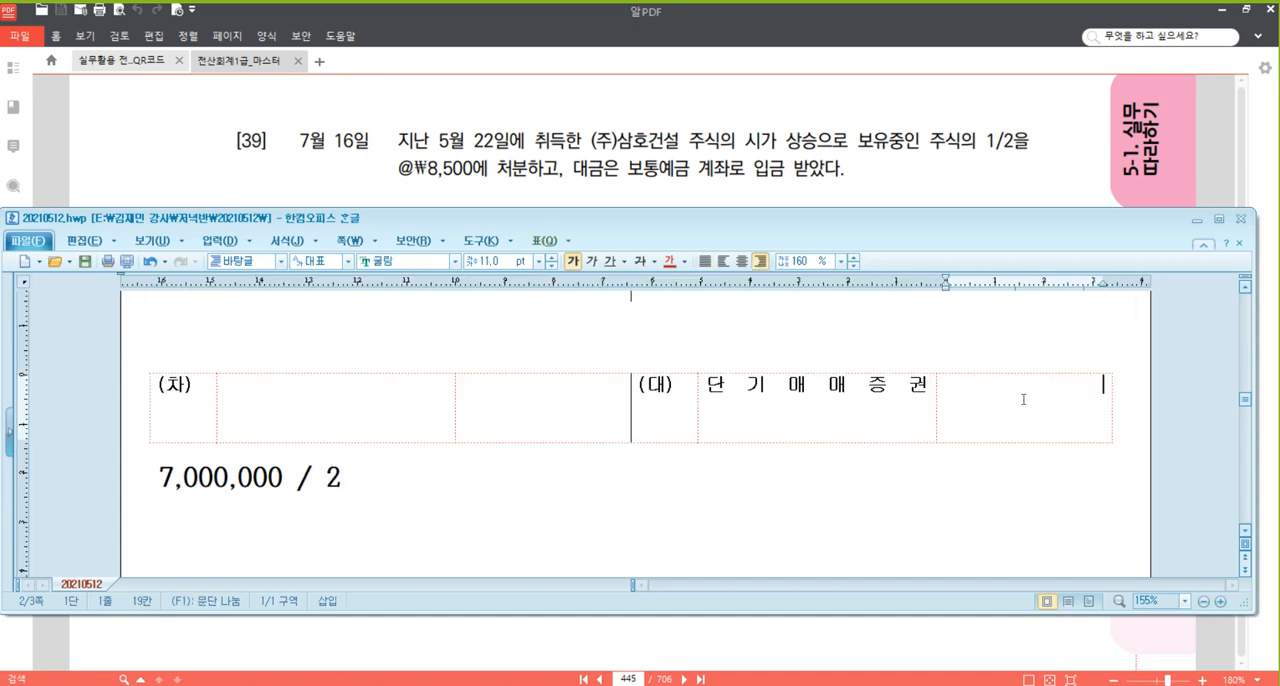
pyautogui.write('3,500,000')
# Fill the 차변 side with 보통예금 and 4,250,000, noting the calculation @8,500 X 500 = 4,250,000 below the entry.
pyautogui.click(367, 412)
pyautogui.write('보')
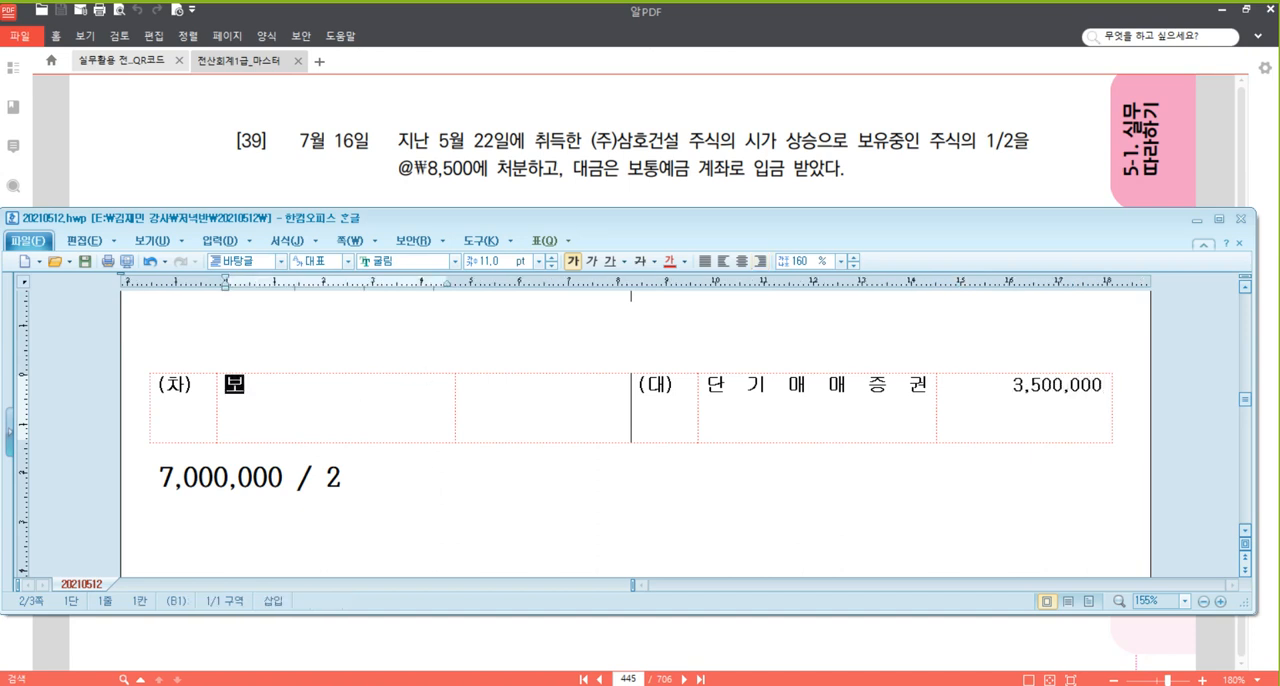
pyautogui.write('통예금')
pyautogui.click(486, 520)
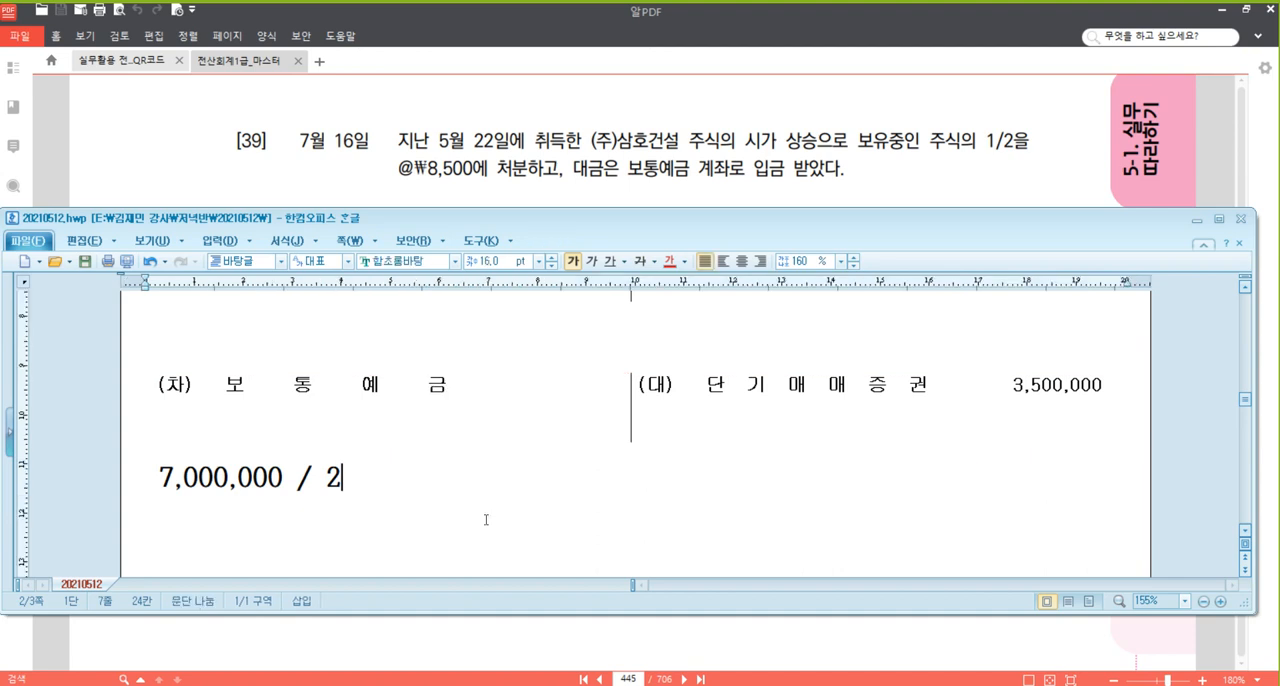
pyautogui.press('Return')
pyautogui.write('@')
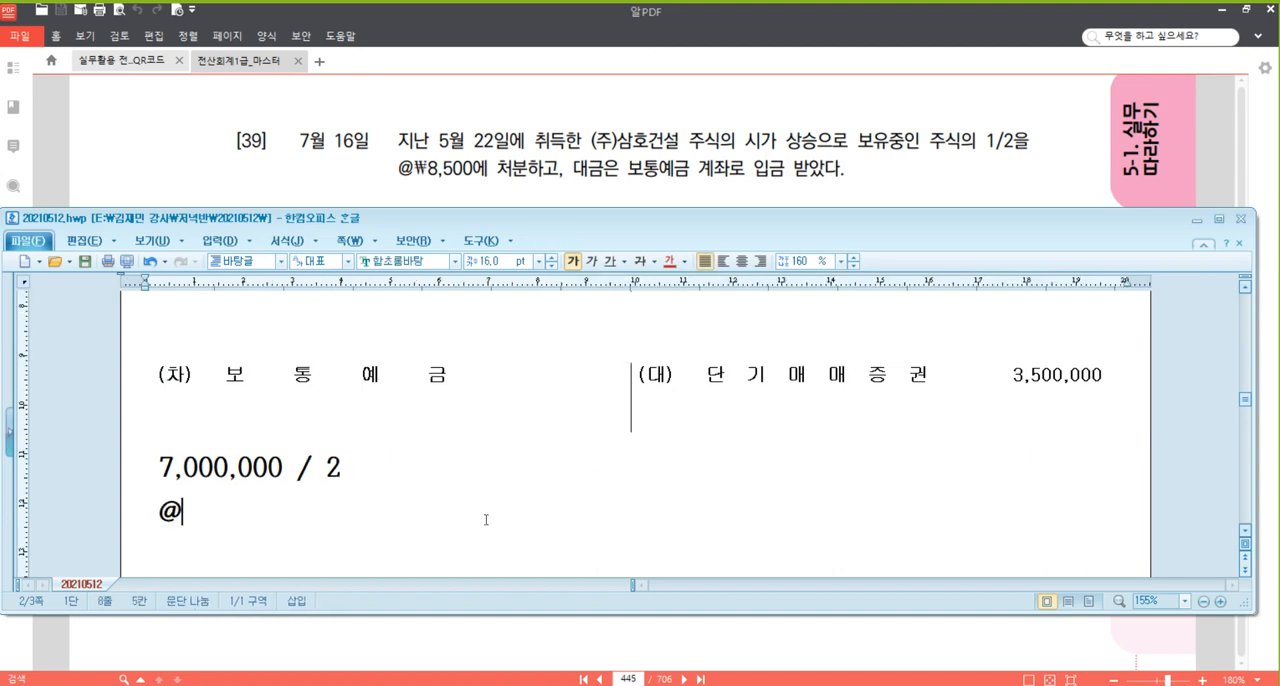
pyautogui.write('8,500 ')
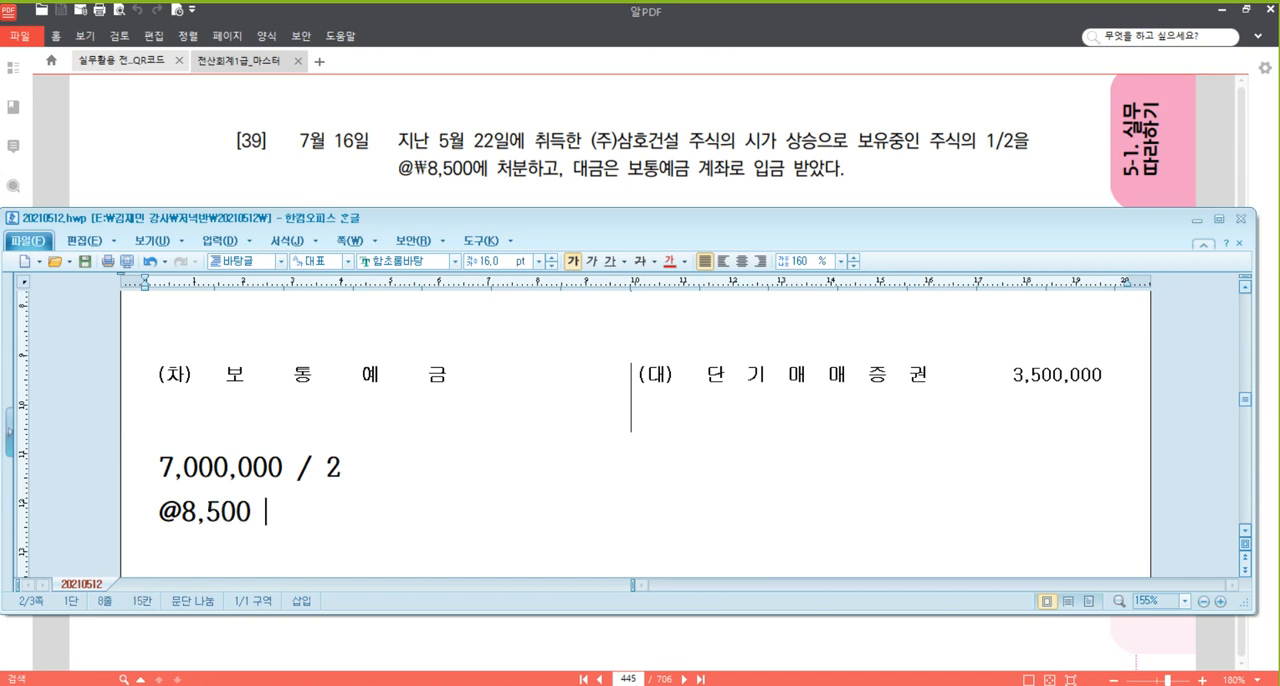
pyautogui.write('X 500 =')
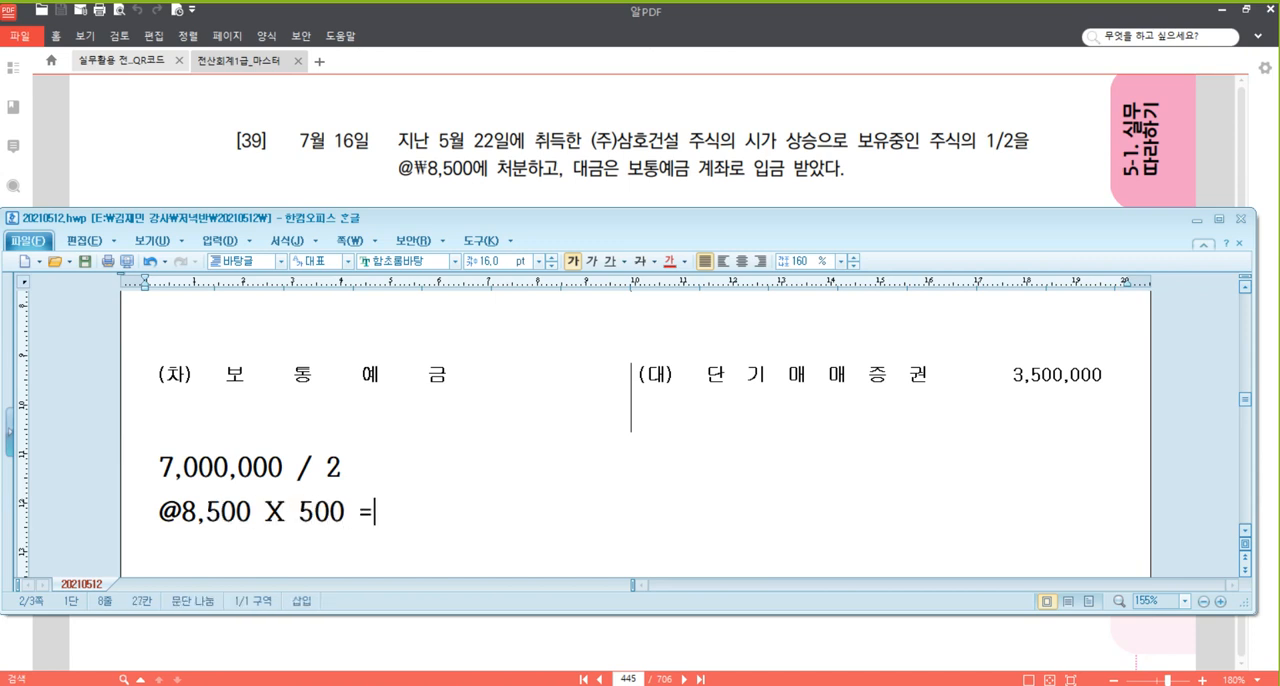
pyautogui.write(' 4,250,000')
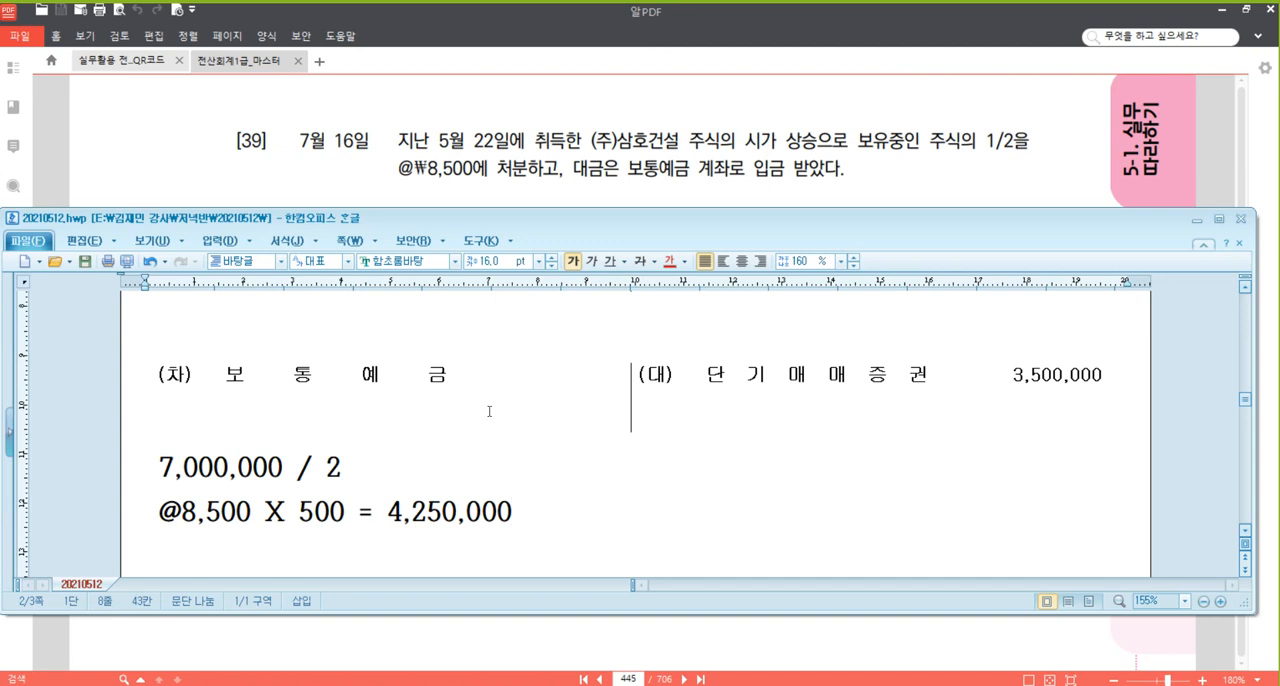
pyautogui.click(564, 398)
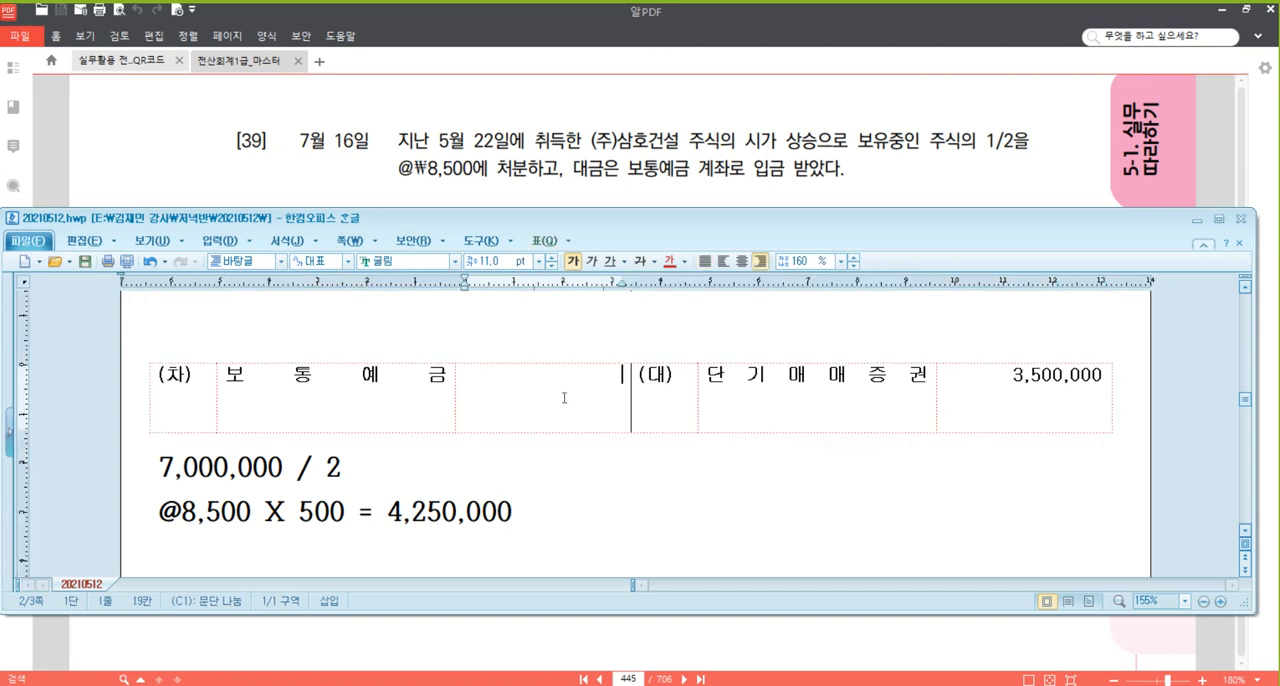
pyautogui.write('4,250,000')
# Add a second 대변 line with the account 단기매매증권처분이익 and the amount 750,000.
pyautogui.click(1108, 370)
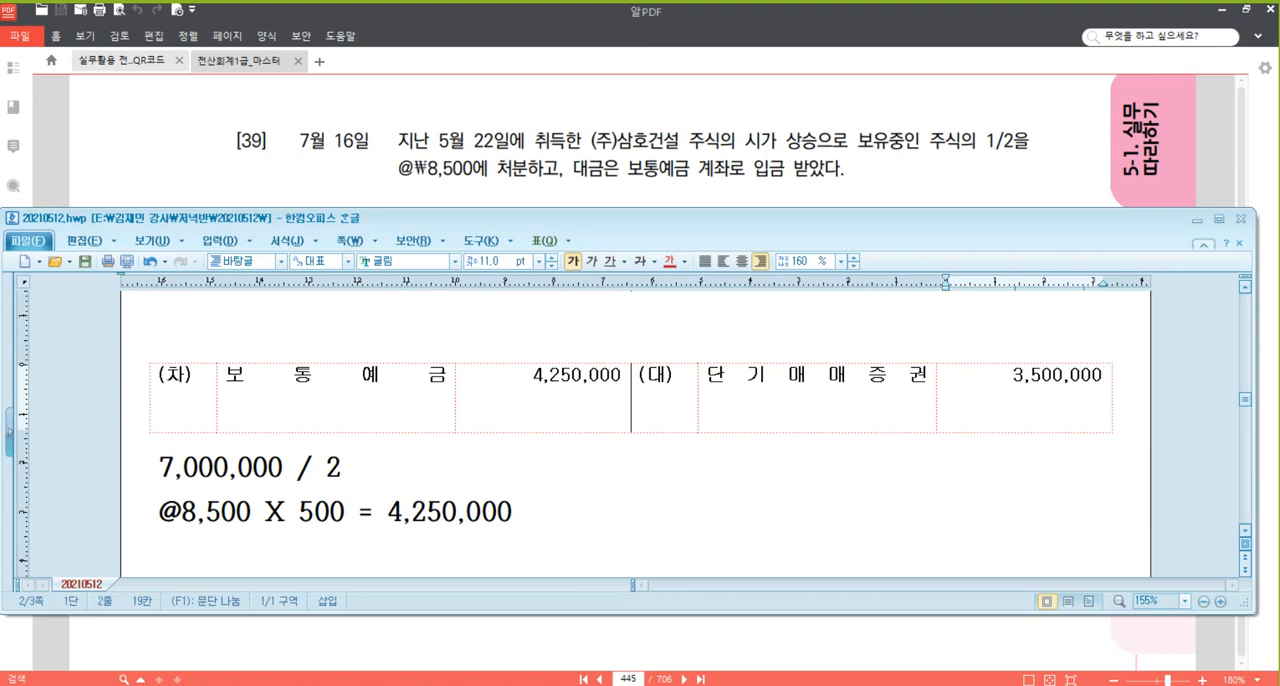
pyautogui.press('BackSpace')
pyautogui.write('750,000')
pyautogui.press('Home')
pyautogui.press('Left')
pyautogui.press('Return')
pyautogui.write('eksrl')
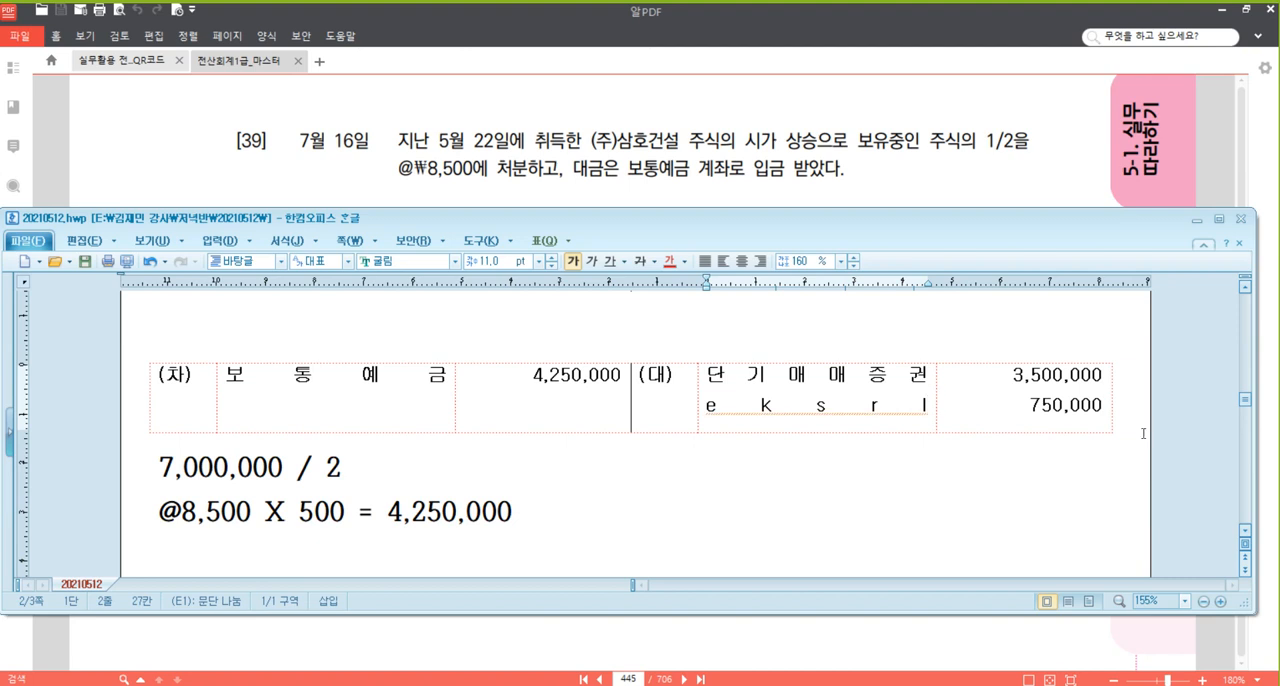
pyautogui.hotkey('shift', 'Home')
pyautogui.press('BackSpace')
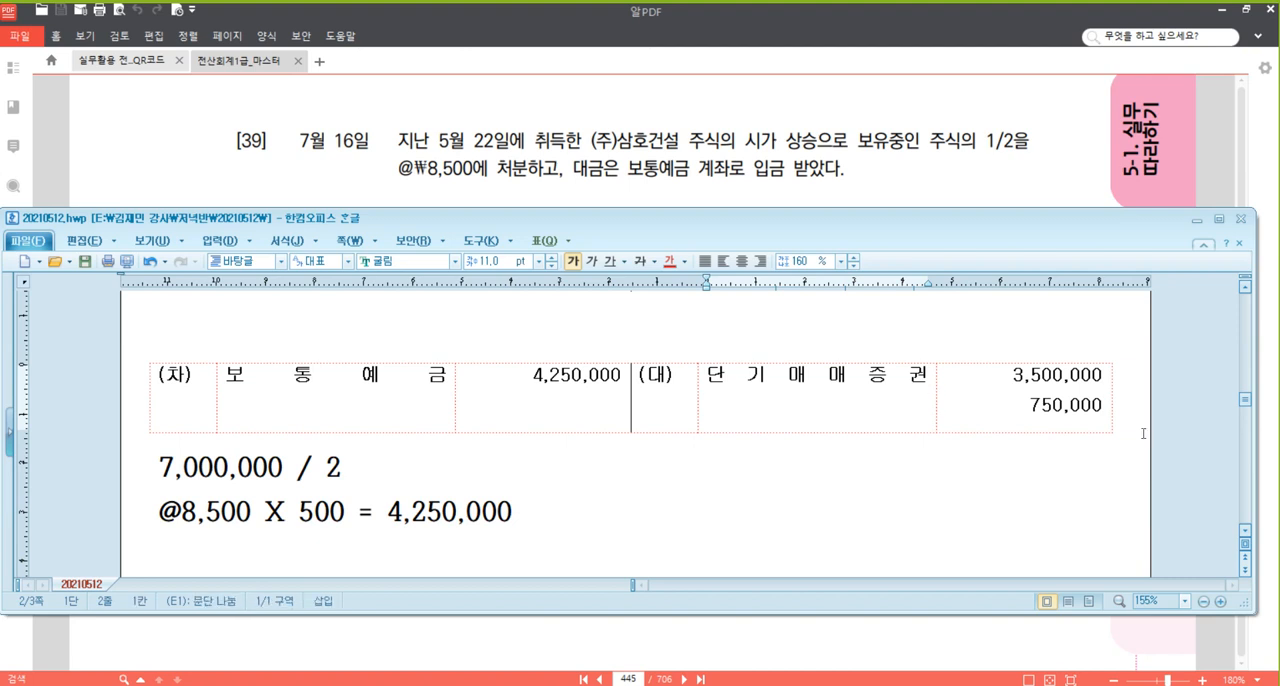
pyautogui.write('단기매매증권처분이이')
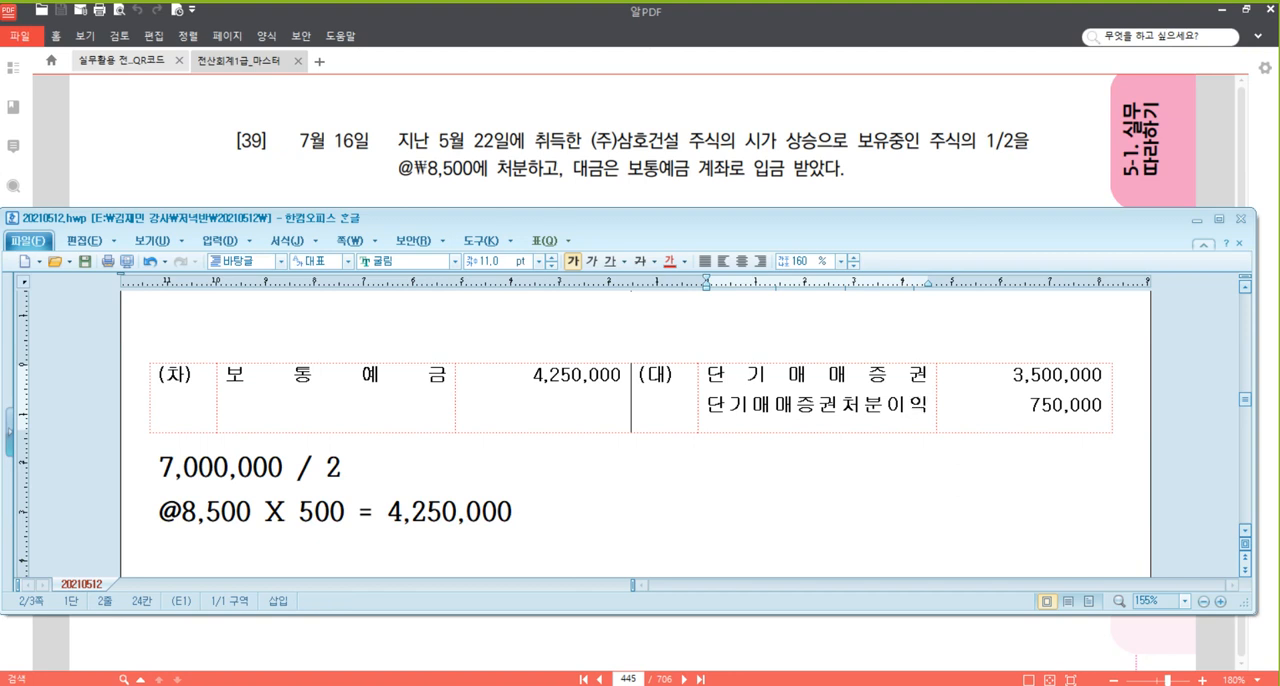
# Add the alternative account name (=단기투자자산처분이익) on a new line beneath 단기매매증권처분이익.
pyautogui.press('Return')
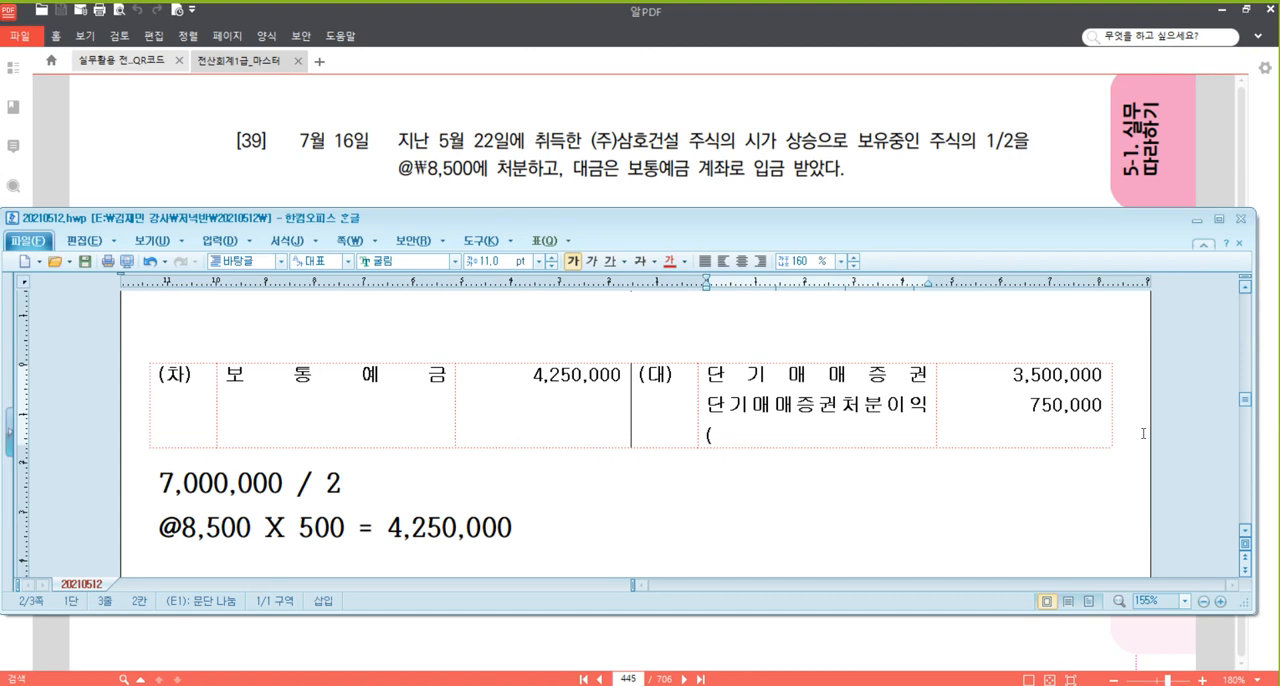
pyautogui.write('(                        =')
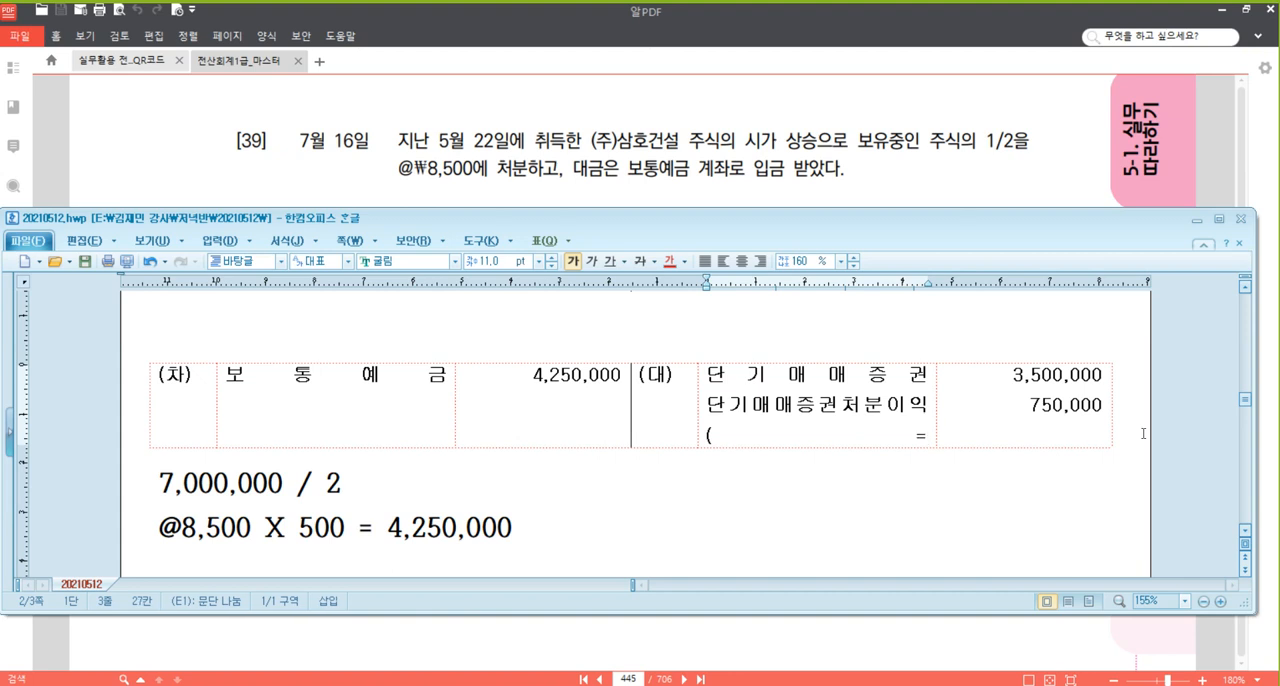
pyautogui.write('단ㄱ기투자자산처분이이')
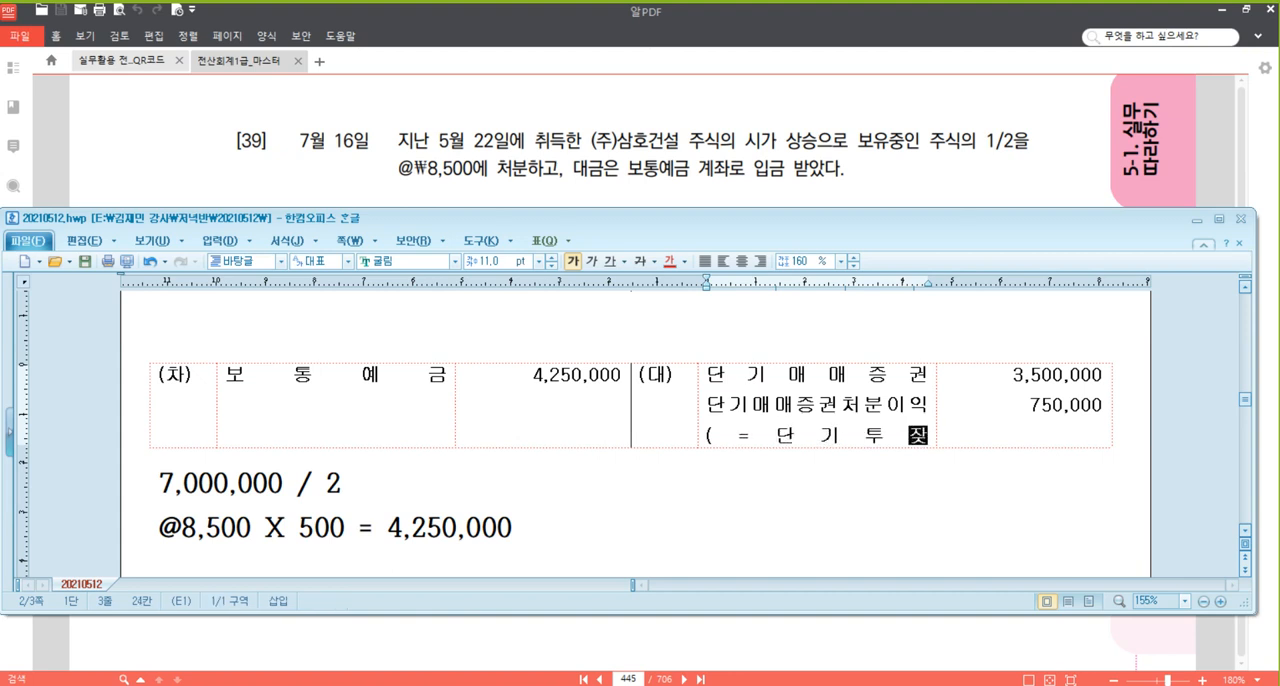
pyautogui.write('익)')
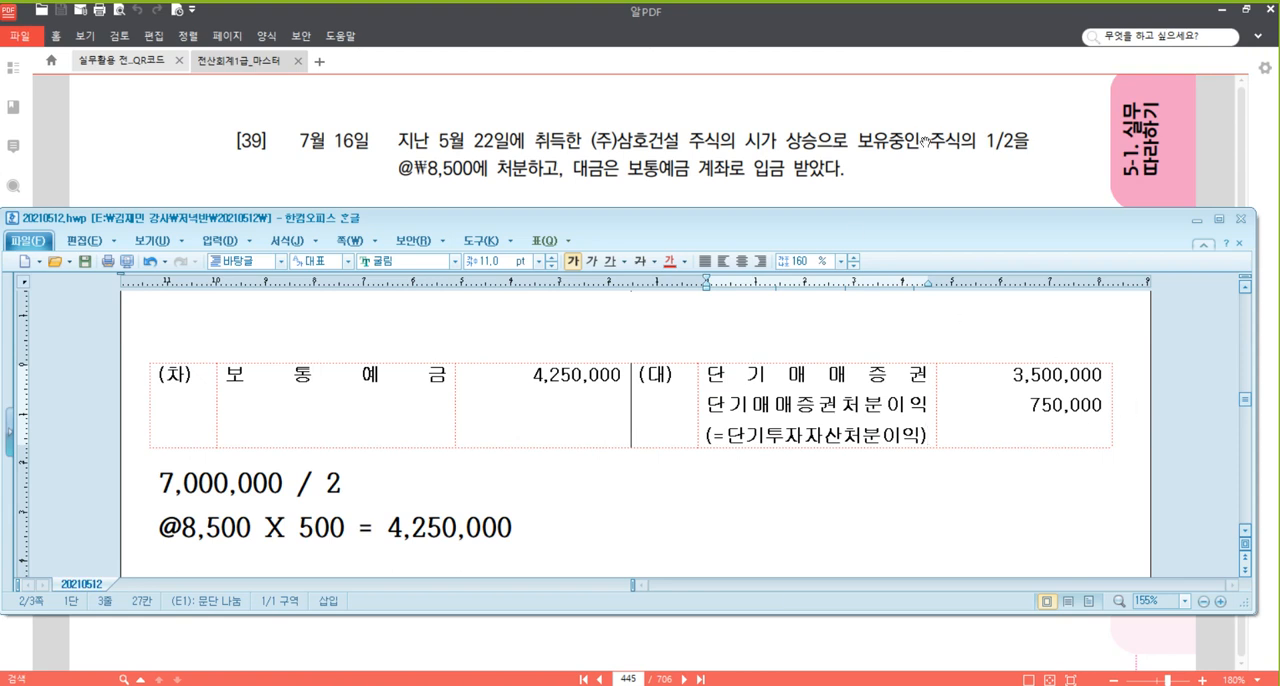
# Switch to the textbook PDF and read problem [40] dated 24 July about the JJang.Co.Ltd export receivable and its exchange rates.
pyautogui.click(971, 179)
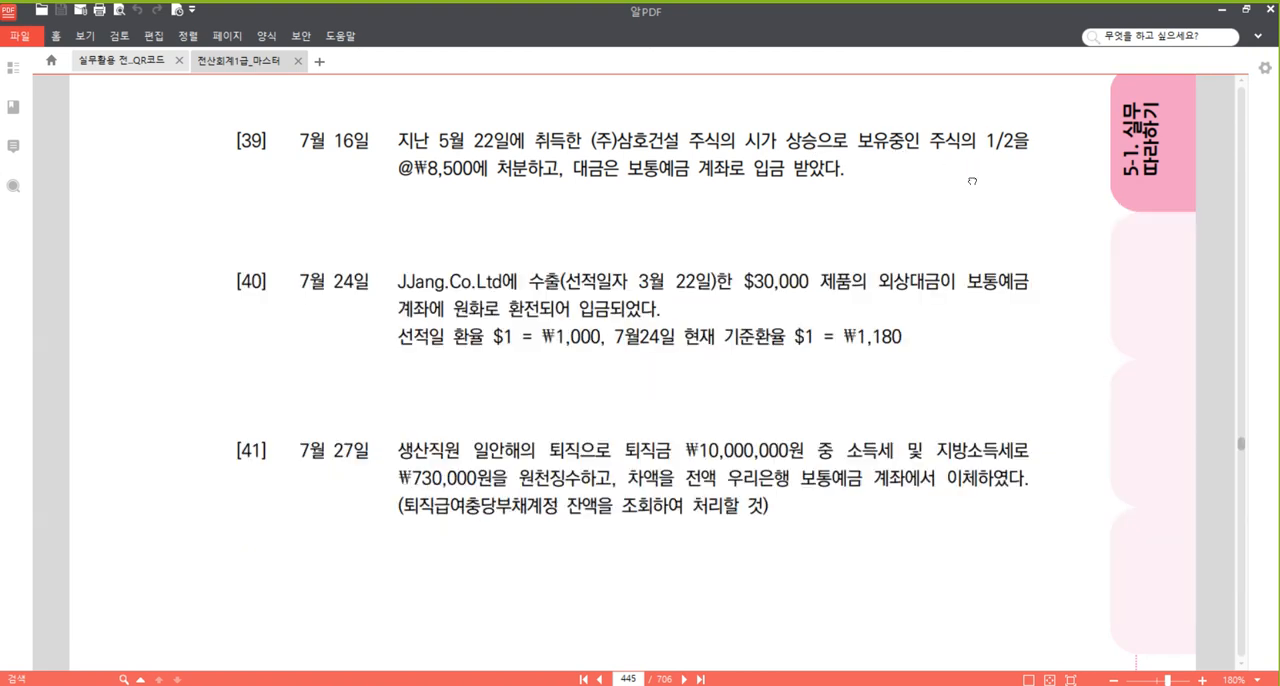
pyautogui.scroll(-2, 879, 487)
pyautogui.scroll(-2, 879, 487)
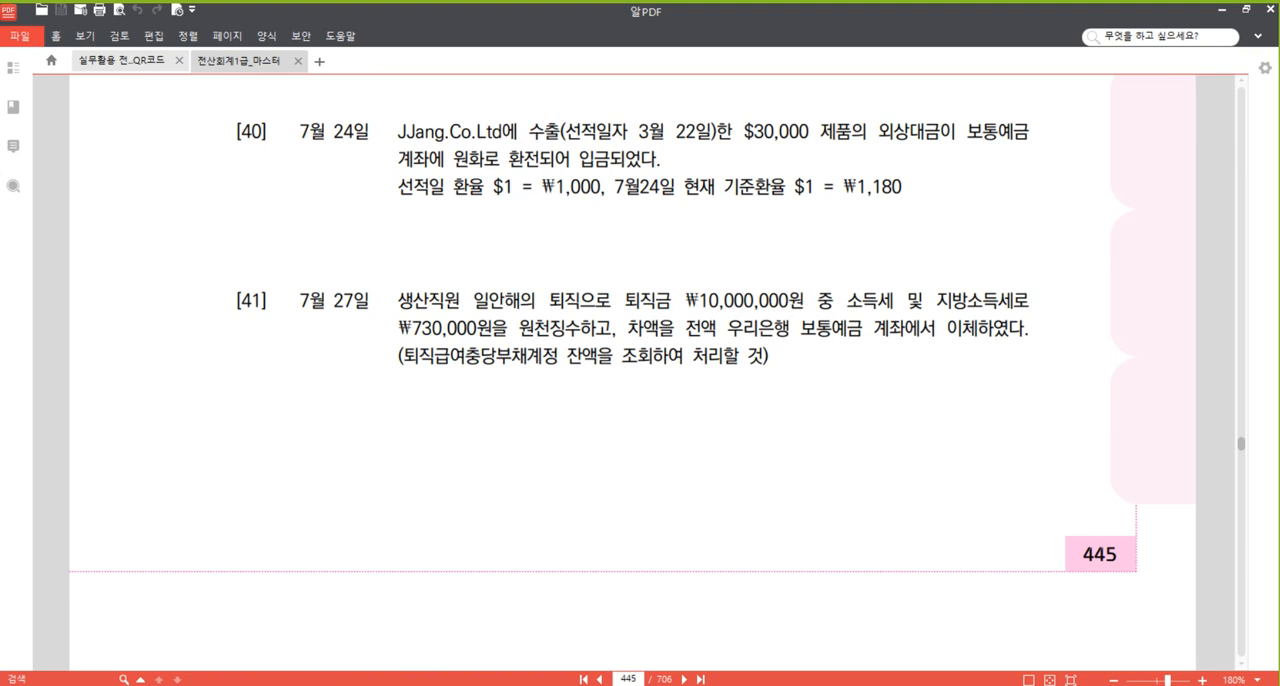
pyautogui.click(350, 685)
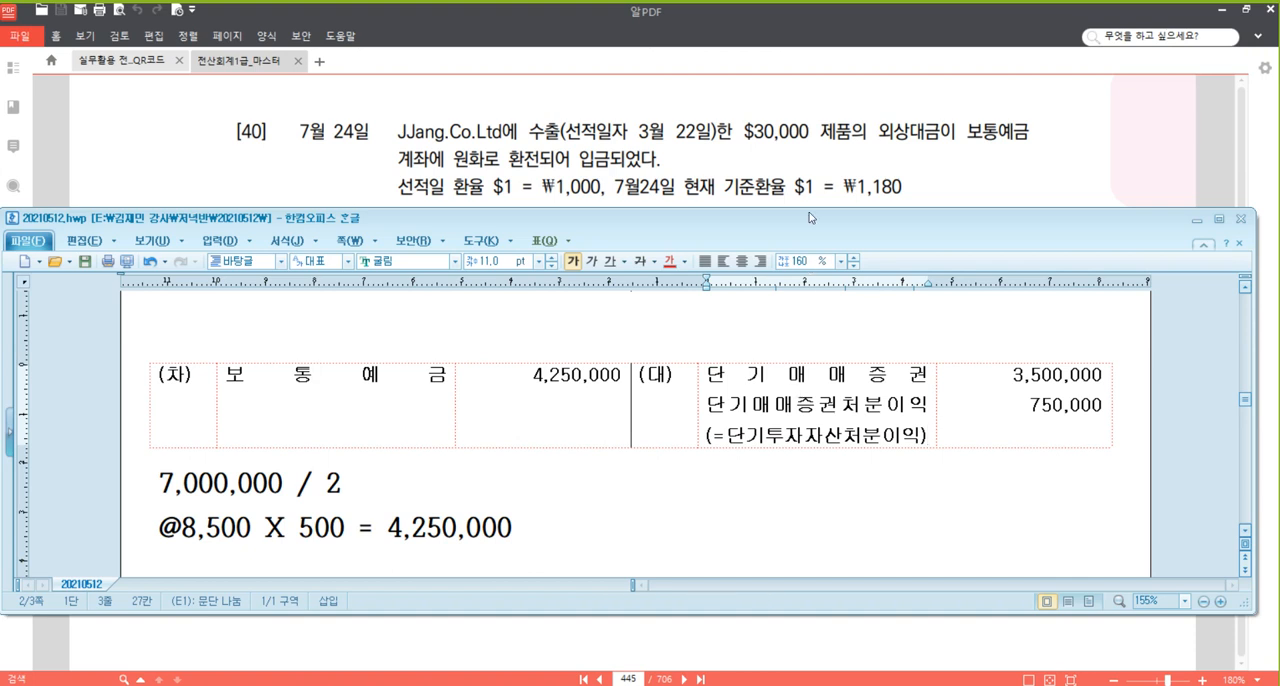
pyautogui.click(358, 172)
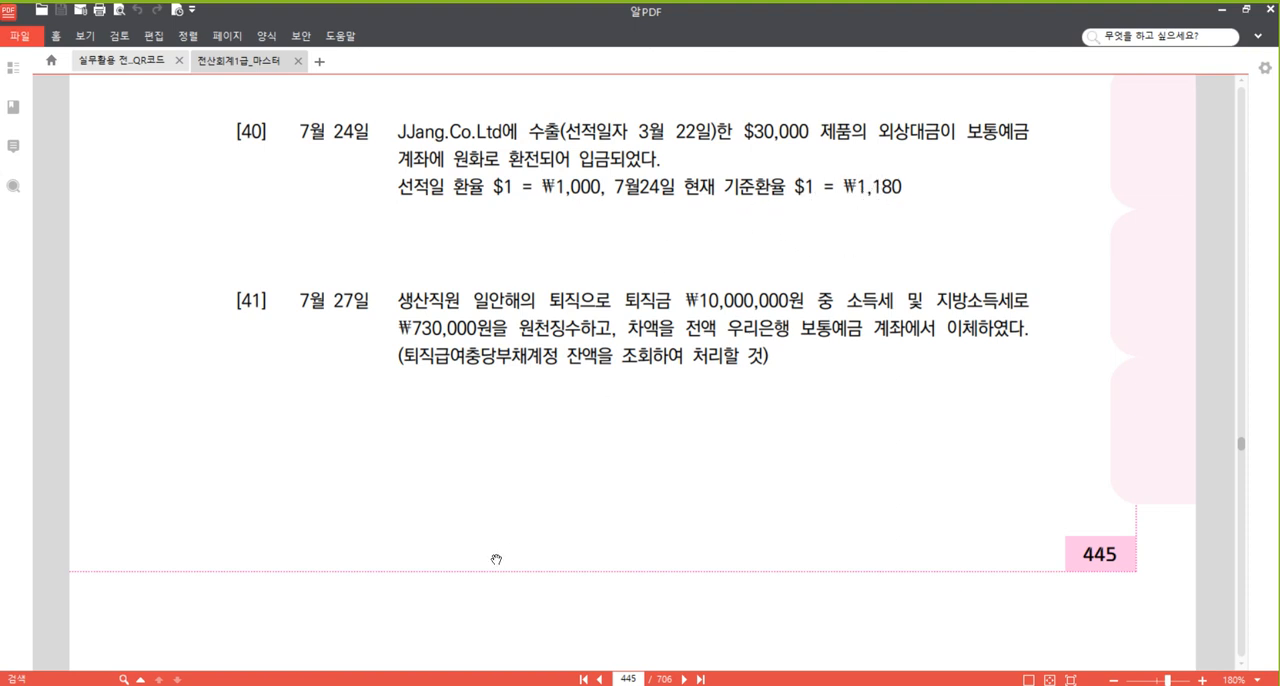
pyautogui.moveTo(505, 495); pyautogui.dragTo(516, 481)
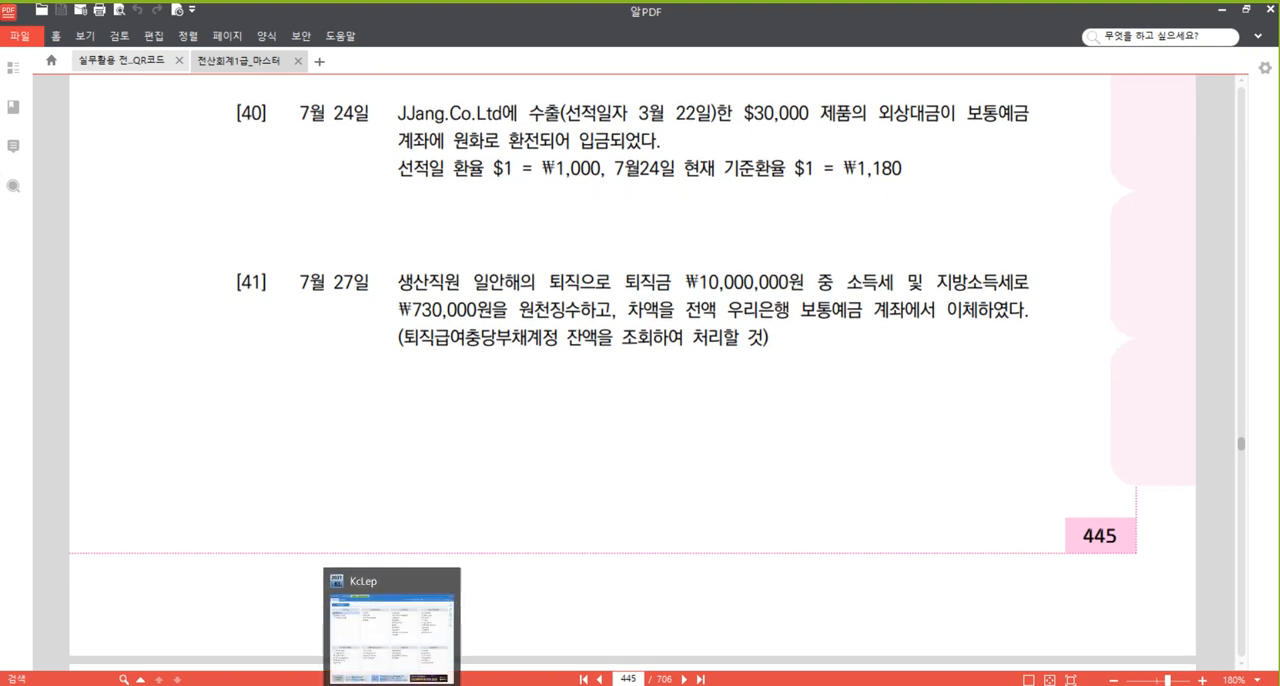
# Switch to the Hangul document and add the heading 선적일 3/22 매출시 below the problem [39] workings, with a blank entry table under it.
pyautogui.click(343, 683)
pyautogui.scroll(-5, 510, 386)
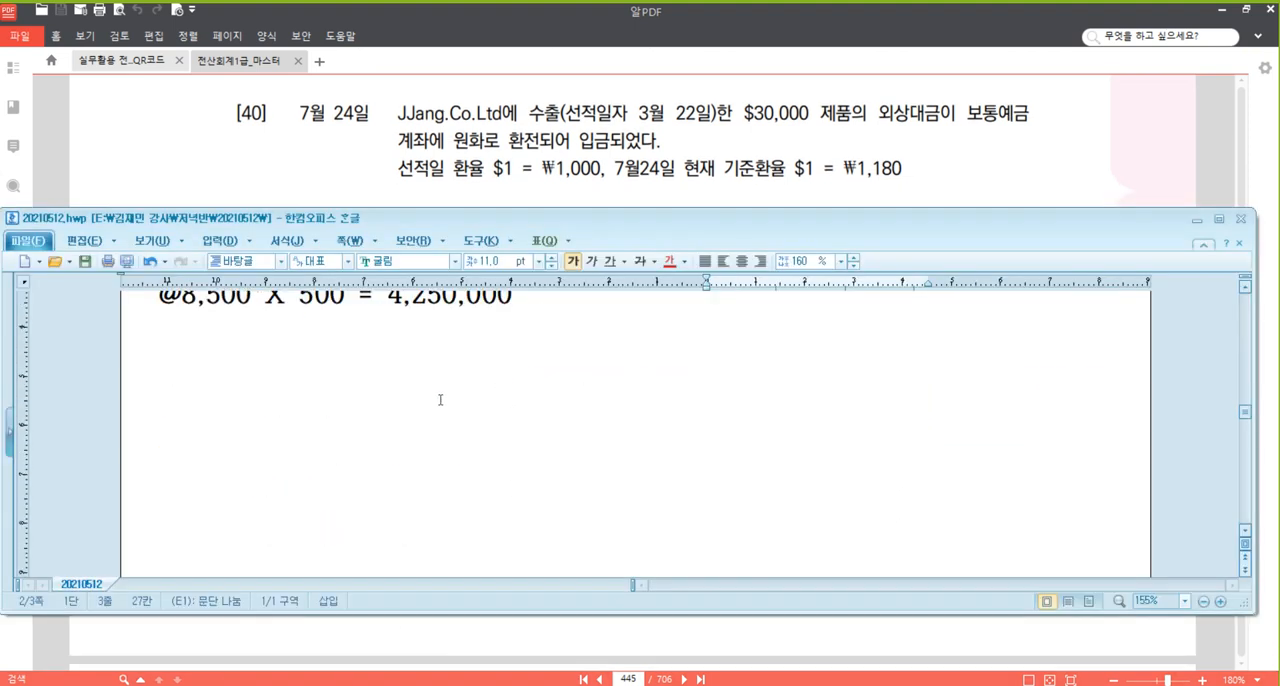
pyautogui.click(419, 392)
pyautogui.press('Return')
pyautogui.press('Return')
pyautogui.press('Return')
pyautogui.press('Return')
pyautogui.press('Return')
pyautogui.press('Return')
pyautogui.press('Return')
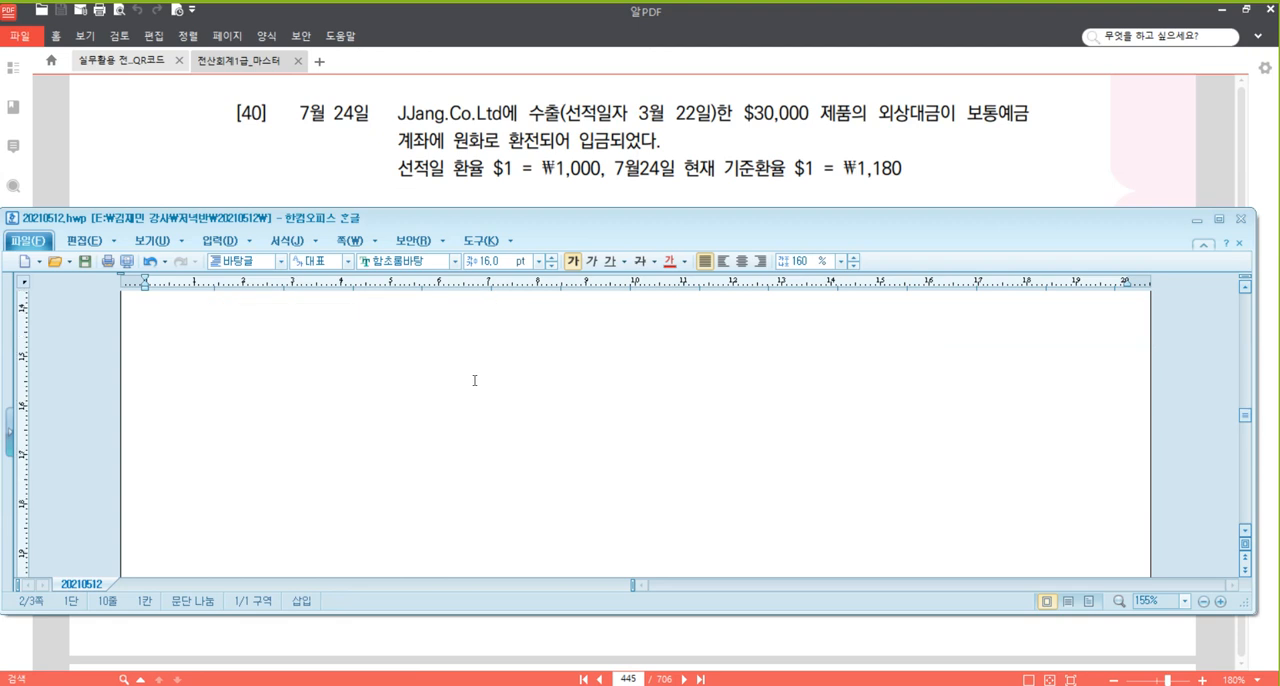
pyautogui.write('선적')
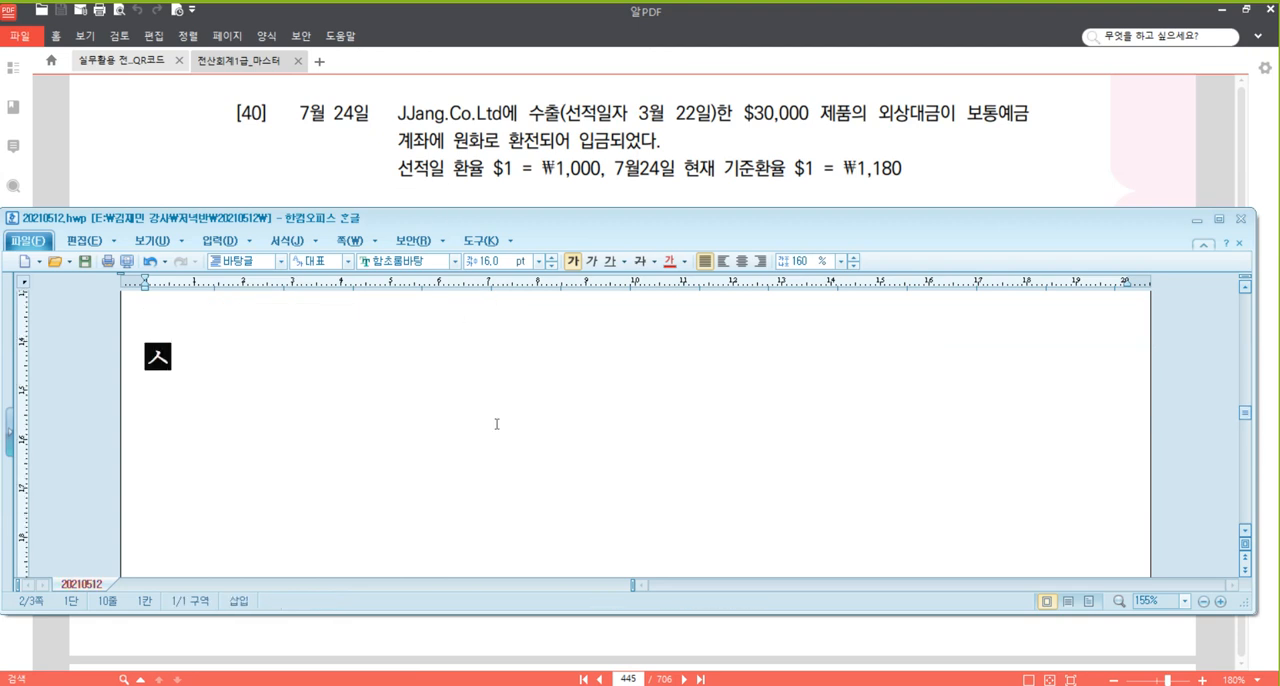
pyautogui.write('일 3/22')
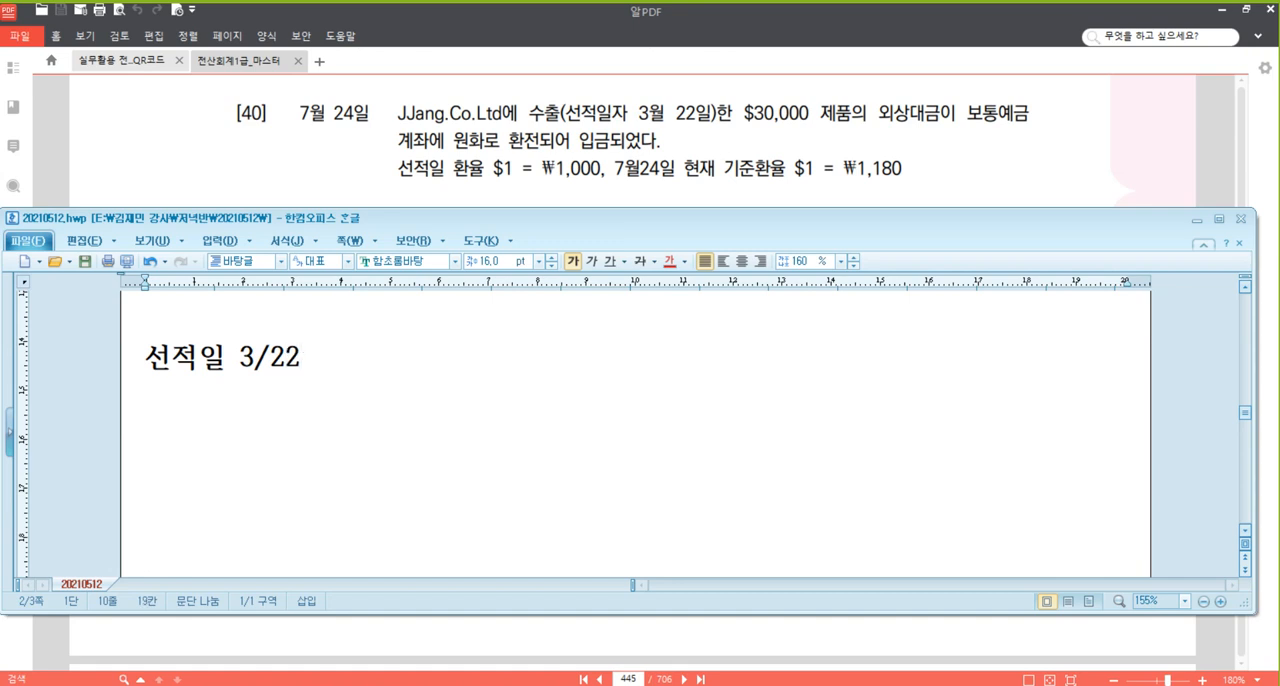
pyautogui.write(' 매')
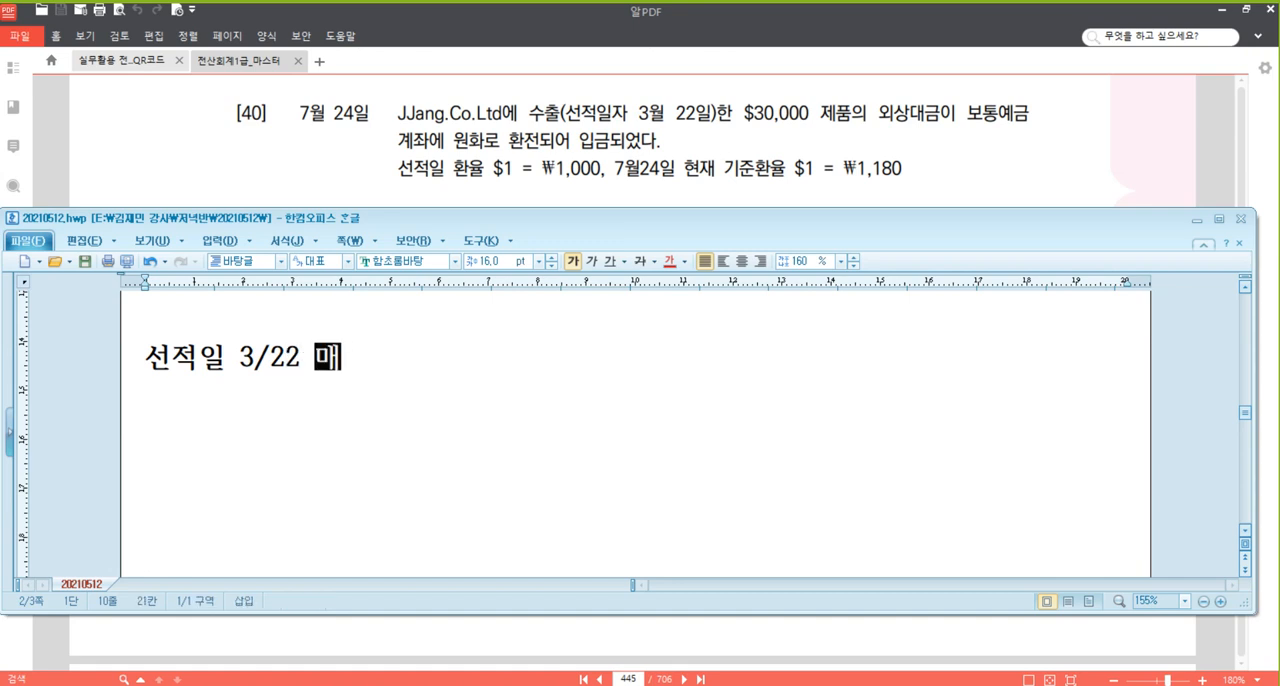
pyautogui.write('추ㄹ시')
pyautogui.press('Return')
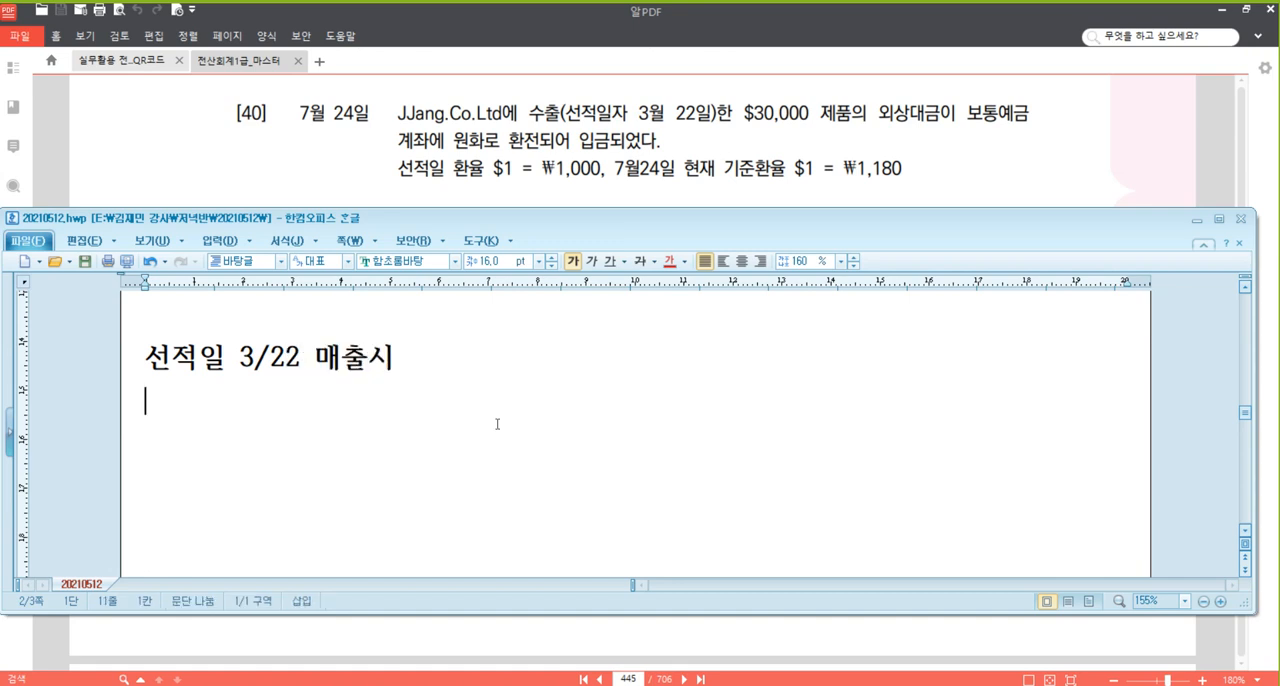
pyautogui.write('(차)\t(대)')
pyautogui.click(730, 434)
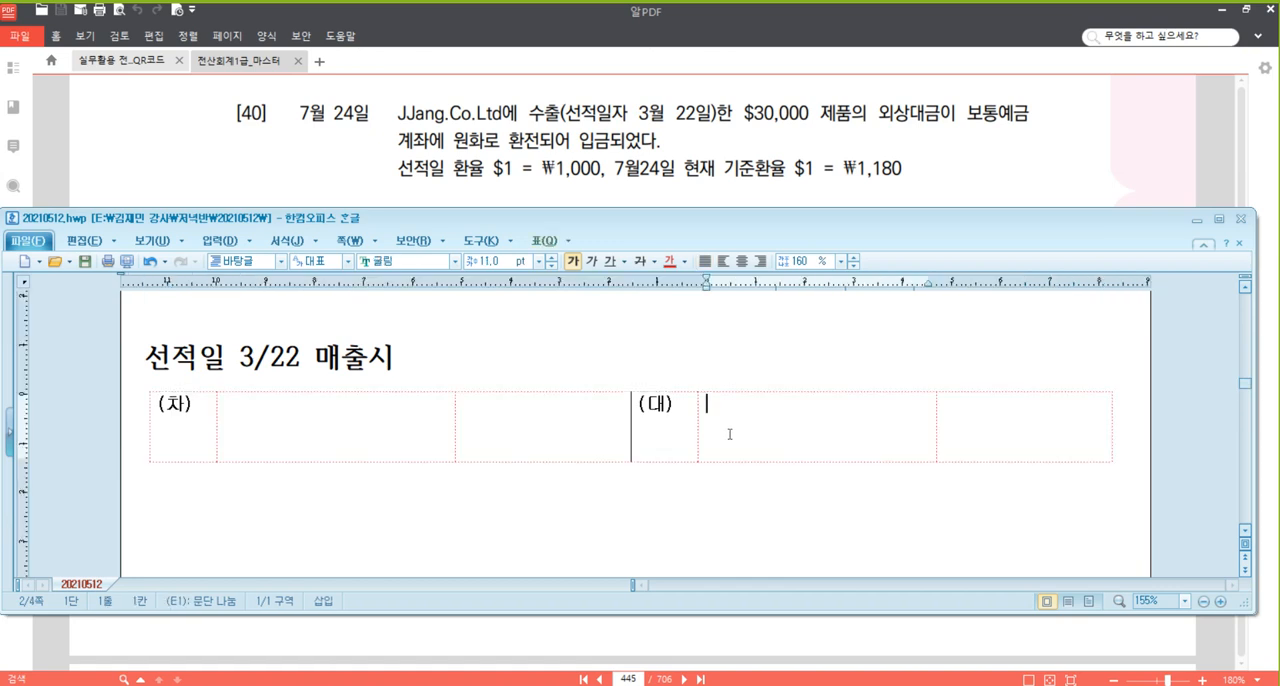
# In the 3/22 entry table, enter 제품매출 as the (대) account and 외상매출금 with (JJang) beneath it as the (차) account.
pyautogui.write('제품매출')
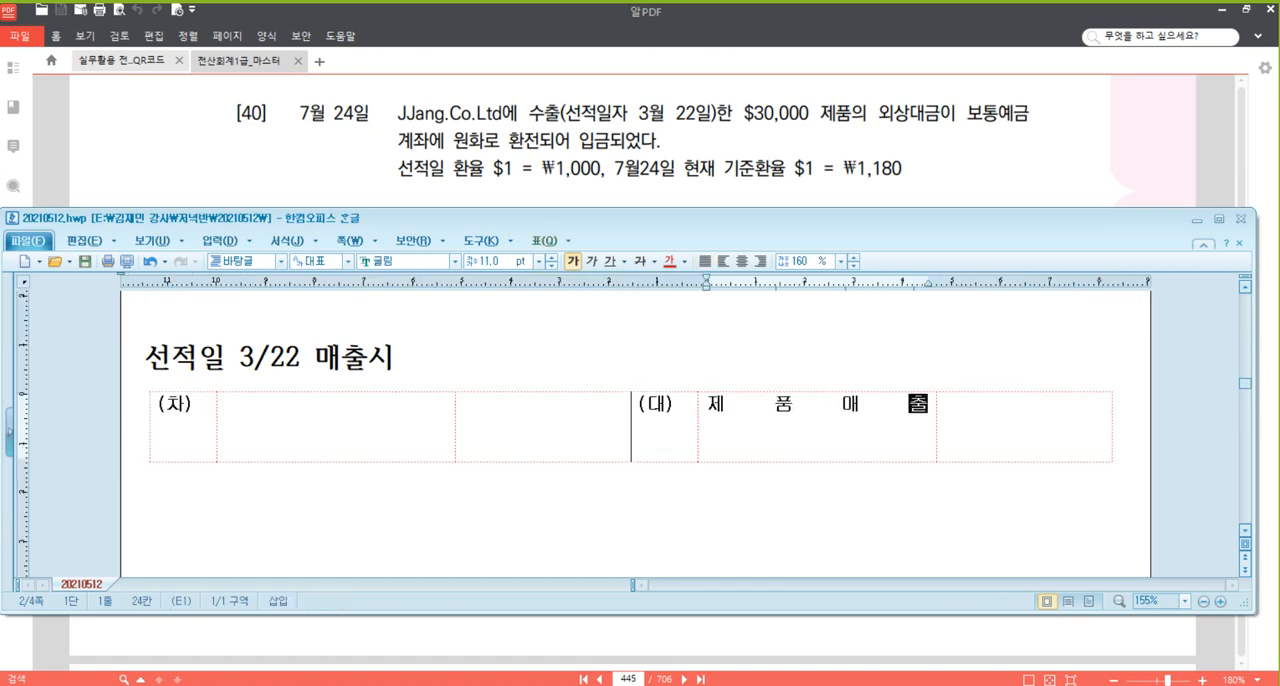
pyautogui.click(313, 428)
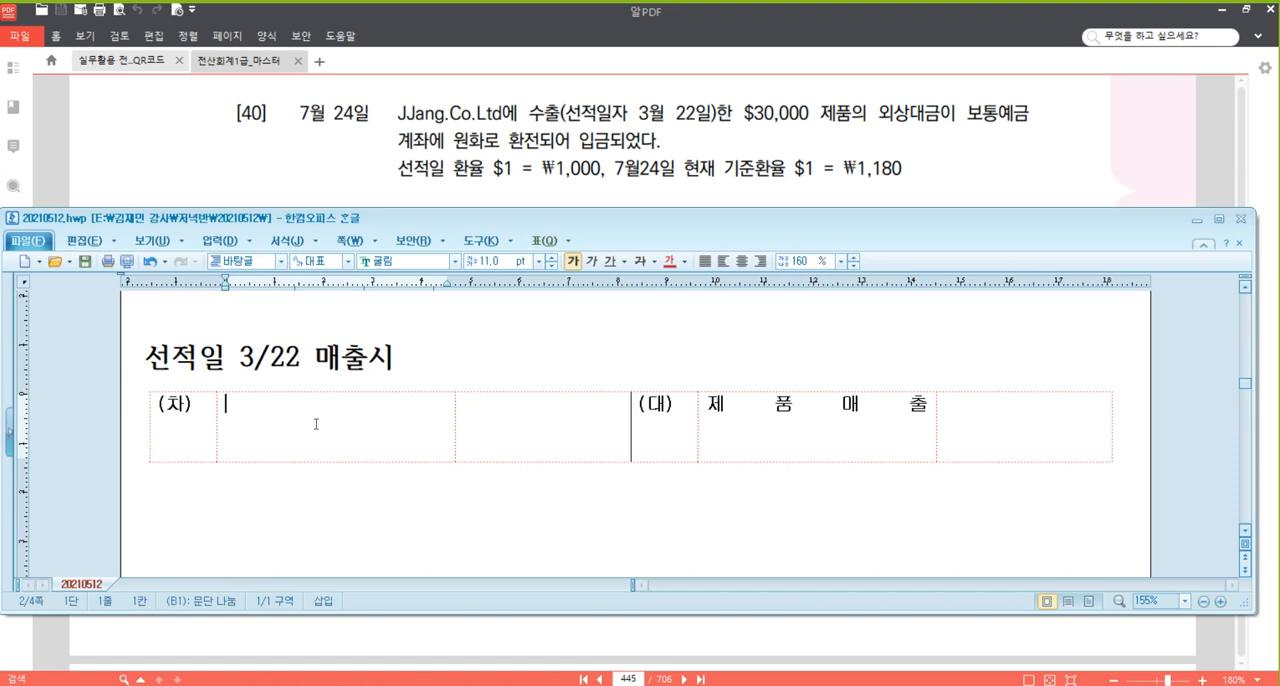
pyautogui.write('외상')
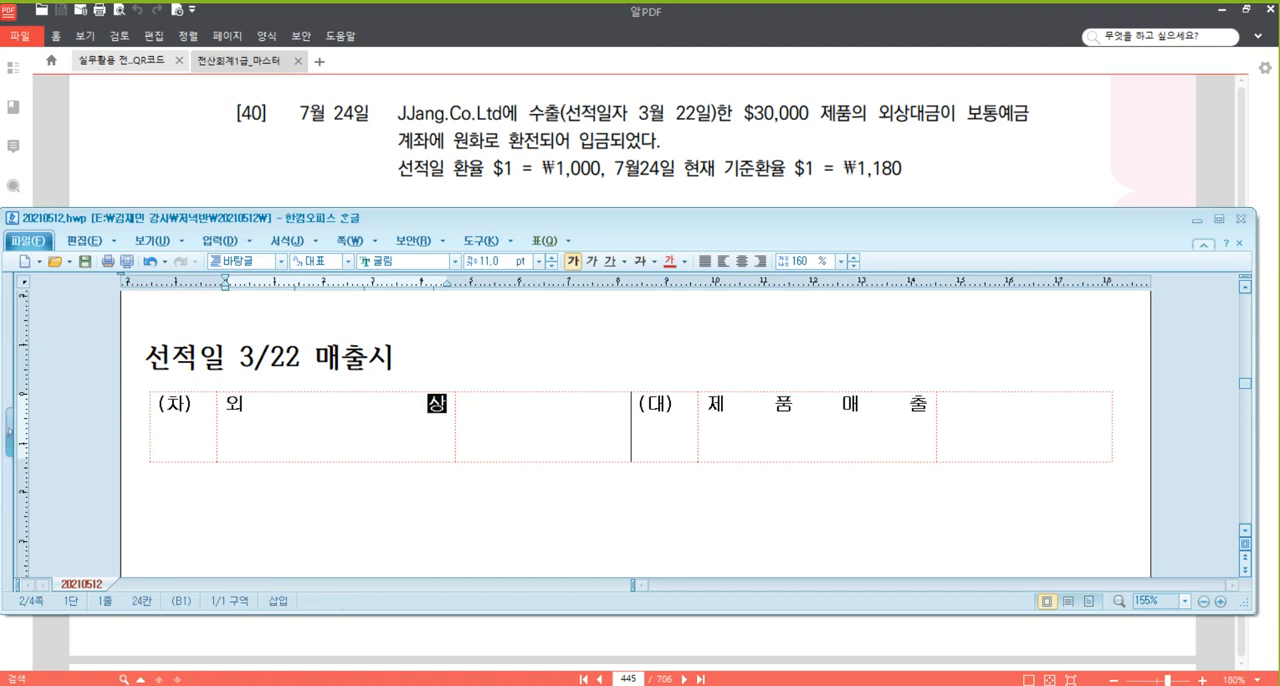
pyautogui.write('매출금')
pyautogui.press('Return')
pyautogui.write('(')
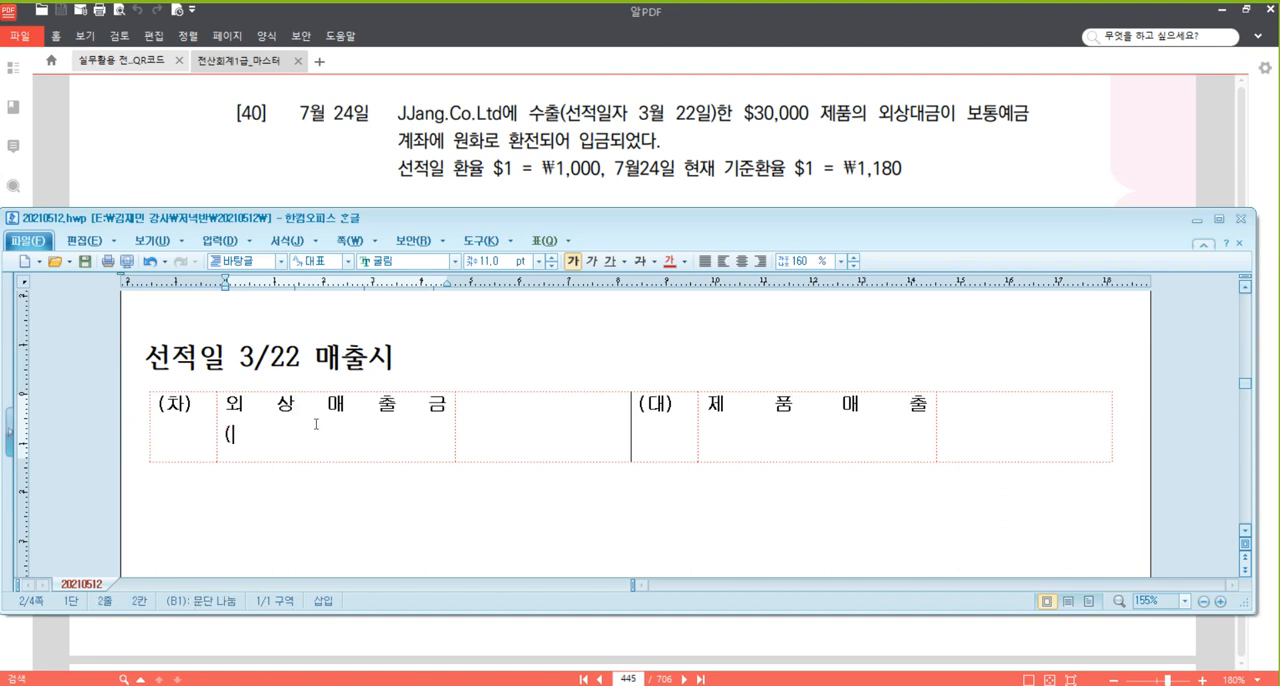
pyautogui.write('JJan')
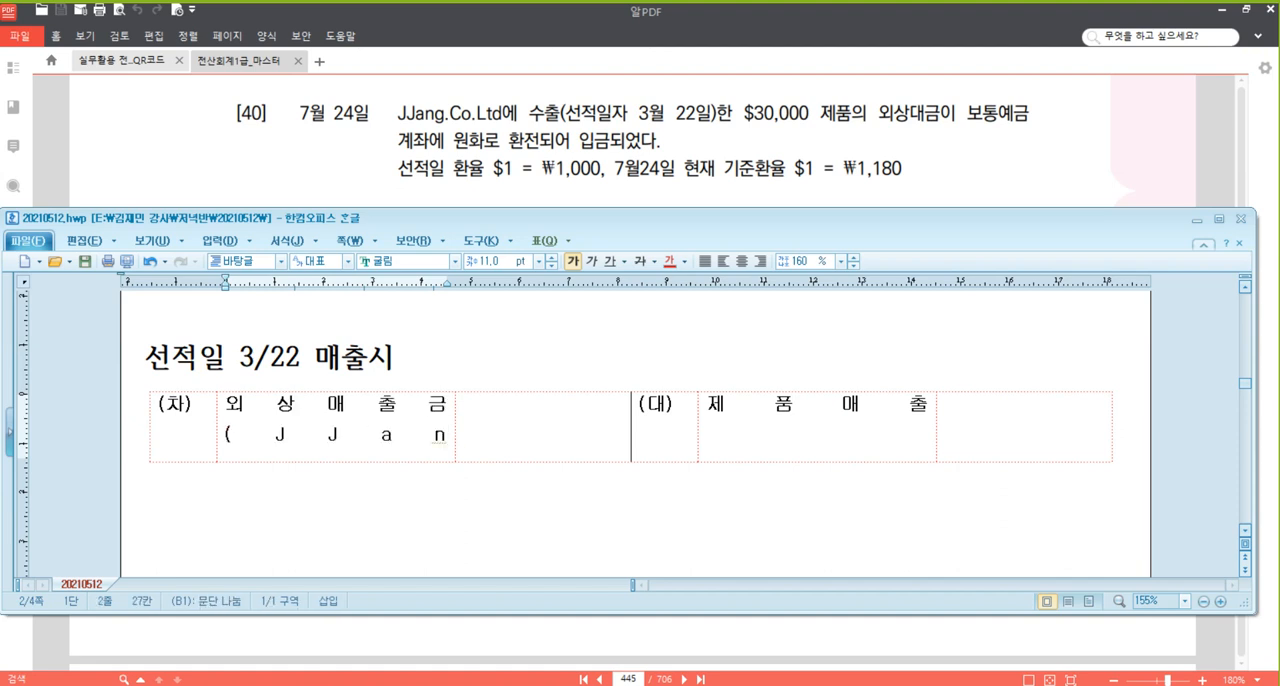
pyautogui.write('g)')
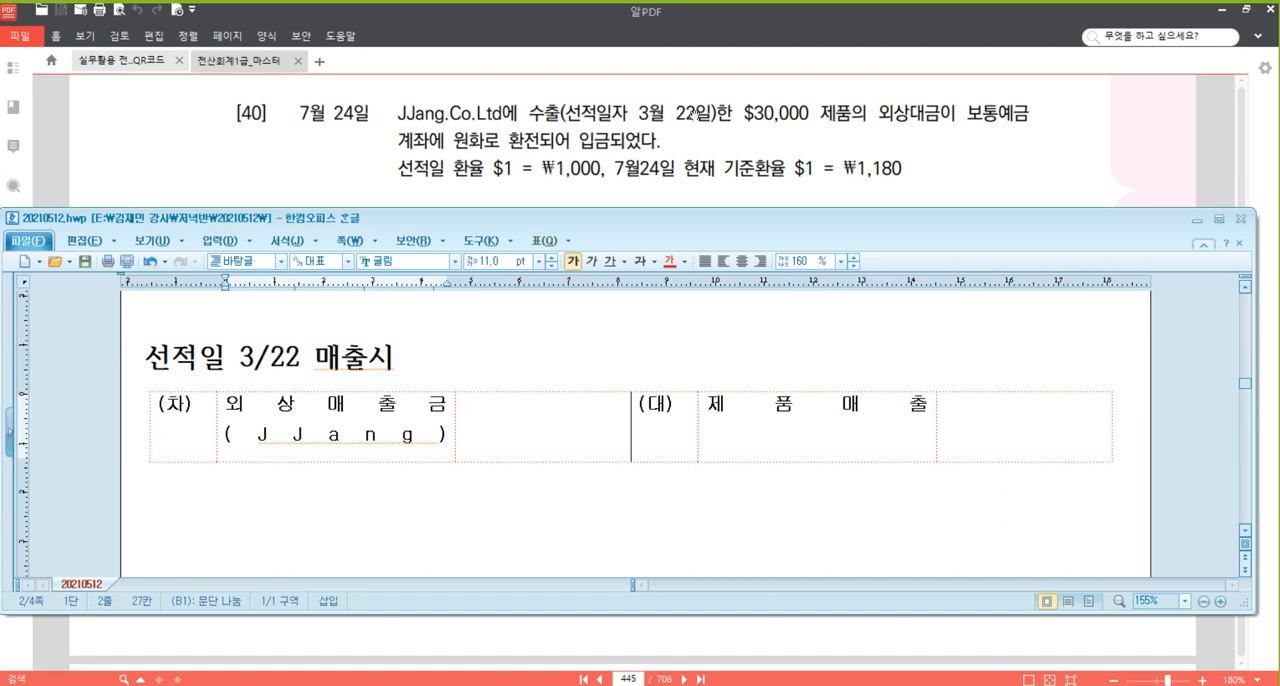
# Enter 30,000,000 as the amount on both the (대) and (차) sides of the 3/22 entry.
pyautogui.click(1066, 420)
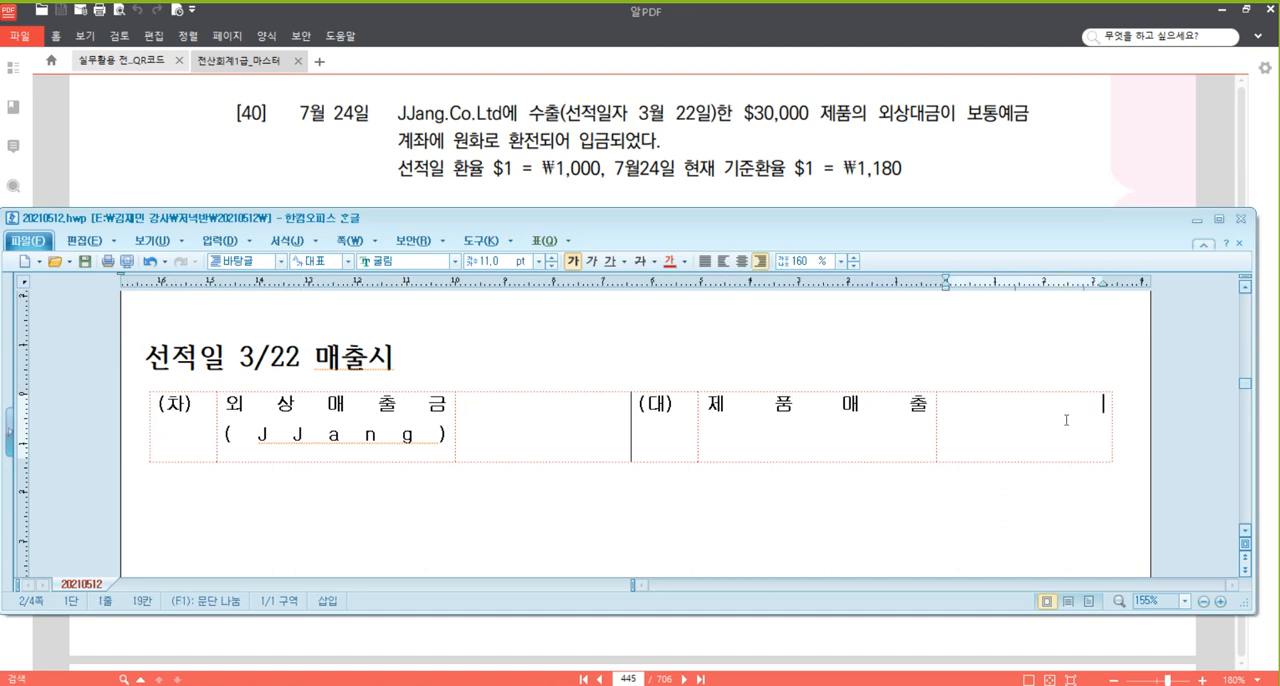
pyautogui.write('30,000,000')
pyautogui.click(555, 417)
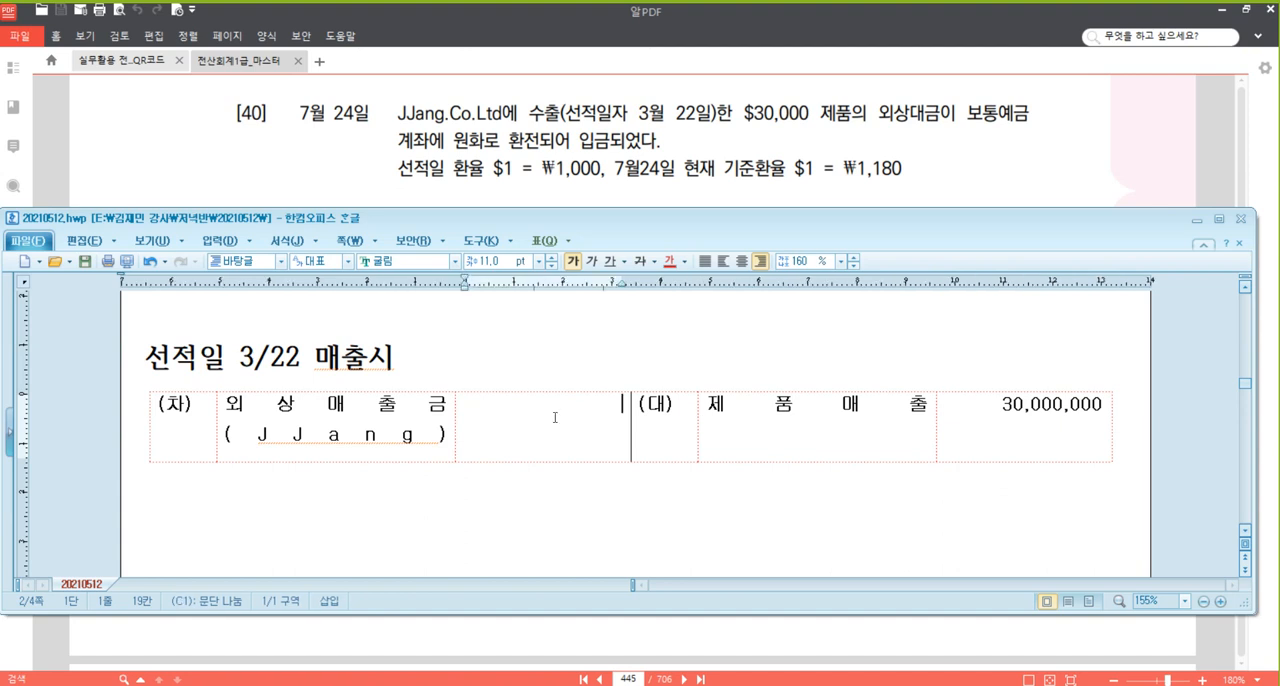
pyautogui.write('30,000,000')
# Add the heading 7/24 외상대금 회수 below the 3/22 entry, with a blank entry table under it.
pyautogui.click(504, 490)
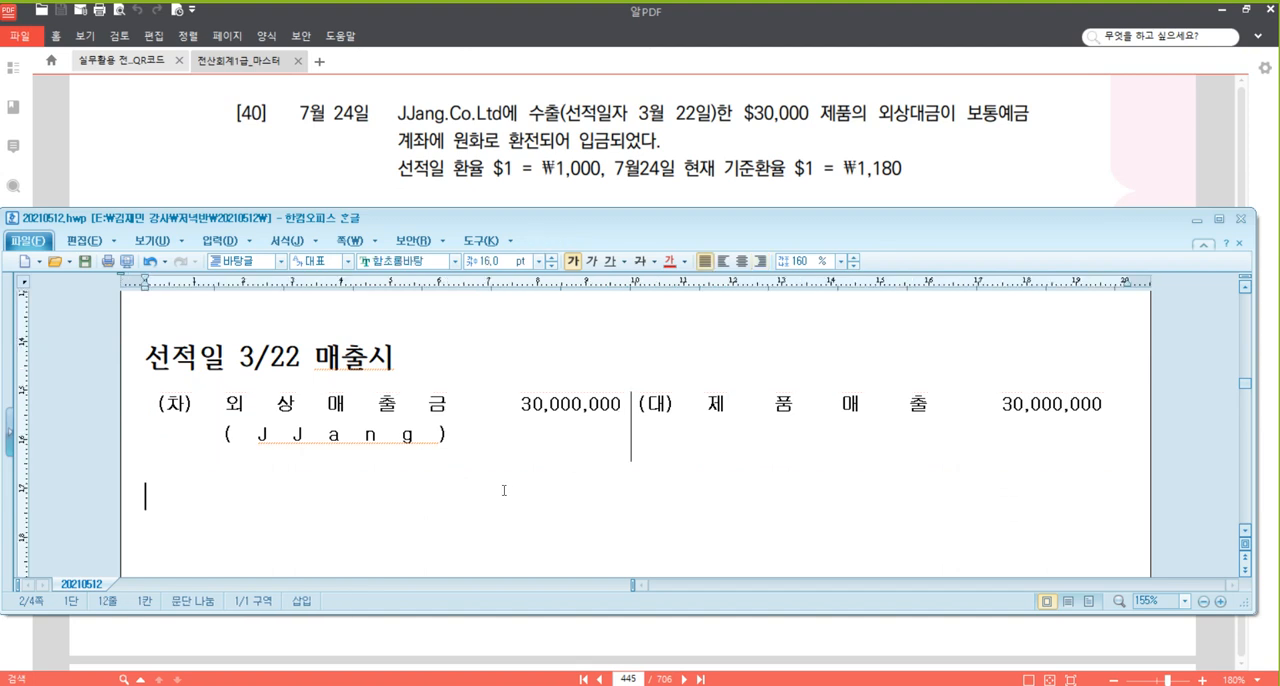
pyautogui.write('7/24')
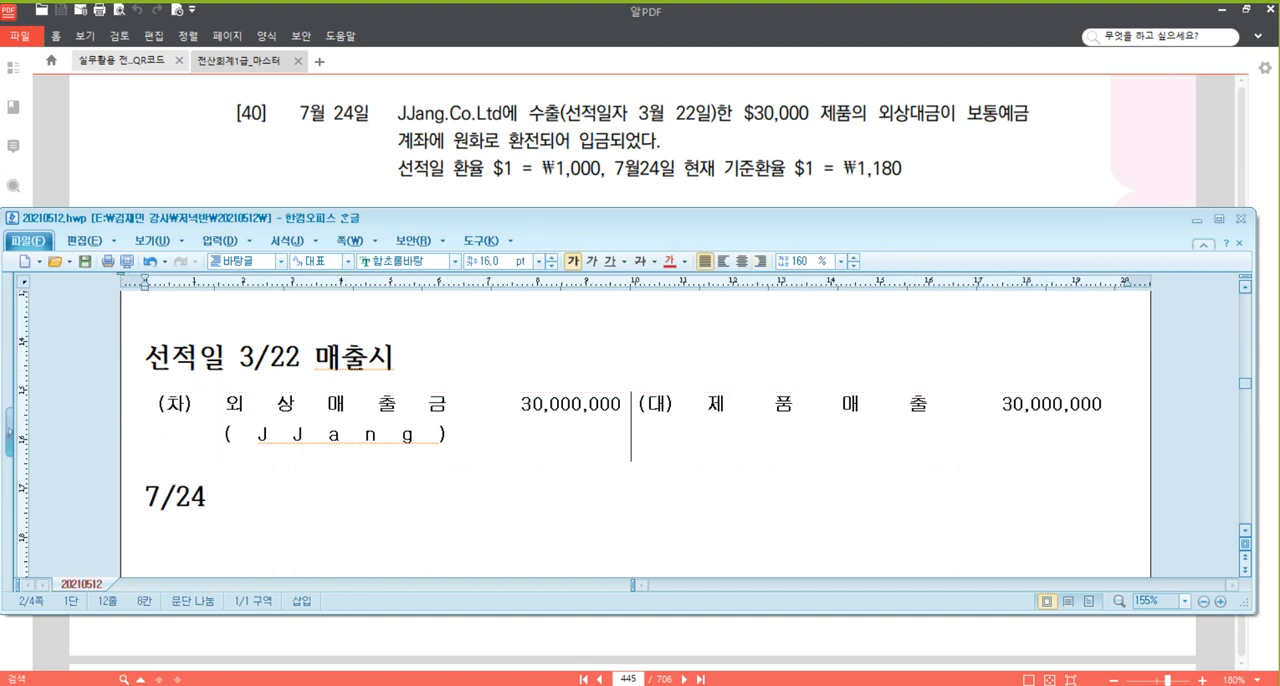
pyautogui.write(' dhltkd')
pyautogui.press('BackSpace')
pyautogui.press('BackSpace')
pyautogui.press('BackSpace')
pyautogui.press('BackSpace')
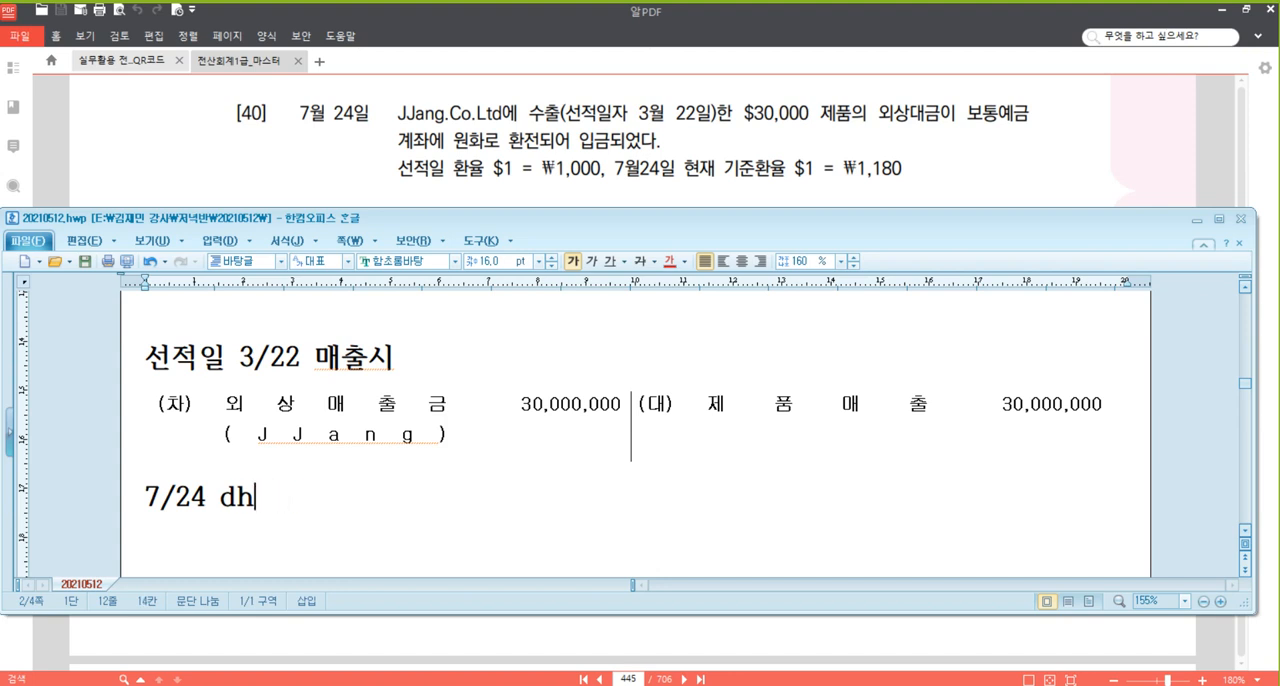
pyautogui.press('BackSpace')
pyautogui.press('BackSpace')
pyautogui.write('외상대금')
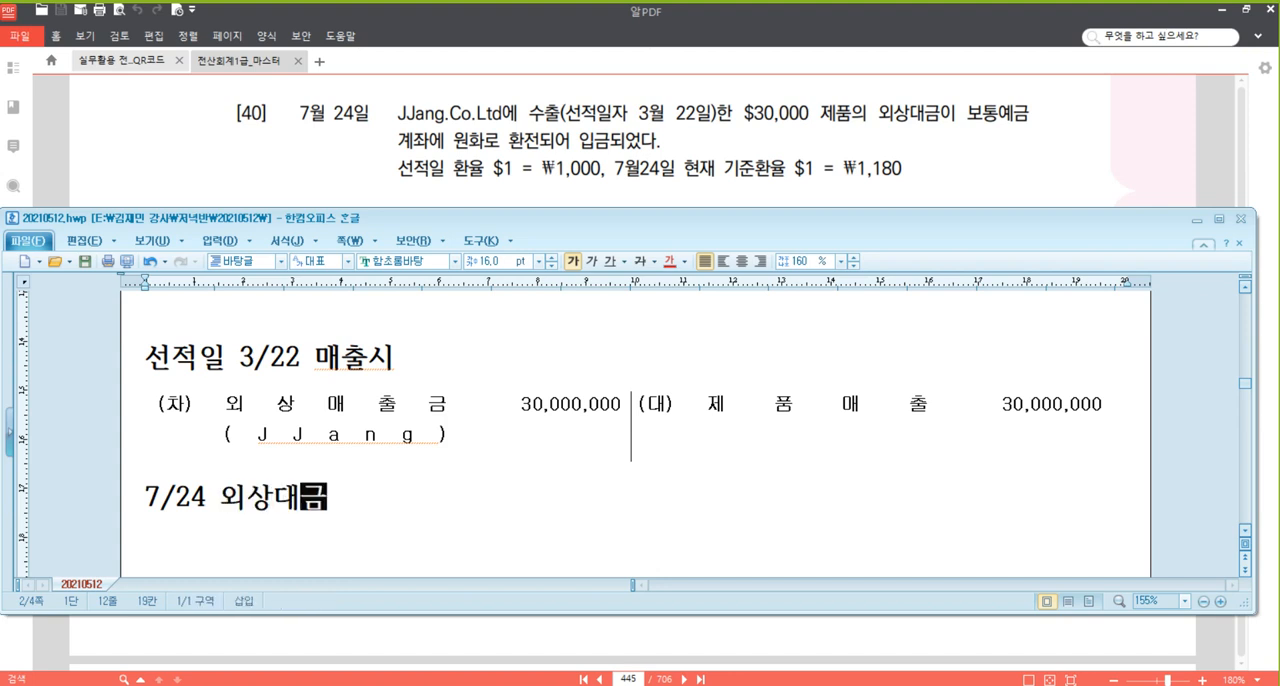
pyautogui.write(' 회수')
pyautogui.press('Return')
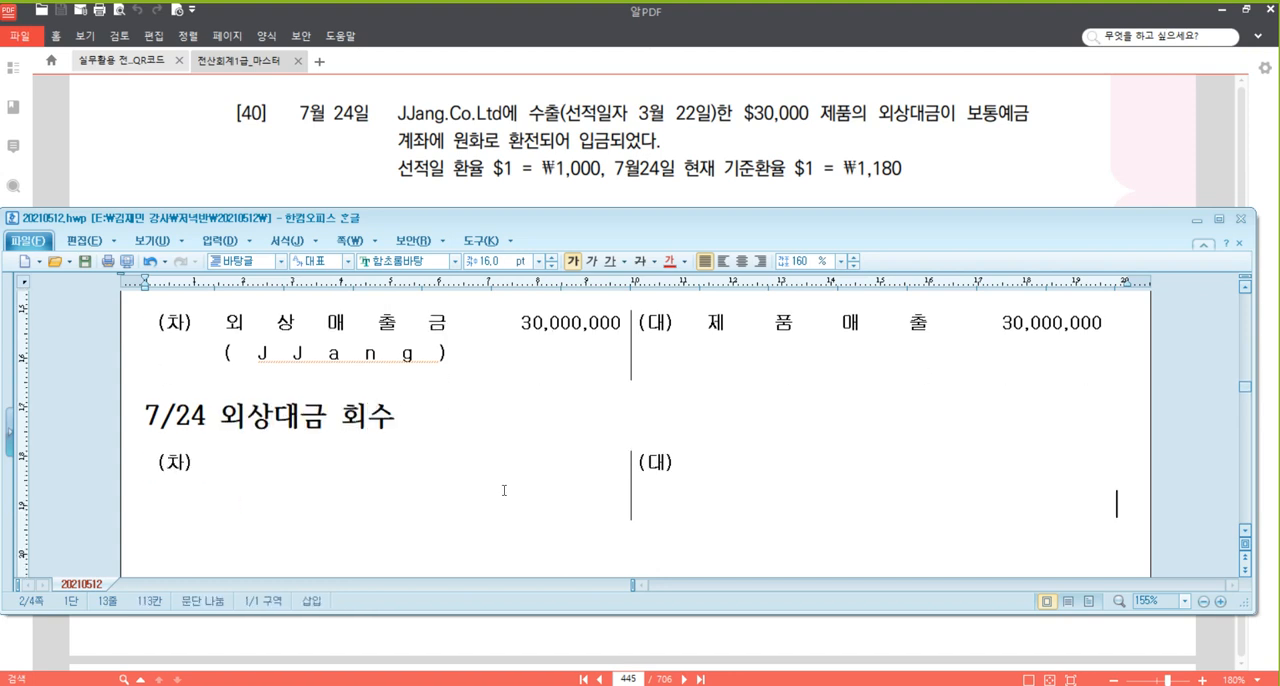
# Fill the (대) side of the 7/24 entry with 외상매출금, (JJang) on the line beneath, and the amount 30,000,000.
pyautogui.click(430, 324)
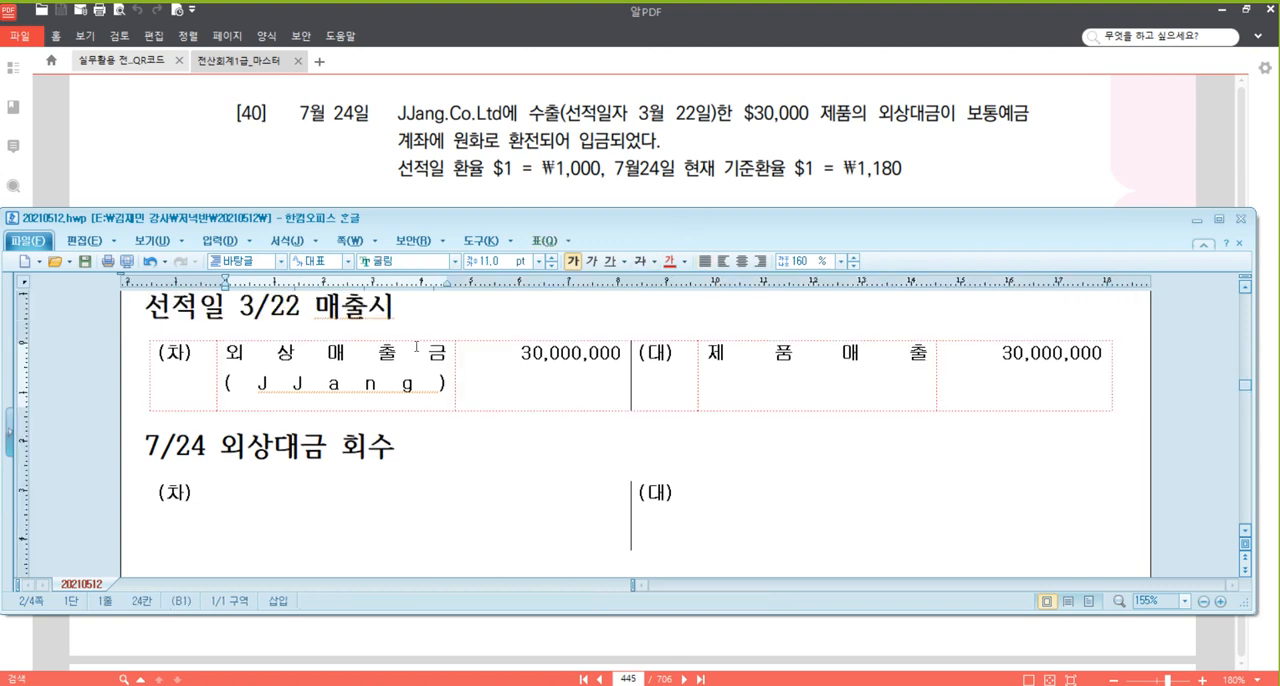
pyautogui.click(798, 505)
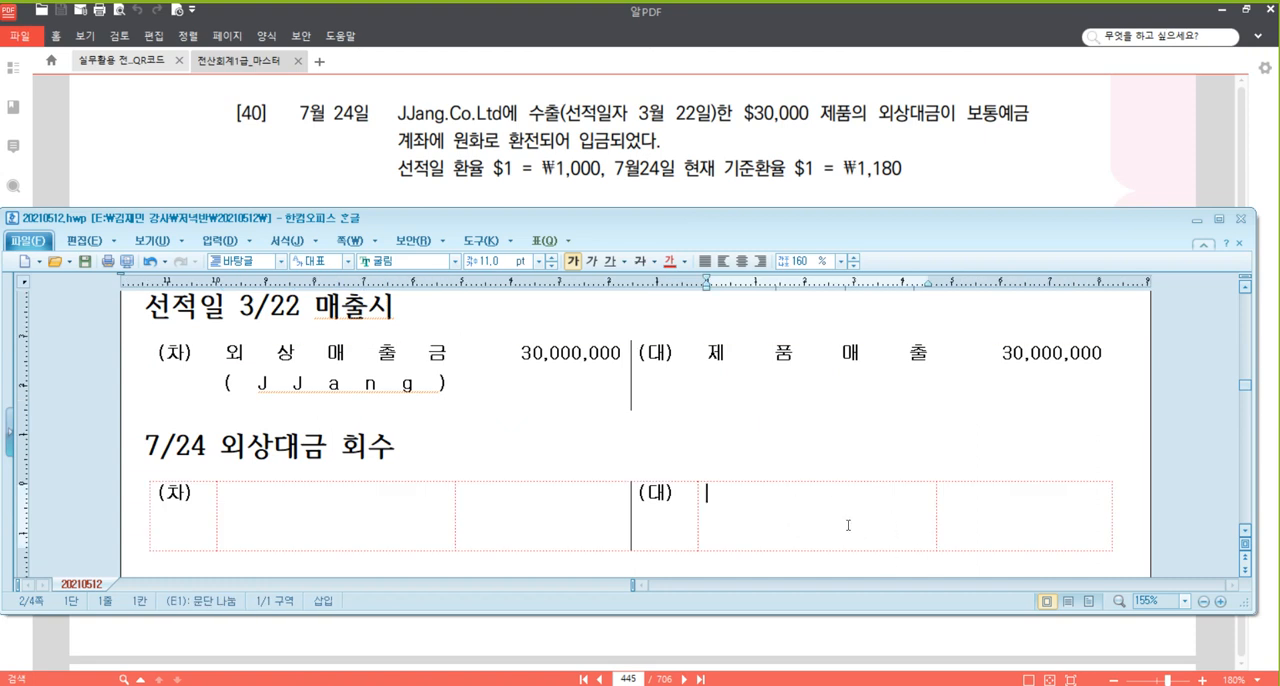
pyautogui.write('외상매출금')
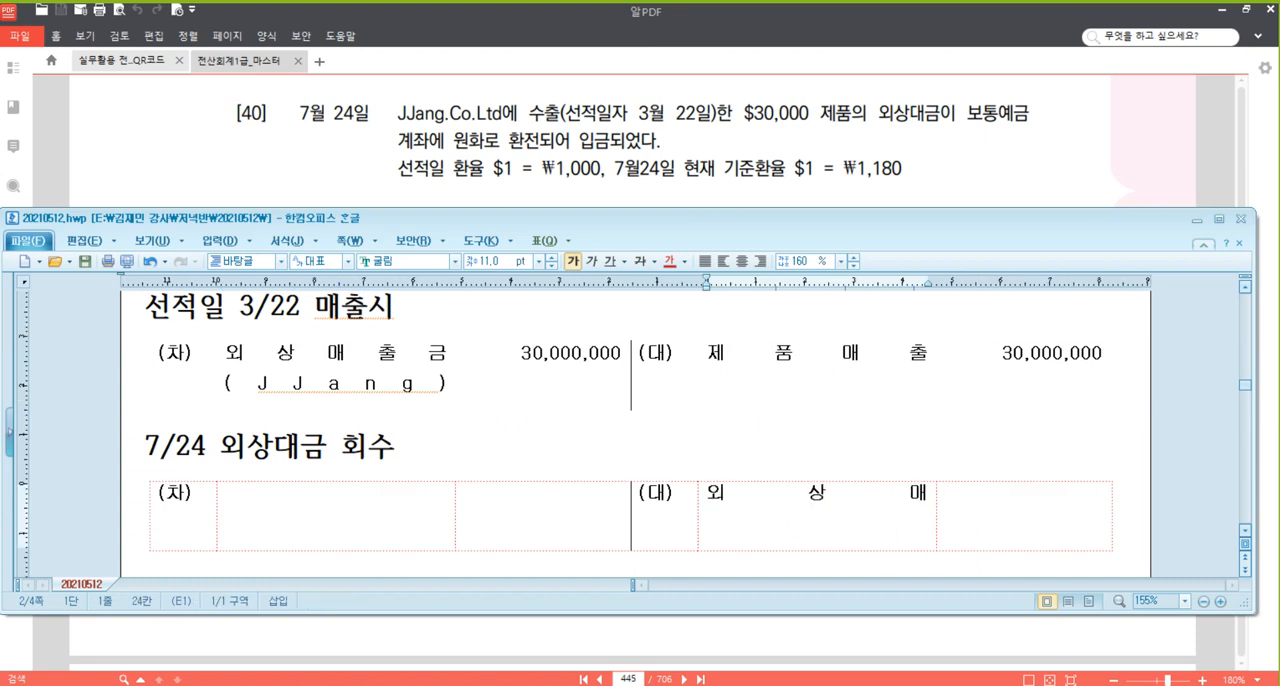
pyautogui.press('Return')
pyautogui.write('(           J')
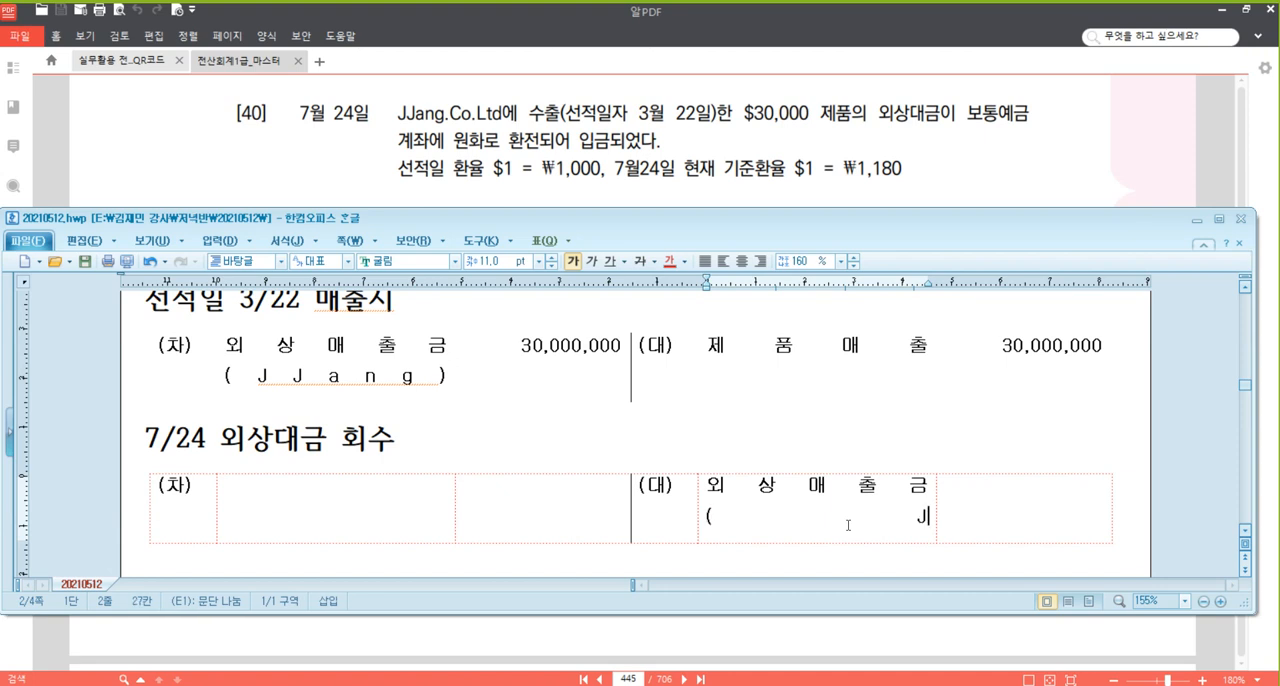
pyautogui.write('            Jang)')
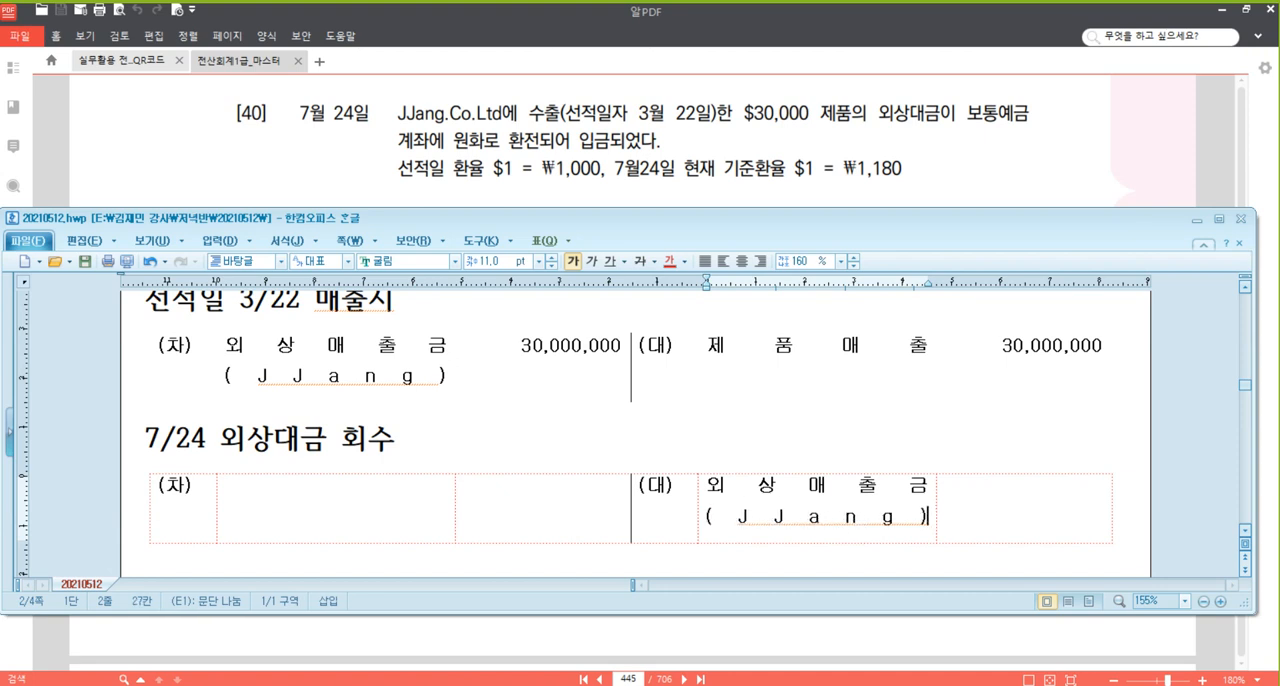
pyautogui.press('Tab')
pyautogui.write('30,000,000')
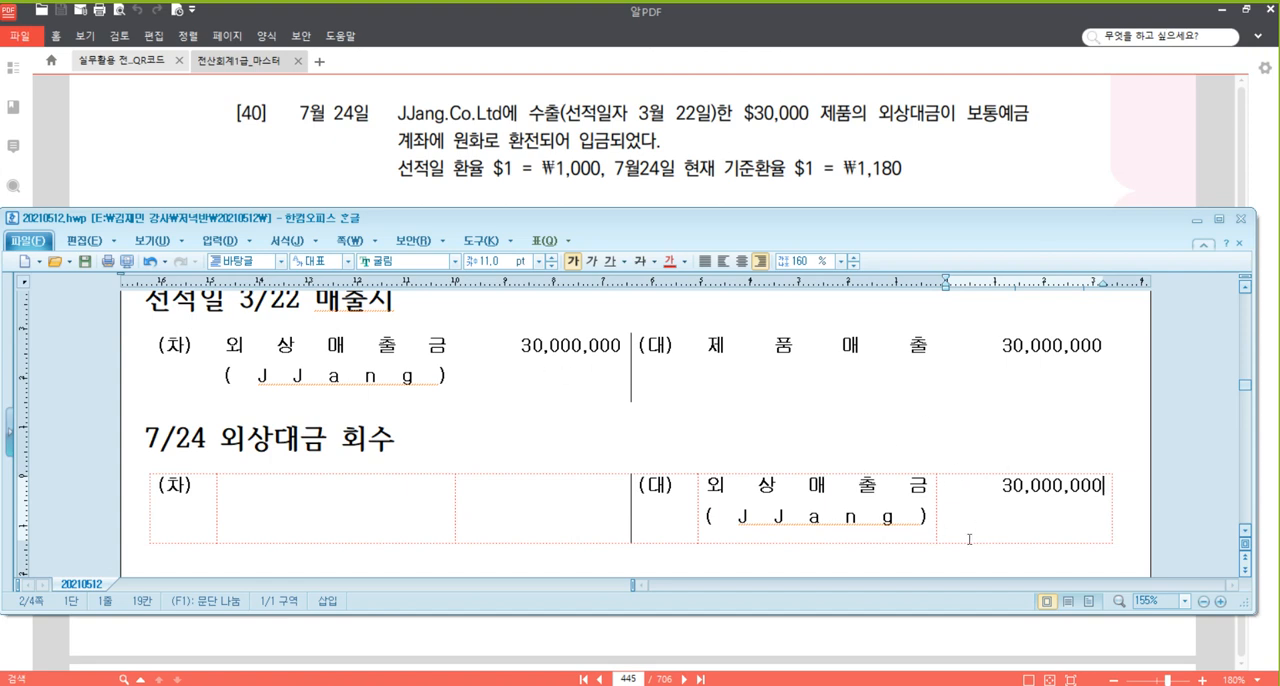
# Enter 보통예금 as the (차) account of the 7/24 entry.
pyautogui.click(355, 490)
pyautogui.write('qhxh')
pyautogui.doubleClick(371, 508)
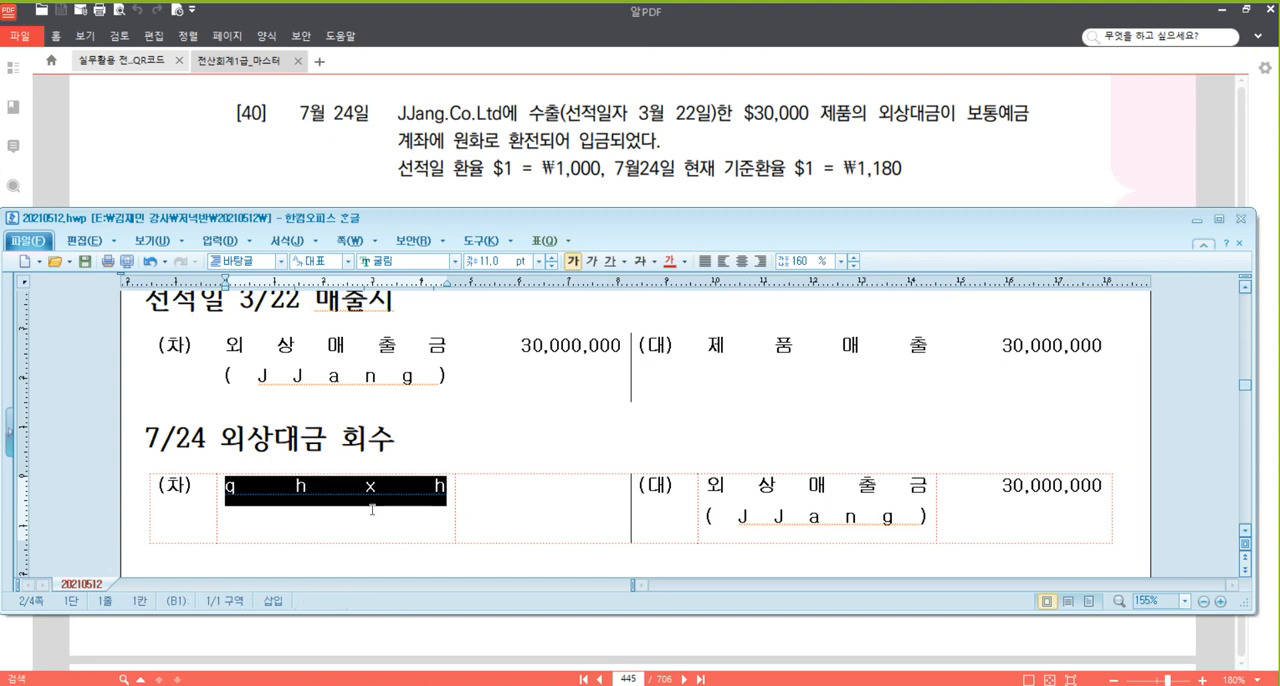
pyautogui.press('BackSpace')
pyautogui.write('봍통예금')
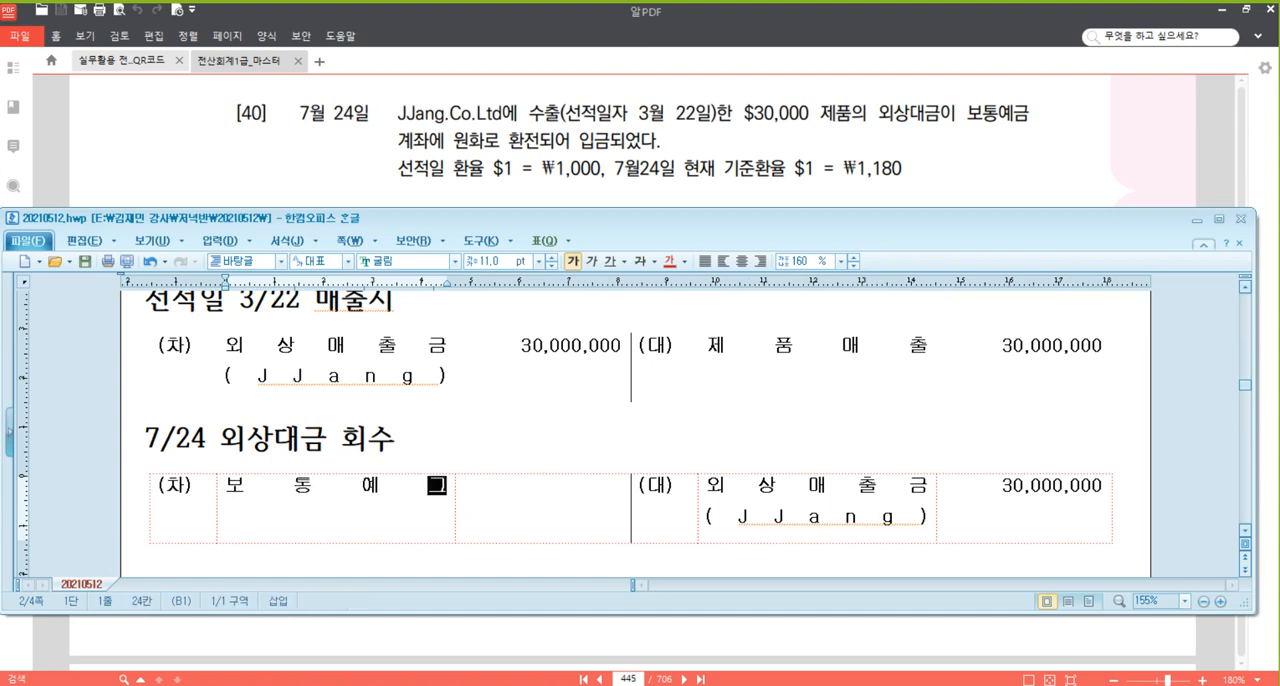
# Write the calculation $30,000 X 1,180 = 35,400,000 below the 7/24 table and enter 35,400,000 as the 보통예금 amount.
pyautogui.scroll(-1, 530, 459)
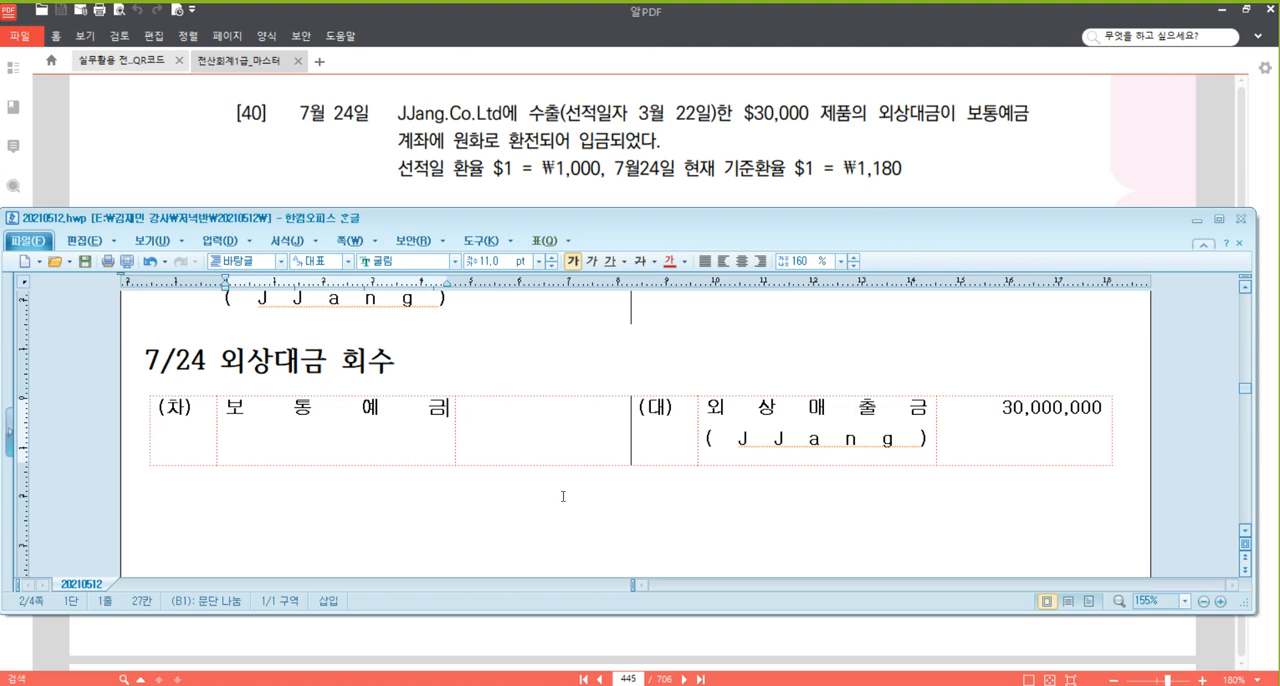
pyautogui.click(559, 499)
pyautogui.write('$3')
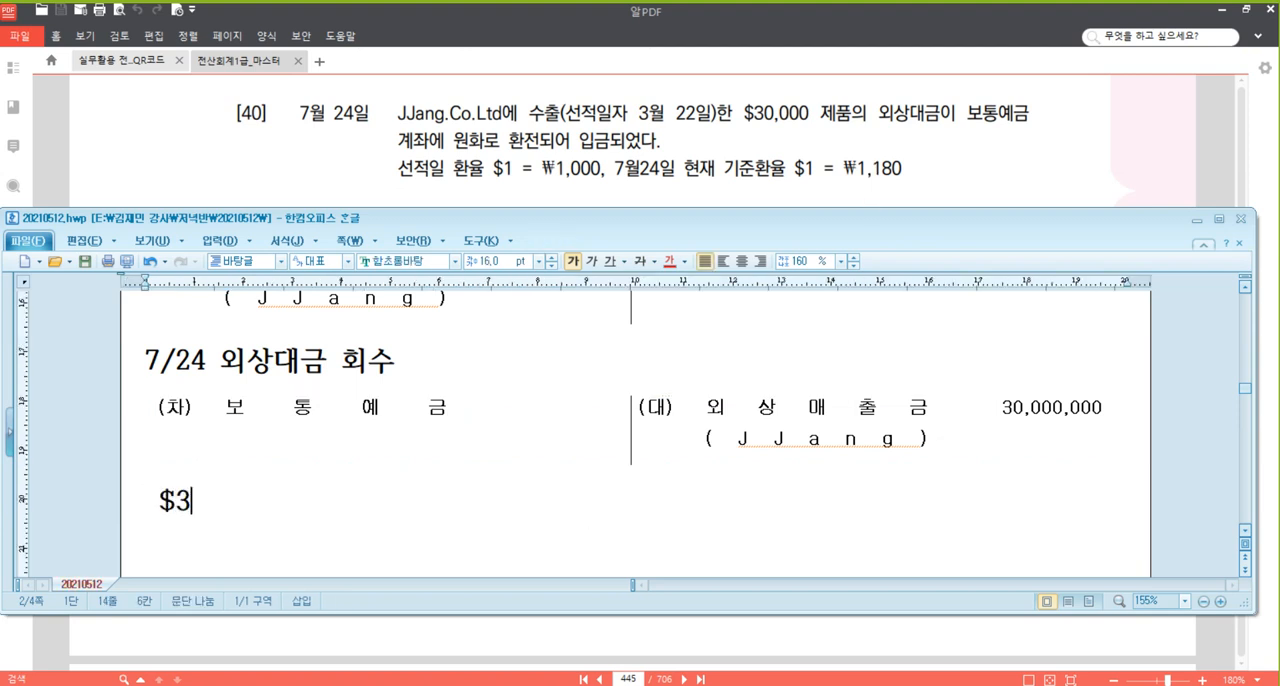
pyautogui.write('0,000,')
pyautogui.press('BackSpace')
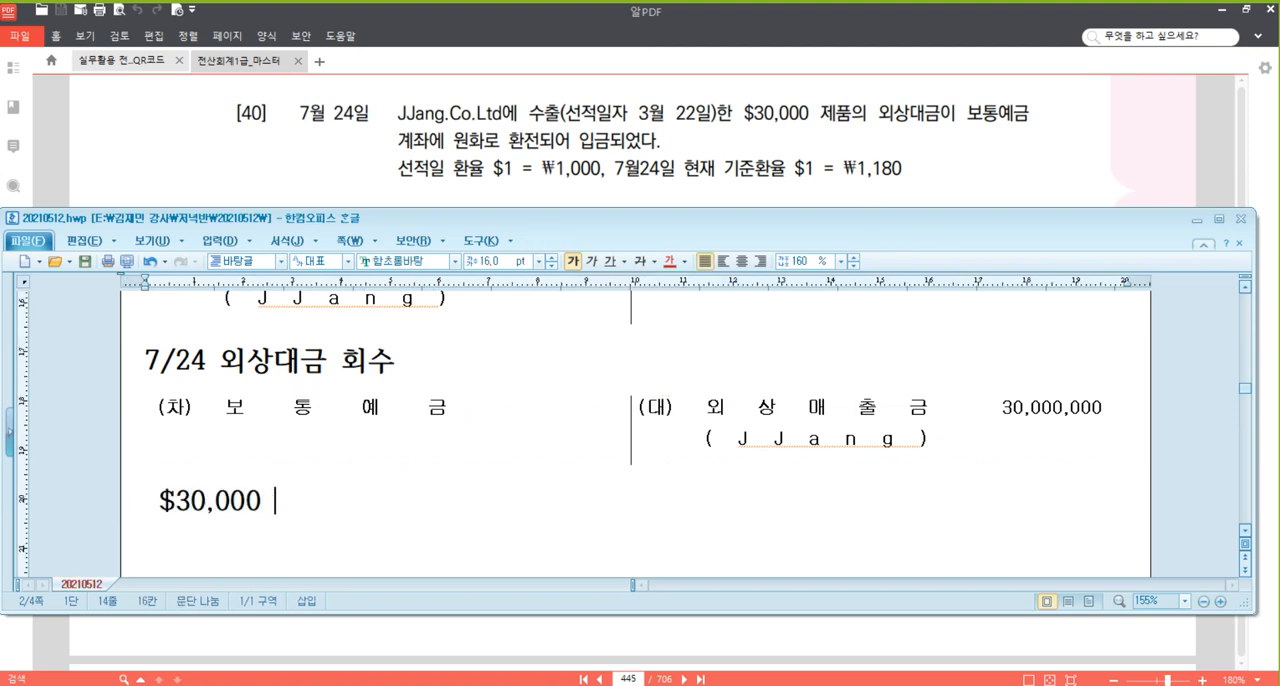
pyautogui.write('X 1,180 =')
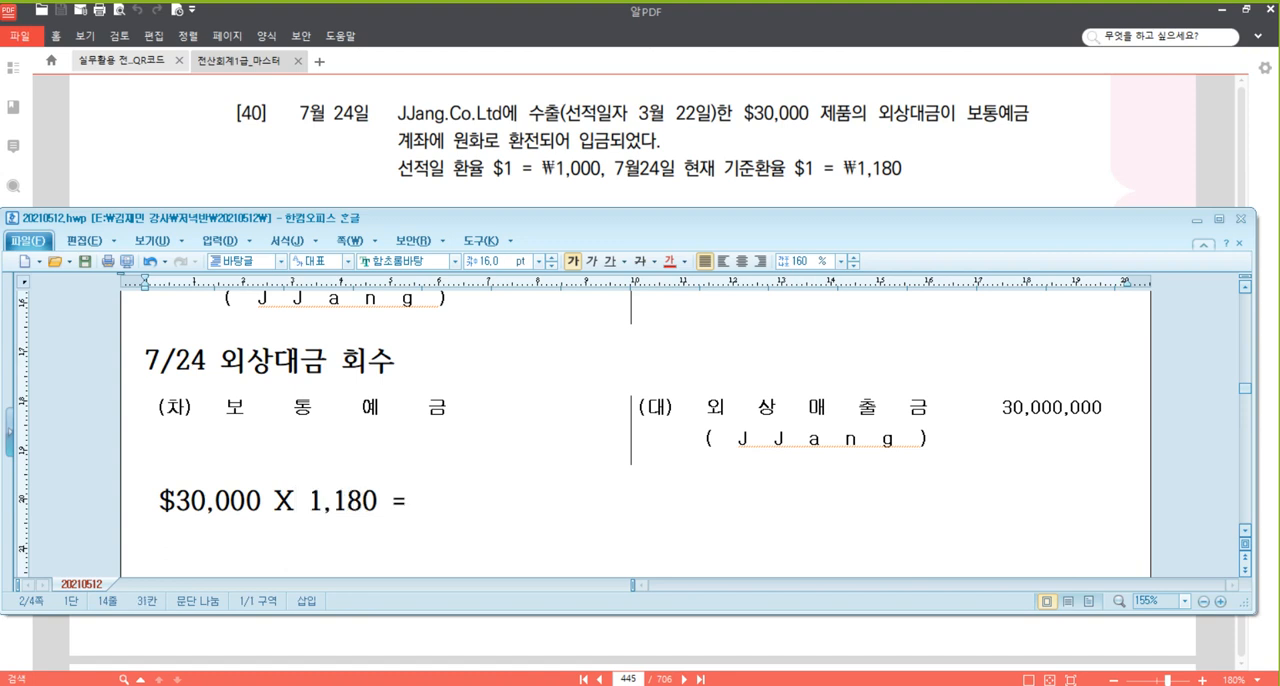
pyautogui.write(' 35,400,000')
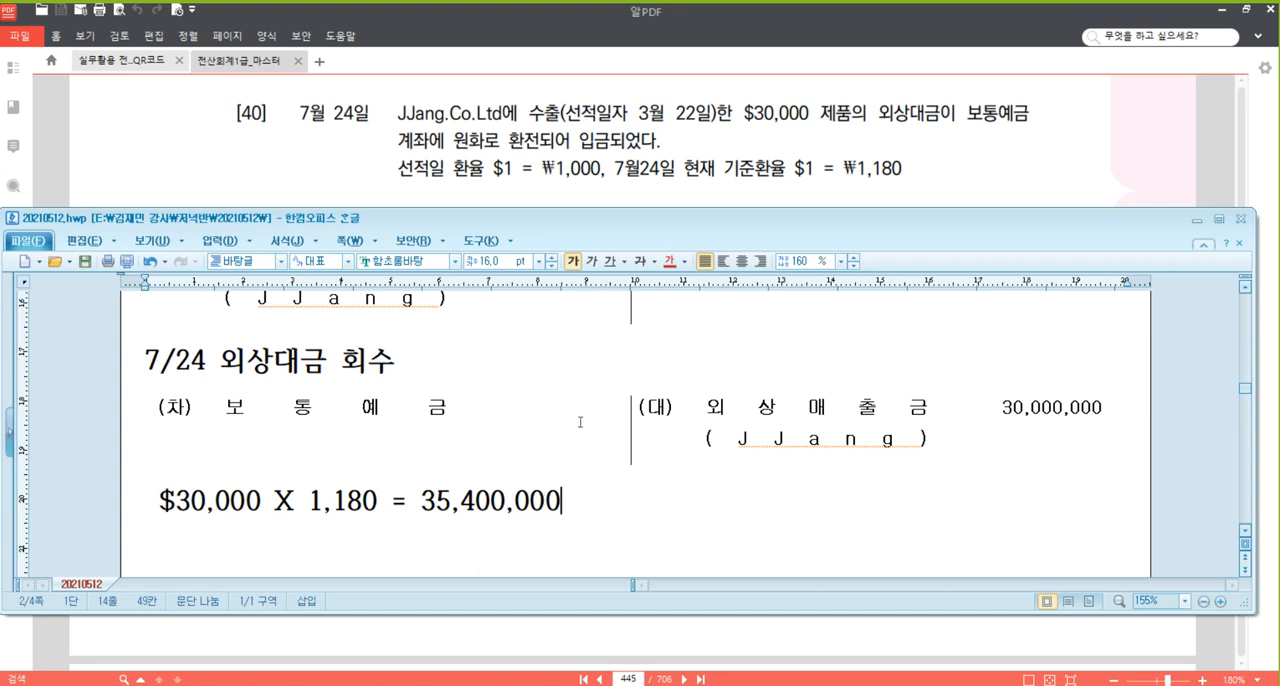
pyautogui.click(595, 452)
pyautogui.write('35,400,000')
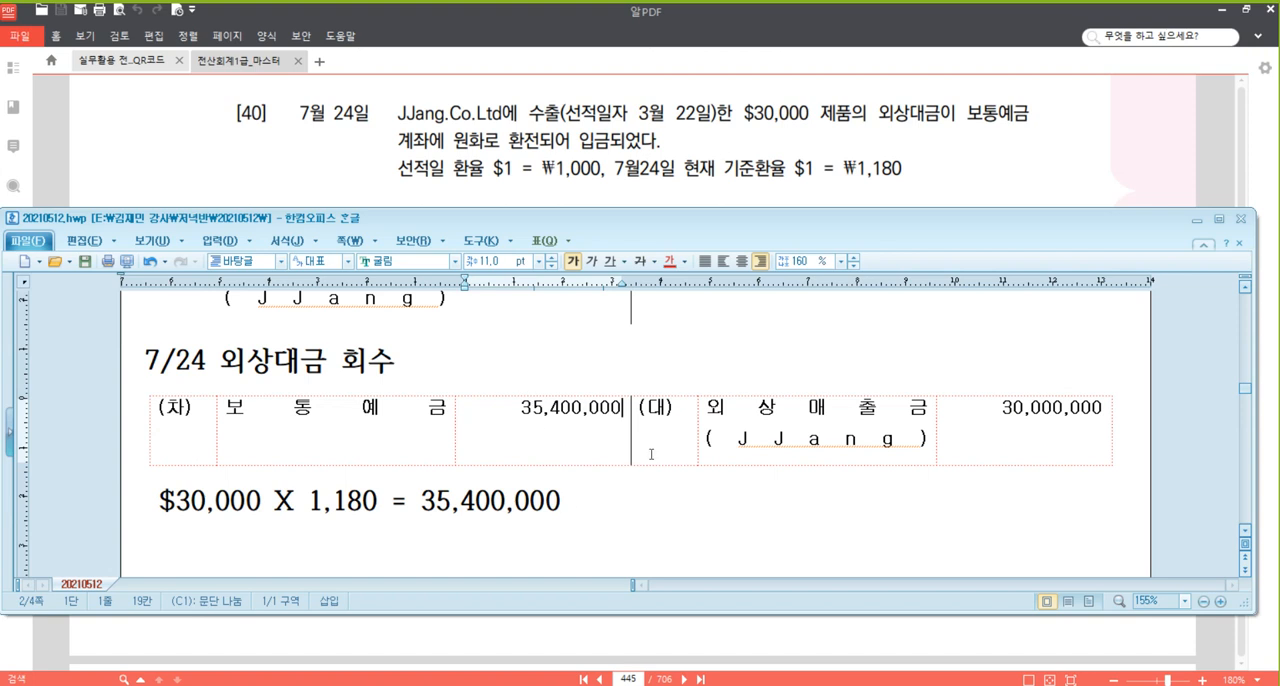
# Add a second (대) line to the 7/24 entry with the account 외환차익 and the amount 5,400,000.
pyautogui.click(1078, 441)
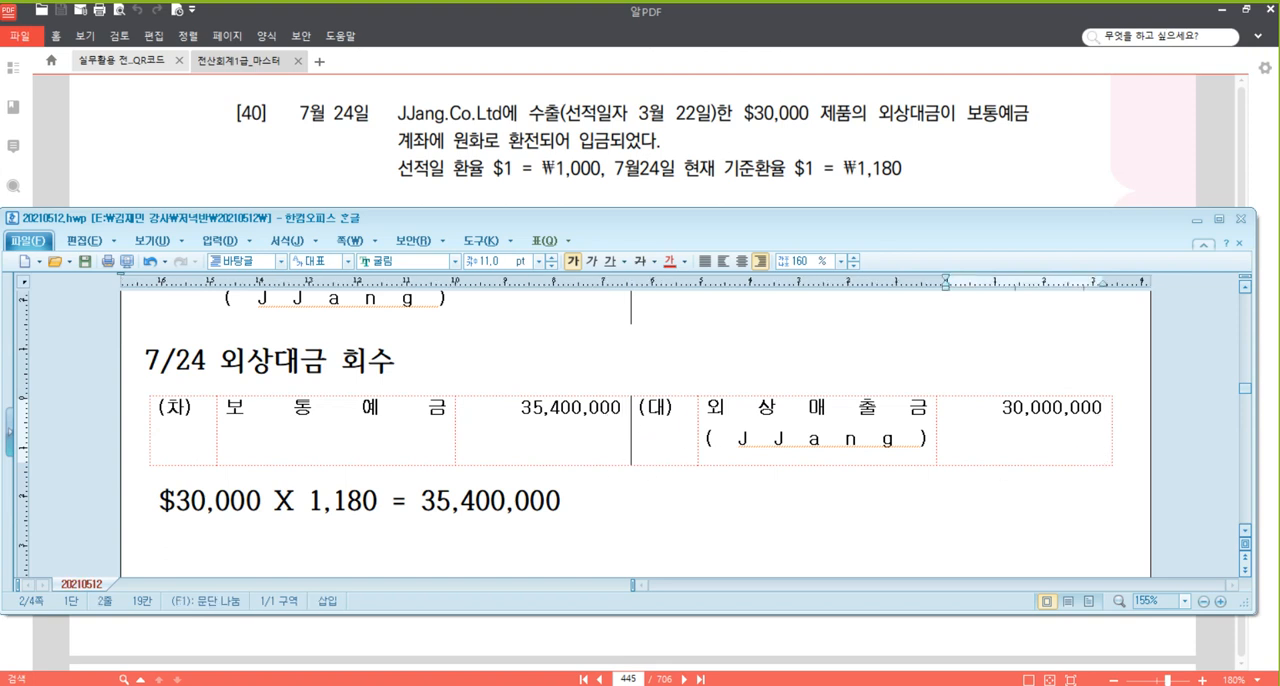
pyautogui.press('Return')
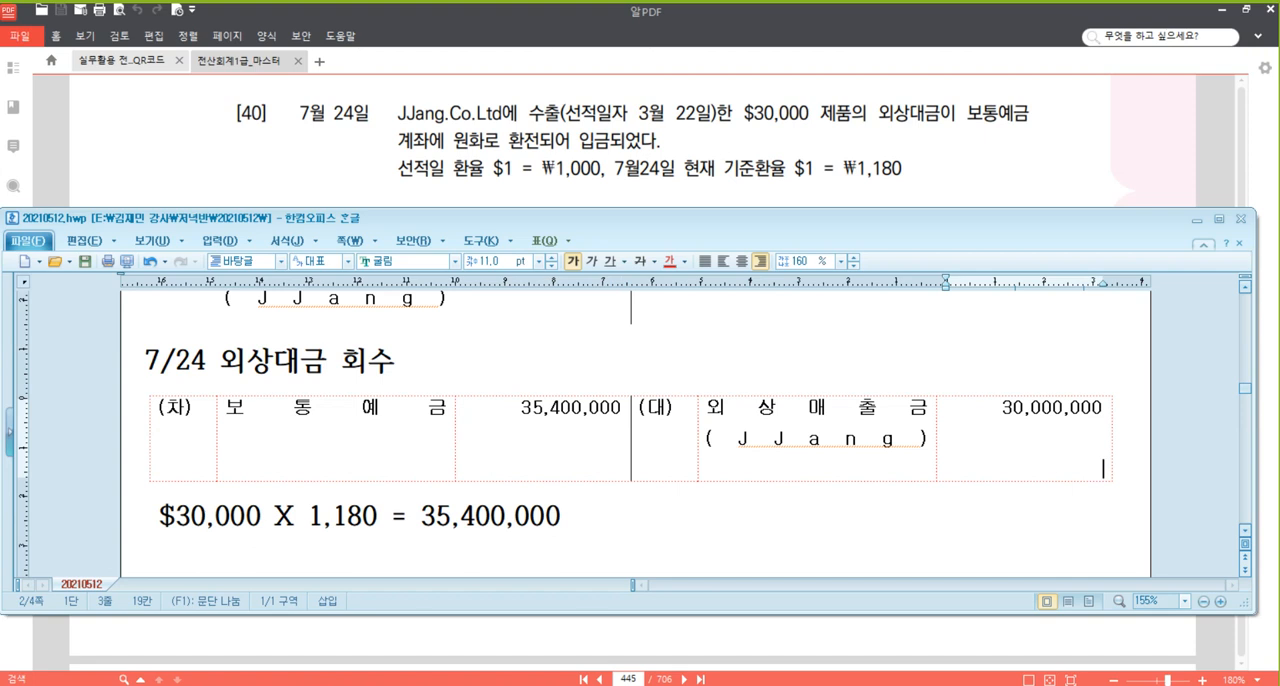
pyautogui.write('5,400,000')
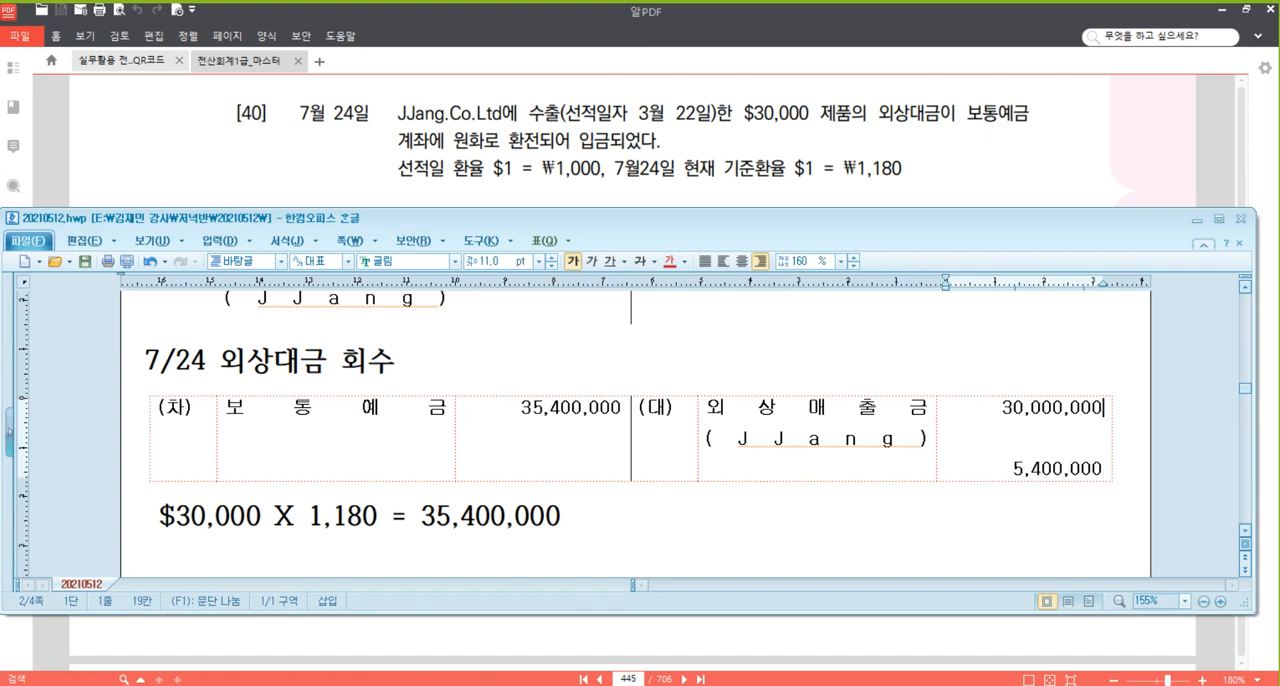
pyautogui.press('Home')
pyautogui.press('Left')
pyautogui.press('Return')
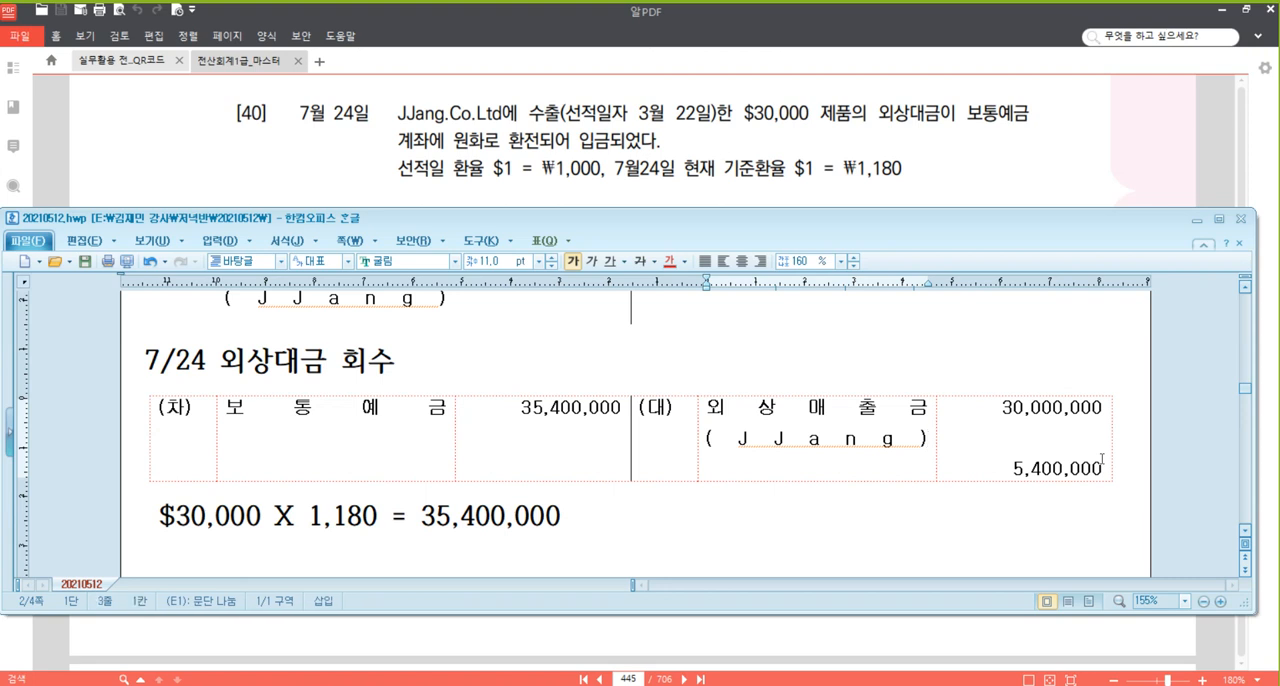
pyautogui.scroll(-1, 1003, 430)
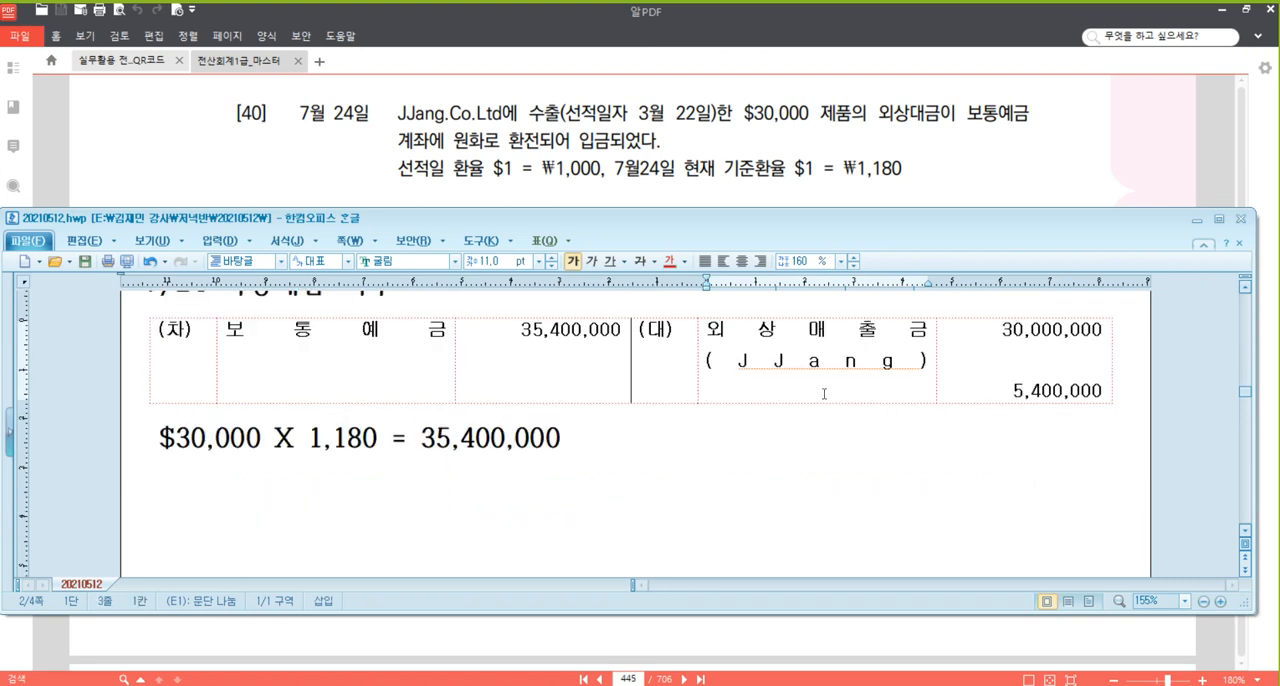
pyautogui.write('외')
pyautogui.write('환창')
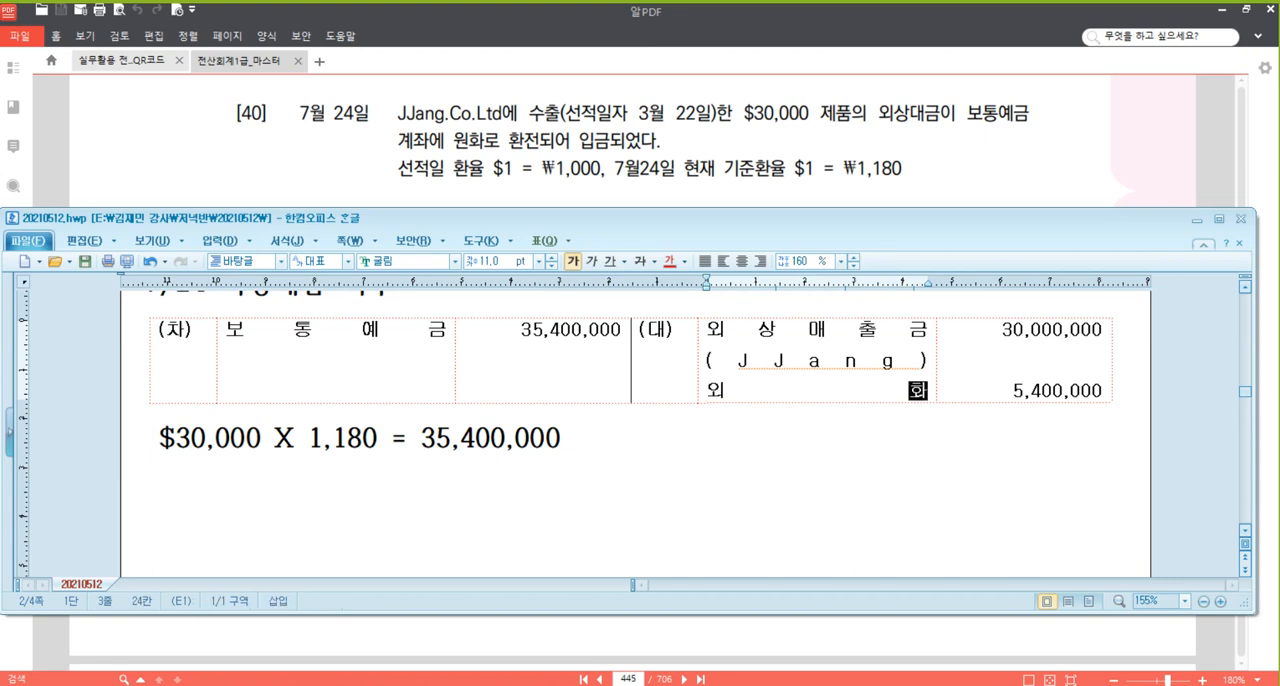
pyautogui.write('익')
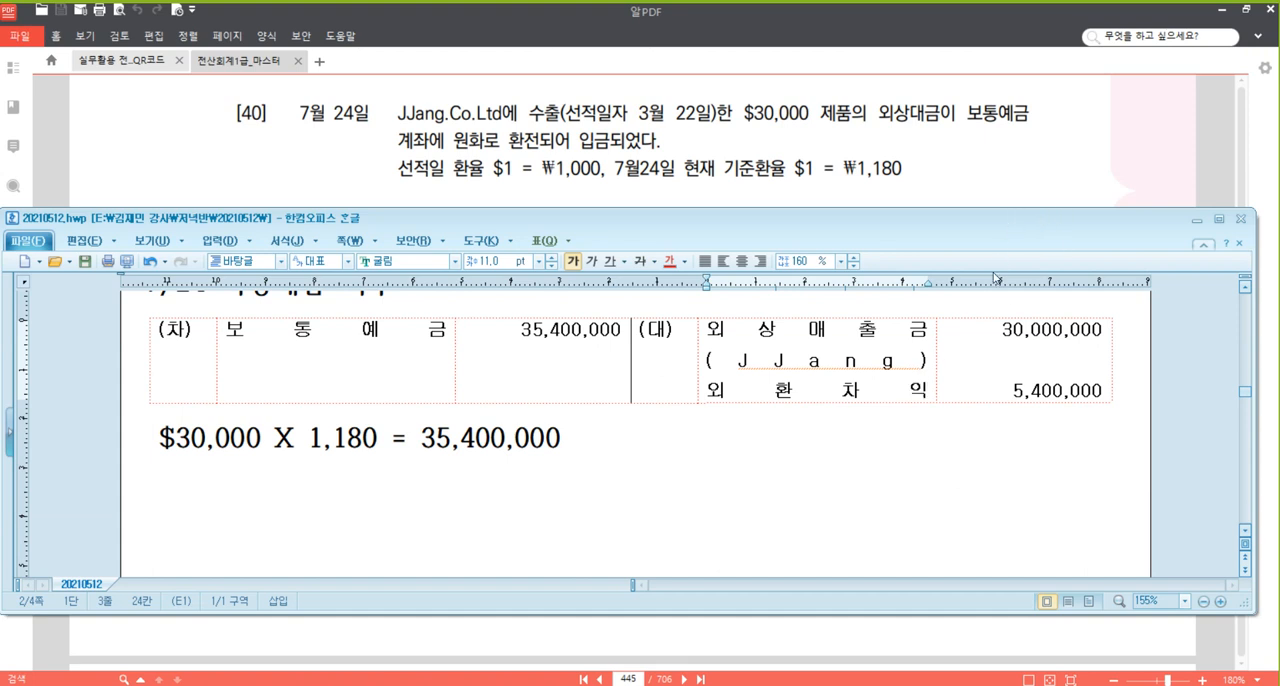
# Switch to the textbook PDF and read problem [41] dated 27 July about the production employee's severance payment.
pyautogui.click(1013, 167)
pyautogui.scroll(-1, 825, 492)
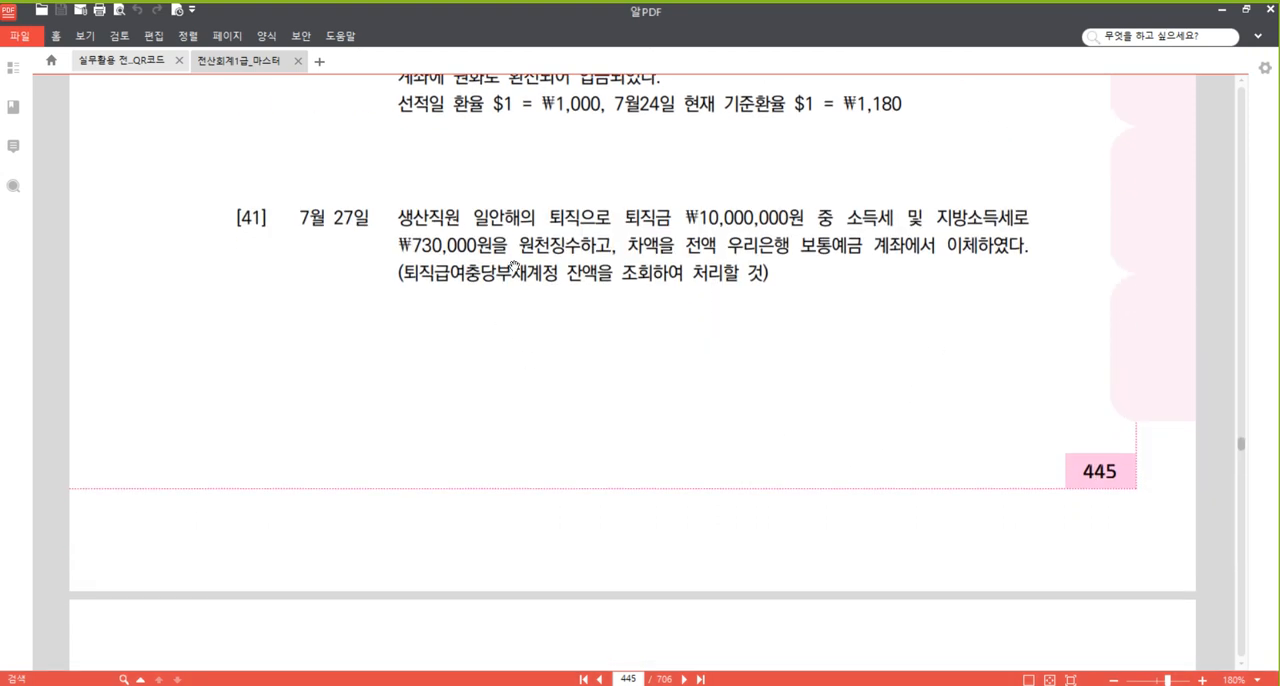
# Read problem [41] on the severance payment, including its note about looking up the 퇴직급여충당부채 balance.
pyautogui.scroll(-1, 577, 418)
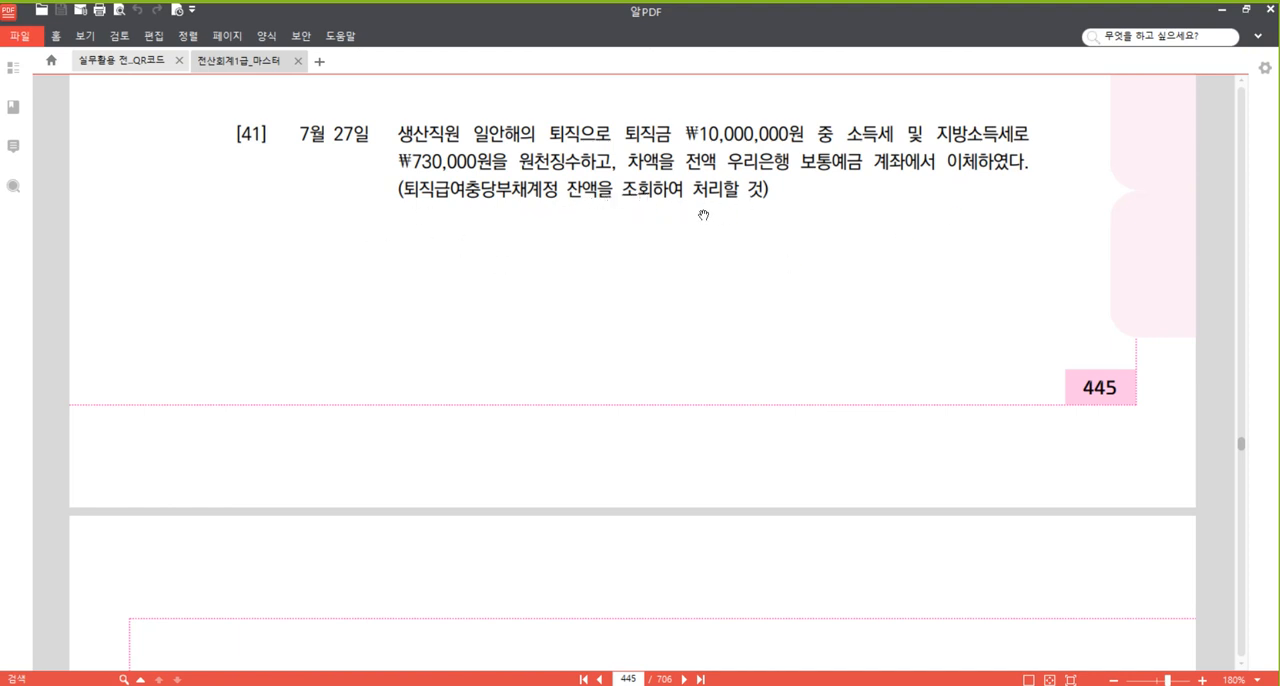
pyautogui.moveTo(770, 190); pyautogui.dragTo(388, 197)
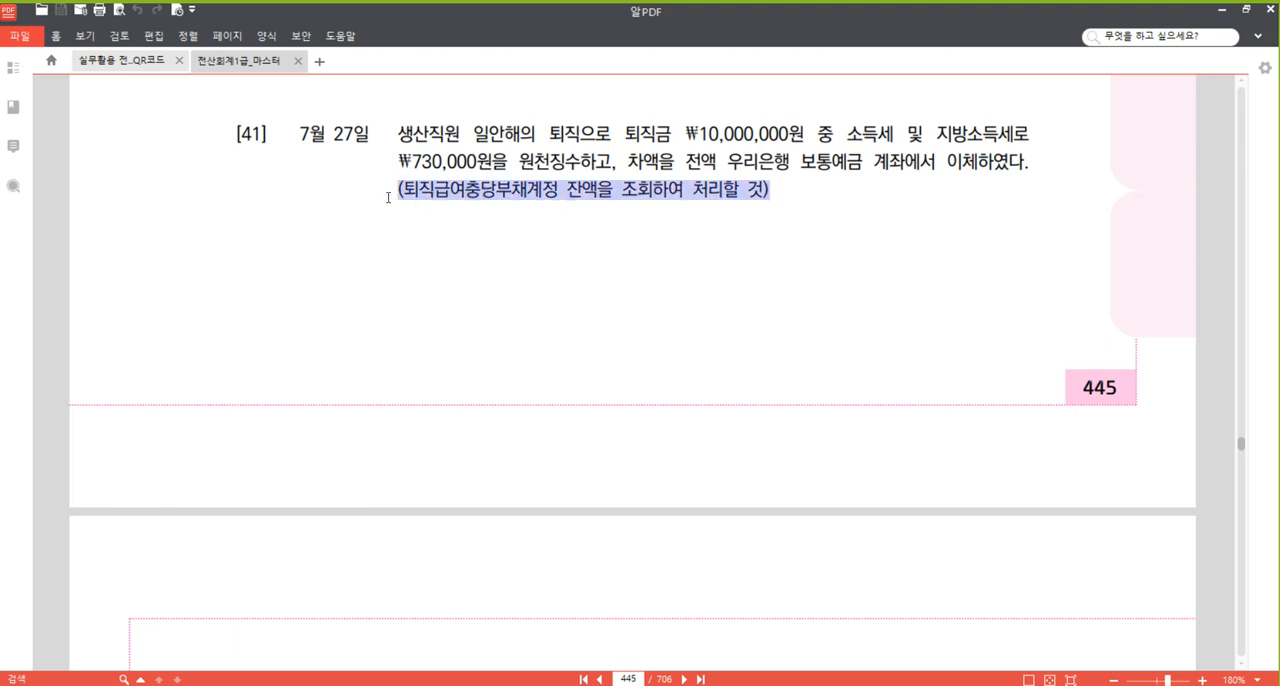
pyautogui.click(437, 166)
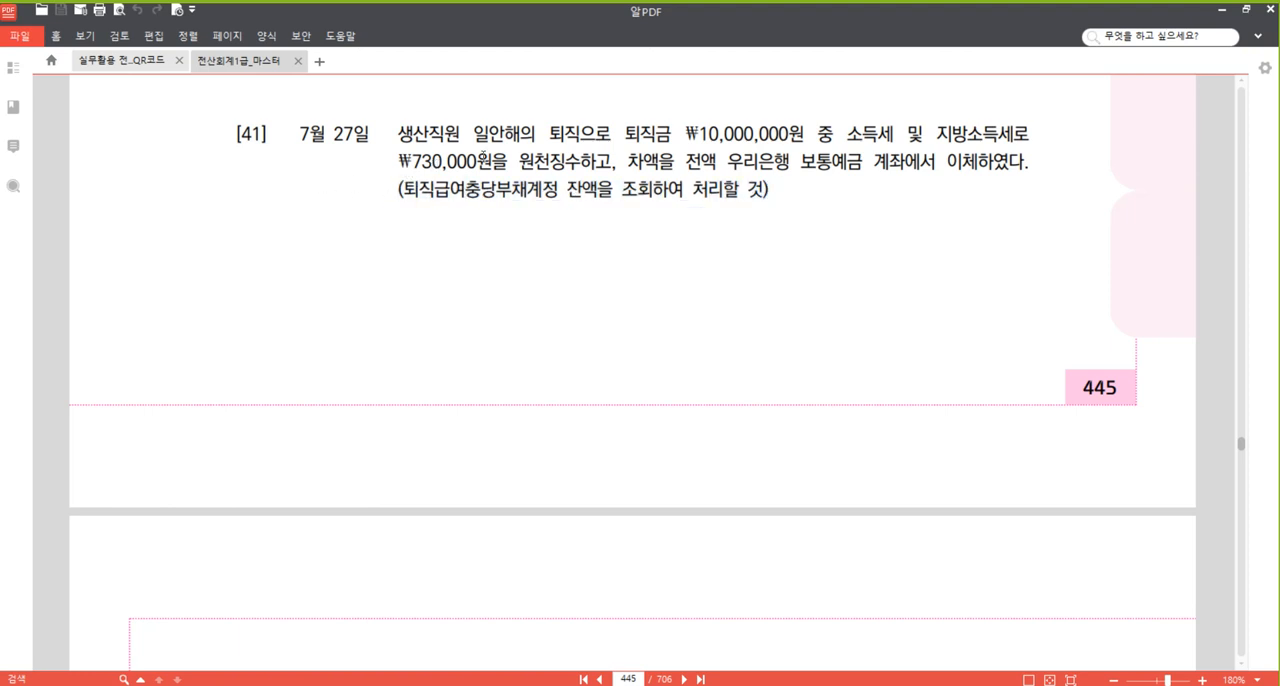
pyautogui.moveTo(639, 240)
pyautogui.mouseDown()
pyautogui.moveTo(638, 210)
pyautogui.moveTo(639, 222)
pyautogui.mouseUp()
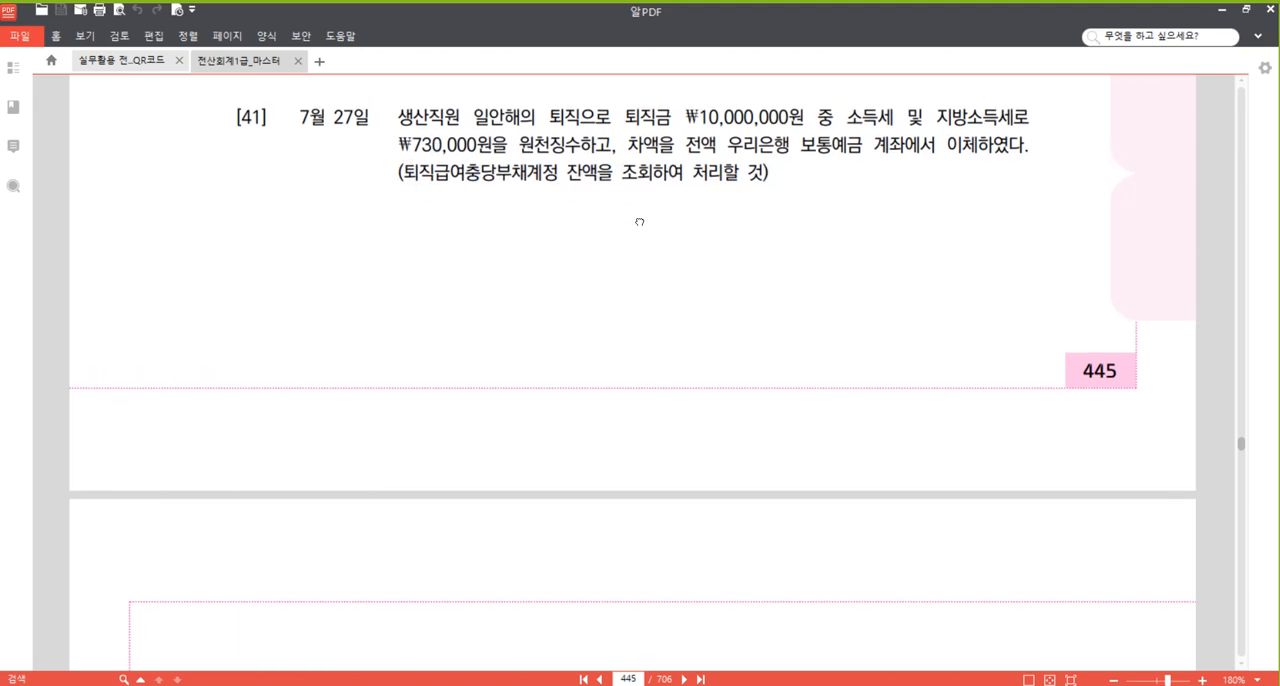
# Switch to KcLep and open the 합계잔액시산표 (trial balance).
pyautogui.moveTo(391, 685)
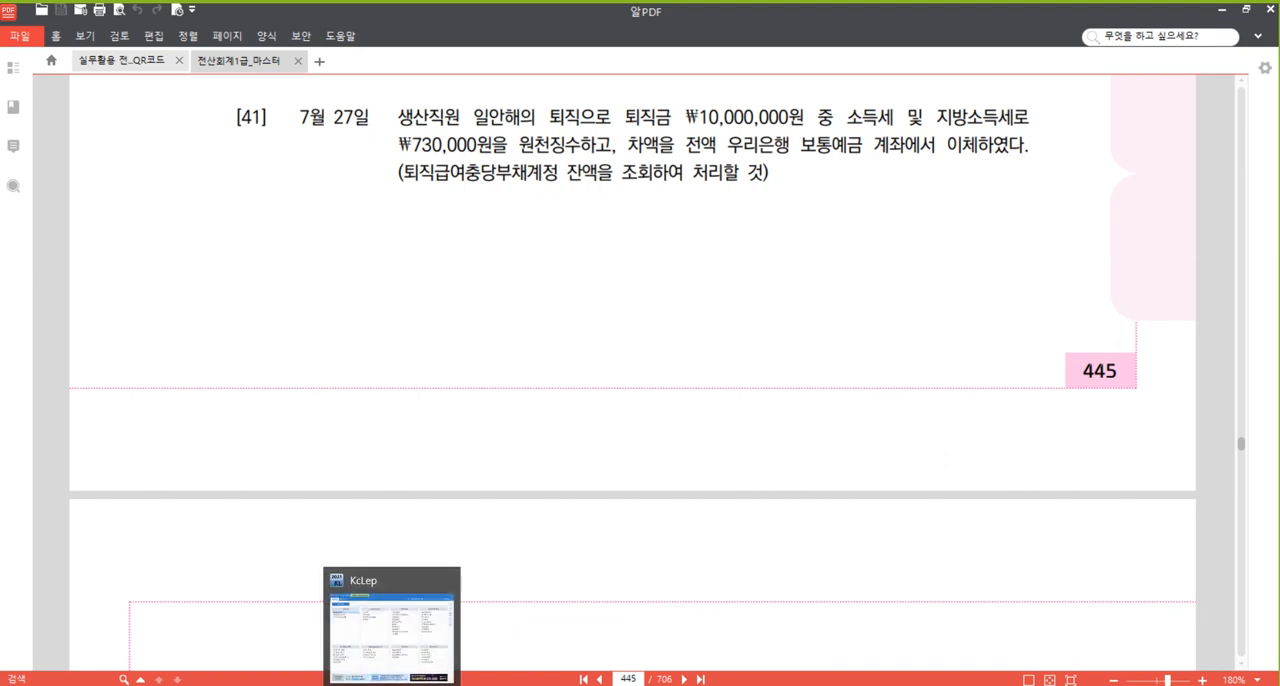
pyautogui.click(391, 630)
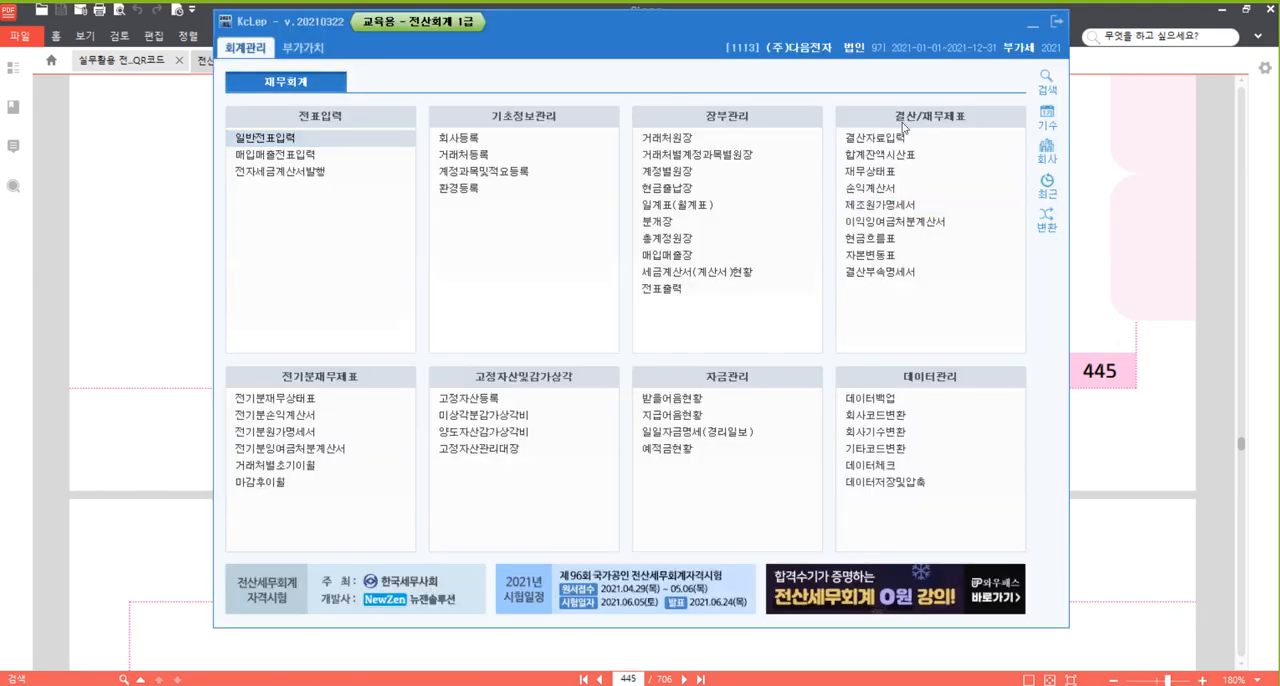
pyautogui.moveTo(779, 25); pyautogui.dragTo(786, 22)
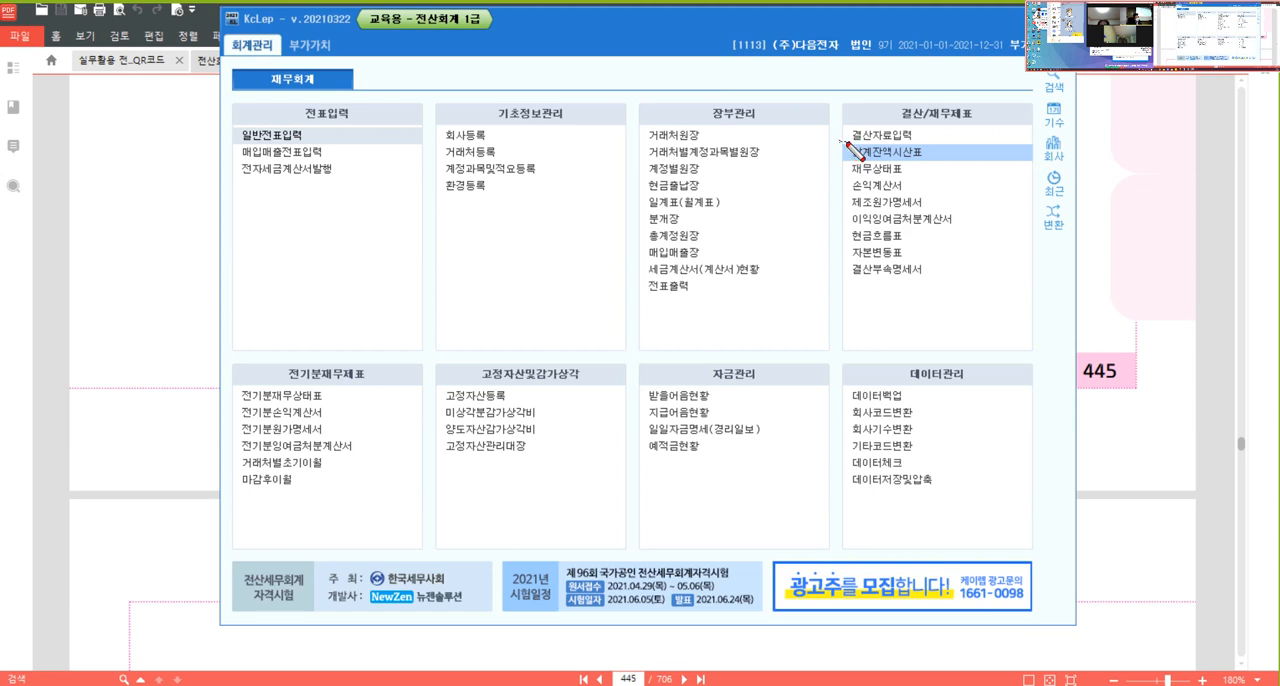
pyautogui.moveTo(841, 143); pyautogui.dragTo(1040, 163)
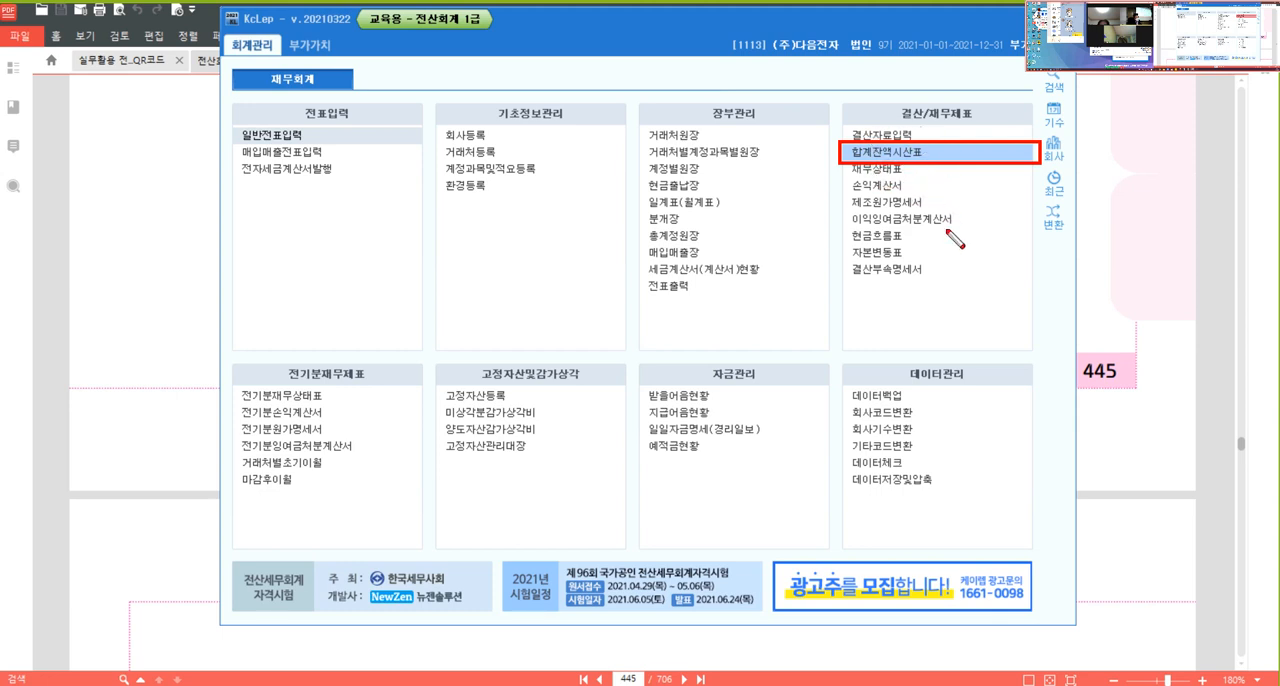
pyautogui.press('Escape')
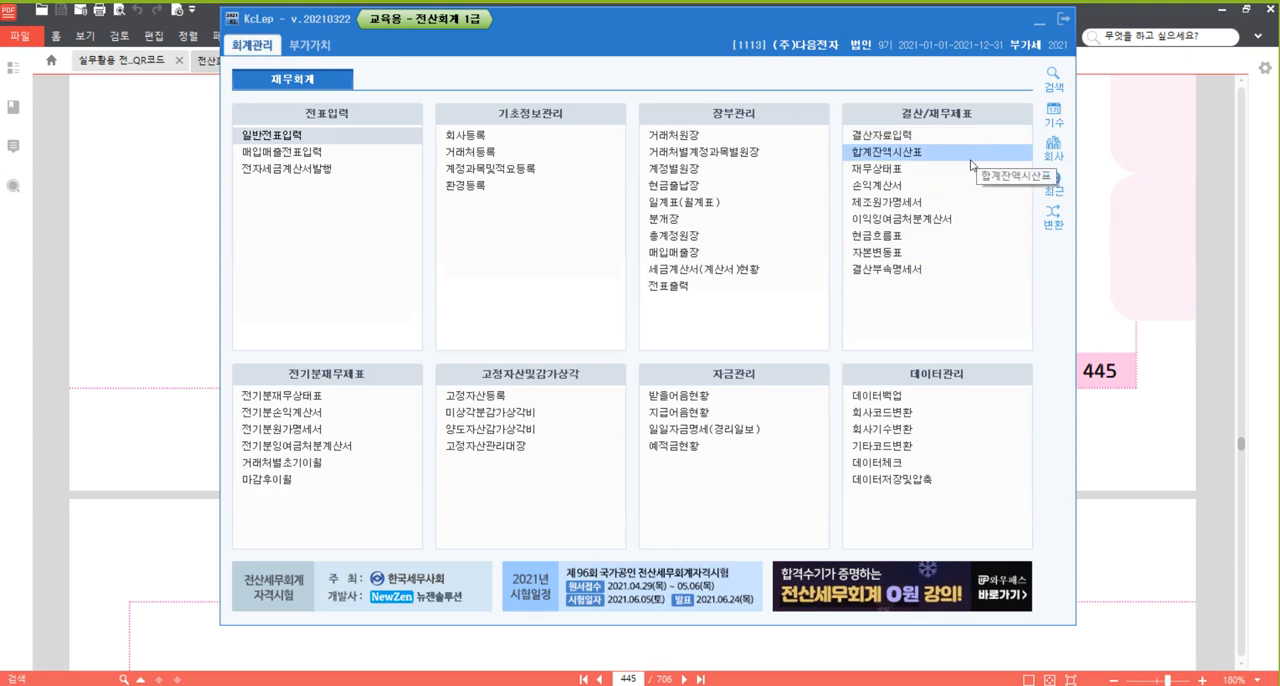
pyautogui.click(971, 158)
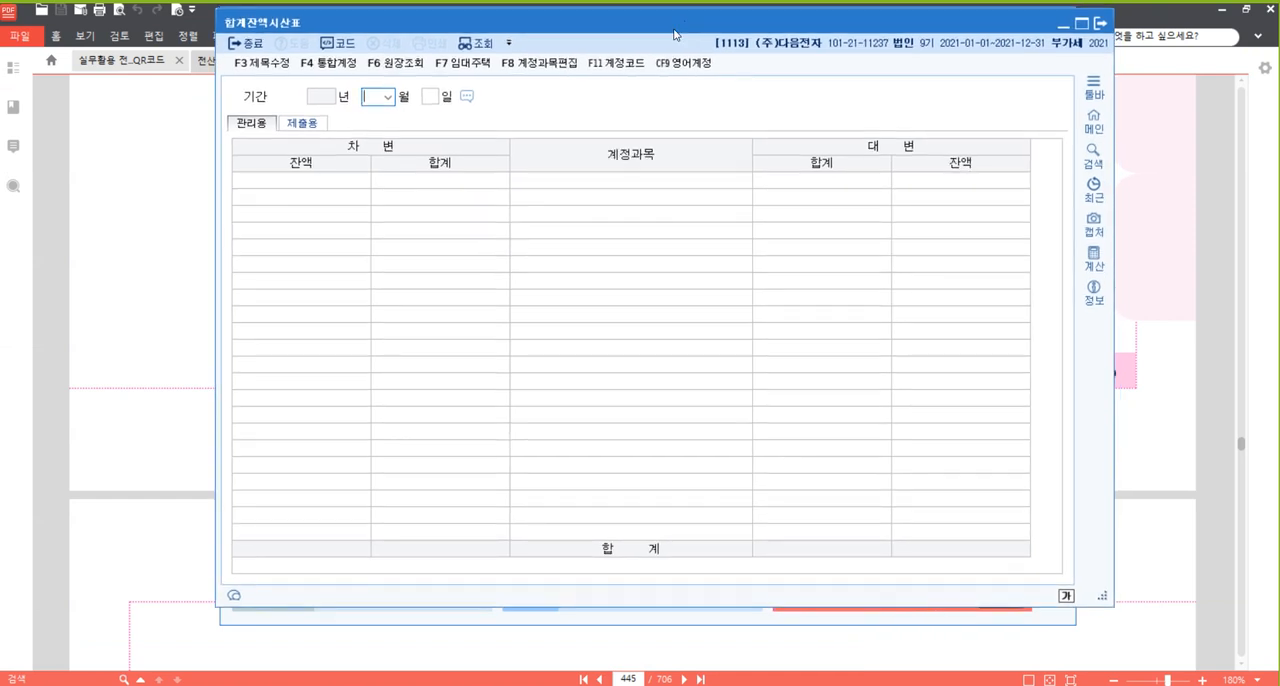
# Query the trial balance as of 27 July 2021.
pyautogui.write('7')
pyautogui.press('Return')
pyautogui.write('2')
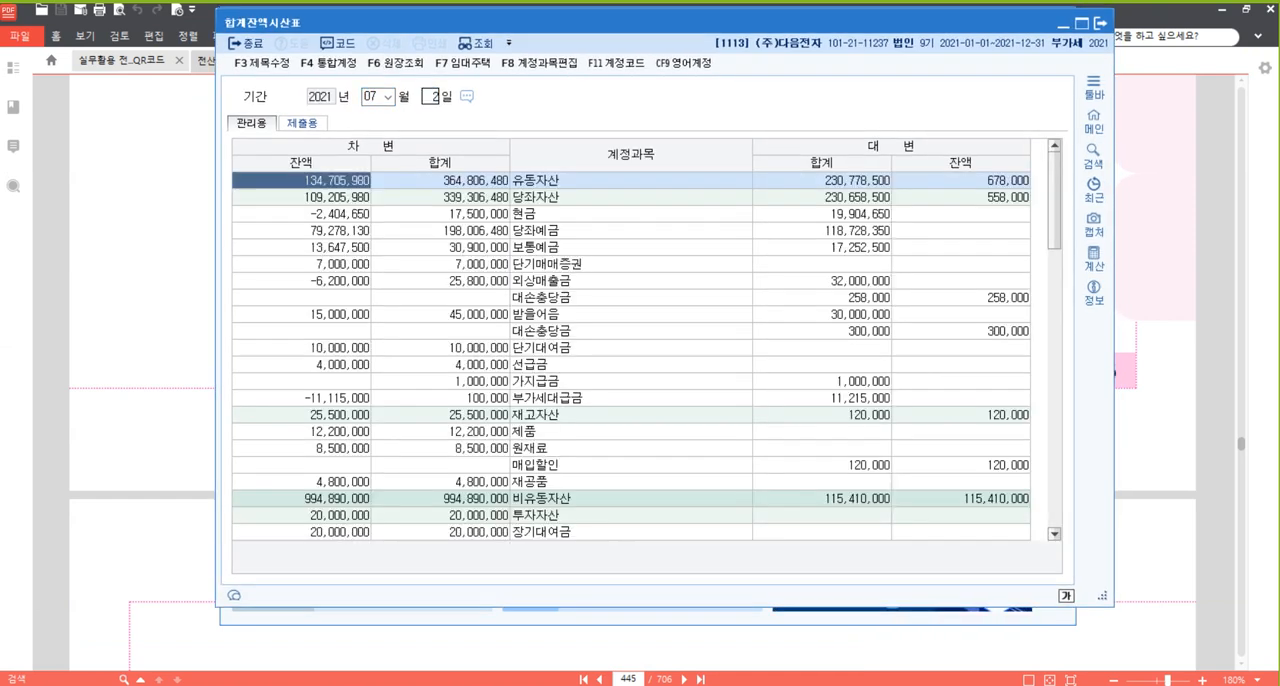
pyautogui.write('7')
pyautogui.press('Return')
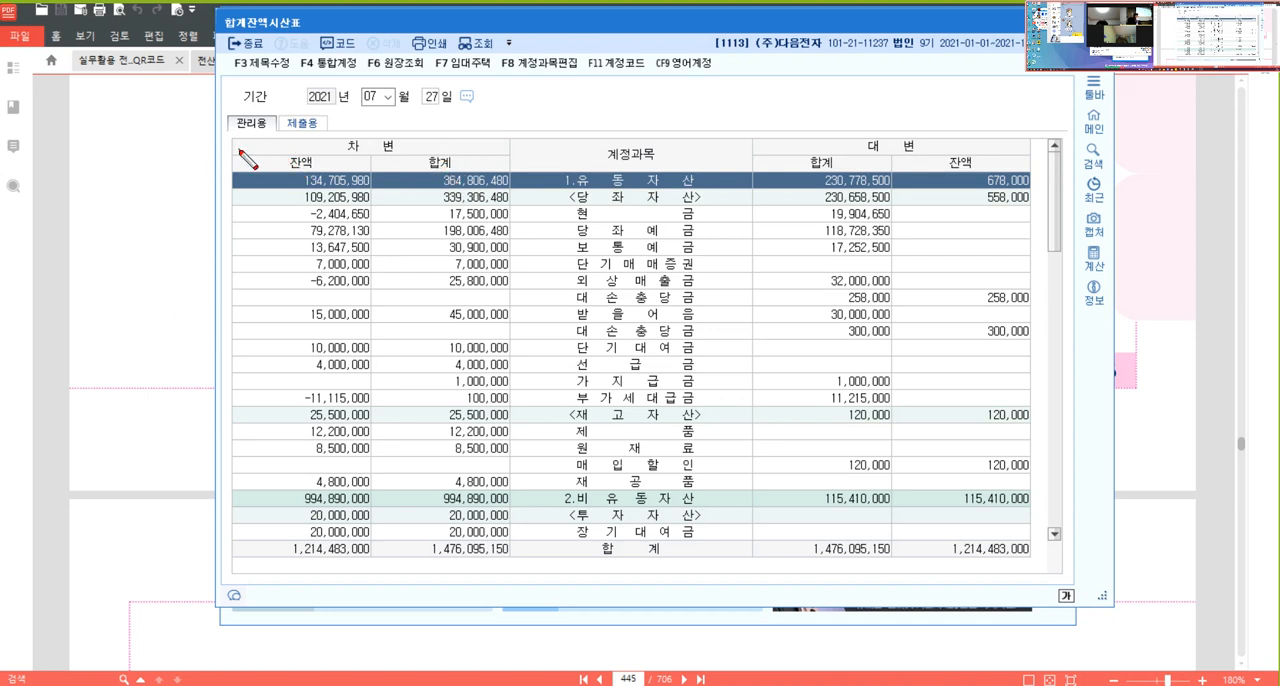
# Examine the debit and credit 잔액 columns of the trial balance.
pyautogui.moveTo(234, 138); pyautogui.dragTo(372, 562)
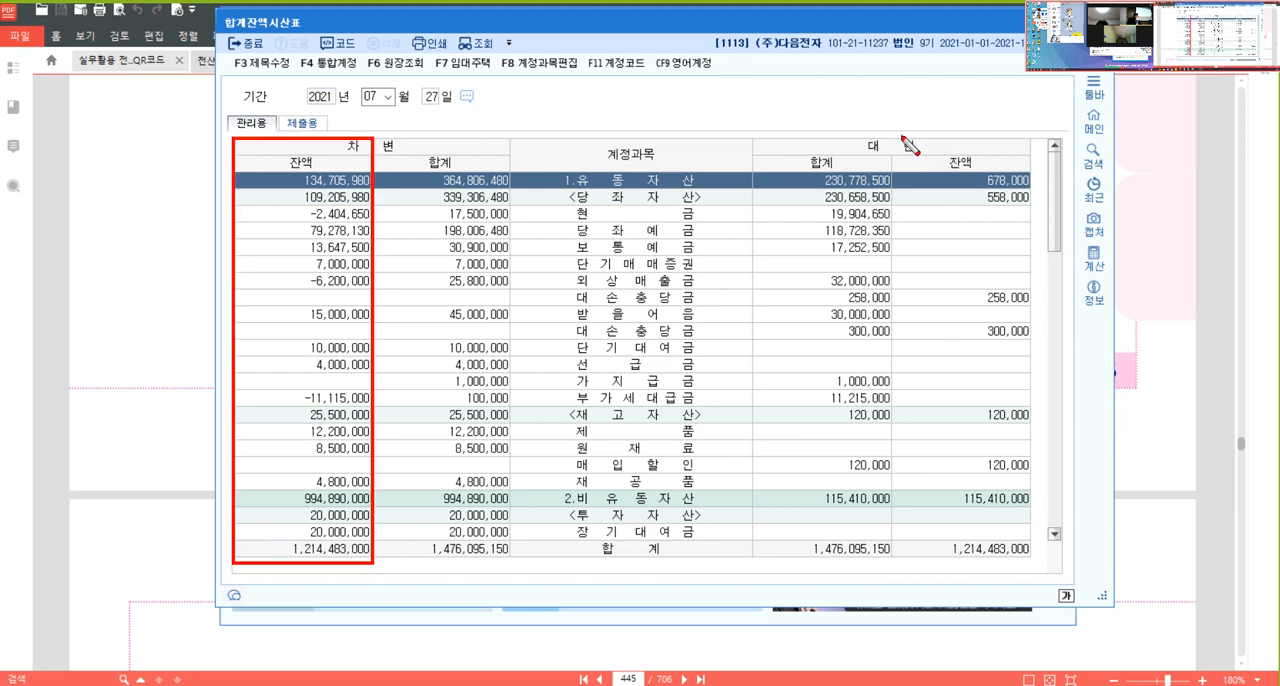
pyautogui.moveTo(894, 132)
pyautogui.mouseDown()
pyautogui.moveTo(980, 449)
pyautogui.moveTo(1048, 560)
pyautogui.mouseUp()
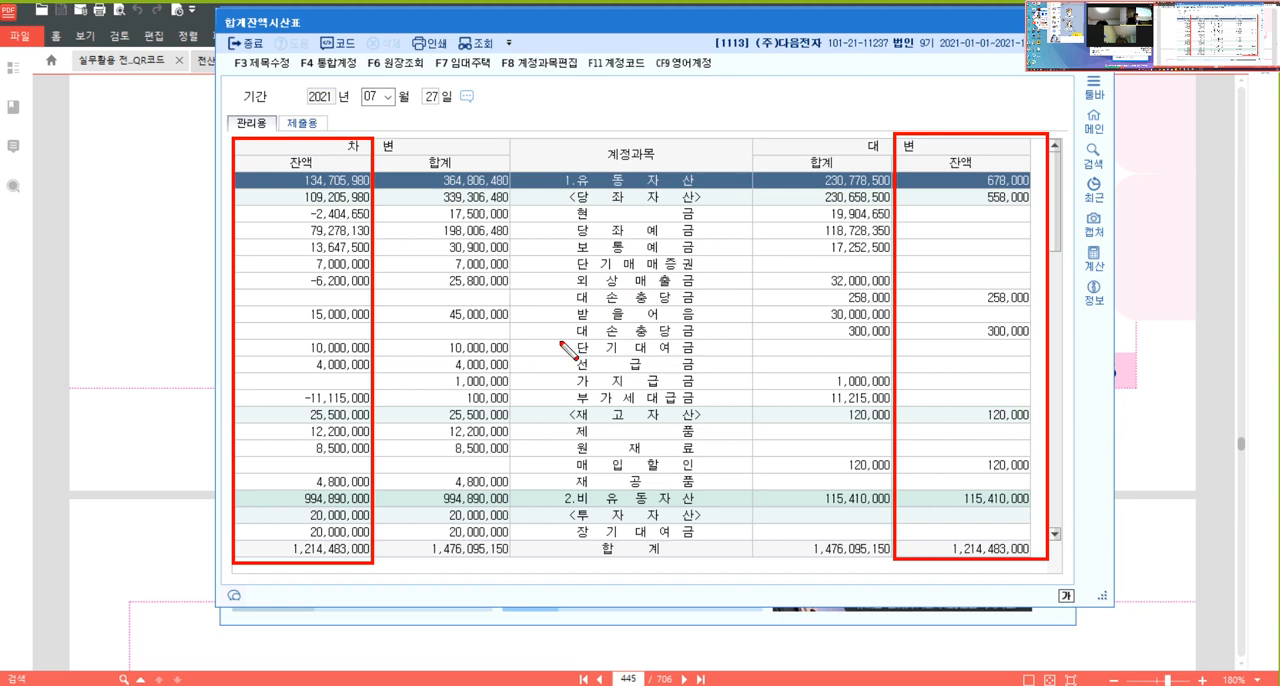
pyautogui.press('Escape')
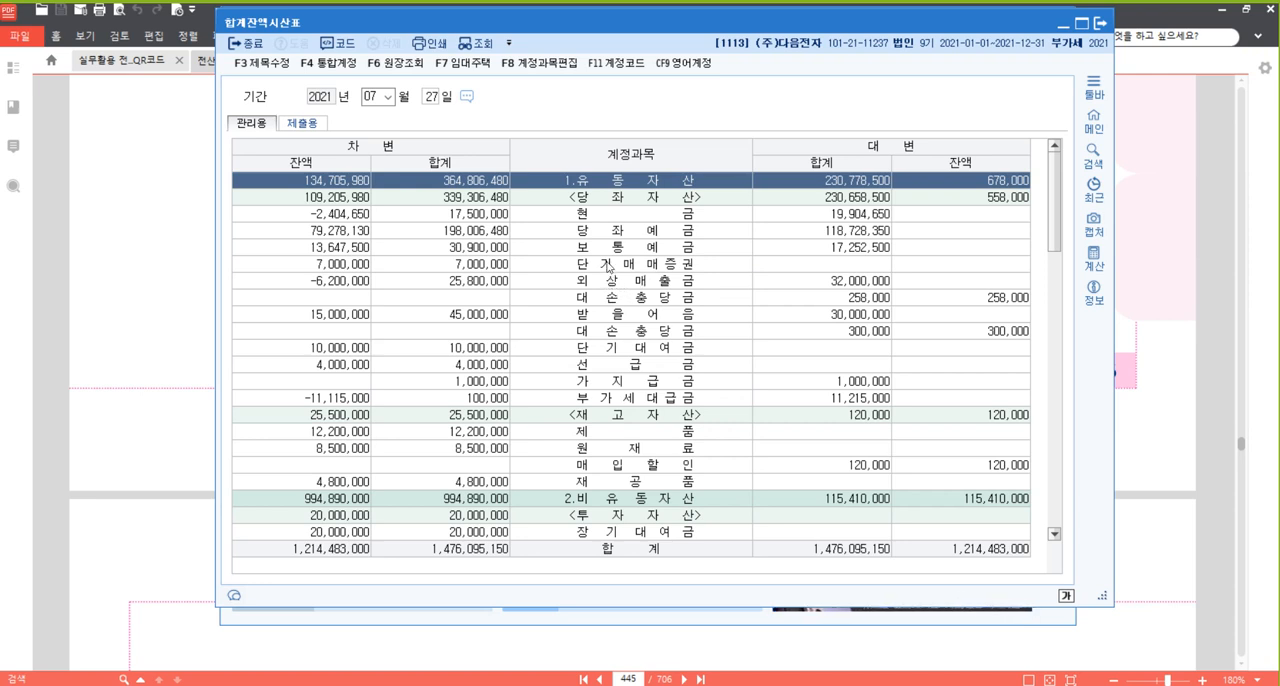
# Find the 퇴직급여충당부채 row in the trial balance by searching for 퇴직.
pyautogui.click(685, 316)
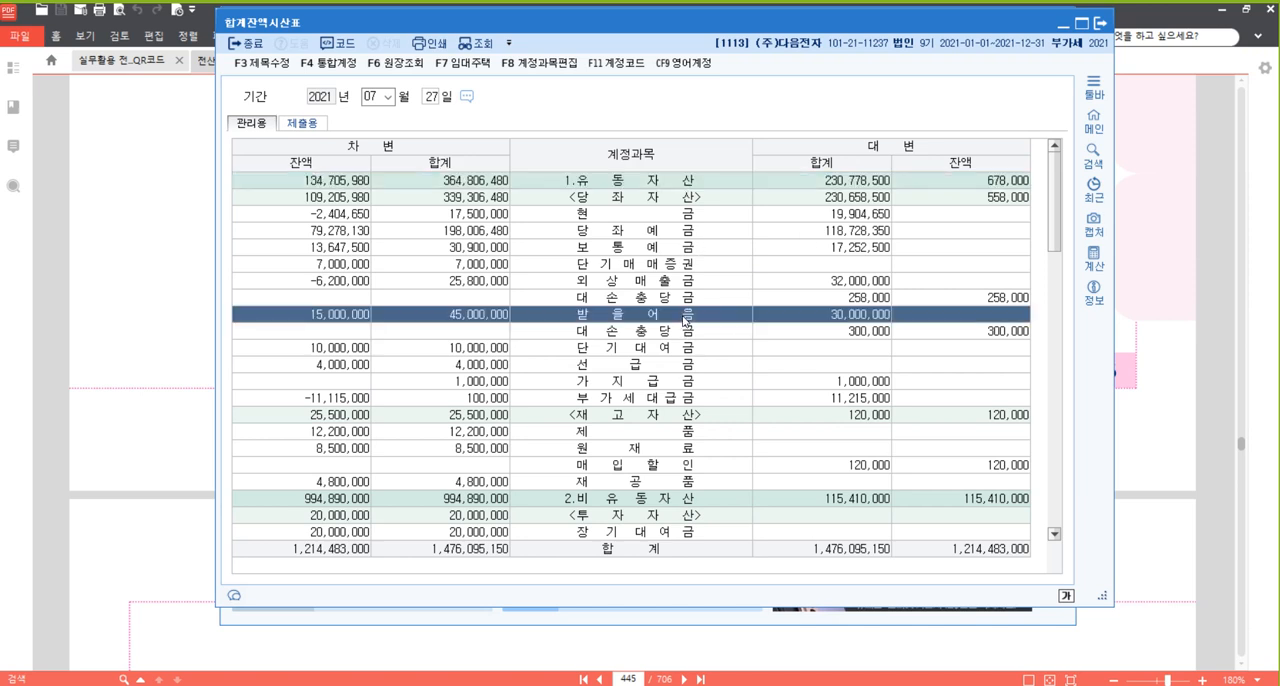
pyautogui.click(683, 266)
pyautogui.hotkey('ctrl', 'f')
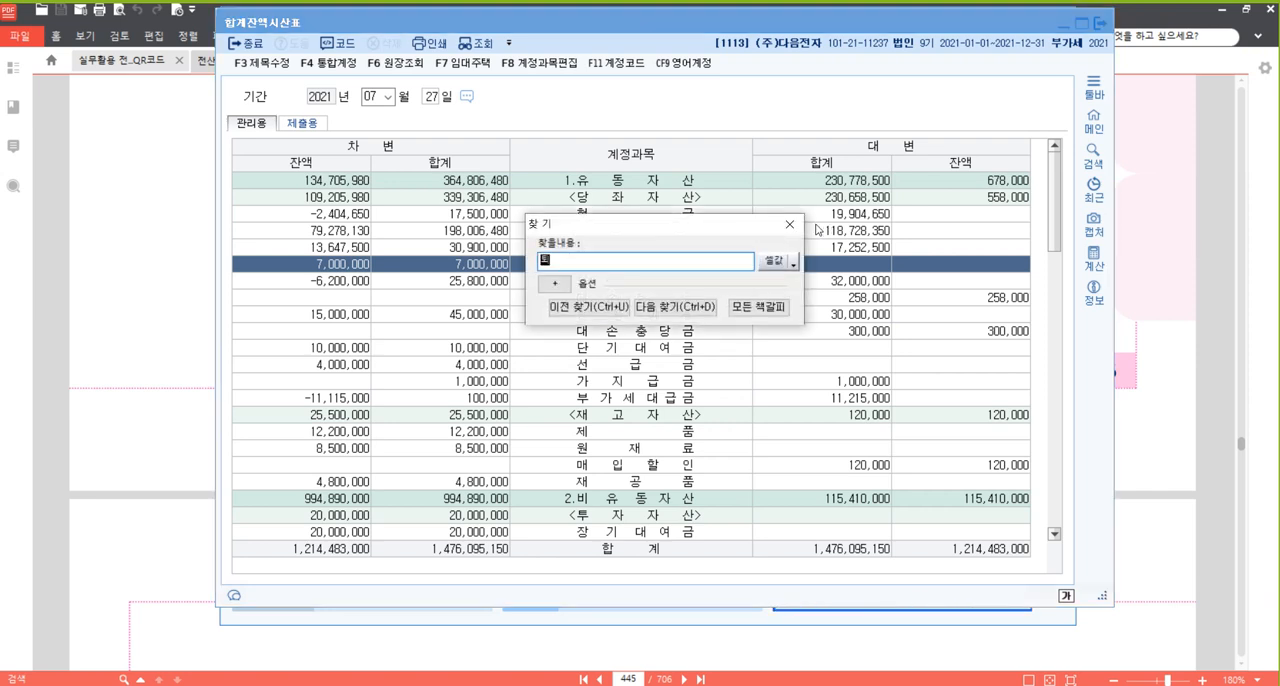
pyautogui.write('퇴직')
pyautogui.press('Return')
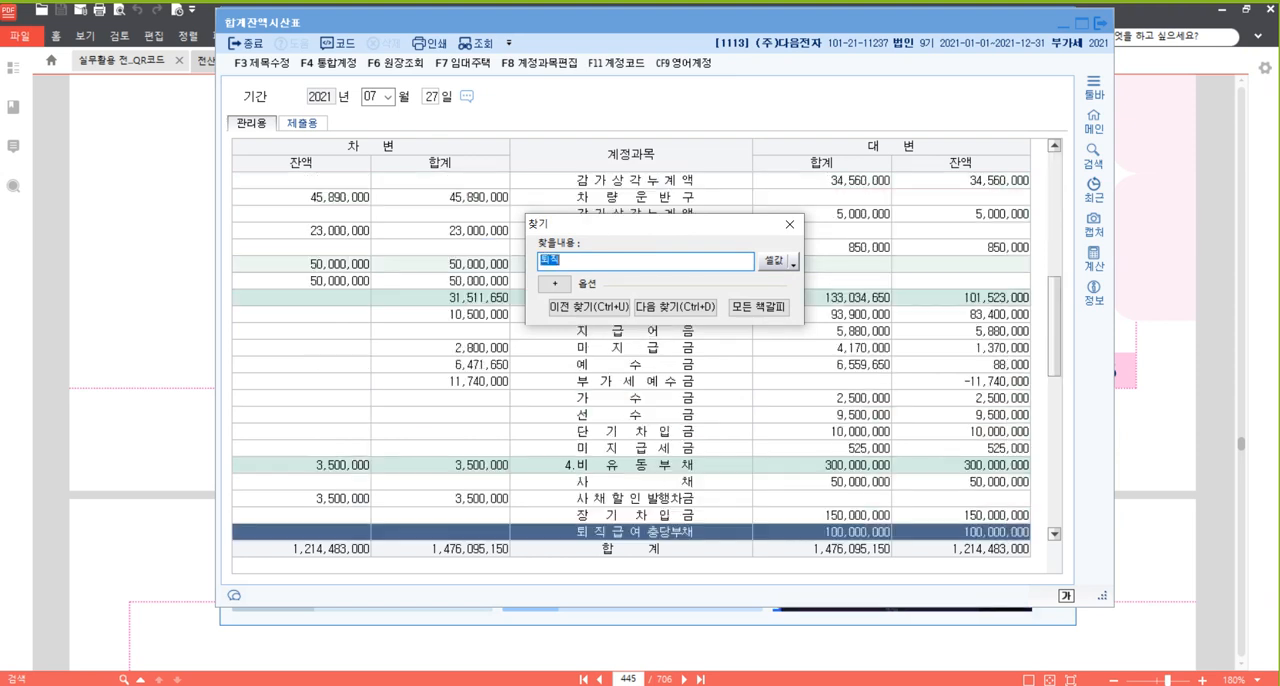
pyautogui.press('Escape')
pyautogui.scroll(-5, 831, 413)
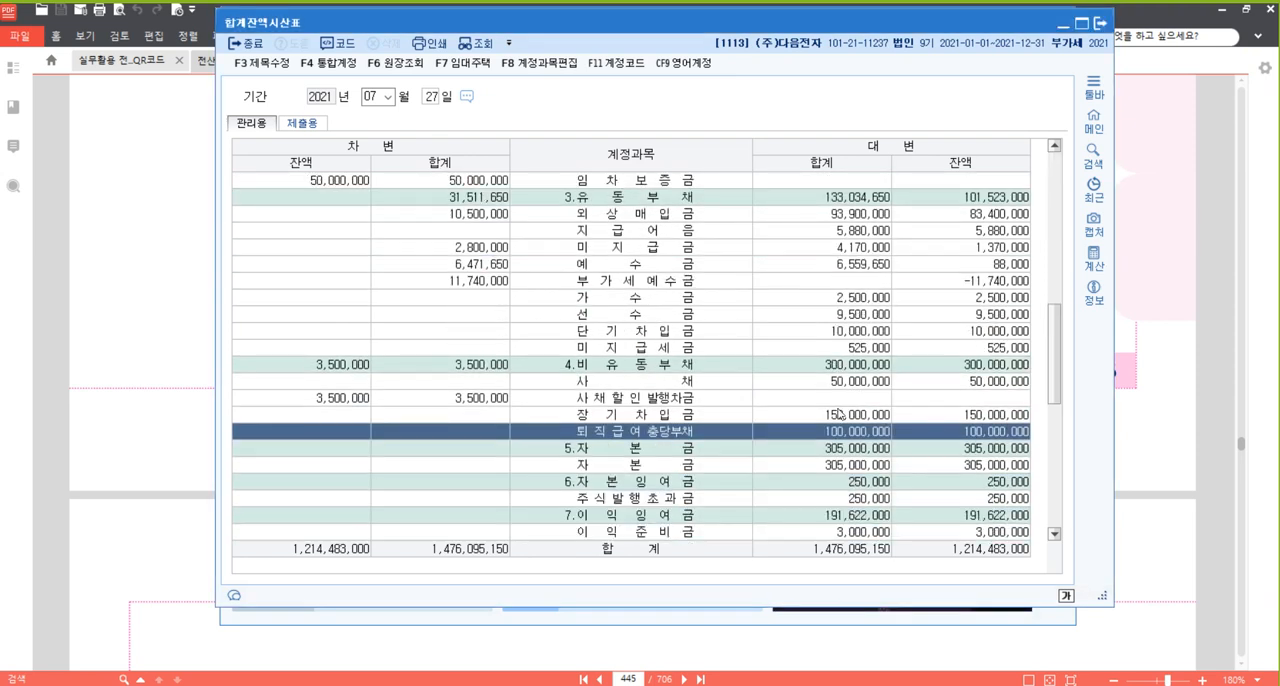
pyautogui.scroll(-1, 963, 280)
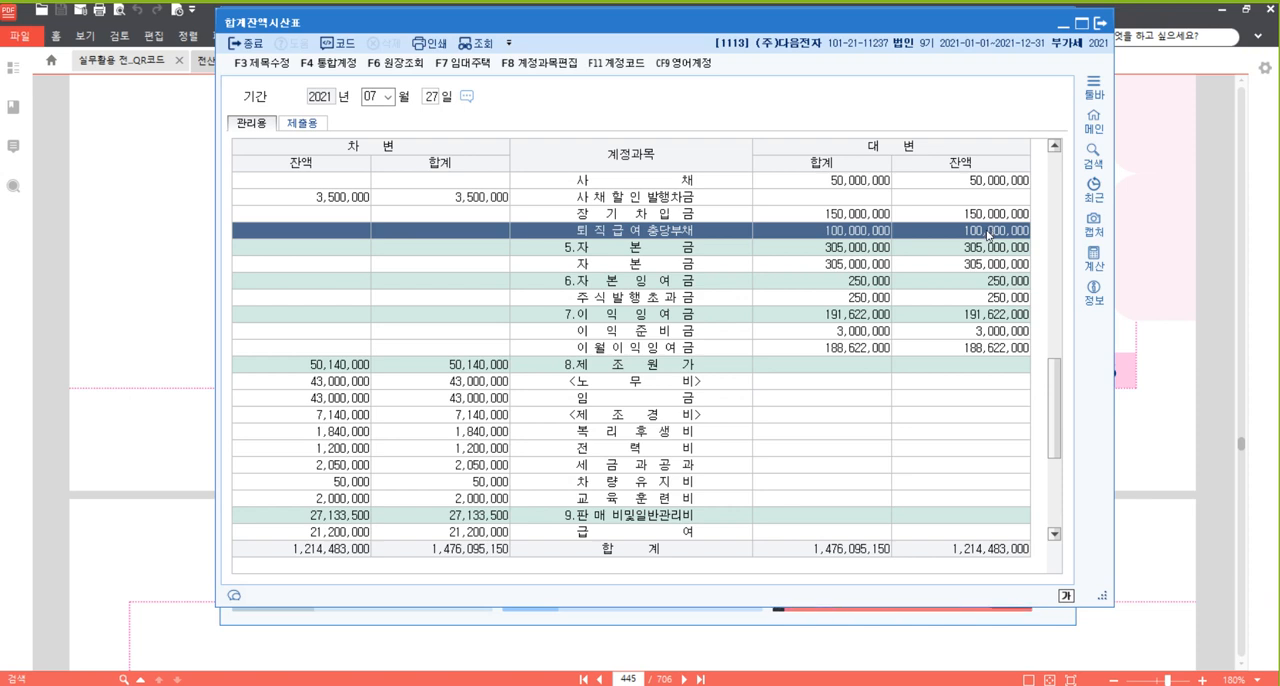
# Read the credit balance of the 퇴직급여충당부채 account.
pyautogui.hotkey('ctrl', '2')
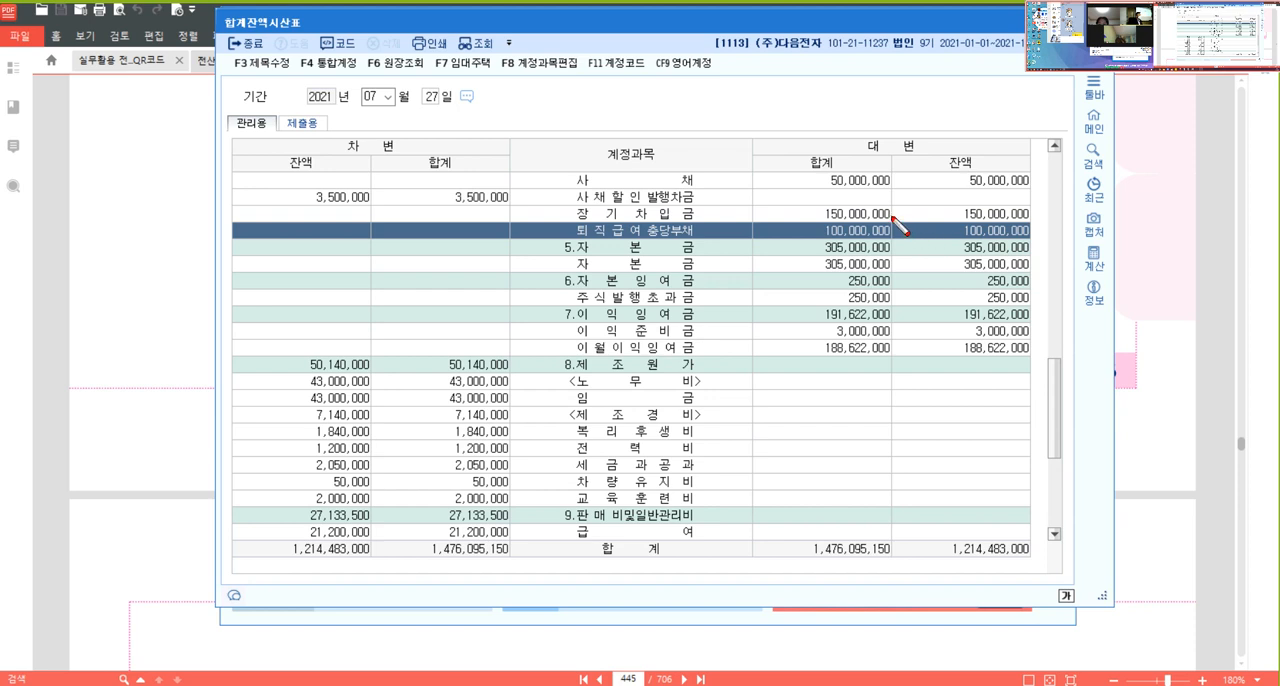
pyautogui.moveTo(890, 217); pyautogui.dragTo(1042, 244)
pyautogui.moveTo(559, 216)
pyautogui.mouseDown()
pyautogui.moveTo(602, 240)
pyautogui.moveTo(713, 244)
pyautogui.mouseUp()
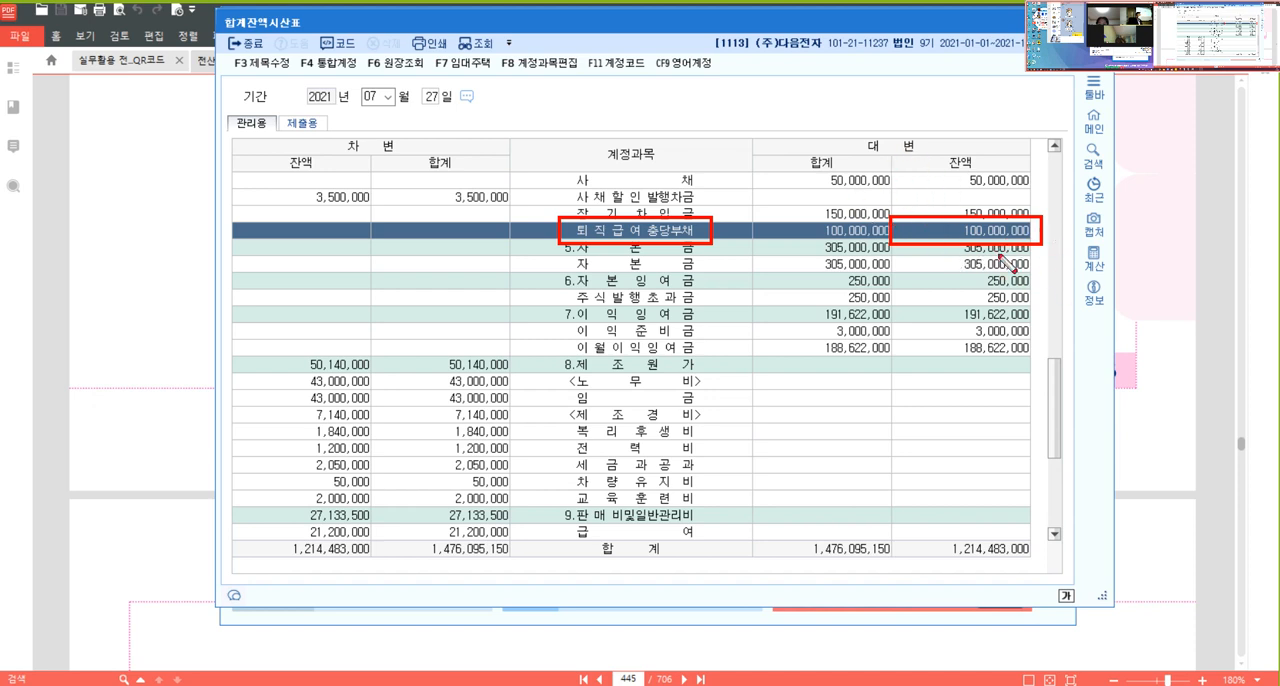
pyautogui.press('ctrl')
pyautogui.press('ctrl')
pyautogui.press('ctrl')
pyautogui.press('ctrl')
pyautogui.press('Escape')
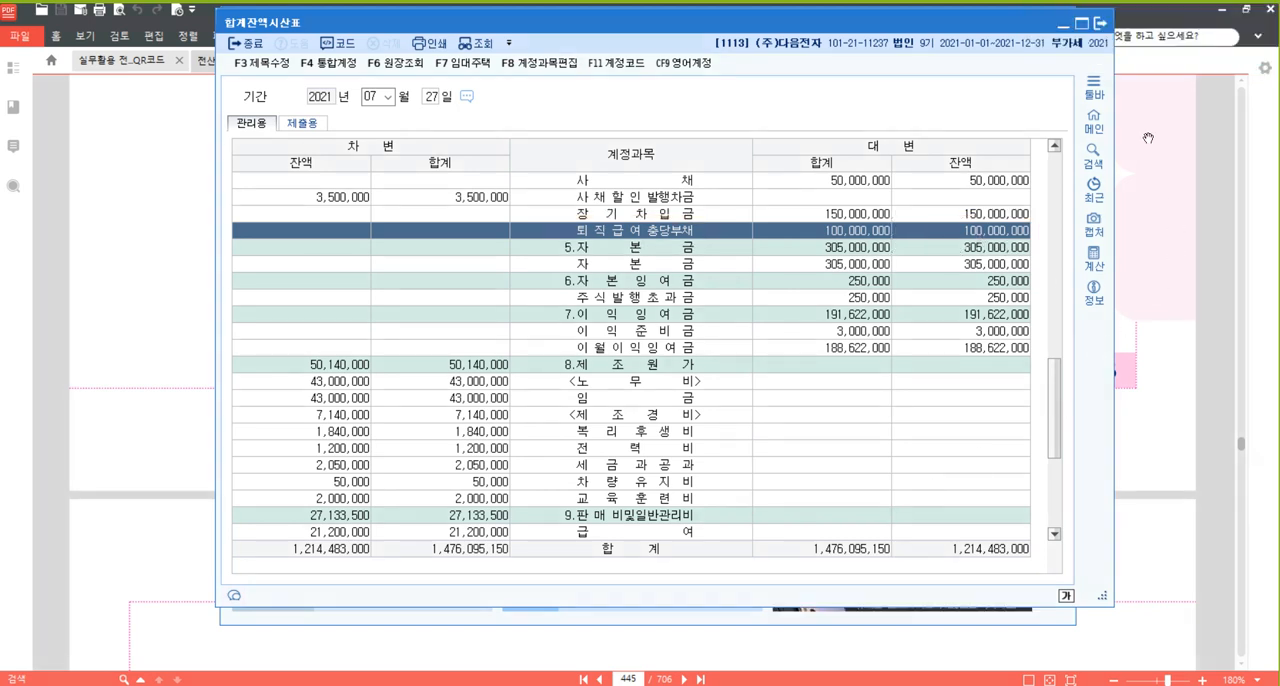
# Return to the Hangul document and enter 보통예금 as the (대) account of the 7/27 entry in the next empty table.
pyautogui.click(1144, 172)
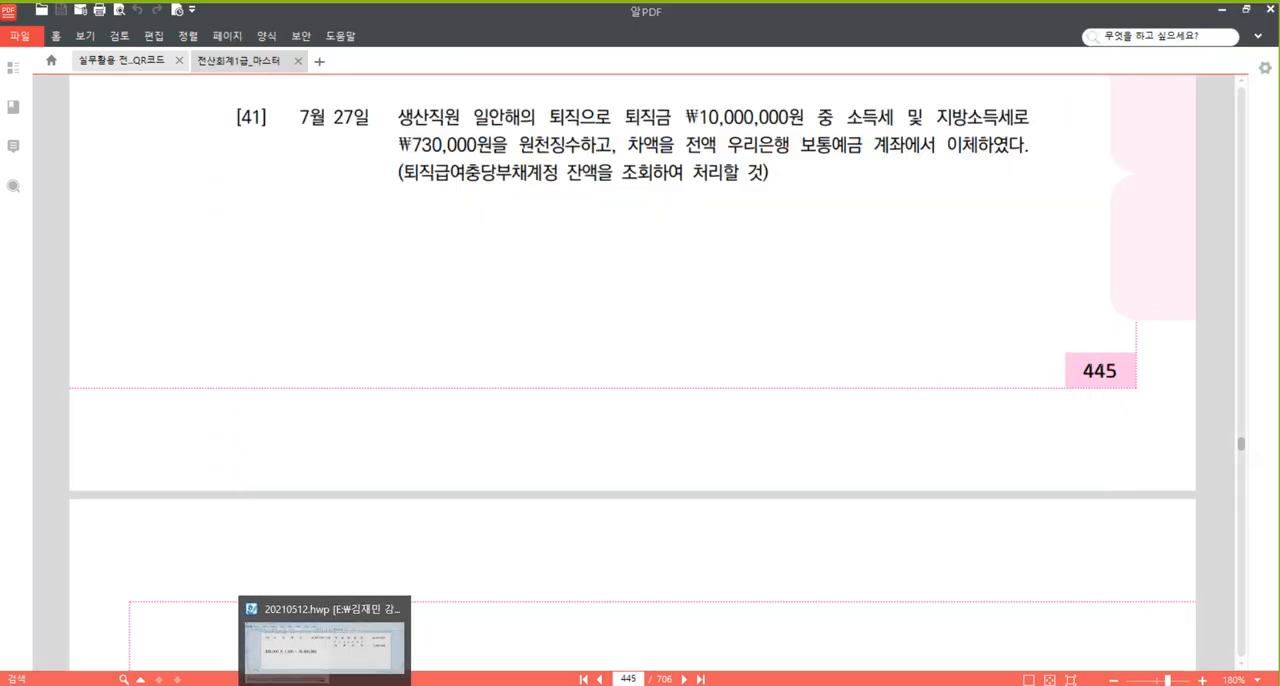
pyautogui.click(390, 625)
pyautogui.scroll(-1, 605, 484)
pyautogui.scroll(-3, 605, 484)
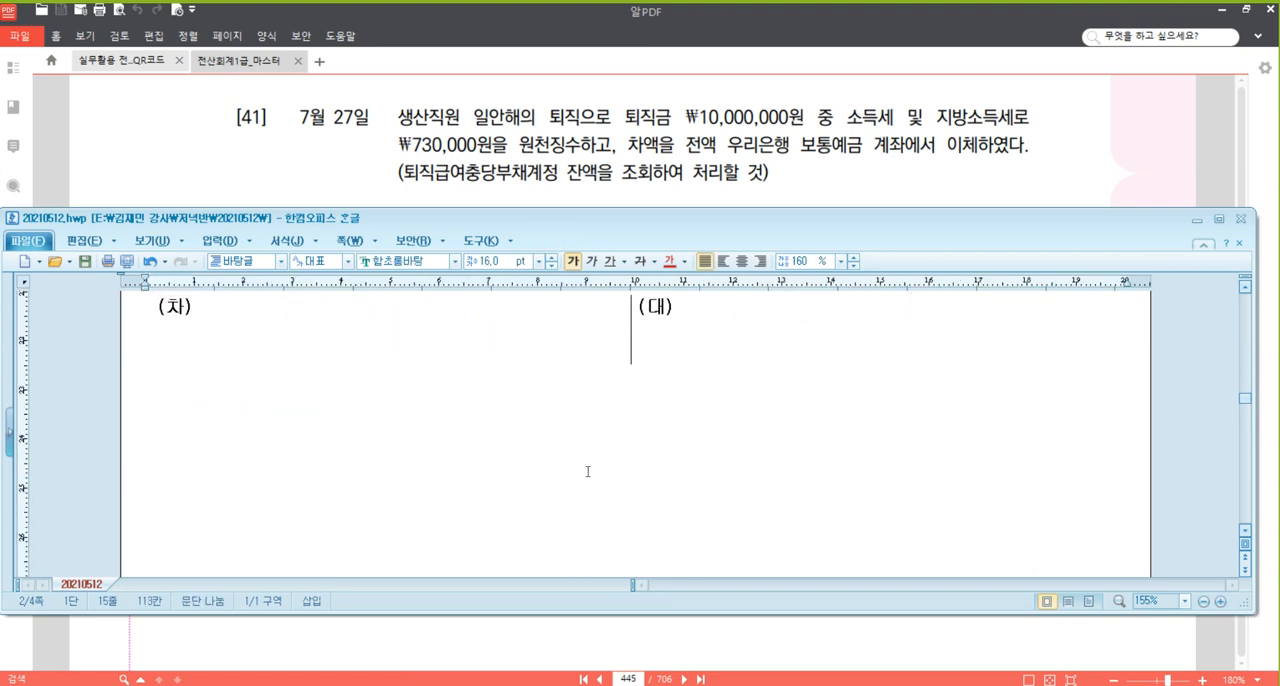
pyautogui.click(838, 395)
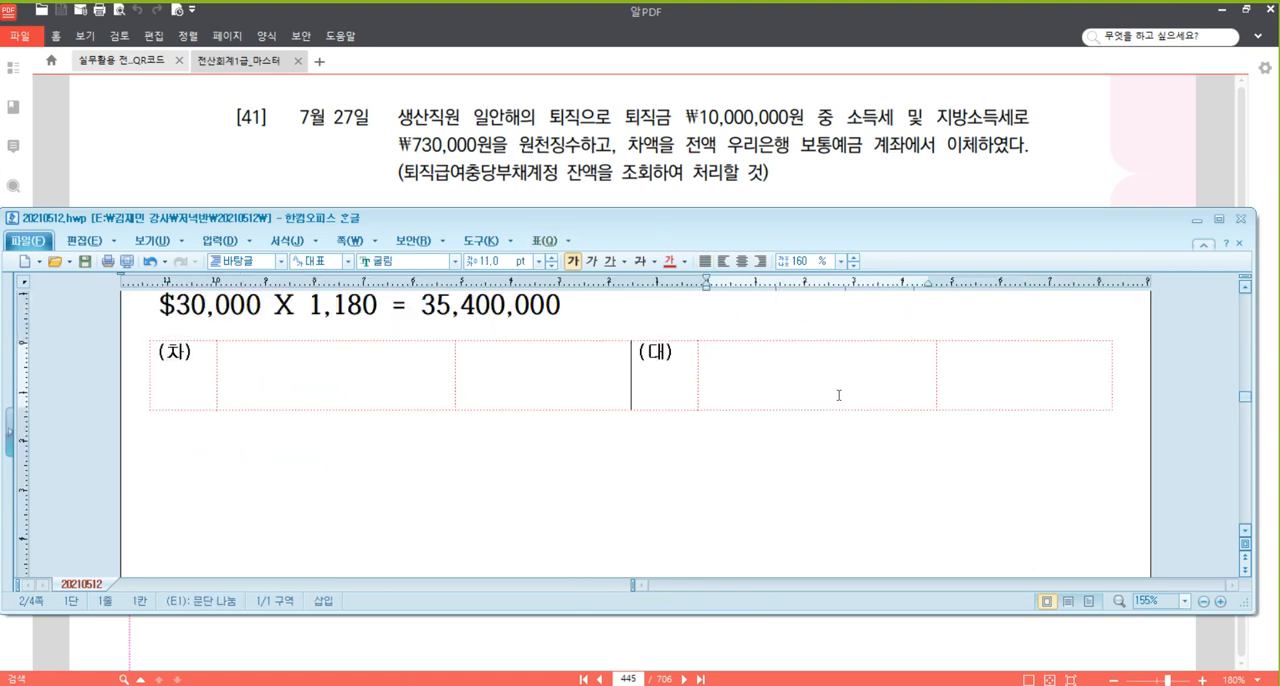
pyautogui.write('보통예금')
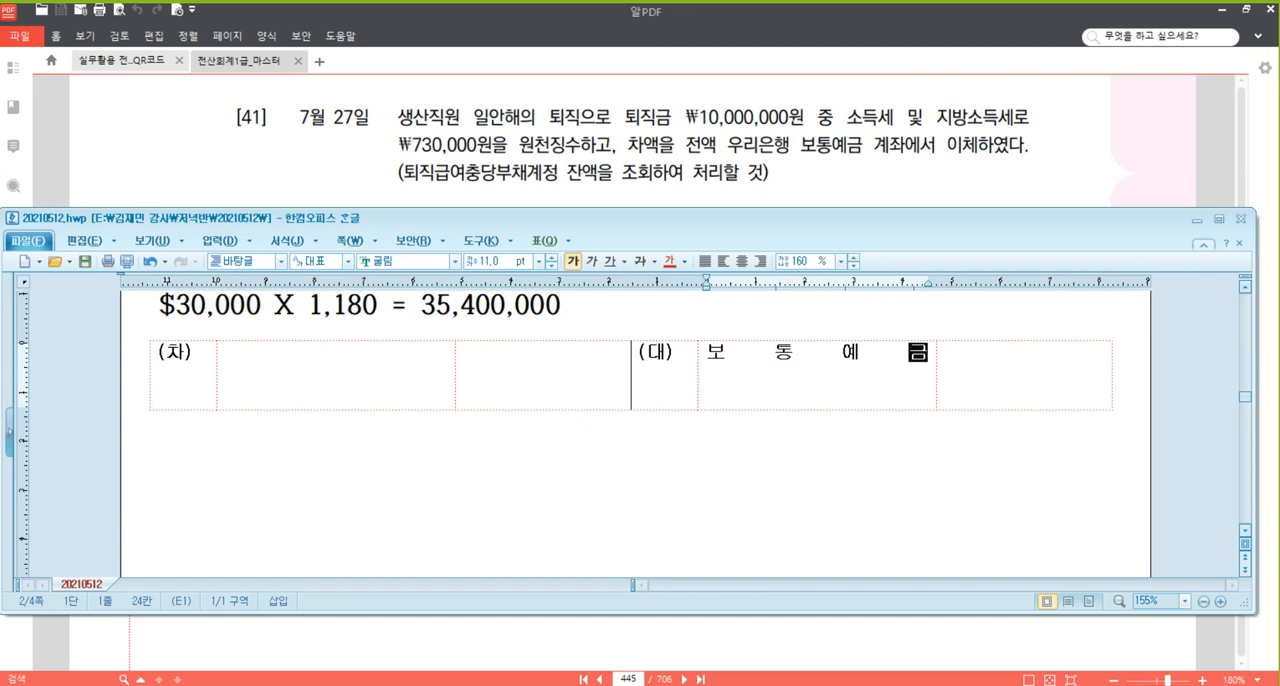
# Enter 퇴직급여충당부채 as the (차) account of the 7/27 entry with the amount 10,000,000.
pyautogui.click(370, 378)
pyautogui.write('퇴직')
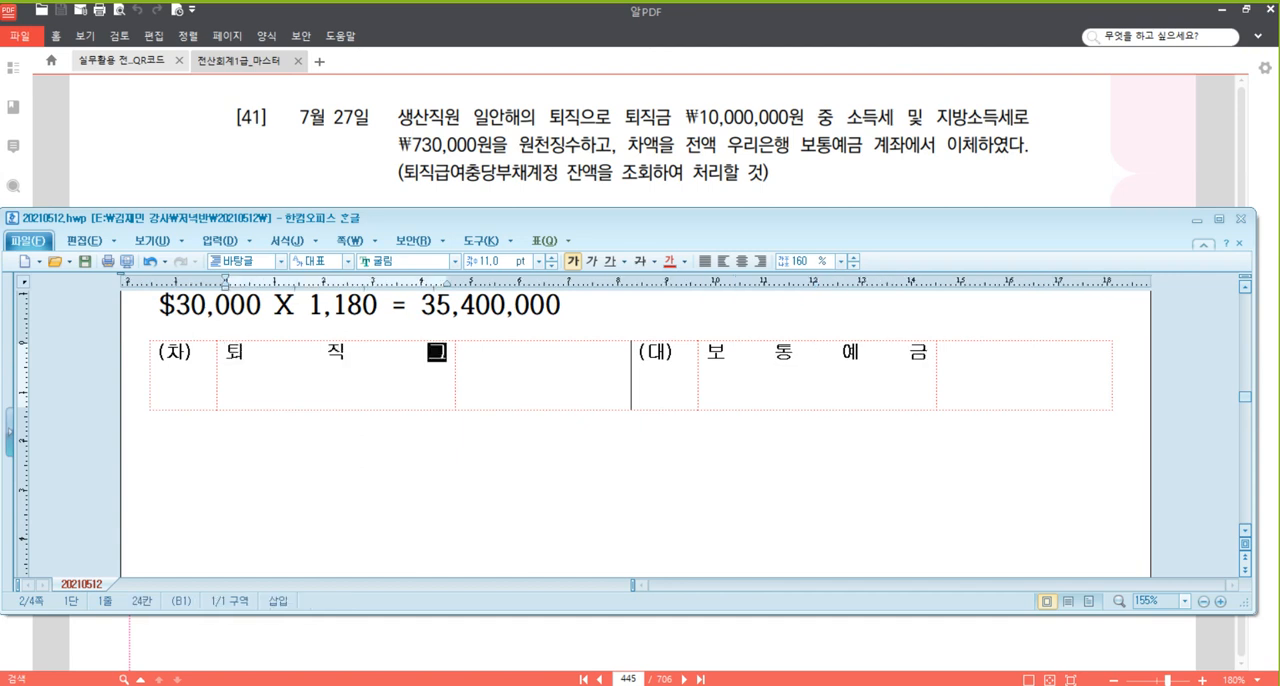
pyautogui.write('급여충당부채')
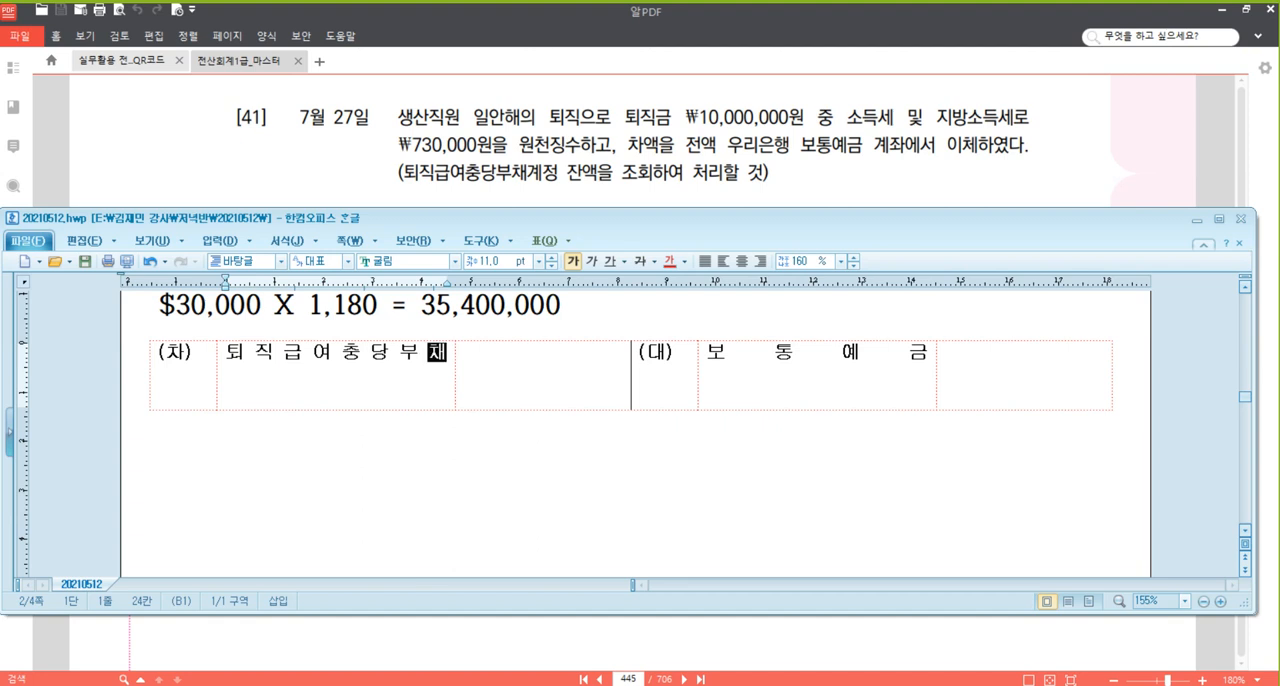
pyautogui.click(557, 372)
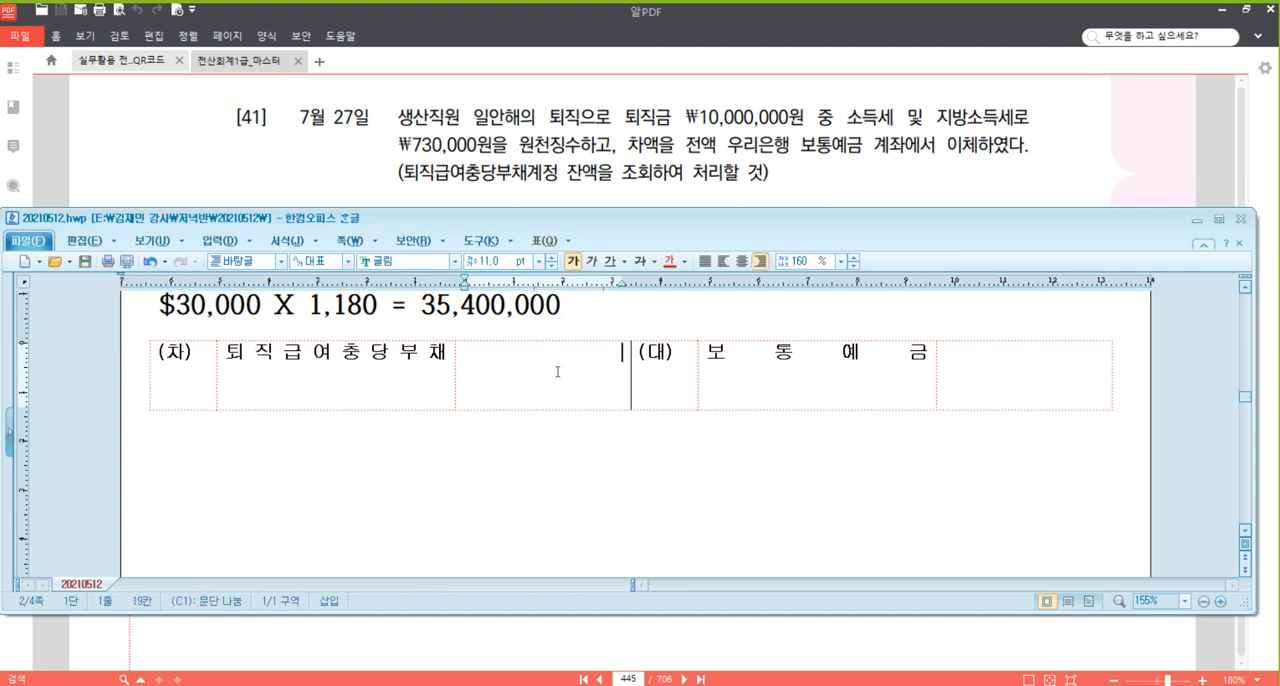
pyautogui.write('10,000,000')
# Enter the (대) amounts of the 7/27 entry: 9,270,000 for 보통예금 and 730,000 on a second line.
pyautogui.click(946, 369)
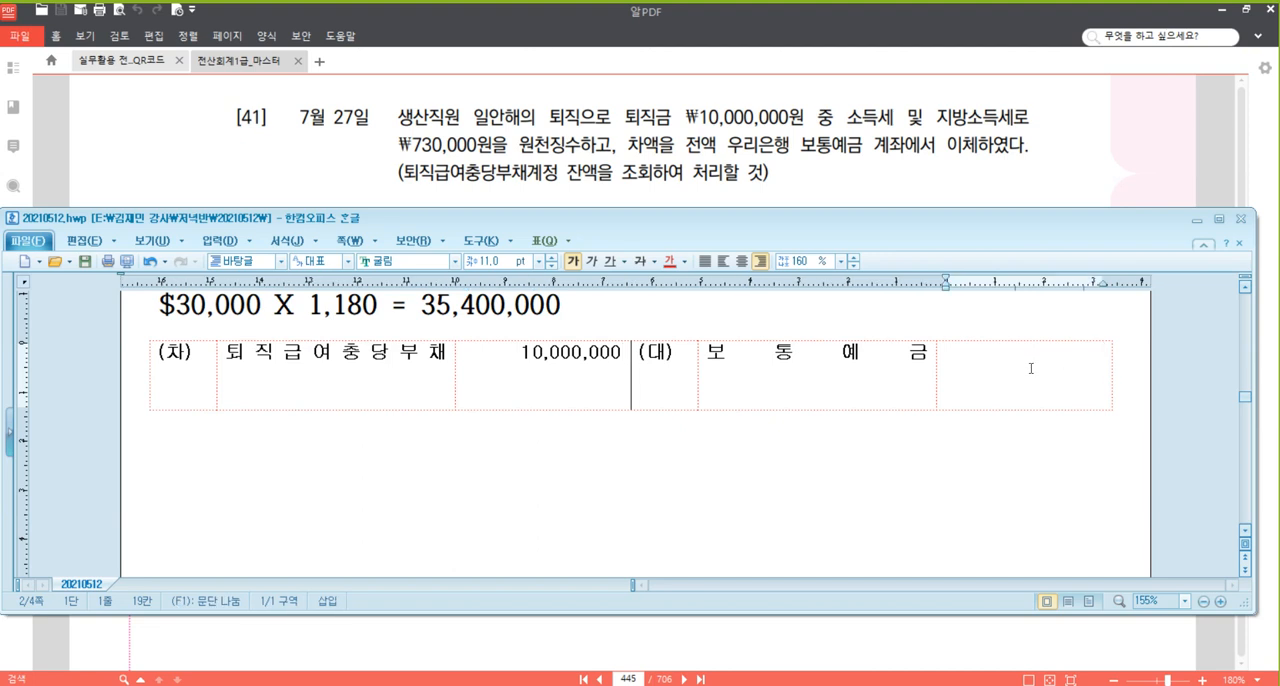
pyautogui.press('Return')
pyautogui.write('730,000')
pyautogui.press('Up')
pyautogui.write('9,270,000')
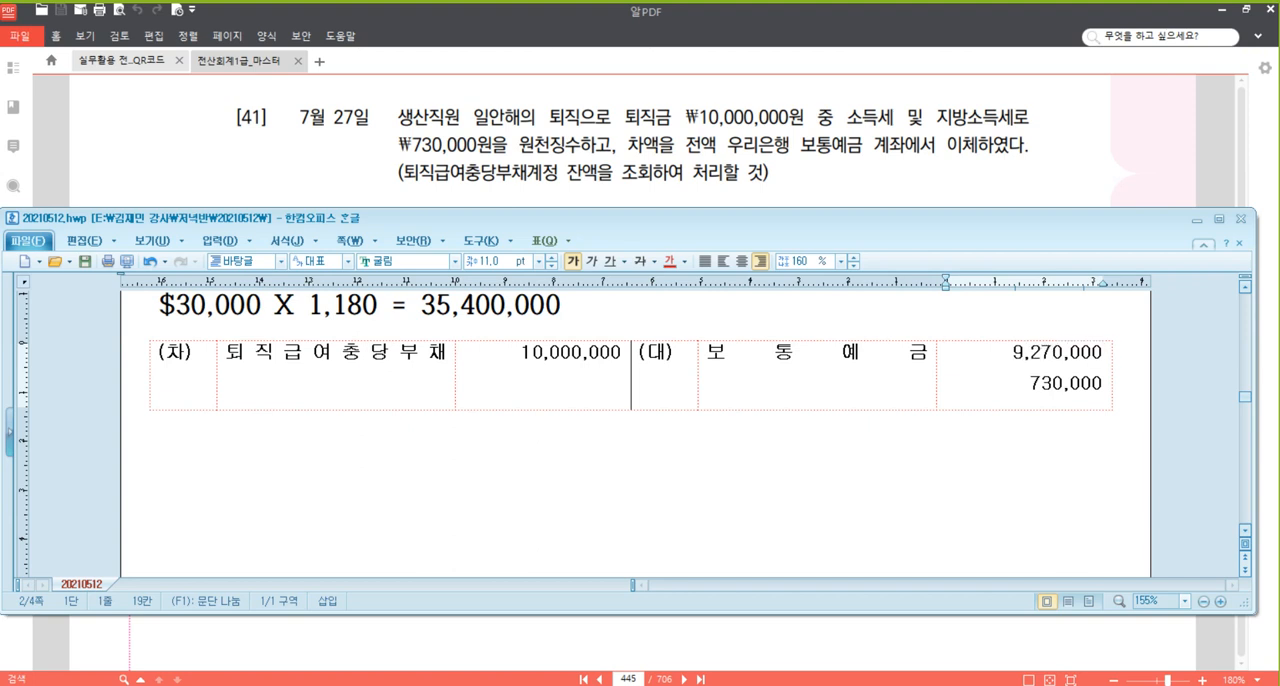
# Add 예수금 as the second (대) account of the 7/27 entry and leave the table.
pyautogui.press('Home')
pyautogui.press('Left')
pyautogui.press('Return')
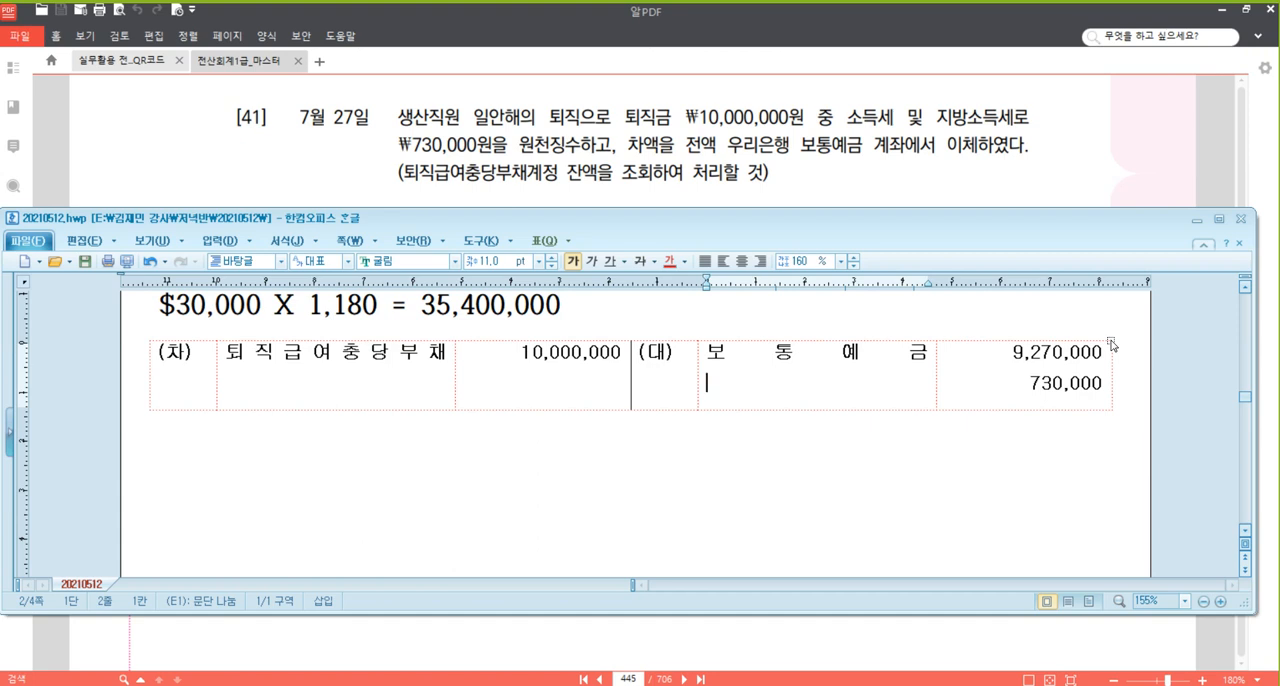
pyautogui.write('예수금')
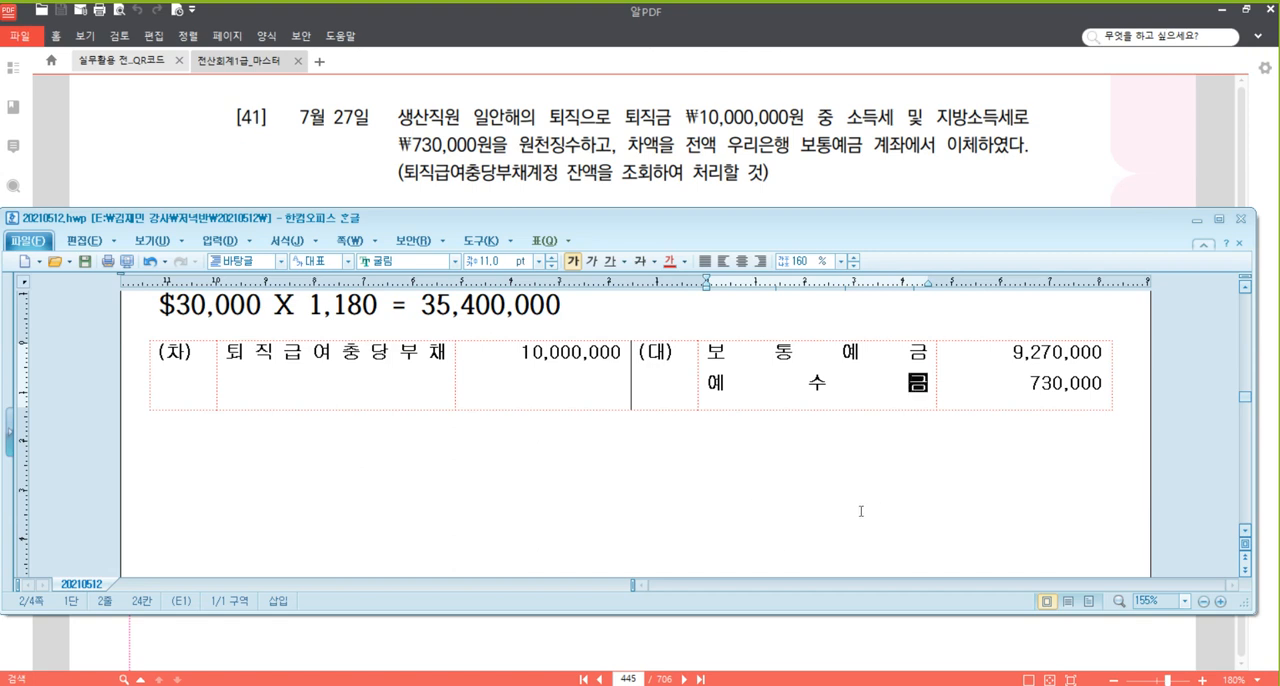
pyautogui.click(680, 477)
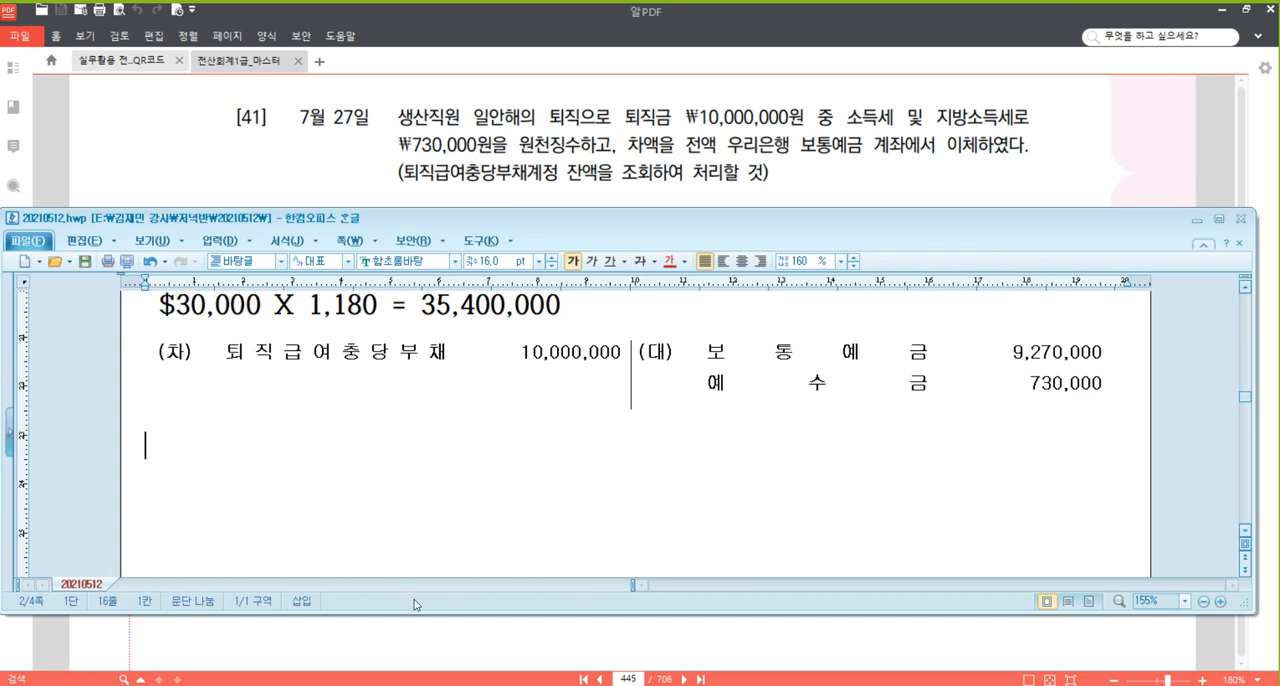
# Switch to KcLep, close the 합계잔액시산표, and set the month of 일반전표입력 to 07.
pyautogui.moveTo(366, 684)
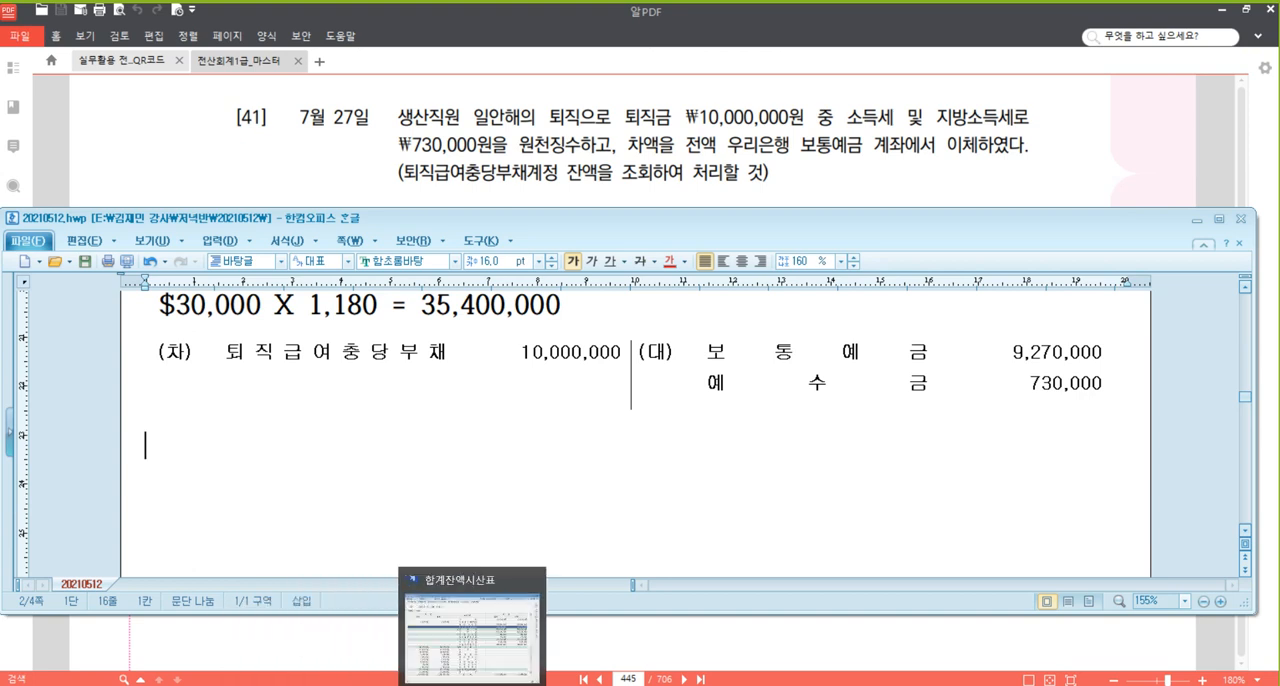
pyautogui.click(470, 640)
pyautogui.press('Escape')
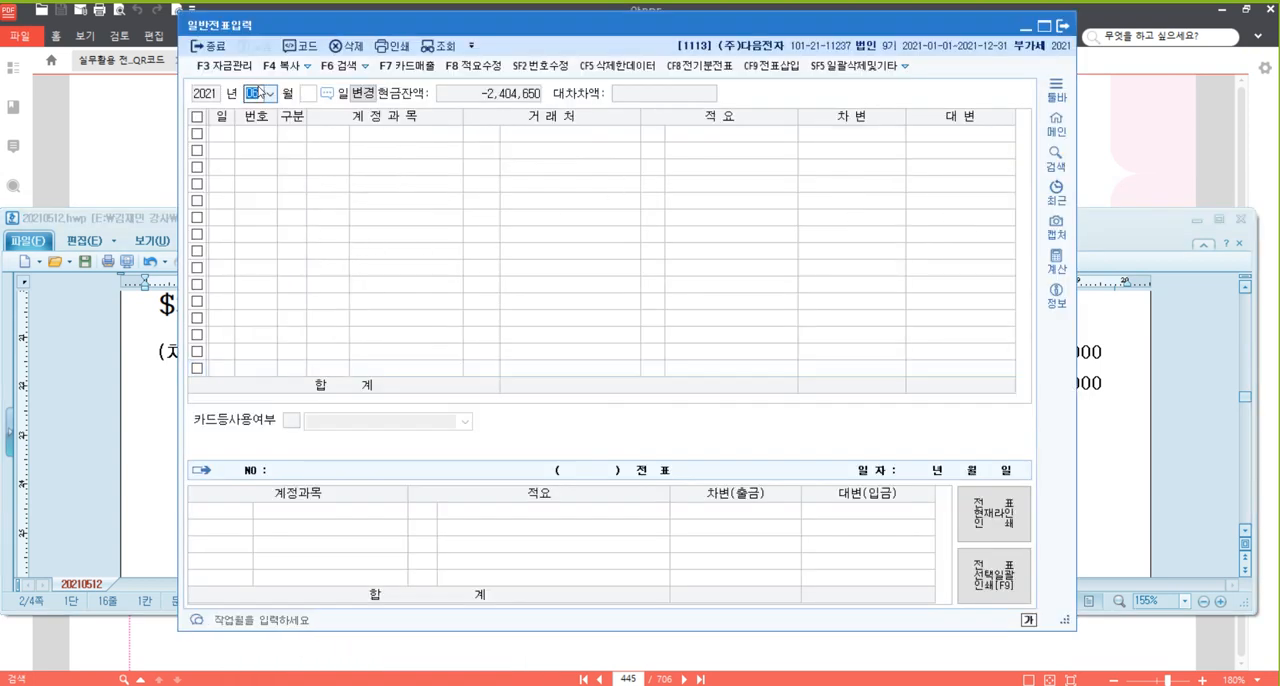
pyautogui.write('07')
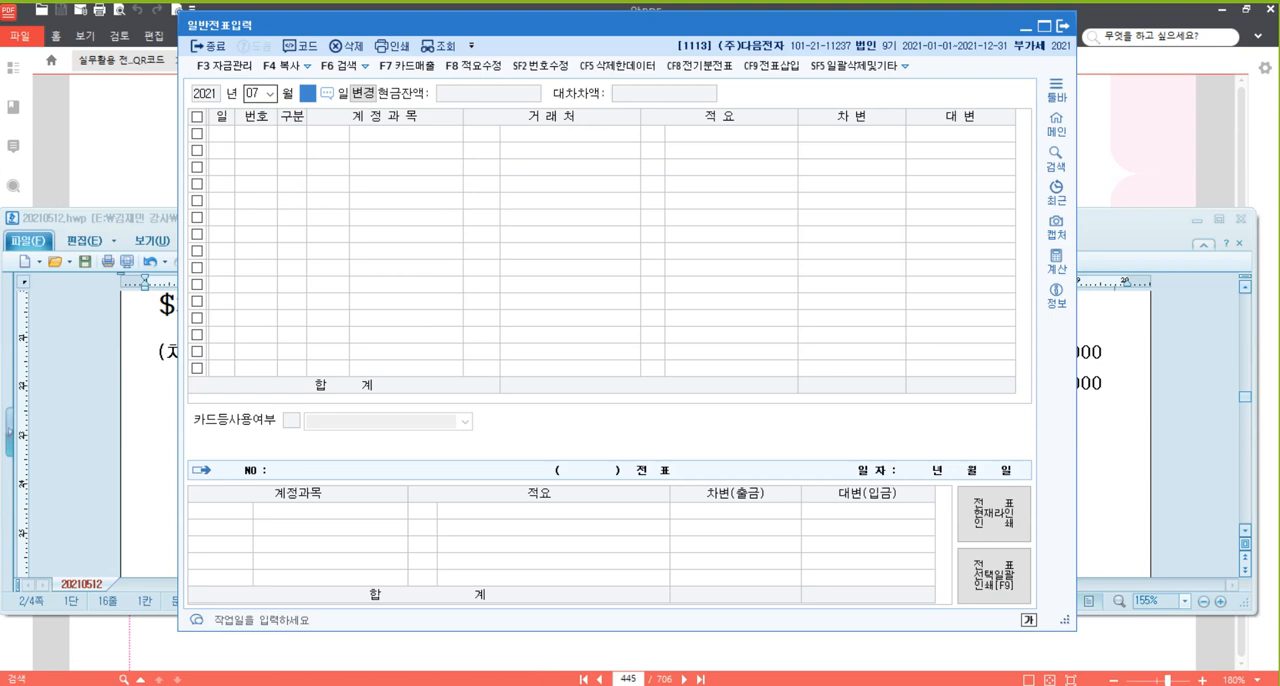
pyautogui.press('Return')
# Enter the first 7/1 line as a debit (차변) to 특정현금과예금 with 우리은행 as 거래처 for 10,000,000.
pyautogui.write('1')
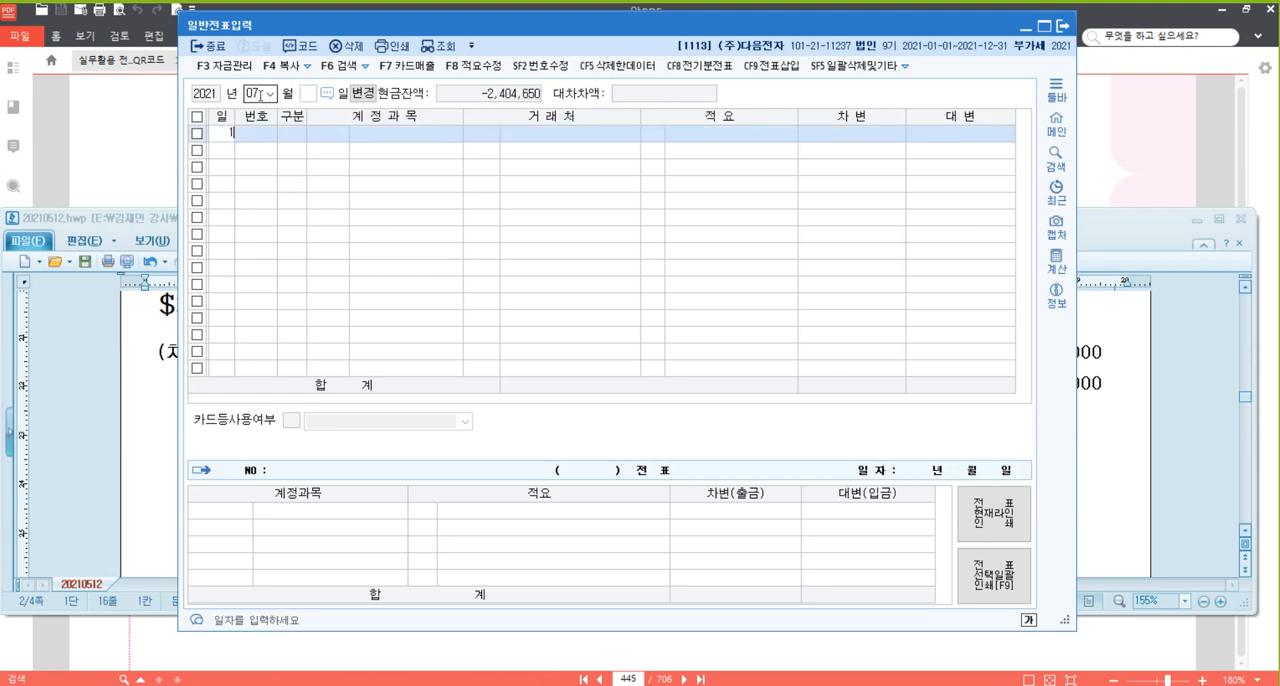
pyautogui.press('Return')
pyautogui.write('3')
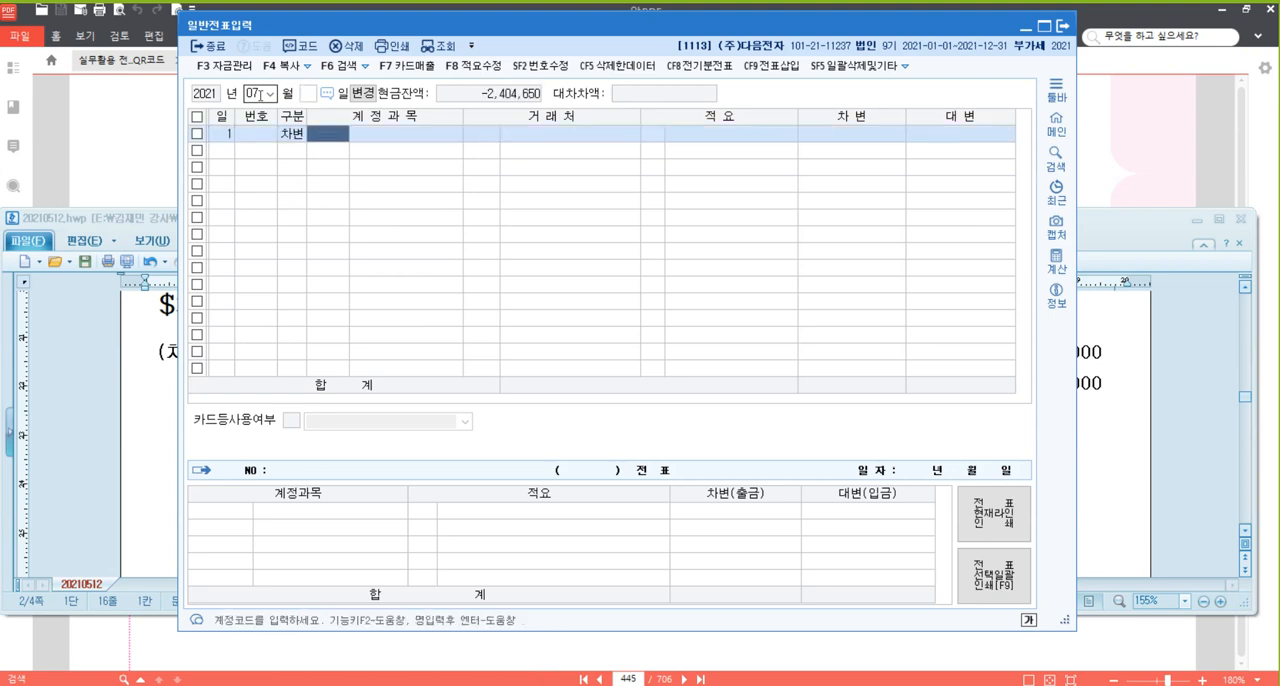
pyautogui.write('특정')
pyautogui.press('Return')
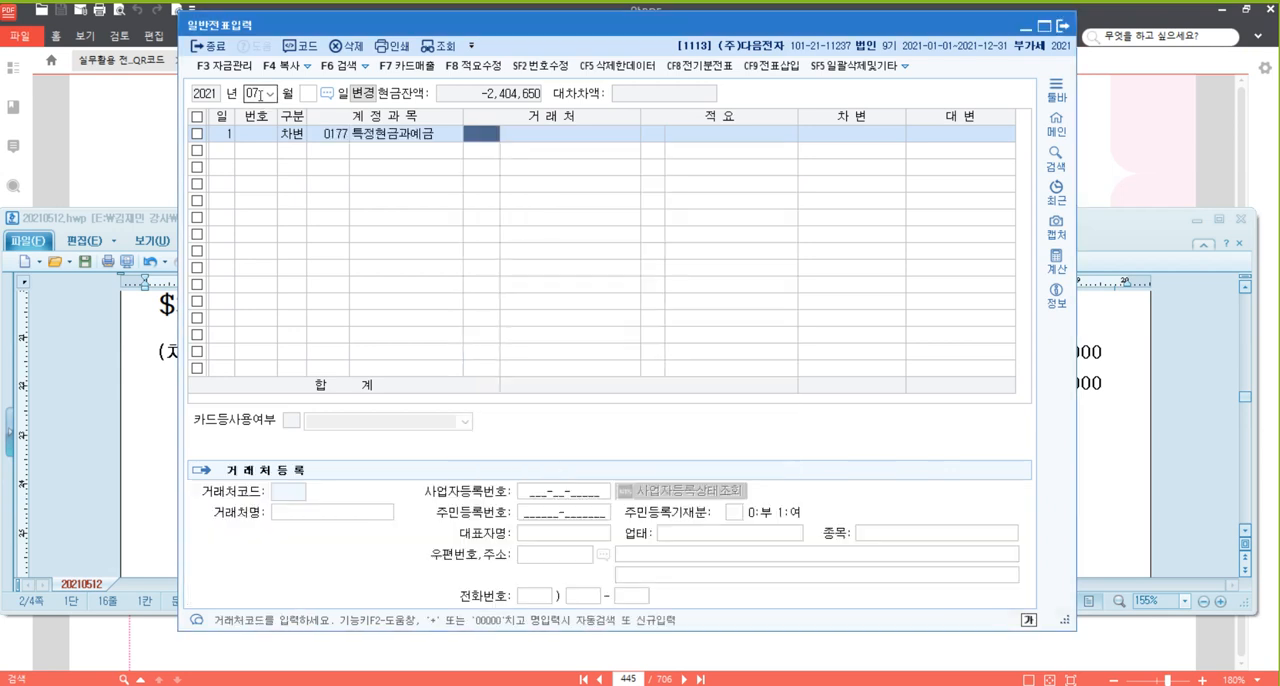
pyautogui.write('우리')
pyautogui.press('Return')
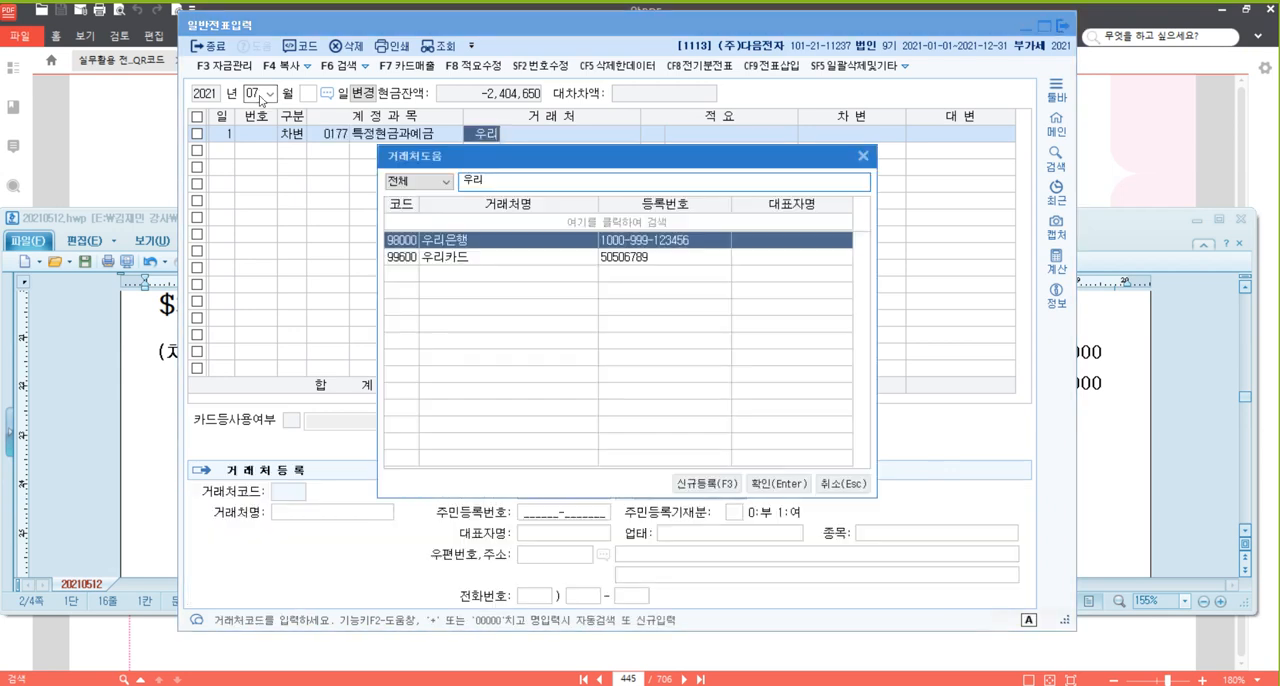
pyautogui.press('Return')
pyautogui.press('Return')
pyautogui.press('Return')
pyautogui.write('10000000')
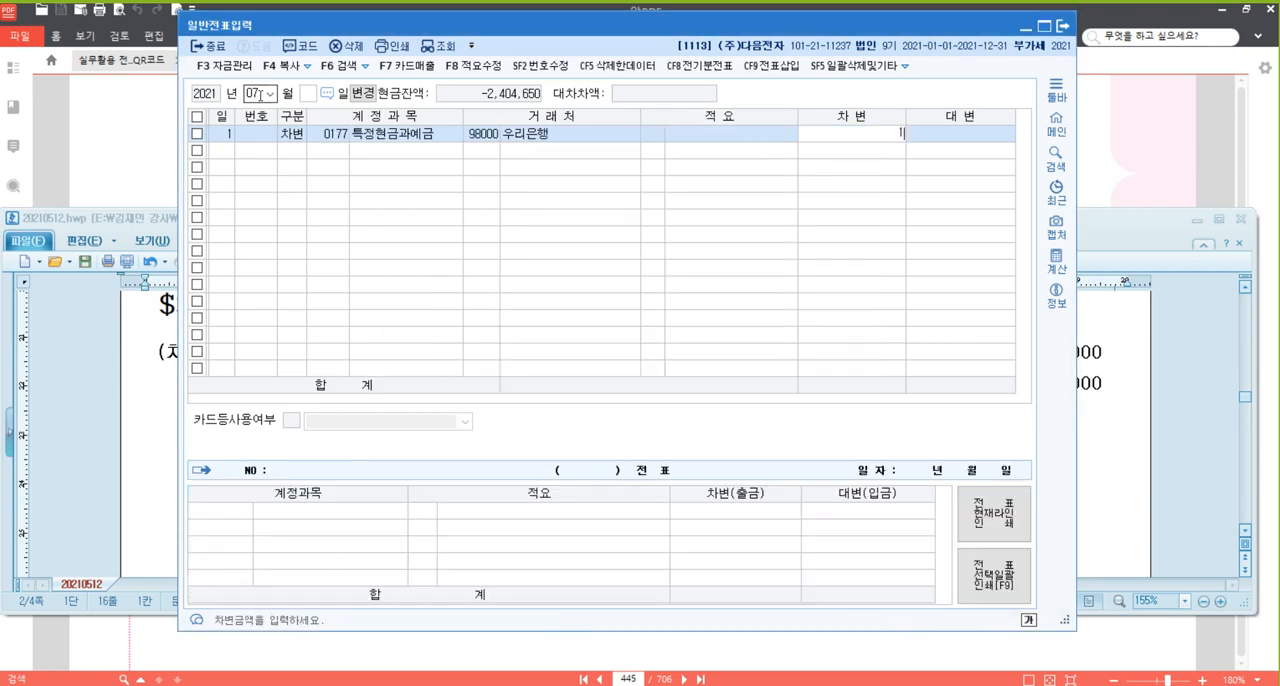
pyautogui.press('Return')
# Add a second 7/1 debit (차변) line for 당좌예금 (102) with the amount 1,000,000.
pyautogui.write('3')
pyautogui.press('Return')
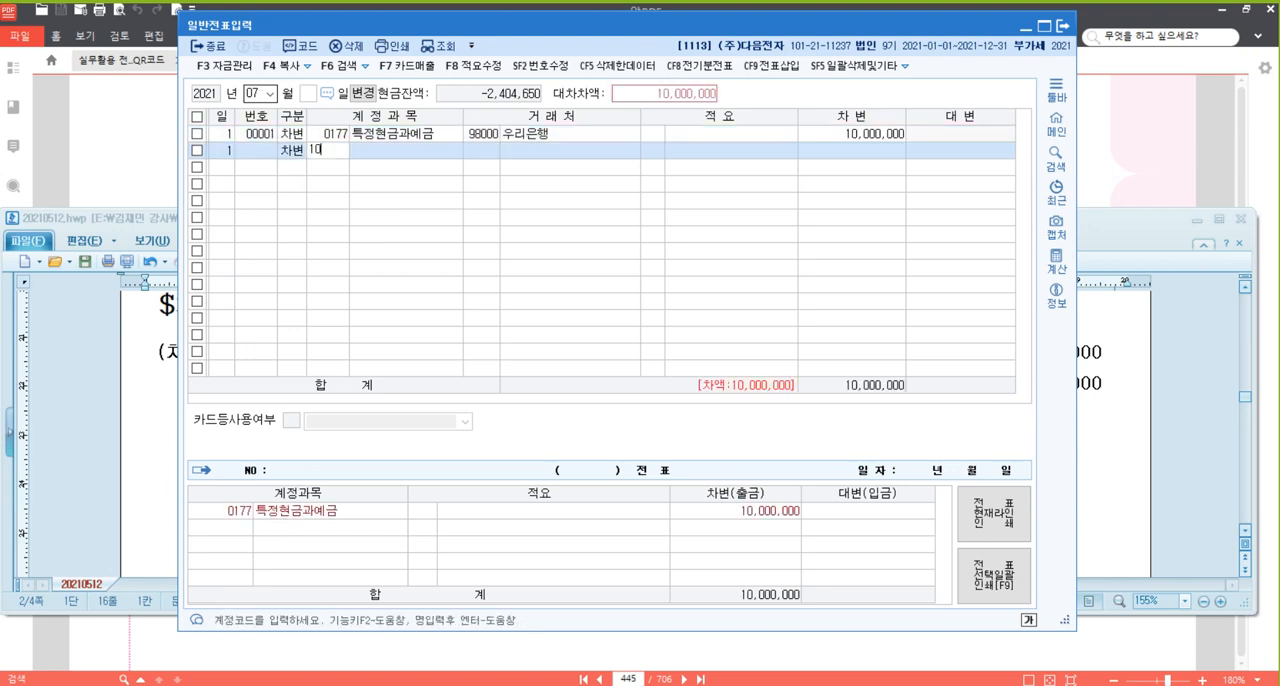
pyautogui.write('102')
pyautogui.press('Return')
pyautogui.press('Return')
# Balance the 7/1 voucher with a credit (대변) line for 보통예금 (103) of 11,000,000.
pyautogui.press('Return')
pyautogui.write('1000000')
pyautogui.press('Return')
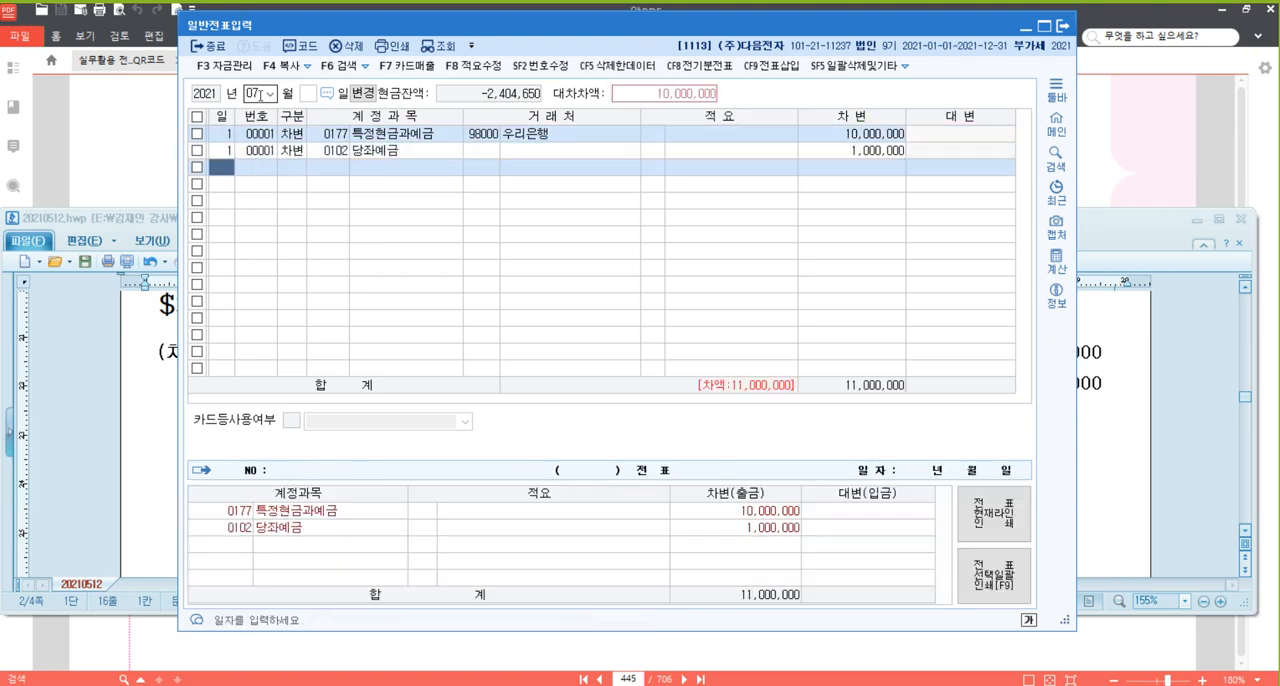
pyautogui.write('4')
pyautogui.press('Return')
pyautogui.write('103')
pyautogui.press('Return')
pyautogui.press('Return')
pyautogui.press('Return')
pyautogui.press('Return')
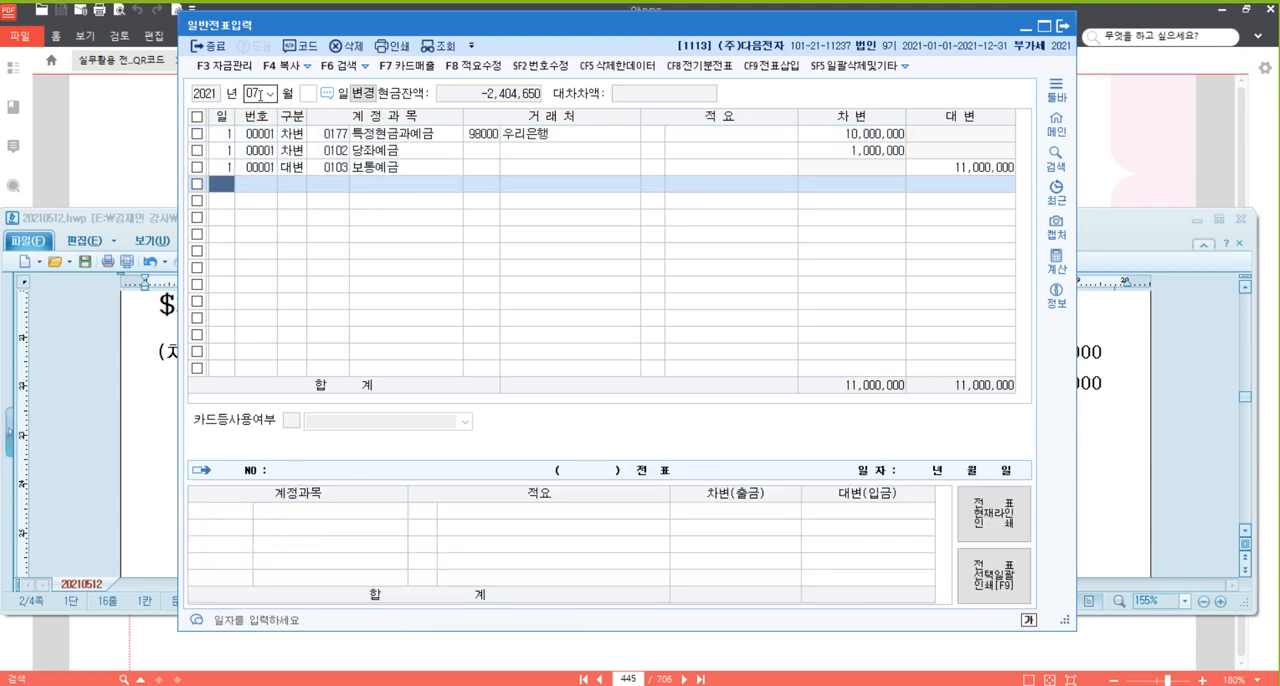
# Enter a 7/3 debit (차변) line for 투자부동산 (0183) with the amount 50,000,000.
pyautogui.write('3')
pyautogui.press('Return')
pyautogui.write('3')
pyautogui.press('Return')
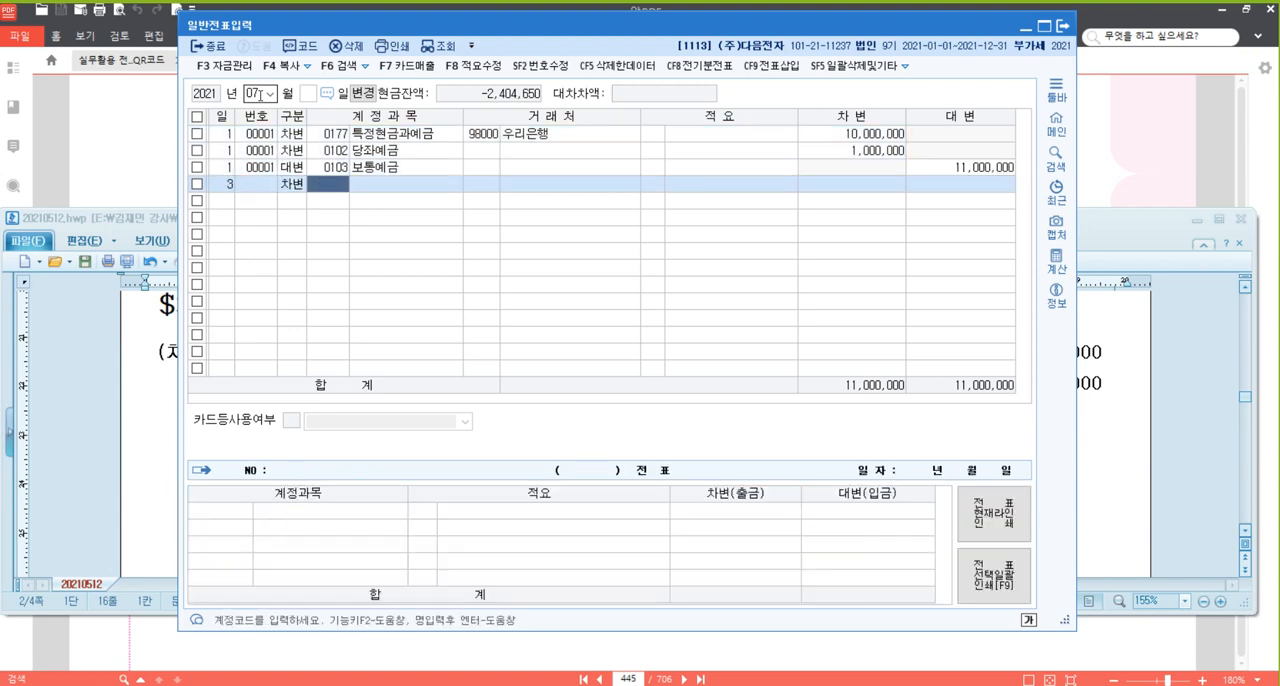
pyautogui.write('투자')
pyautogui.press('Return')
pyautogui.press('Down')
pyautogui.press('Return')
pyautogui.press('Return')
pyautogui.press('Return')
pyautogui.press('Return')
pyautogui.press('Return')
pyautogui.write('50000000')
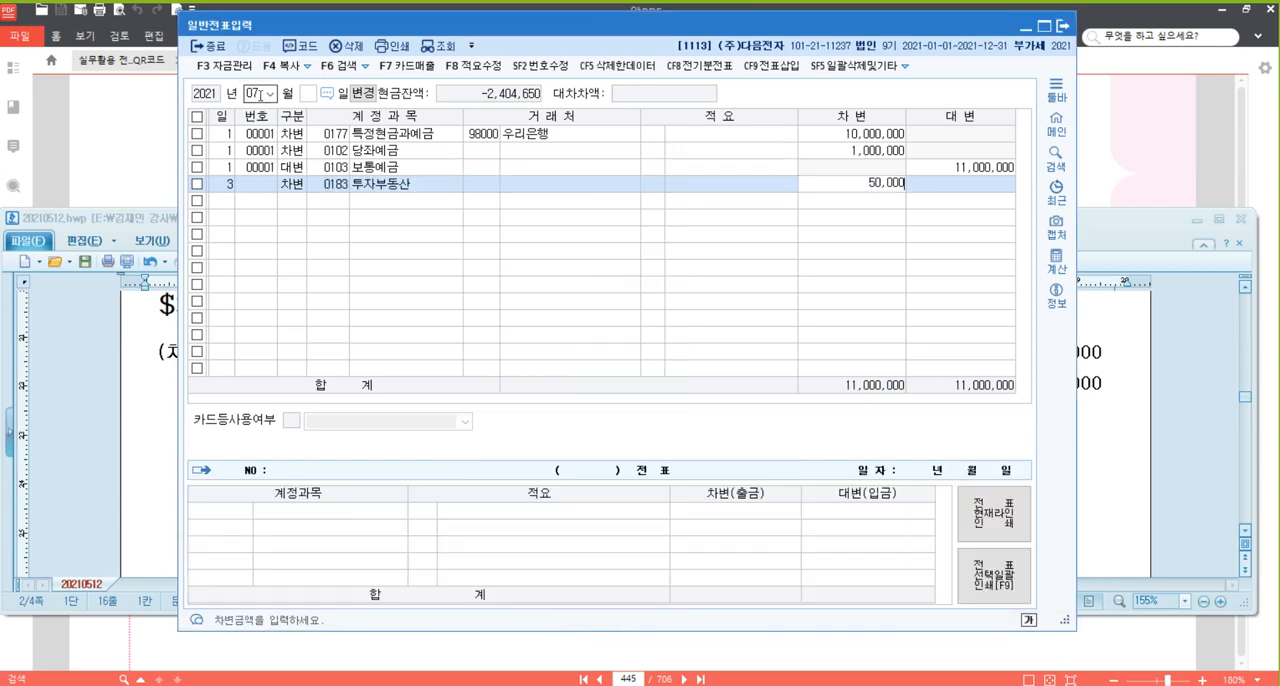
pyautogui.press('Return')
# Add the 7/3 credit (대변) line for 미지급금 (253) with (주)현대전자 as 거래처 for 50,000,000.
pyautogui.write('4')
pyautogui.press('Return')
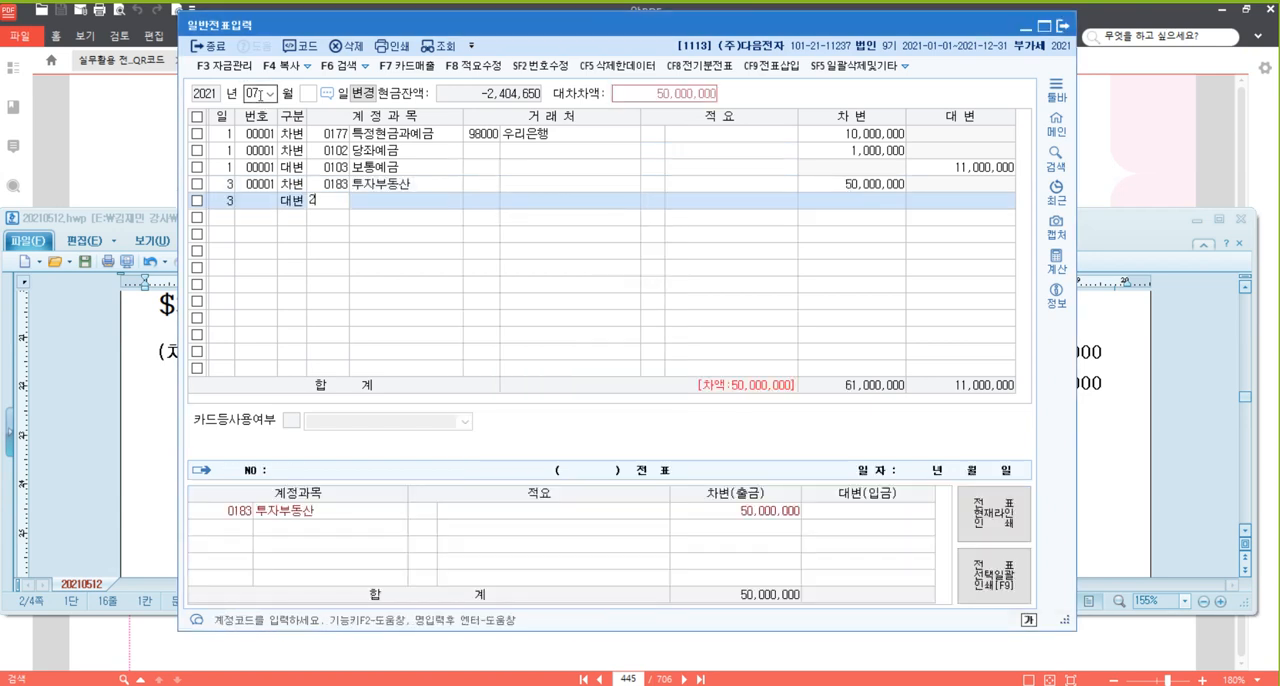
pyautogui.write('253')
pyautogui.press('Return')
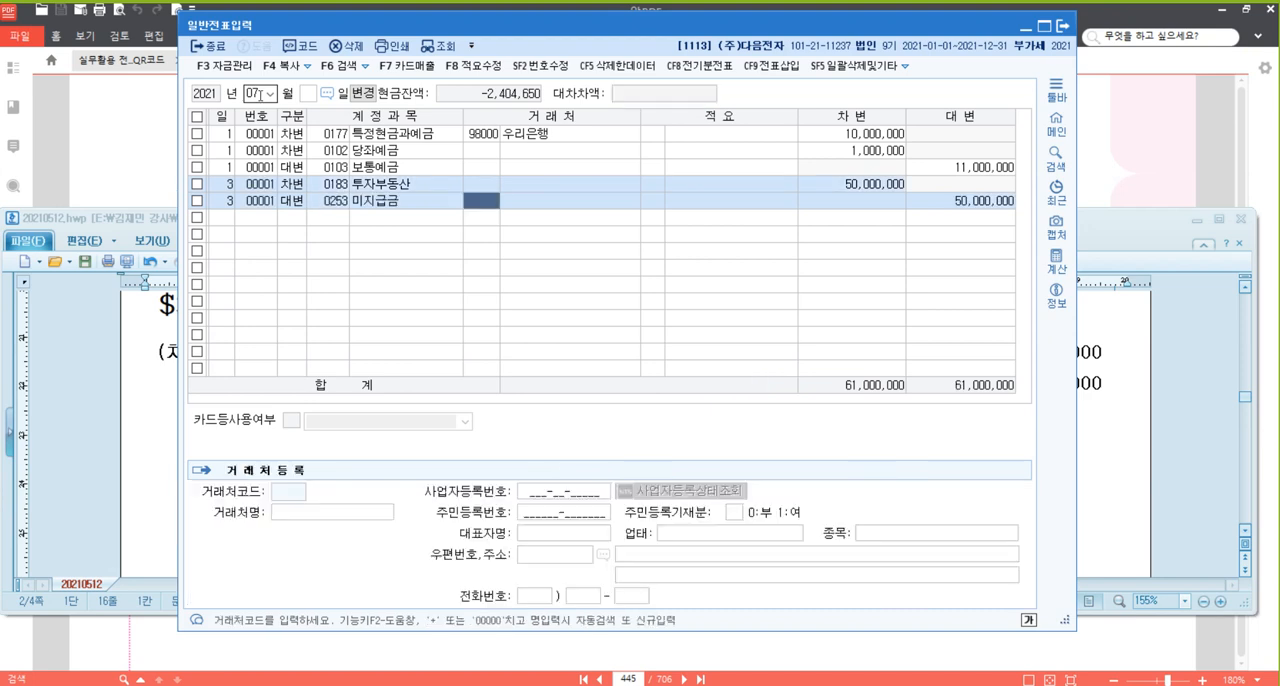
pyautogui.write('현')
pyautogui.press('Return')
# Enter a 7/11 debit (차변) line for 재해손실 (0961) with the amount 4,000,000.
pyautogui.press('Return')
pyautogui.press('Return')
pyautogui.press('Return')
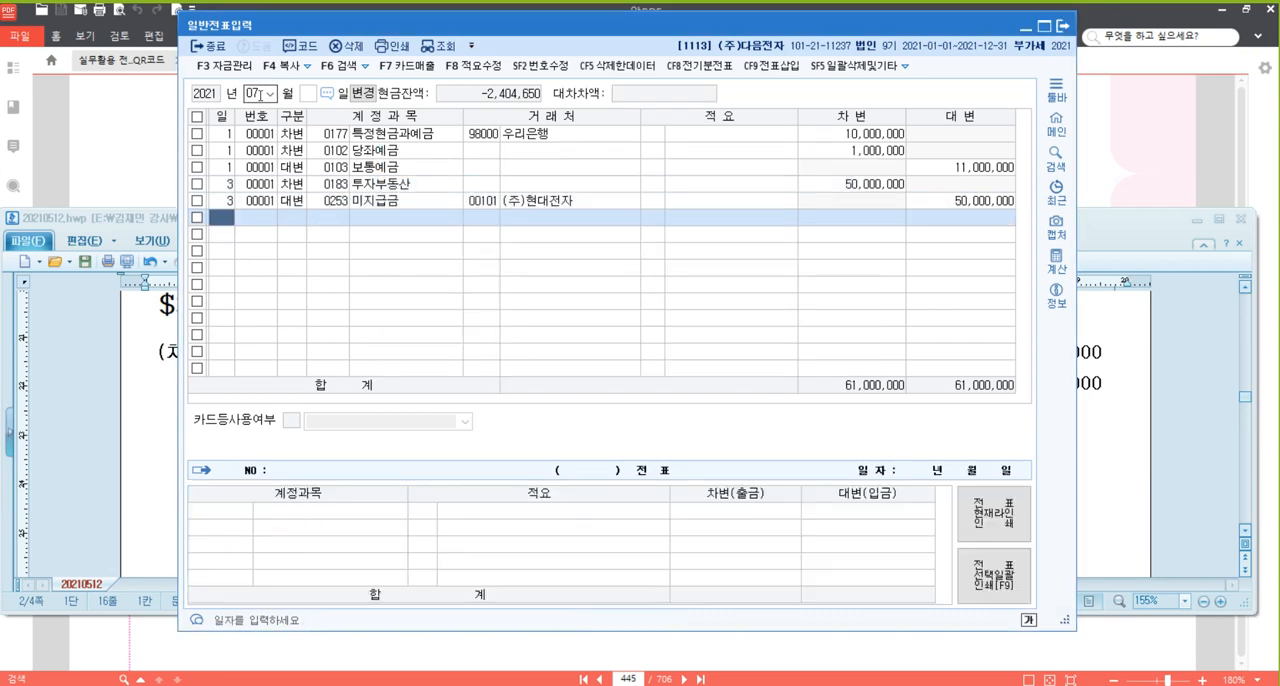
pyautogui.write('11')
pyautogui.press('Return')
pyautogui.write('3')
pyautogui.press('Return')
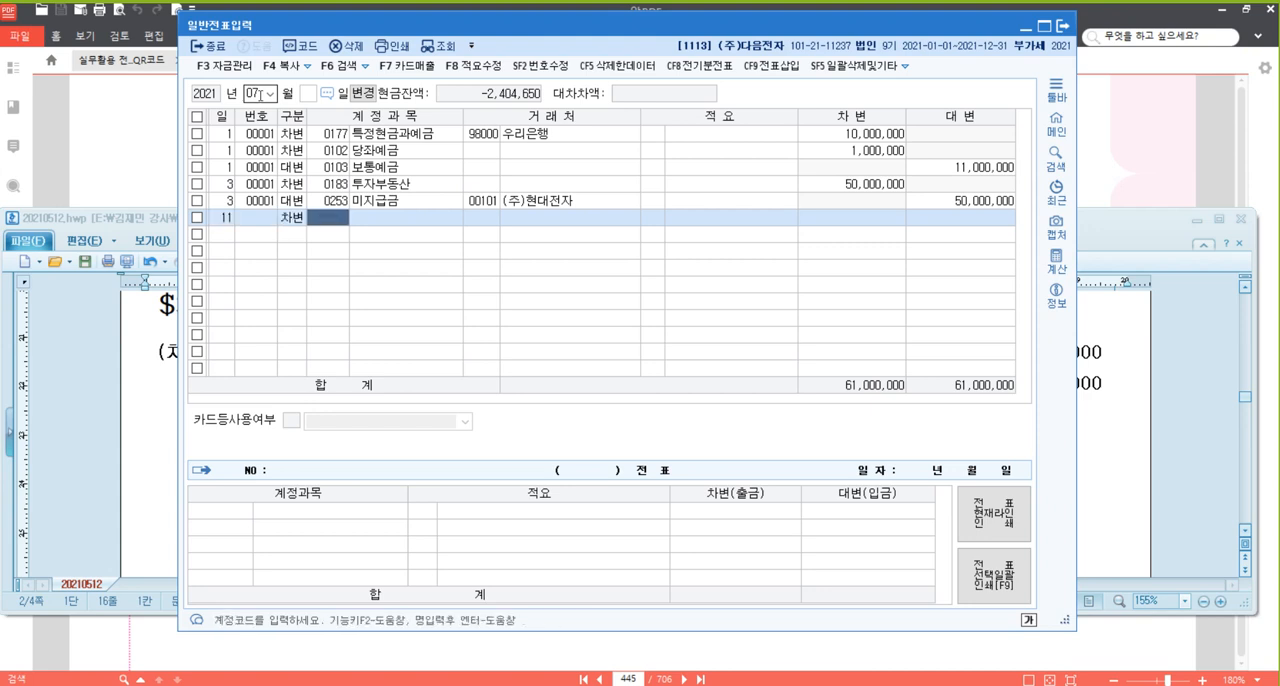
pyautogui.write('재해')
pyautogui.press('Return')
pyautogui.press('Return')
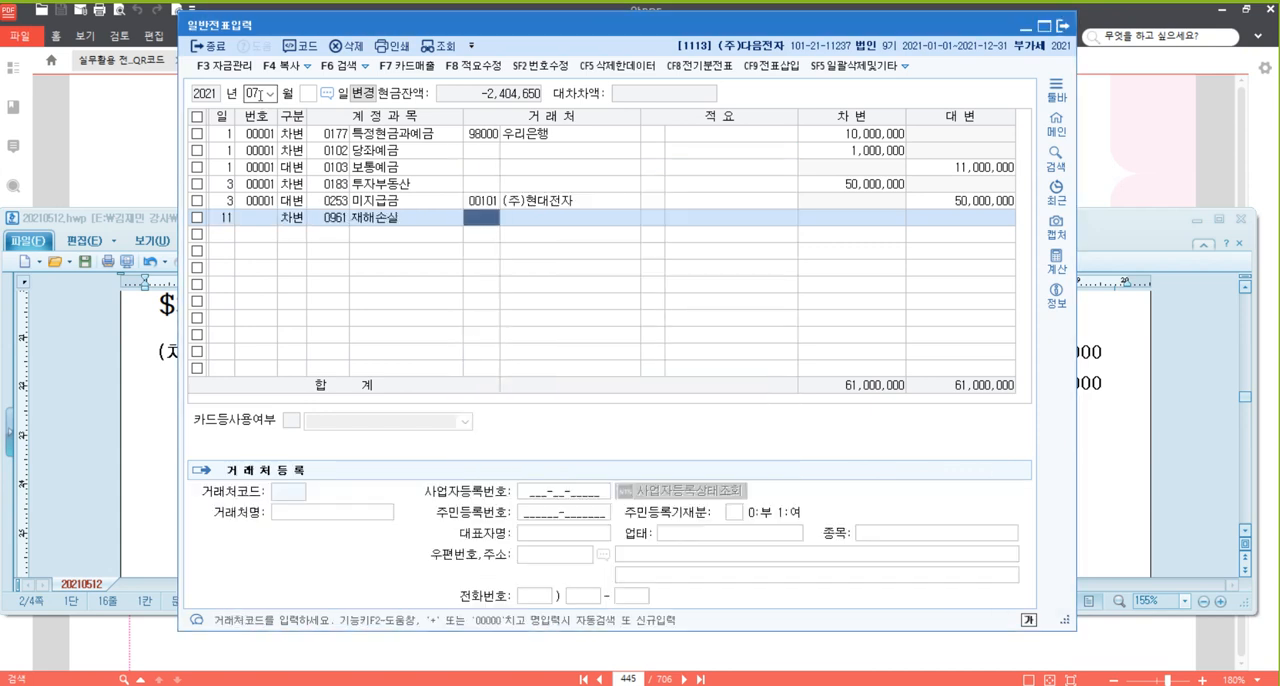
pyautogui.press('Return')
pyautogui.press('Return')
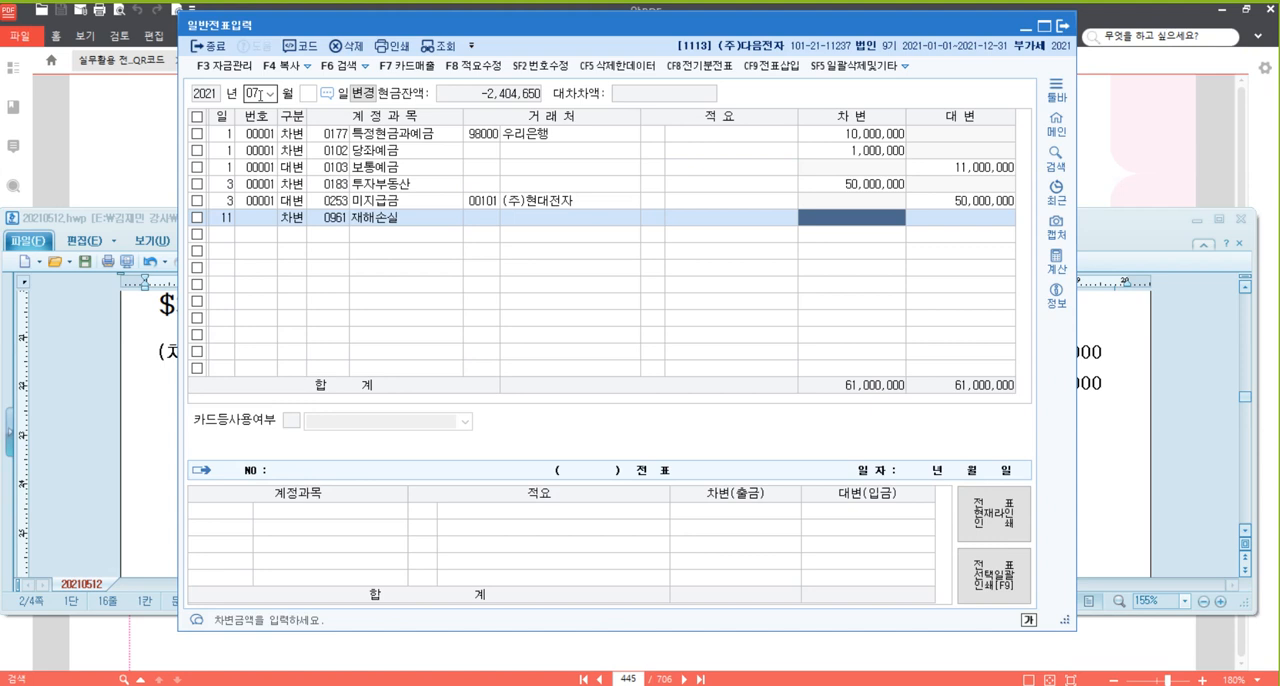
pyautogui.write('4000000')
pyautogui.press('Return')
# Add the 7/11 credit (대변) line for 원재료 (153) of 4,000,000 with 적요 8, 타계정으로 대체액 원가명세서 반영분.
pyautogui.write('4')
pyautogui.press('Return')
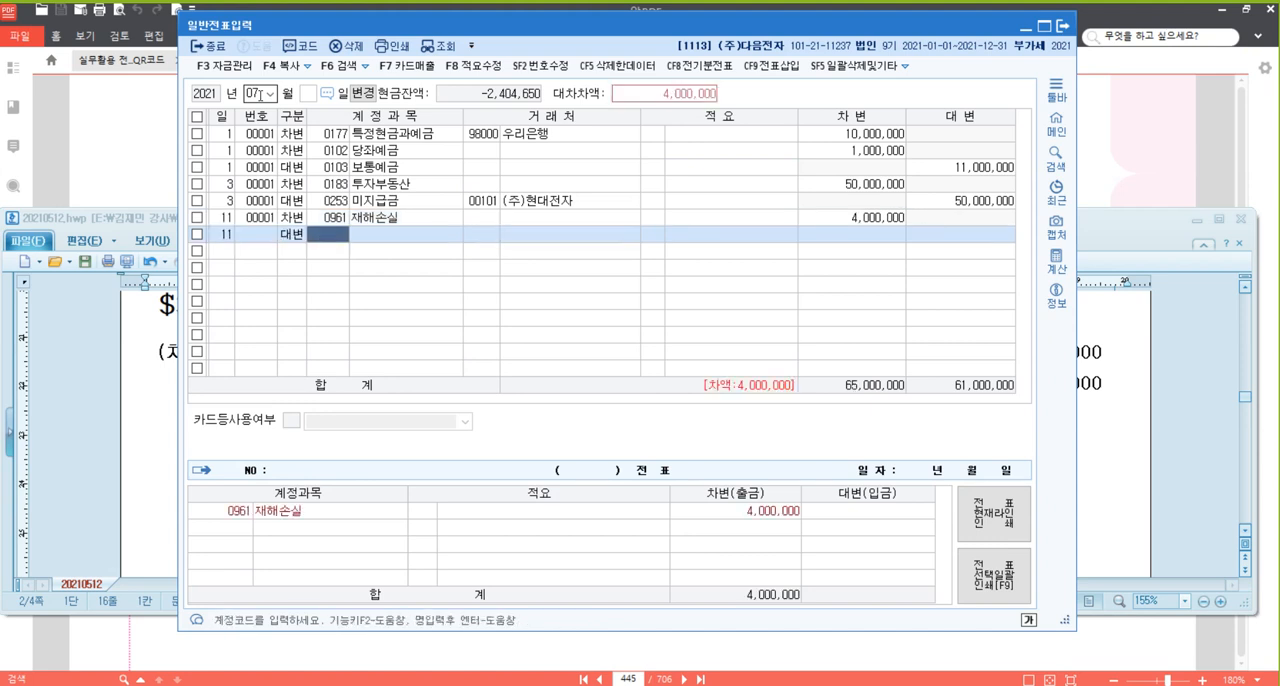
pyautogui.write('153')
pyautogui.press('Return')
pyautogui.press('Return')
pyautogui.press('Return')
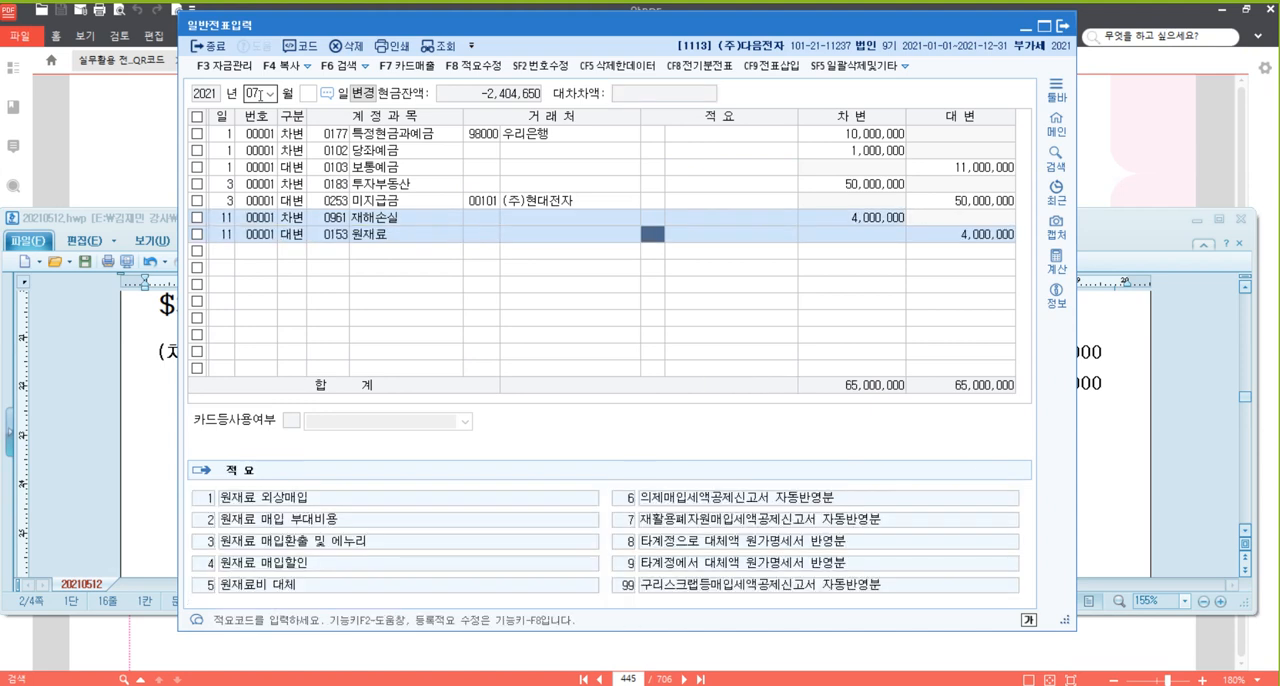
pyautogui.write('8')
pyautogui.press('Return')
pyautogui.press('Return')
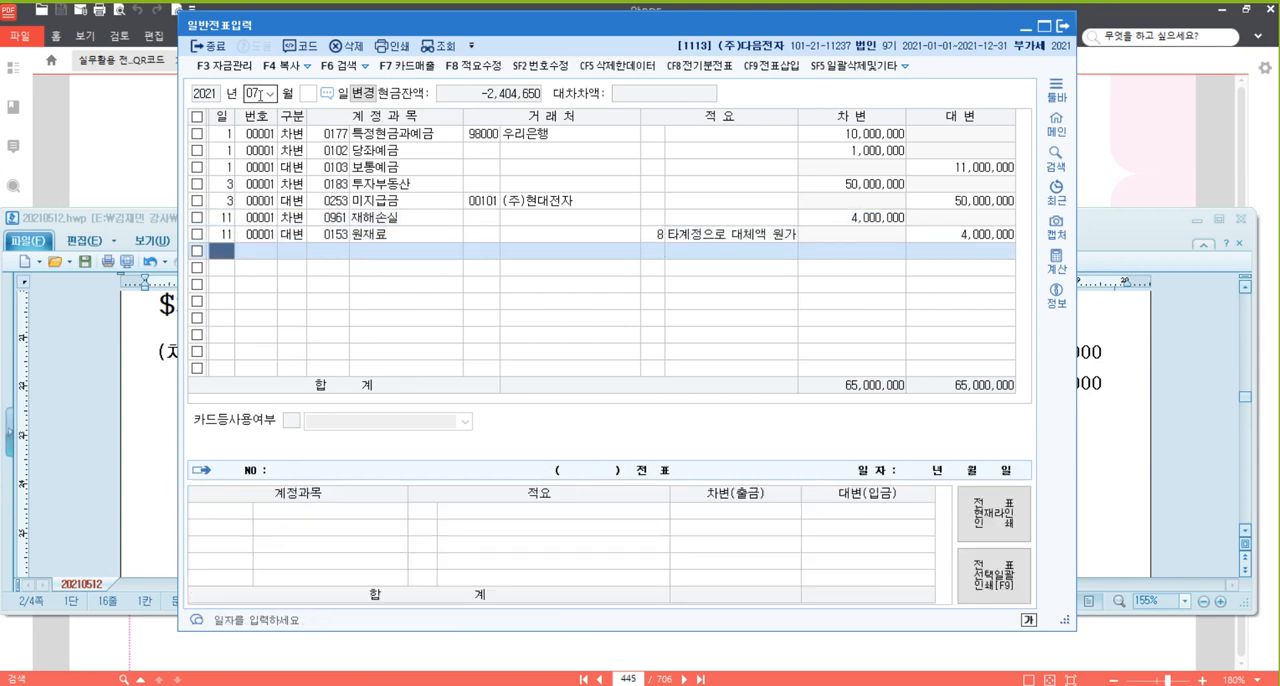
# Enter a 7/16 credit (대변) line for 단기매매증권 (107) with the amount 3,500,000.
pyautogui.write('16')
pyautogui.press('Return')
pyautogui.write('4')
pyautogui.press('Return')
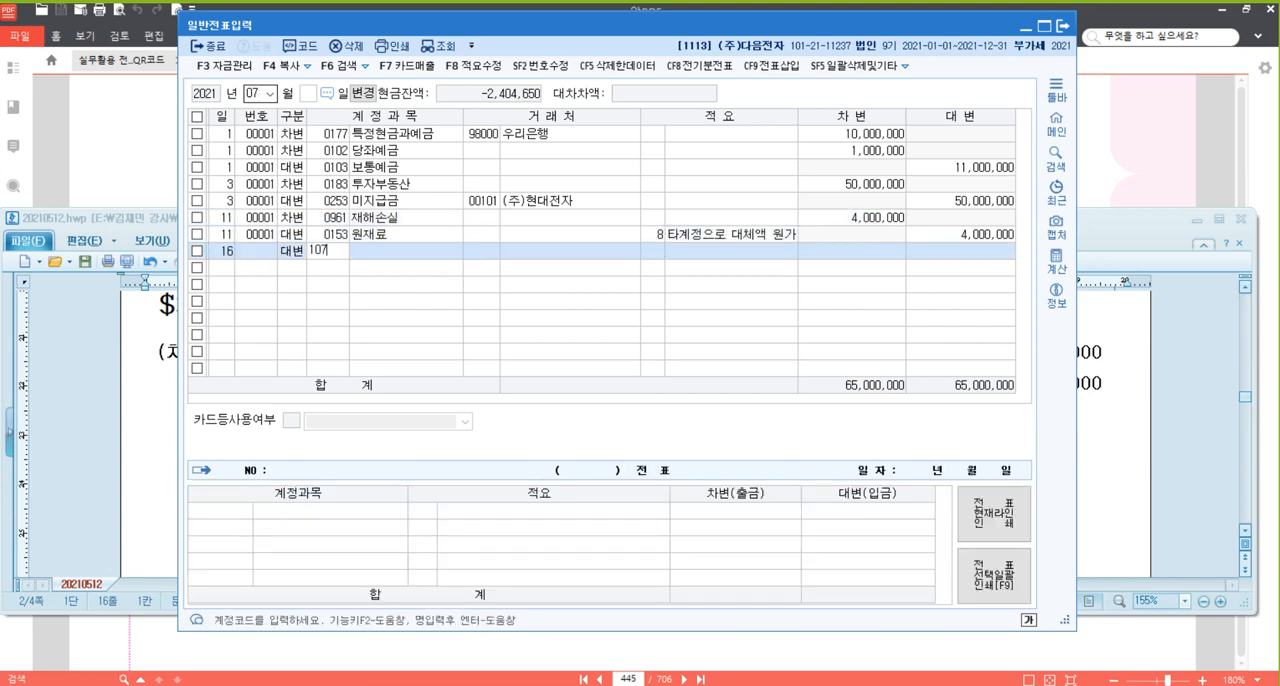
pyautogui.write('107')
pyautogui.press('Return')
pyautogui.press('Return')
pyautogui.press('Return')
pyautogui.write('3500000')
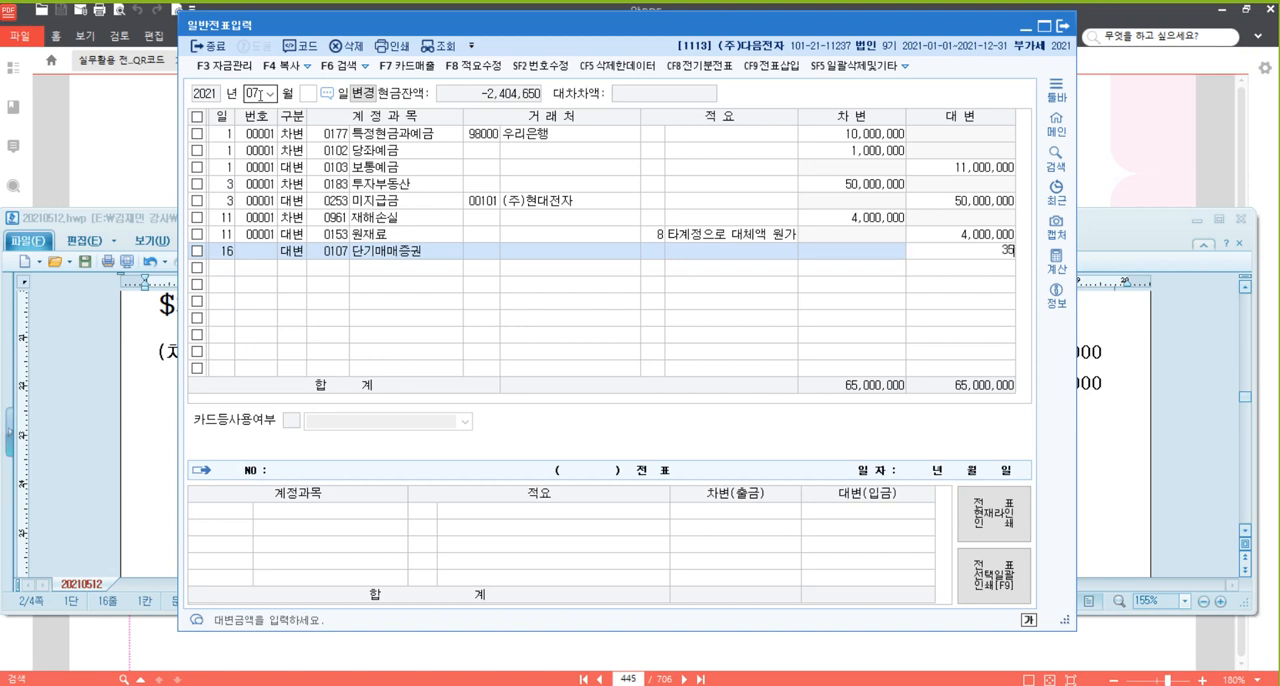
# Add a 7/16 debit (차변) line for 보통예금 (103) with the amount 4,250,000.
pyautogui.press('Return')
pyautogui.press('Return')
pyautogui.write('3')
pyautogui.press('Return')
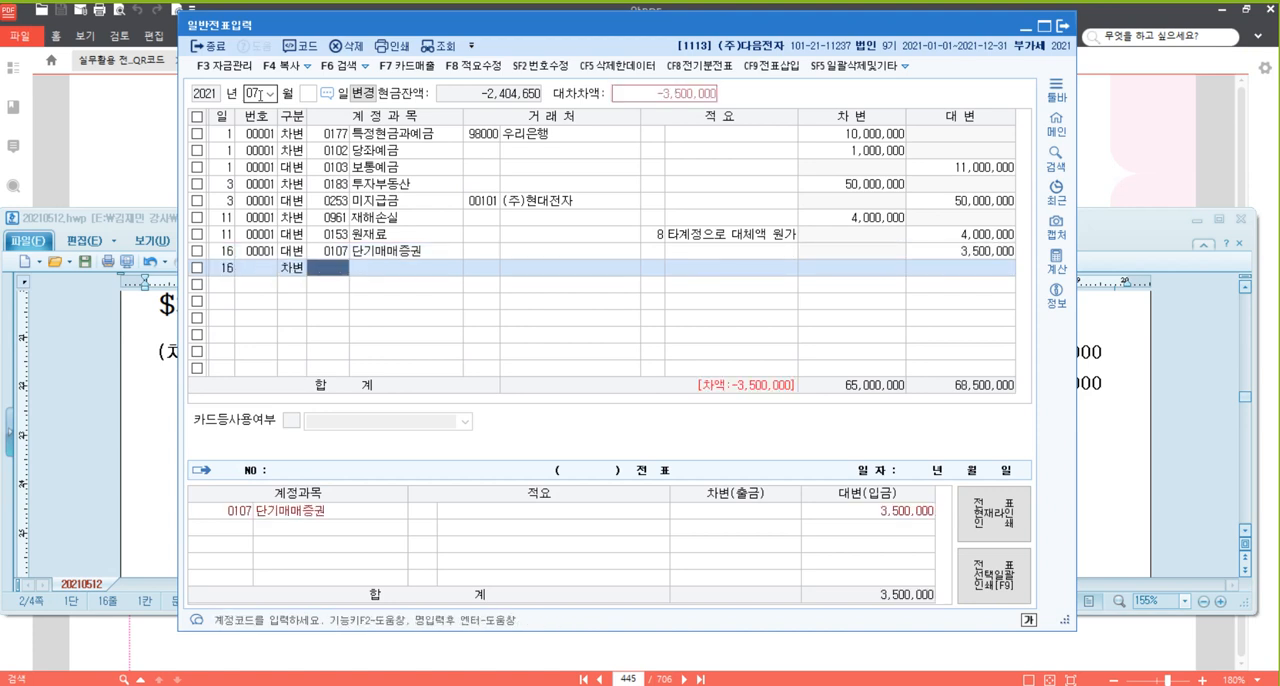
pyautogui.write('103')
pyautogui.press('Return')
pyautogui.press('Return')
pyautogui.press('Return')
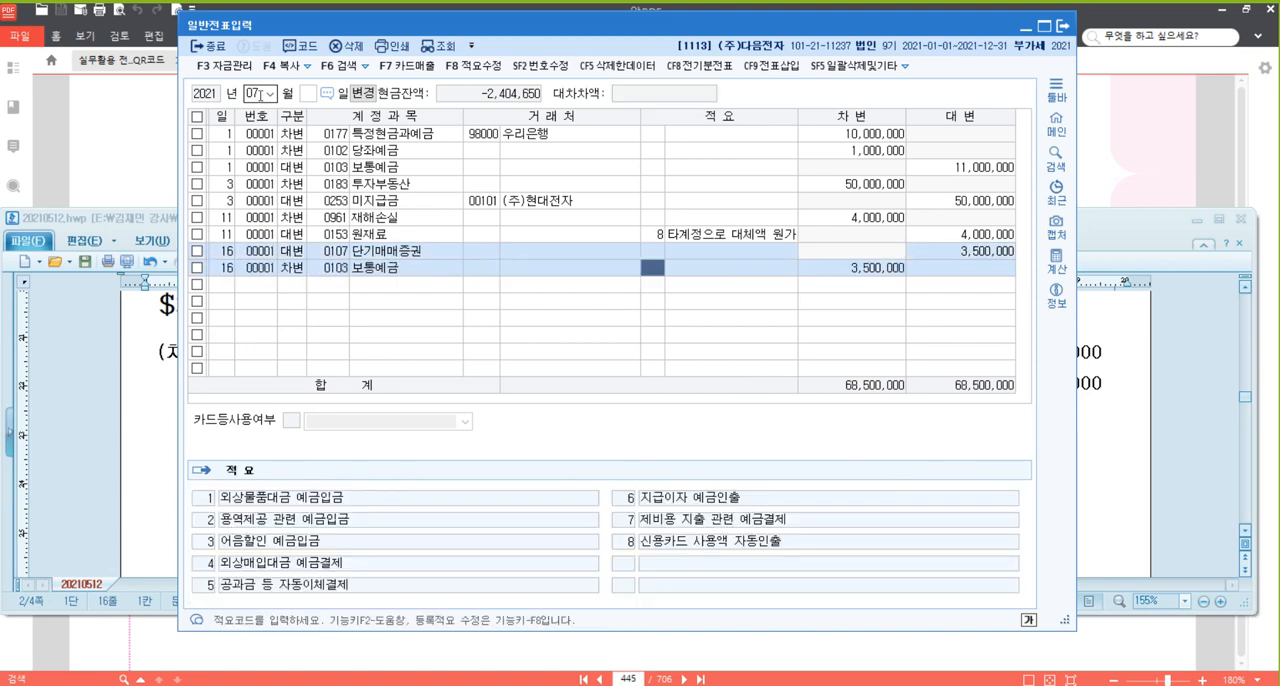
pyautogui.write('52')
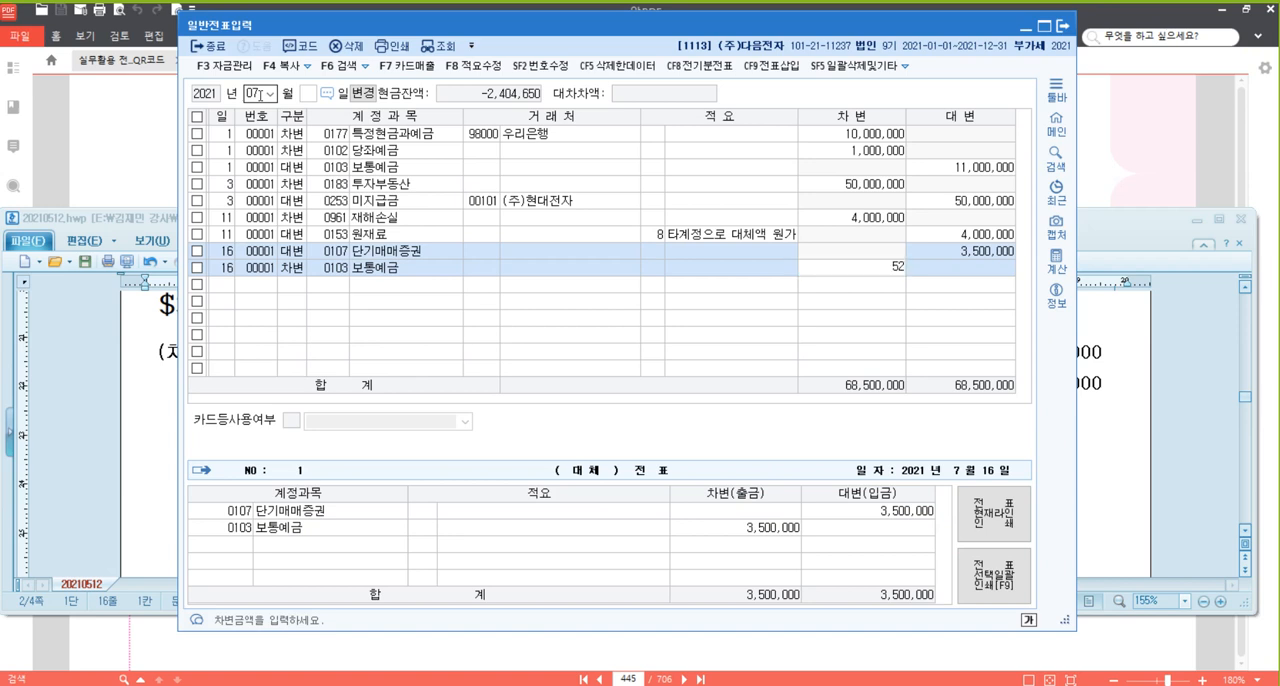
pyautogui.write('4250000')
pyautogui.press('Return')
# Balance the 7/16 voucher with a credit (대변) line for 단기투자자산처분이익 (0906) of 750,000.
pyautogui.write('4,250,000')
pyautogui.press('Return')
pyautogui.write('단기')
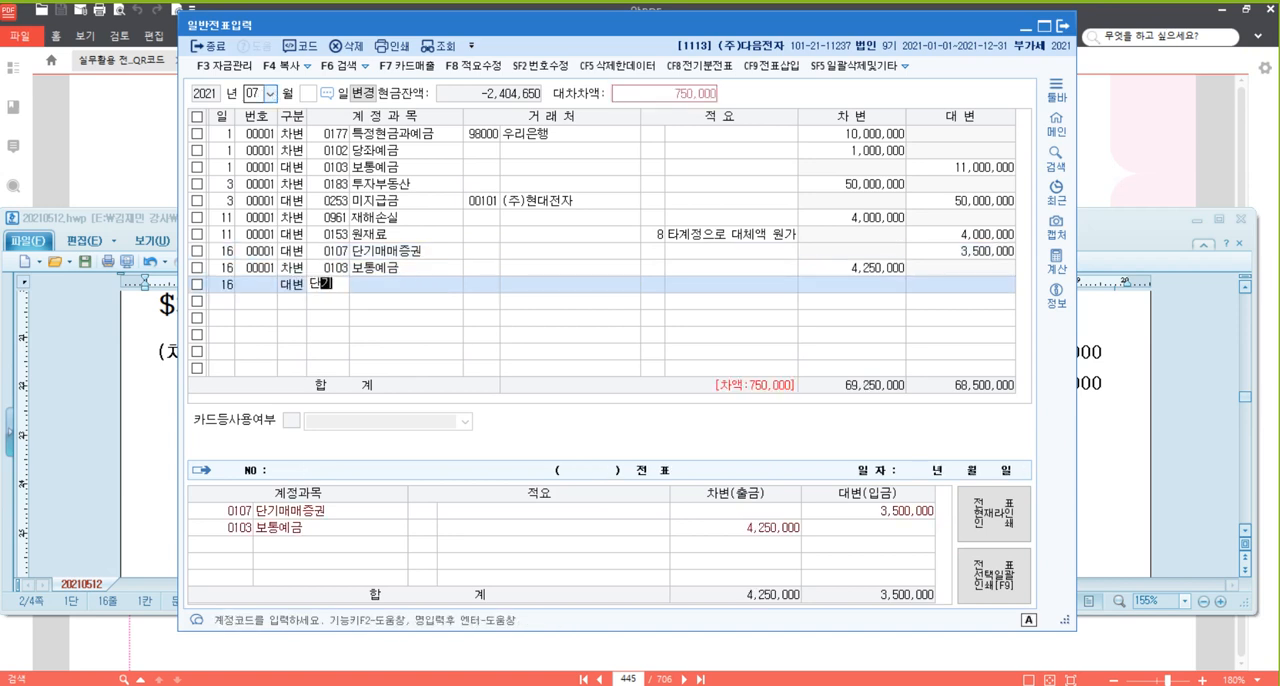
pyautogui.press('Return')
pyautogui.write('투')
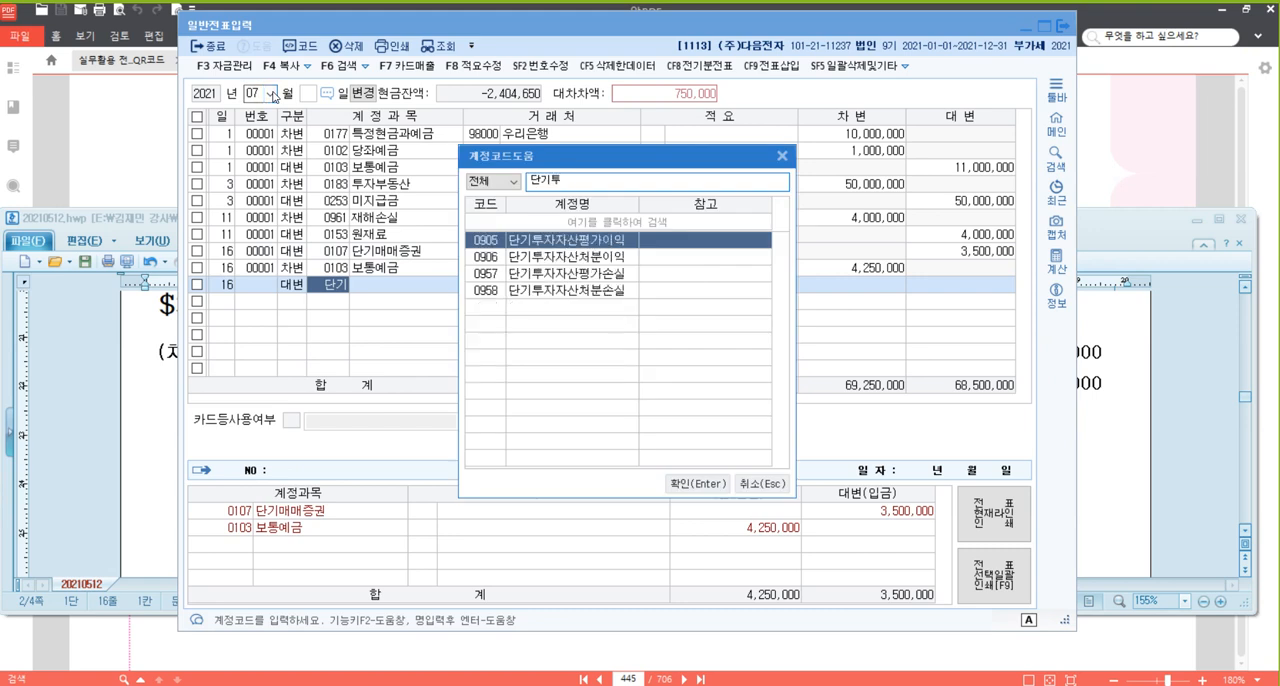
pyautogui.press('Down')
pyautogui.press('Return')
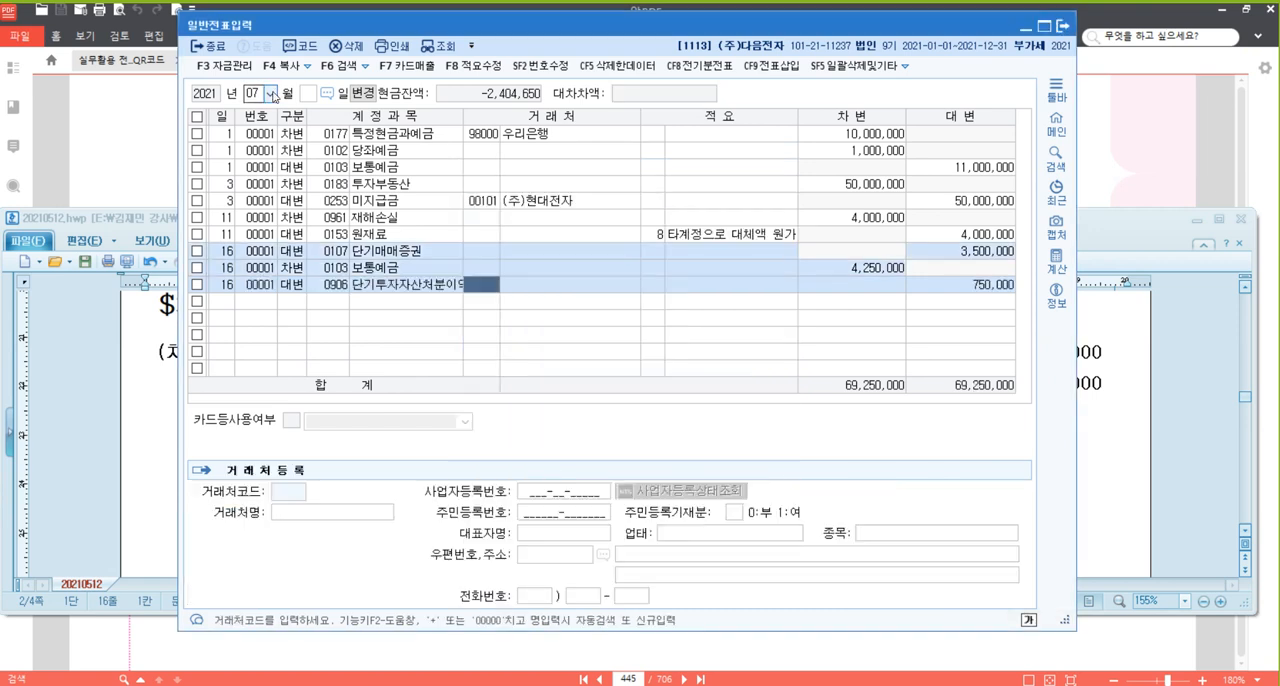
pyautogui.press('Return')
pyautogui.press('Return')
# Enter a 7/24 credit (대변) line for 외상매출금 (108) with JJang.Co.Ltd as 거래처 for 30,000,000.
pyautogui.press('Return')
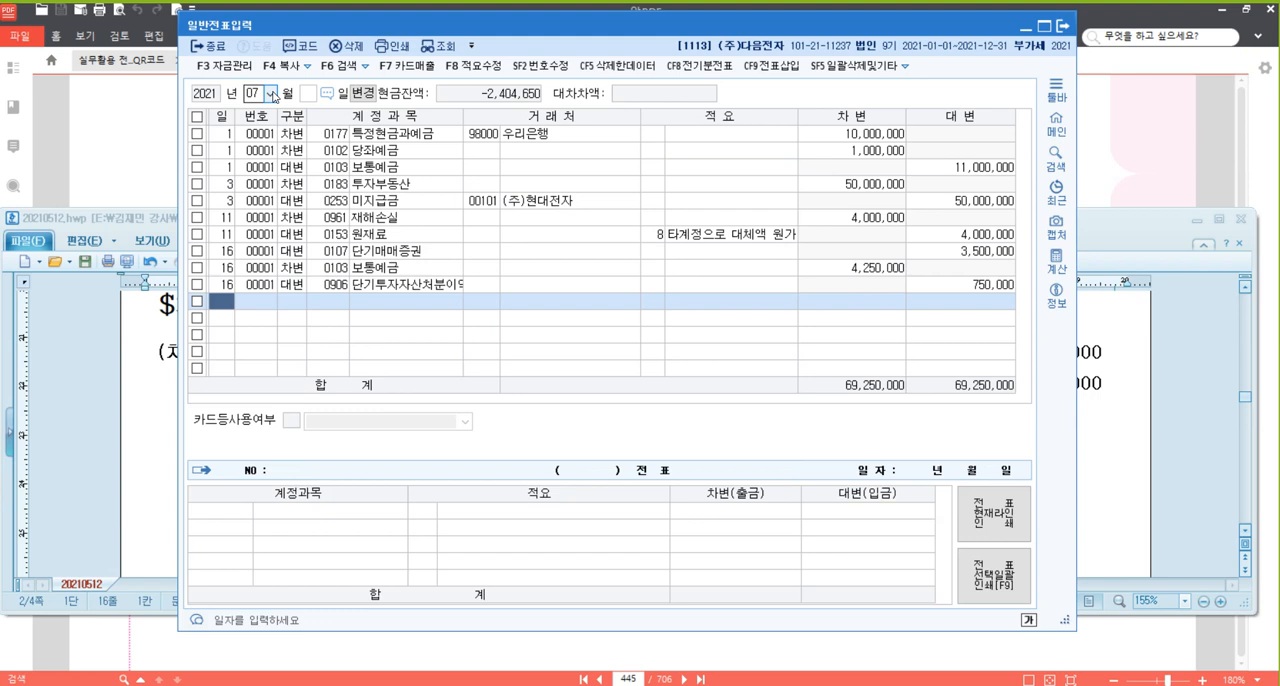
pyautogui.write('24')
pyautogui.press('Return')
pyautogui.write('4')
pyautogui.press('Return')
pyautogui.write('10')
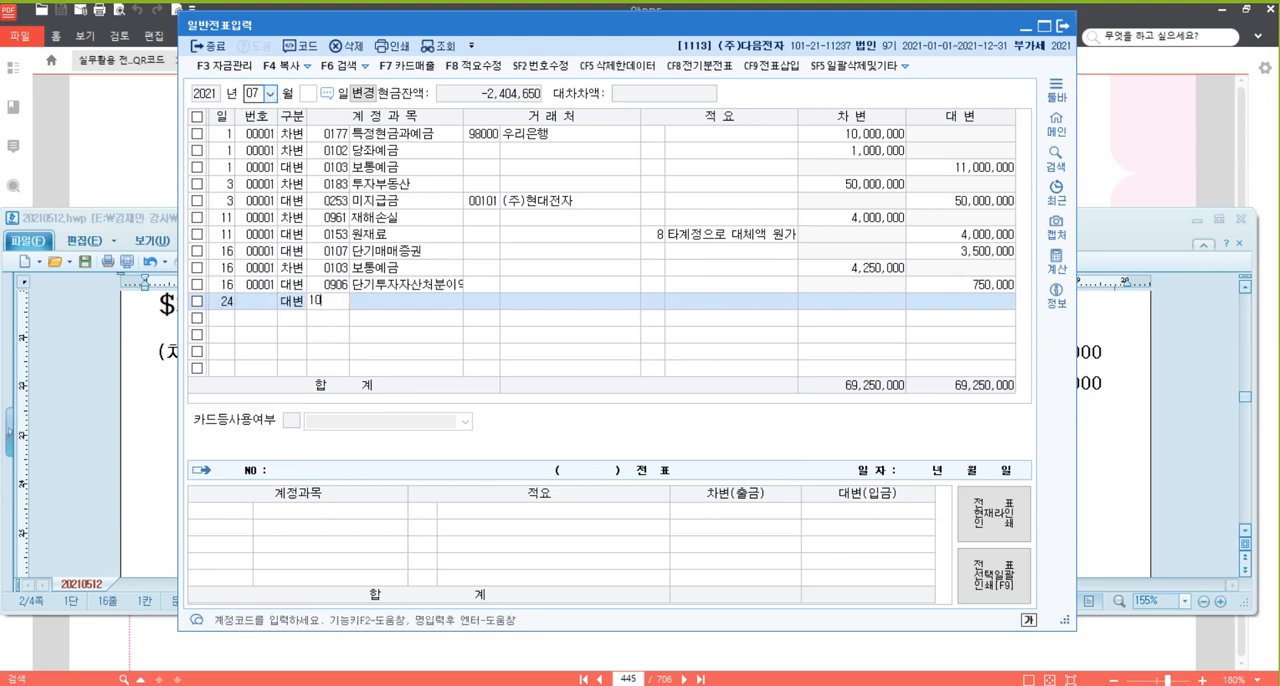
pyautogui.write('8')
pyautogui.press('Return')
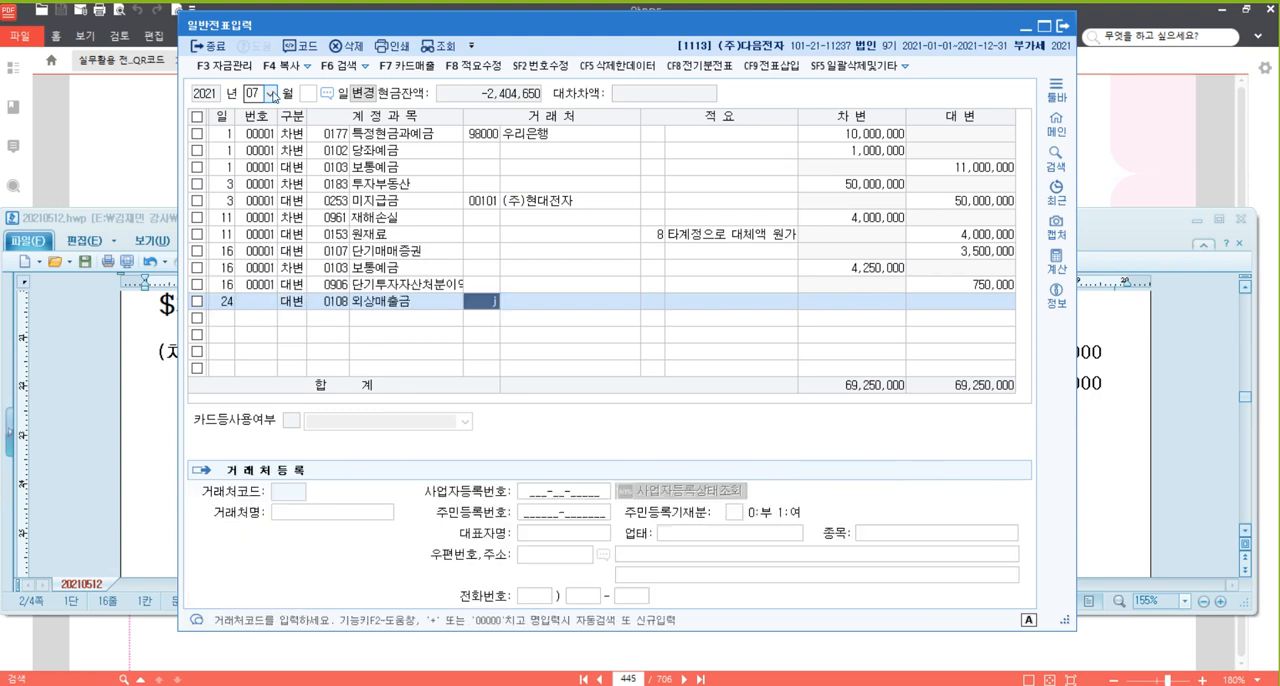
pyautogui.write('j')
pyautogui.press('Return')
pyautogui.press('Return')
pyautogui.press('Return')
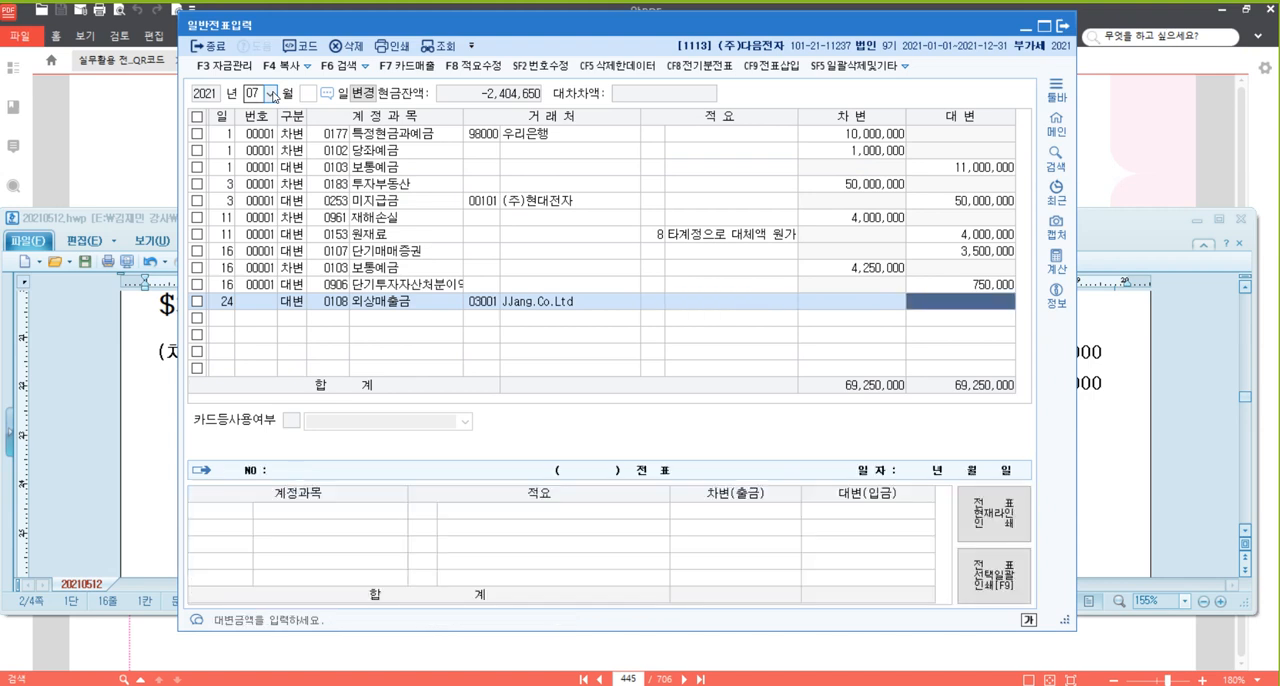
pyautogui.write('30000000')
# Add a 7/24 debit (차변) line for 보통예금 (103), leaving 거래처 and 적요 blank.
pyautogui.press('Return')
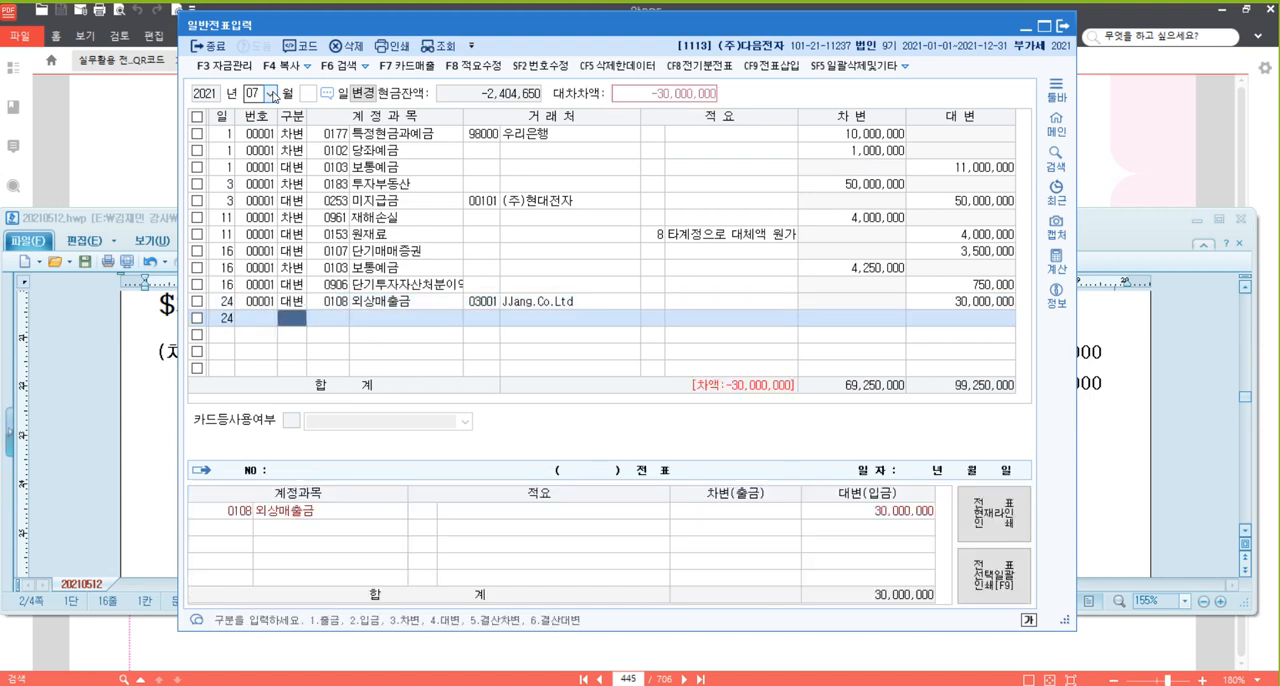
pyautogui.press('Return')
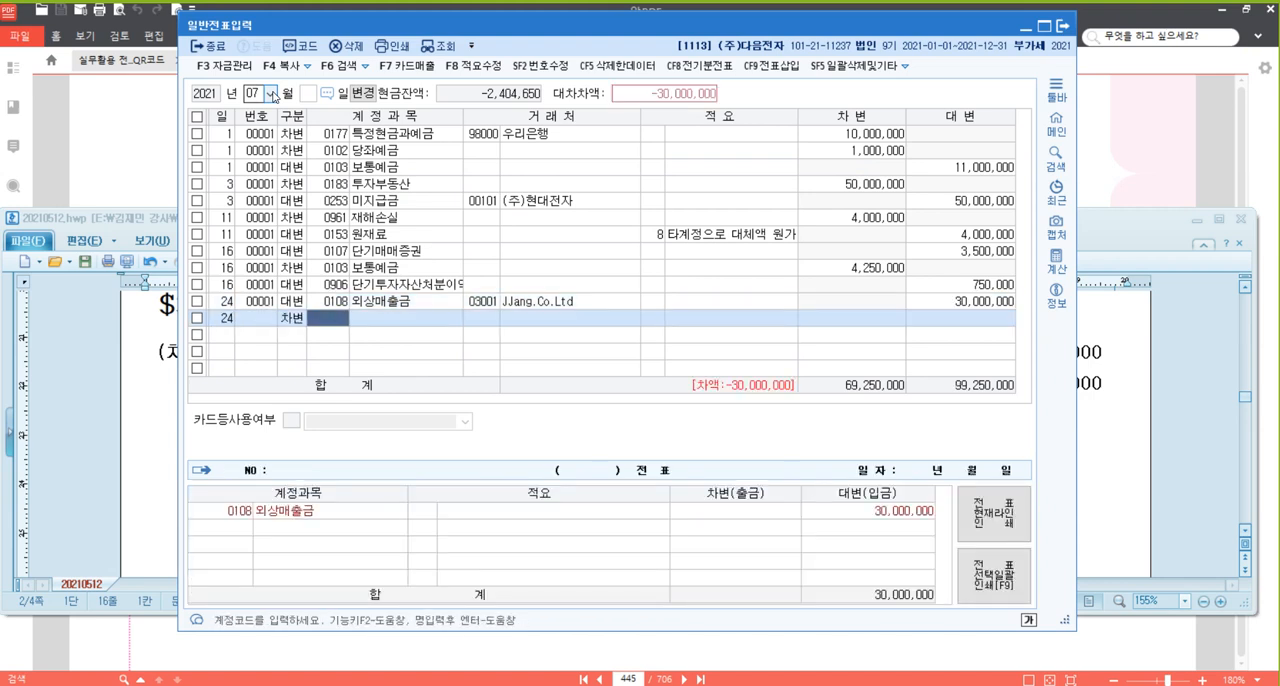
pyautogui.write('103')
pyautogui.press('Return')
pyautogui.press('Return')
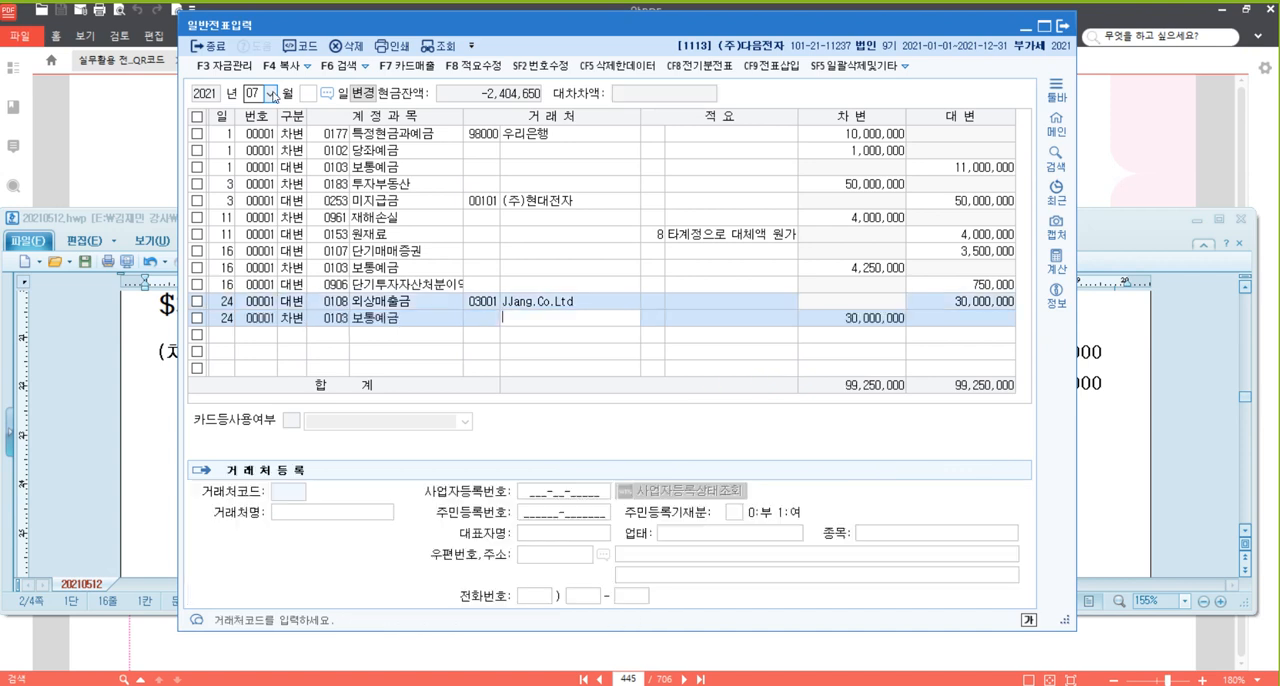
pyautogui.press('Return')
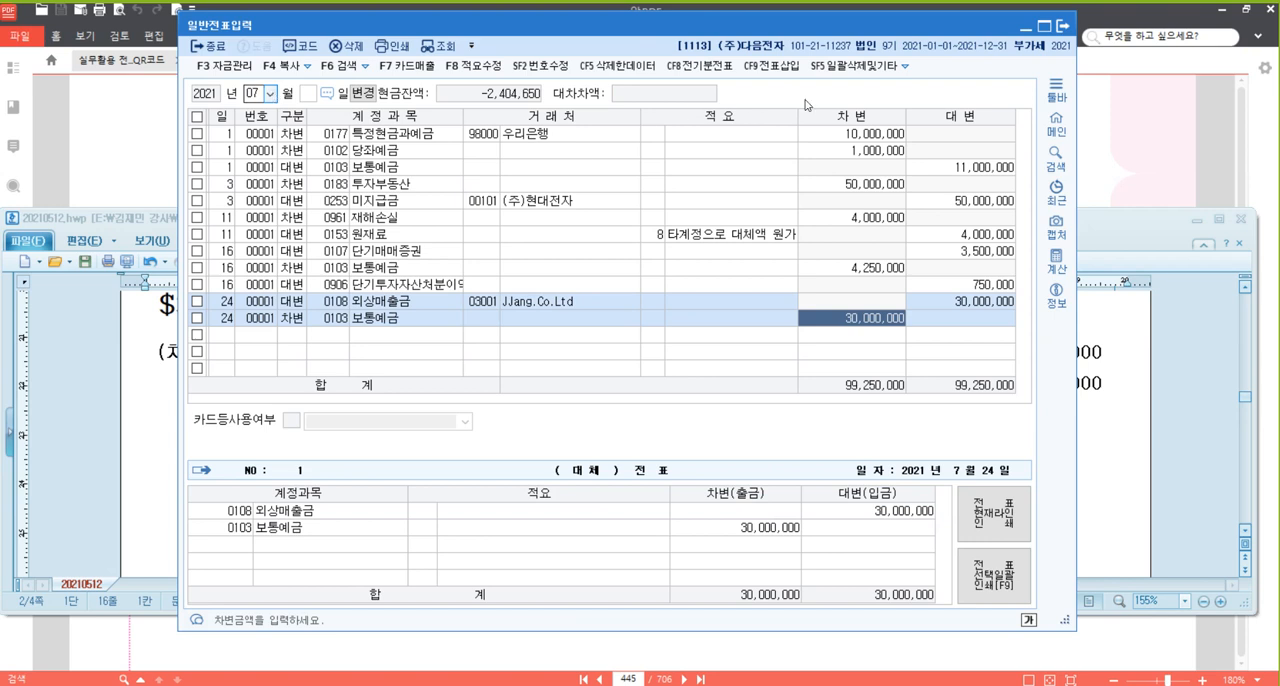
# Multiply 30,000 by 1,180 in the calculator and set the 7/24 보통예금 debit amount to 35,400,000.
pyautogui.click(1053, 266)
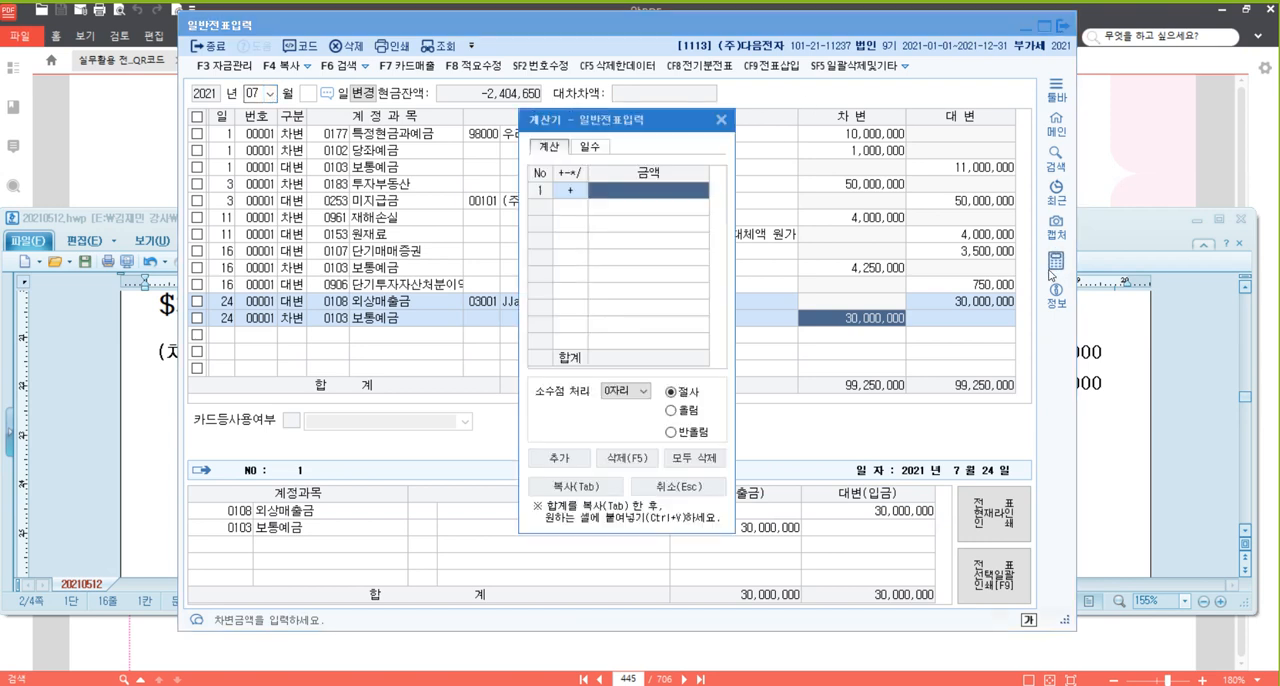
pyautogui.write('300000')
pyautogui.press('Return')
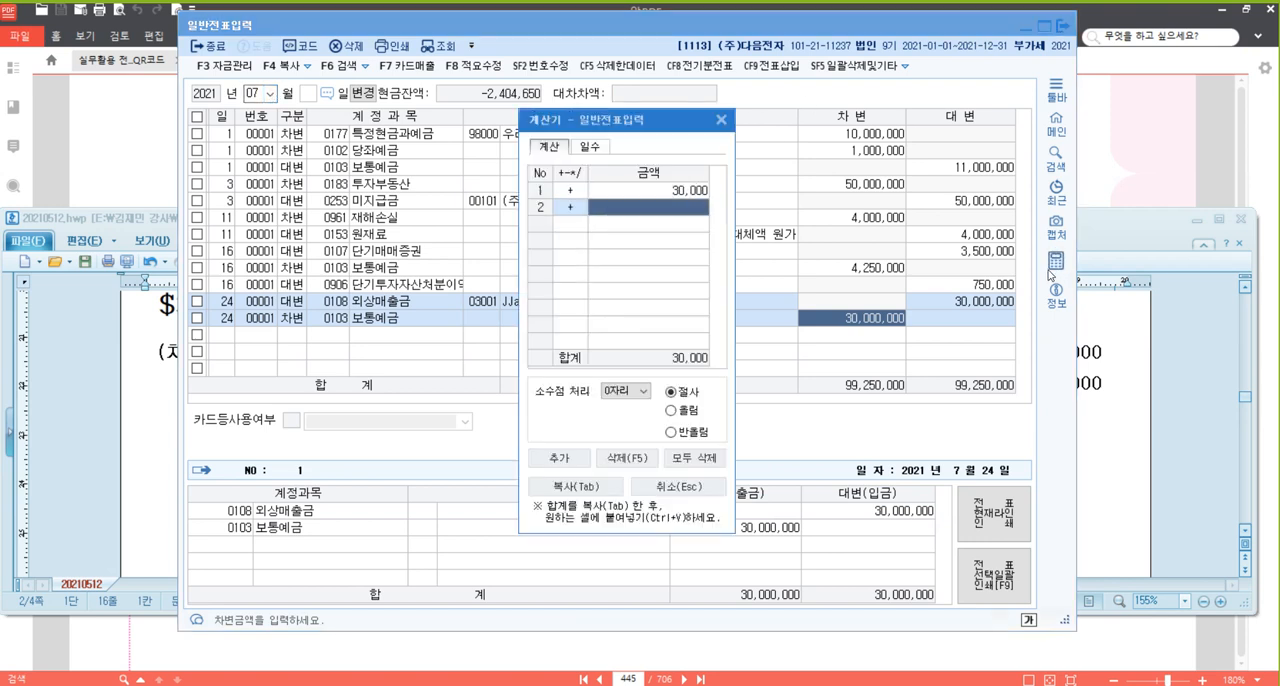
pyautogui.write('*1')
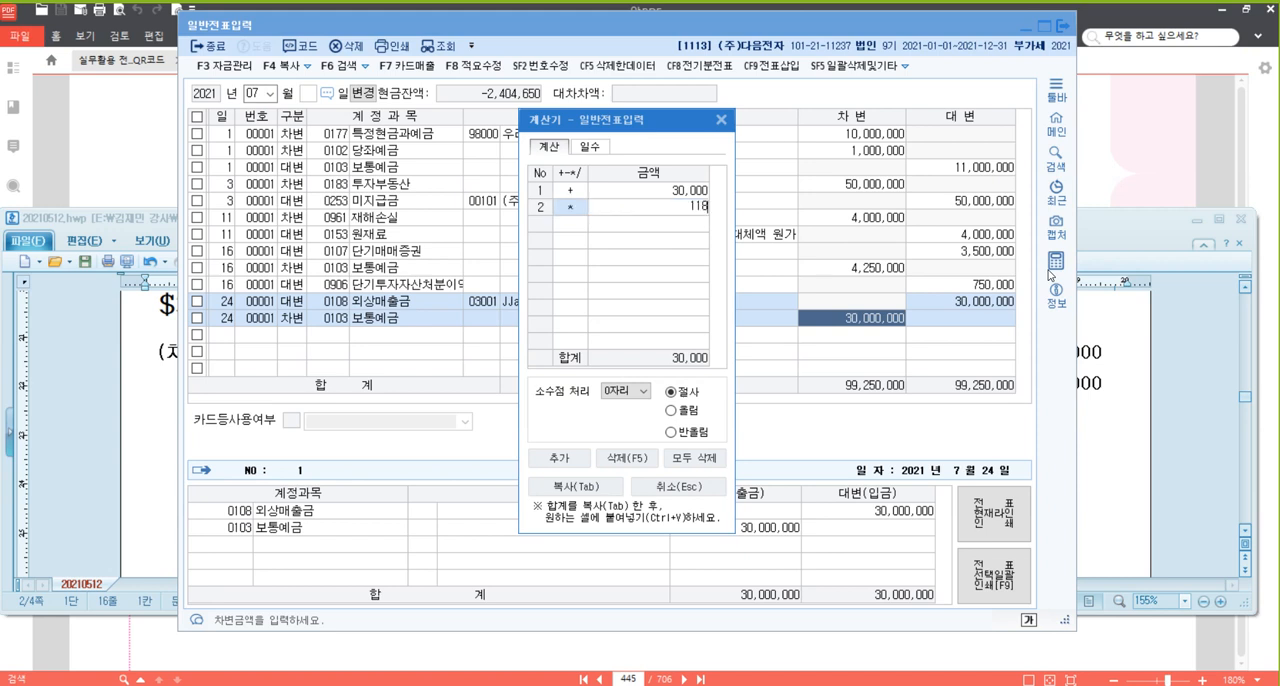
pyautogui.press('Return')
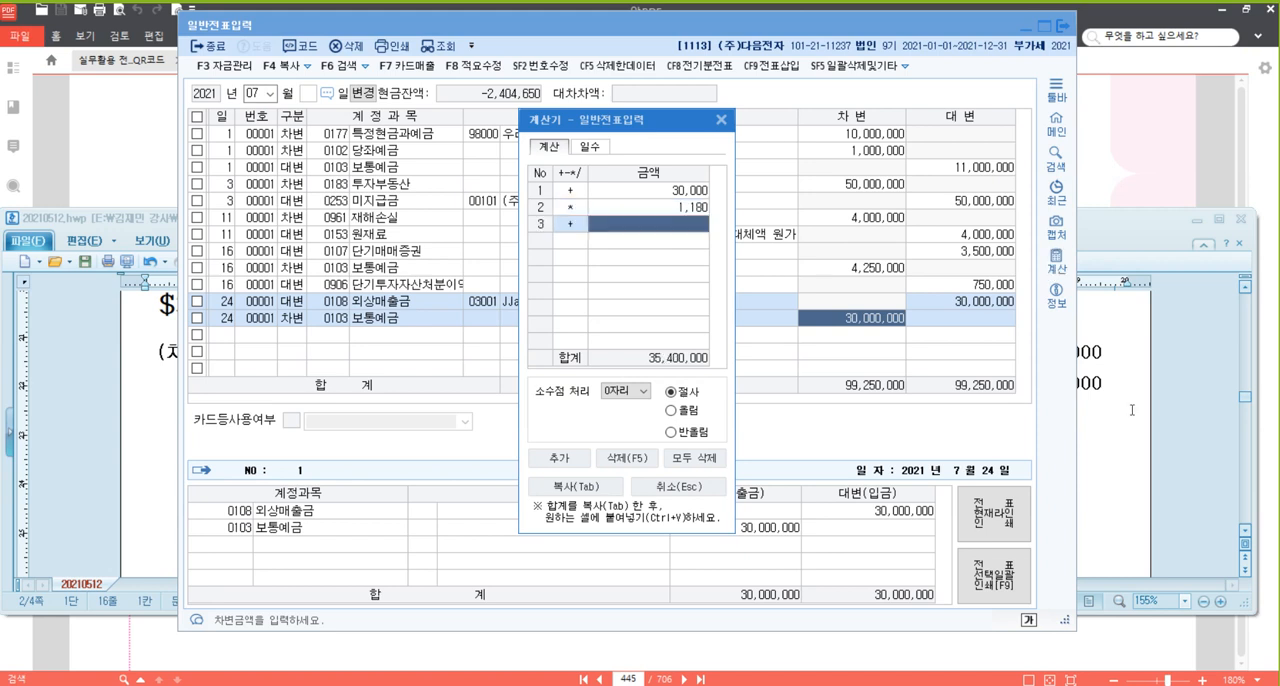
pyautogui.click(697, 488)
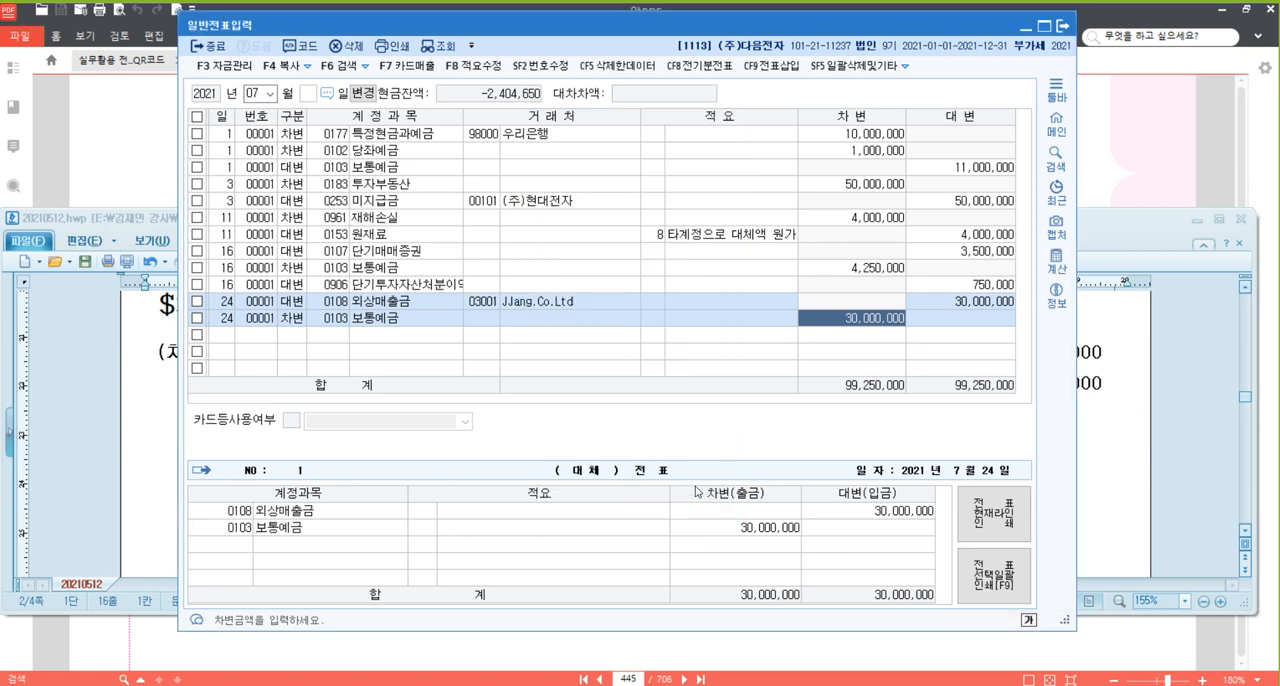
pyautogui.write('35400000')
pyautogui.press('Return')
# Balance the 7/24 voucher with a credit (대변) line for 외환차익 (0907) of 5,400,000.
pyautogui.press('Return')
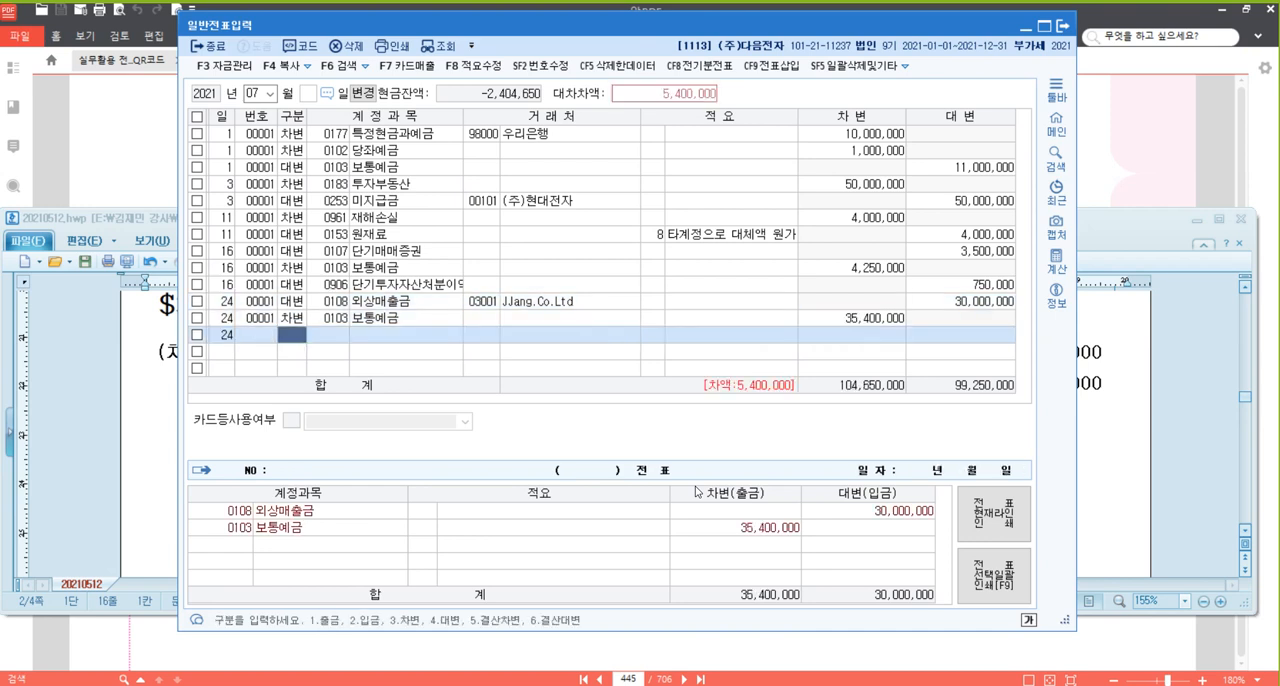
pyautogui.write('4')
pyautogui.press('Return')
pyautogui.write('외환')
pyautogui.press('Return')
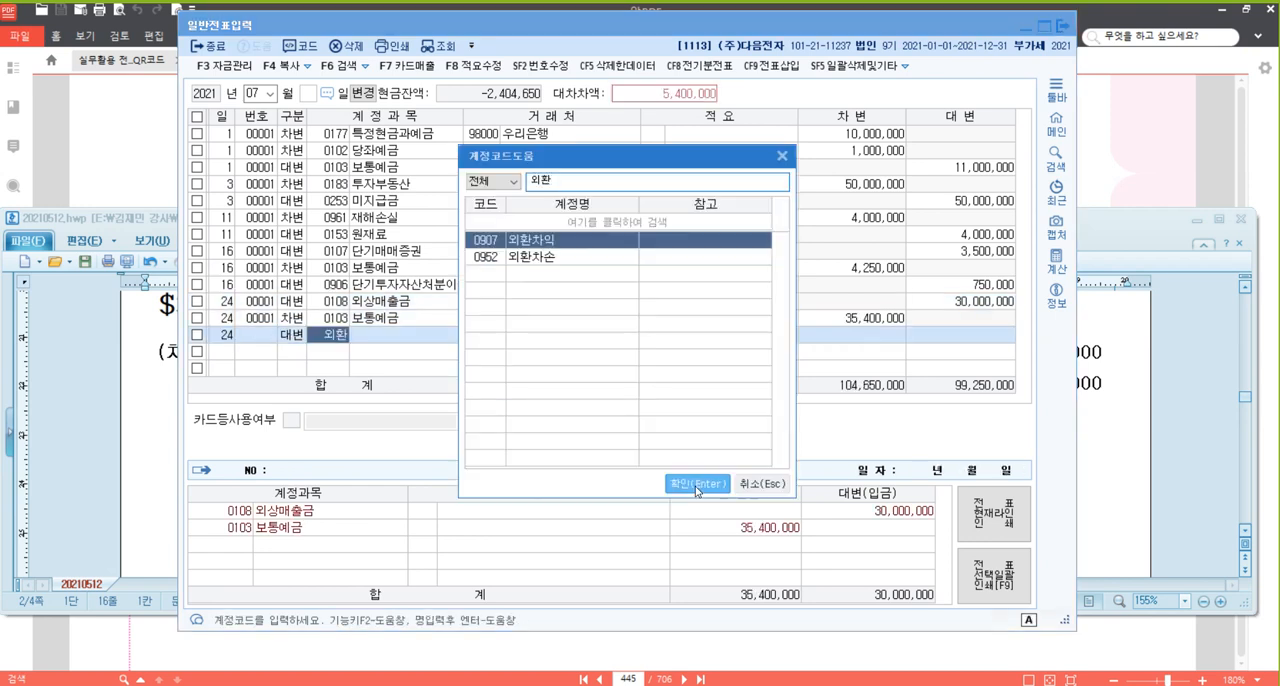
pyautogui.click(697, 485)
pyautogui.press('Return')
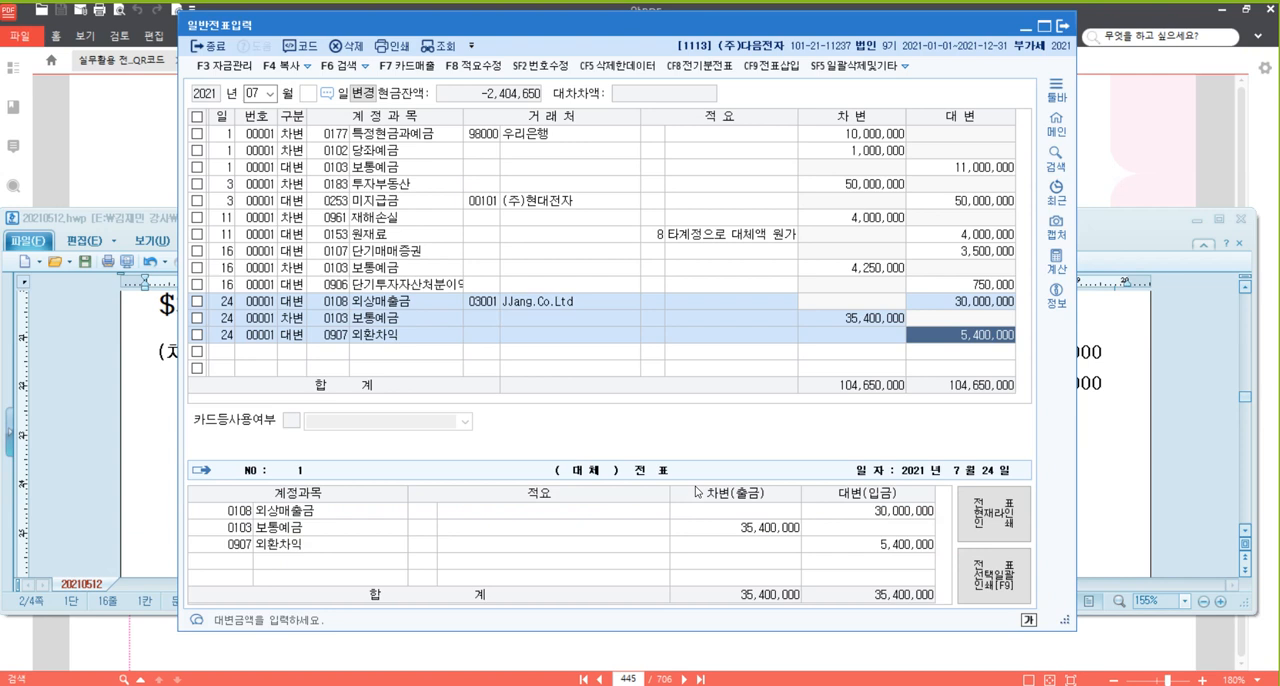
pyautogui.press('Return')
# Enter a 7/27 debit (차변) line for 퇴직급여충당부채 (0295) with the amount 10,000,000.
pyautogui.write('3')
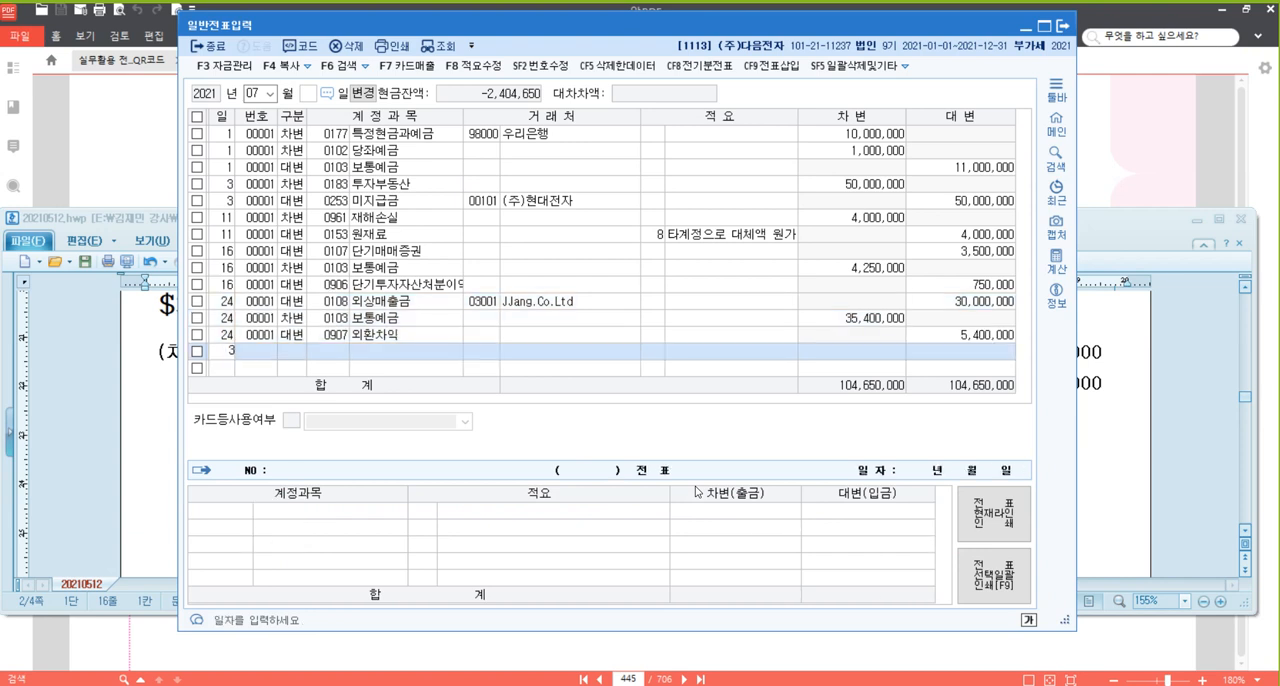
pyautogui.write('27')
pyautogui.press('Return')
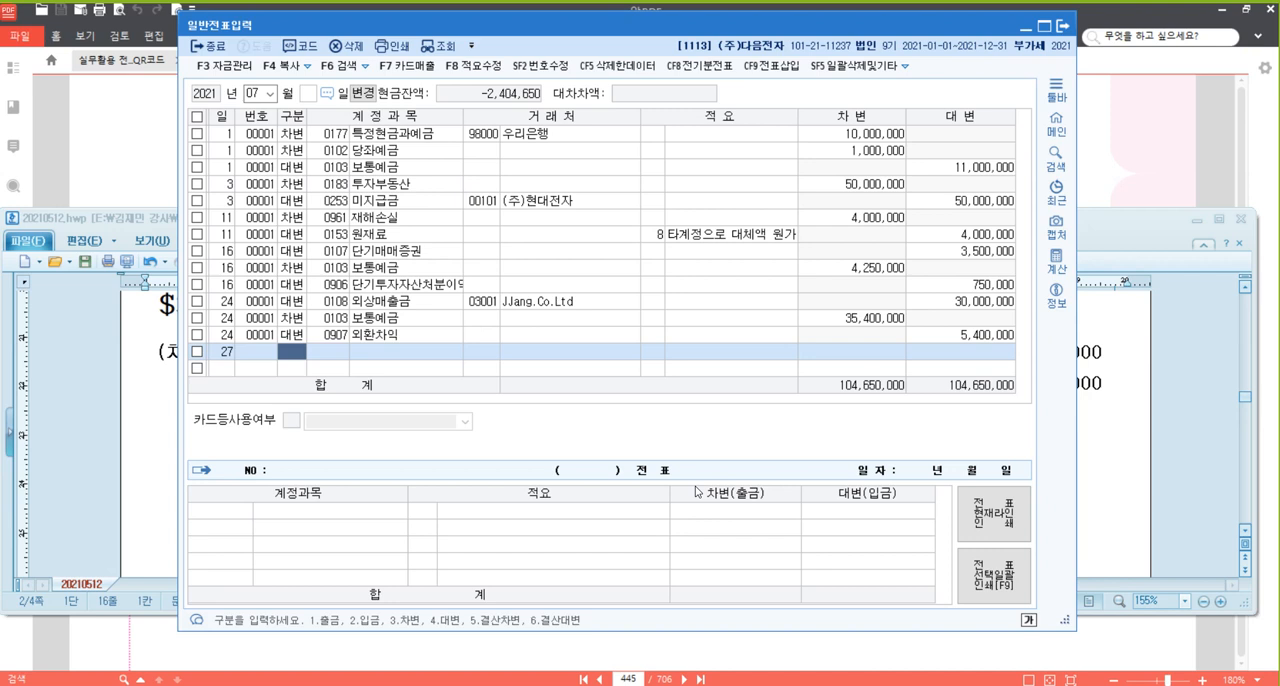
pyautogui.write('2')
pyautogui.press('Return')
pyautogui.press('Left')
pyautogui.write('3295')
pyautogui.press('Return')
pyautogui.press('Return')
# Add a 7/27 credit (대변) line for 예수금 (254) with the amount 730,000.
pyautogui.press('Return')
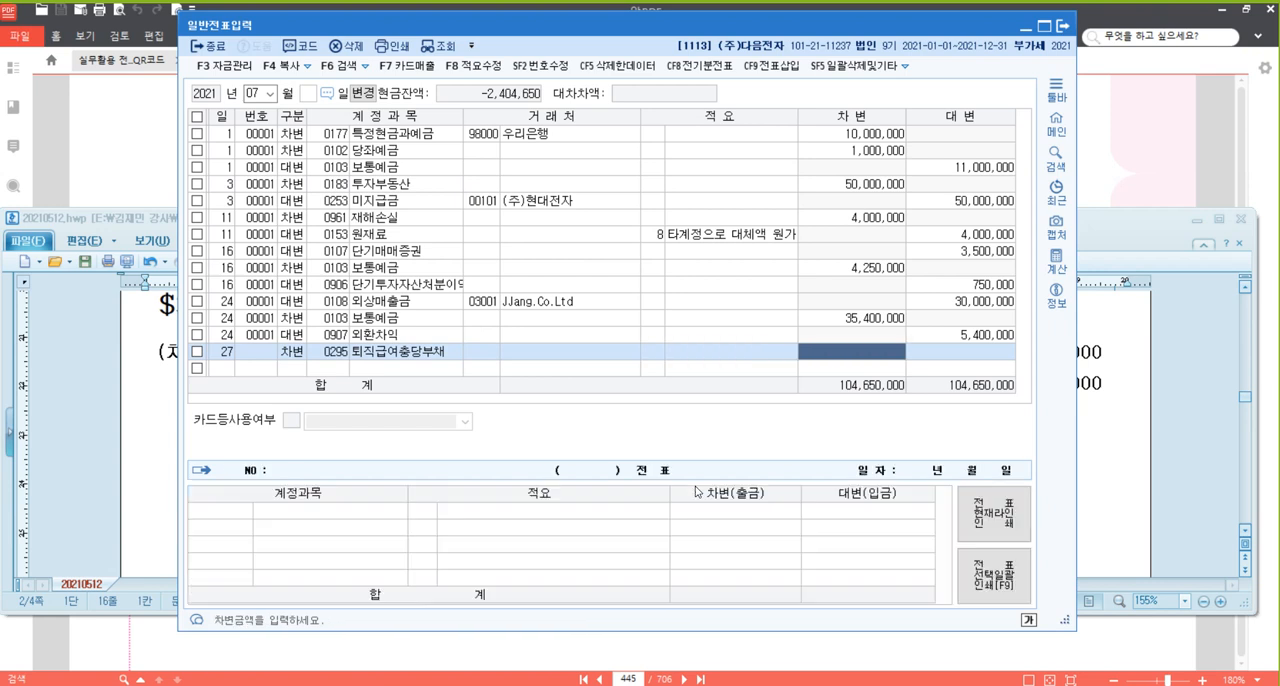
pyautogui.write('10000000')
pyautogui.press('Return')
pyautogui.write('4')
pyautogui.press('Return')
pyautogui.write('254')
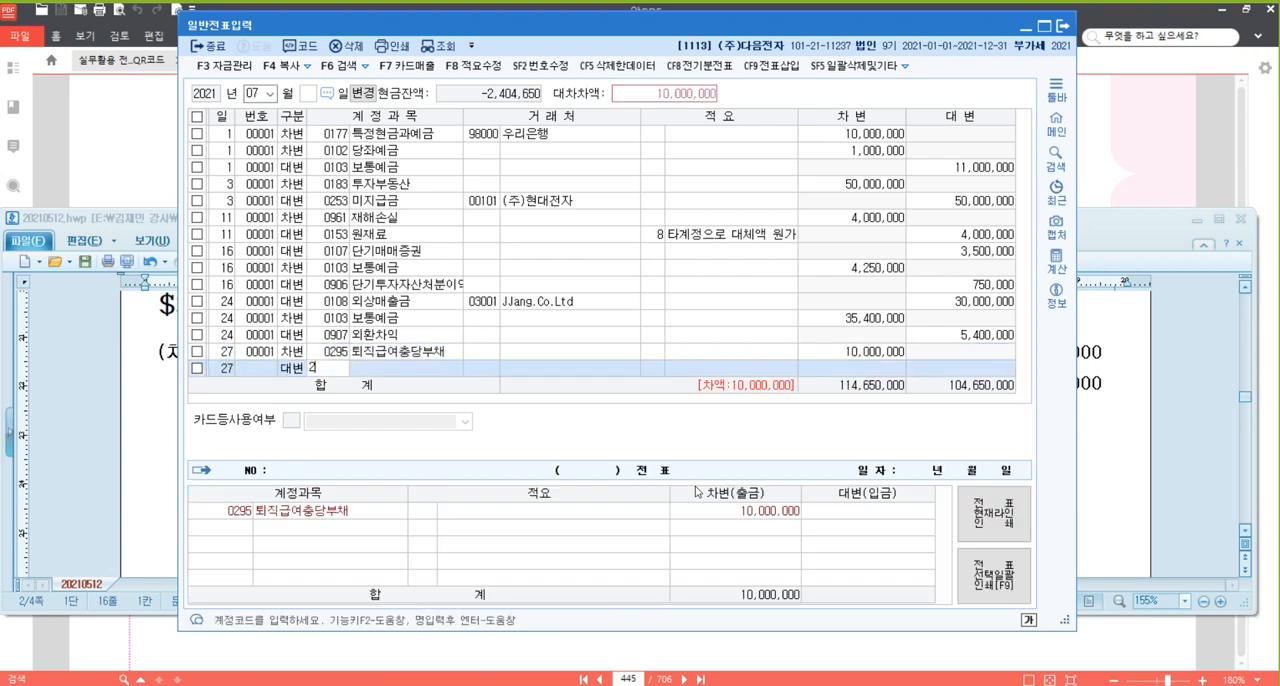
pyautogui.press('Return')
pyautogui.press('Return')
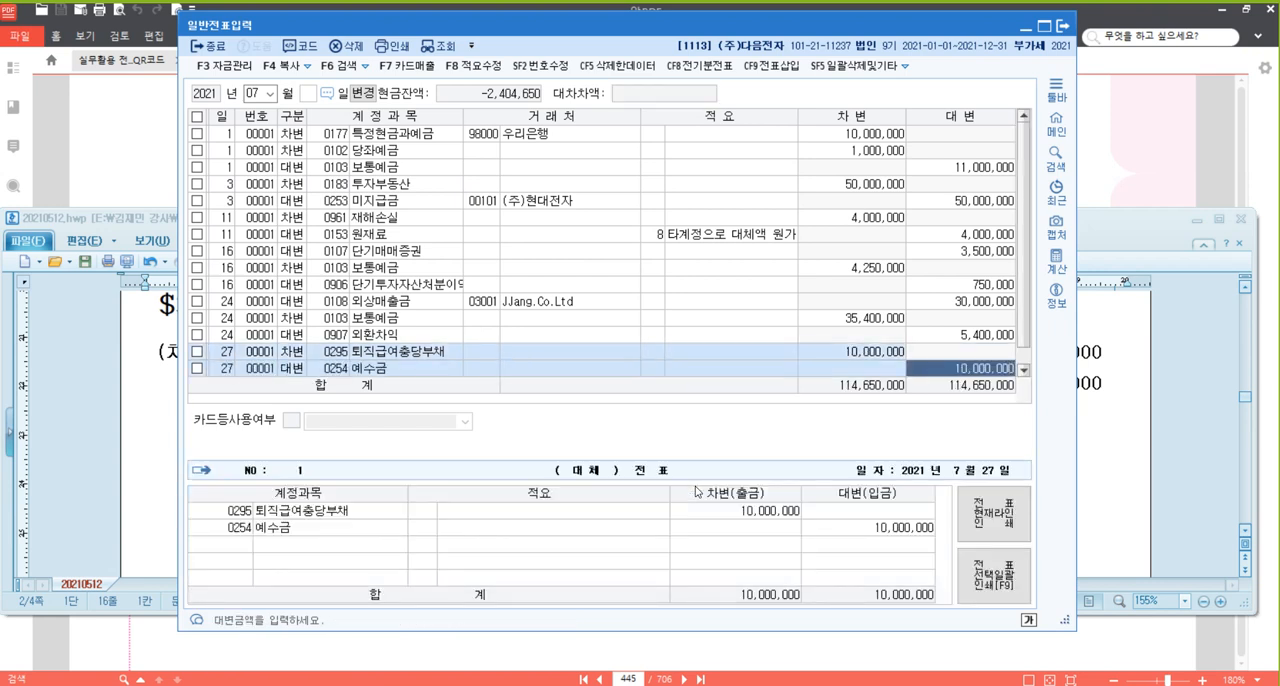
pyautogui.write('730000')
pyautogui.press('Return')
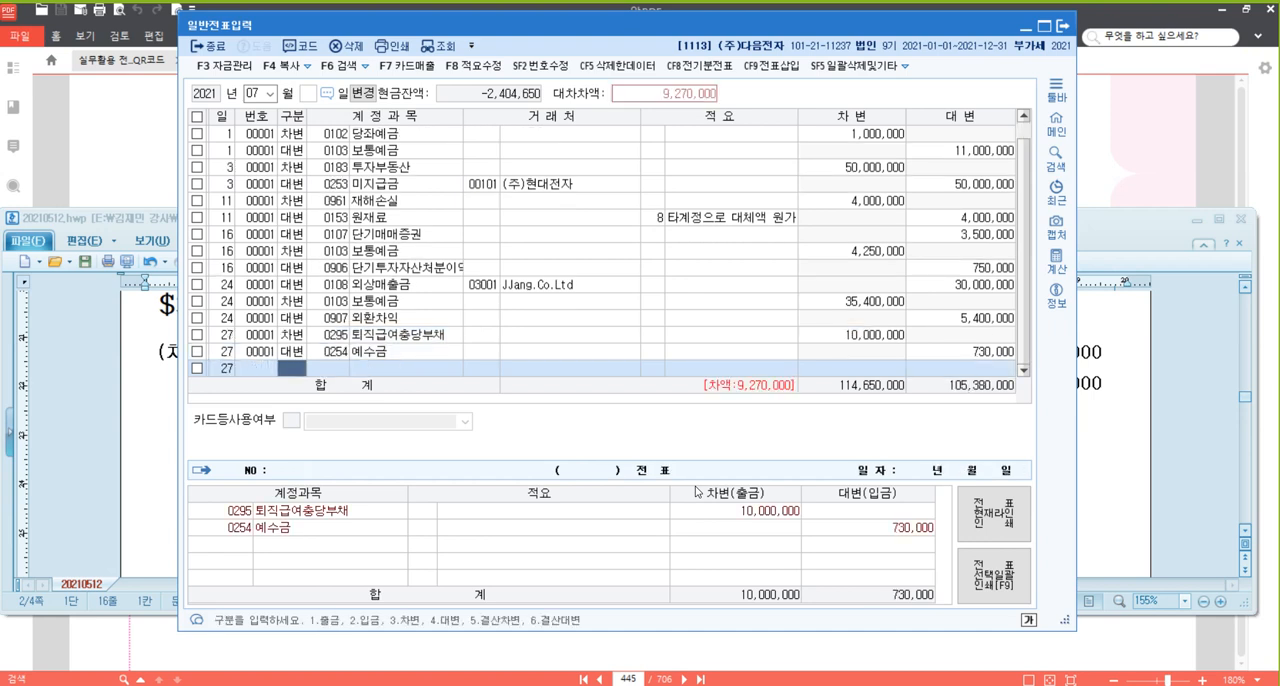
# Balance the 7/27 voucher with a credit (대변) line for 보통예금 (103) of 9,270,000, and make the voucher window slightly taller.
pyautogui.write('4')
pyautogui.press('Return')
pyautogui.write('103')
pyautogui.press('Return')
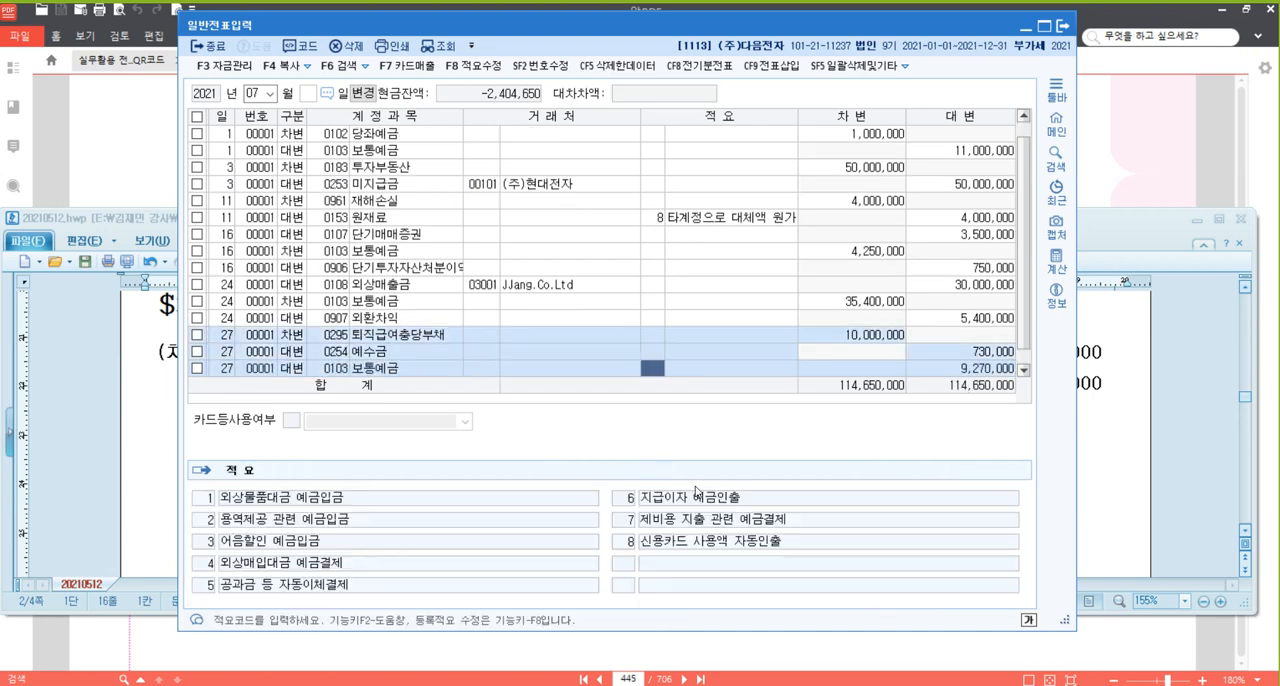
pyautogui.press('Return')
pyautogui.press('Return')
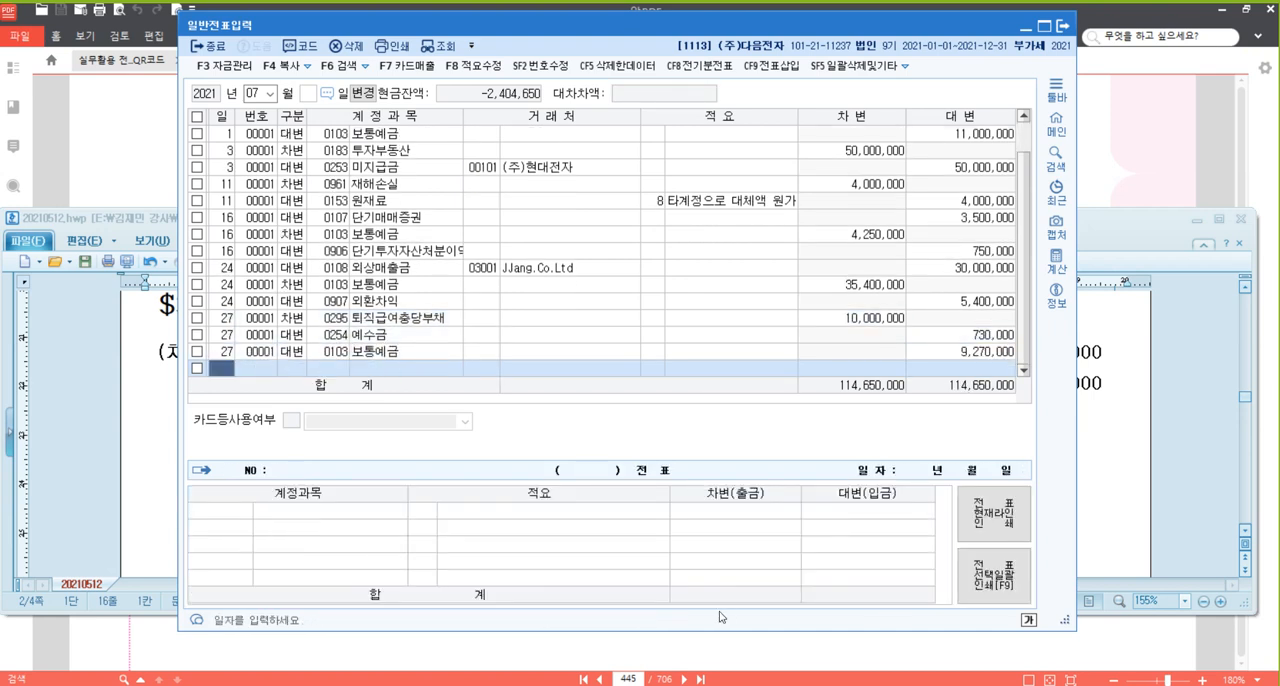
pyautogui.moveTo(722, 630); pyautogui.dragTo(727, 657)
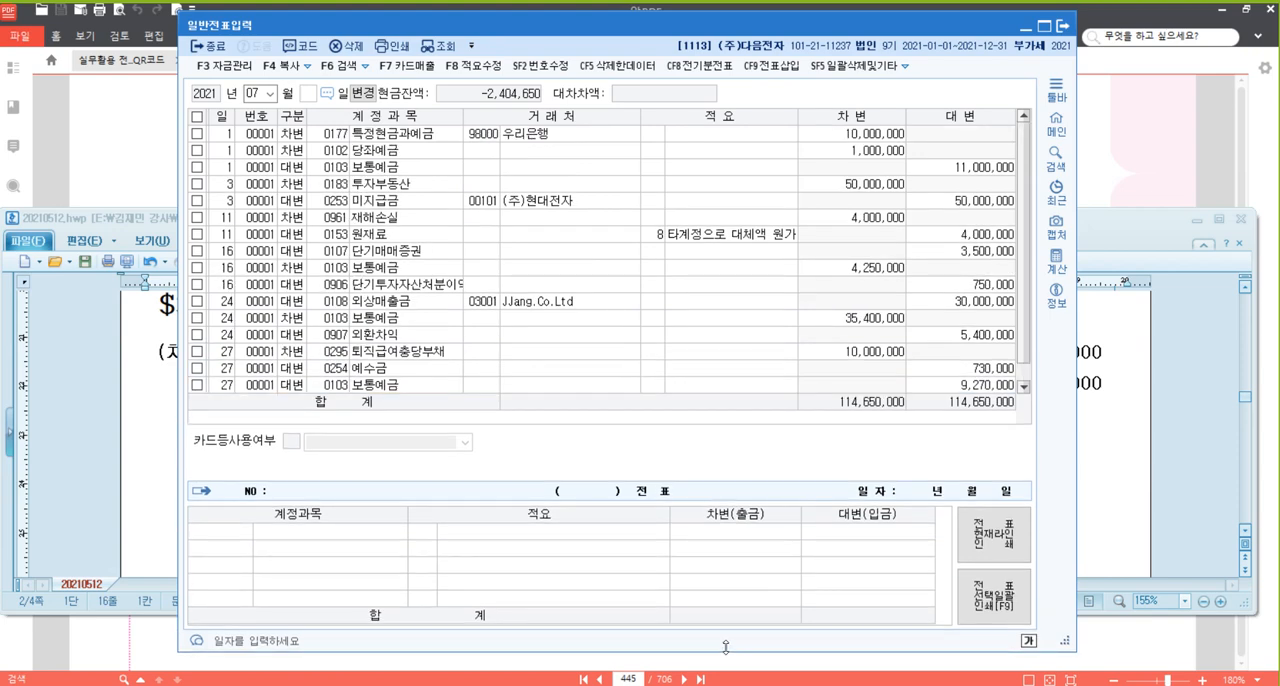